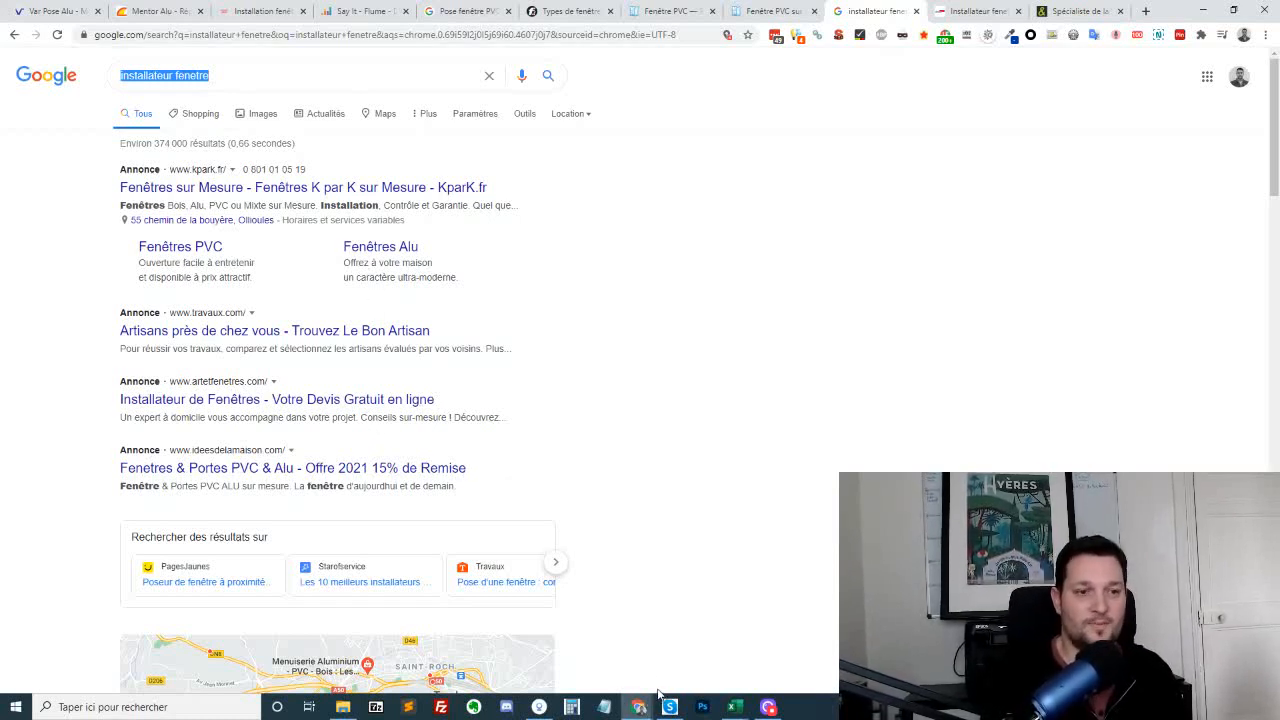
Look over the local results for "installateur fenetre" and open a new private browsing window
scroll(626, 292, "down", 5)
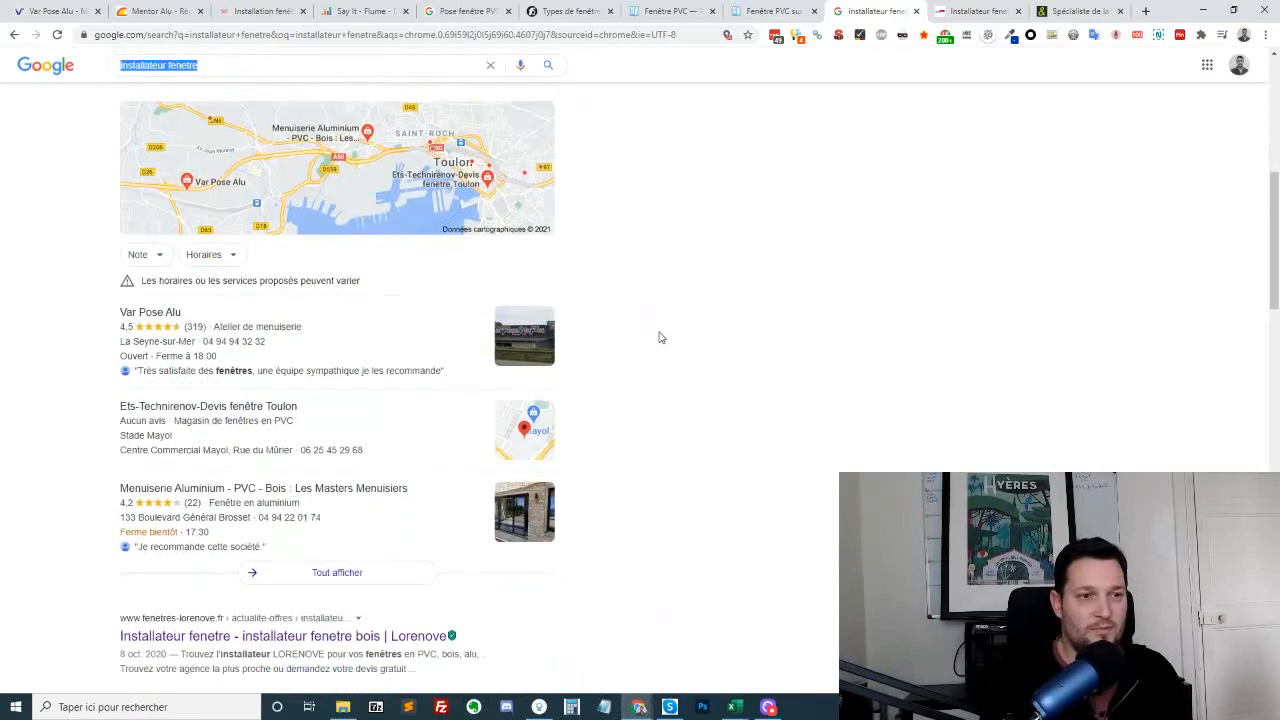
scroll(659, 338, "down", 2)
scroll(659, 338, "up", 2)
left_click(1262, 35)
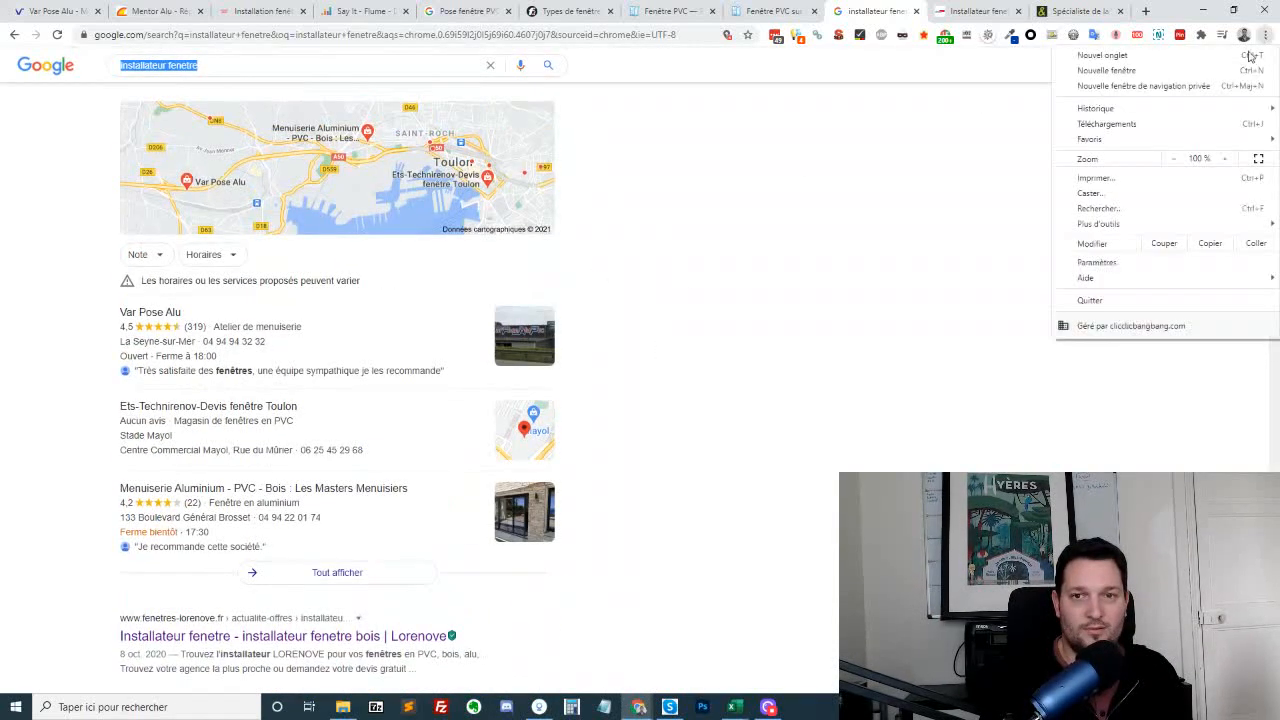
left_click(1200, 86)
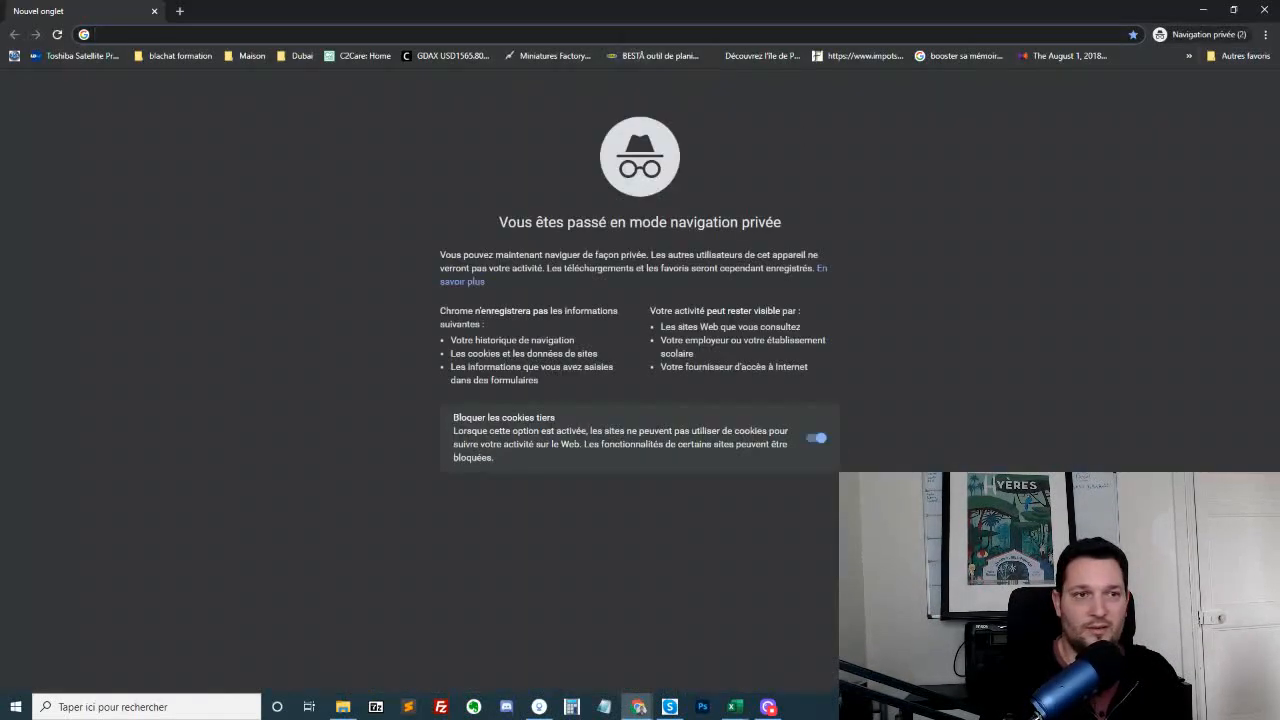
Search Google for "installateur fenetre" and look over the ads and local business results
type("insta")
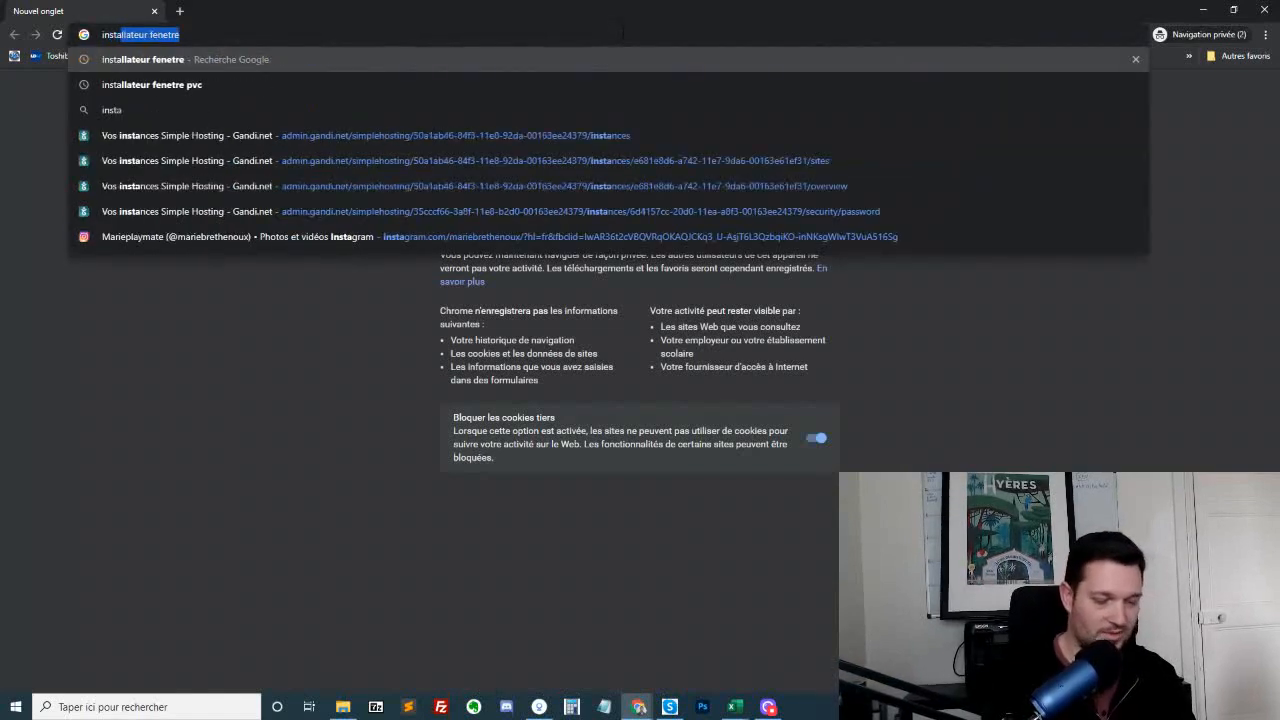
type("llateur fenetre")
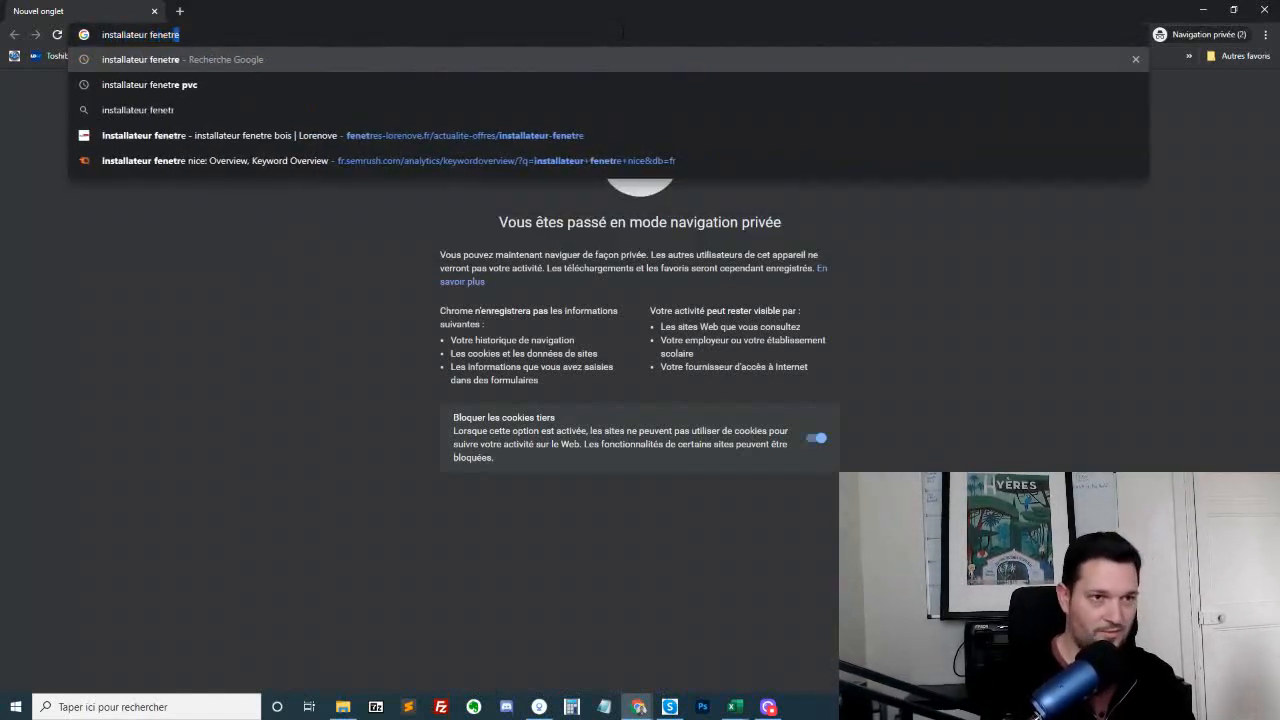
key("Return")
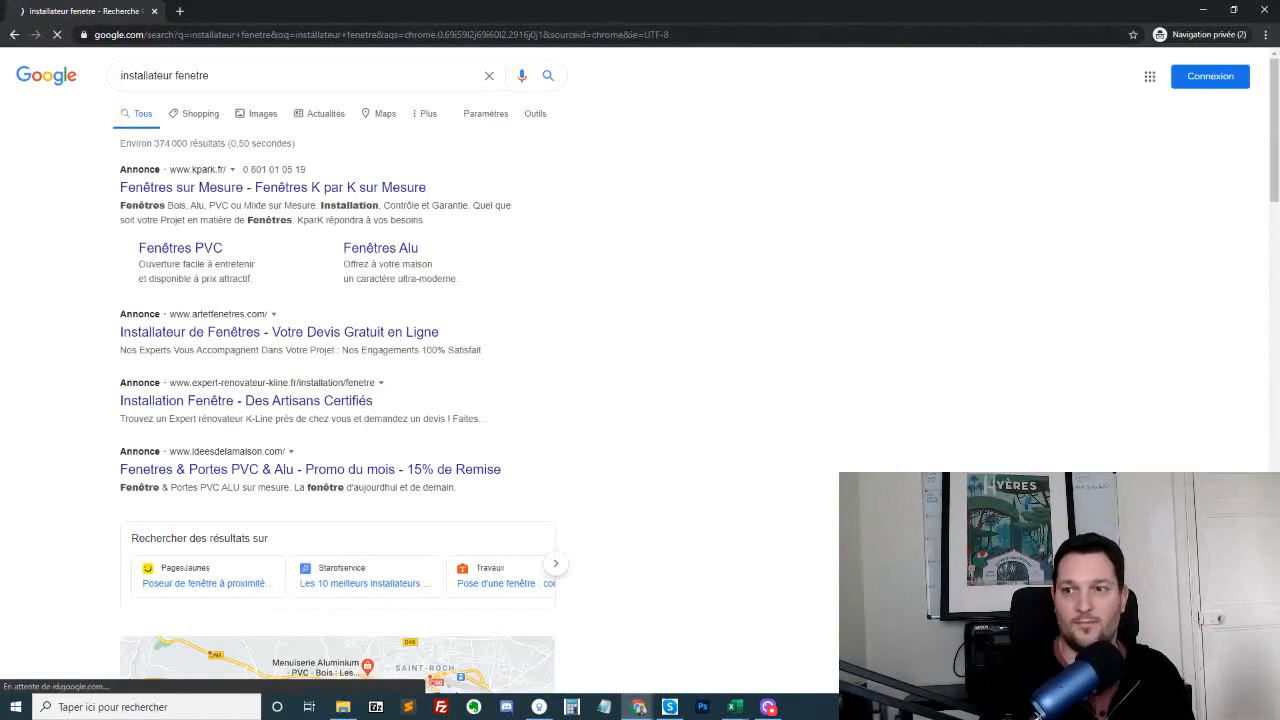
scroll(575, 264, "down", 5)
scroll(575, 264, "up", 3)
scroll(330, 480, "down", 6)
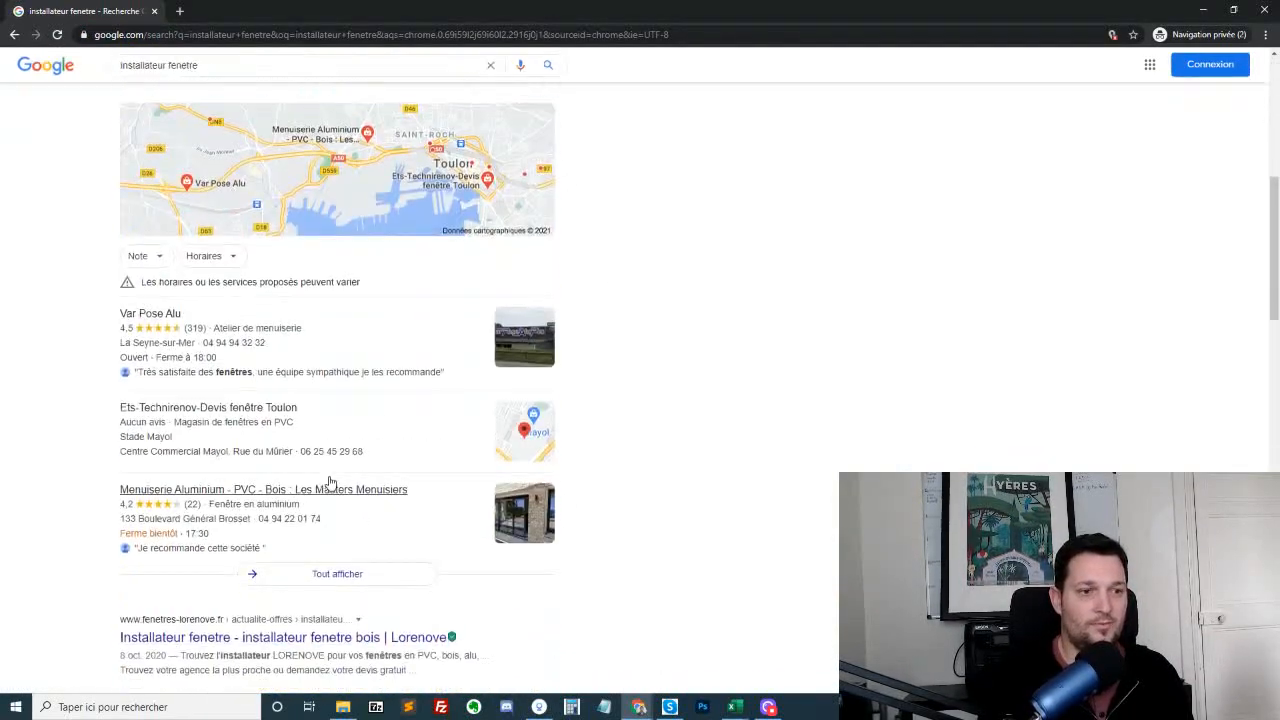
scroll(330, 430, "up", 1)
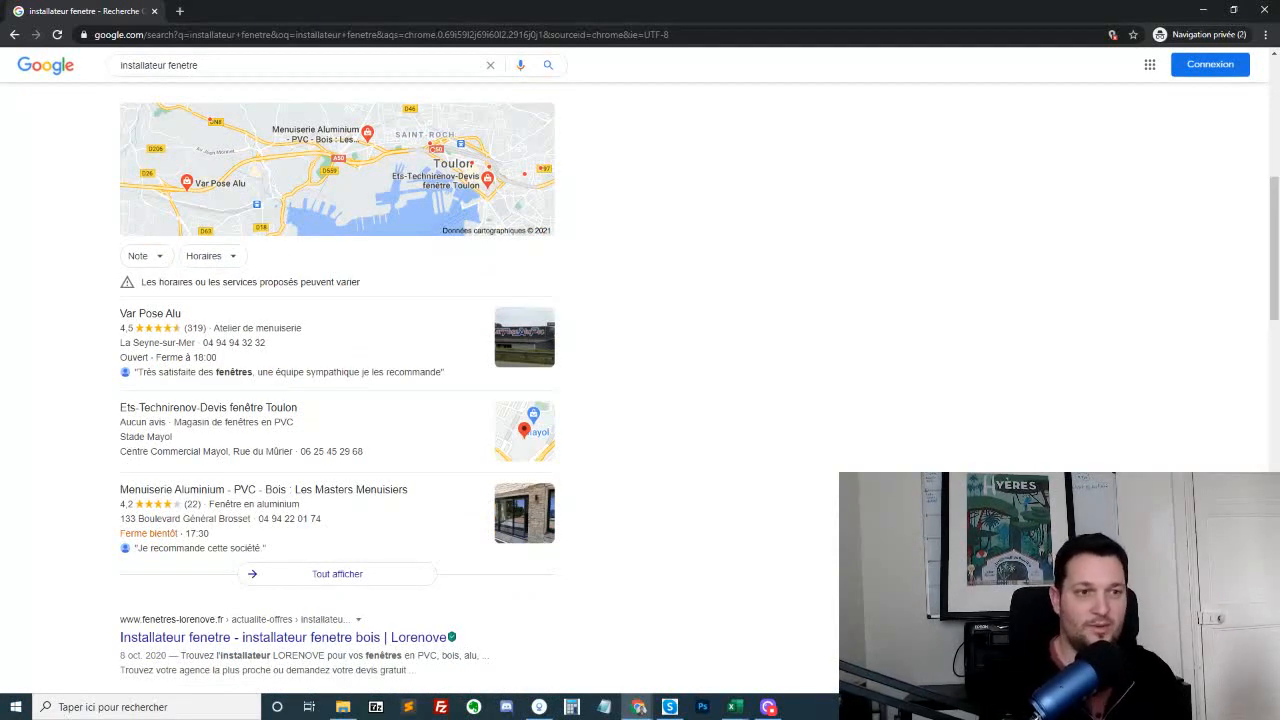
Open the Var Pose Alu website from its local listing in a new tab and return to the search results
left_click(163, 315)
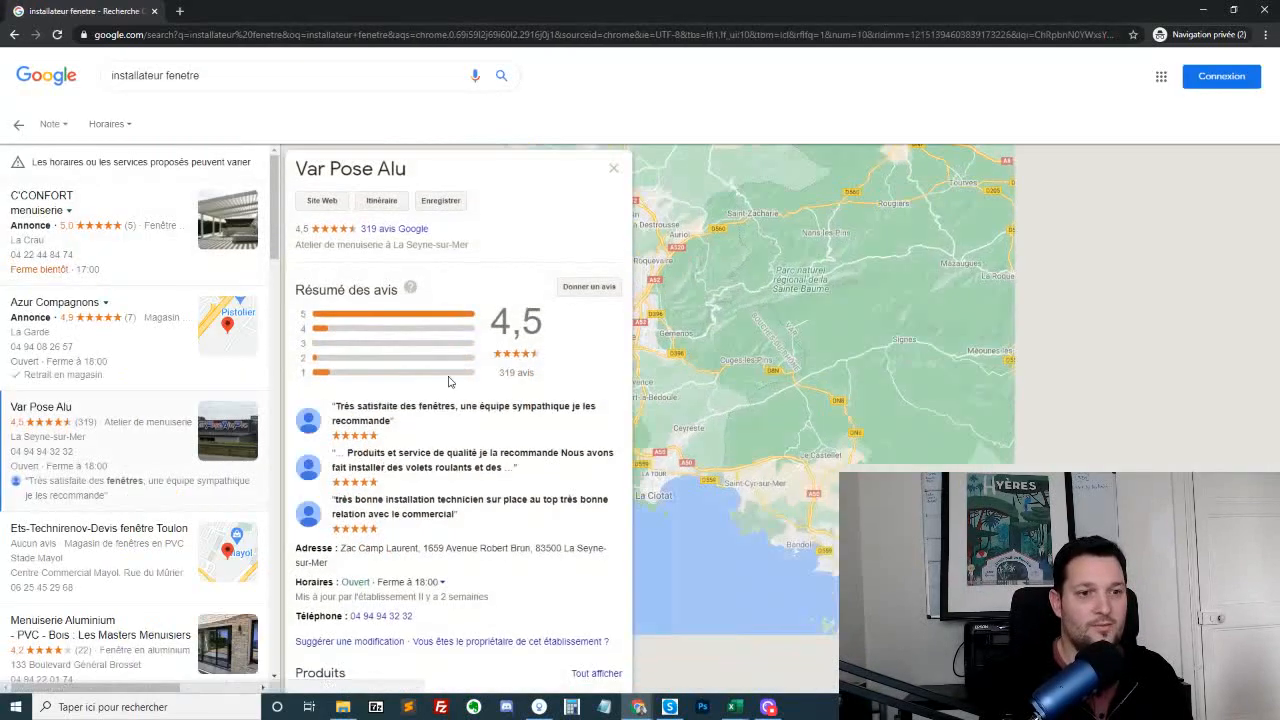
middle_click(335, 200)
key("alt+Left")
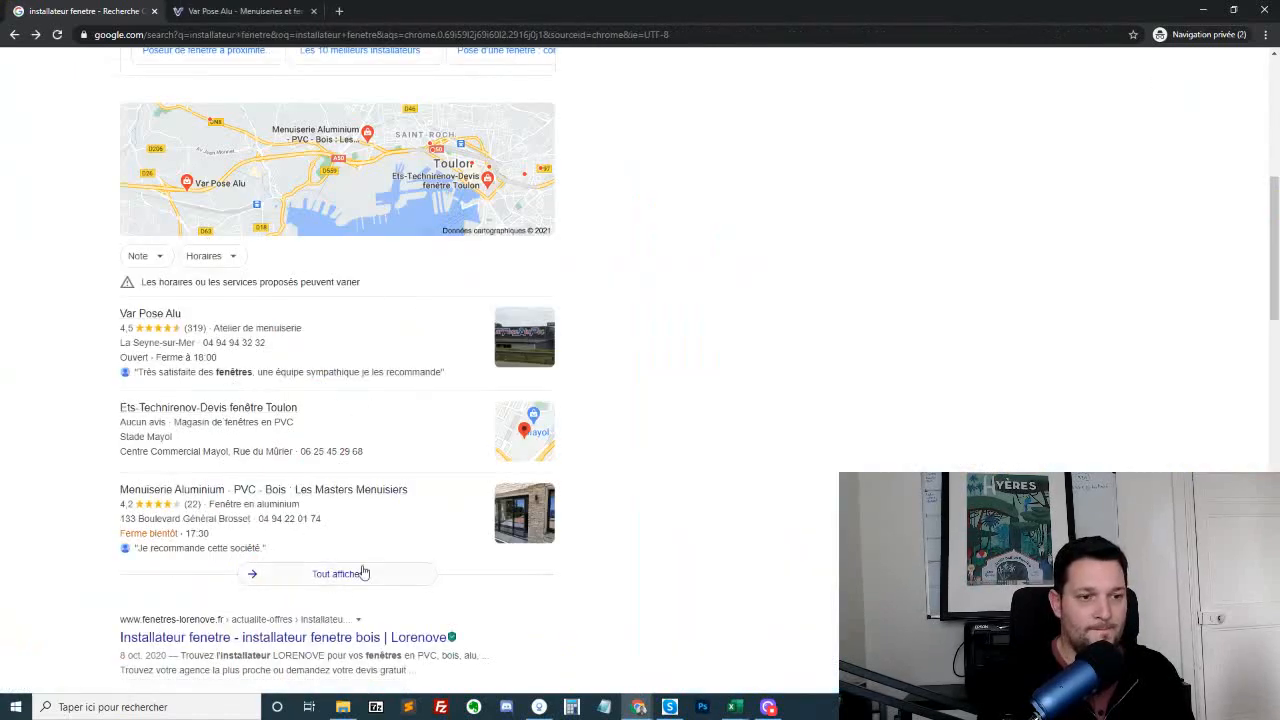
Open the Les Masters Menuisiers website from its local listing in a new tab and return to the search results
scroll(210, 129, "down", 3)
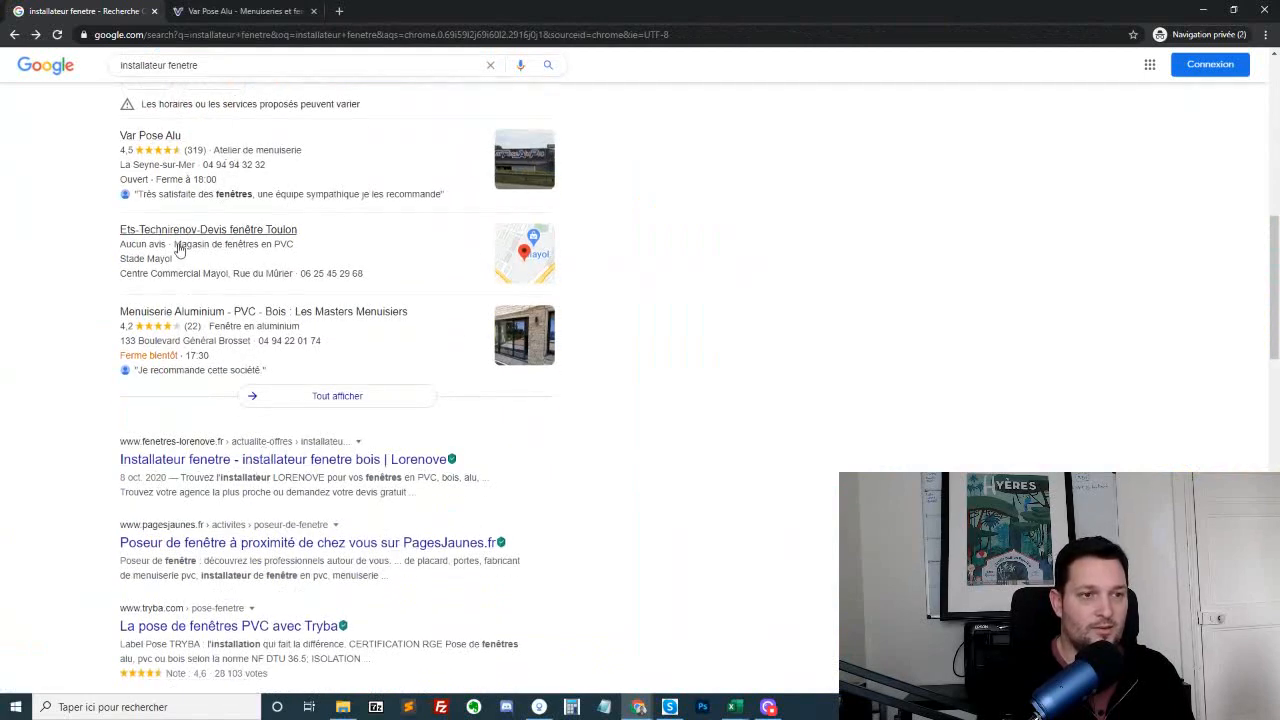
left_click(280, 313)
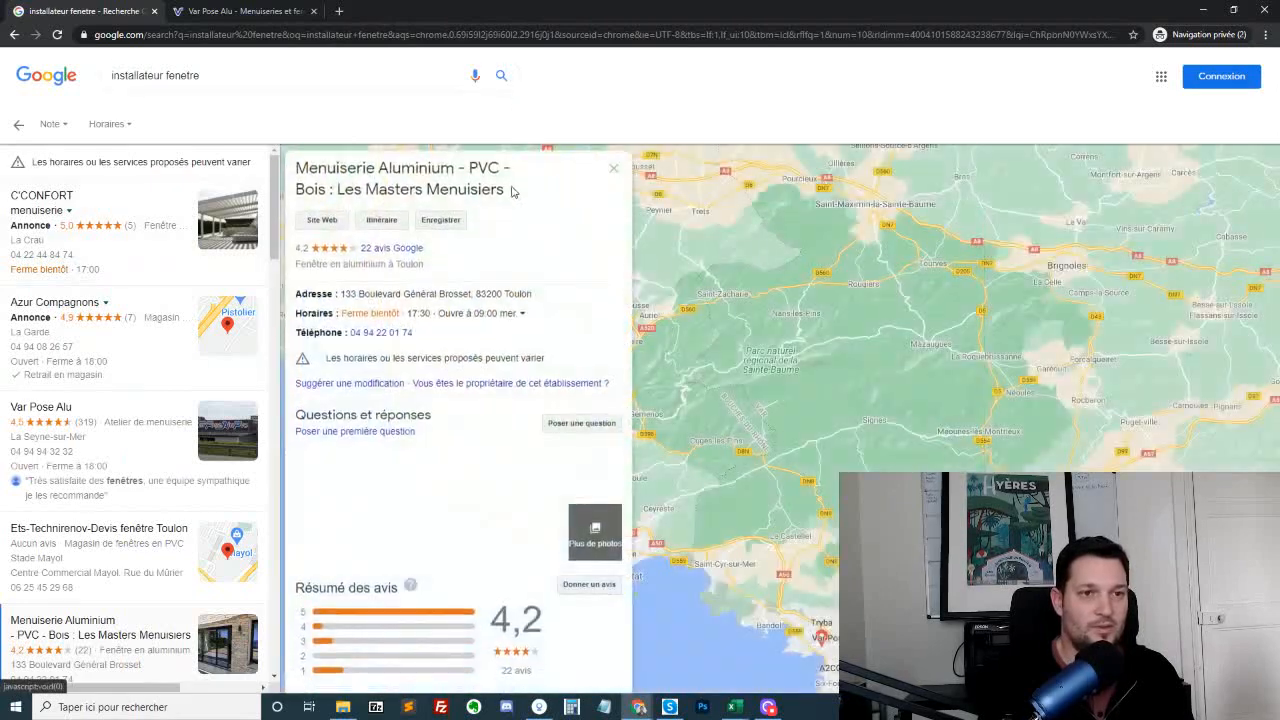
middle_click(326, 218)
key("alt+Left")
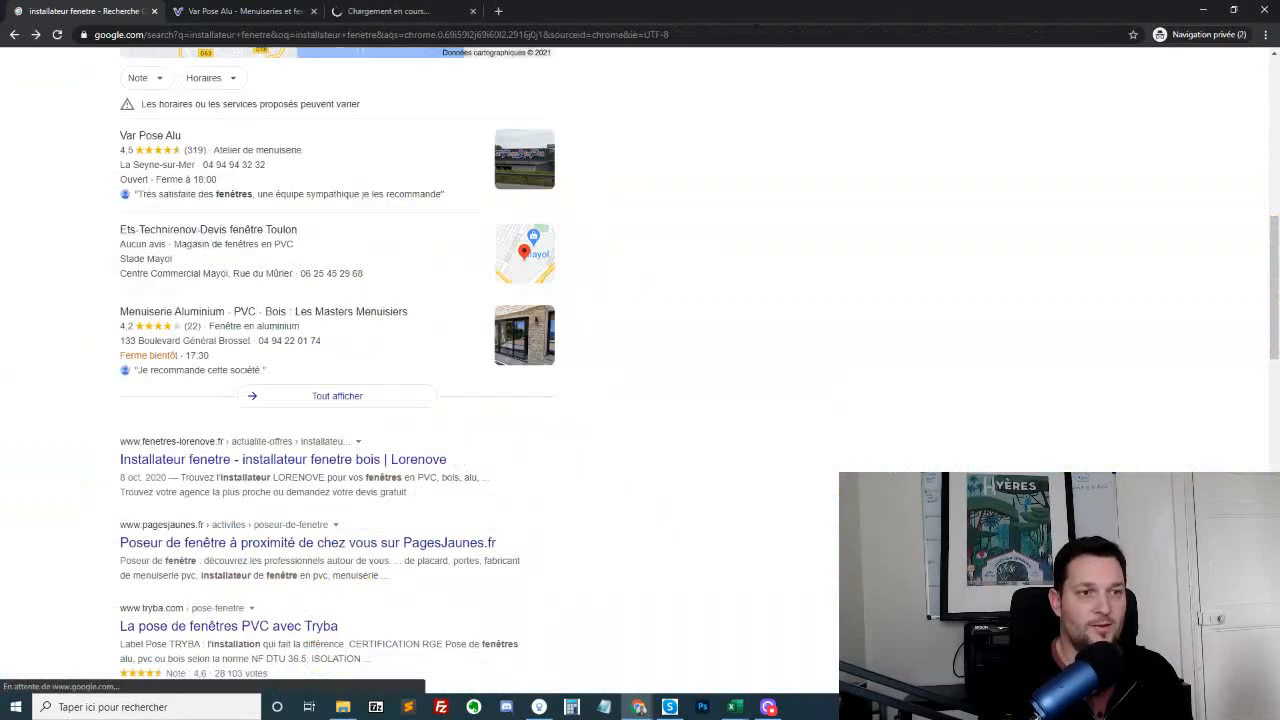
Open the Lorenove "Installateur fenetre" result and examine the site's window and entrance door categories
left_click(283, 460)
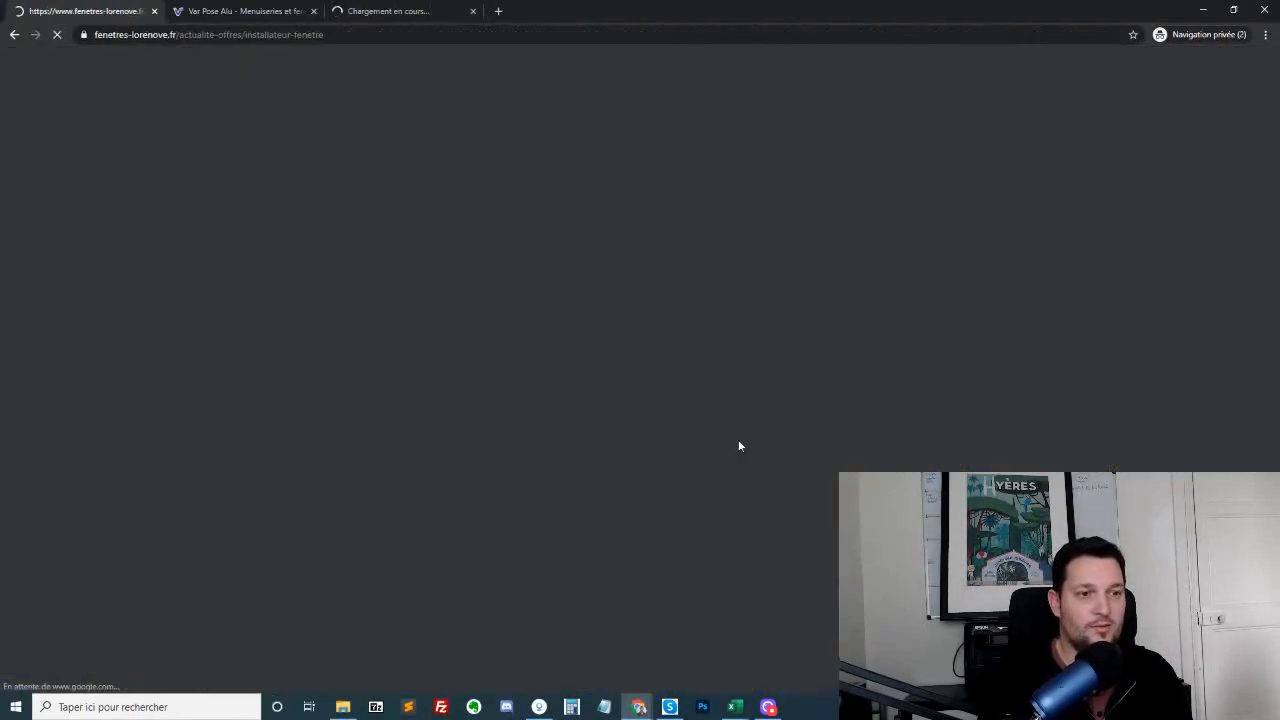
scroll(657, 256, "down", 8)
scroll(742, 328, "up", 8)
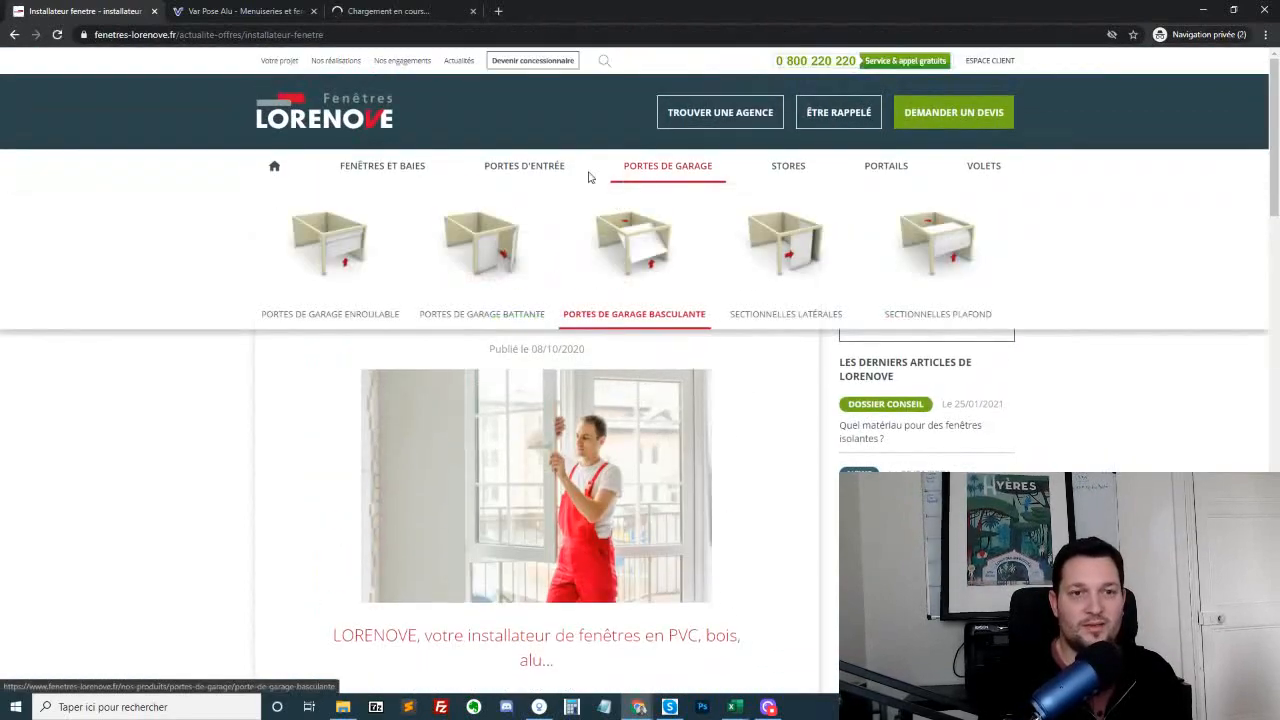
mouse_move(381, 177)
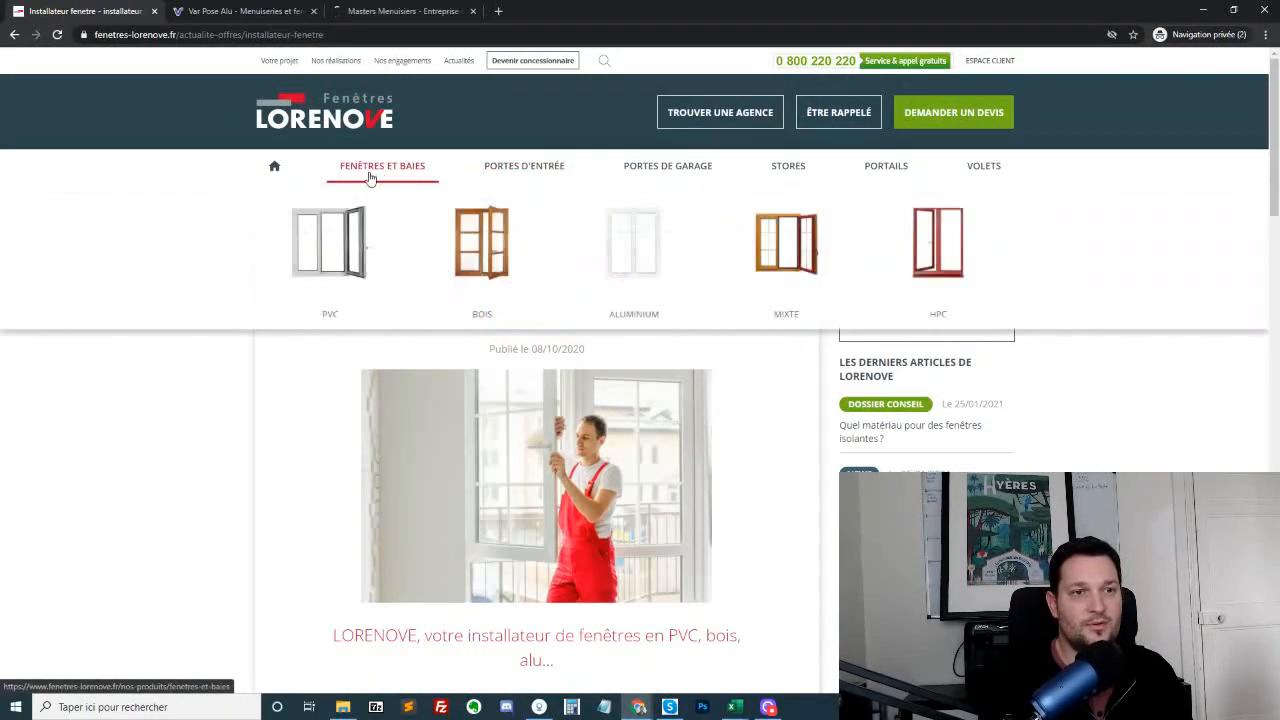
mouse_move(524, 175)
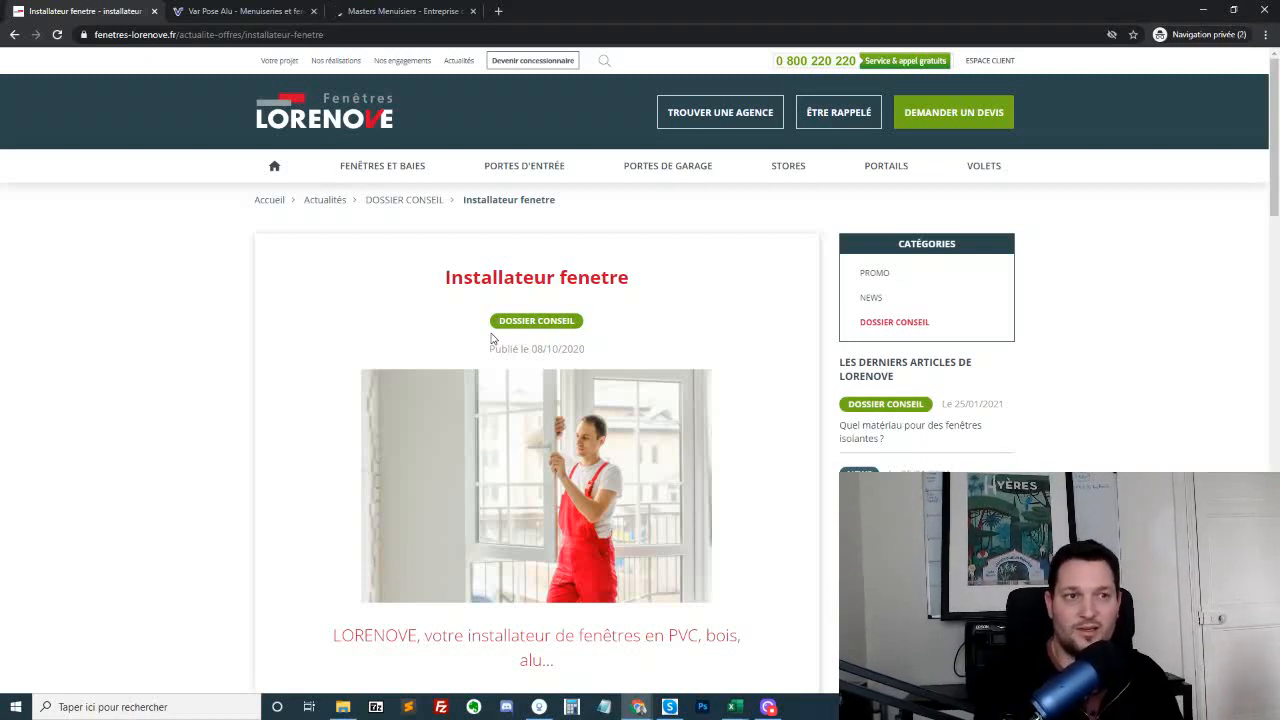
Search Google for "fenetre alu double vitrage" in a new tab
left_click(502, 14)
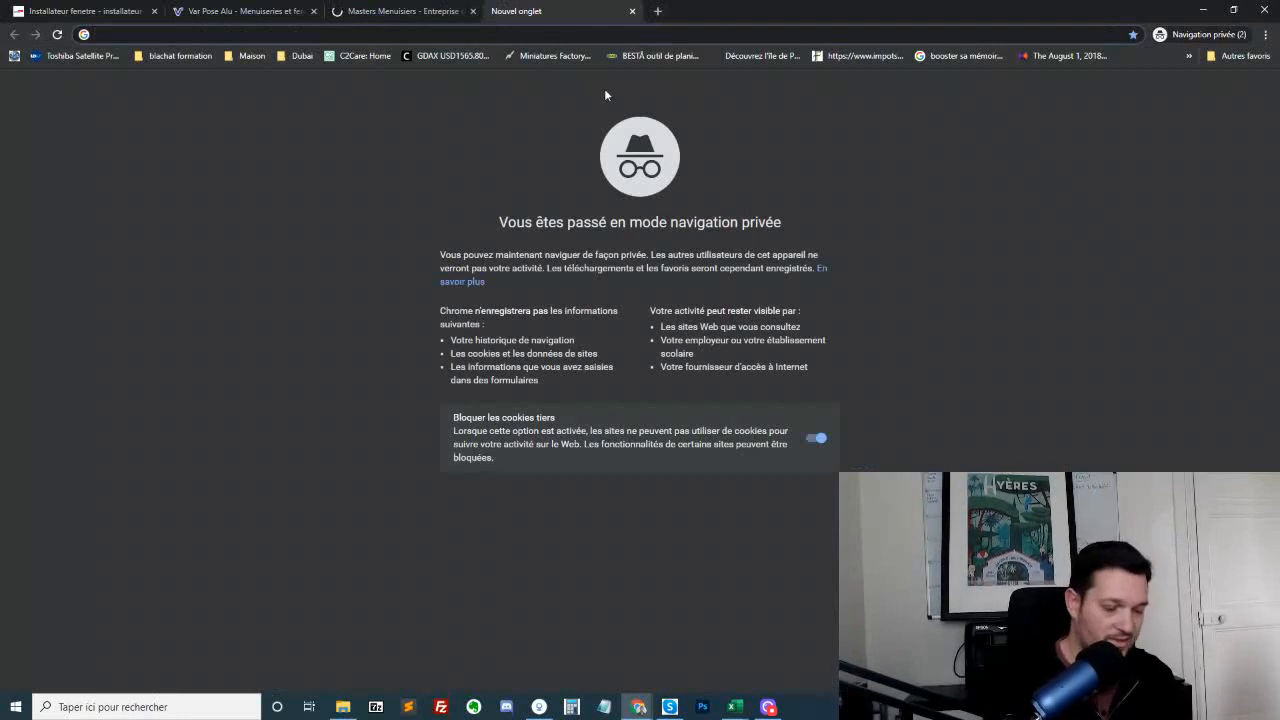
type("fenetre alu")
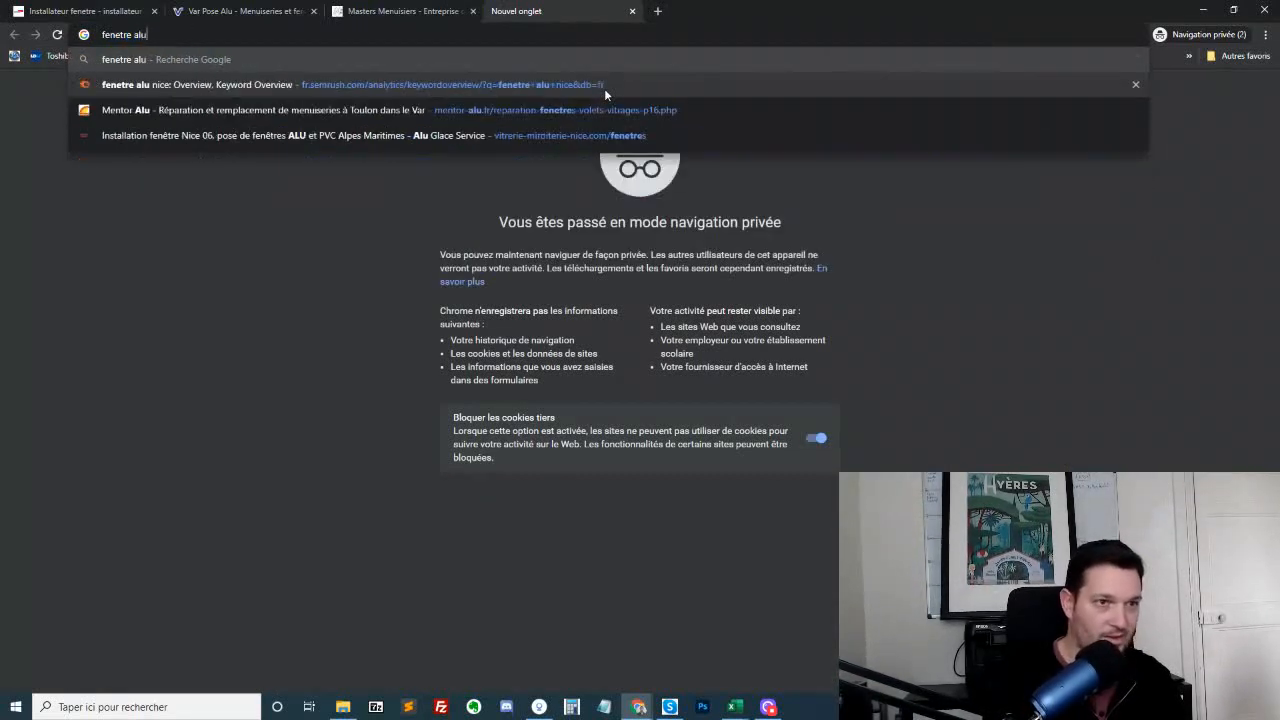
type(" double vitrag")
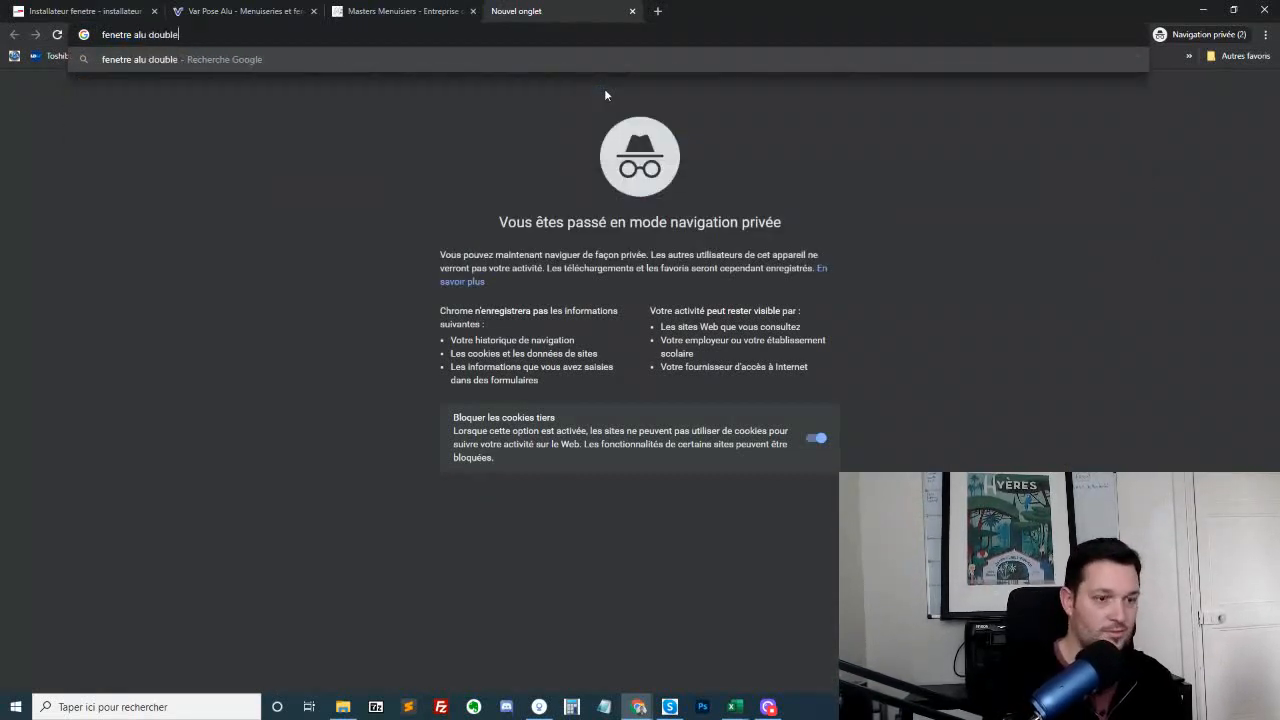
type("e")
key("Return")
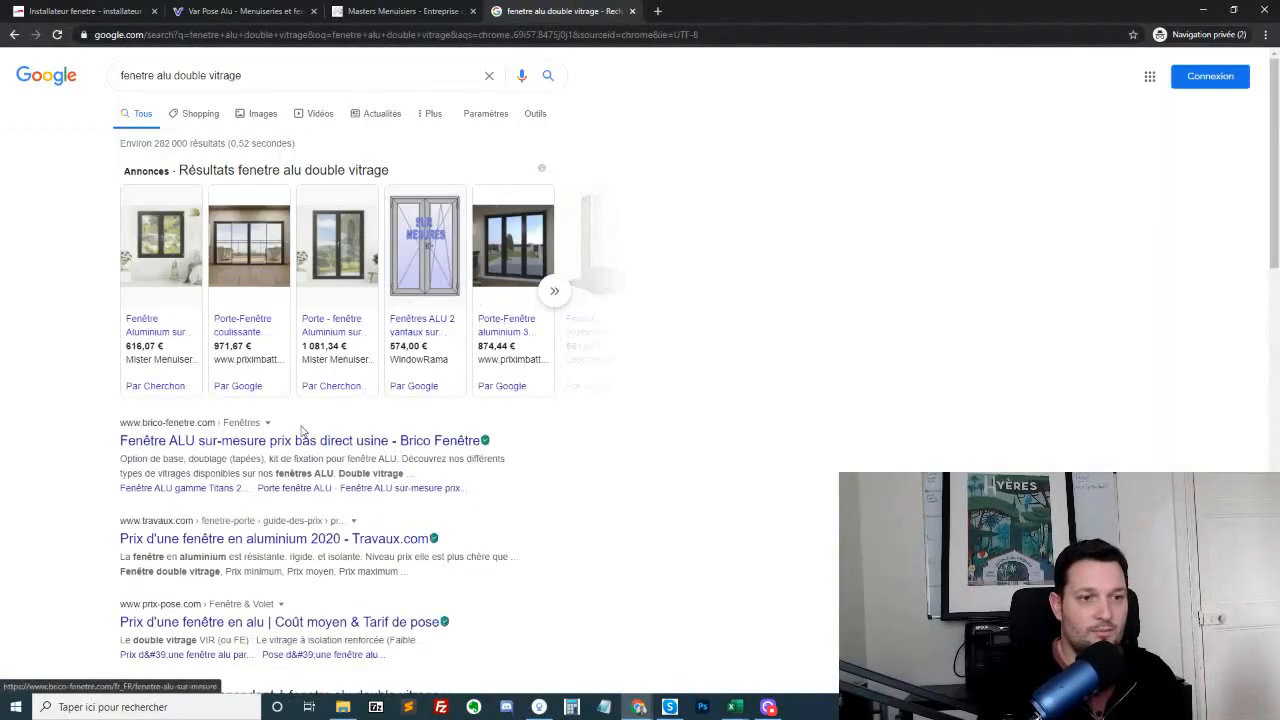
Open the Brico Fenêtre, prix-pose.com, BBC Menuiseries, Internorm and Quelle Energie results in separate background tabs
middle_click(277, 449)
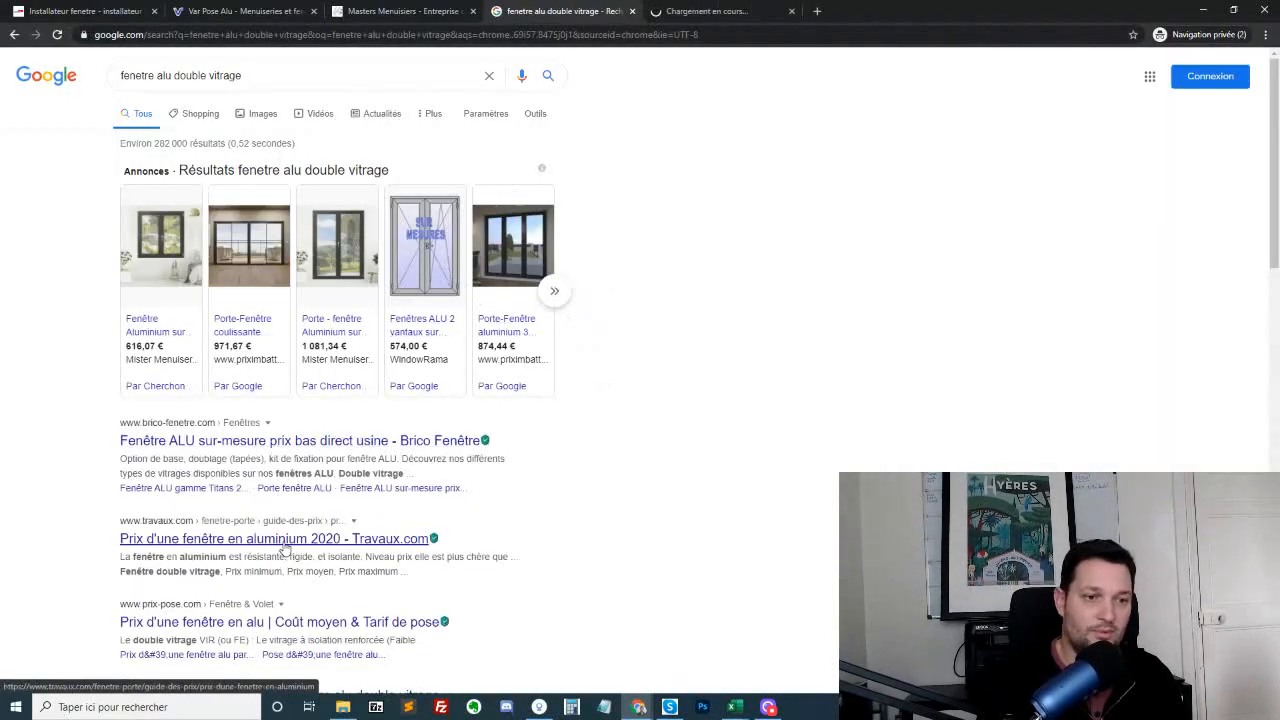
scroll(285, 548, "down", 2)
middle_click(388, 450)
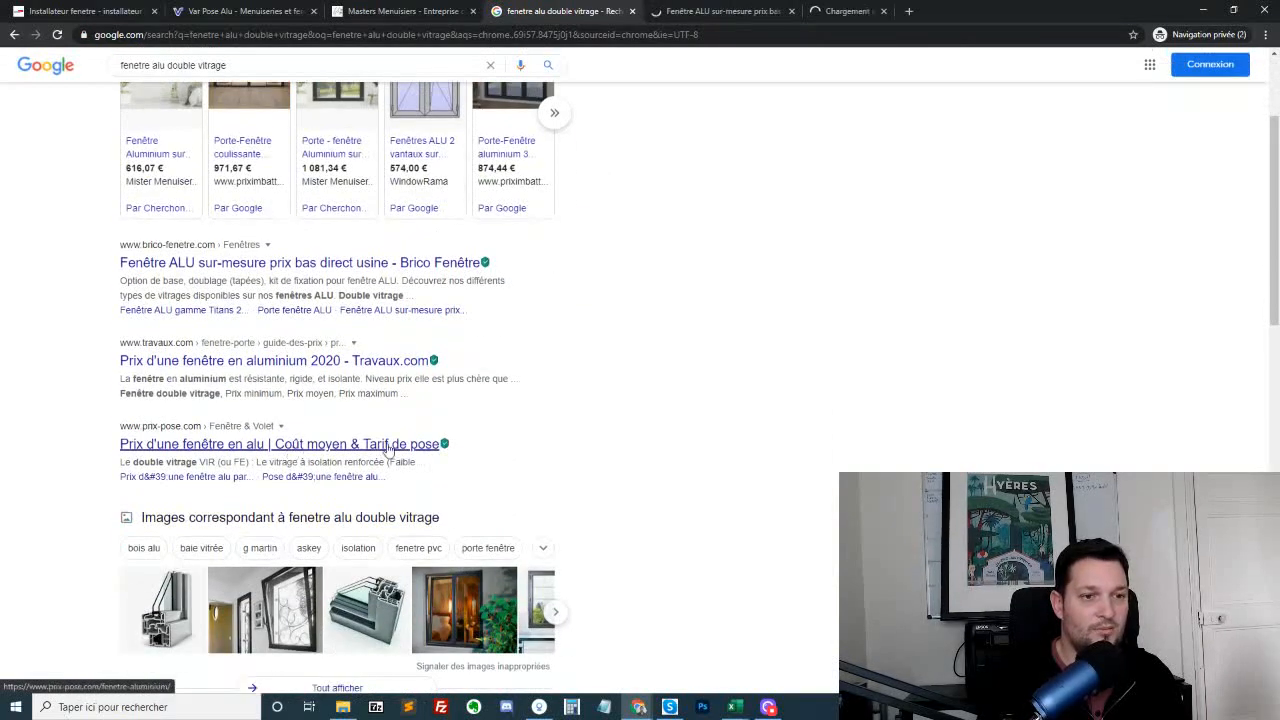
scroll(388, 450, "down", 2)
middle_click(303, 576)
scroll(343, 583, "down", 2)
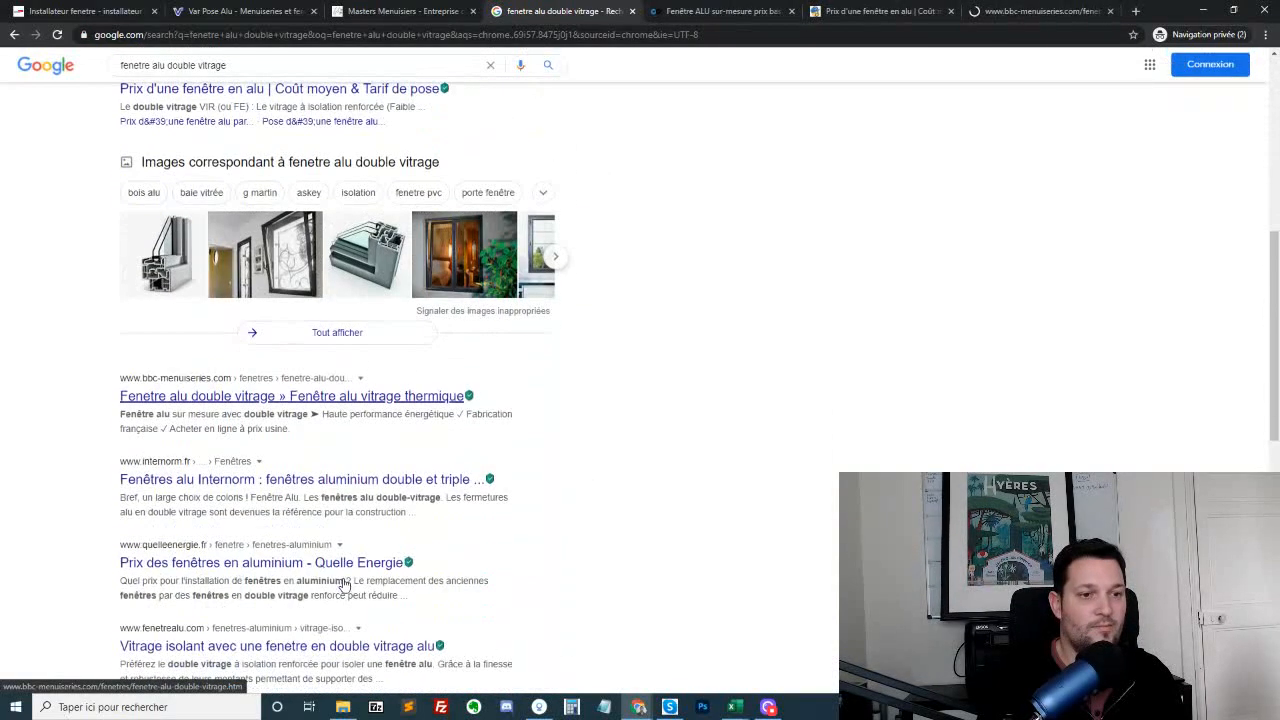
middle_click(320, 479)
middle_click(286, 563)
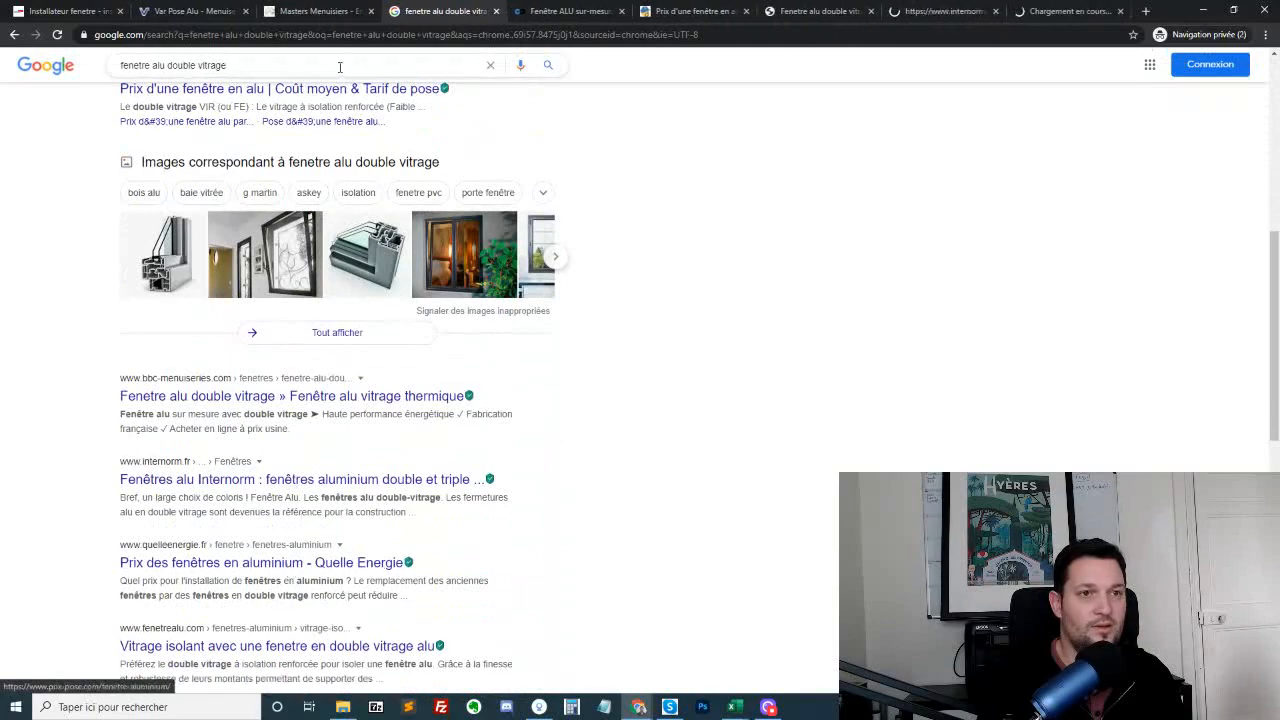
Examine the product listing on the Brico Fenêtre made-to-measure aluminium windows page and close its tab
left_click(595, 14)
scroll(729, 315, "down", 8)
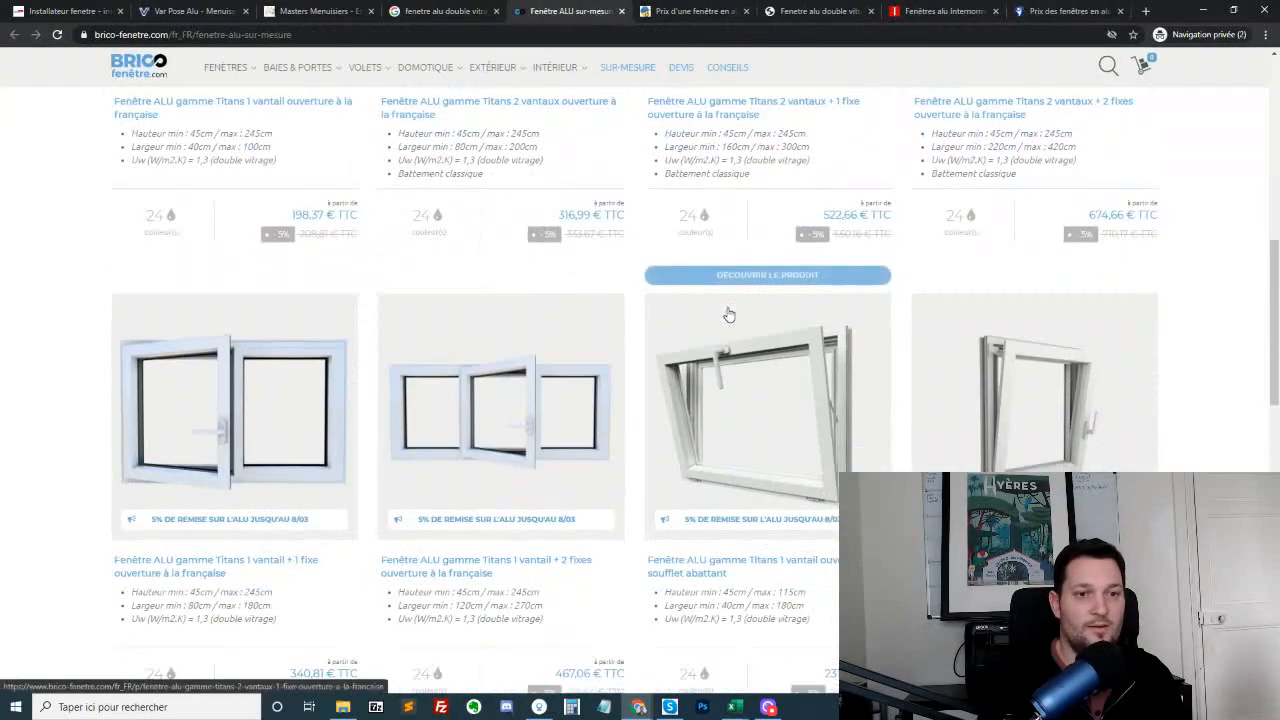
scroll(594, 344, "up", 4)
key("ctrl+Tab")
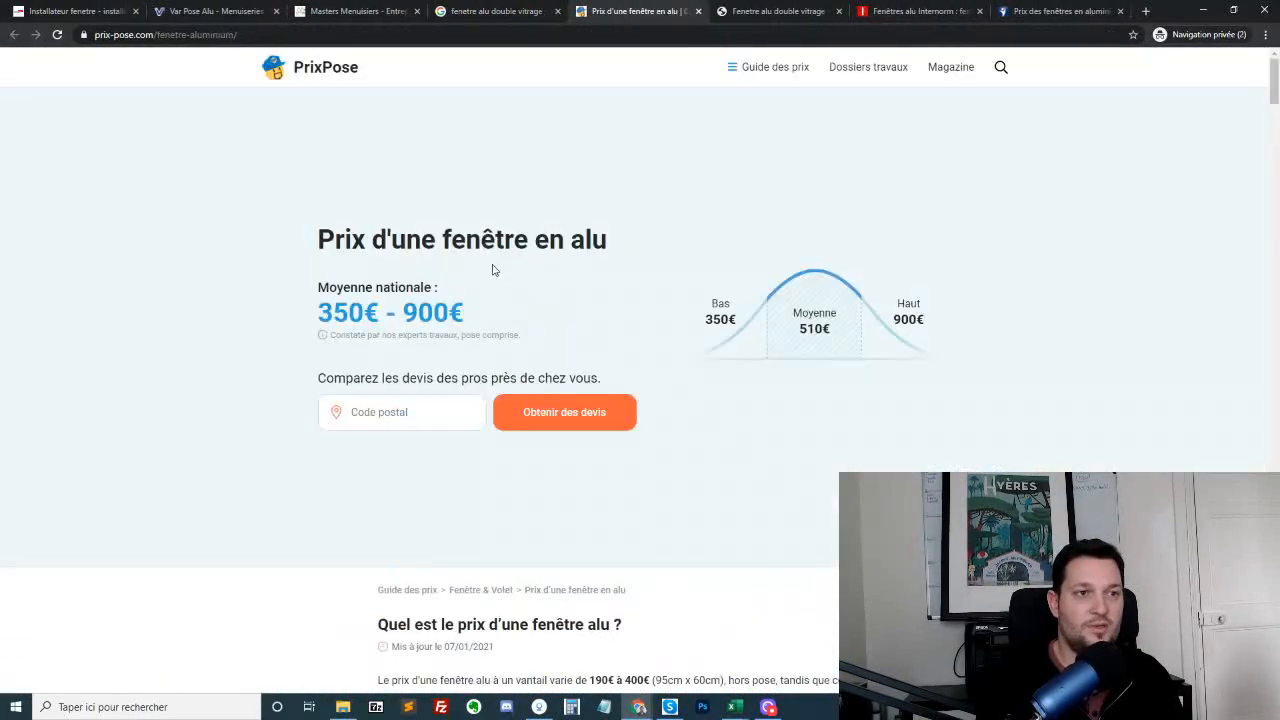
Read through the PrixPose article on aluminium window prices and close its tab
scroll(491, 266, "down", 15)
scroll(801, 325, "down", 20)
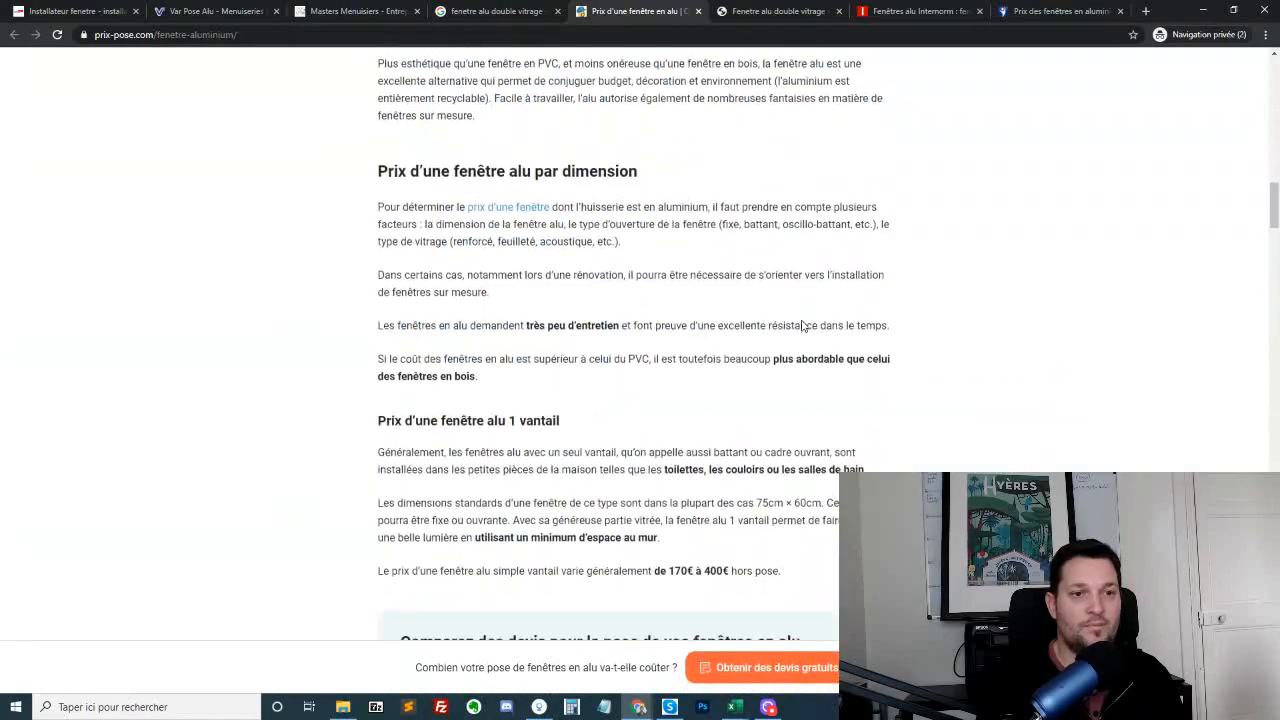
scroll(914, 403, "up", 20)
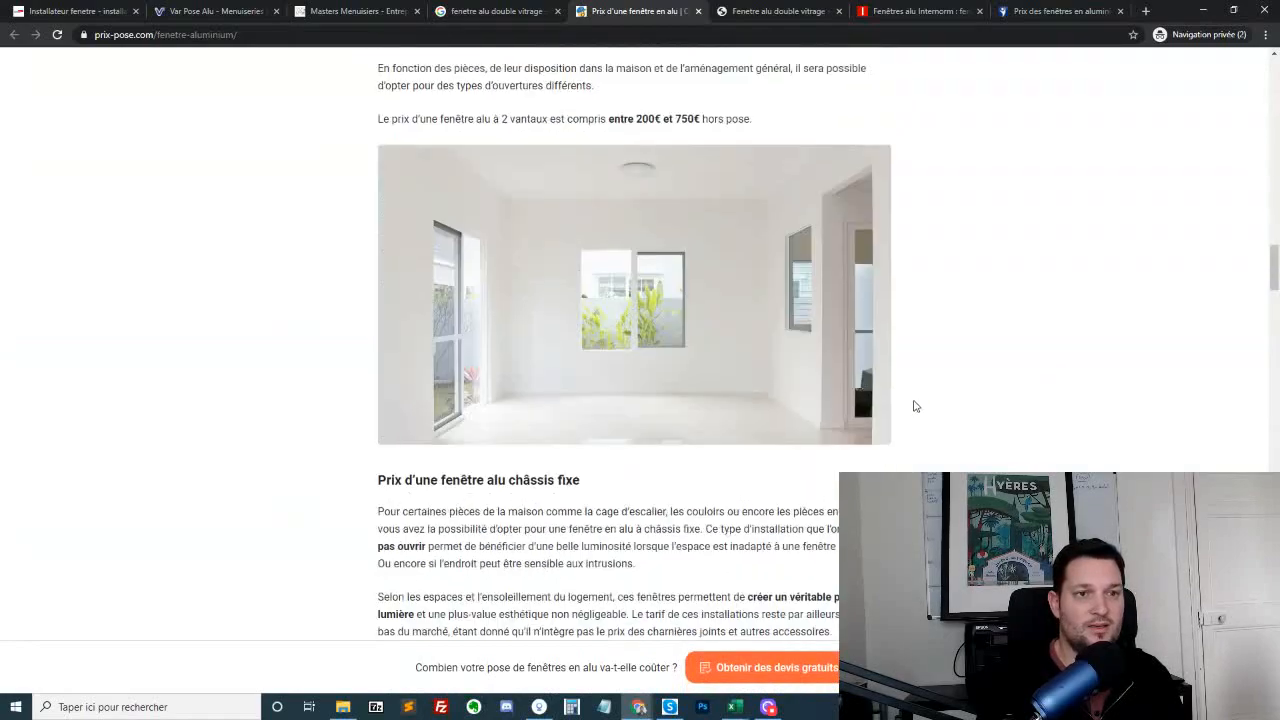
key("ctrl+w")
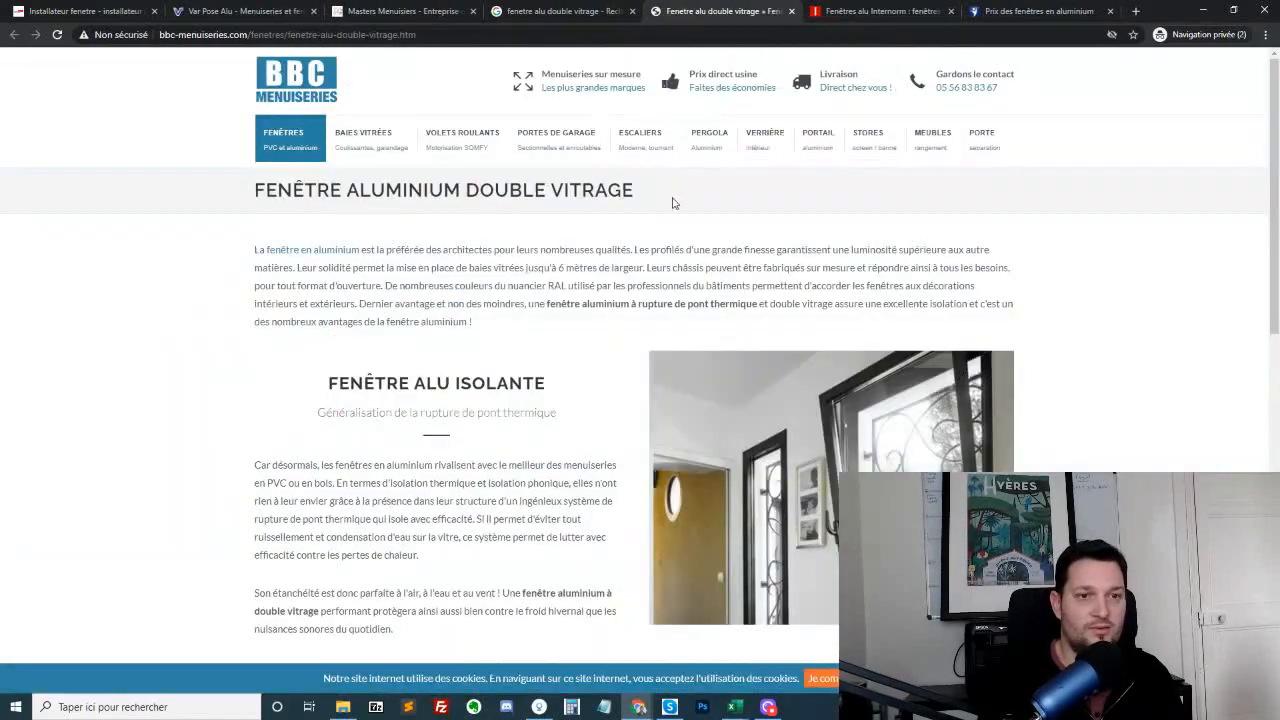
Skim the BBC Menuiseries and Internorm pages on aluminium double-glazed windows, closing each tab after reading
scroll(631, 237, "down", 5)
key("ctrl+w")
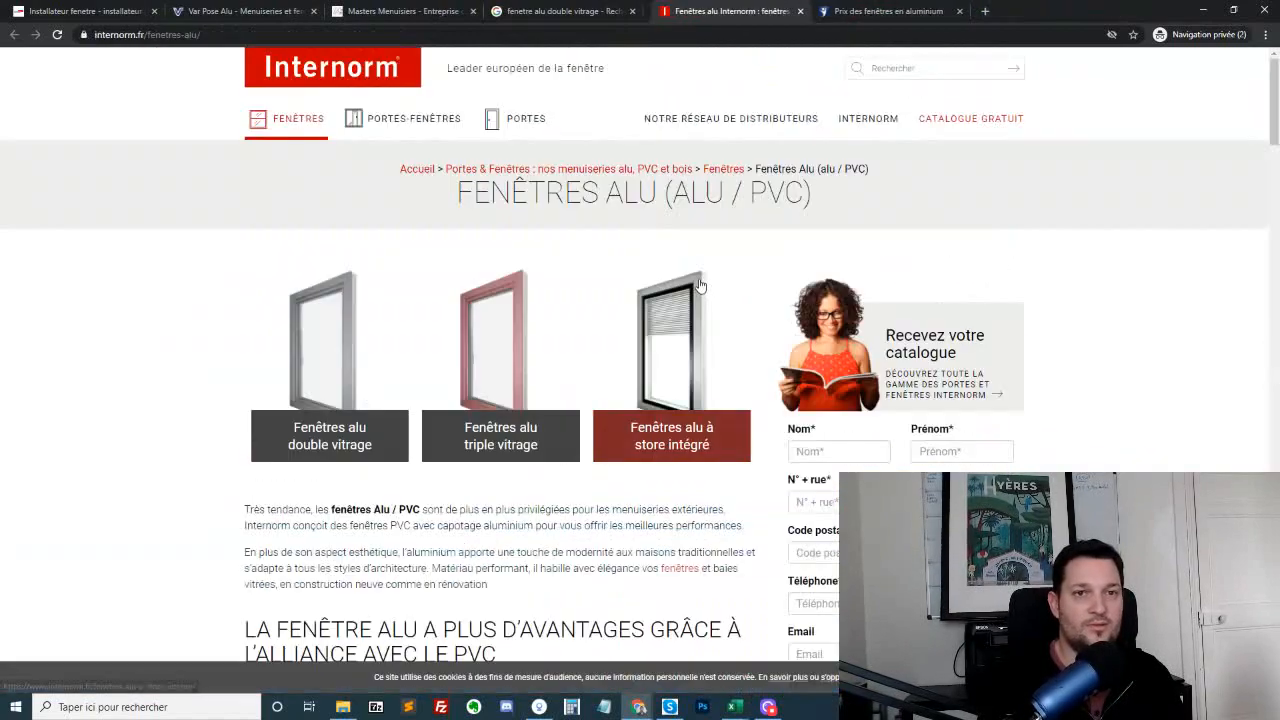
scroll(818, 410, "down", 10)
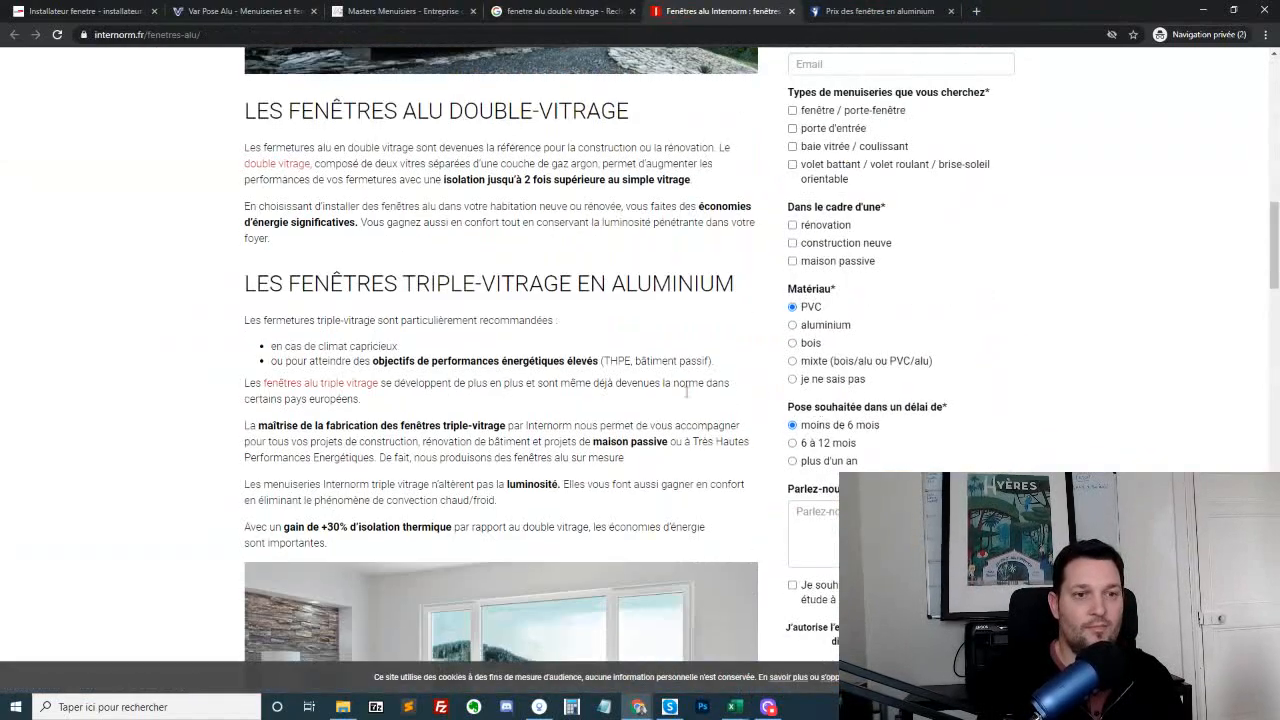
scroll(668, 396, "down", 10)
key("ctrl+w")
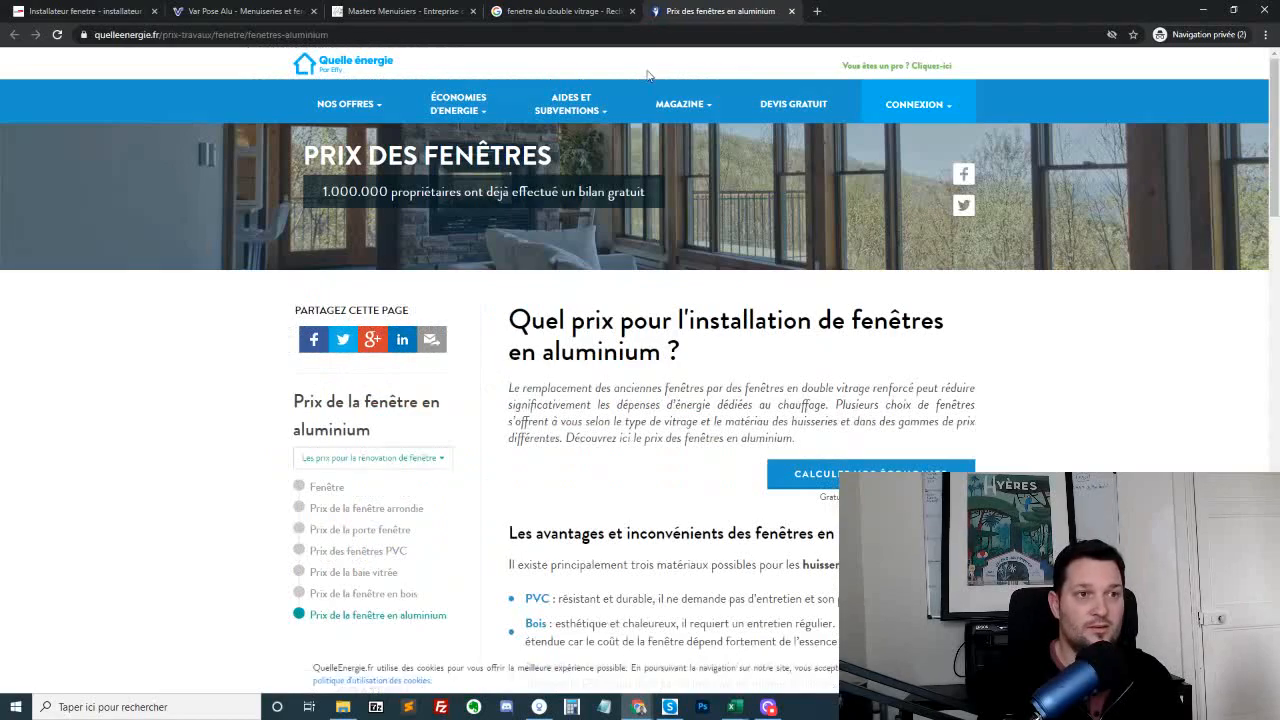
Skim the Quelle Energie page on aluminium window prices and close it to return to the search results
scroll(1100, 388, "down", 15)
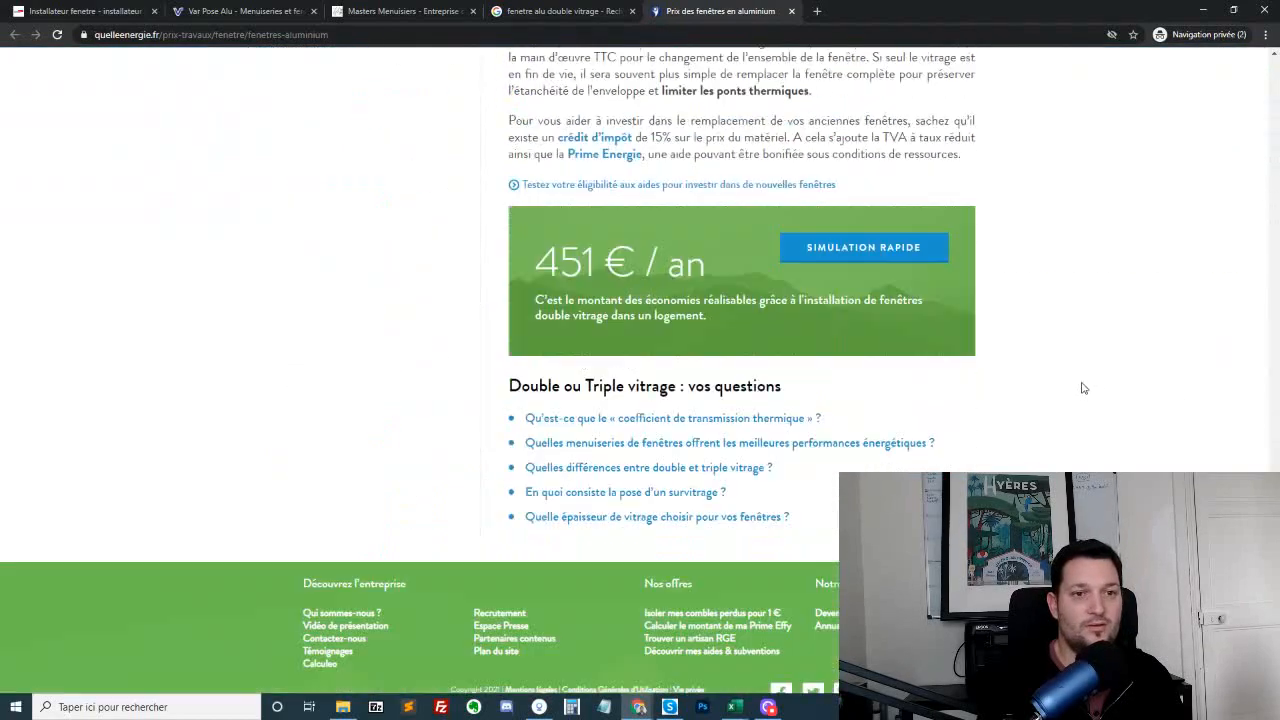
key("ctrl+w")
scroll(843, 313, "up", 5)
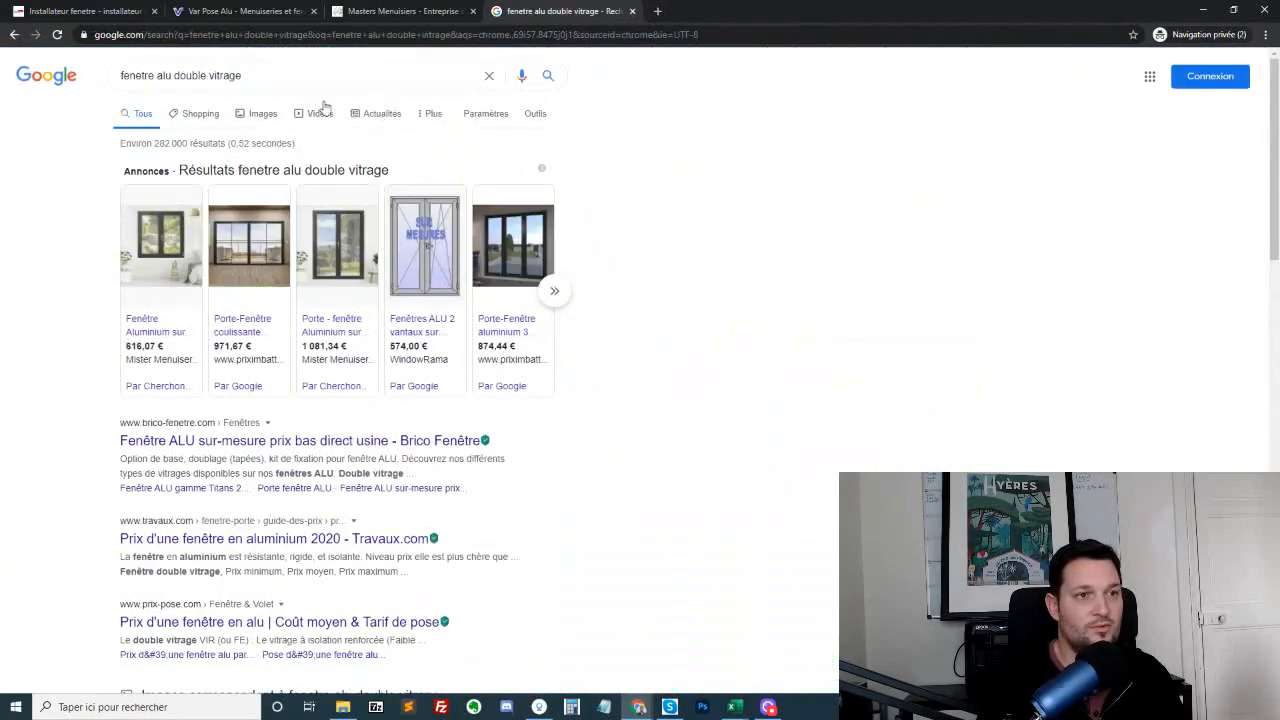
Search Google for "fenetre alu coulissante" in place of the double-glazing query
left_click_drag(174, 75, 243, 76)
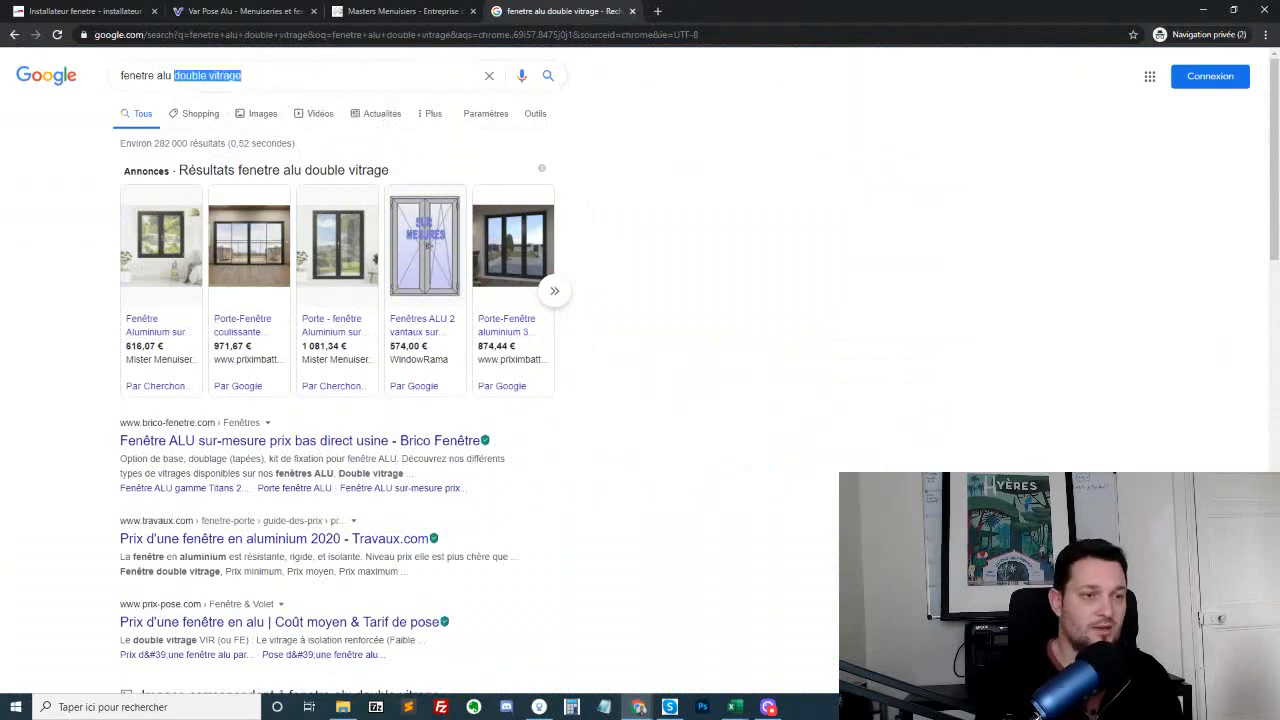
key("BackSpace")
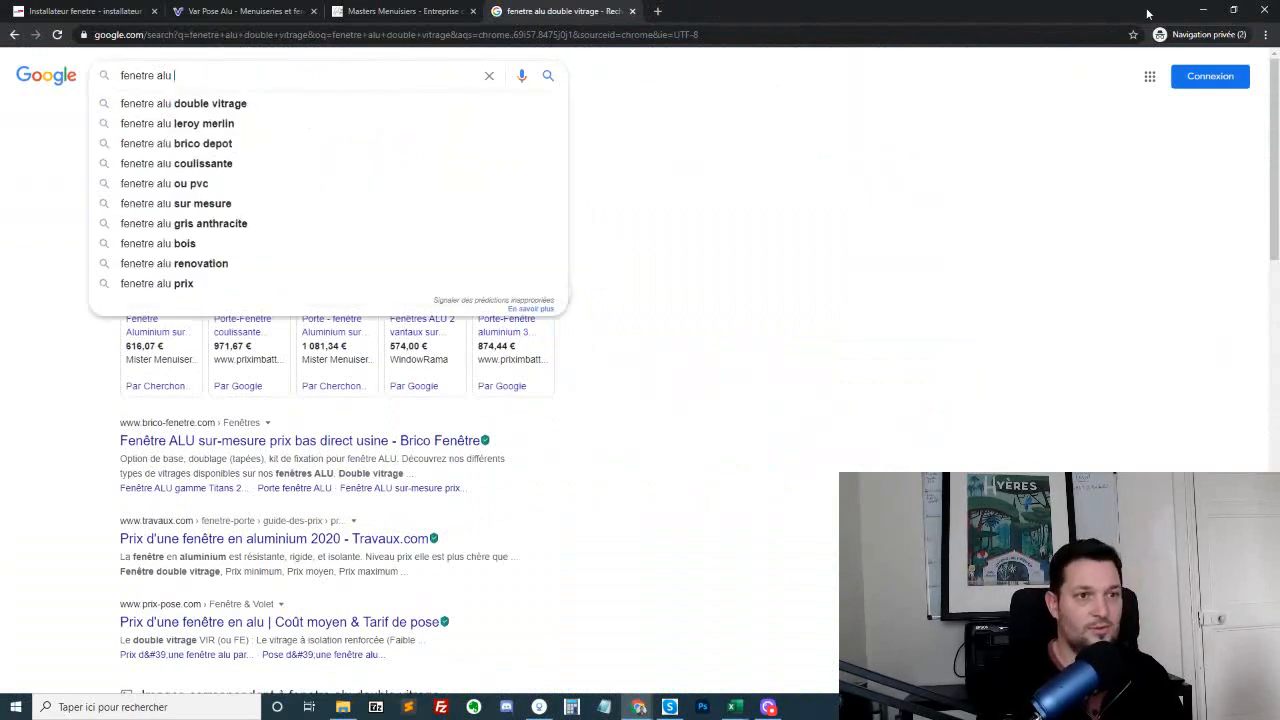
left_click(331, 170)
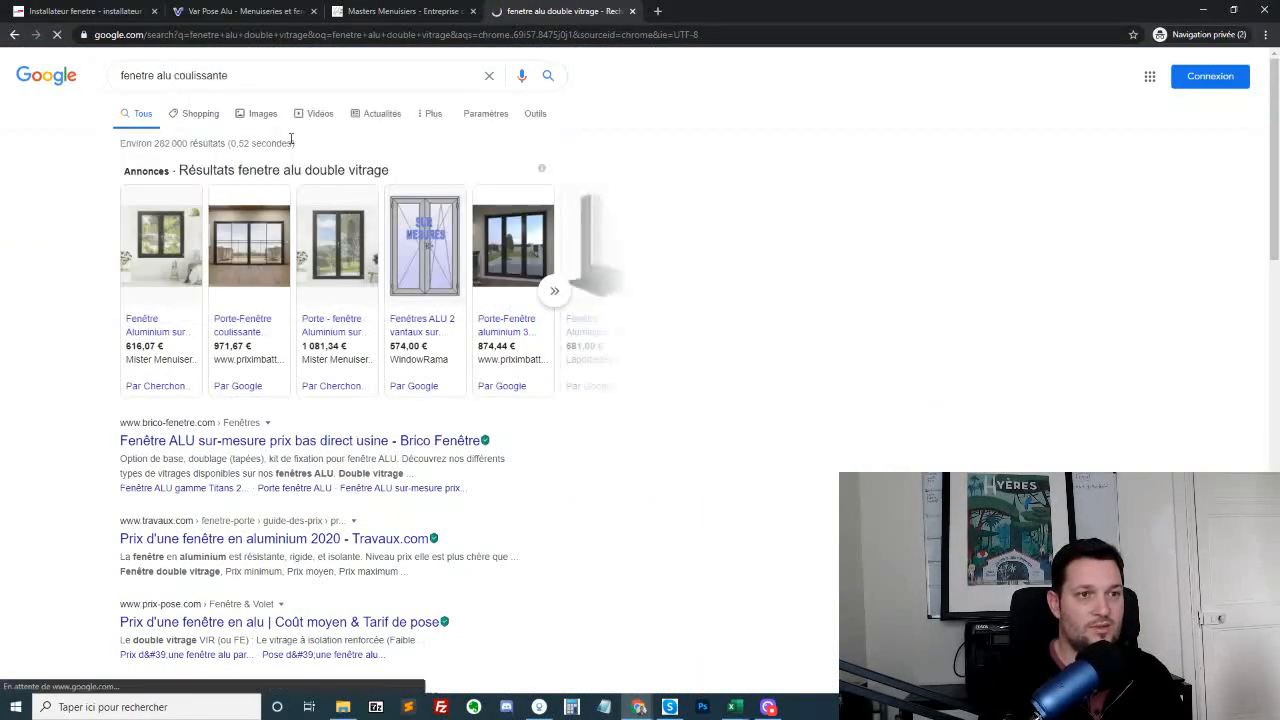
Open the Orion Menuiseries, Lapeyre, Brico Fenêtre, K•Line and Le Roi de la Fenêtre results in separate new tabs
scroll(609, 305, "down", 5)
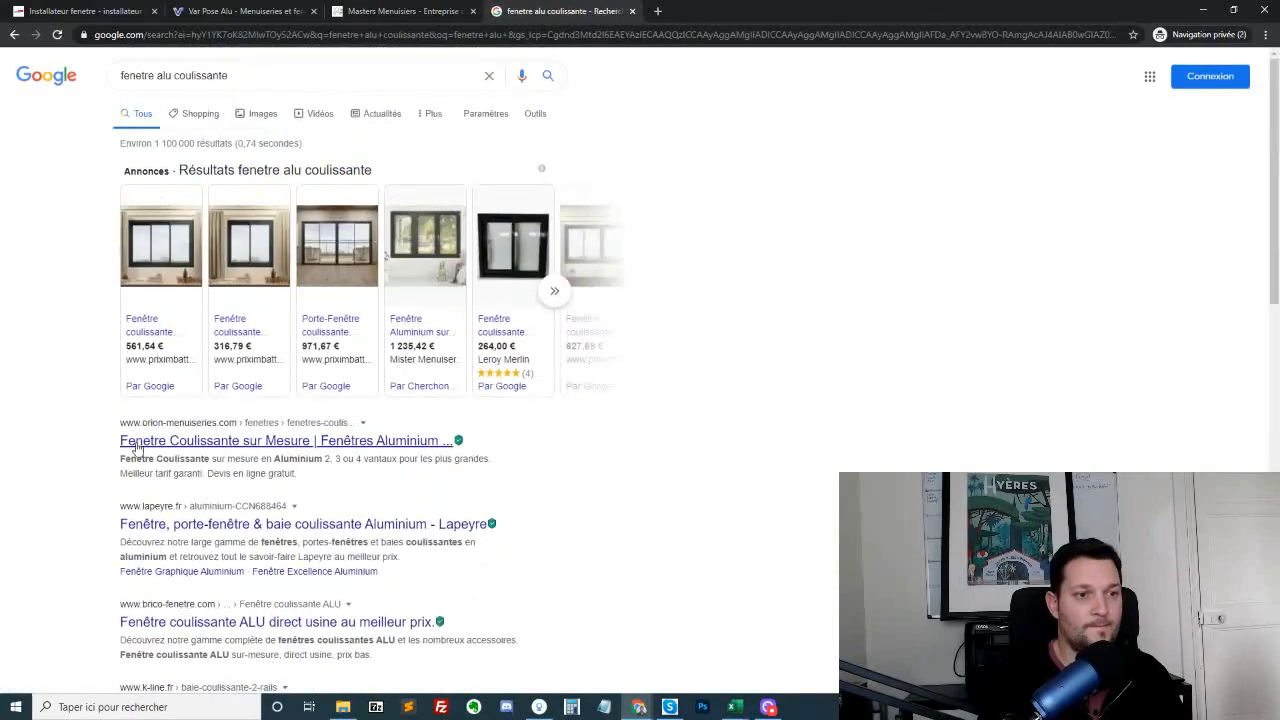
middle_click(157, 443)
middle_click(215, 526)
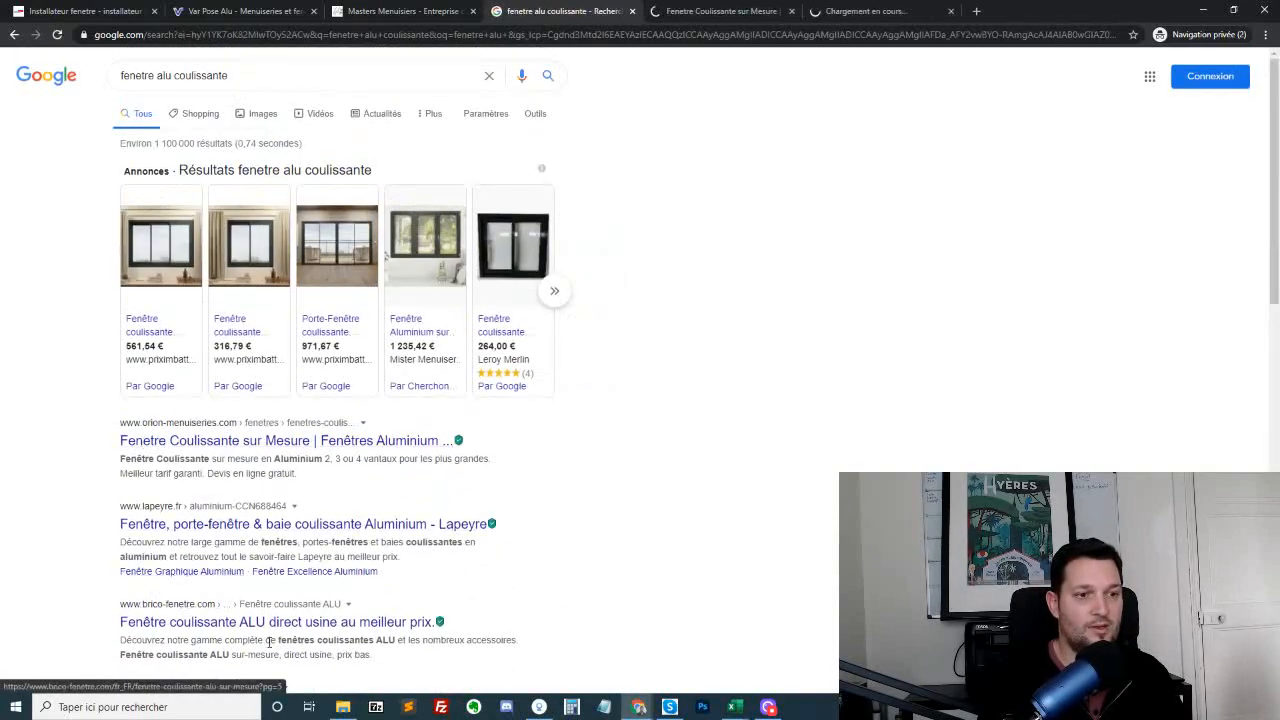
middle_click(279, 623)
scroll(278, 620, "down", 2)
middle_click(245, 530)
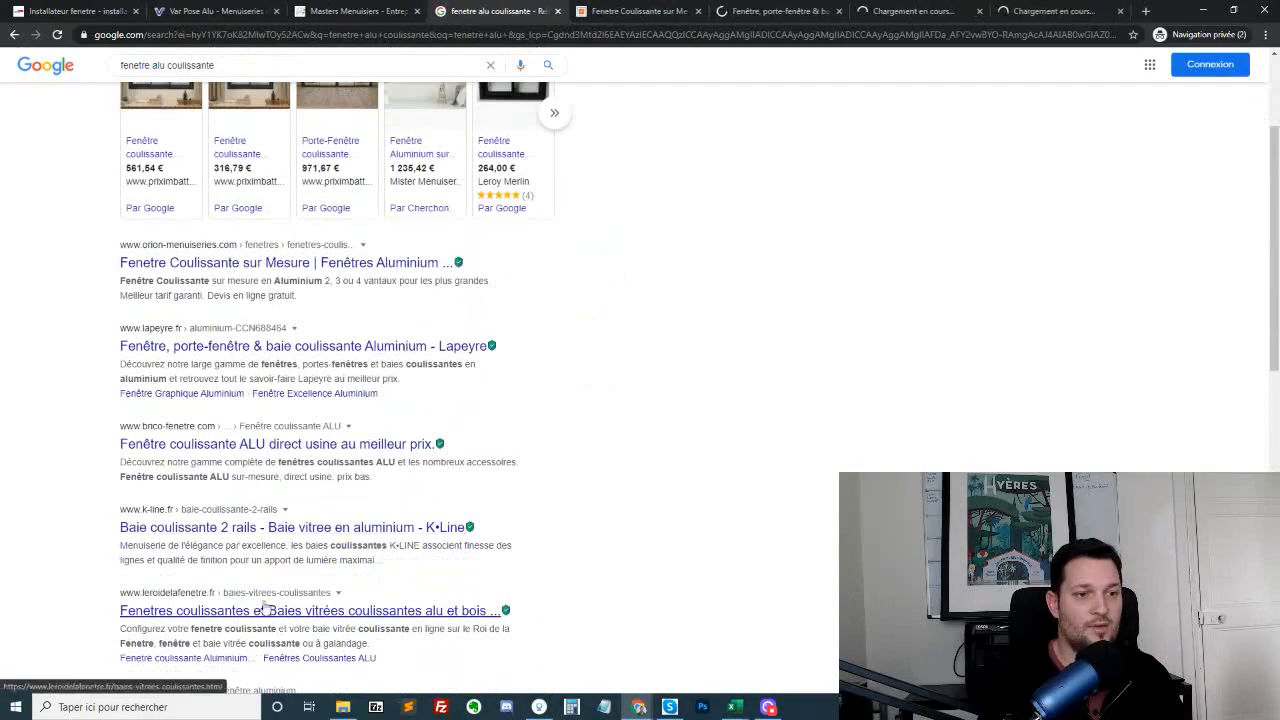
middle_click(283, 611)
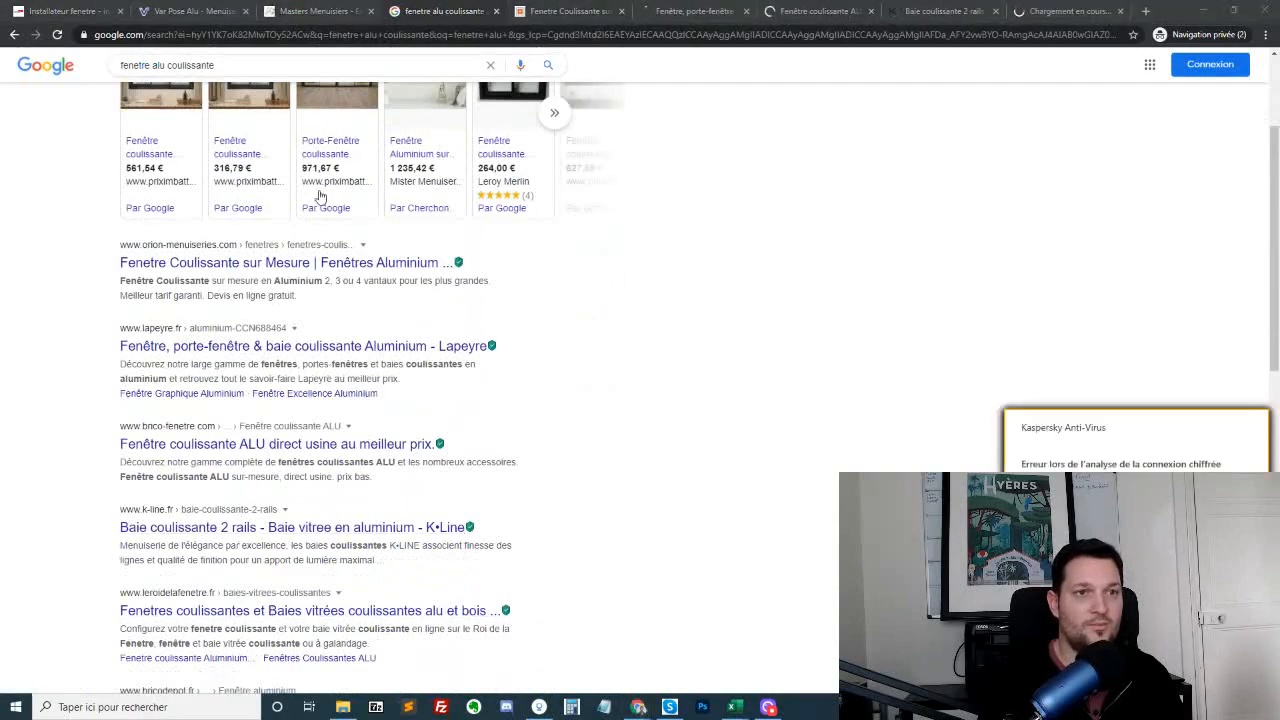
Skim the Orion Menuiseries and Lapeyre pages on aluminium sliding windows, closing each tab after viewing
left_click(566, 14)
scroll(640, 300, "down", 5)
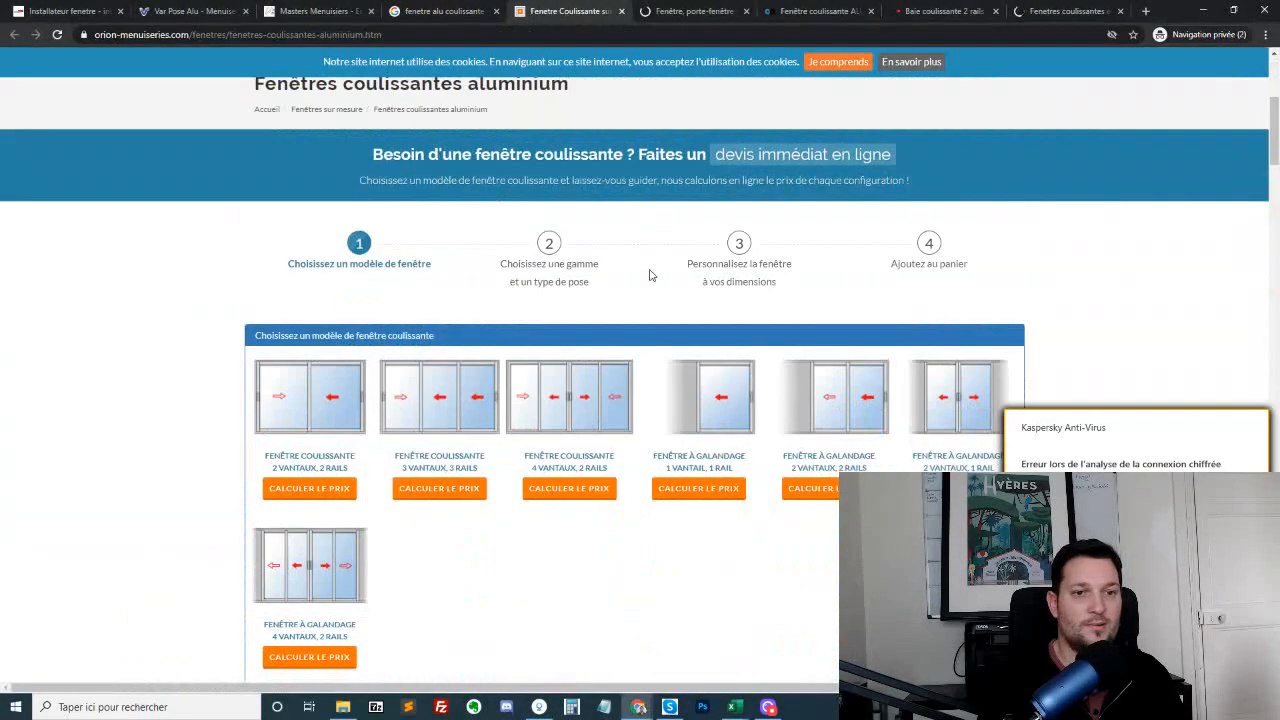
key("ctrl+w")
scroll(652, 275, "down", 5)
scroll(652, 275, "up", 5)
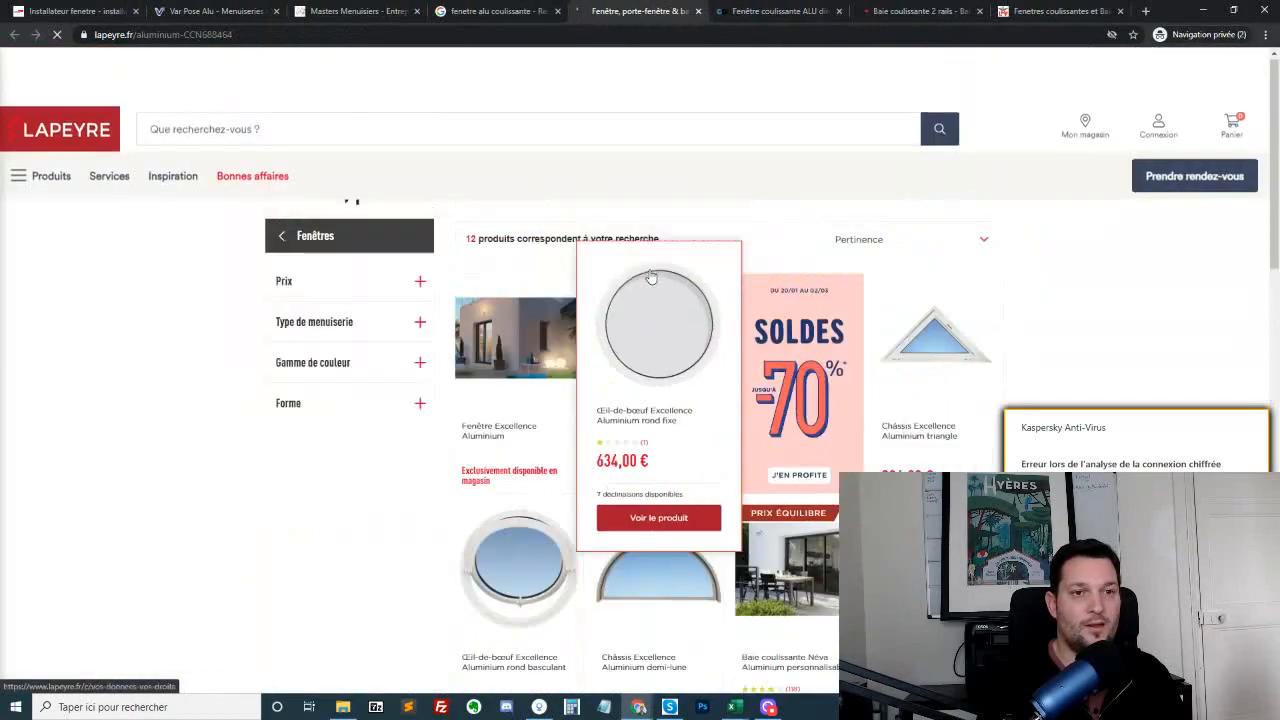
key("ctrl+w")
Skim the Brico Fenêtre sliding window listing and the K•Line two-rail sliding bay page, closing both tabs
scroll(652, 275, "down", 5)
scroll(649, 275, "down", 6)
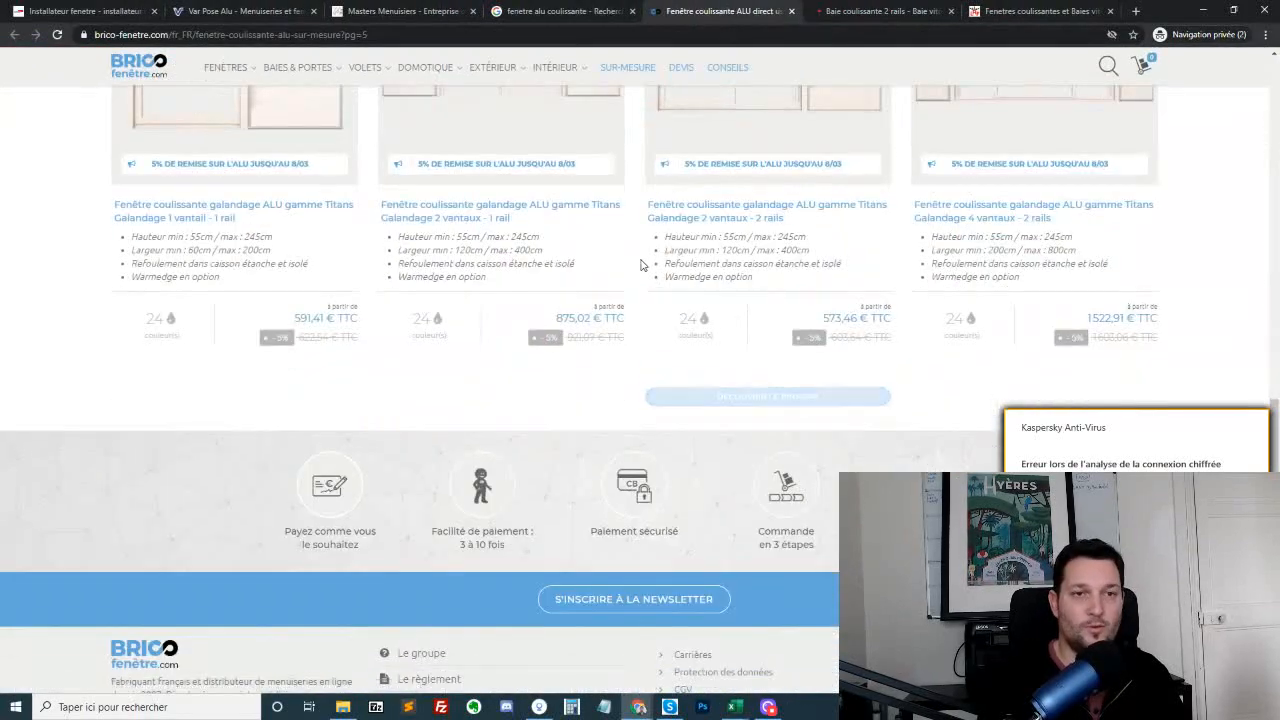
key("ctrl+w")
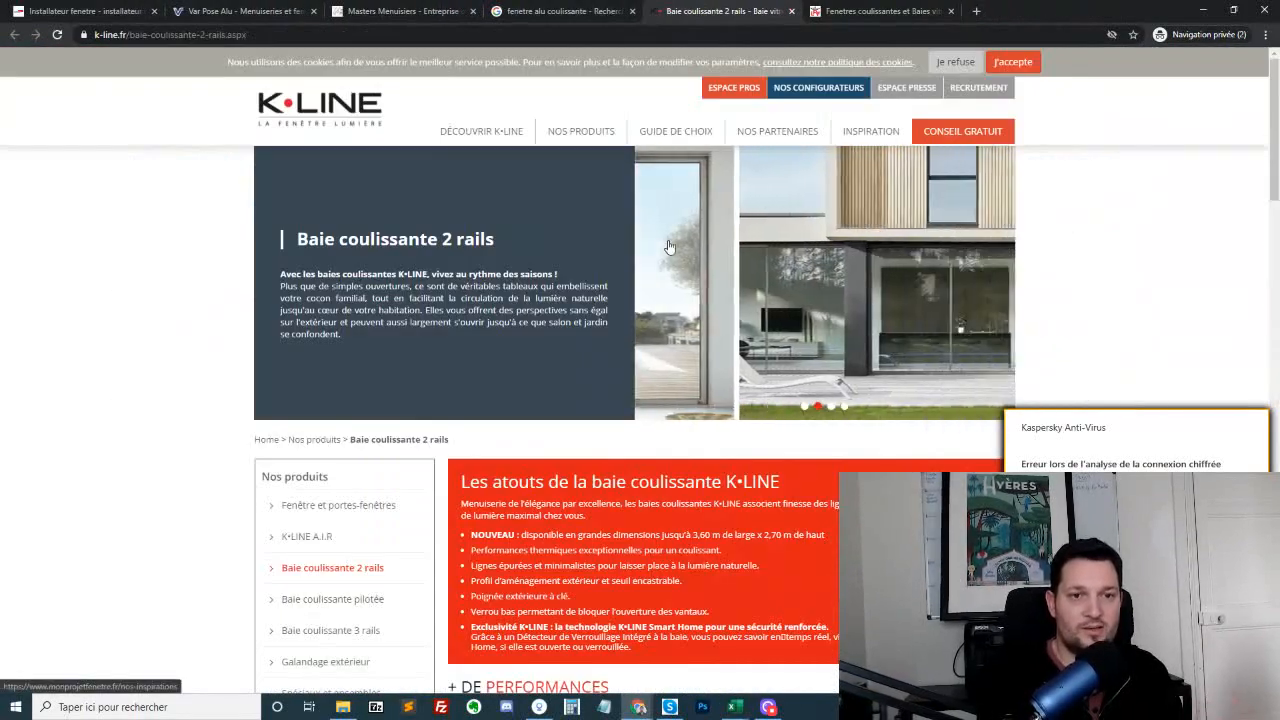
key("ctrl+w")
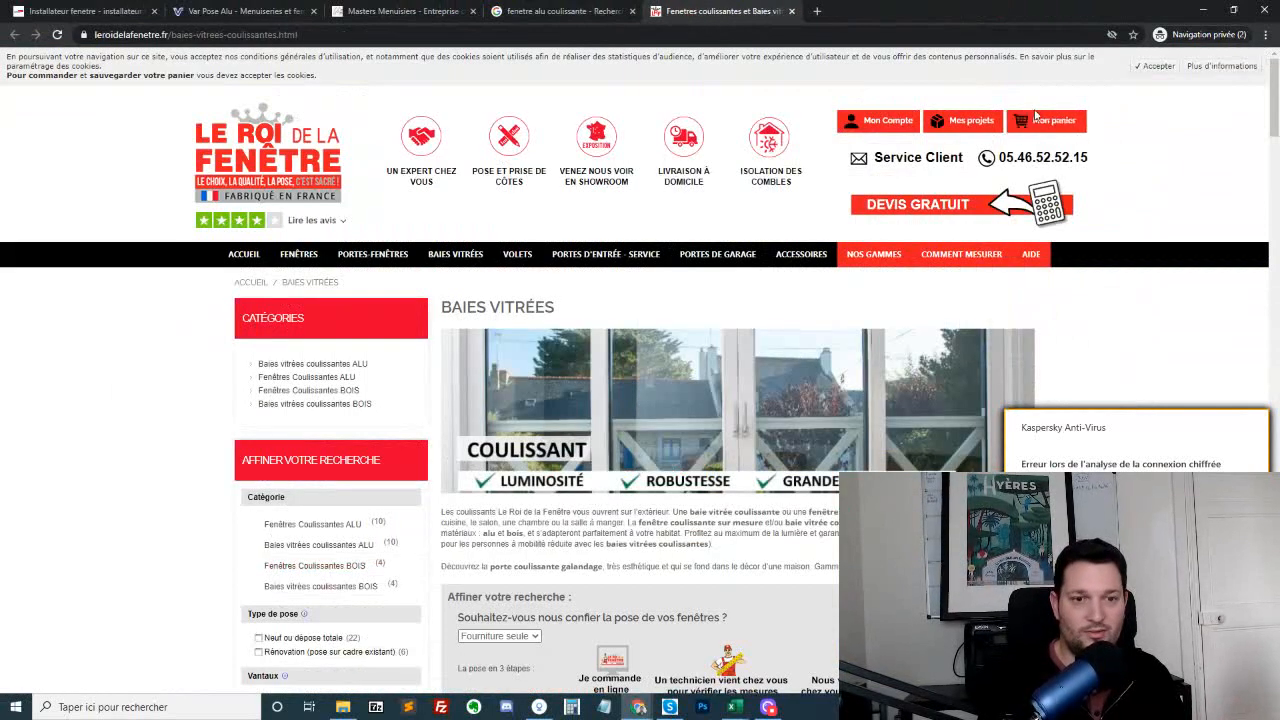
Find Notepad (Bloc-notes) through the Windows search with "txt" and open a blank document
left_click(232, 711)
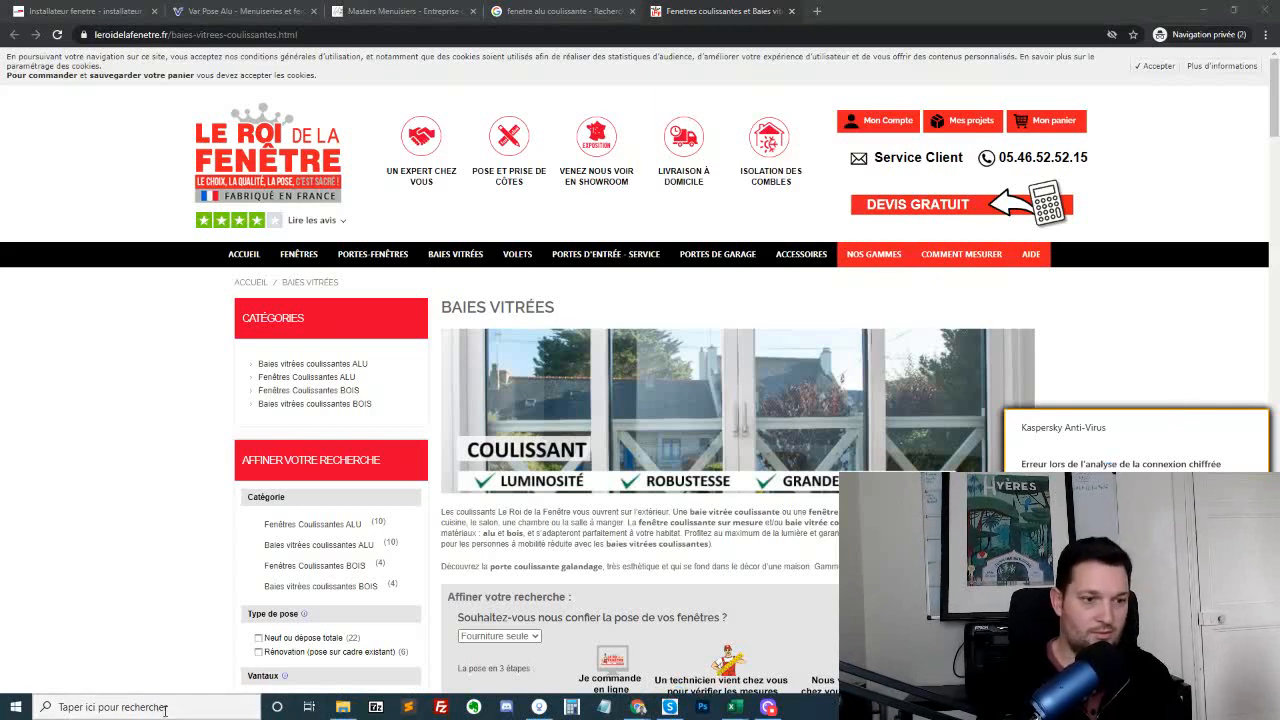
left_click(165, 707)
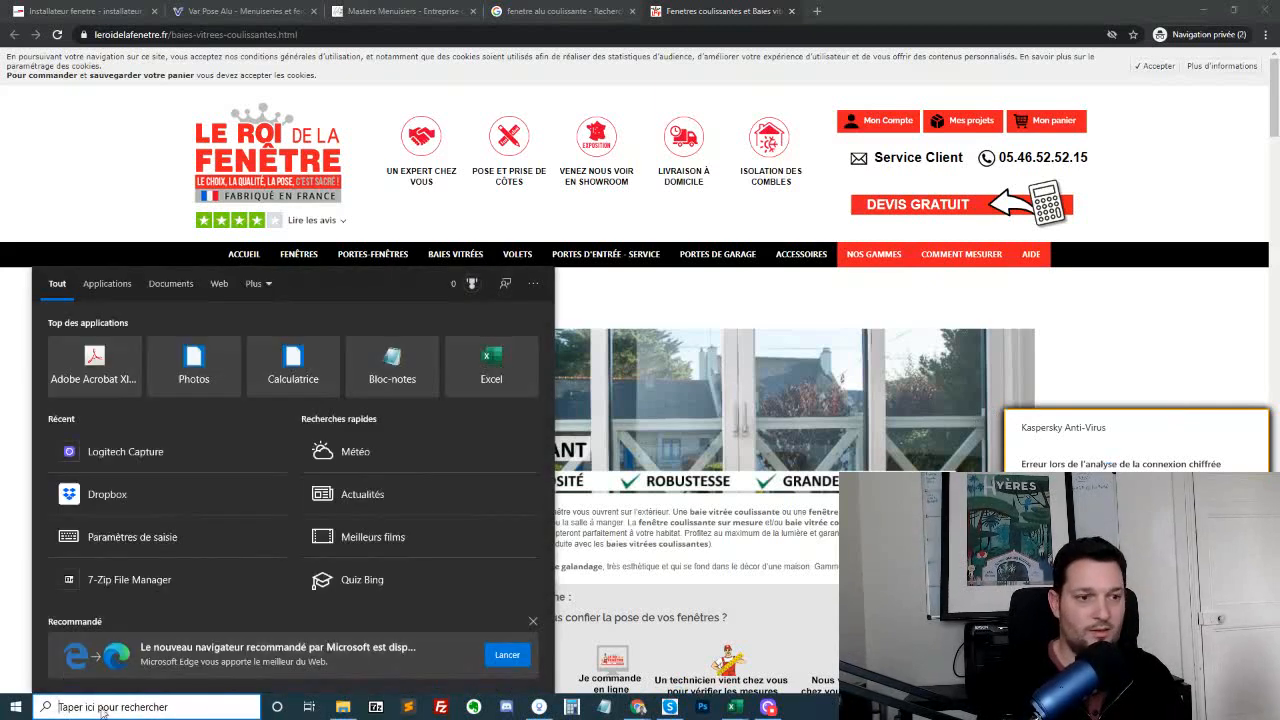
type("t")
key("BackSpace")
type("t")
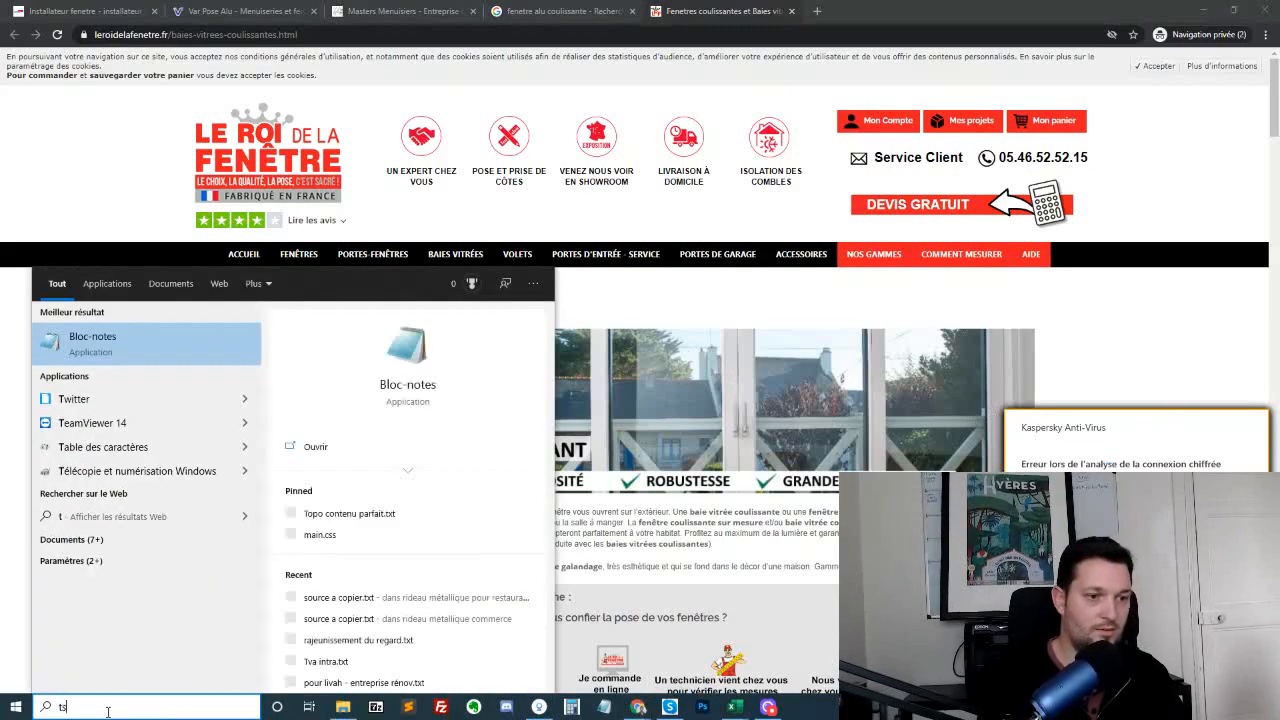
type("xt")
key("Return")
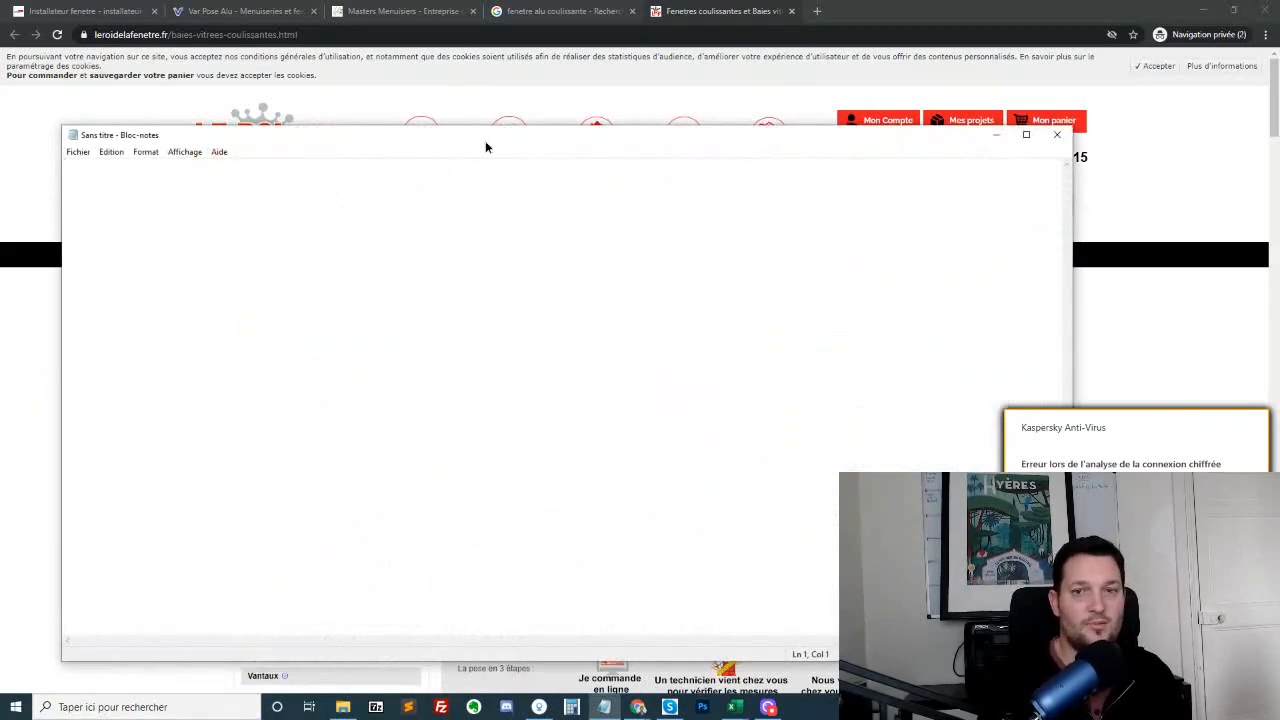
Write "produit" and, below a blank line, "fenetre alu coulissante" in the note, repositioning the Notepad window over the web page
left_click_drag(485, 147, 556, 102)
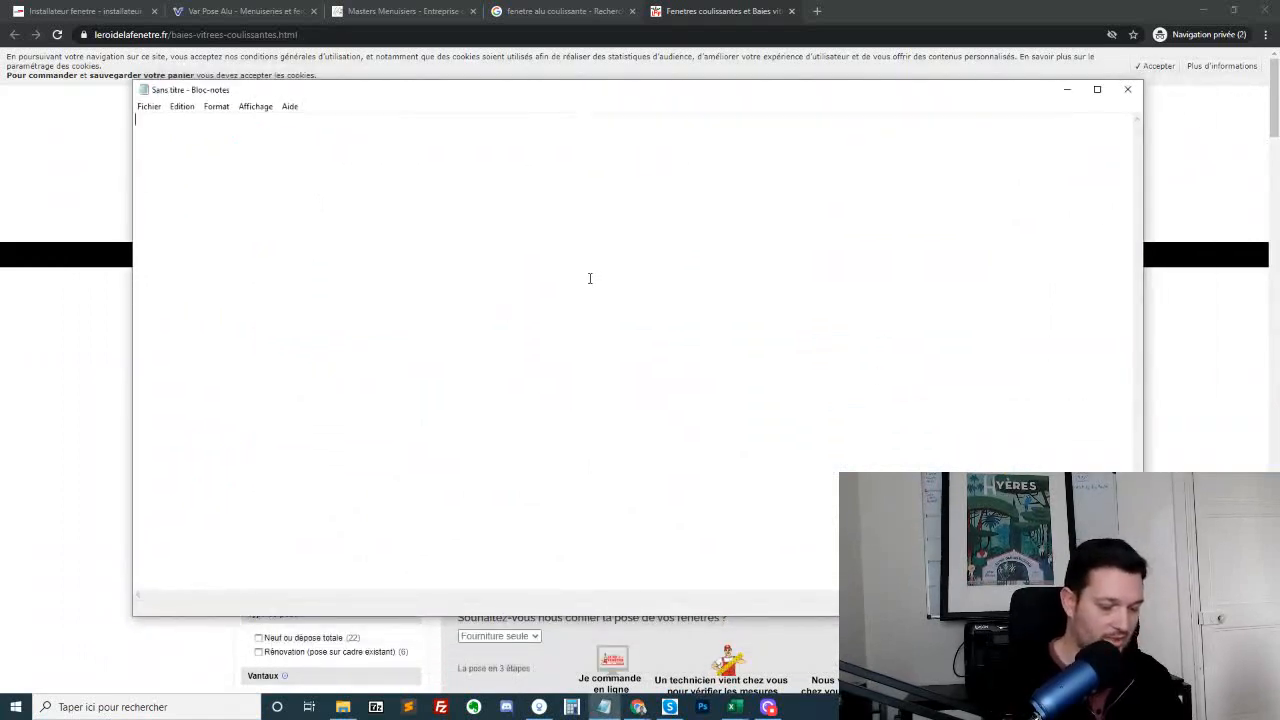
type("produit")
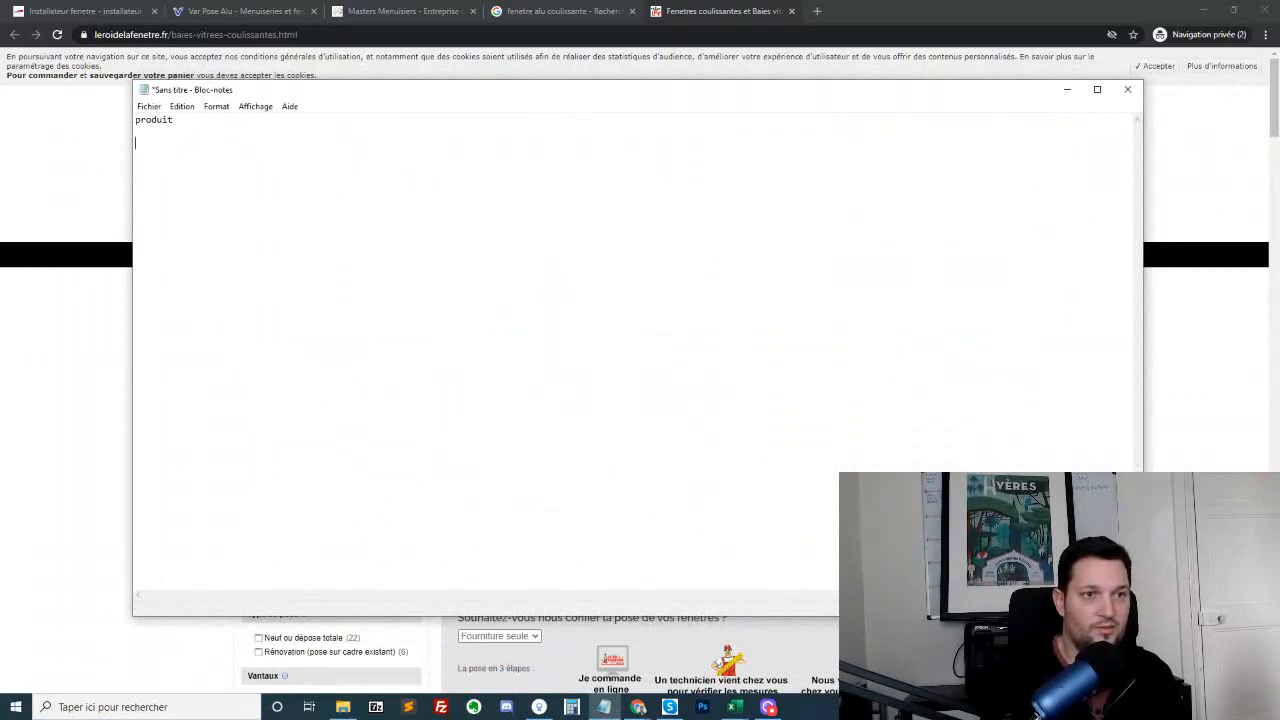
left_click_drag(535, 97, 621, 144)
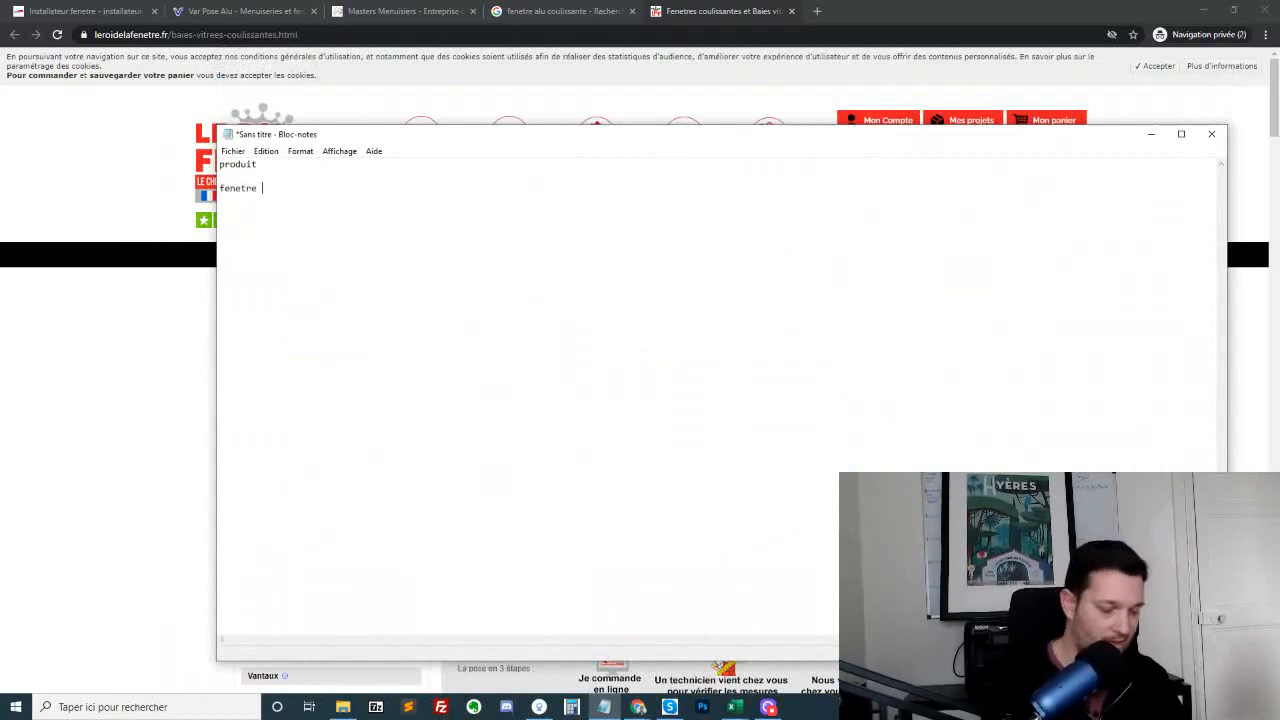
type("alu")
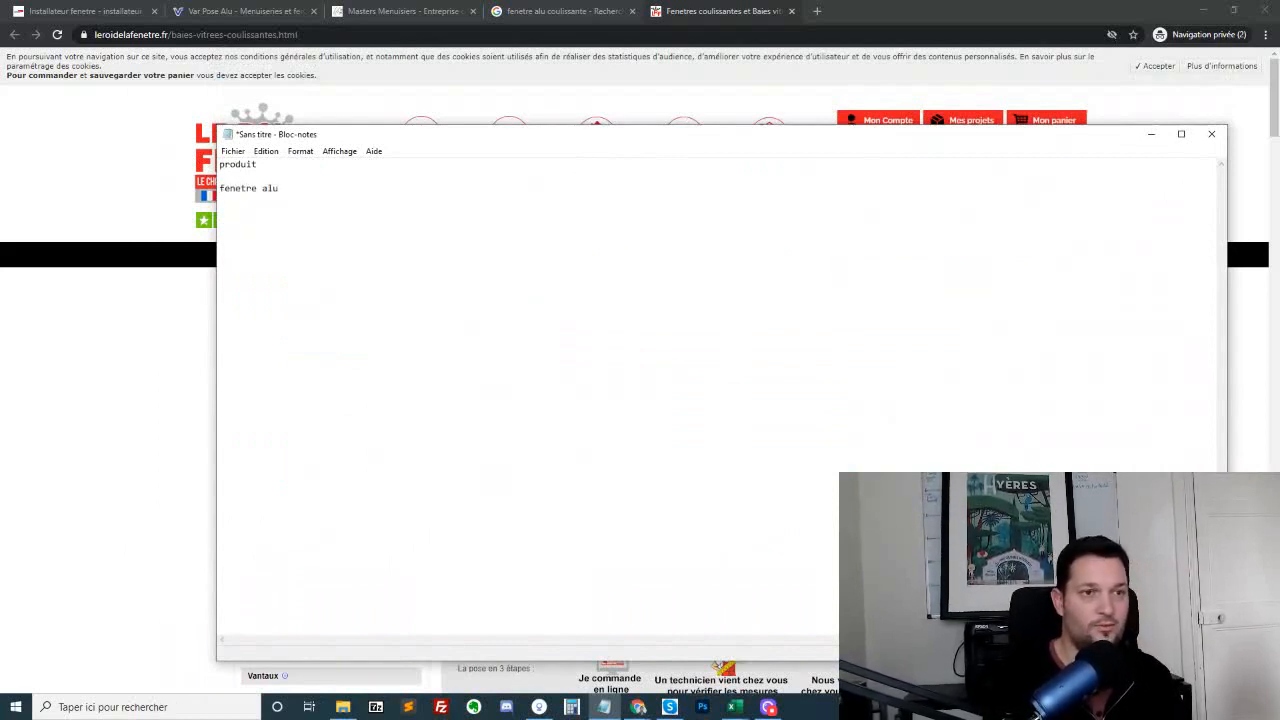
left_click_drag(532, 140, 533, 203)
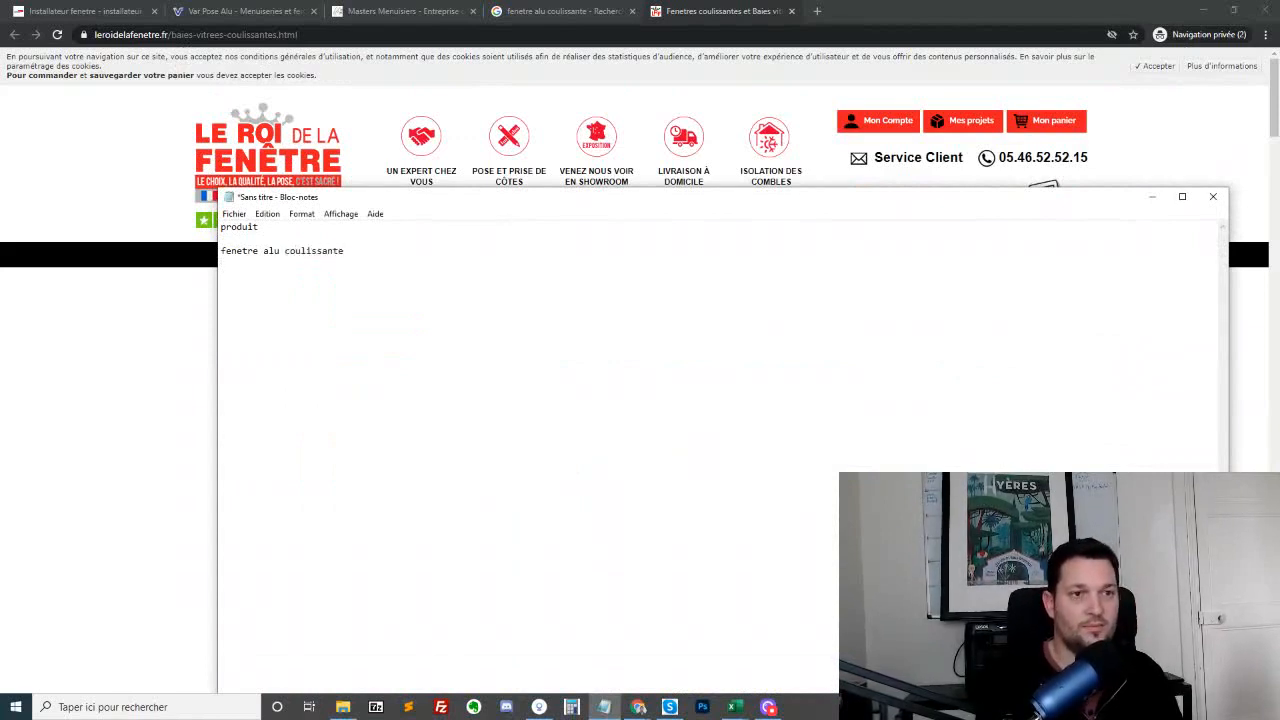
Switch back to the browser and examine the product categories in Le Roi de la Fenêtre's site navigation
left_click(123, 149)
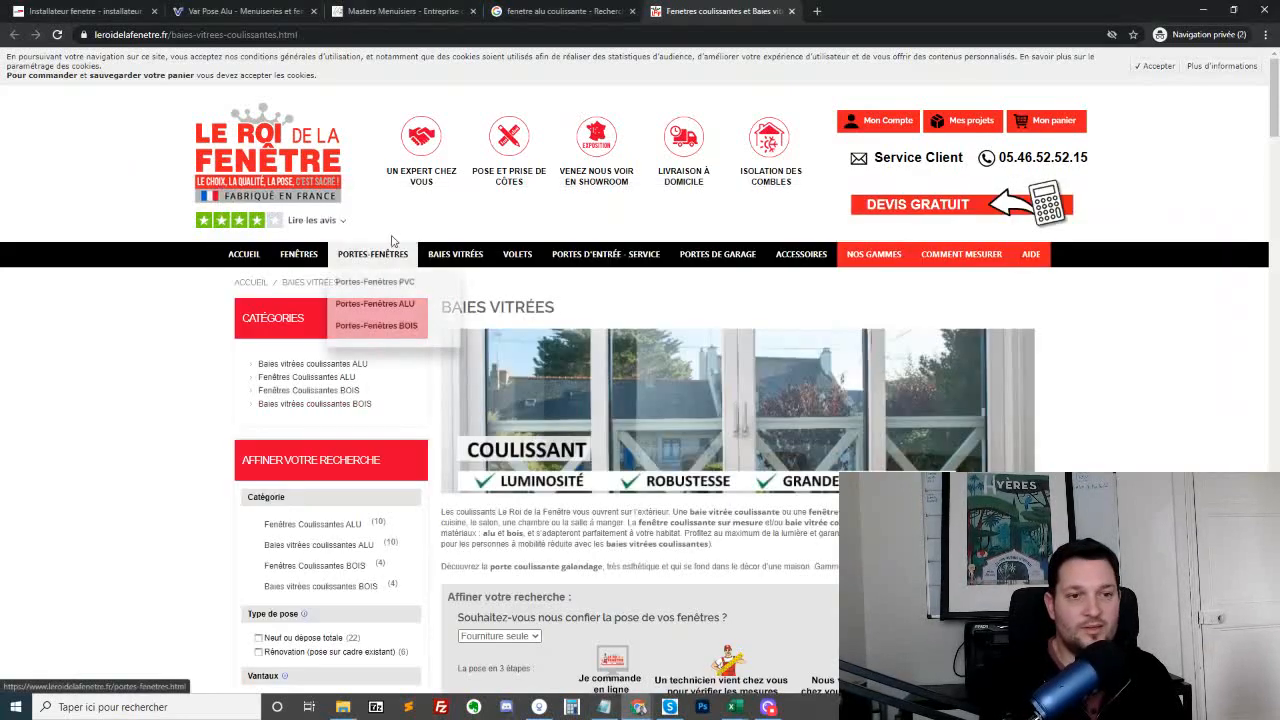
mouse_move(347, 263)
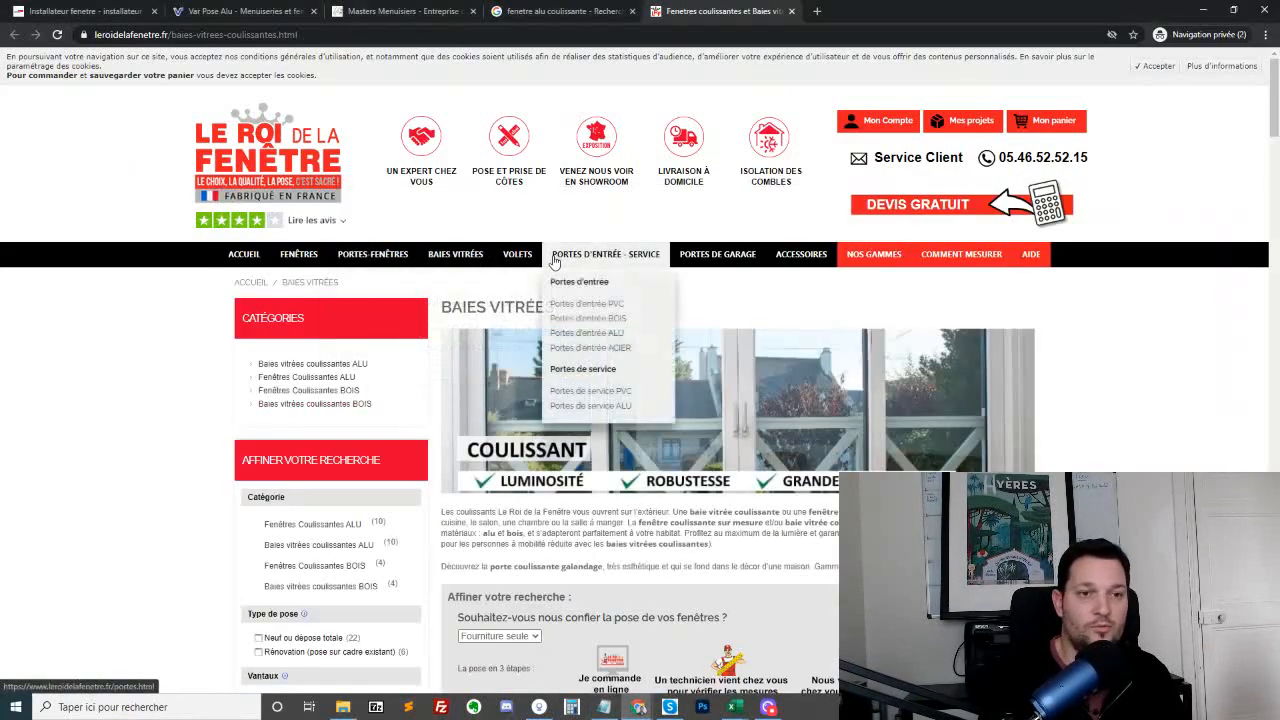
mouse_move(587, 258)
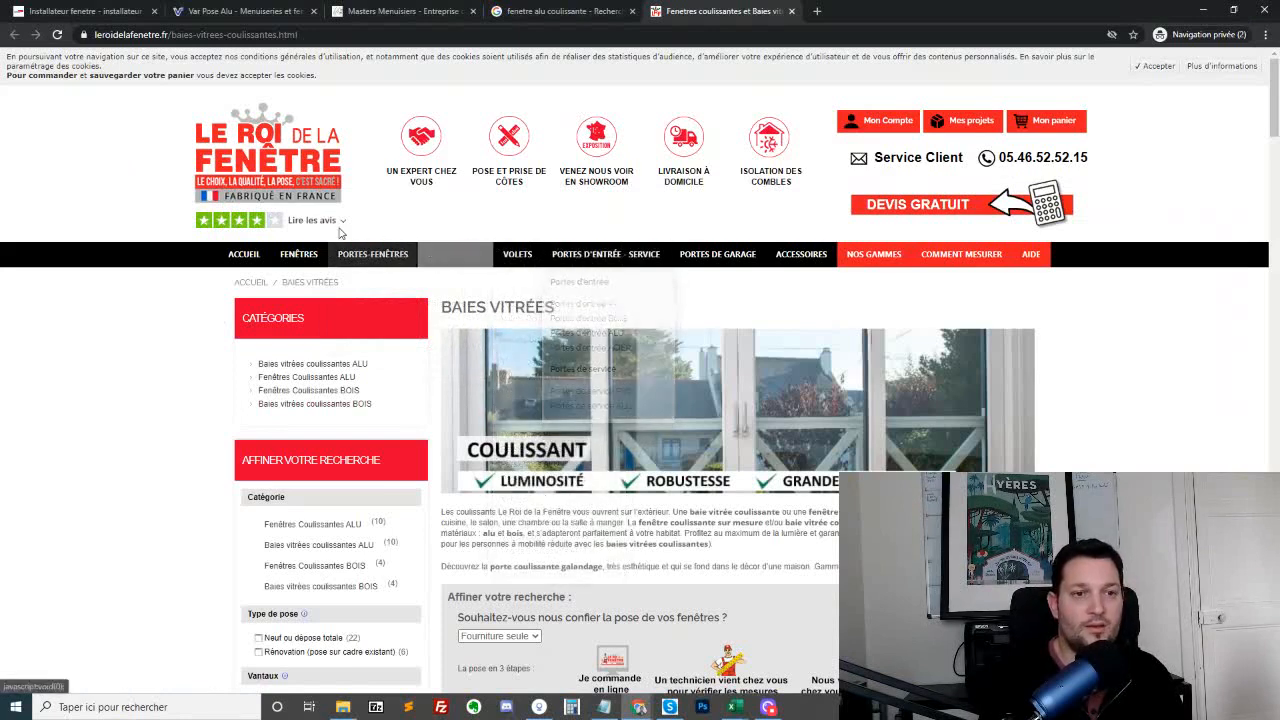
mouse_move(325, 258)
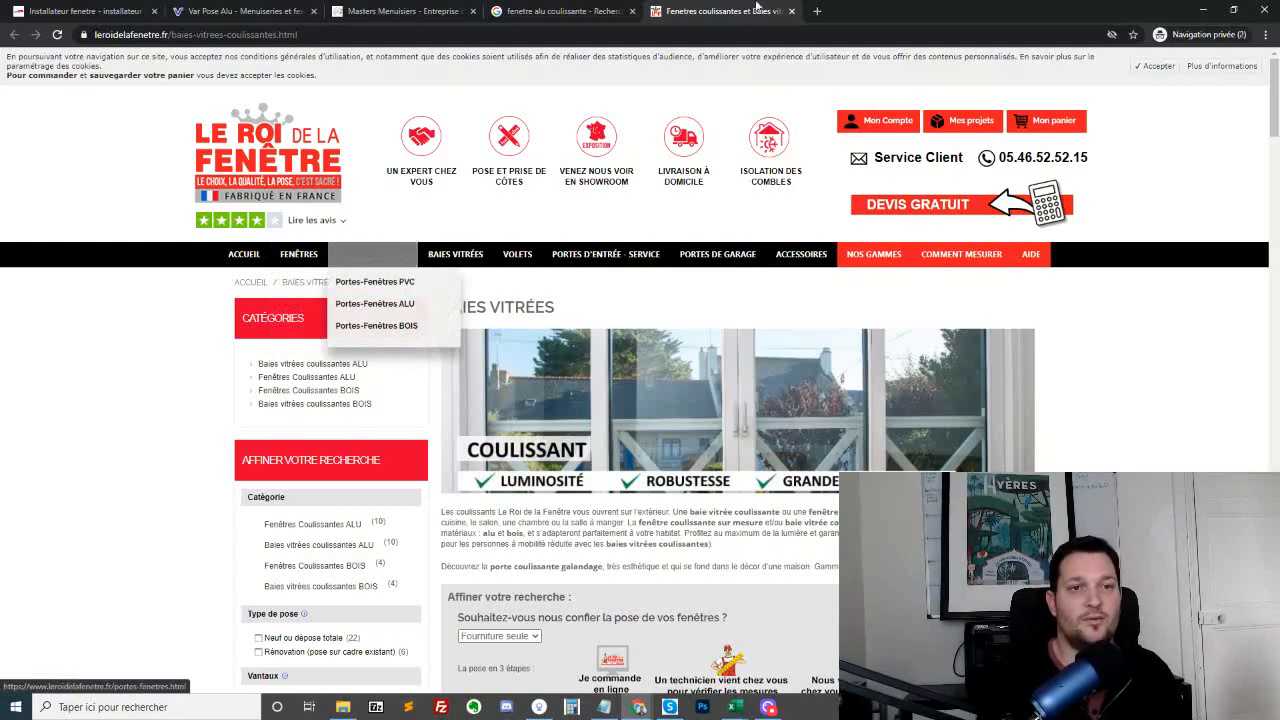
Reopen the Orion Menuiseries result in a new tab and look over its product categories
left_click(553, 7)
middle_click(231, 263)
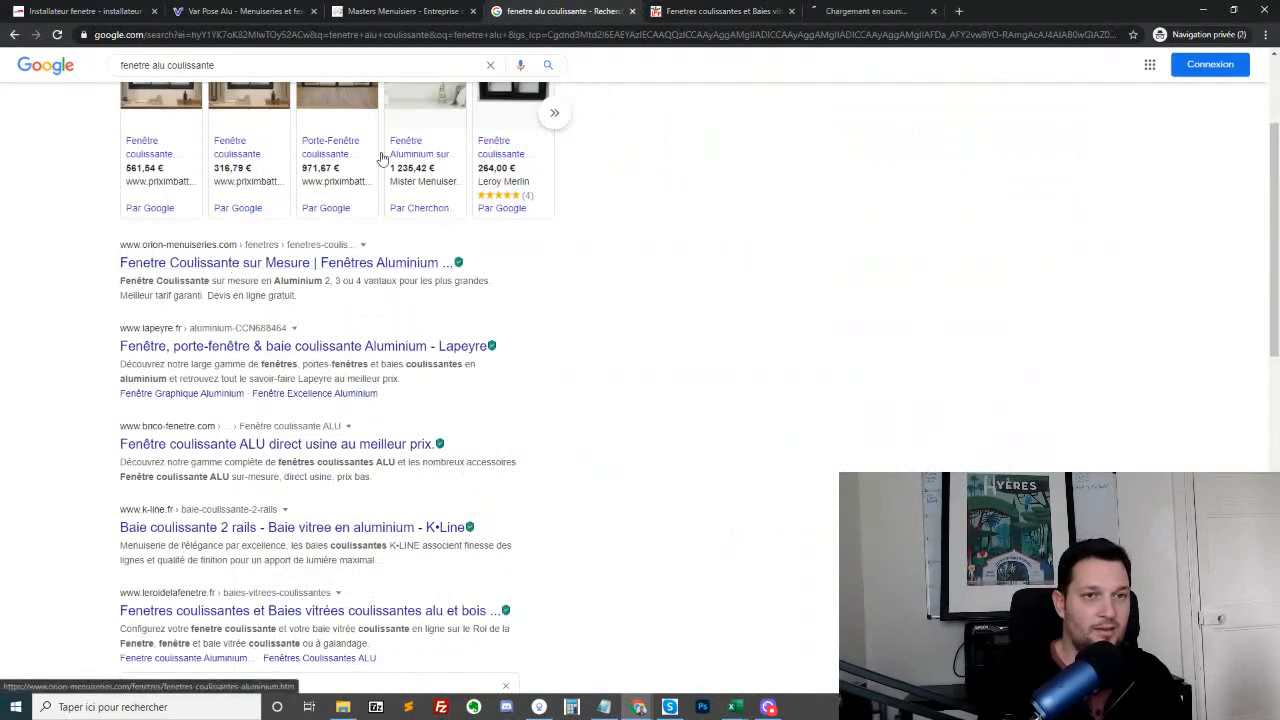
left_click(743, 8)
left_click(830, 11)
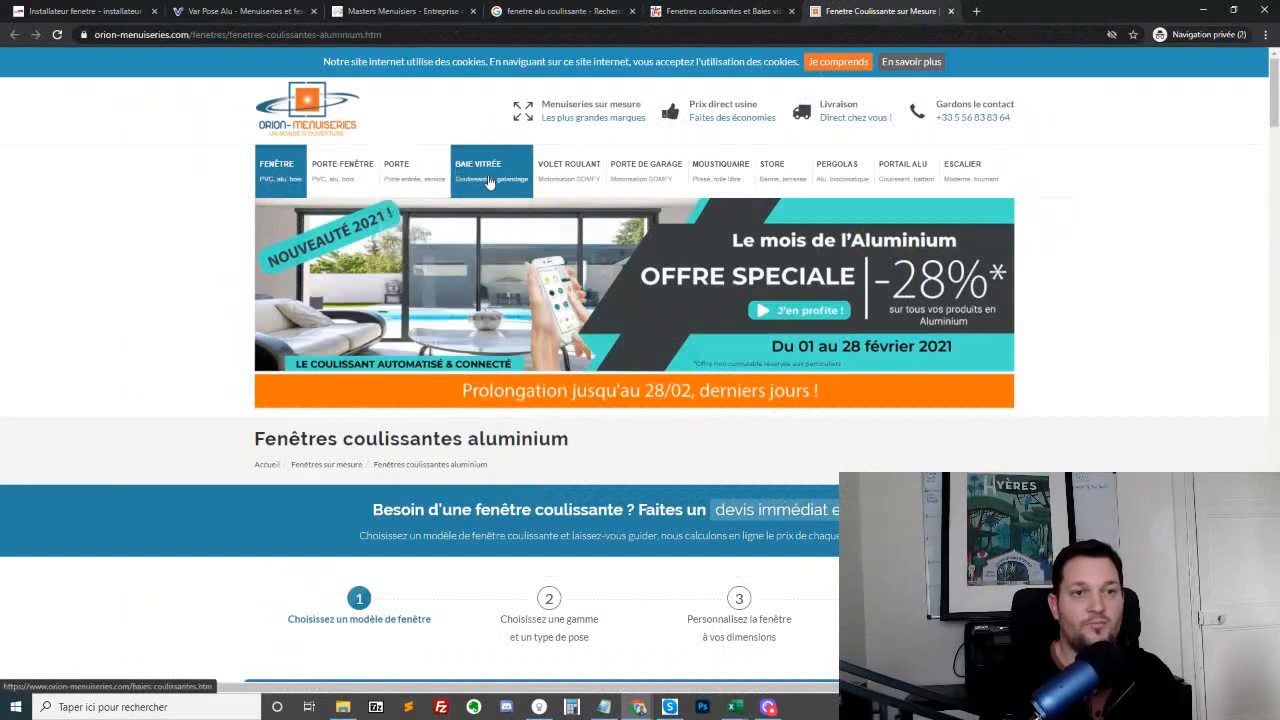
Compare the product categories of the Le Roi de la Fenêtre and Orion Menuiseries sites, checking back with the search results
left_click(705, 11)
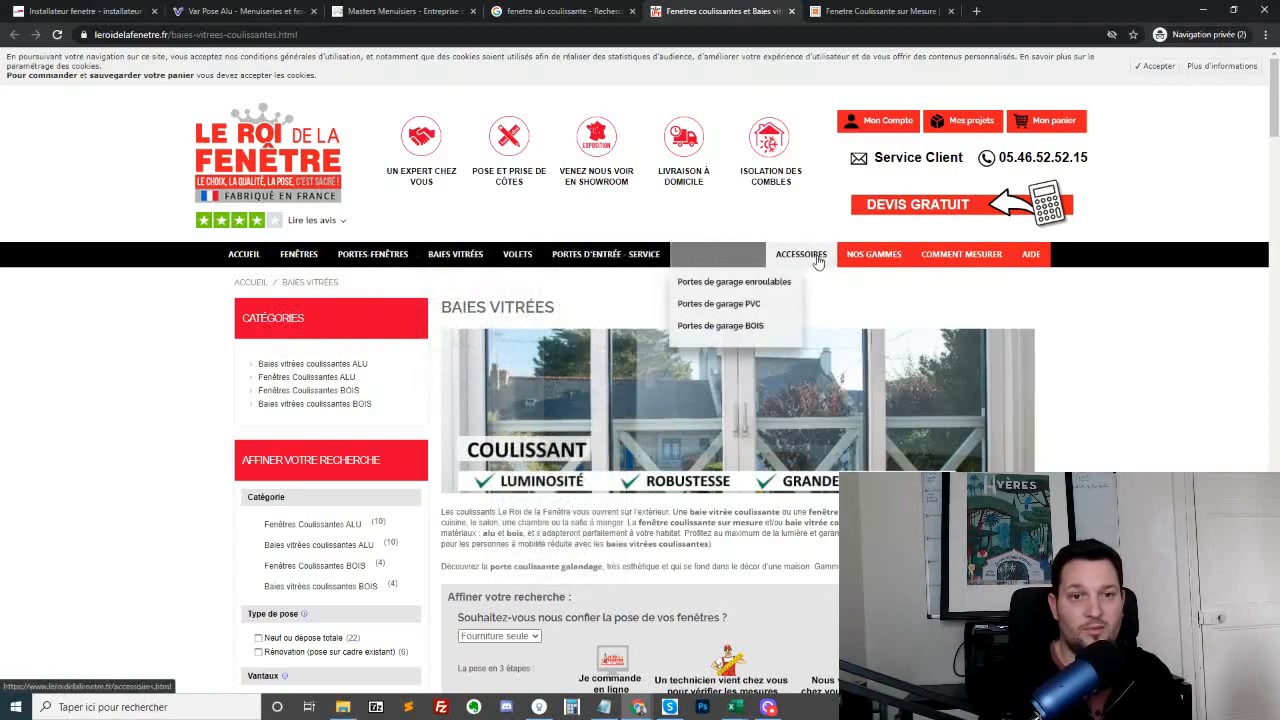
left_click(878, 11)
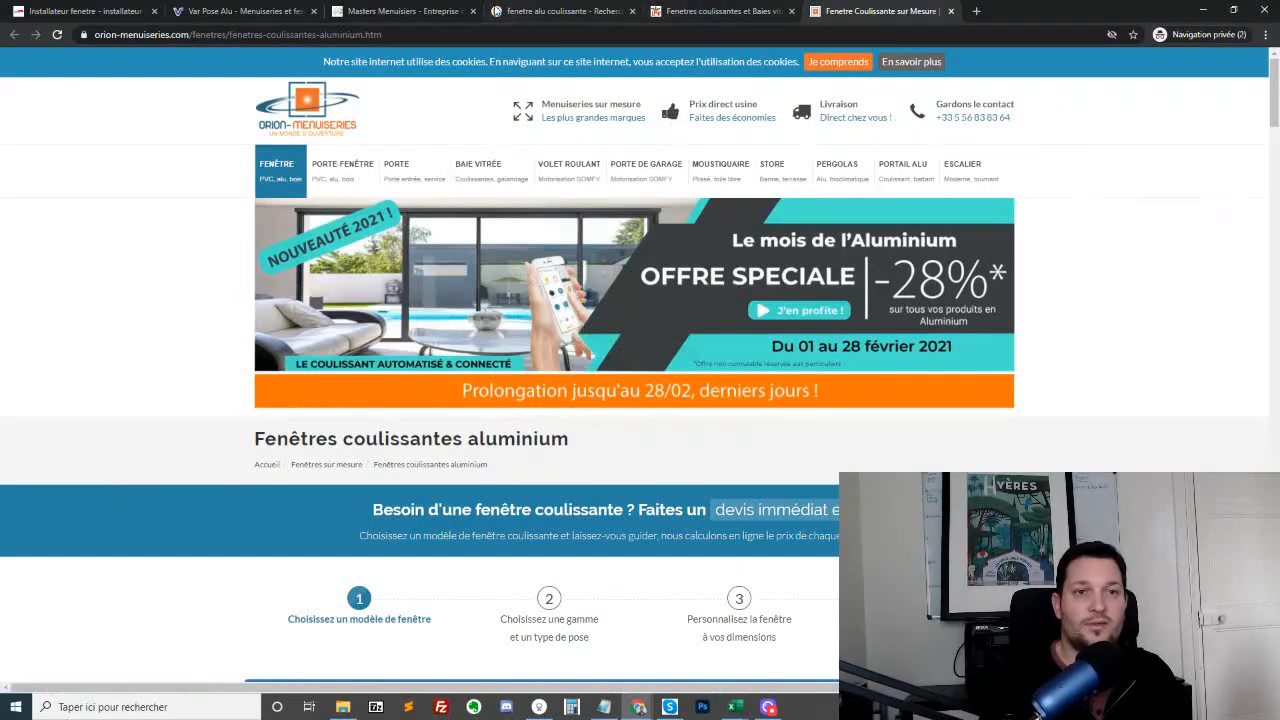
left_click(568, 11)
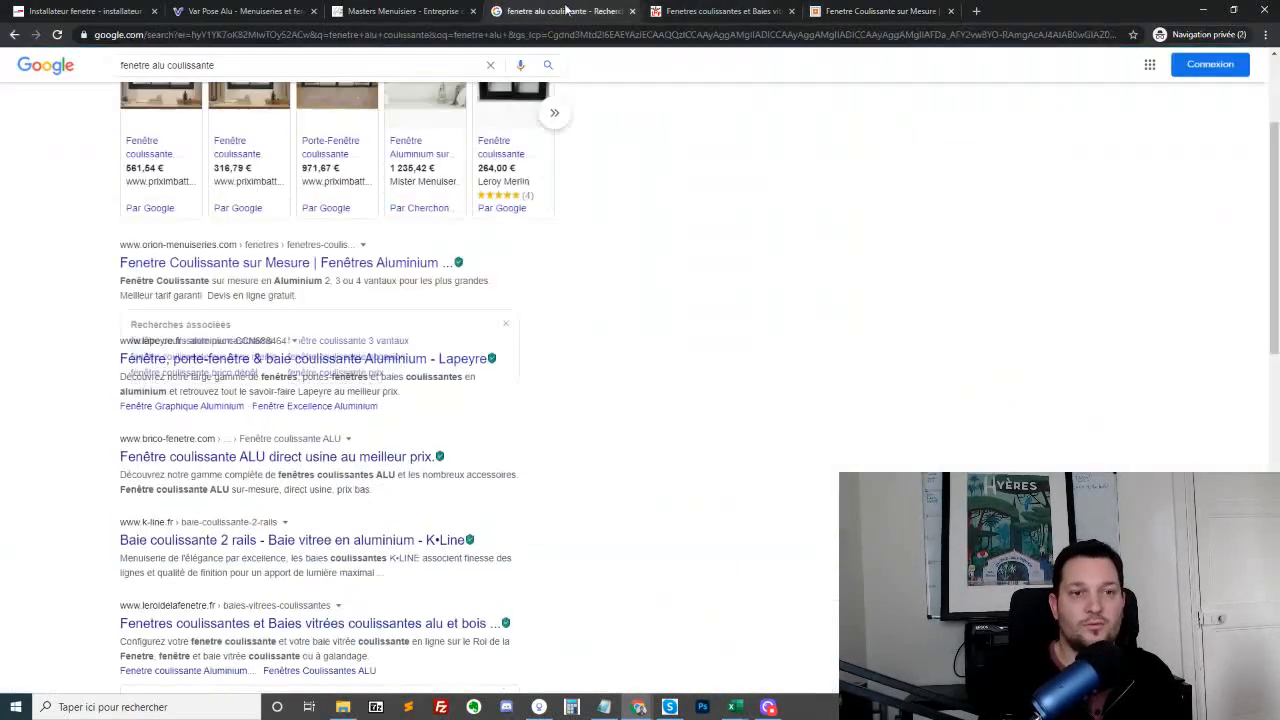
left_click(712, 12)
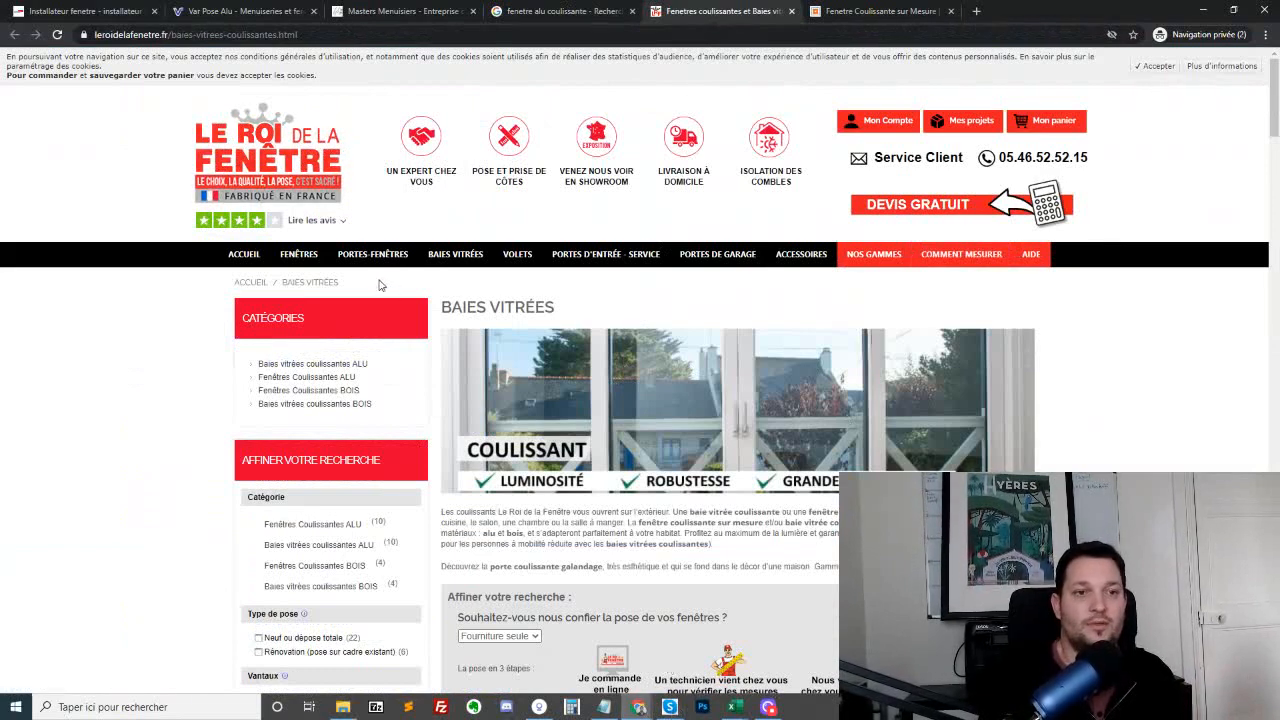
mouse_move(308, 259)
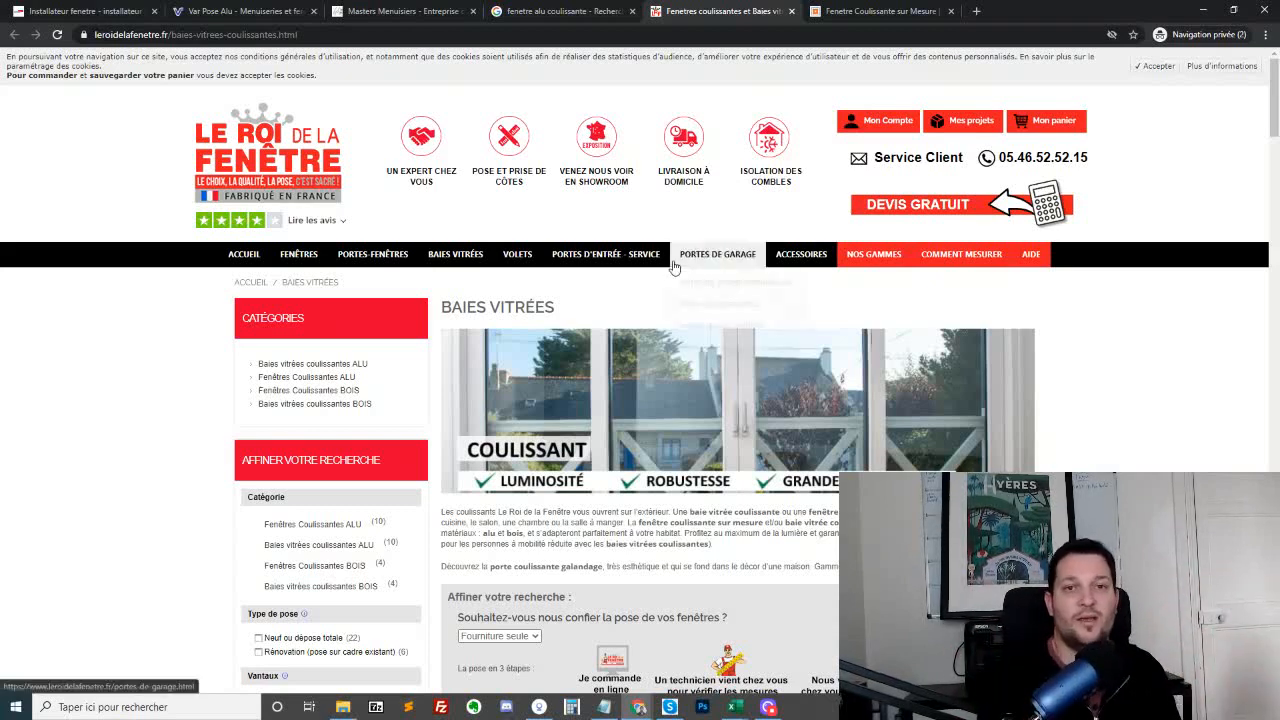
mouse_move(674, 262)
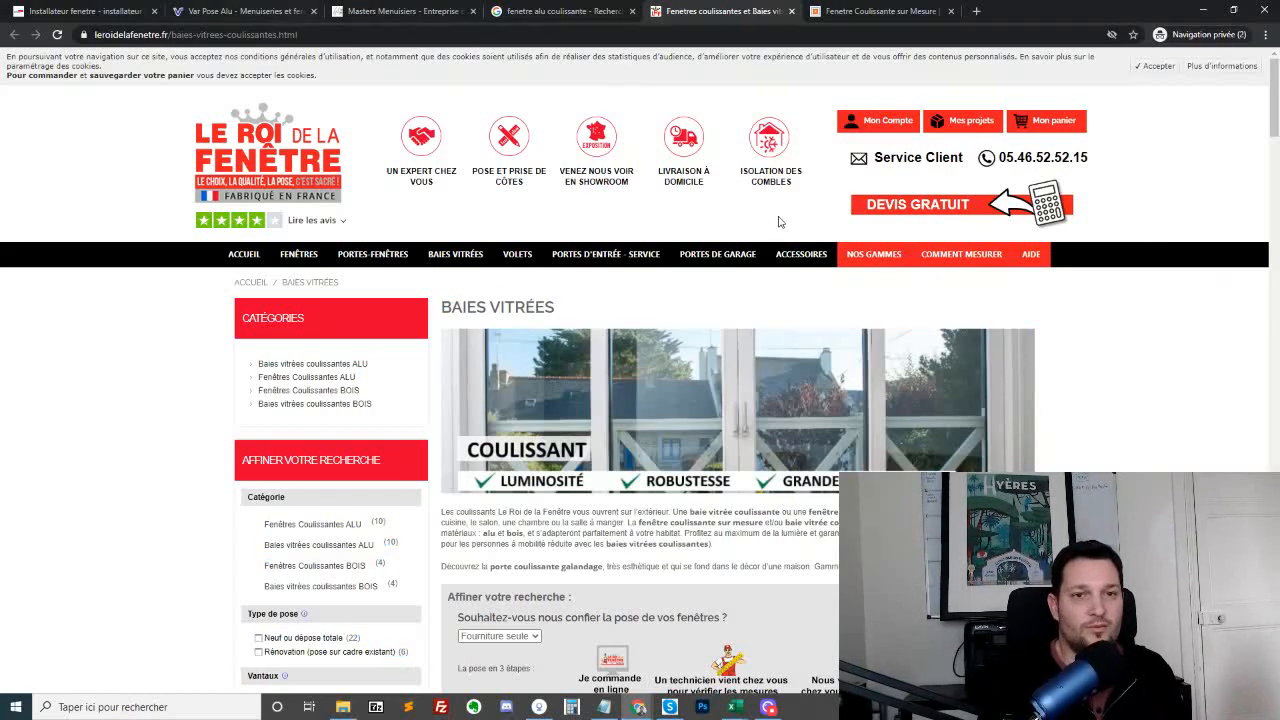
Close both competitor tabs and return to the Google results for "fenetre alu double vitrage"
key("ctrl+w")
key("ctrl+w")
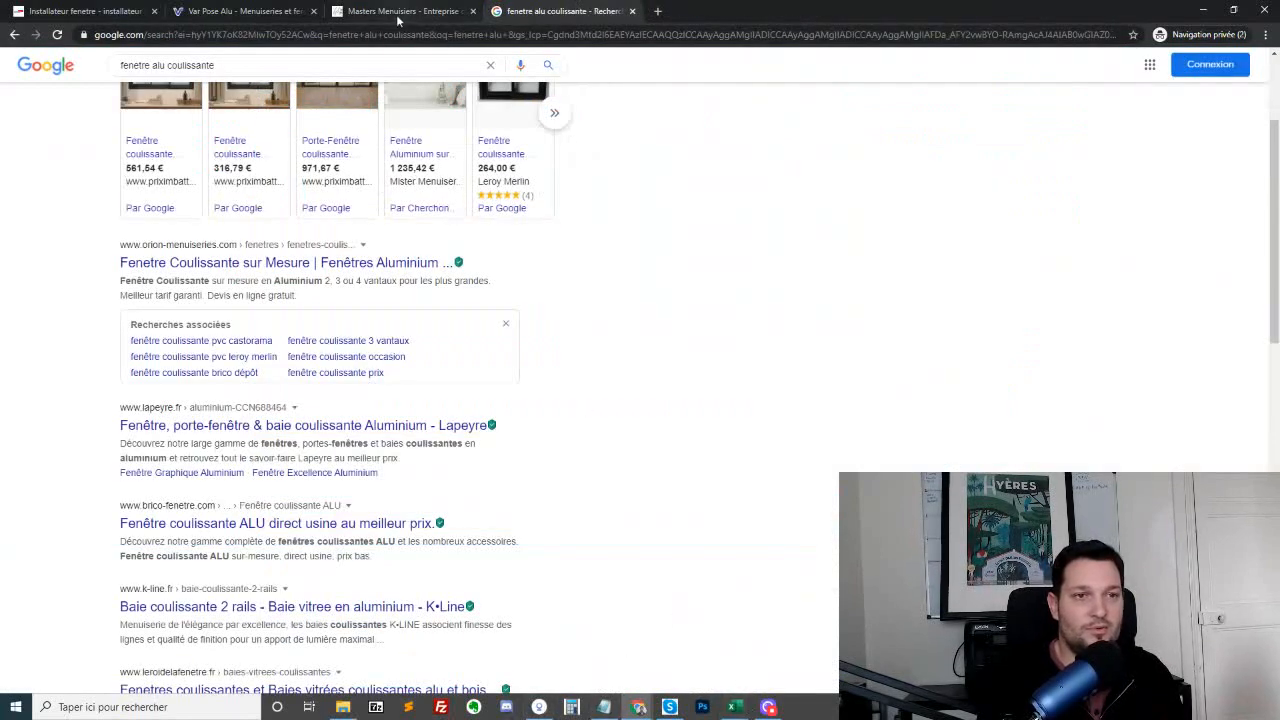
key("alt+Left")
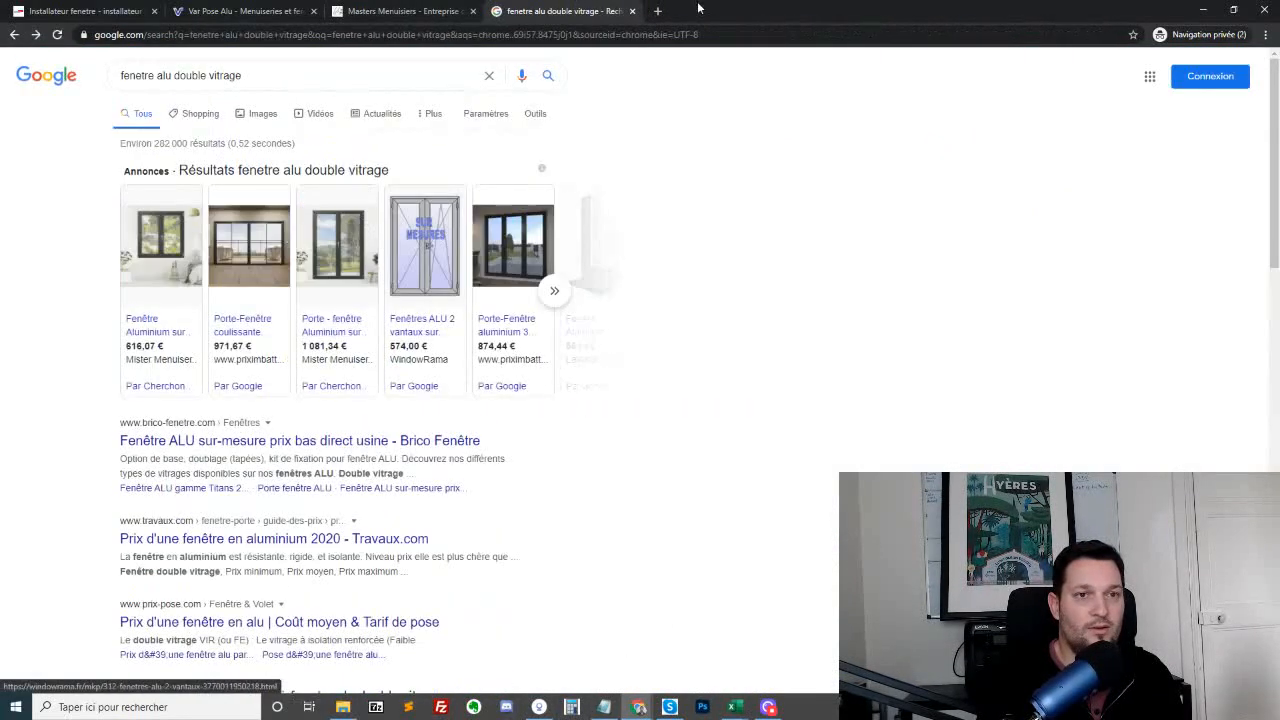
Open the prix-pose.com, Travaux.com, Internorm and Quelle Energie results for "fenetre alu double vitrage" in new tabs
scroll(216, 280, "down", 2)
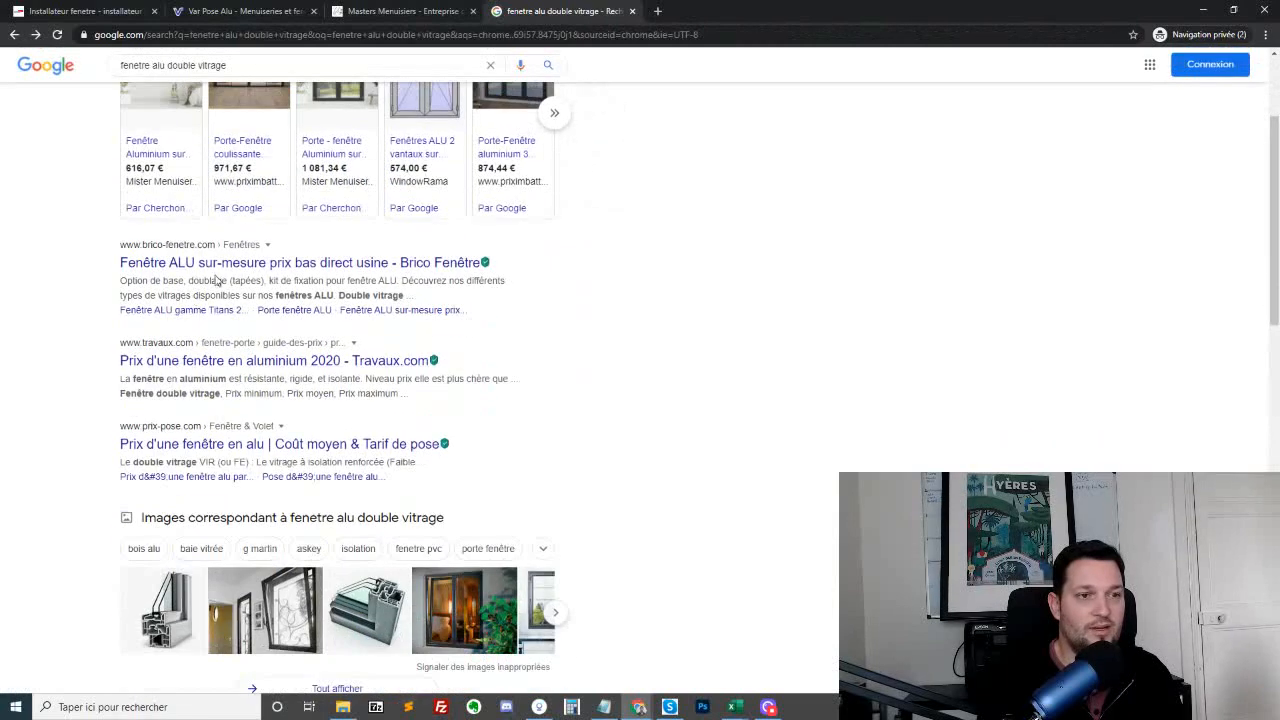
middle_click(256, 446)
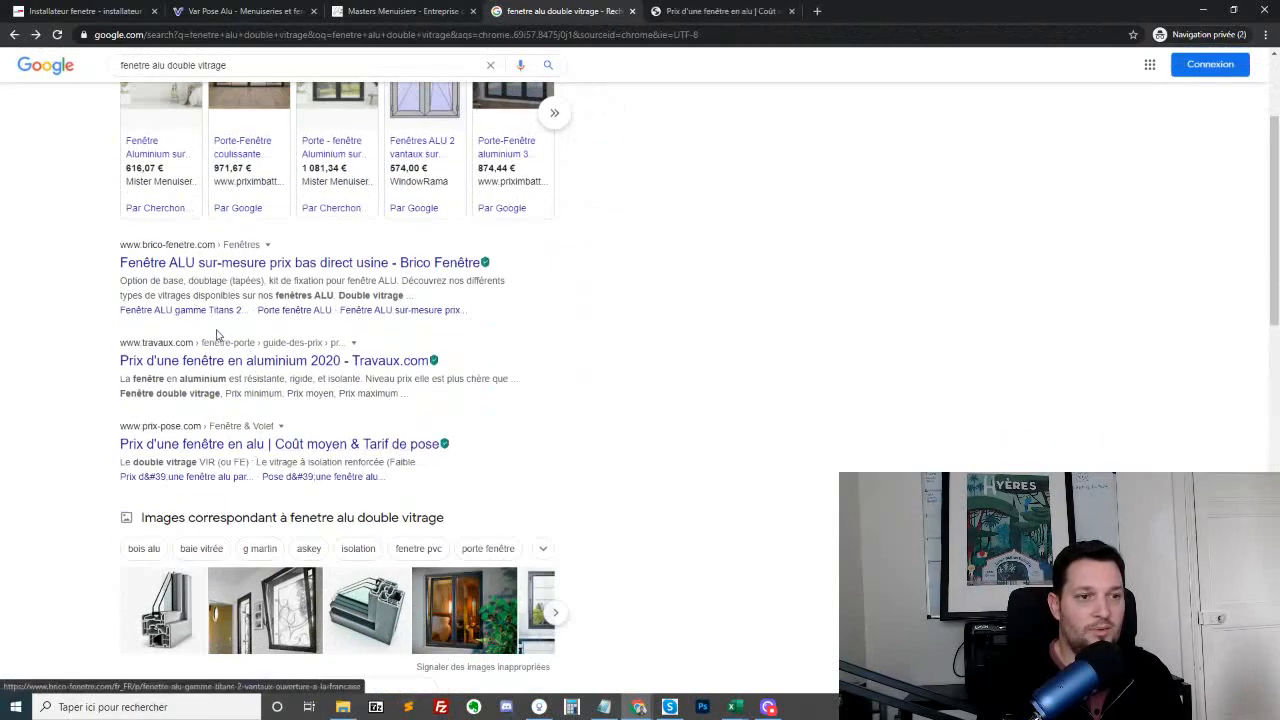
middle_click(232, 360)
scroll(206, 580, "down", 3)
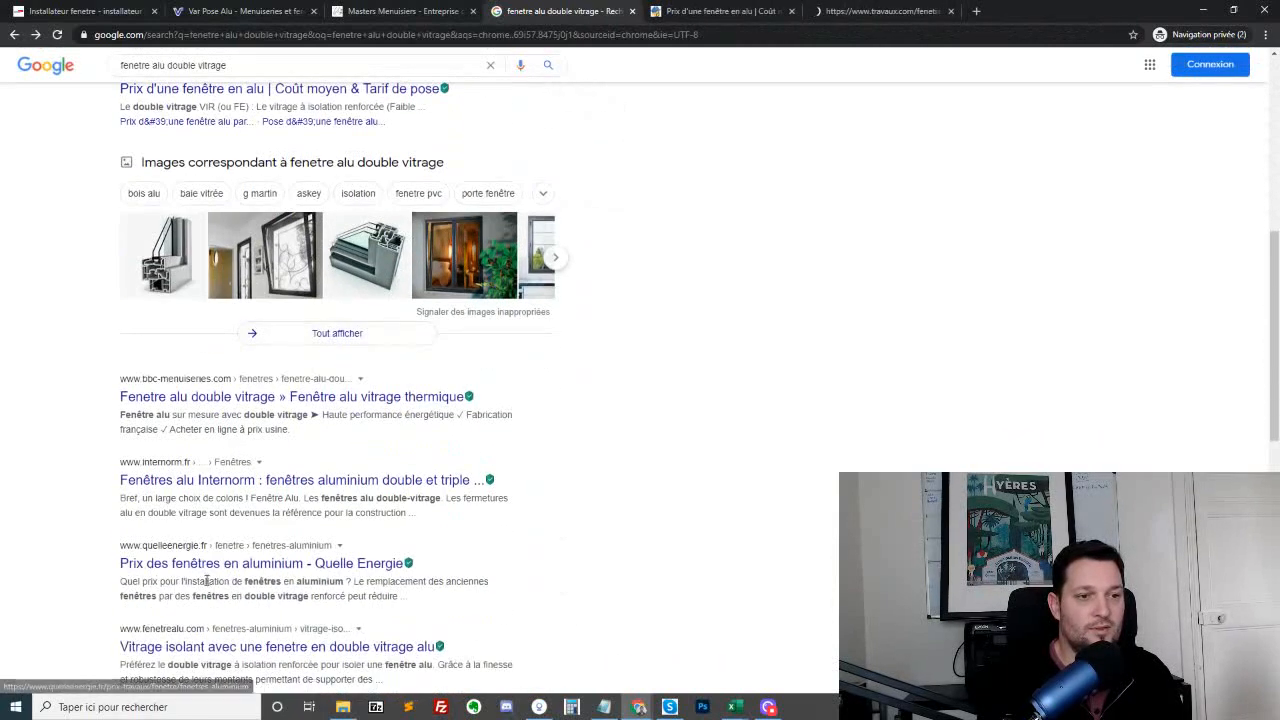
middle_click(228, 480)
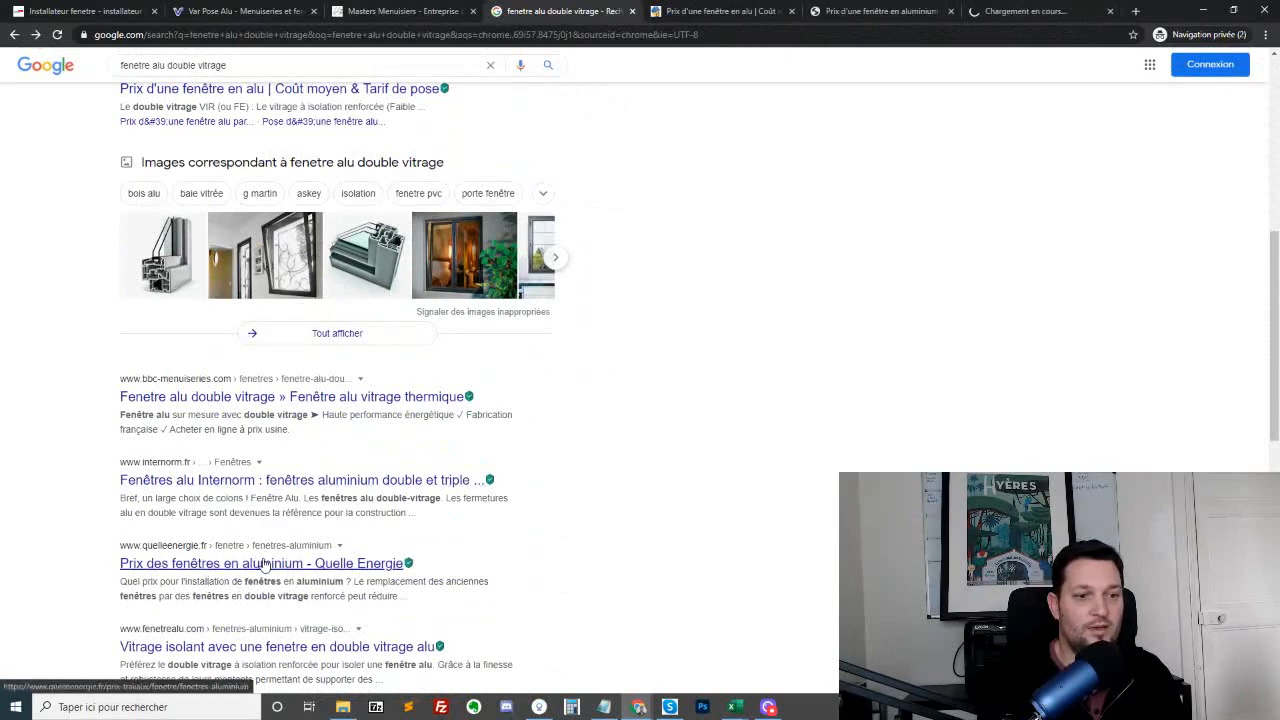
middle_click(265, 563)
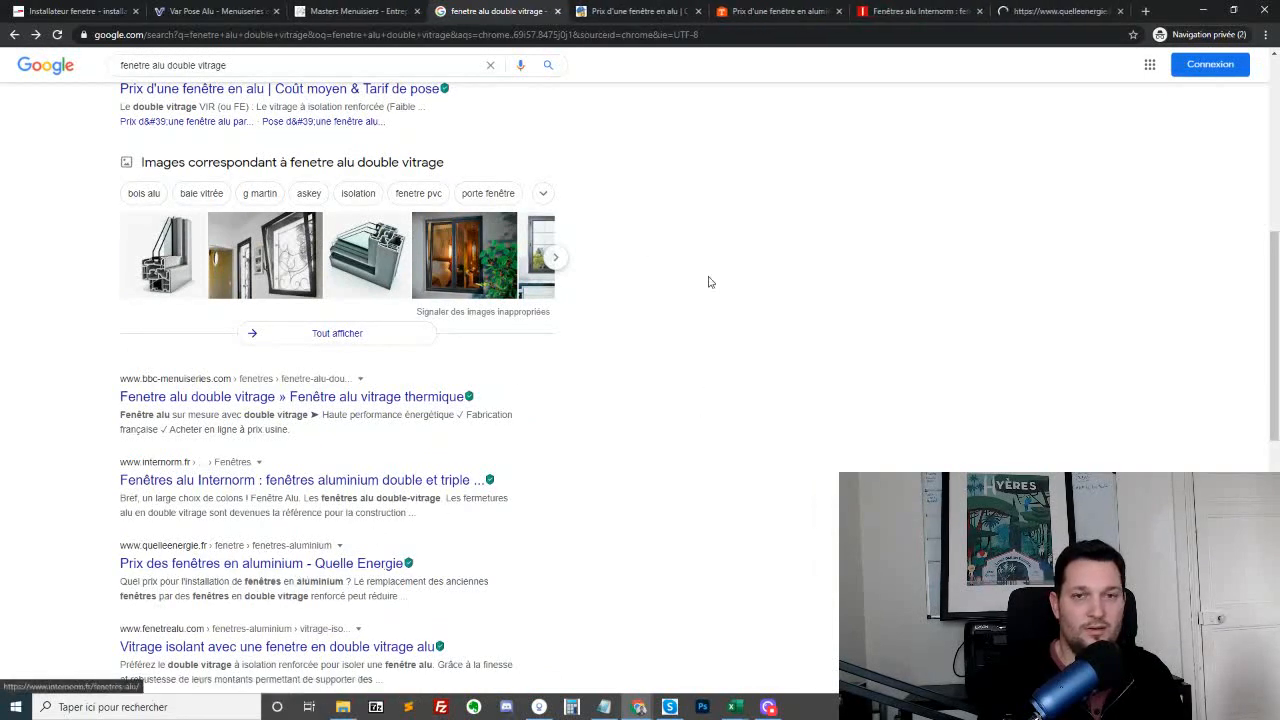
Examine the PrixPose page on aluminium window prices, including its price tables, guide contents and the section on installation techniques
left_click(620, 11)
scroll(682, 300, "down", 10)
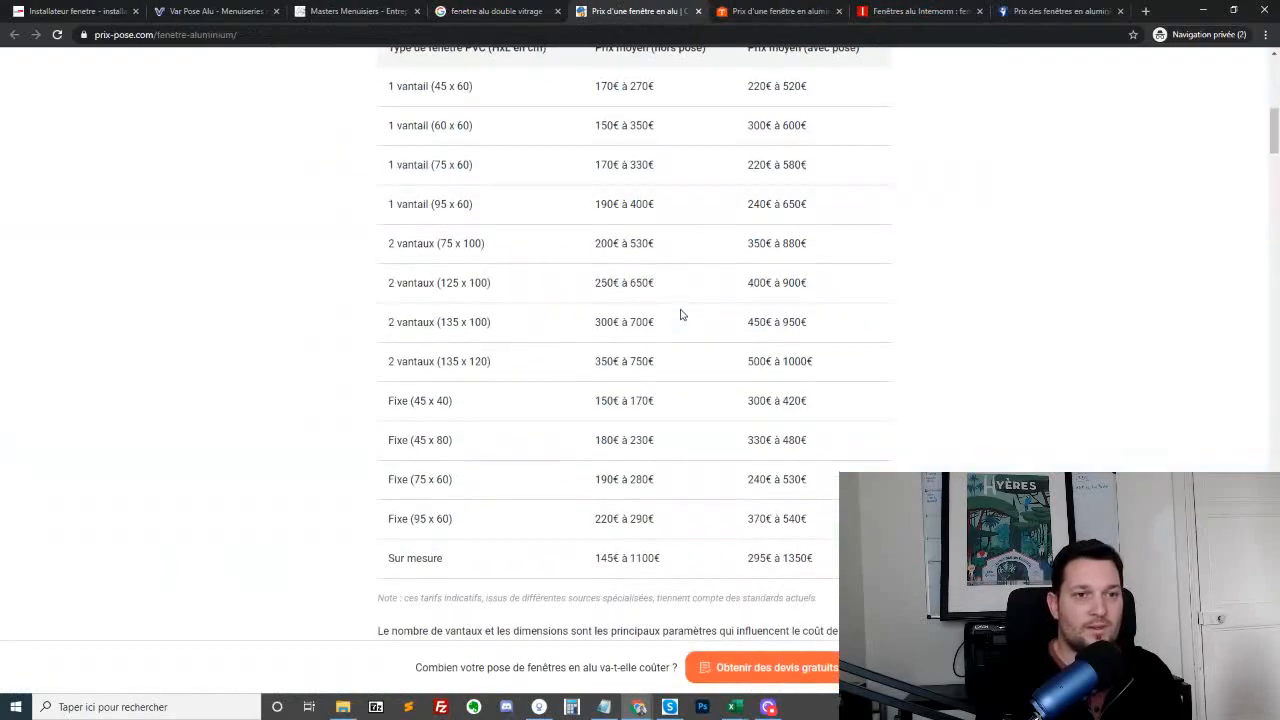
scroll(682, 315, "down", 5)
scroll(740, 322, "up", 15)
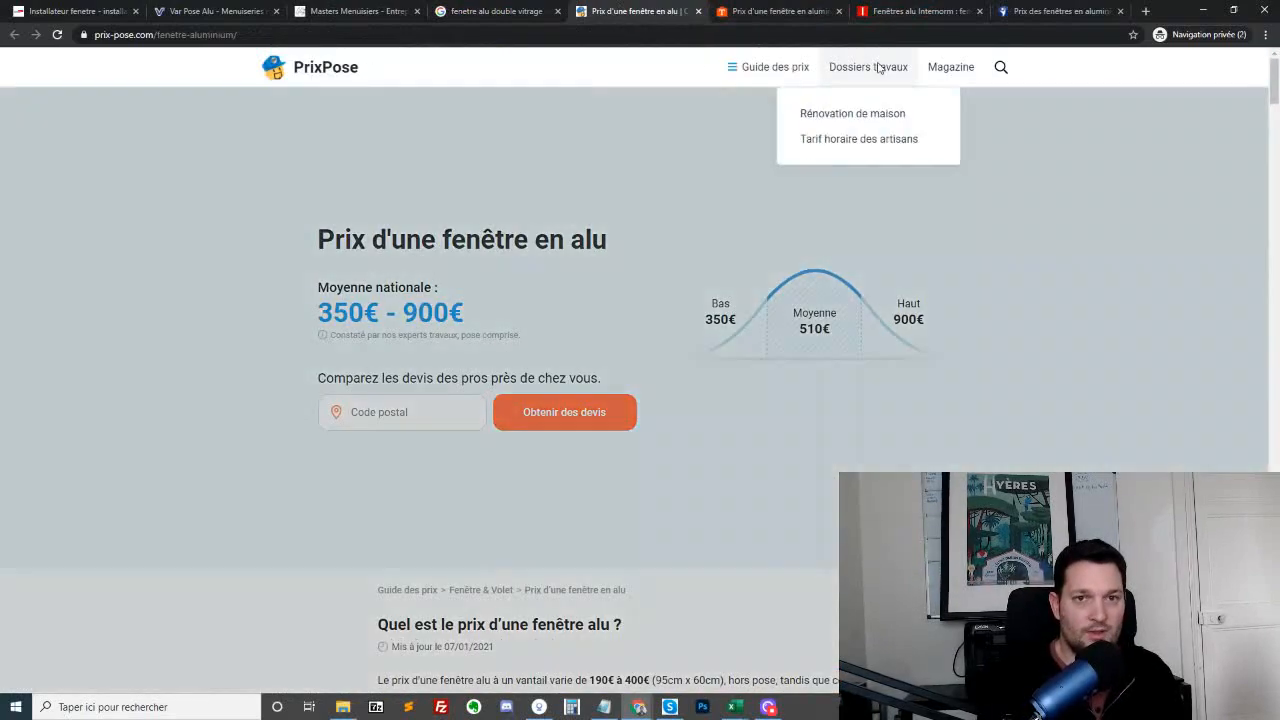
mouse_move(769, 67)
scroll(651, 474, "down", 15)
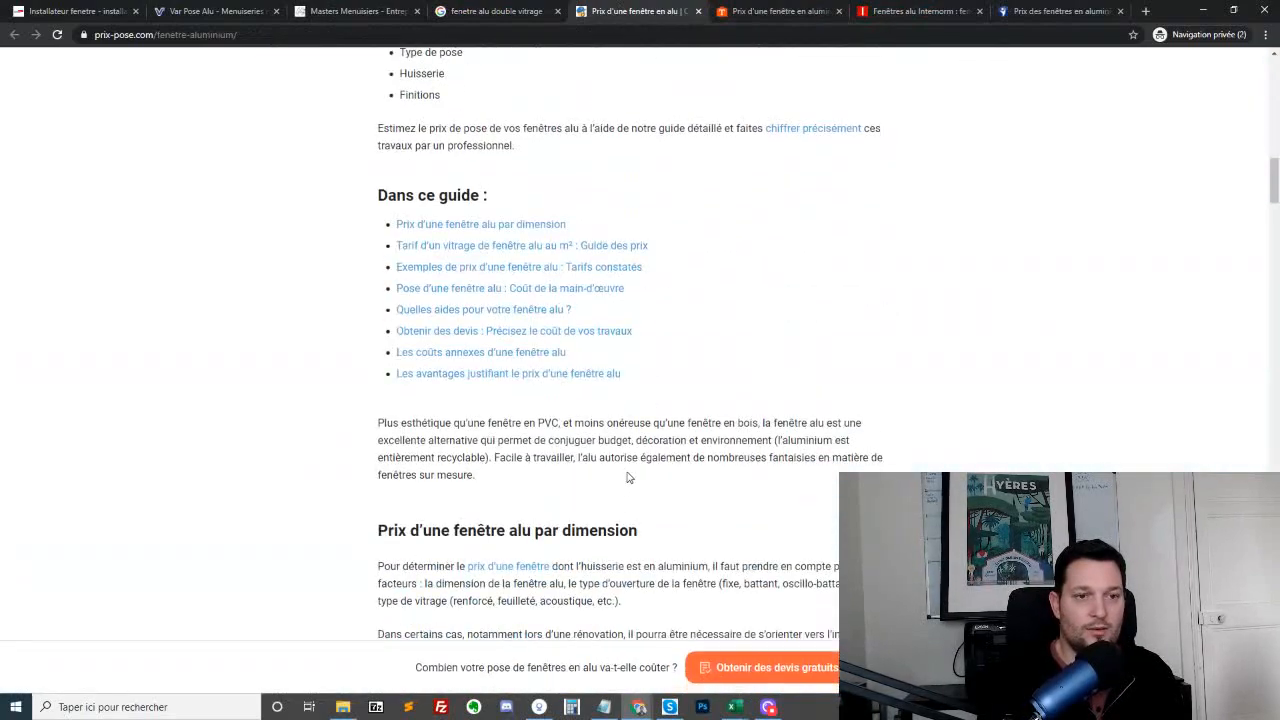
scroll(651, 474, "down", 20)
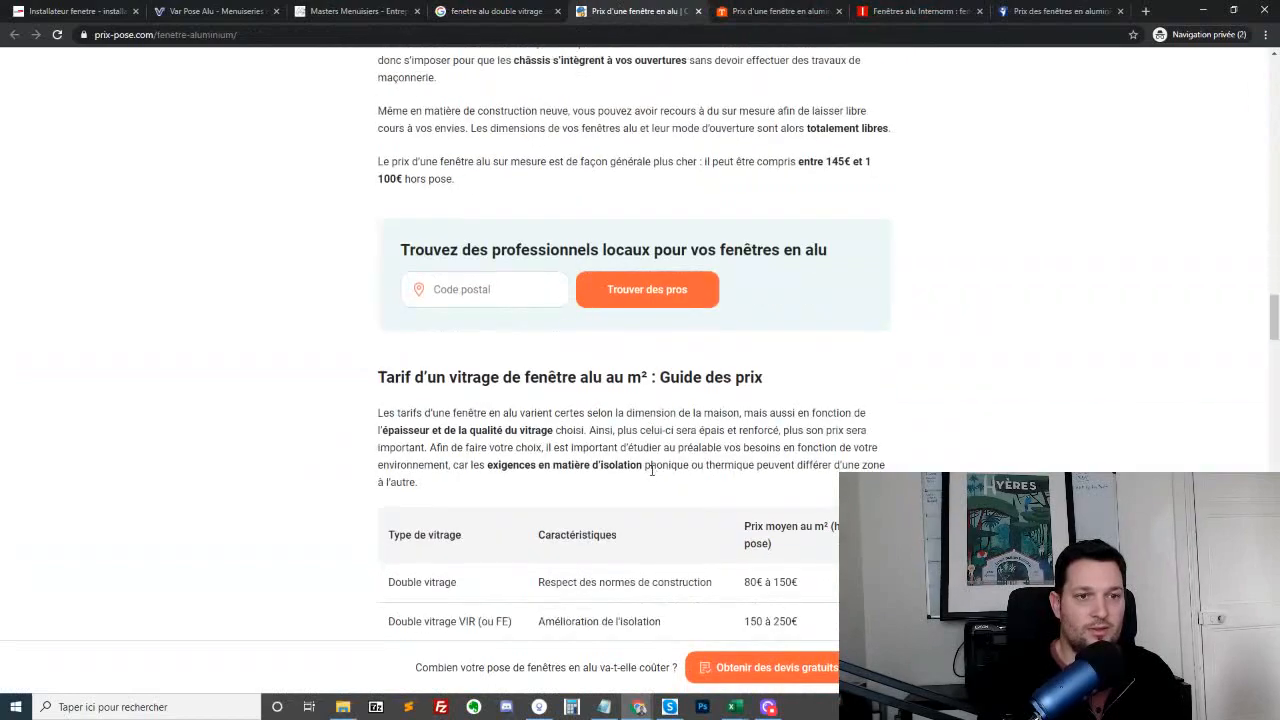
scroll(651, 483, "down", 1)
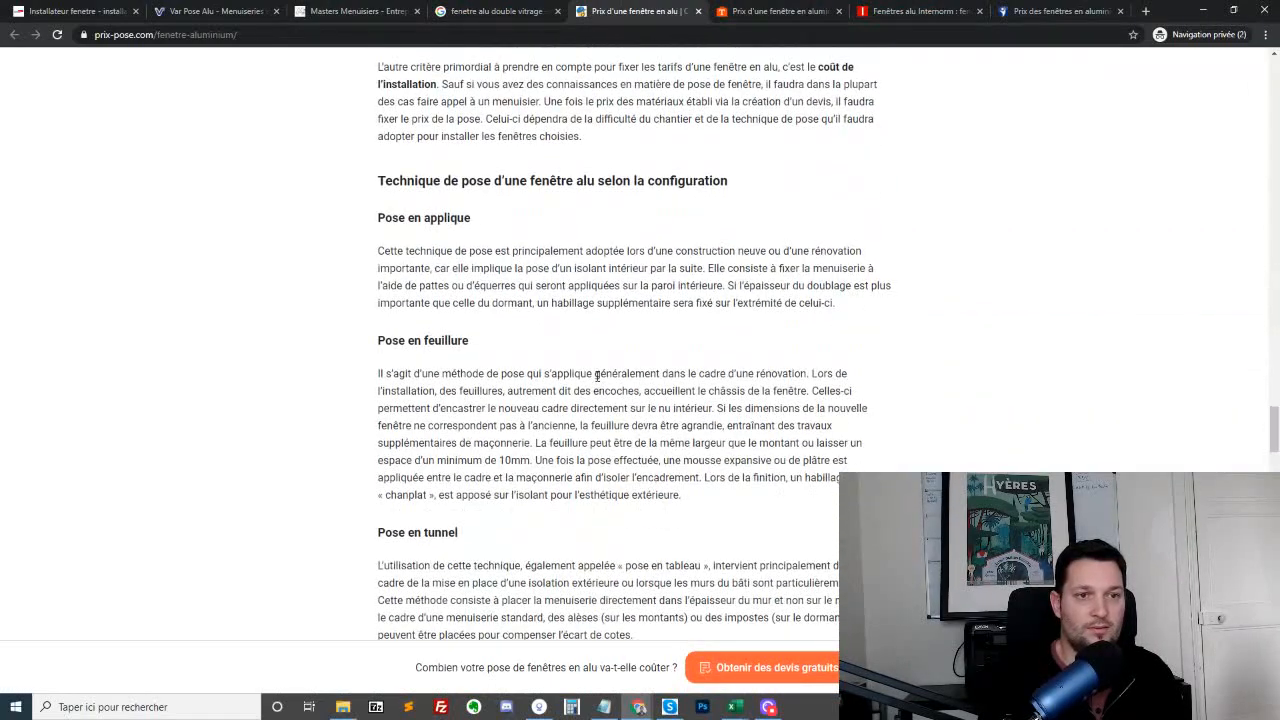
left_click_drag(378, 179, 747, 198)
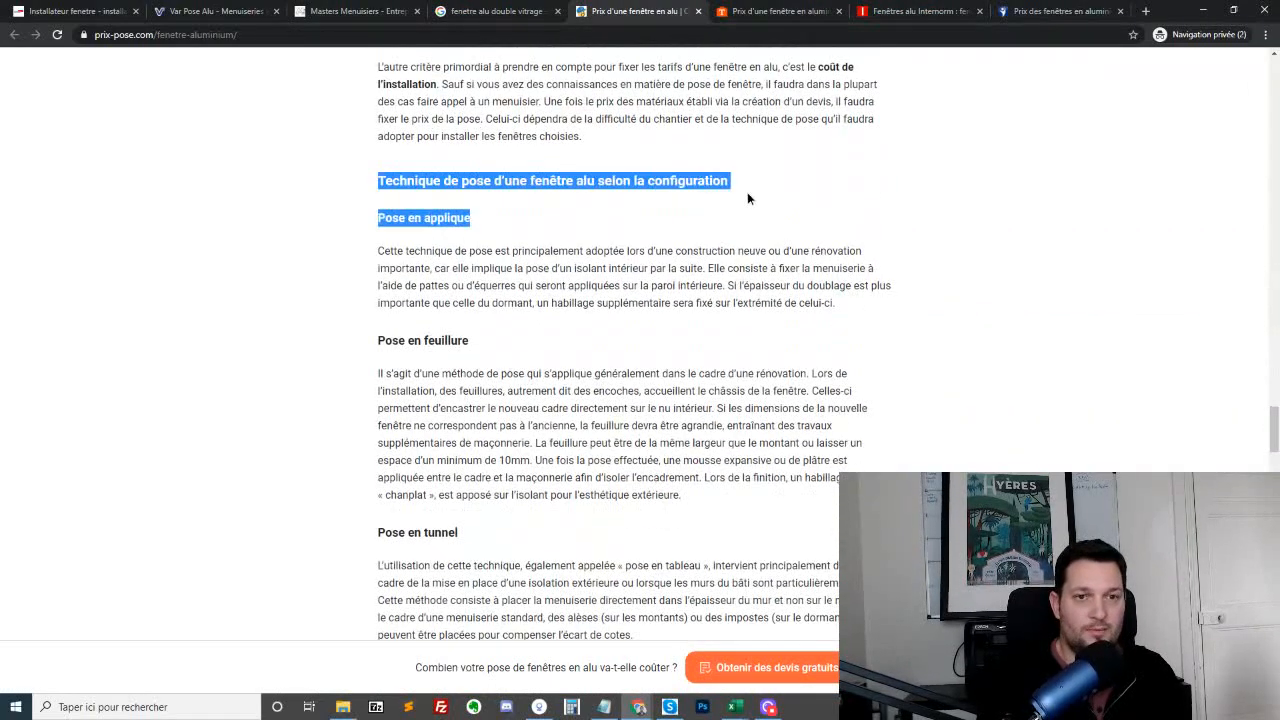
scroll(726, 218, "up", 20)
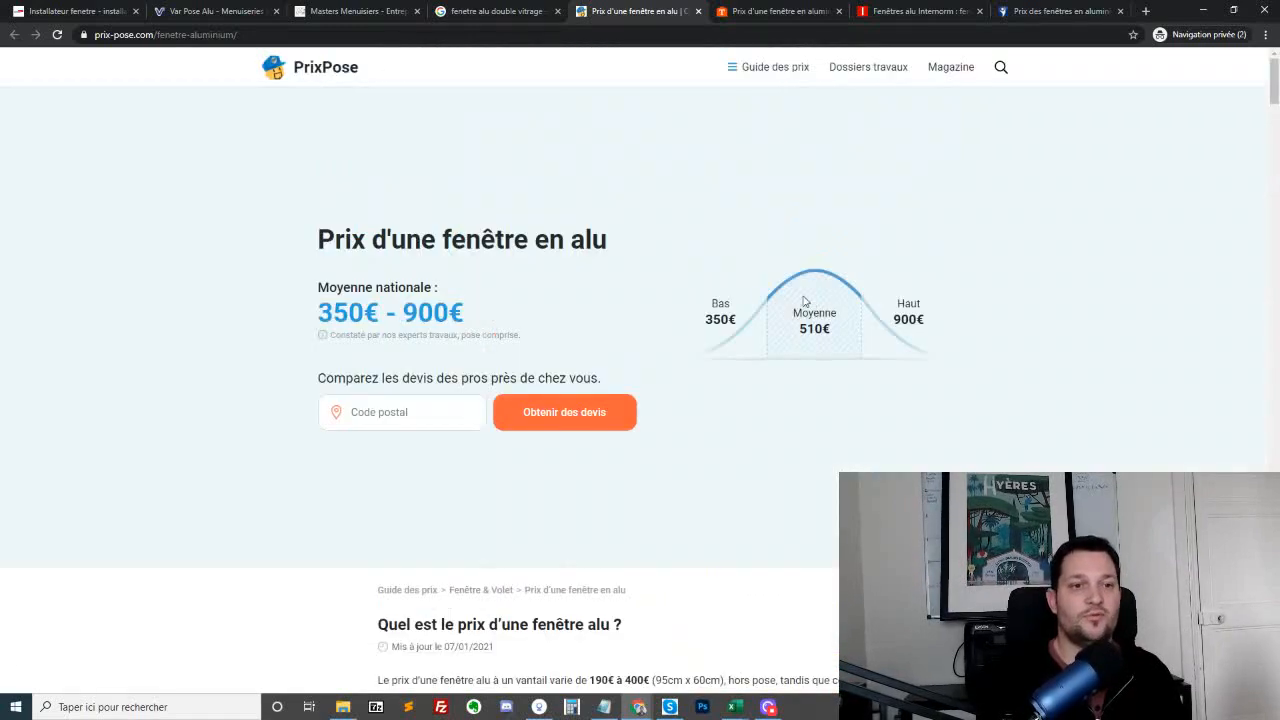
Bring up the untitled Notepad note and arrange it side by side with the browser showing the PrixPose page
left_click(606, 704)
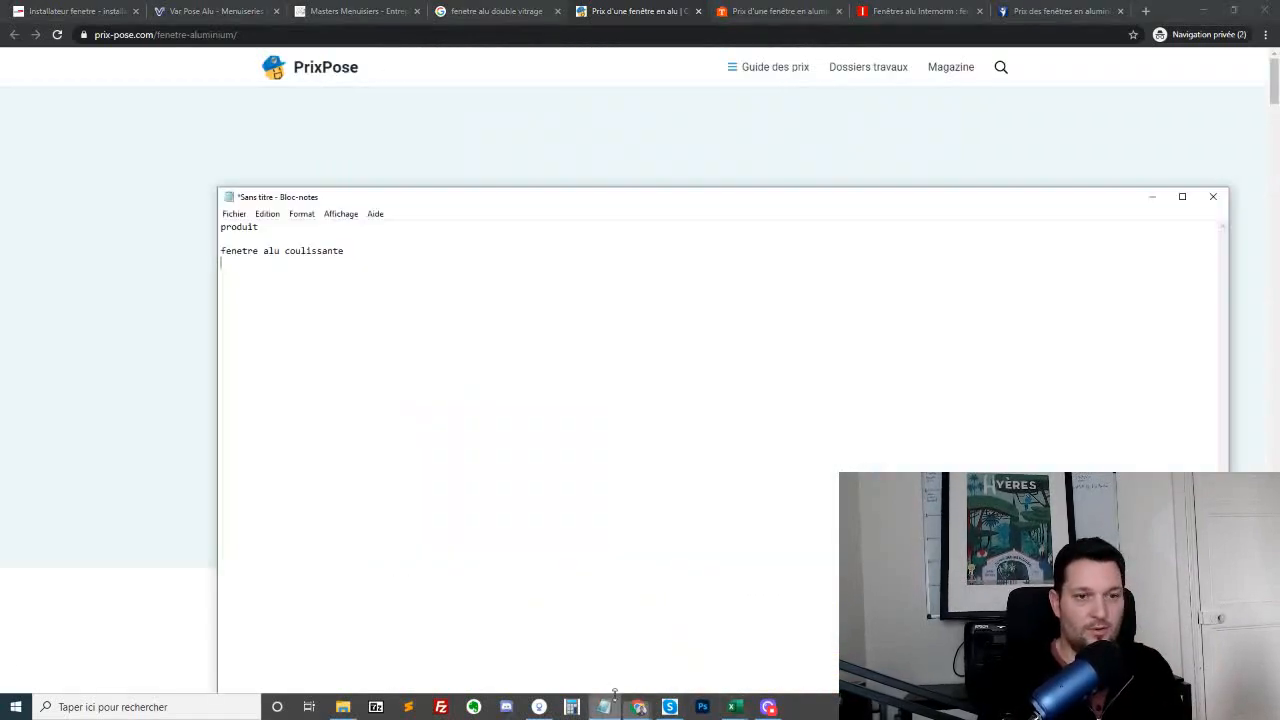
left_click_drag(660, 200, 1177, 118)
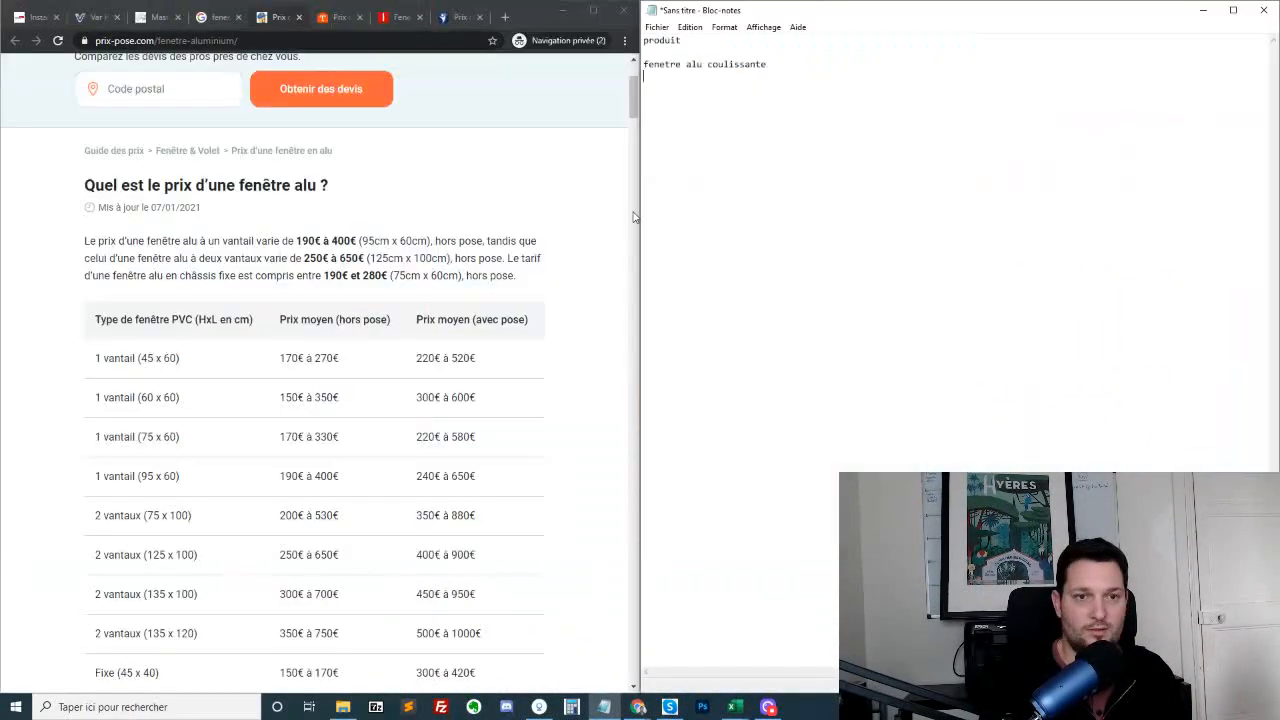
left_click_drag(636, 215, 932, 235)
scroll(650, 318, "up", 2)
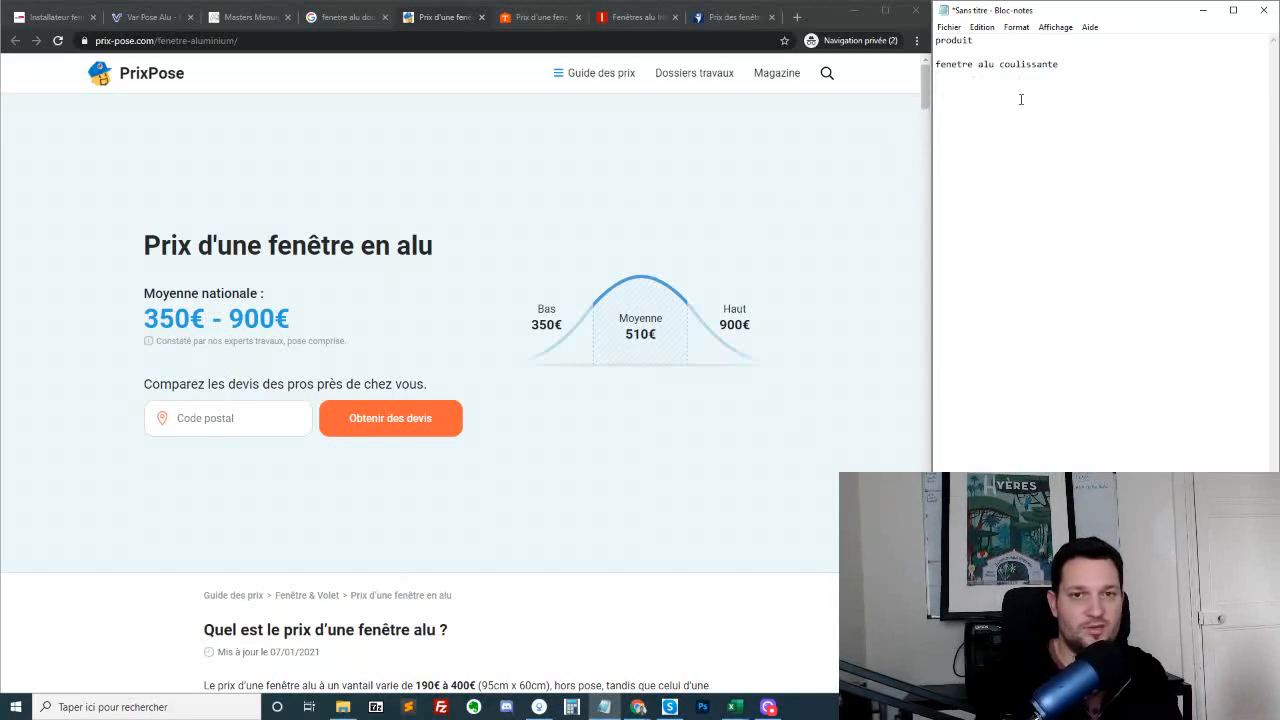
Add the heading "fenetre alu" to the note, a few blank lines below "fenetre alu coulissante"
left_click(960, 76)
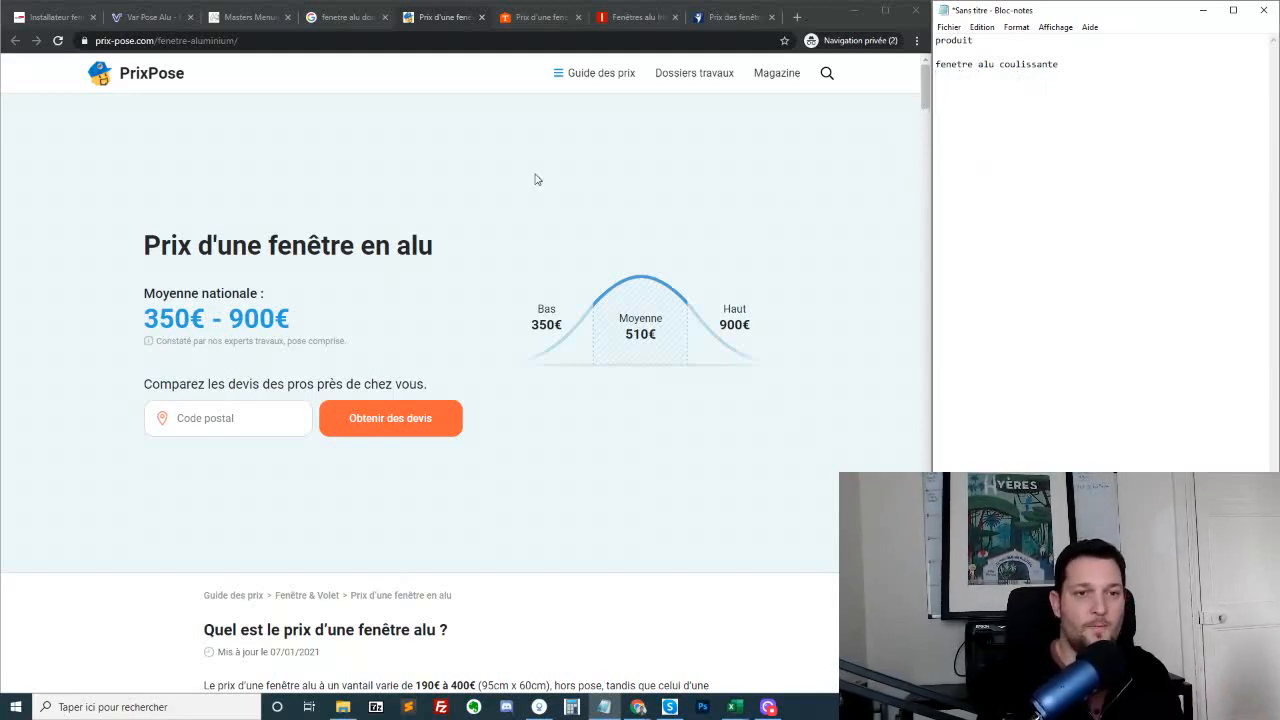
scroll(570, 210, "down", 8)
scroll(585, 126, "up", 5)
left_click(1062, 157)
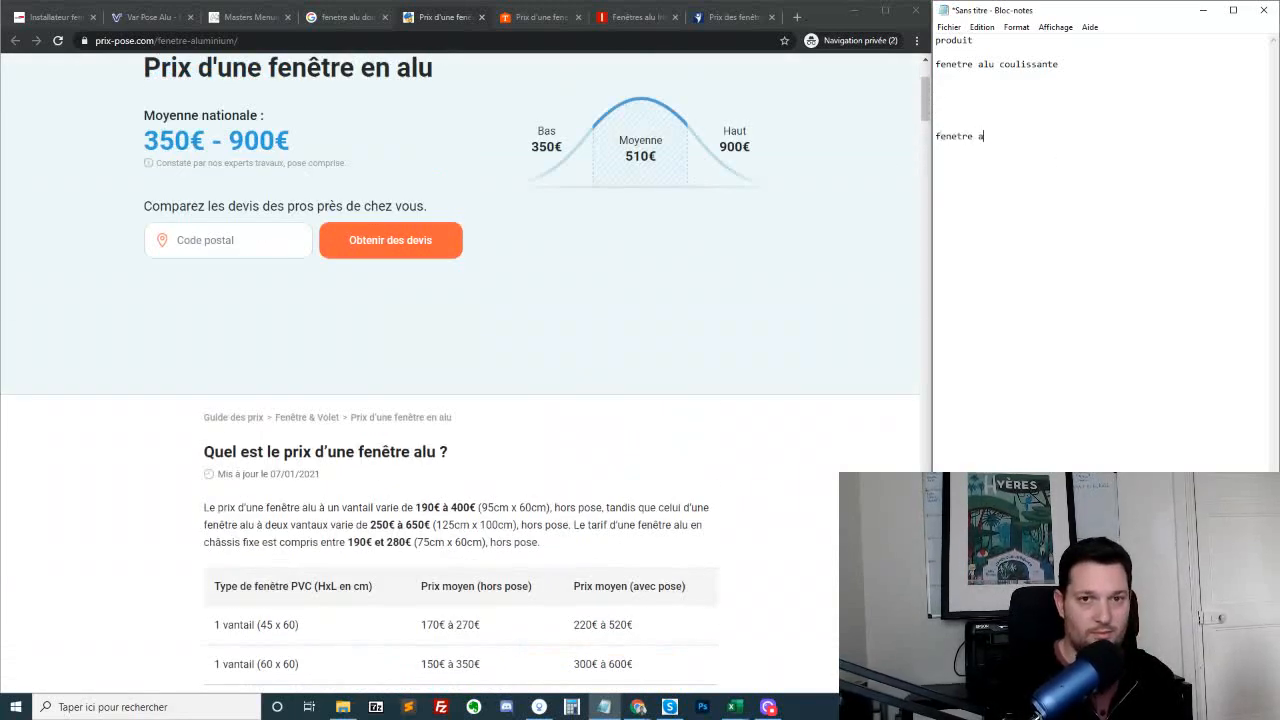
scroll(551, 329, "down", 7)
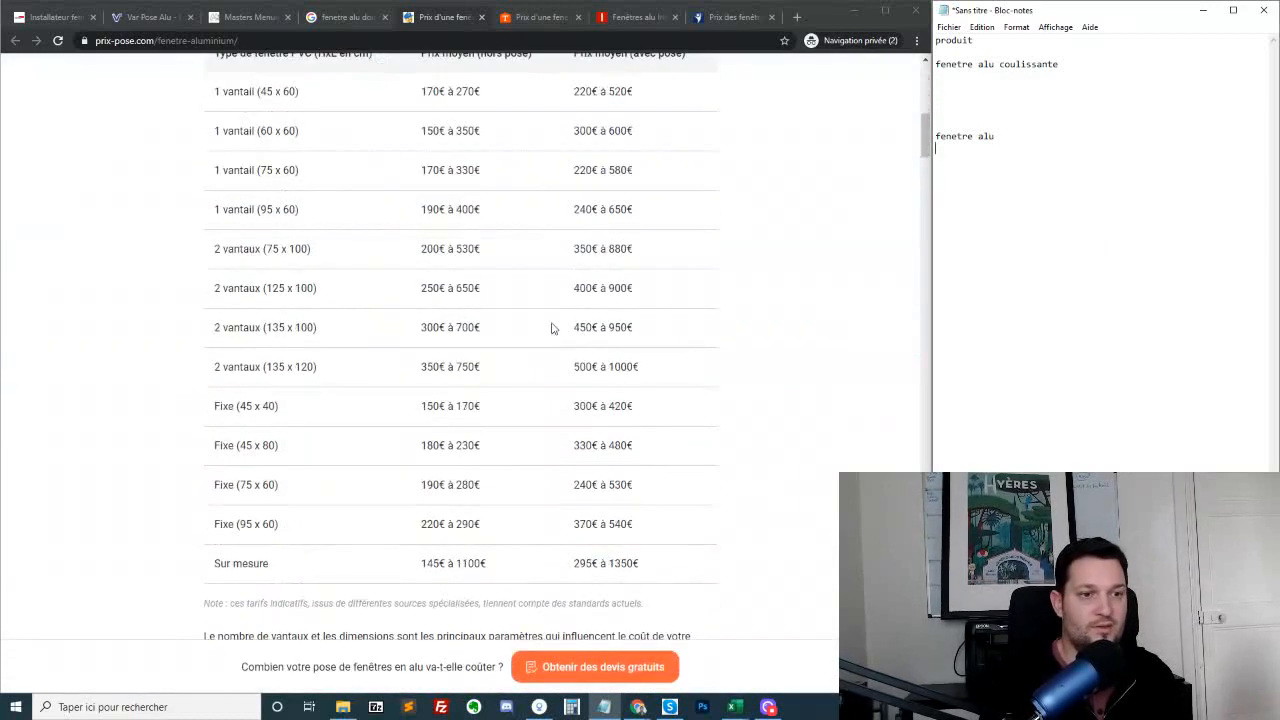
Note "Nombre de vautaux" under "fenetre alu", with 1, 2 and 3 as indented lines beneath it
scroll(470, 320, "up", 2)
scroll(463, 350, "up", 4)
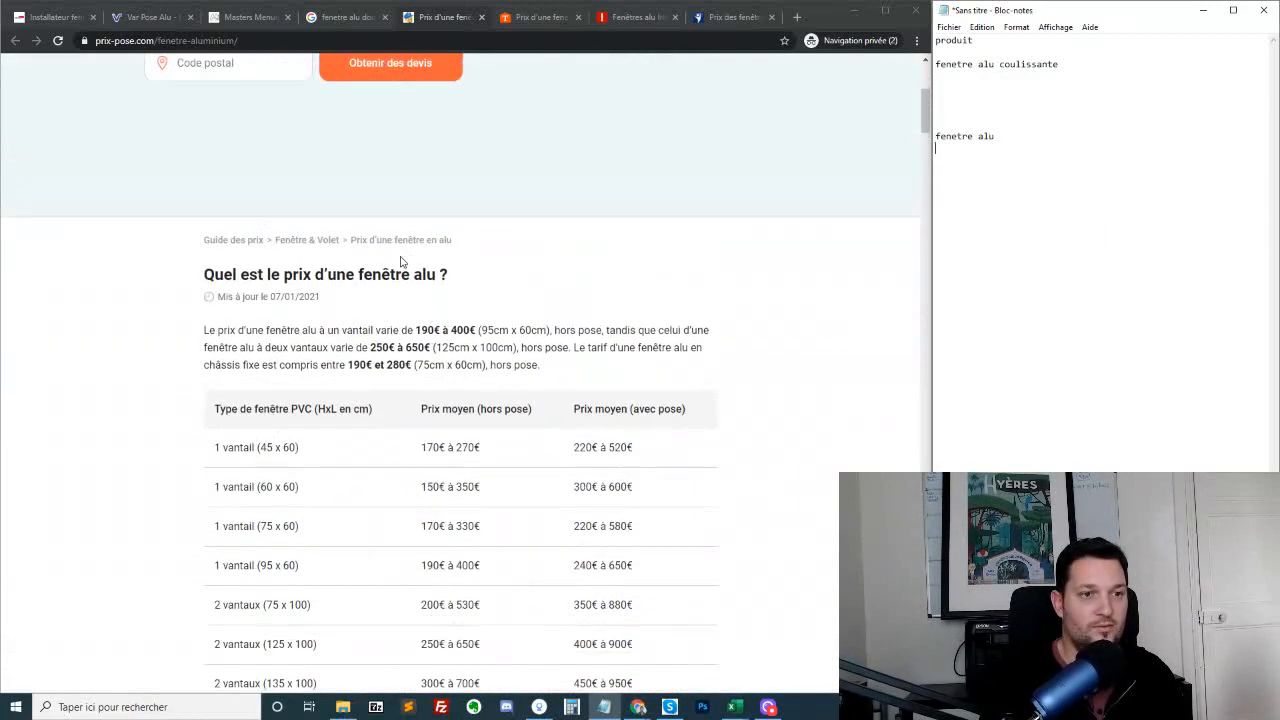
scroll(314, 291, "down", 2)
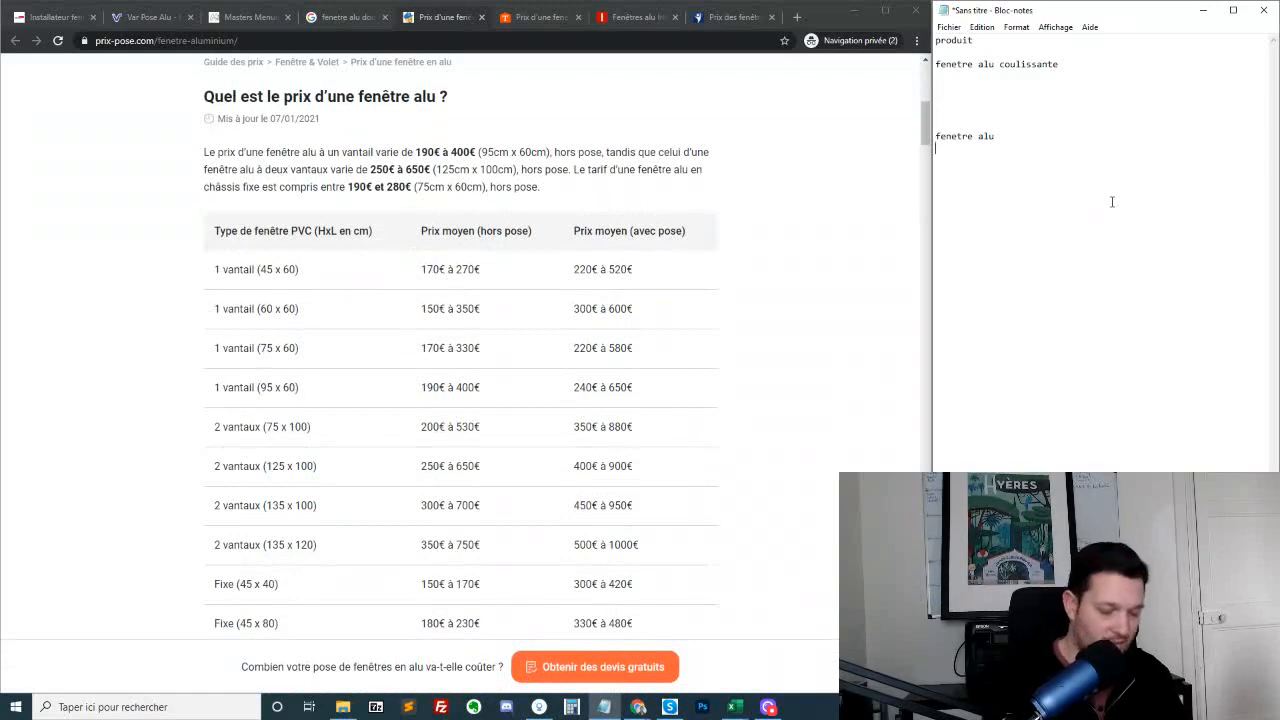
type("mbr")
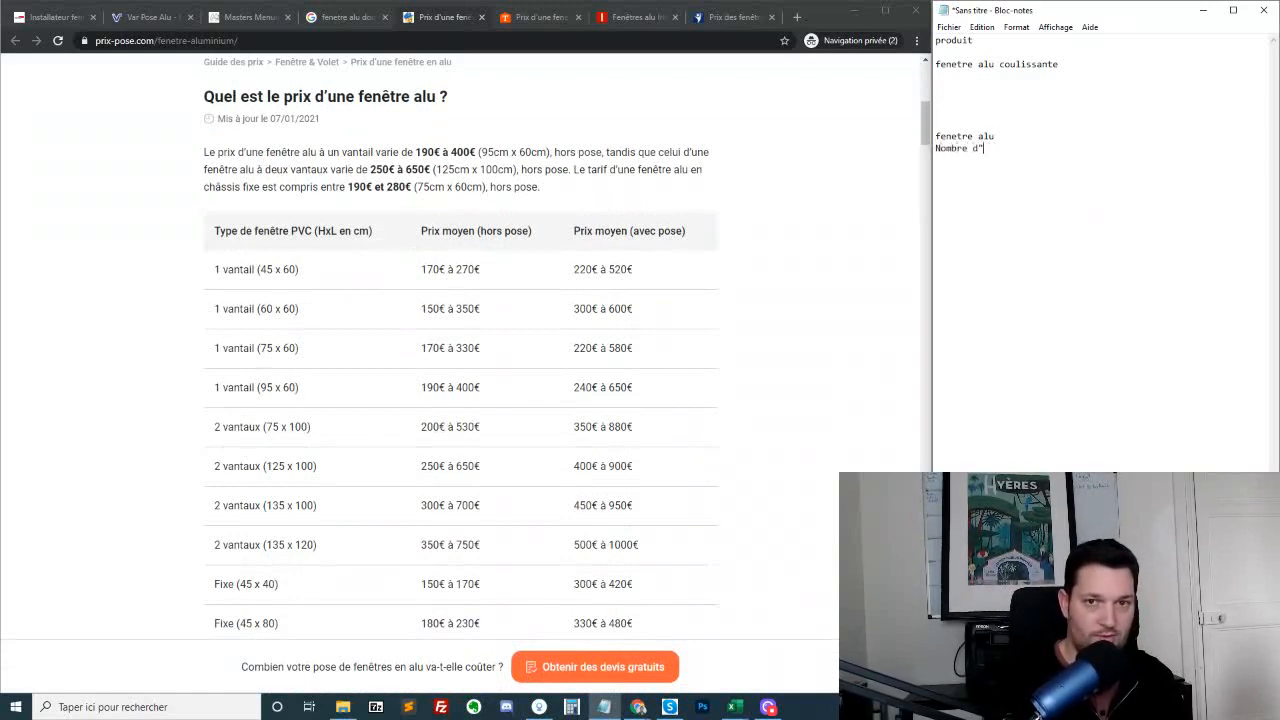
type("e de vautan")
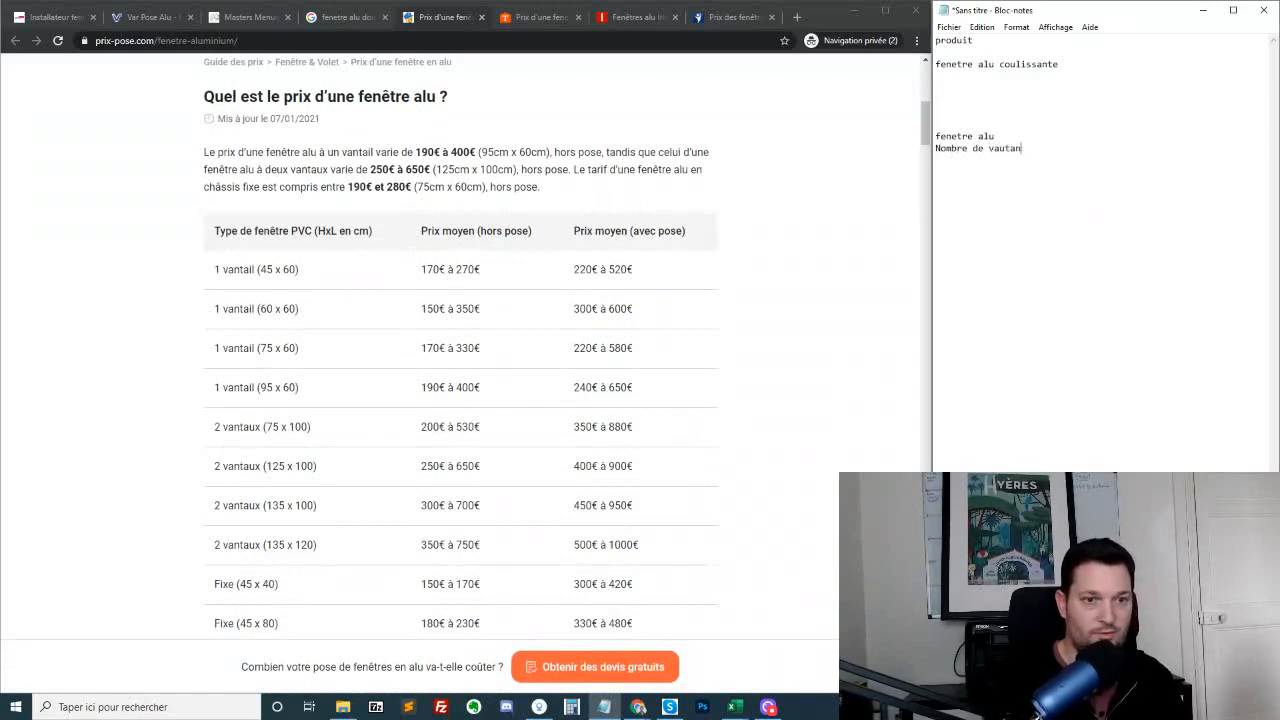
key("BackSpace")
type("ux")
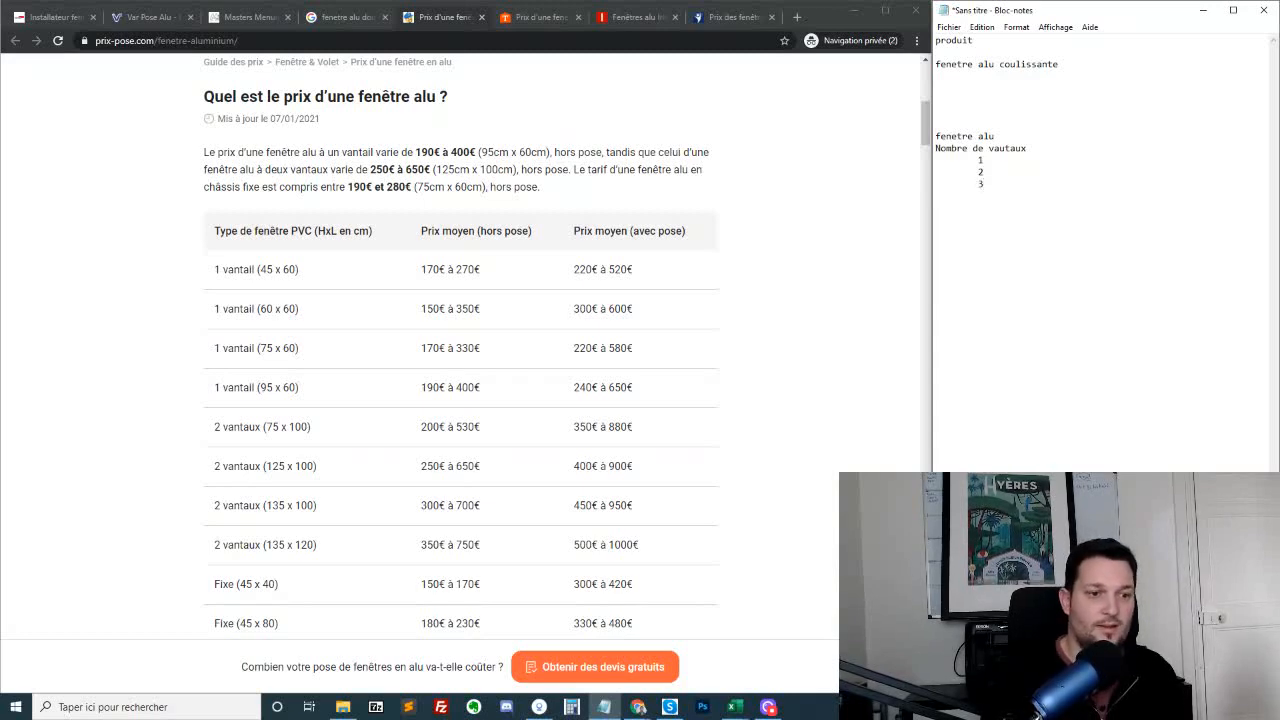
Check the window types in the price table and add the line "fenetre fixe" to the note
scroll(612, 207, "down", 3)
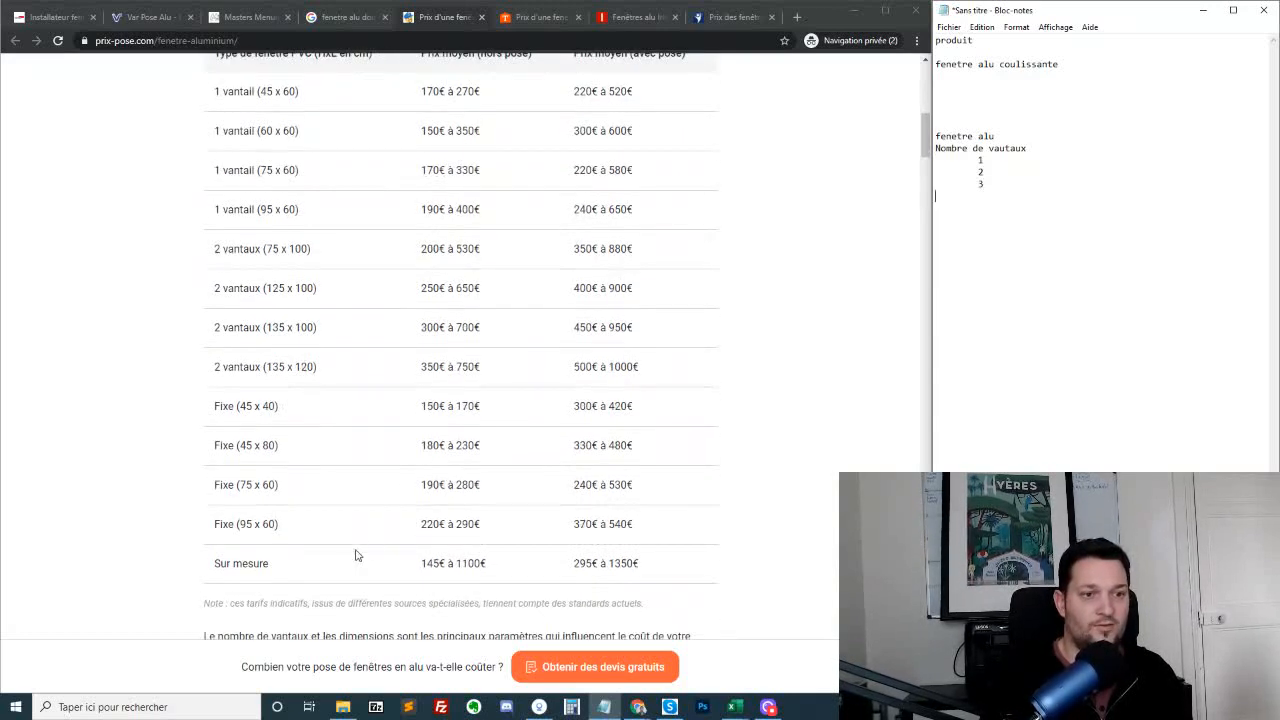
scroll(291, 514, "up", 3)
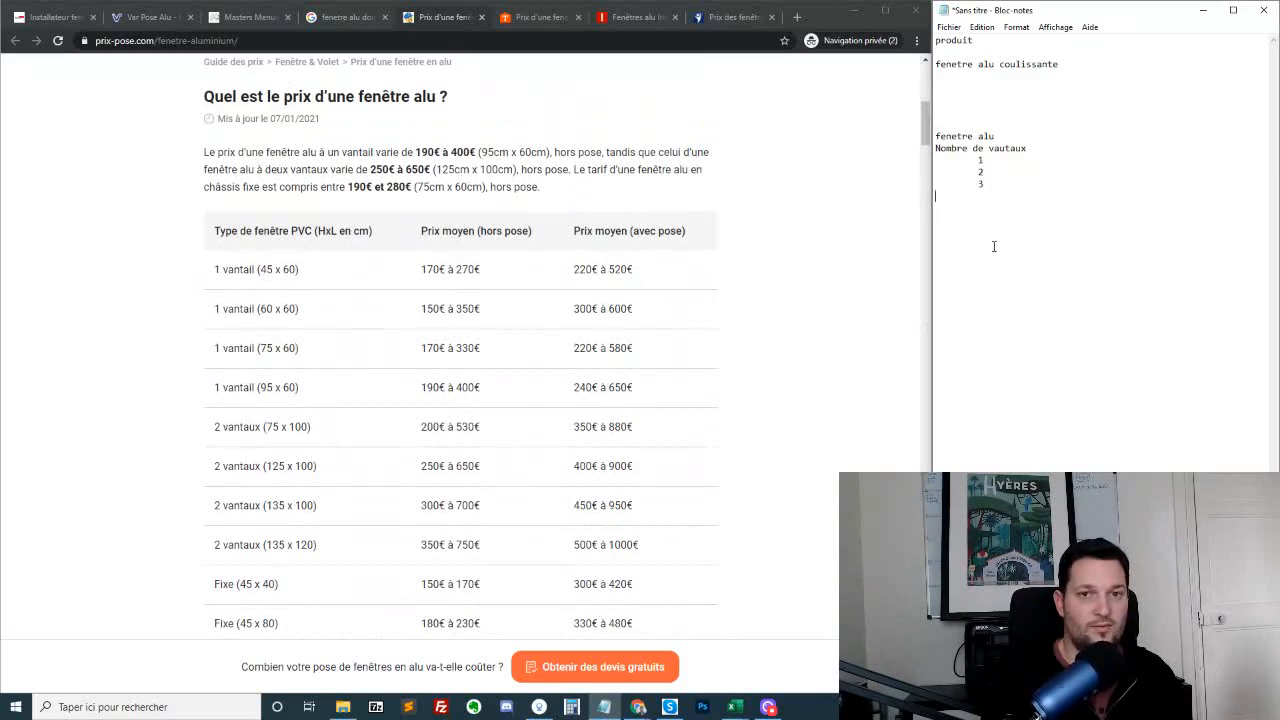
type("enetre fixe")
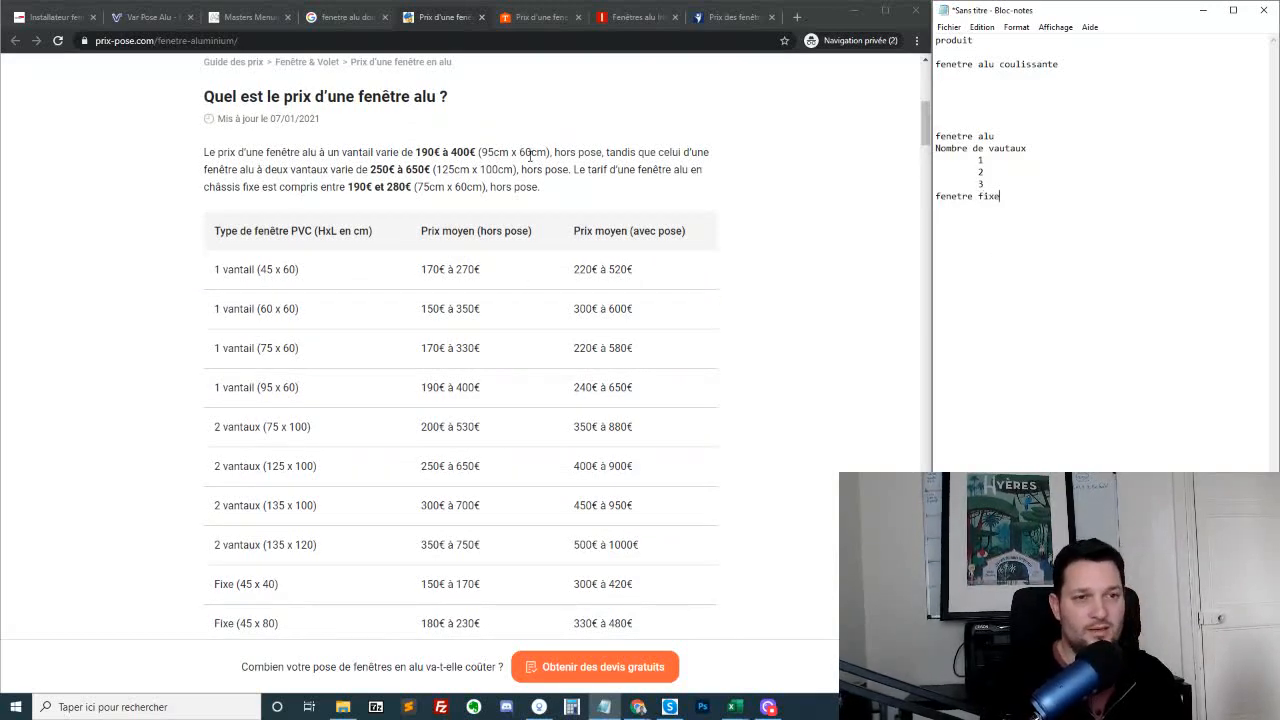
Review the page's list of other cost factors and add "type de pose" to the note, one blank line below "fenetre fixe"
scroll(503, 208, "down", 2)
scroll(505, 207, "up", 2)
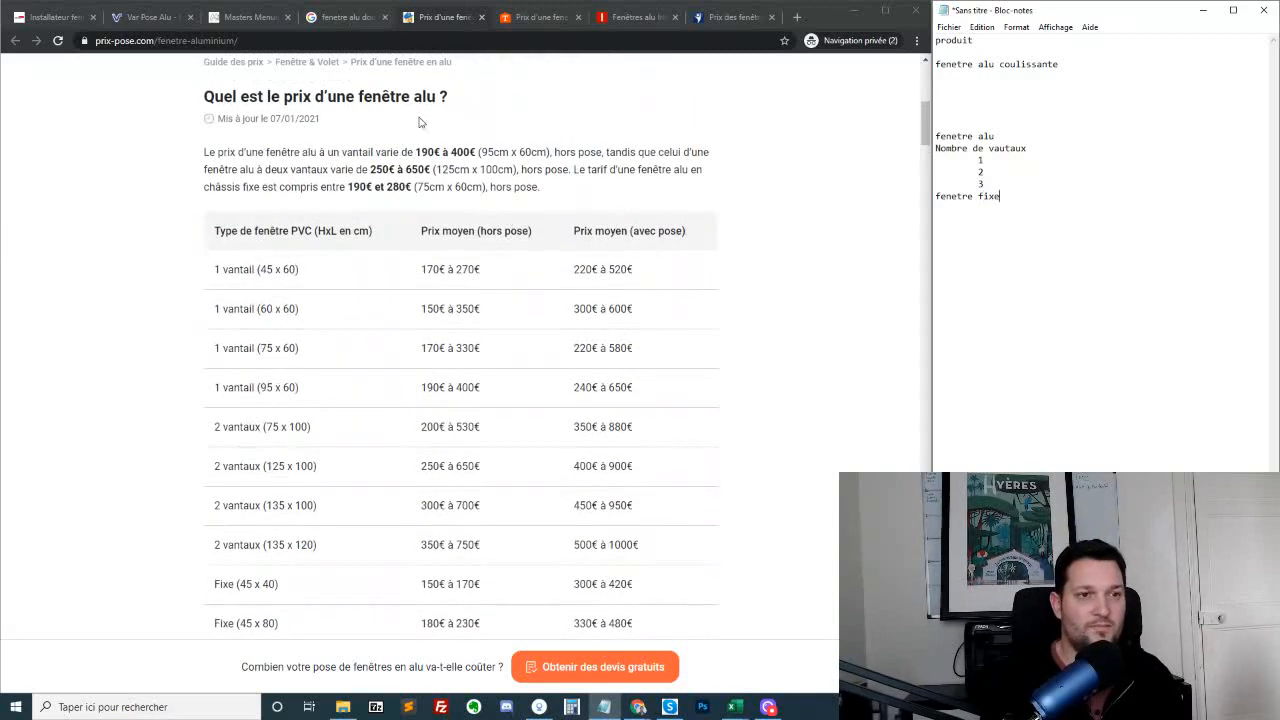
scroll(485, 168, "down", 9)
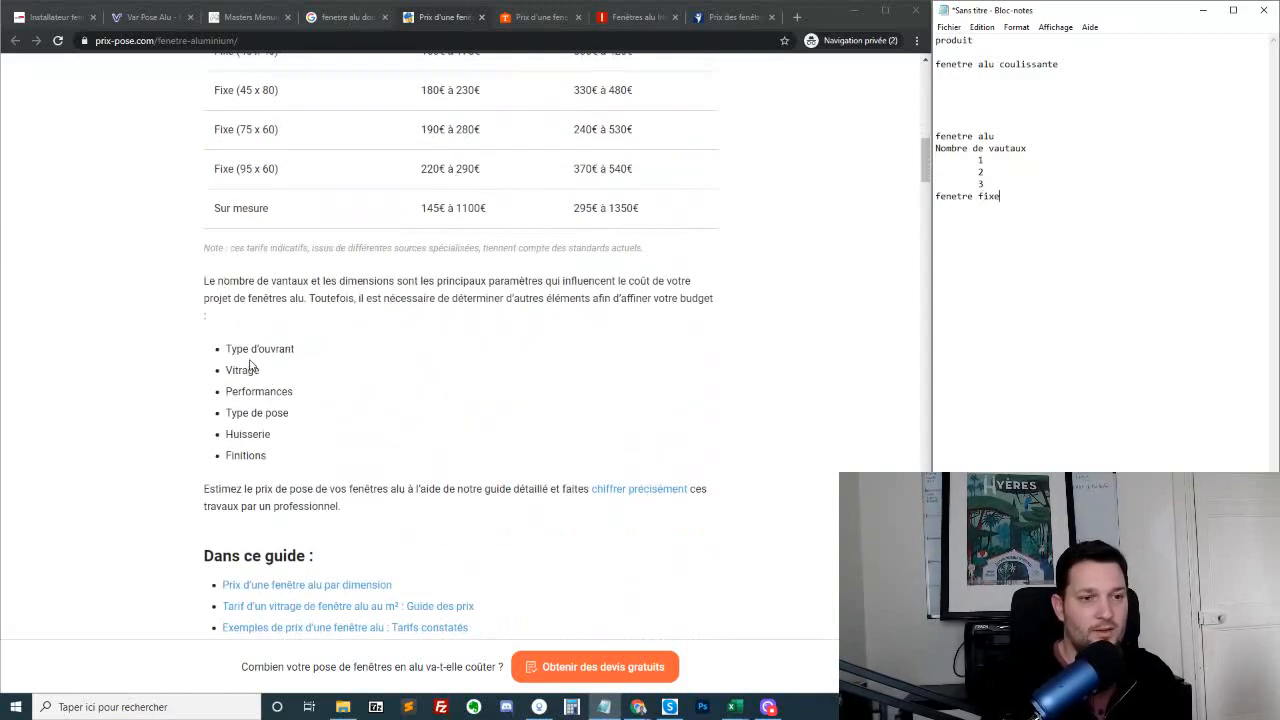
left_click_drag(245, 349, 194, 349)
left_click(311, 456)
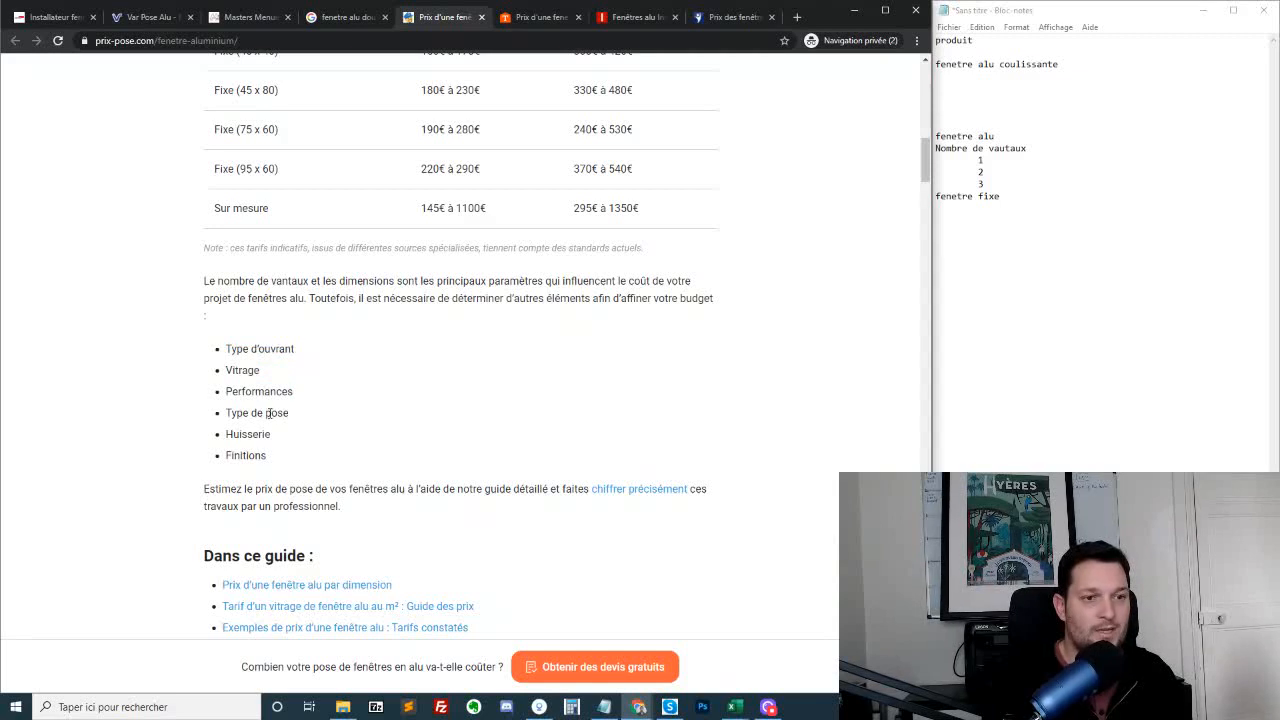
left_click_drag(229, 413, 305, 423)
left_click(1122, 282)
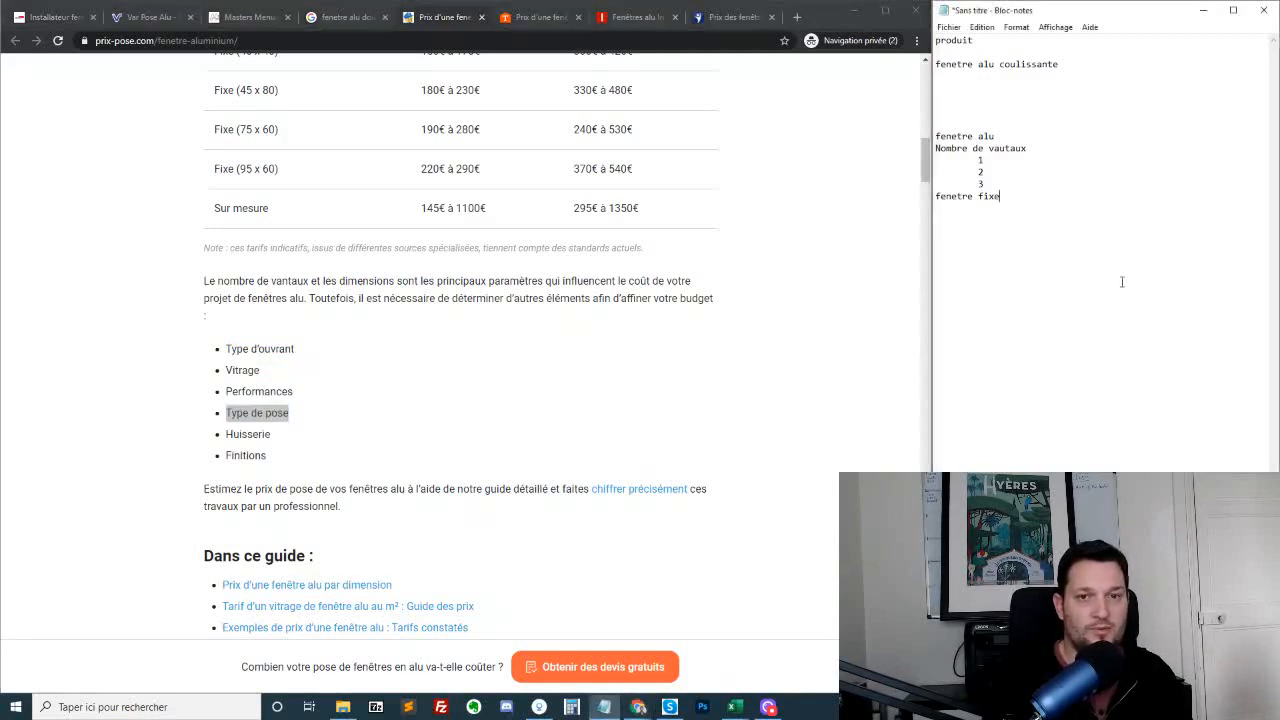
key("Return")
key("Return")
type("type ")
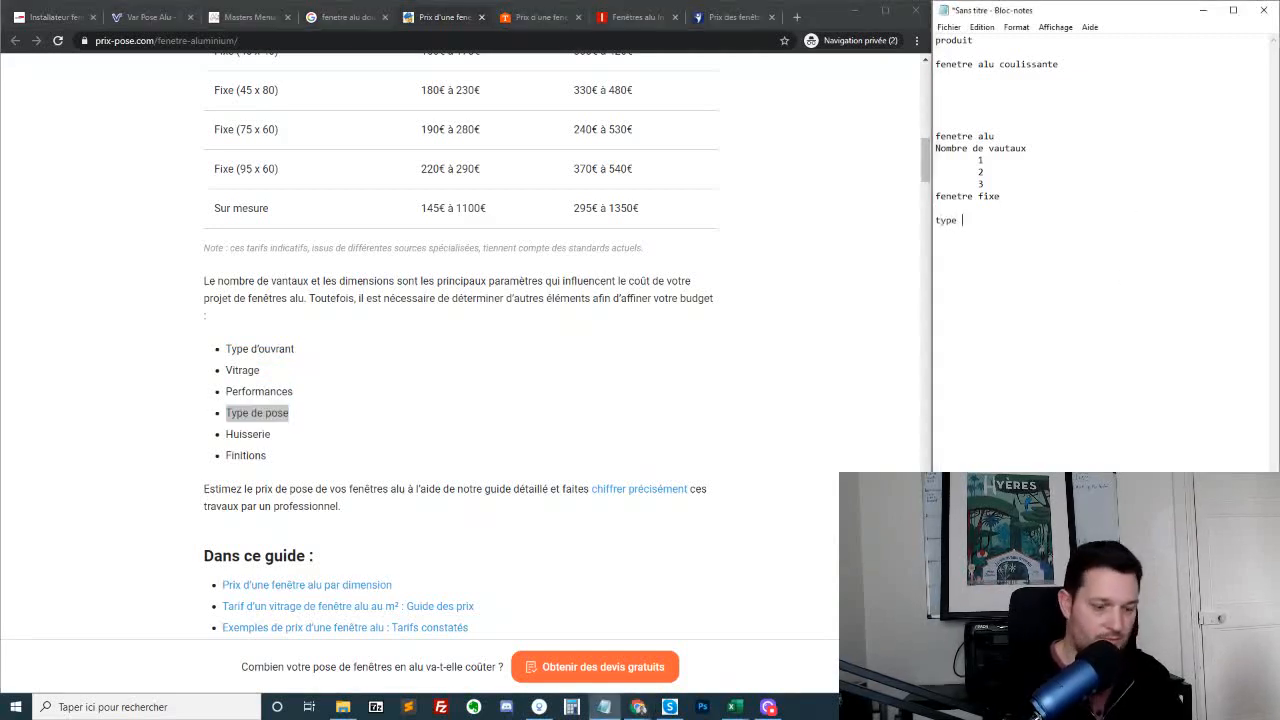
type("de pose")
Look over the guide's contents and search the PrixPose page for "Type de pose"
scroll(371, 435, "down", 5)
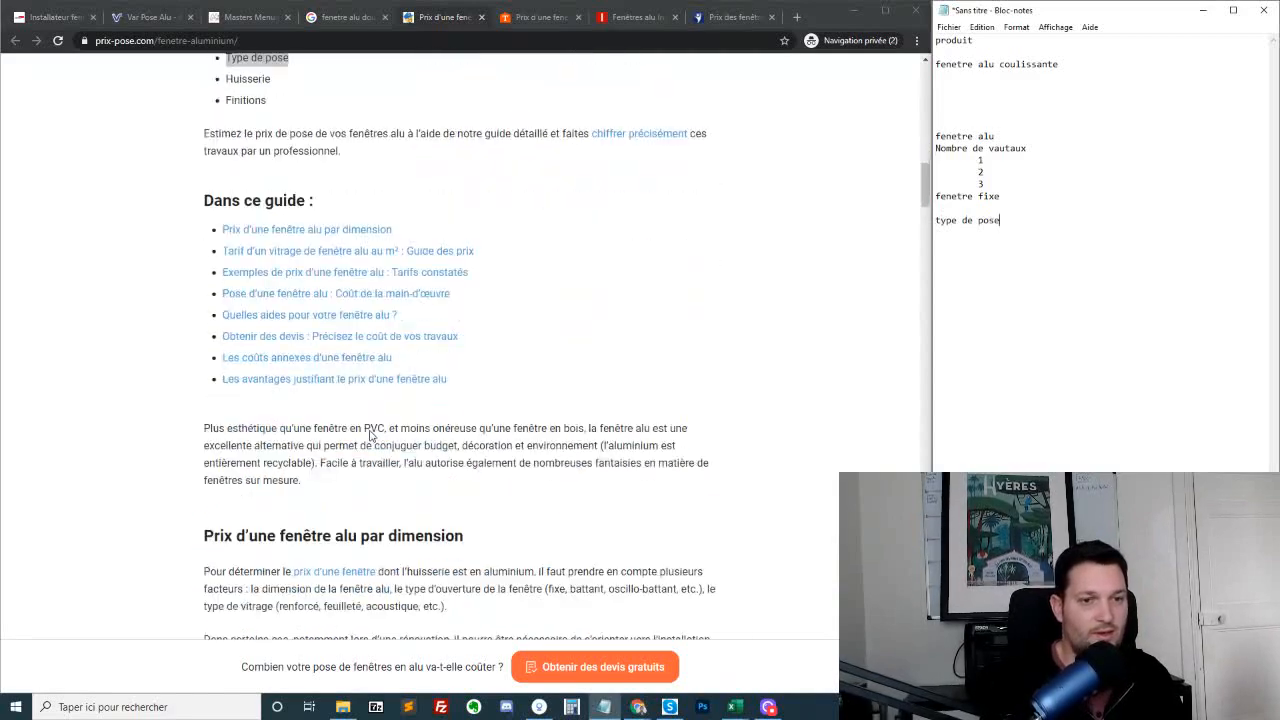
scroll(371, 435, "down", 8)
scroll(420, 408, "up", 13)
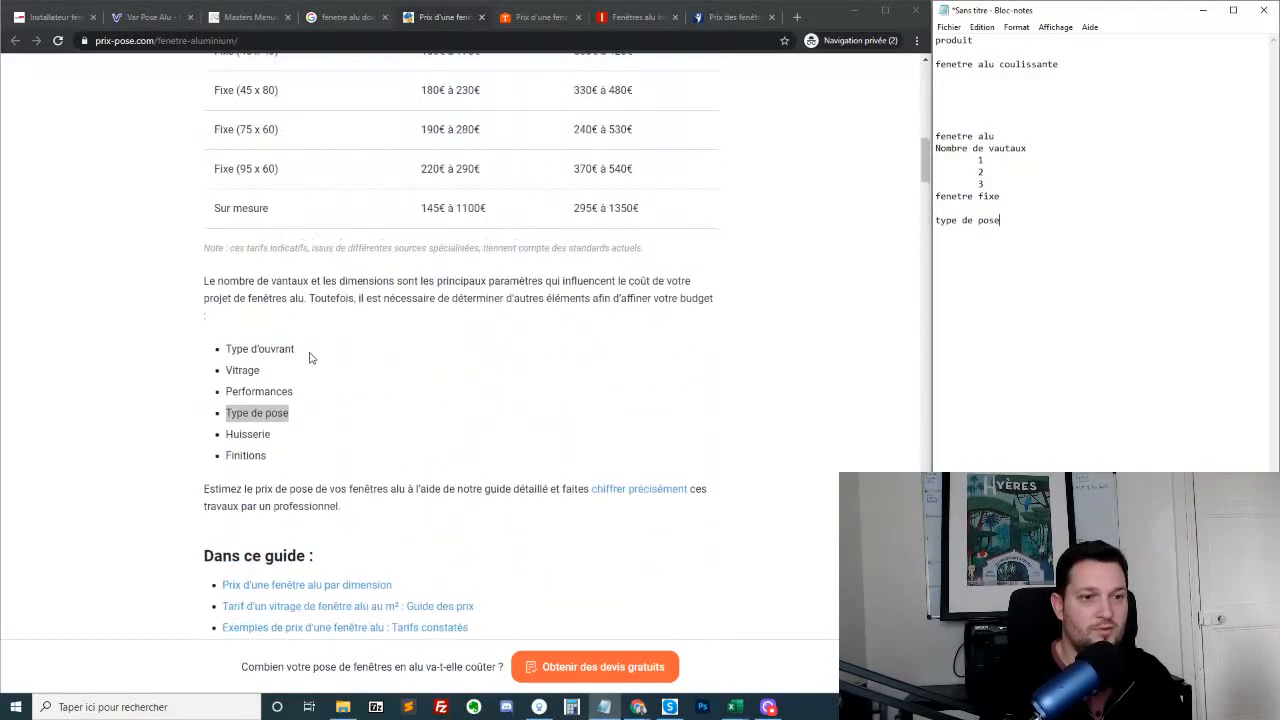
left_click(311, 412)
left_click_drag(311, 412, 196, 414)
key("ctrl+f")
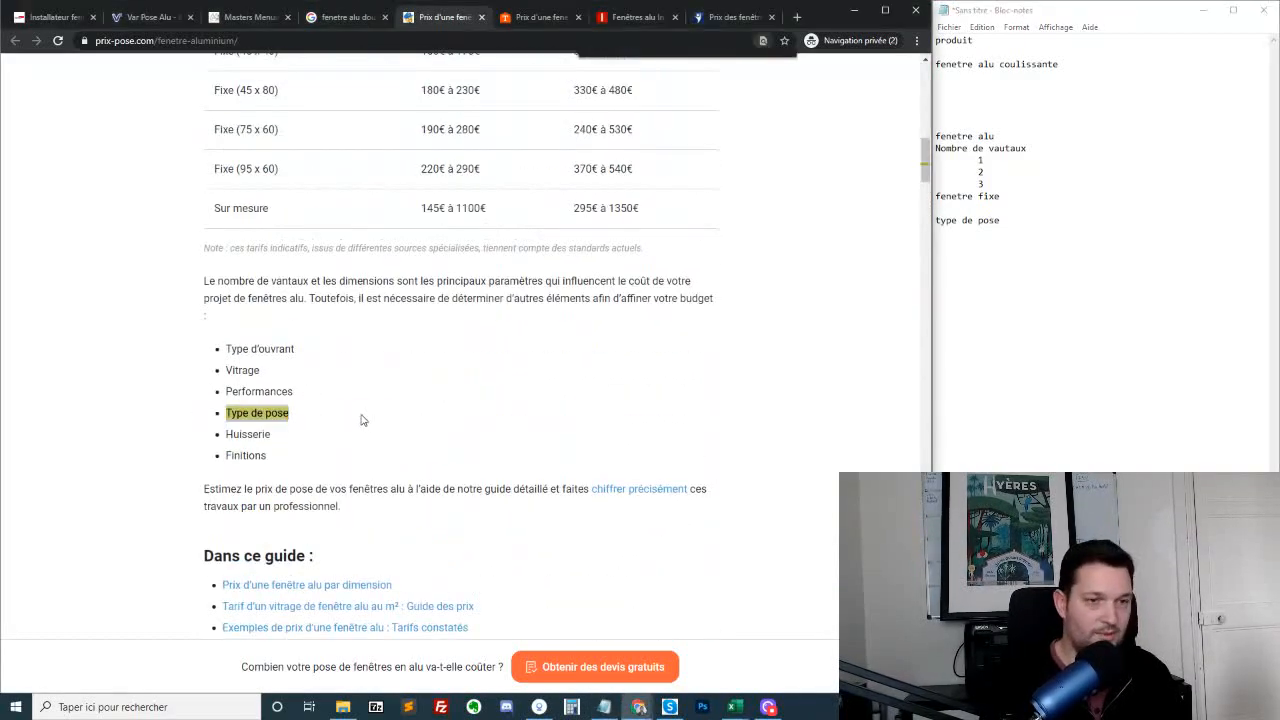
Search the PrixPose page for "pose en" and review the window installation techniques it describes
key("BackSpace")
key("BackSpace")
key("BackSpace")
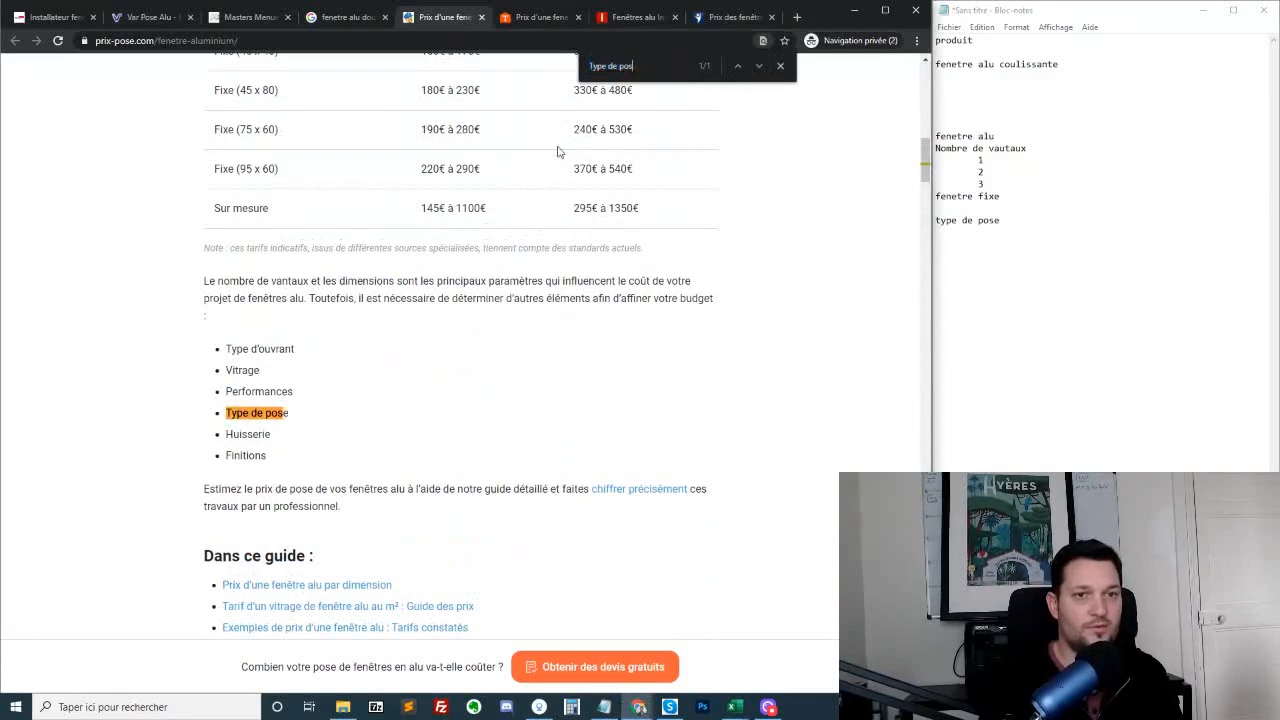
key("BackSpace")
key("BackSpace")
key("BackSpace")
key("BackSpace")
key("BackSpace")
key("BackSpace")
key("BackSpace")
key("BackSpace")
key("BackSpace")
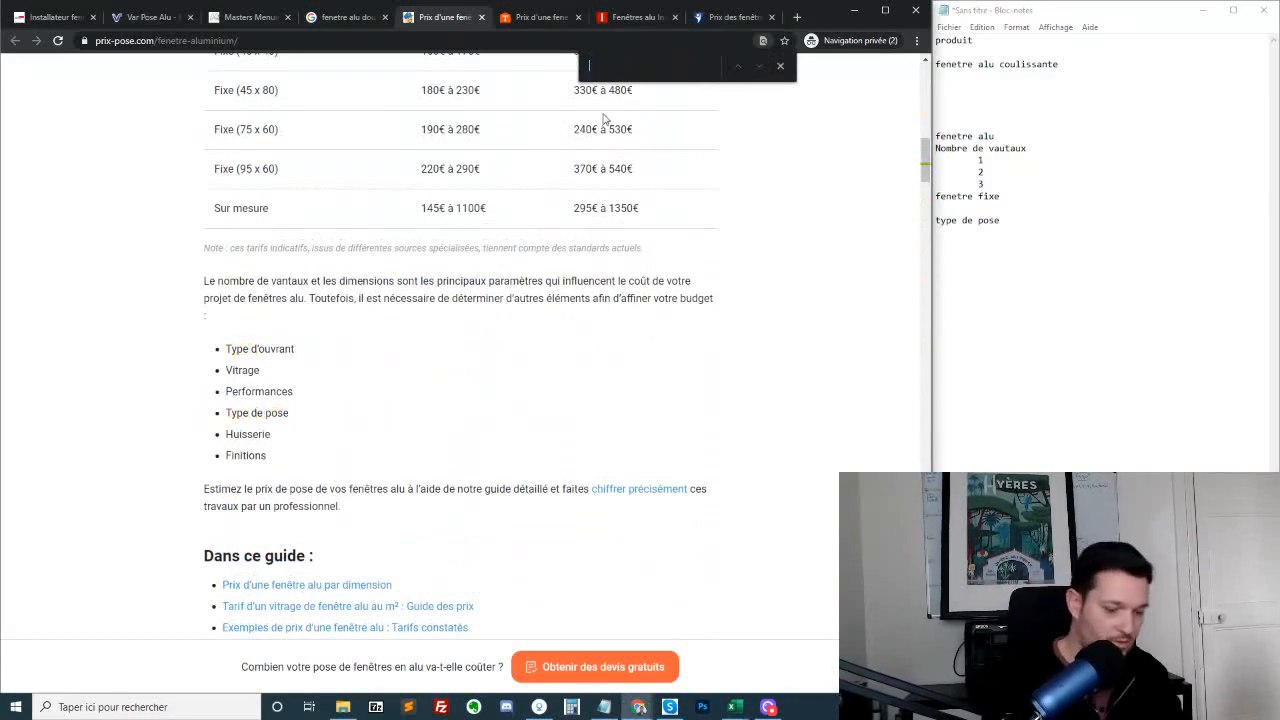
type("poi")
key("BackSpace")
type("se en")
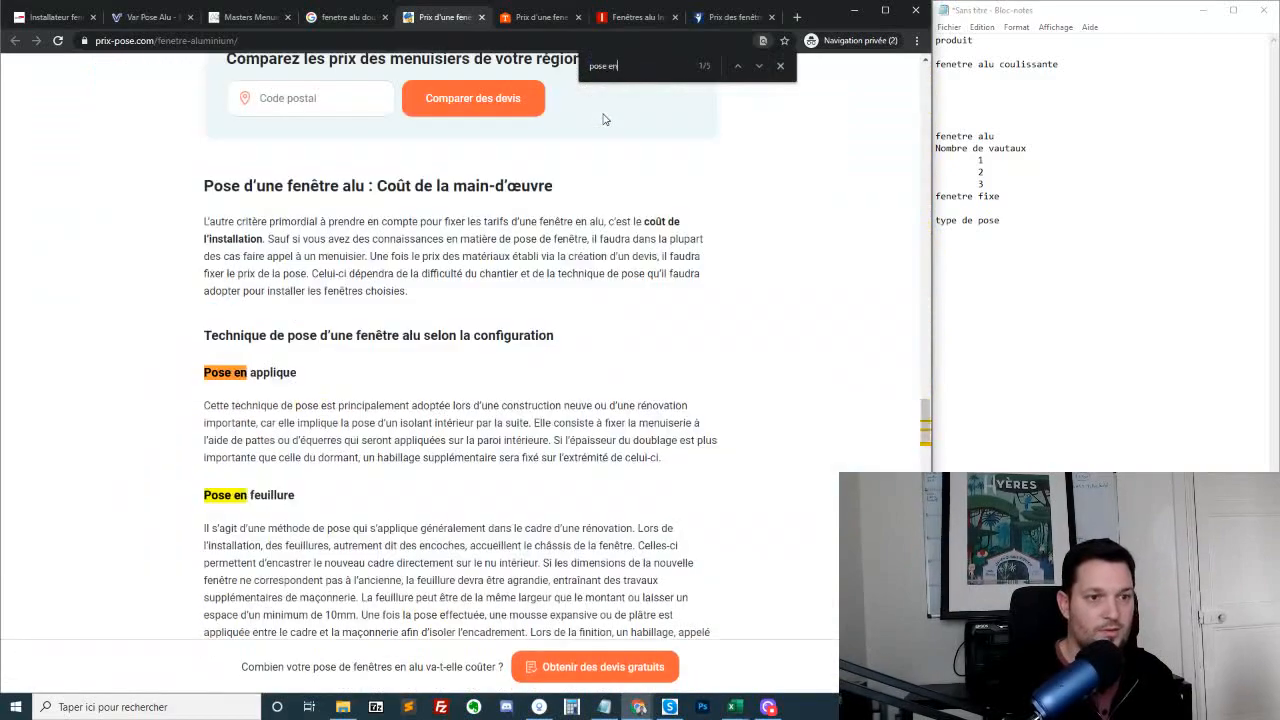
scroll(408, 438, "down", 2)
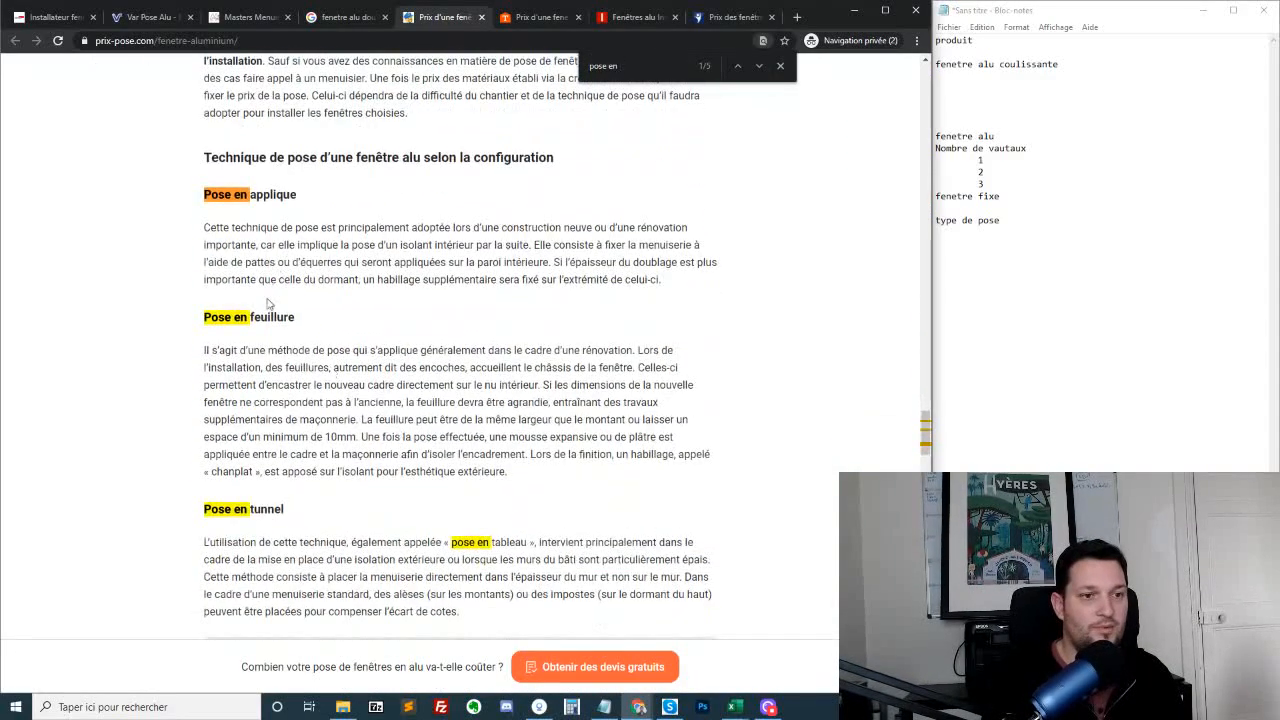
scroll(250, 533, "down", 4)
scroll(500, 300, "up", 6)
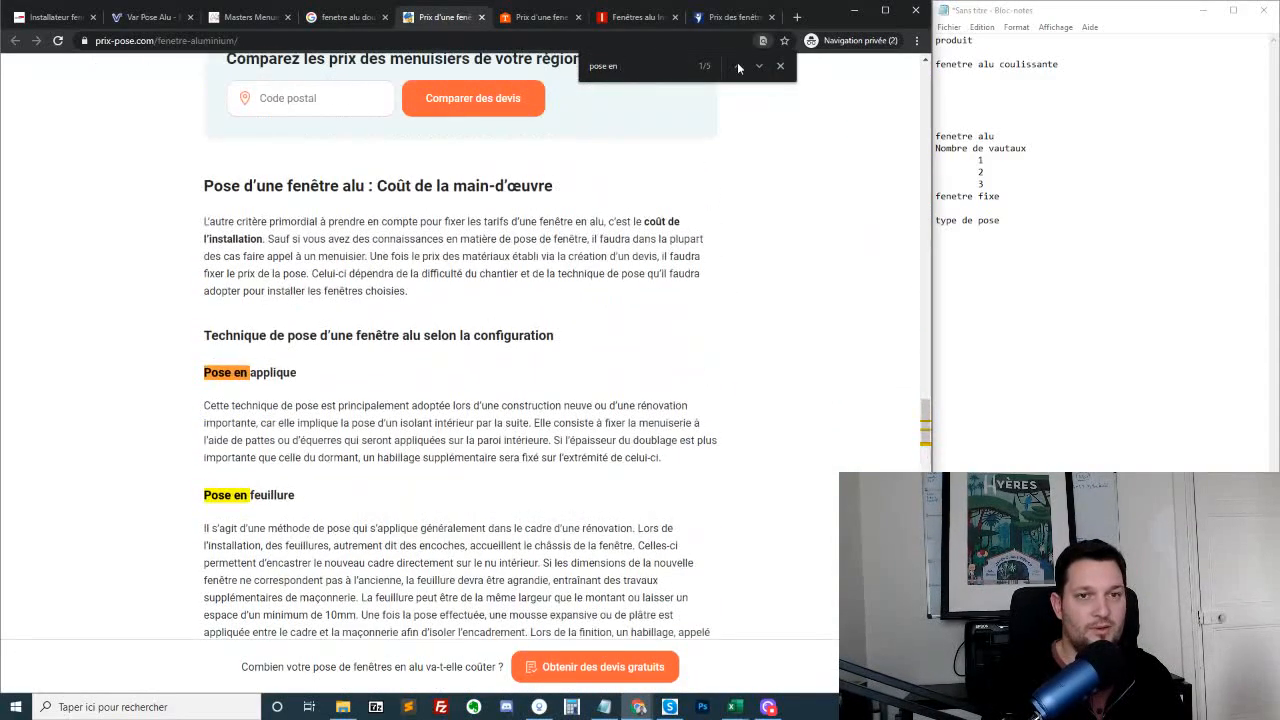
left_click(780, 66)
Add "Pose en applique", "Pose en feuillute" and "Pose en tunnel" as indented lines under "type de pose" in the note
left_click(1086, 226)
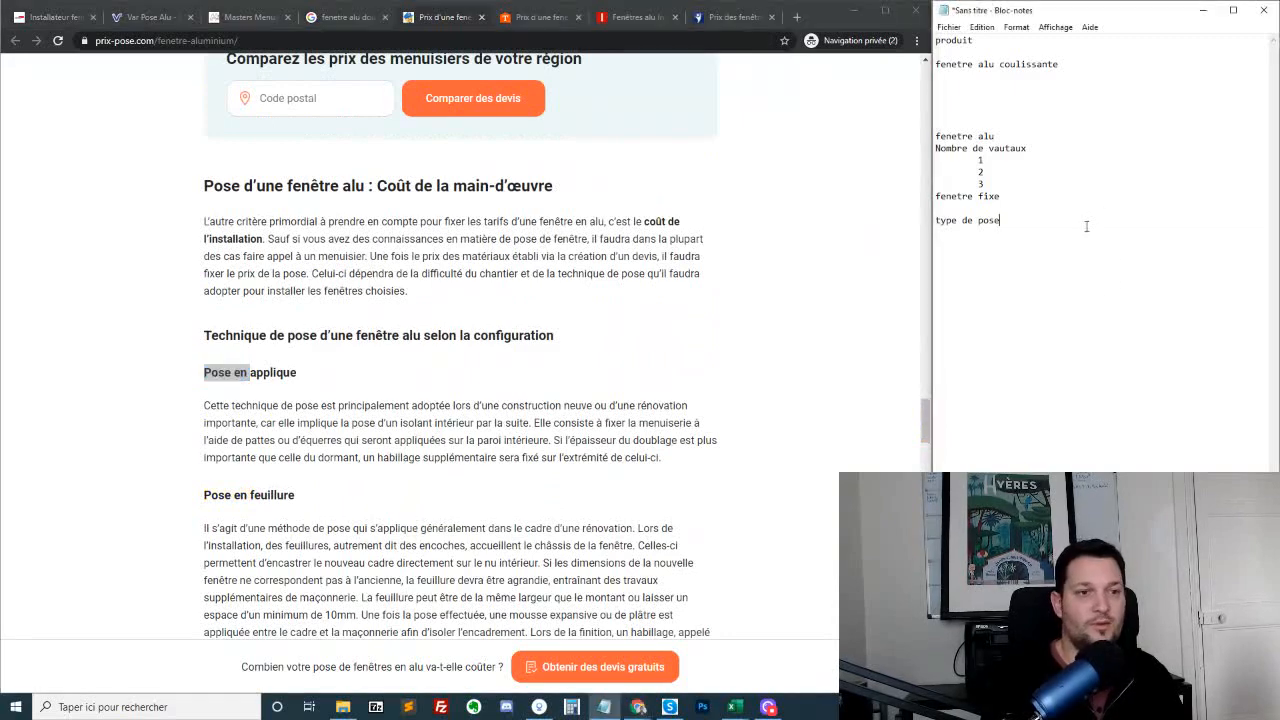
type("Pose ")
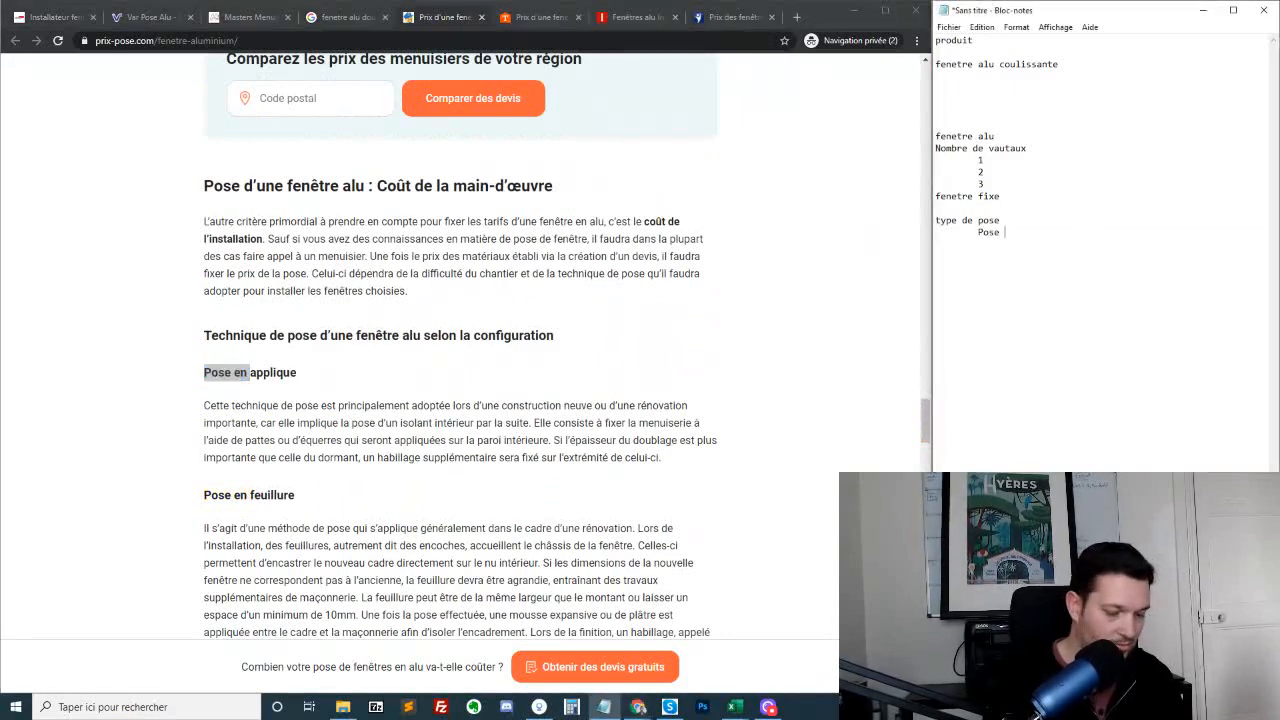
type("en applique \t")
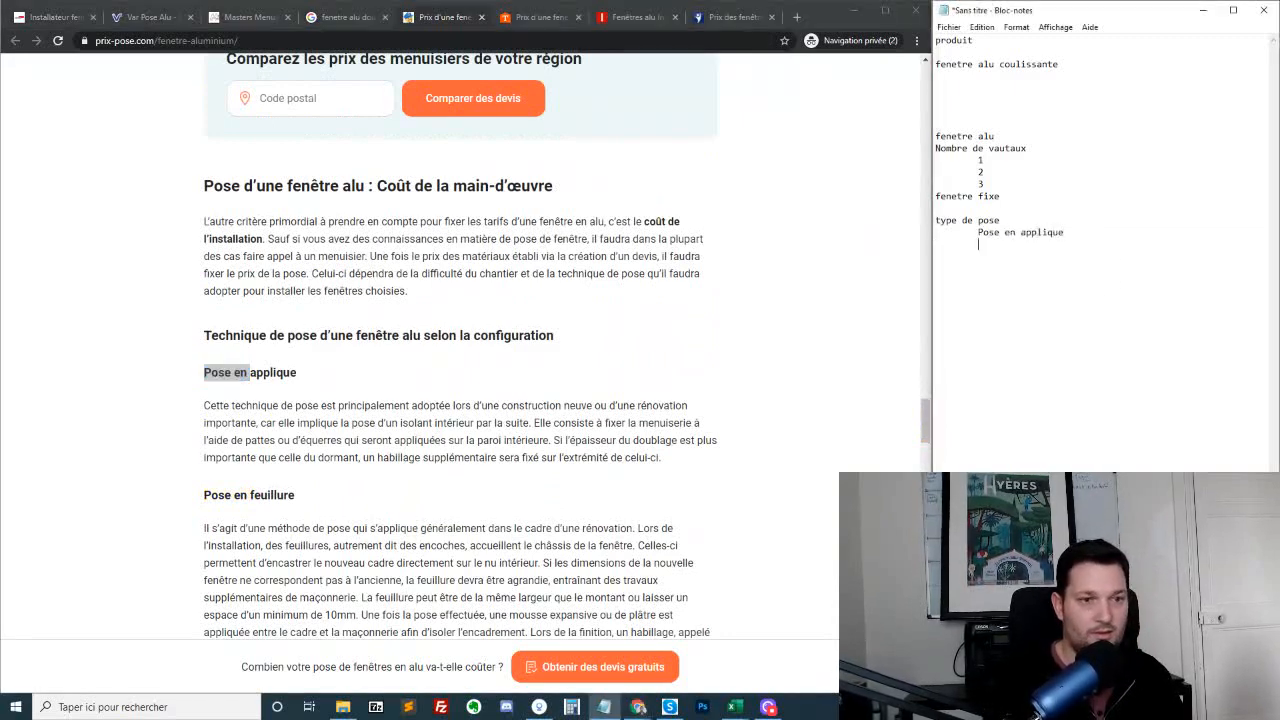
type("Pose en feu")
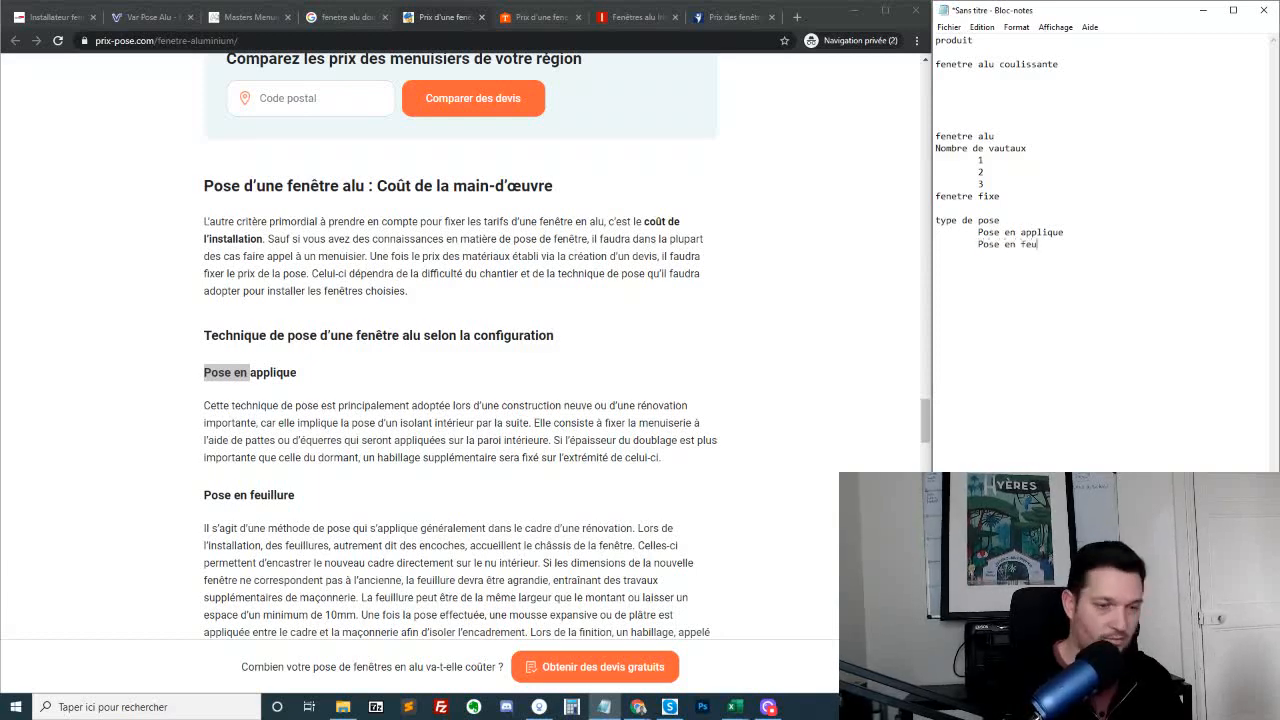
type("illi")
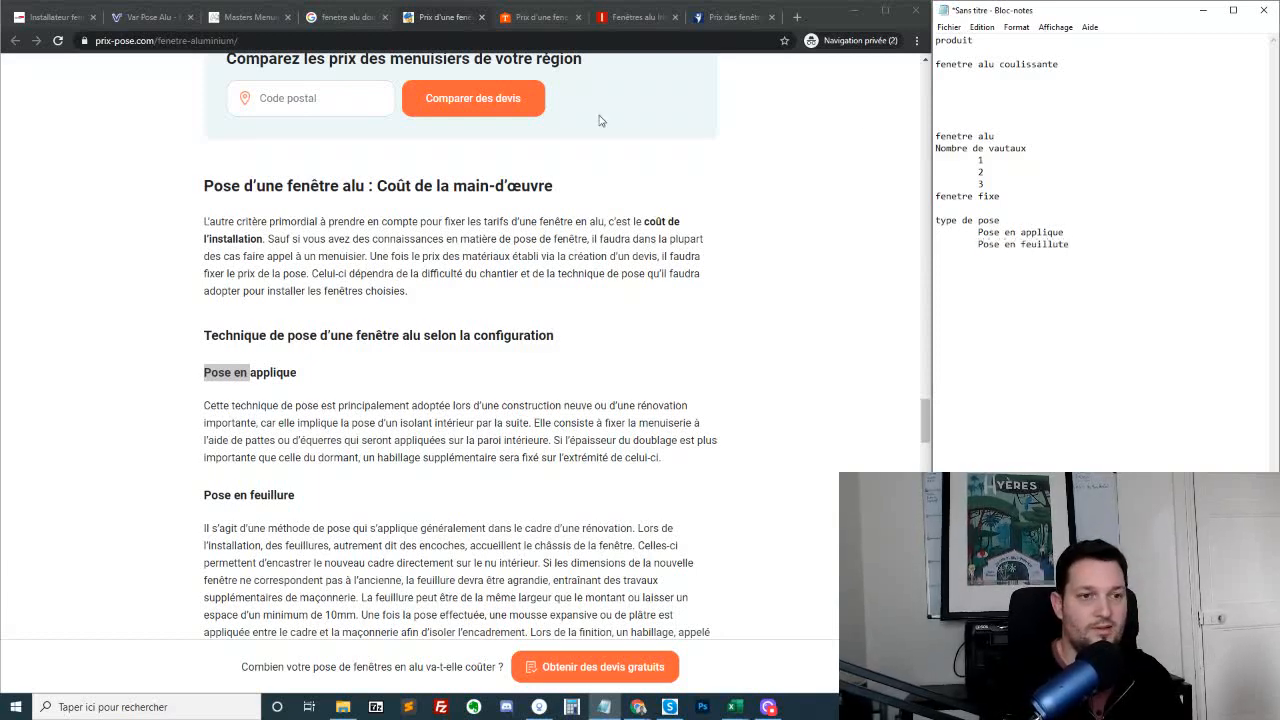
scroll(365, 299, "down", 5)
key("Return")
key("Tab")
type("Pose en tunnel")
scroll(613, 325, "down", 6)
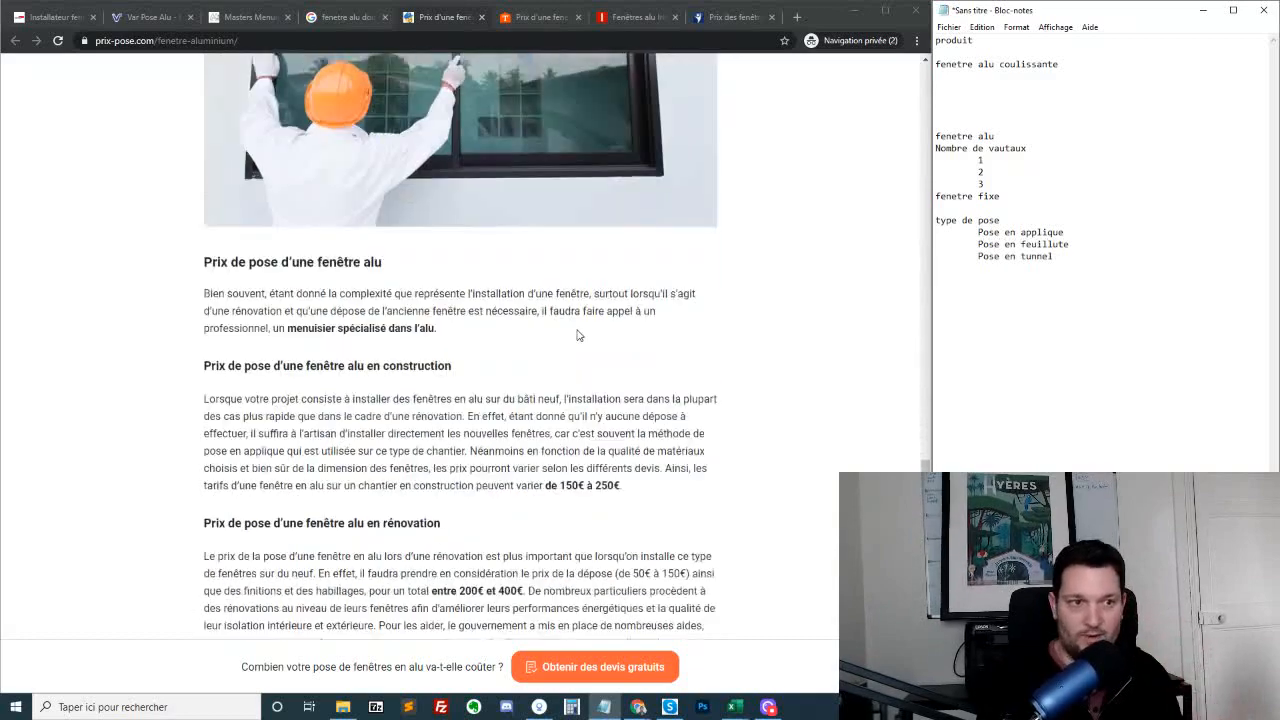
key("Return")
Check the PrixPose sections on installation prices and financial aid, and switch to the Internorm aluminium window page
scroll(560, 309, "down", 3)
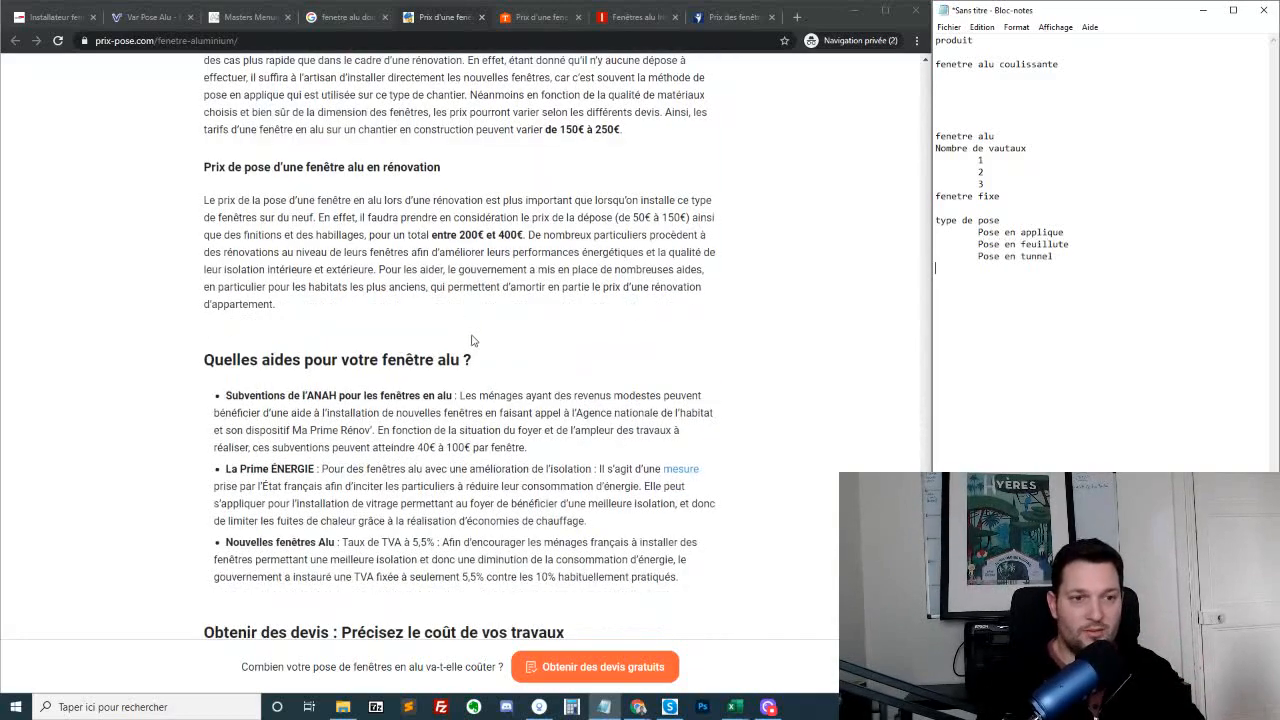
scroll(527, 357, "up", 3)
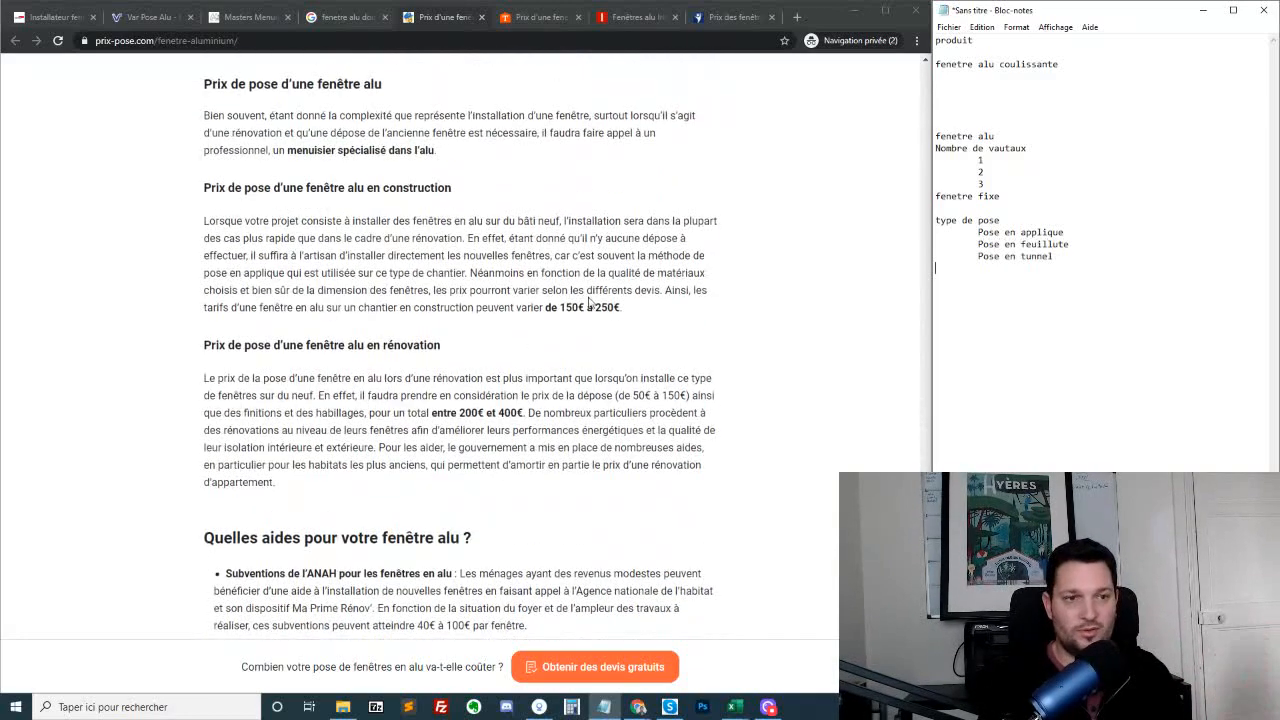
left_click(535, 10)
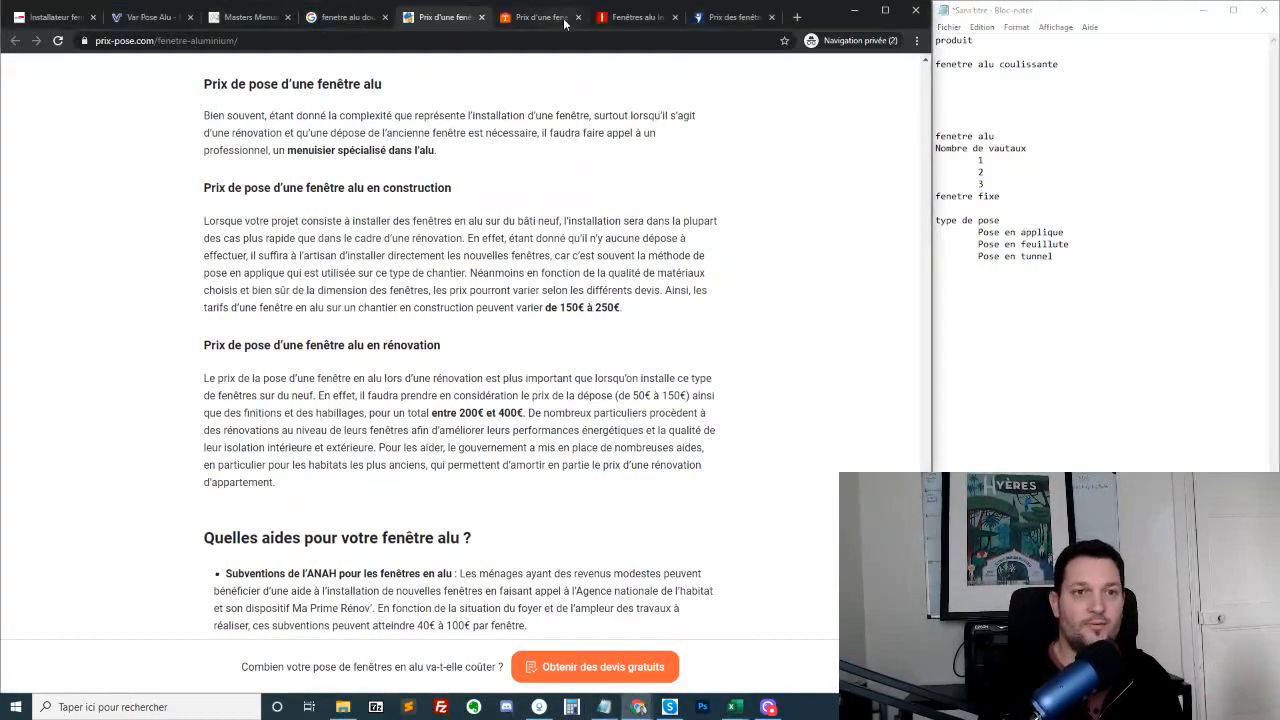
left_click(540, 17)
left_click(635, 17)
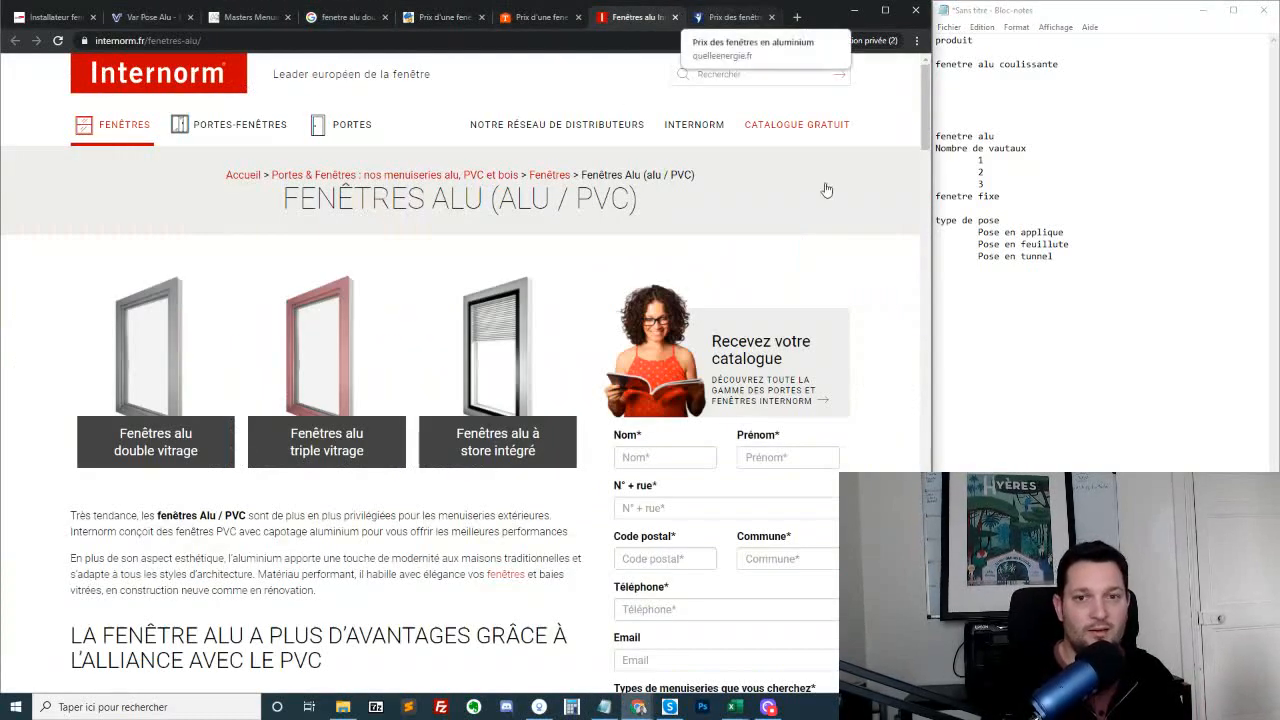
Read the Internorm page's sections on thermal performance, double and triple glazing, and custom design windows
scroll(588, 353, "down", 3)
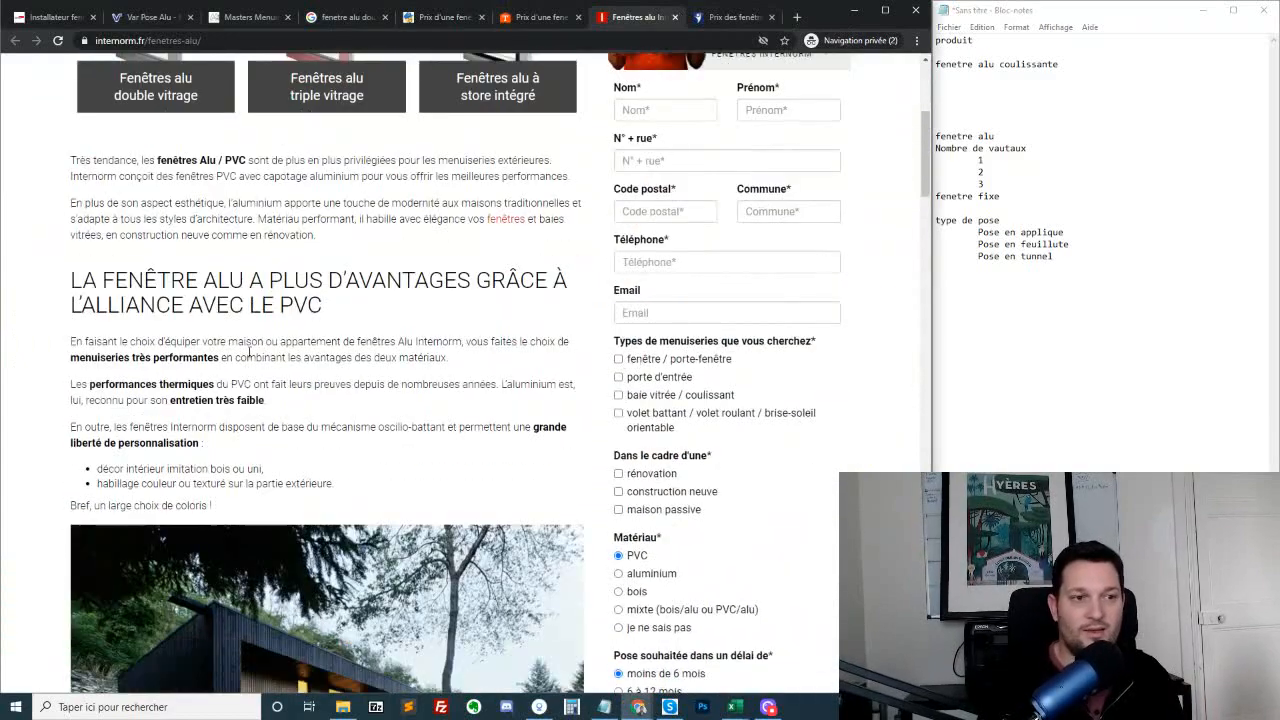
scroll(186, 470, "down", 2)
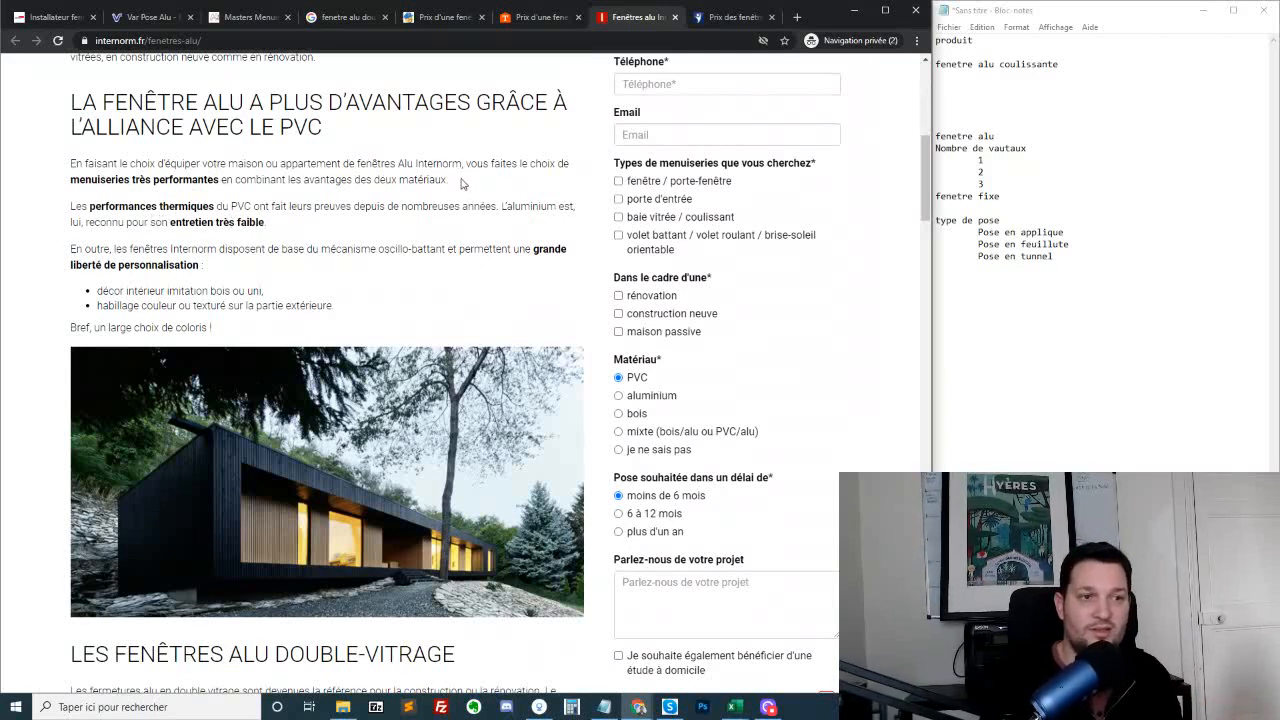
double_click(145, 203)
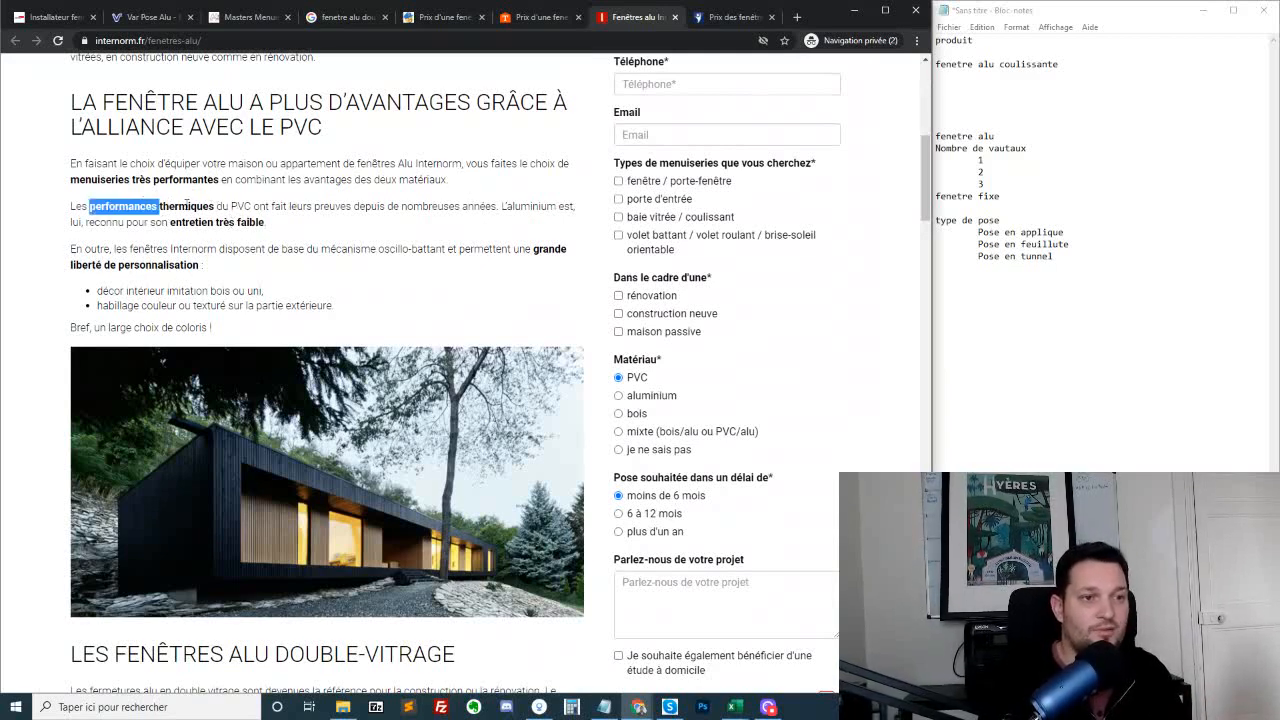
left_click(188, 206)
scroll(205, 214, "down", 2)
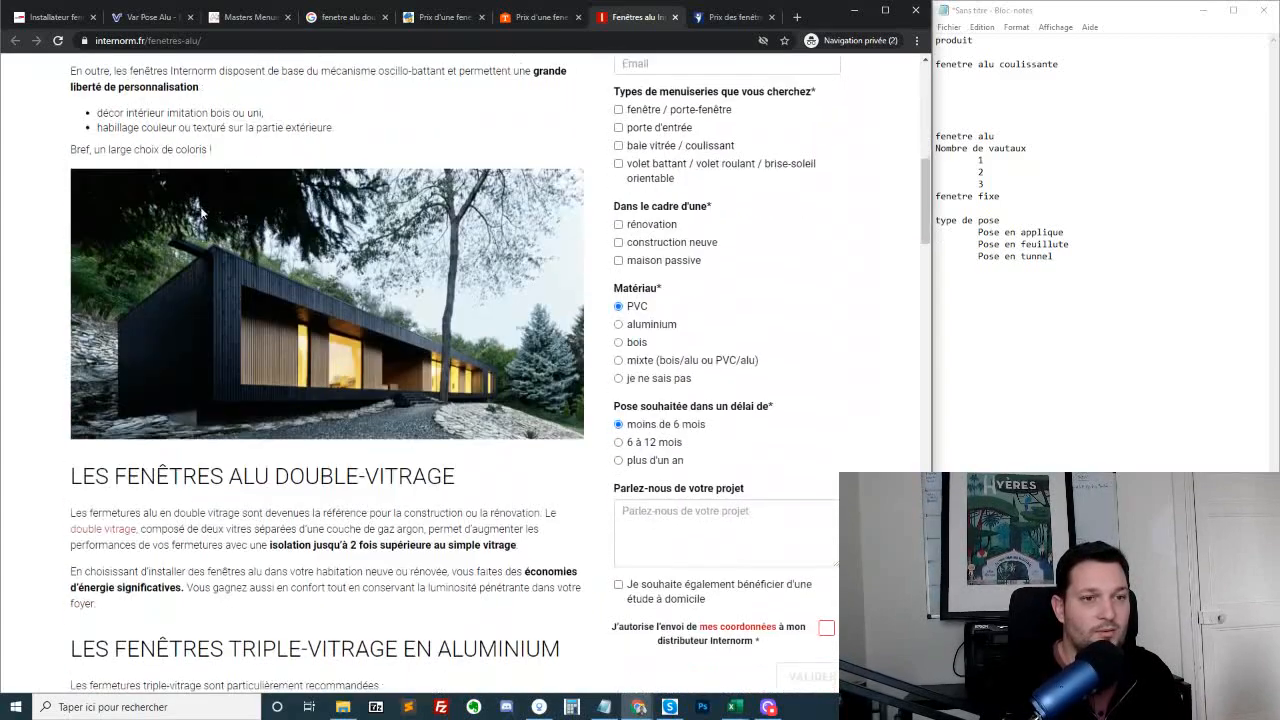
scroll(246, 142, "up", 4)
scroll(210, 357, "down", 4)
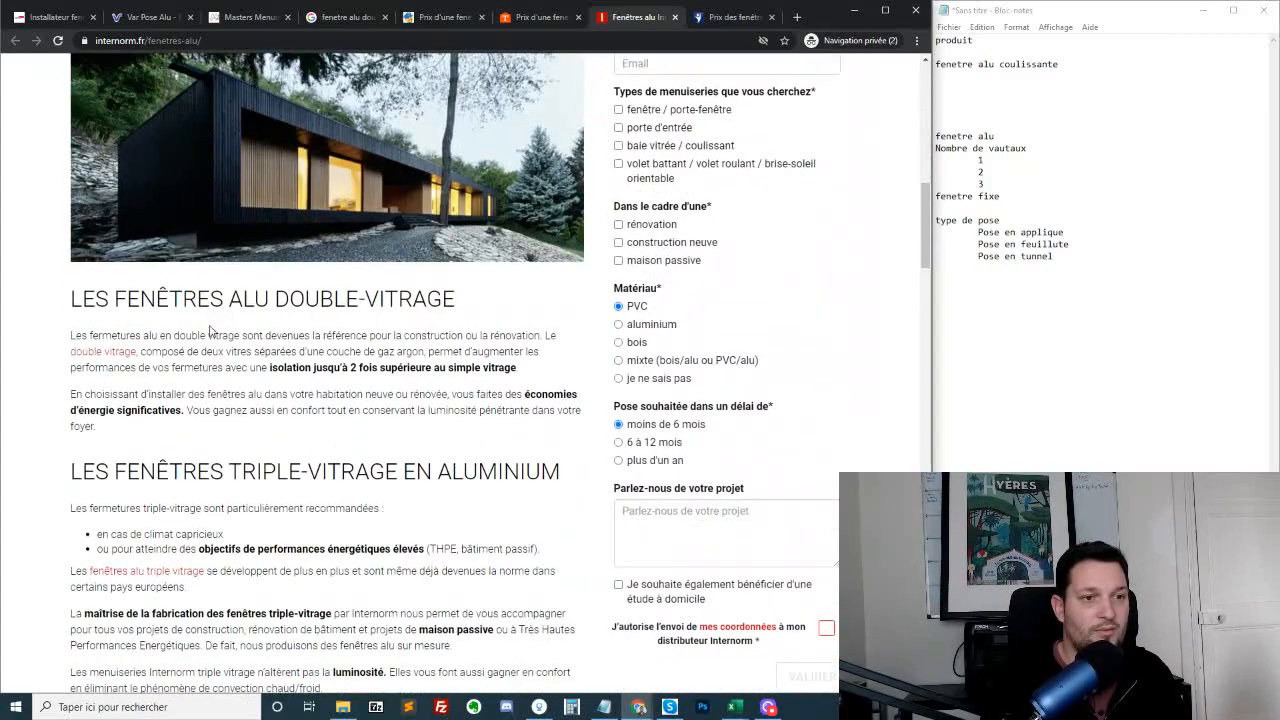
scroll(524, 293, "down", 2)
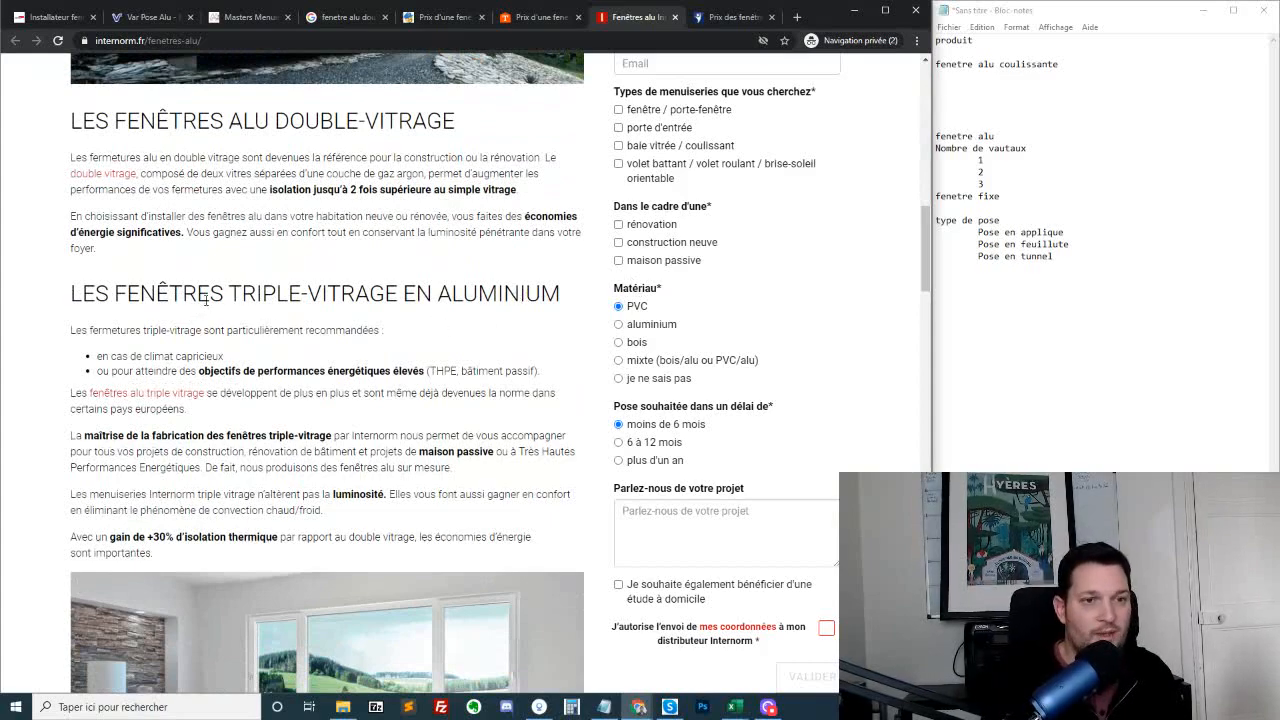
scroll(280, 400, "down", 4)
scroll(236, 427, "down", 2)
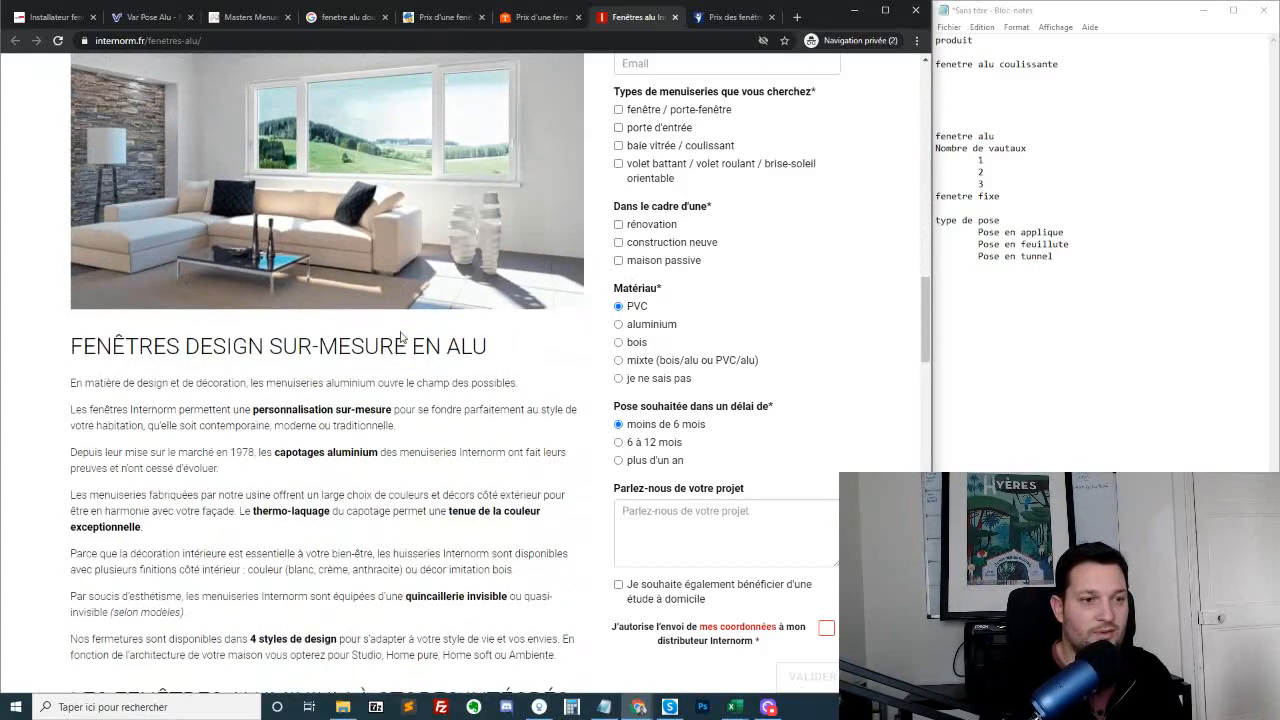
left_click_drag(489, 346, 69, 349)
left_click(450, 347)
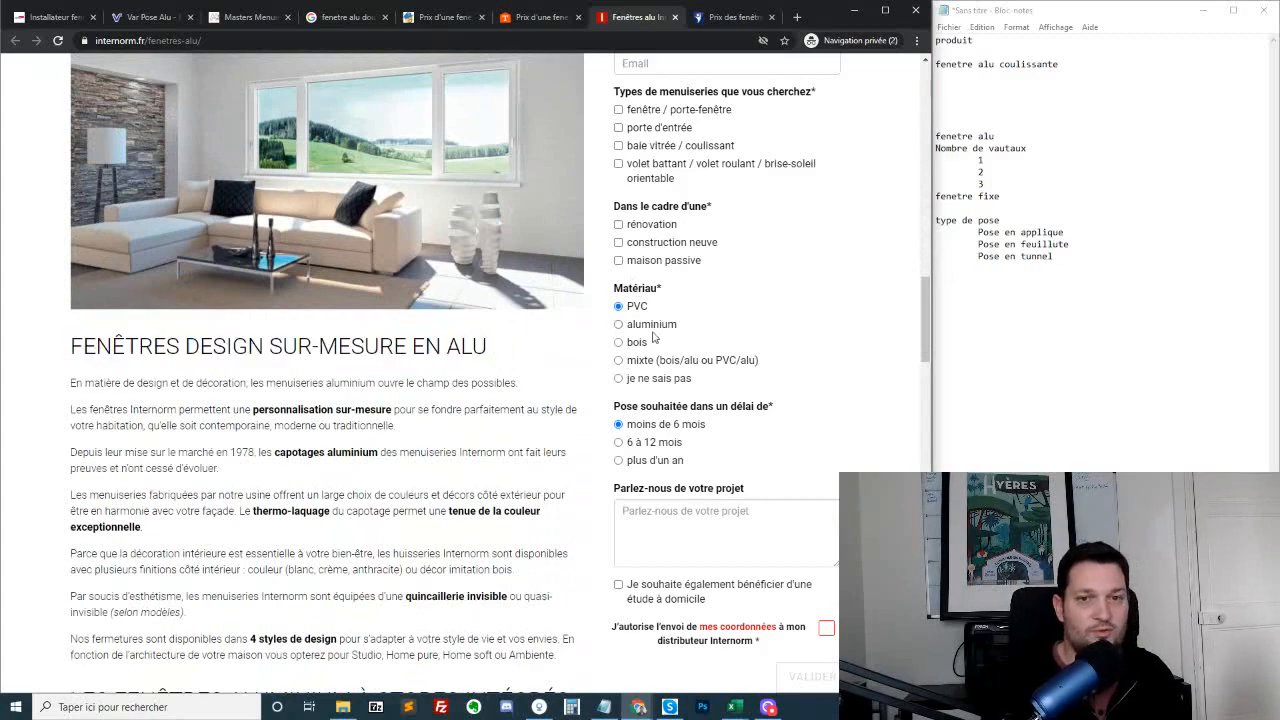
scroll(655, 338, "down", 2)
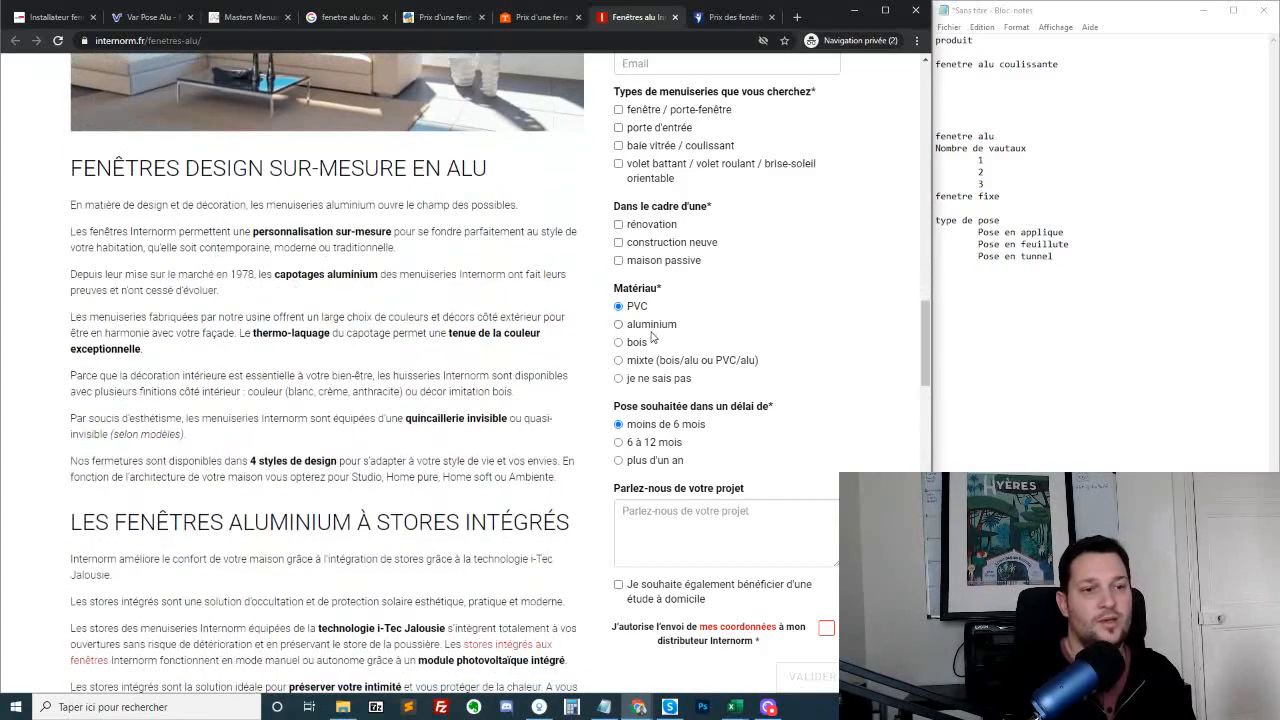
Add the lines "fenetre sur mesure" and "fenetre design" to the note below the installation types
left_click(1016, 350)
type("fenetre")
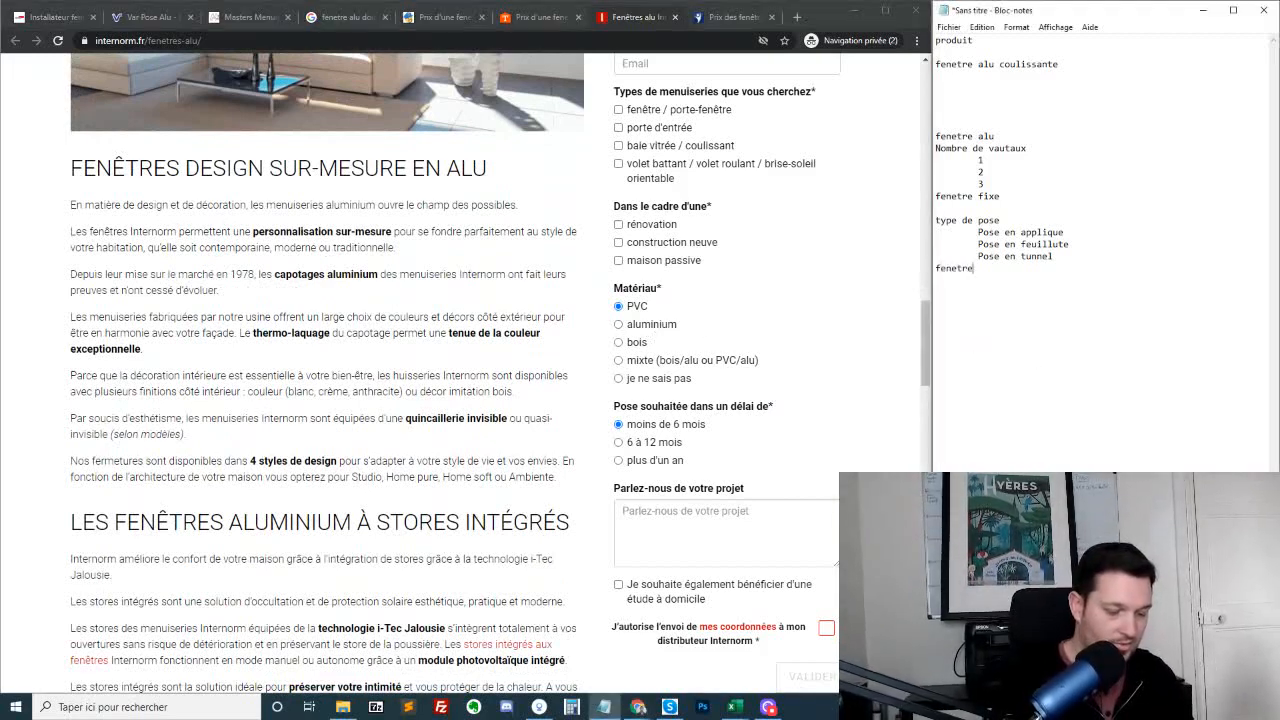
type(" sur mesure")
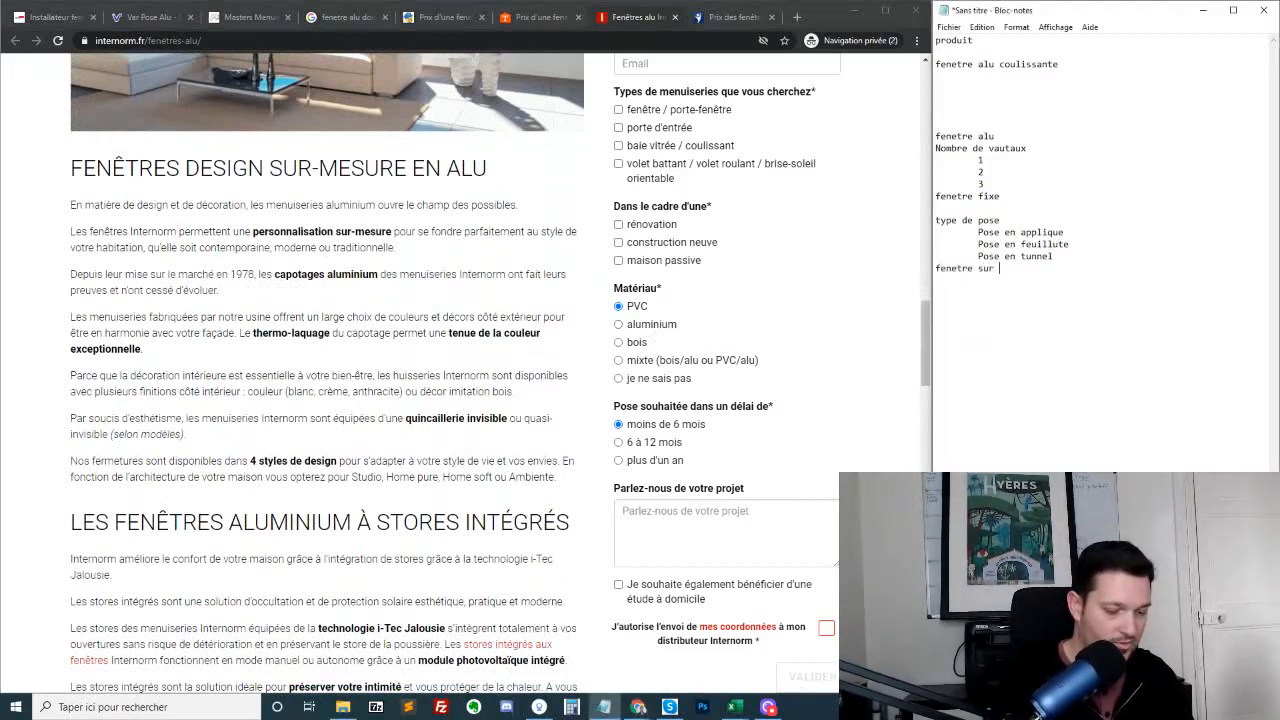
key("Return")
type("fenetr")
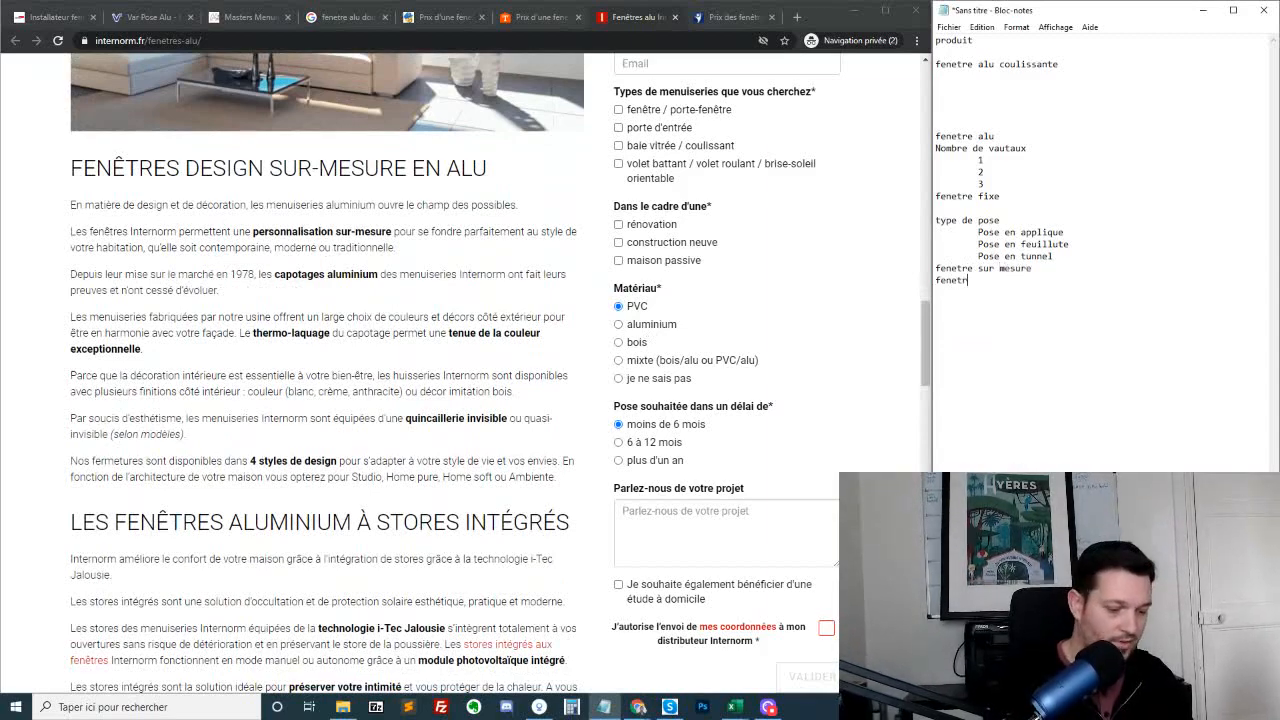
type("e design")
key("Return")
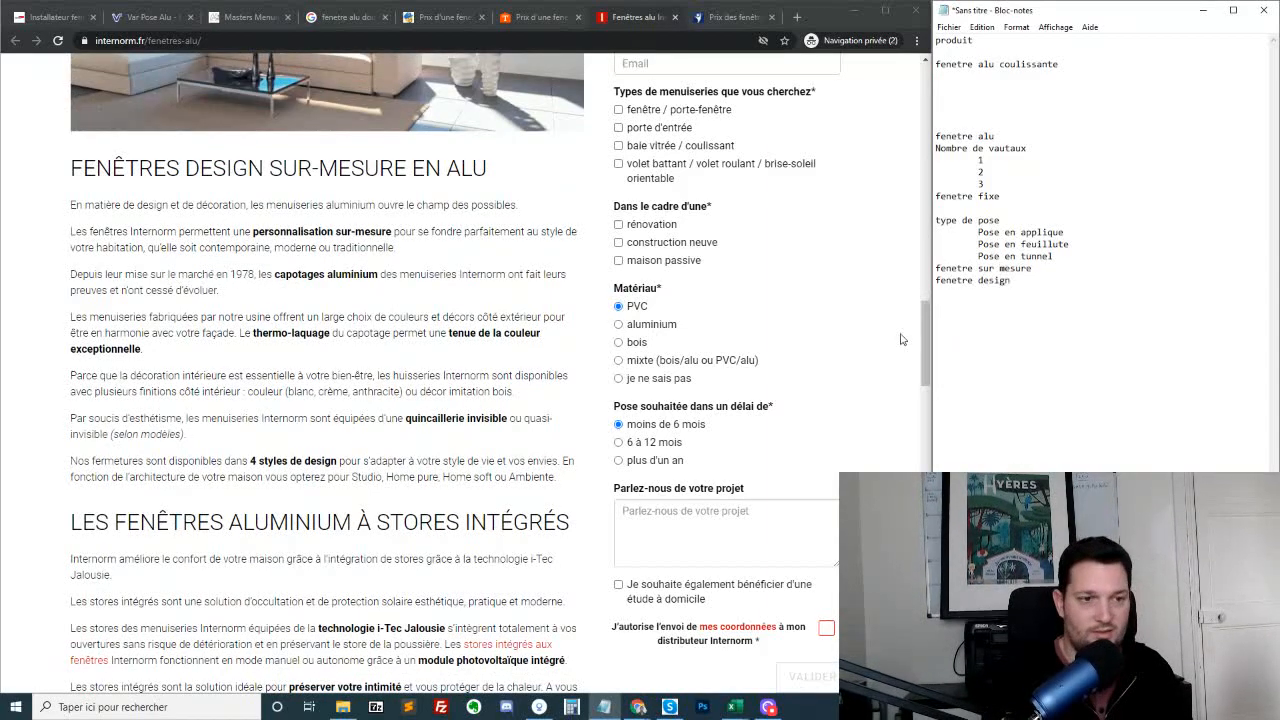
Copy "thermo-laquage" from the Internorm design section into the note, two blank lines below "fenetre design"
scroll(266, 410, "down", 2)
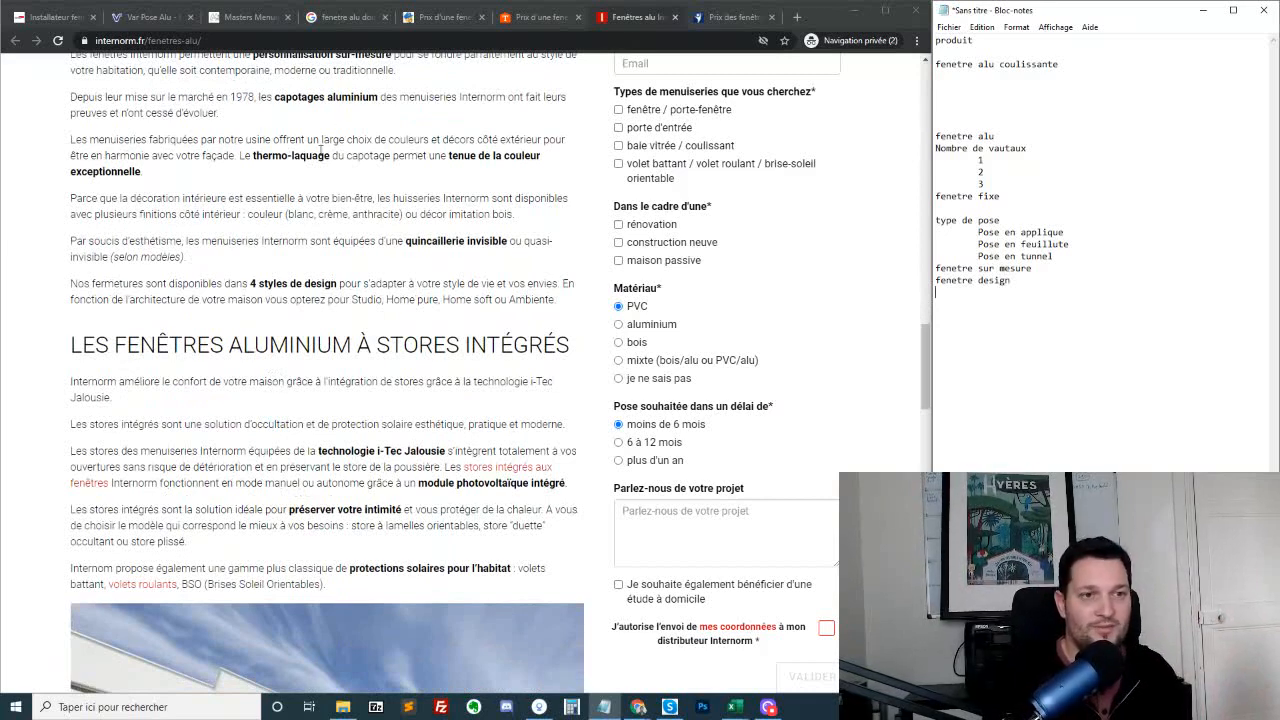
double_click(283, 152)
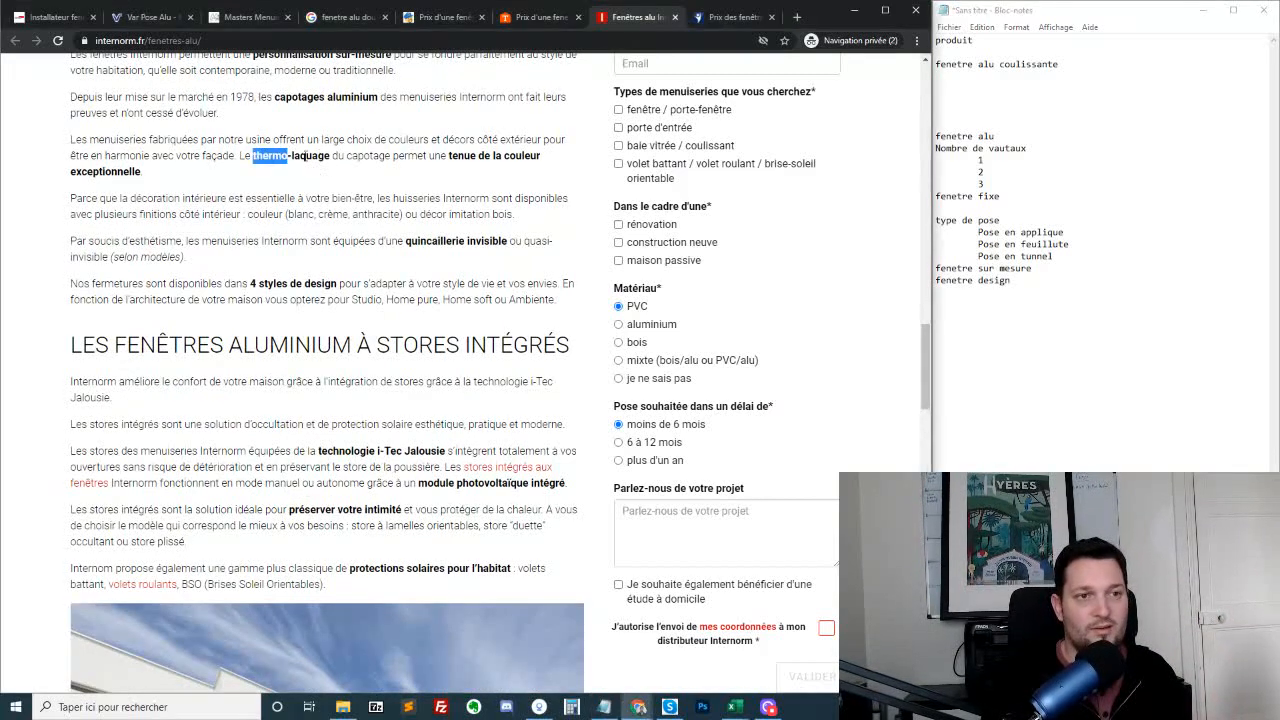
left_click_drag(283, 152, 328, 155)
key("ctrl+c")
left_click(1040, 318)
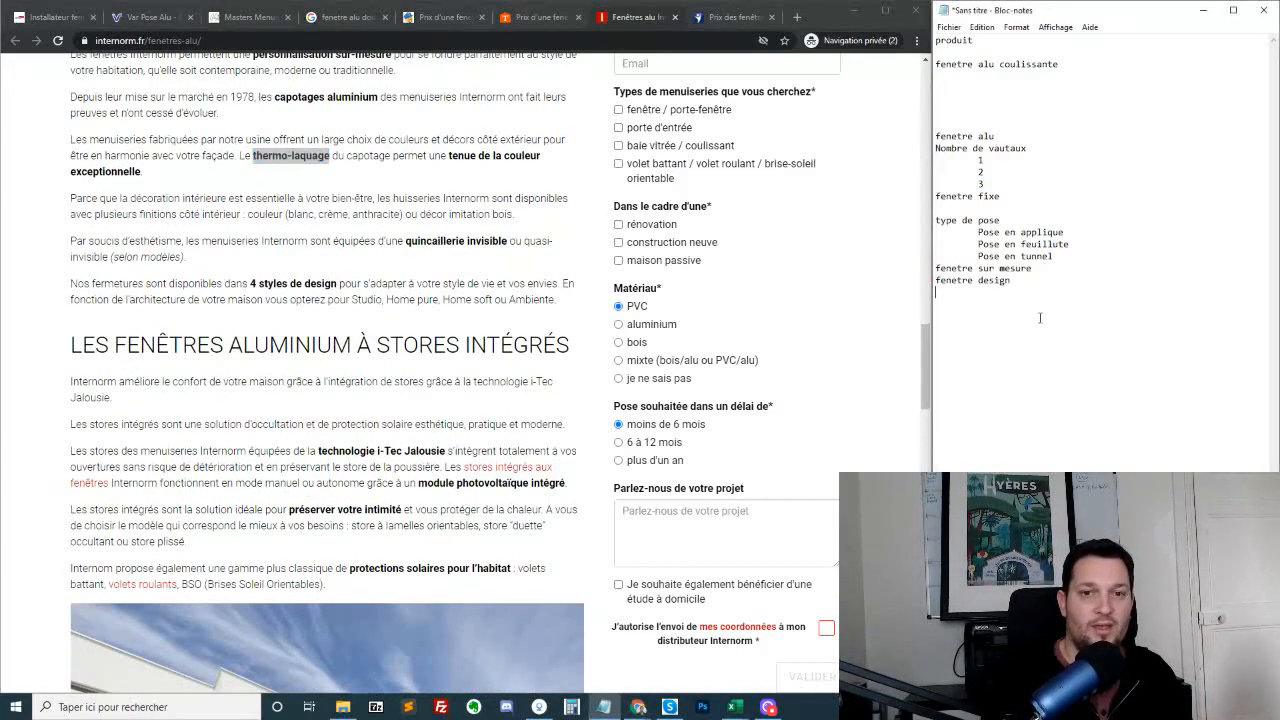
key("ctrl+v")
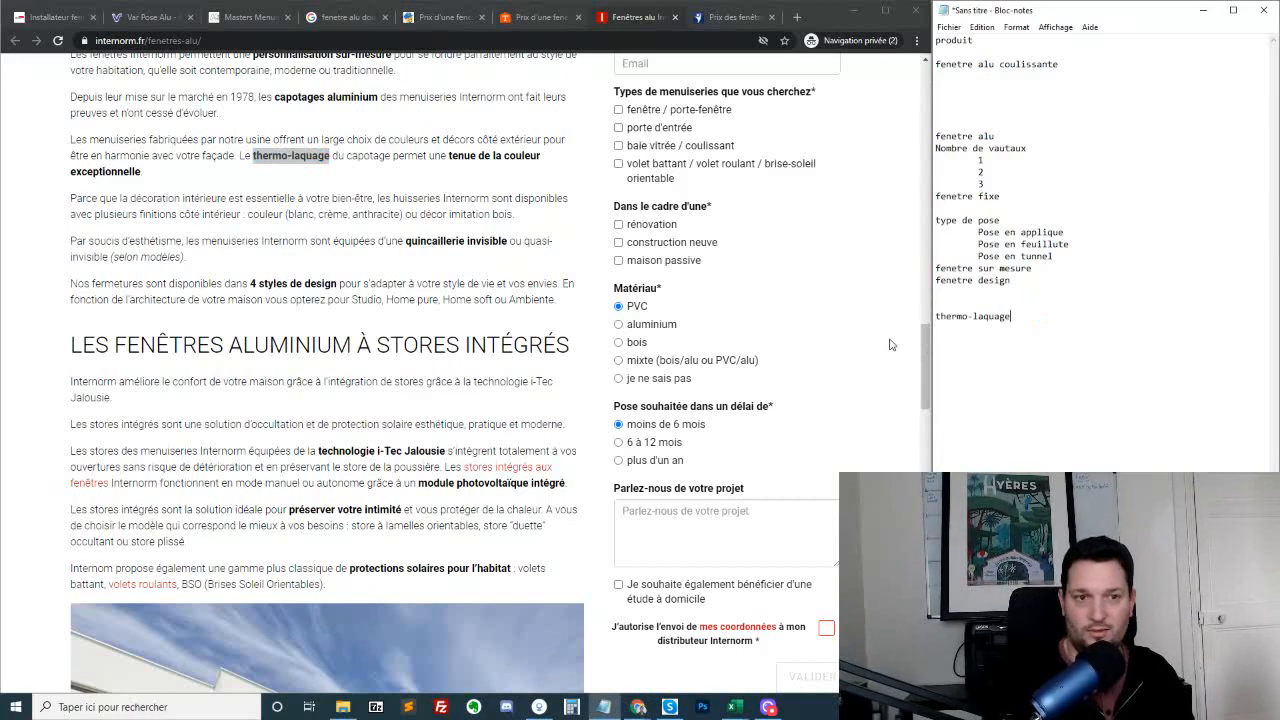
Review the rest of the Internorm page, including the list of factors that determine an aluminium window's price
left_click(489, 331)
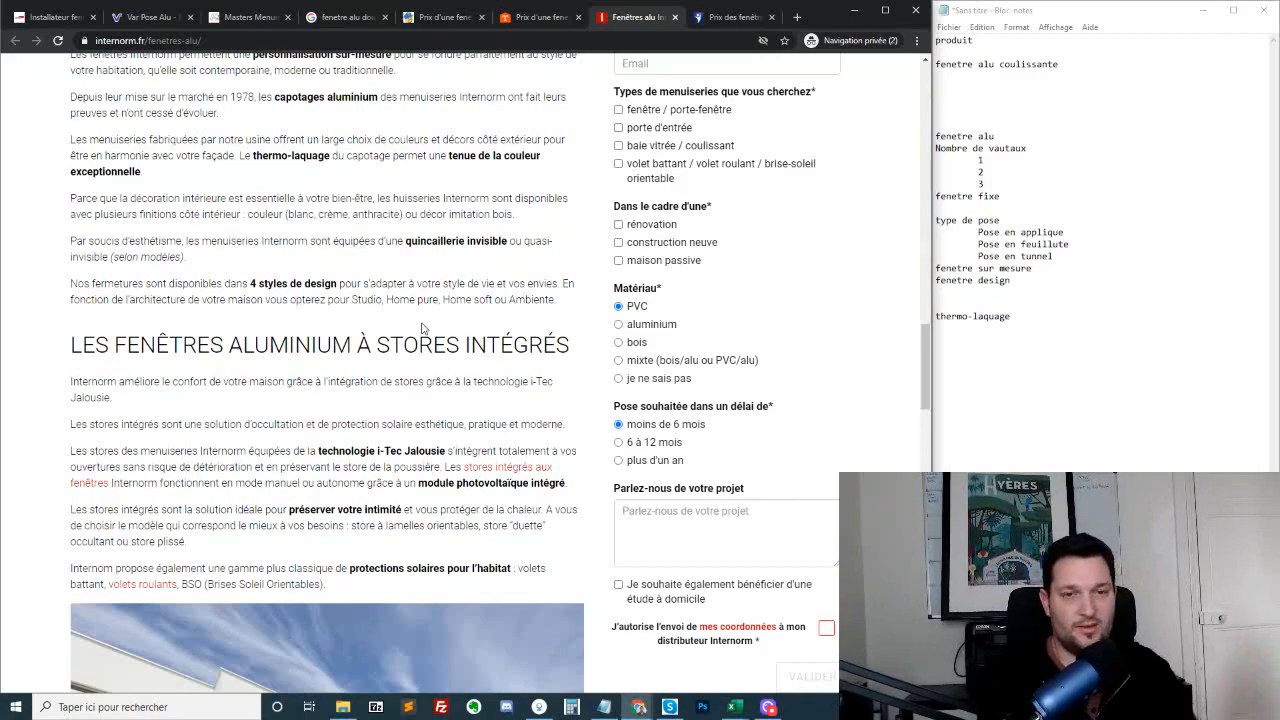
scroll(368, 258, "down", 10)
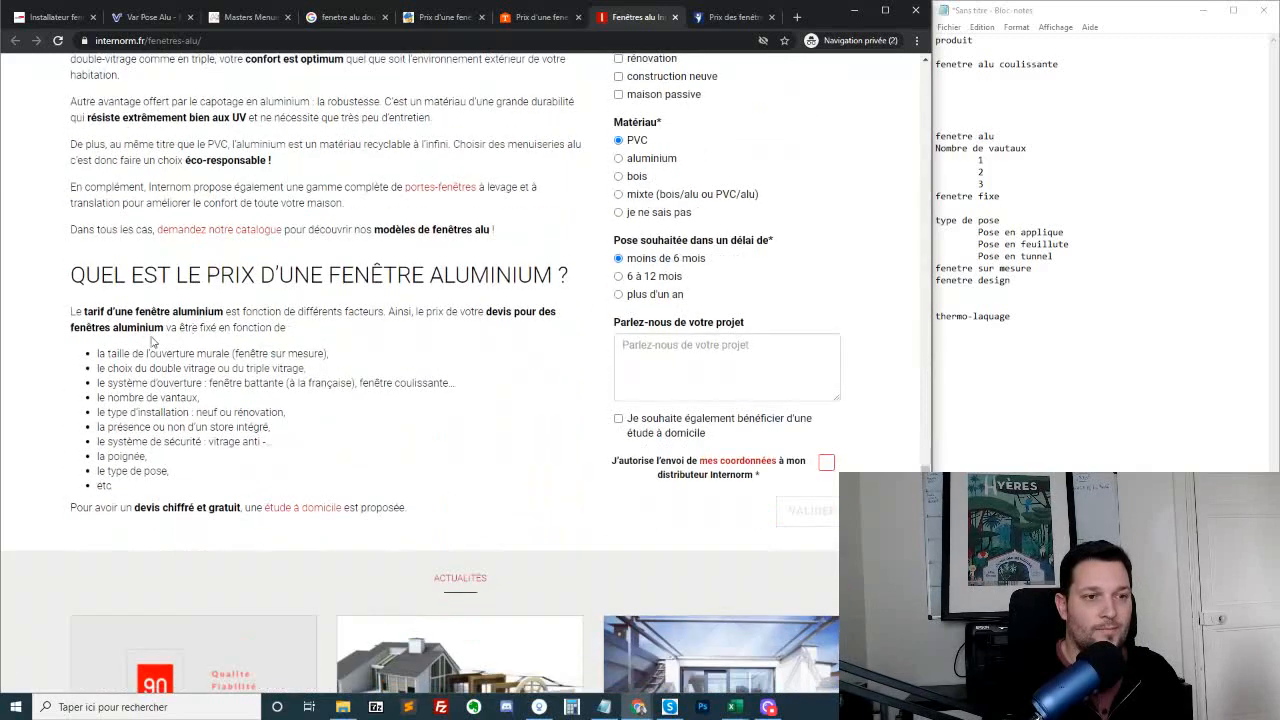
left_click_drag(134, 280, 517, 490)
scroll(790, 322, "up", 5)
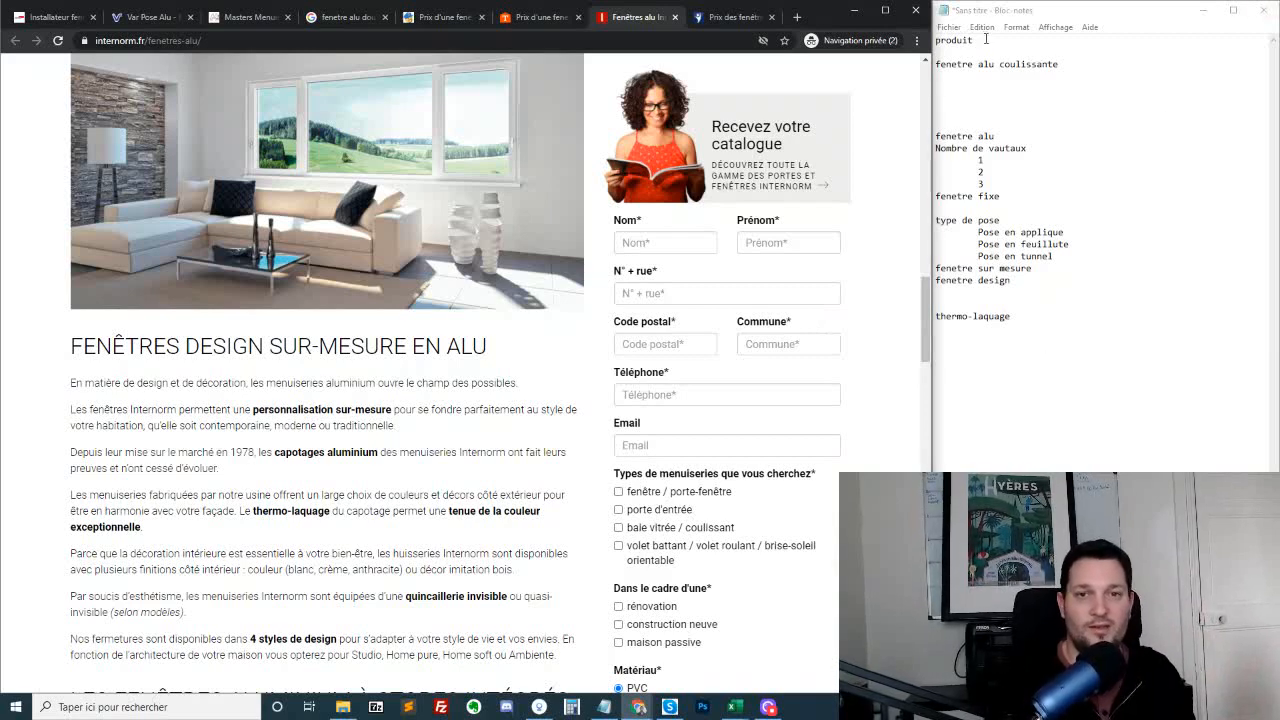
Open the Downloads folder in File Explorer, move its window to the other screen, and return to the note
left_click(1000, 377)
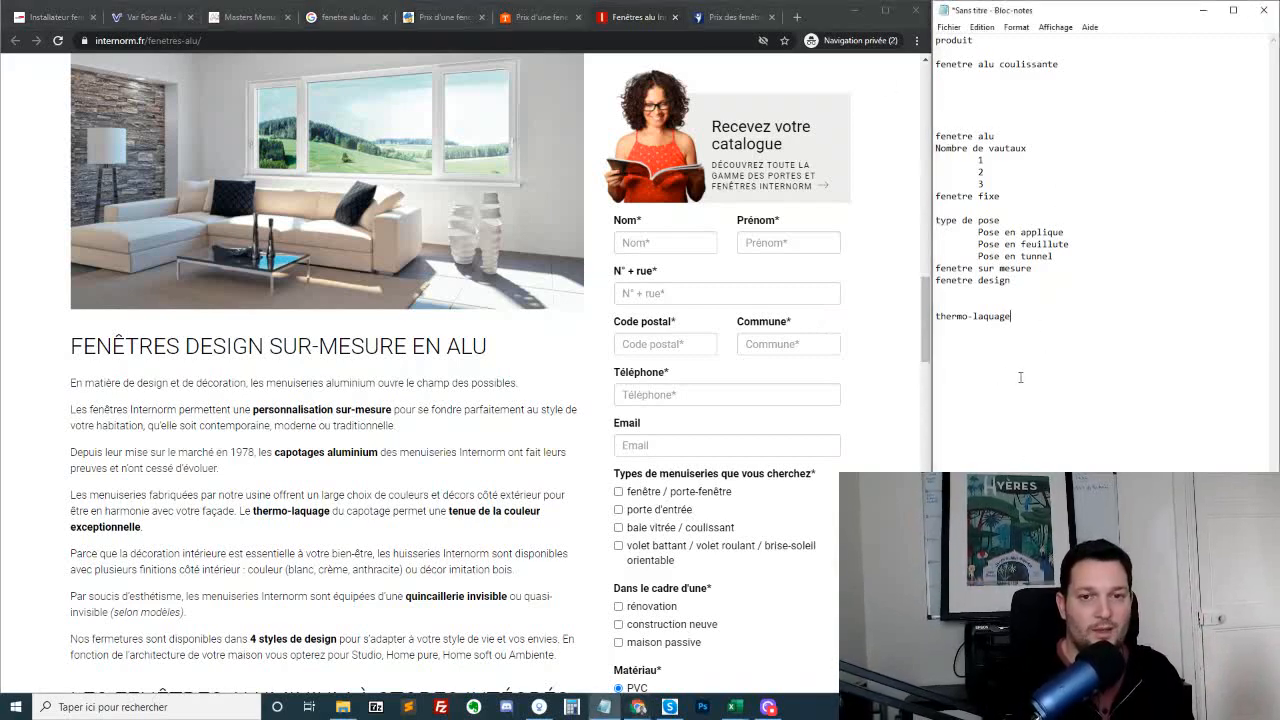
left_click(343, 707)
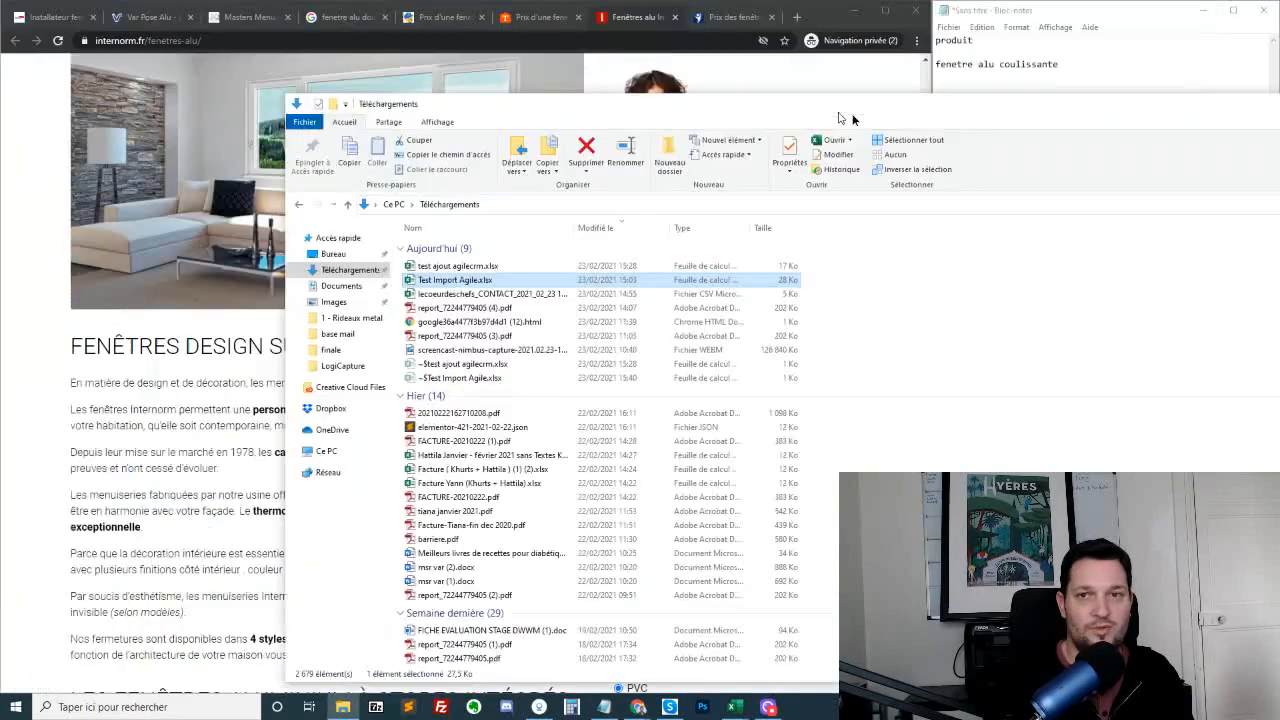
left_click_drag(552, 16, 0, 52)
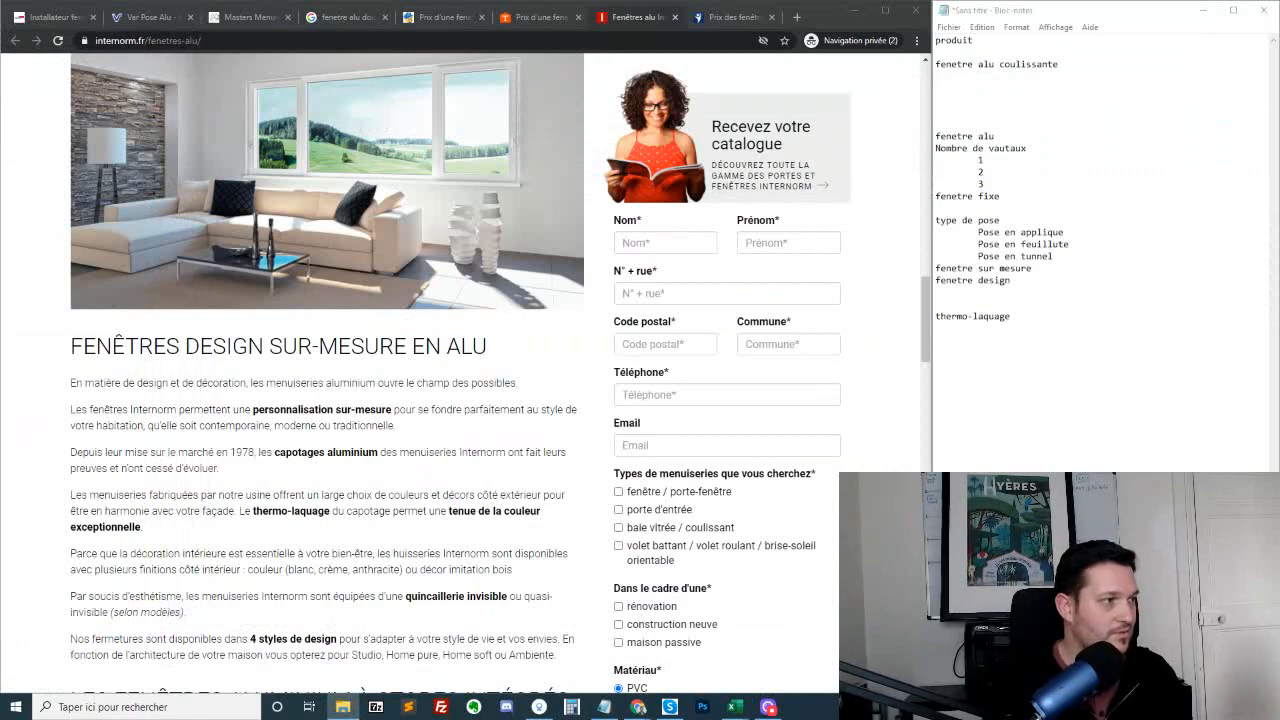
left_click(1074, 337)
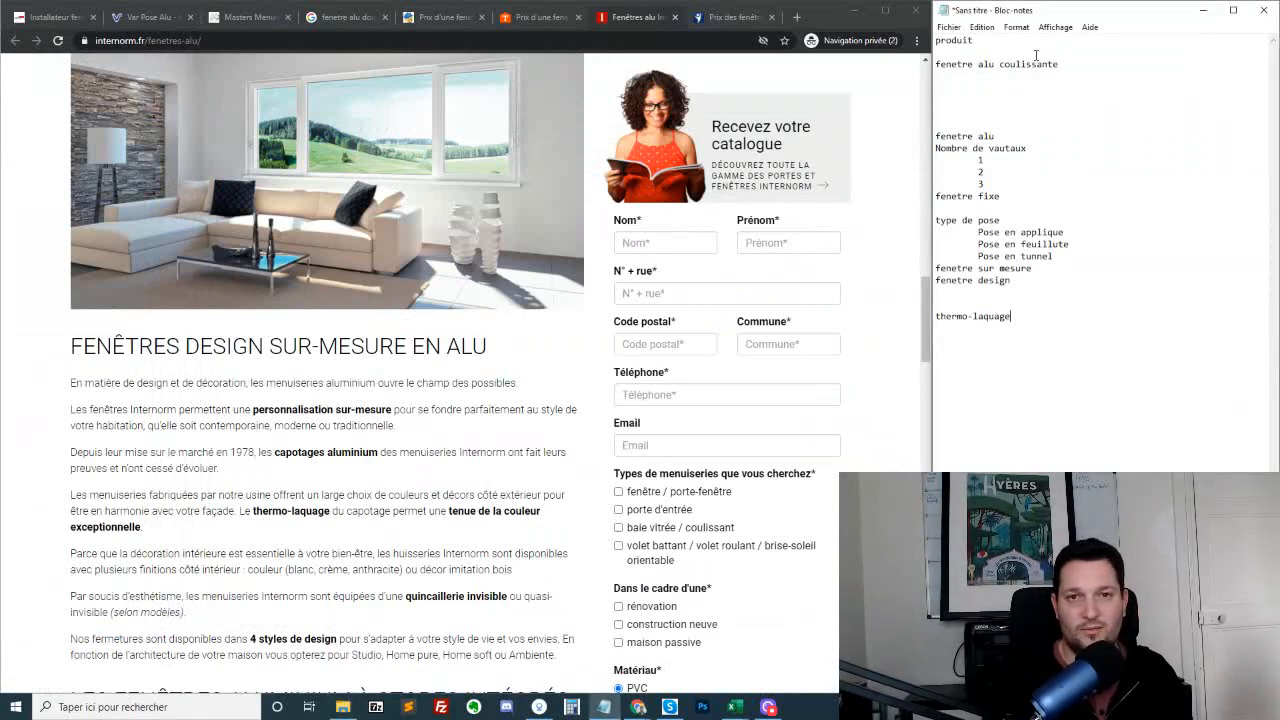
Review the collected topics in the note, highlighting the whole text and then the block starting at "fenetre alu"
key("ctrl+a")
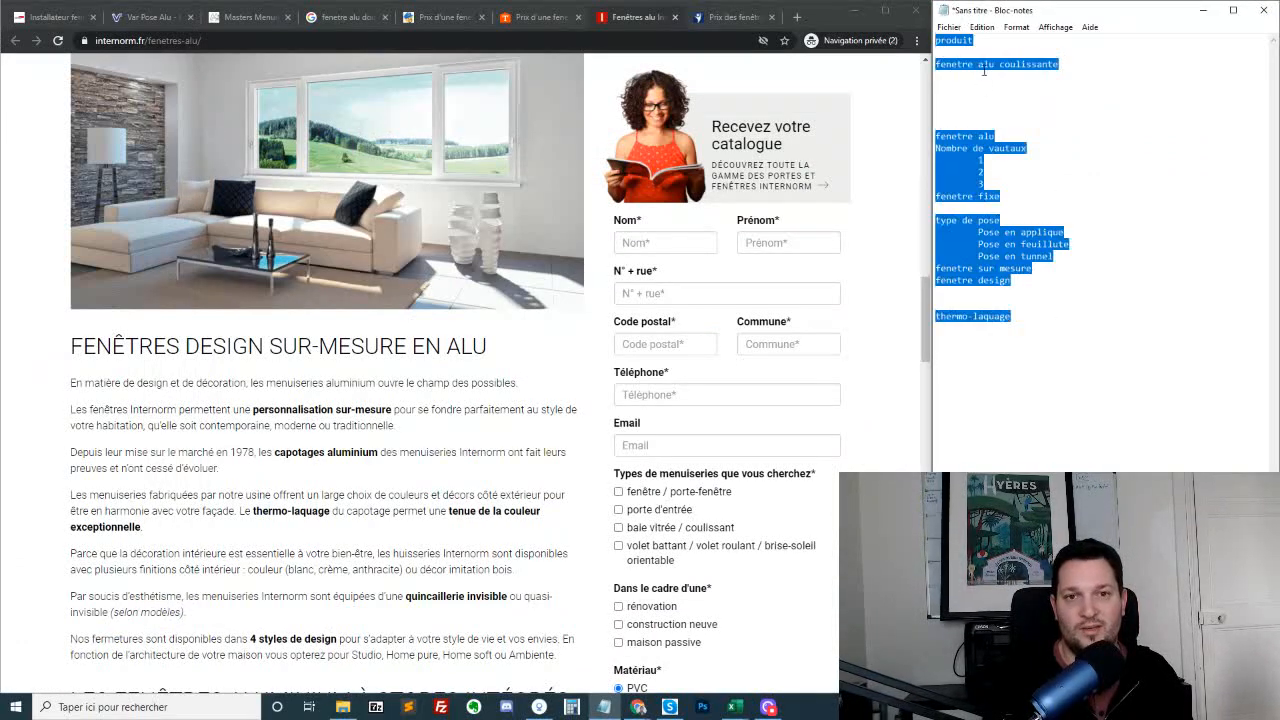
left_click(979, 172)
left_click_drag(962, 135, 1086, 184)
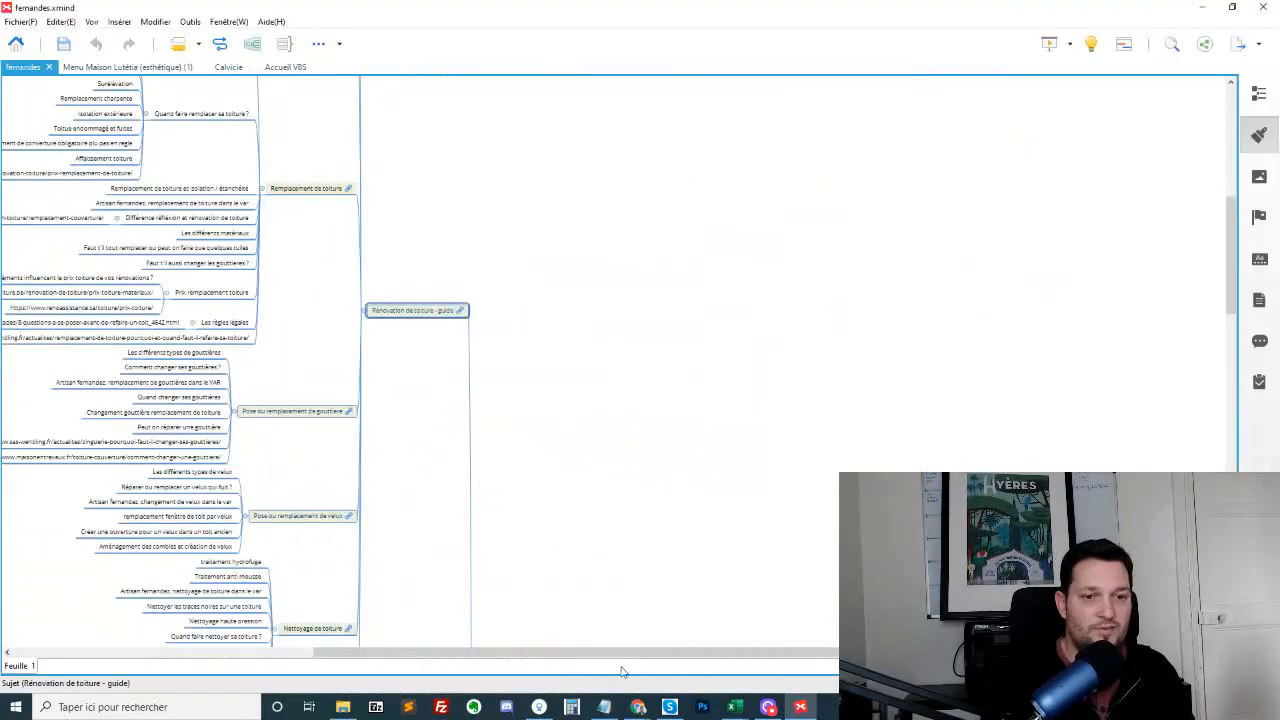
In the XMind roofing map, look over the "Rénovation de toiture - guide" topic and its branches up to "Les différents types de toitures"
left_click_drag(621, 655, 600, 655)
scroll(535, 315, "up", 2)
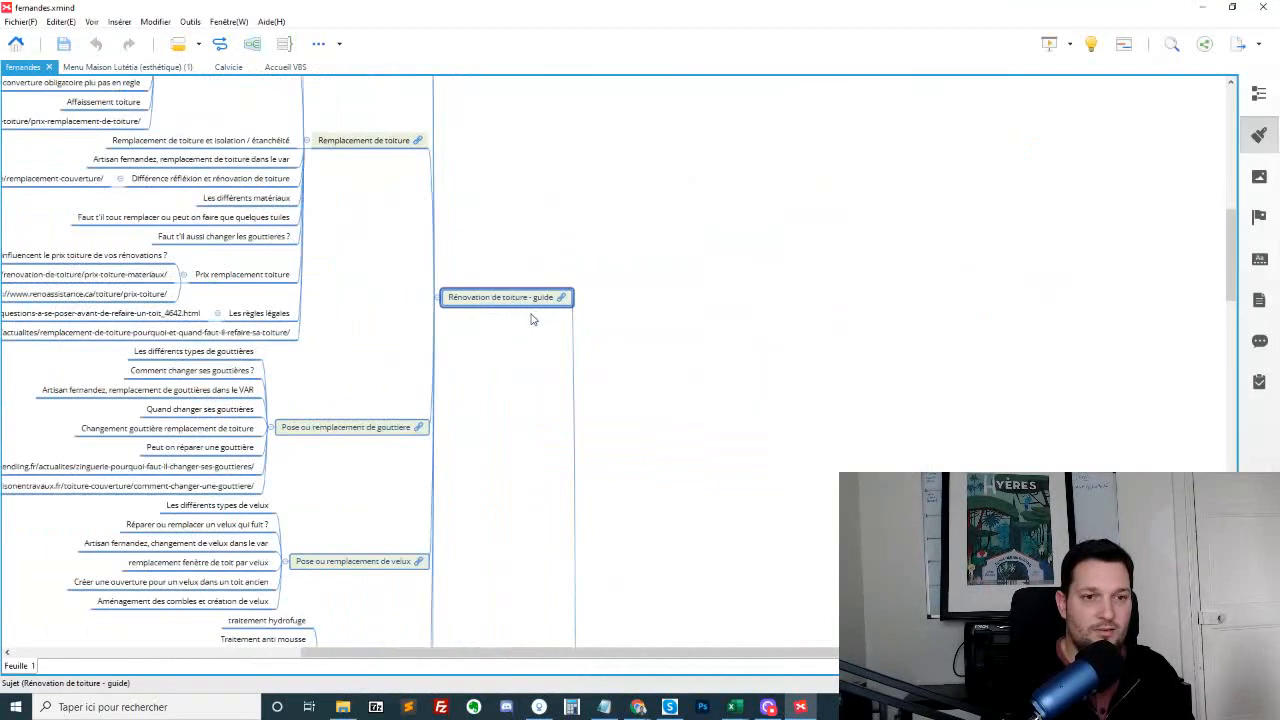
scroll(515, 320, "up", 2)
scroll(452, 260, "down", 2)
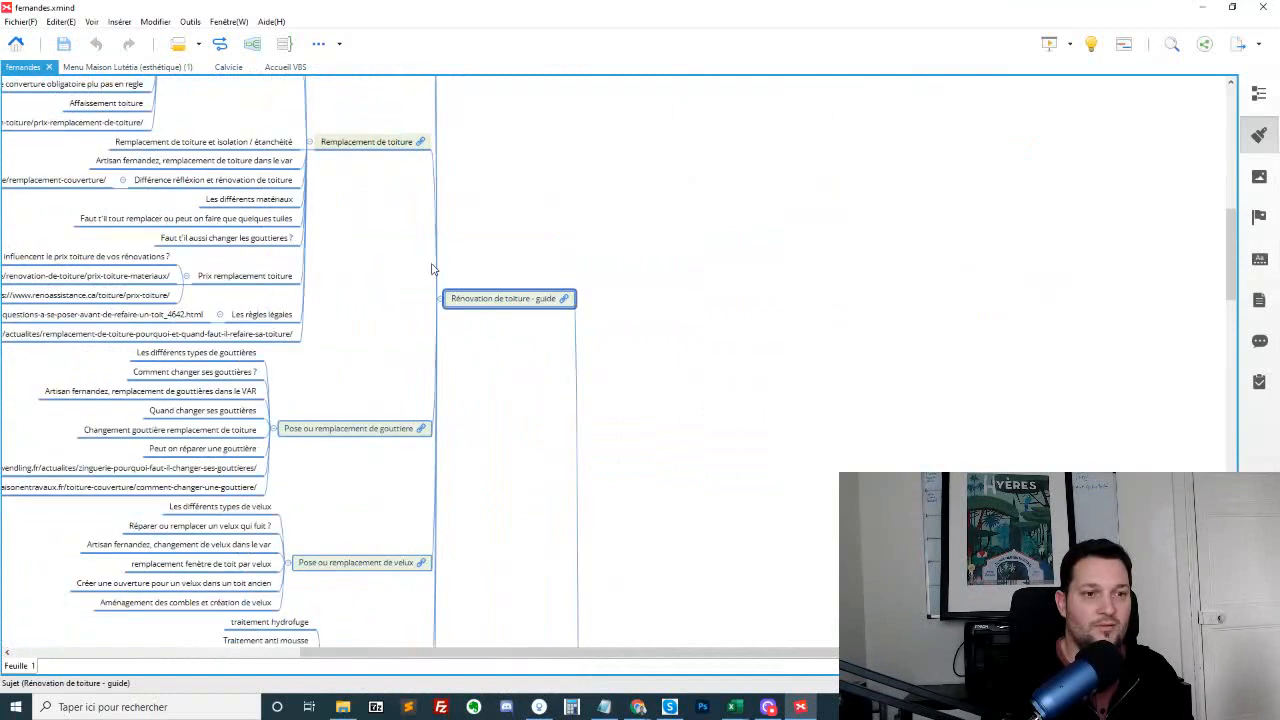
left_click_drag(500, 172, 607, 364)
scroll(600, 370, "up", 6)
scroll(491, 349, "down", 4)
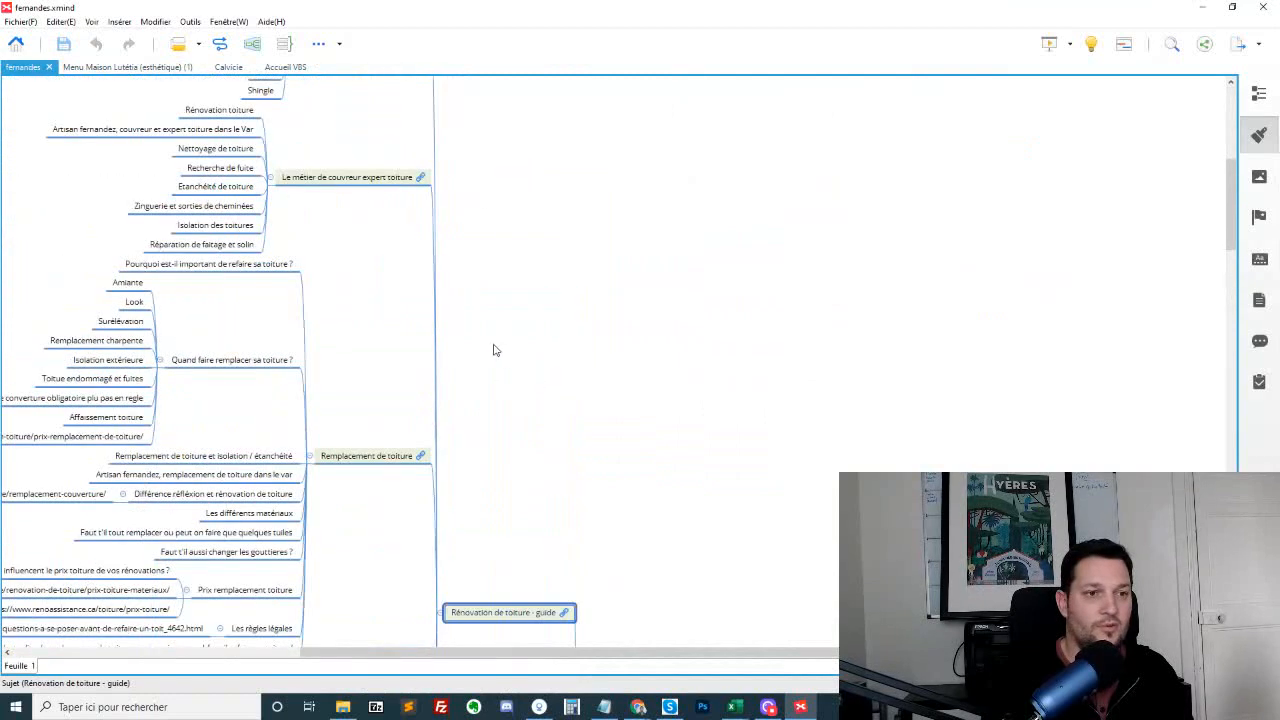
scroll(491, 349, "up", 4)
left_click_drag(522, 653, 488, 653)
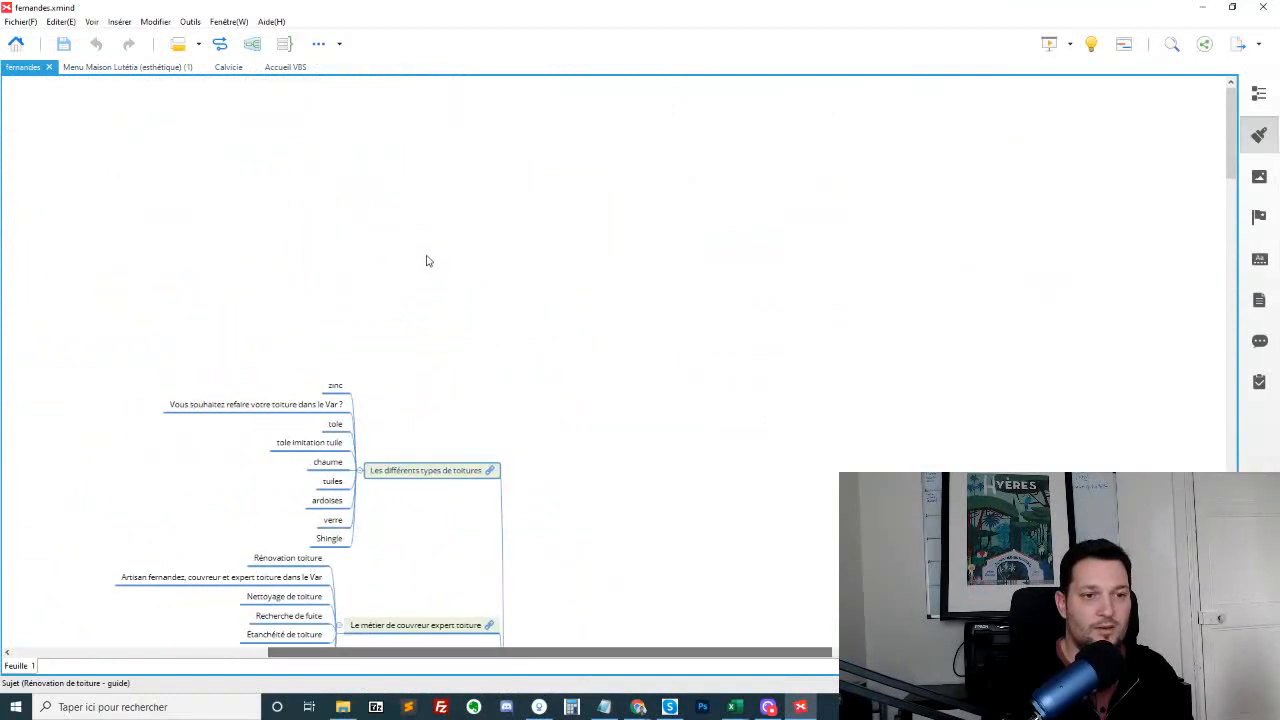
Examine the subtopics of "Les différents types de toitures" and "Le métier de couvreur expert toiture"
scroll(427, 260, "down", 3)
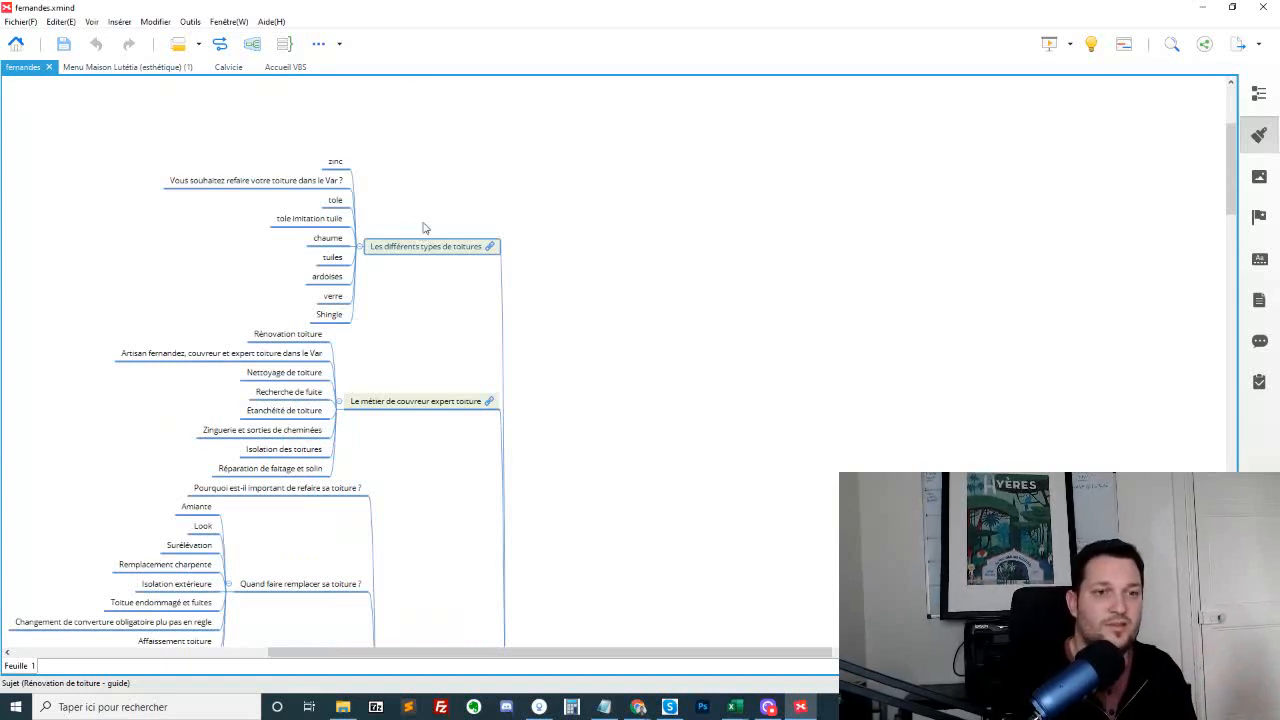
left_click(425, 240)
left_click_drag(301, 137, 417, 424)
scroll(390, 396, "down", 3)
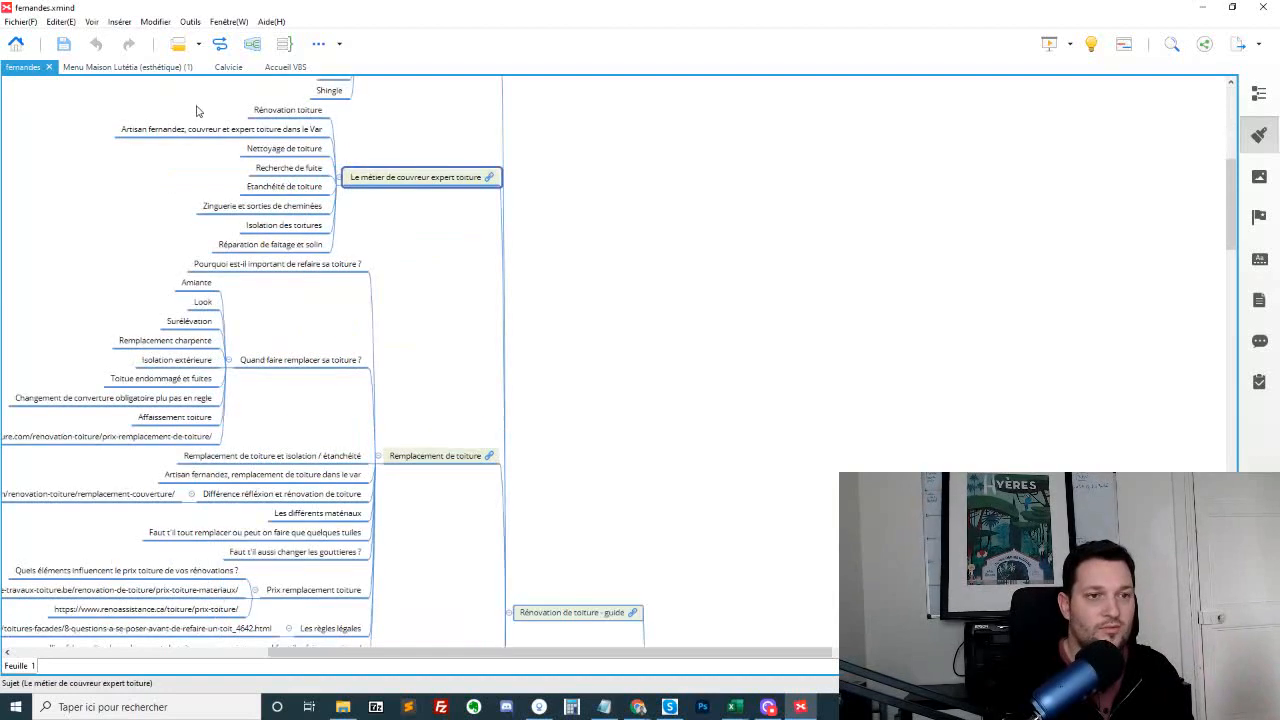
left_click_drag(232, 107, 308, 240)
scroll(451, 291, "down", 3)
Examine the subtopics of "Remplacement de toiture", including "Quand faire remplacer sa toiture ?" and "Faut t'il aussi changer les gouttieres ?"
left_click(436, 291)
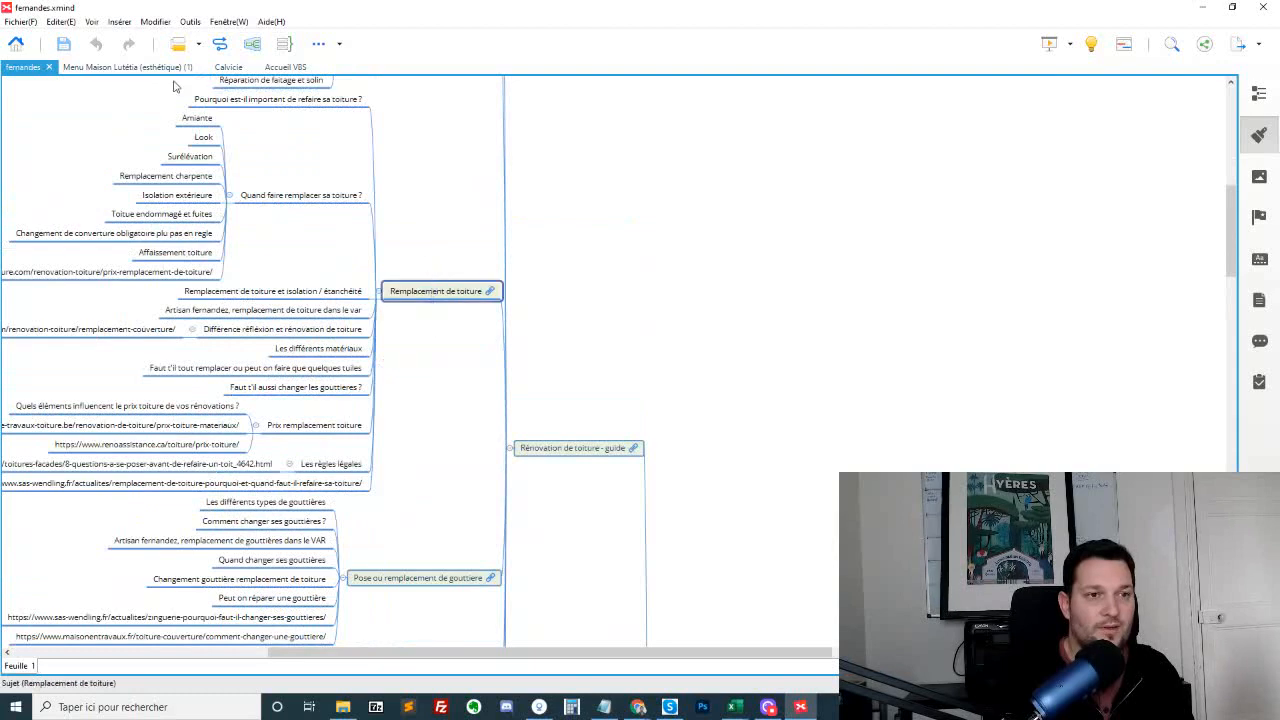
left_click_drag(225, 88, 340, 233)
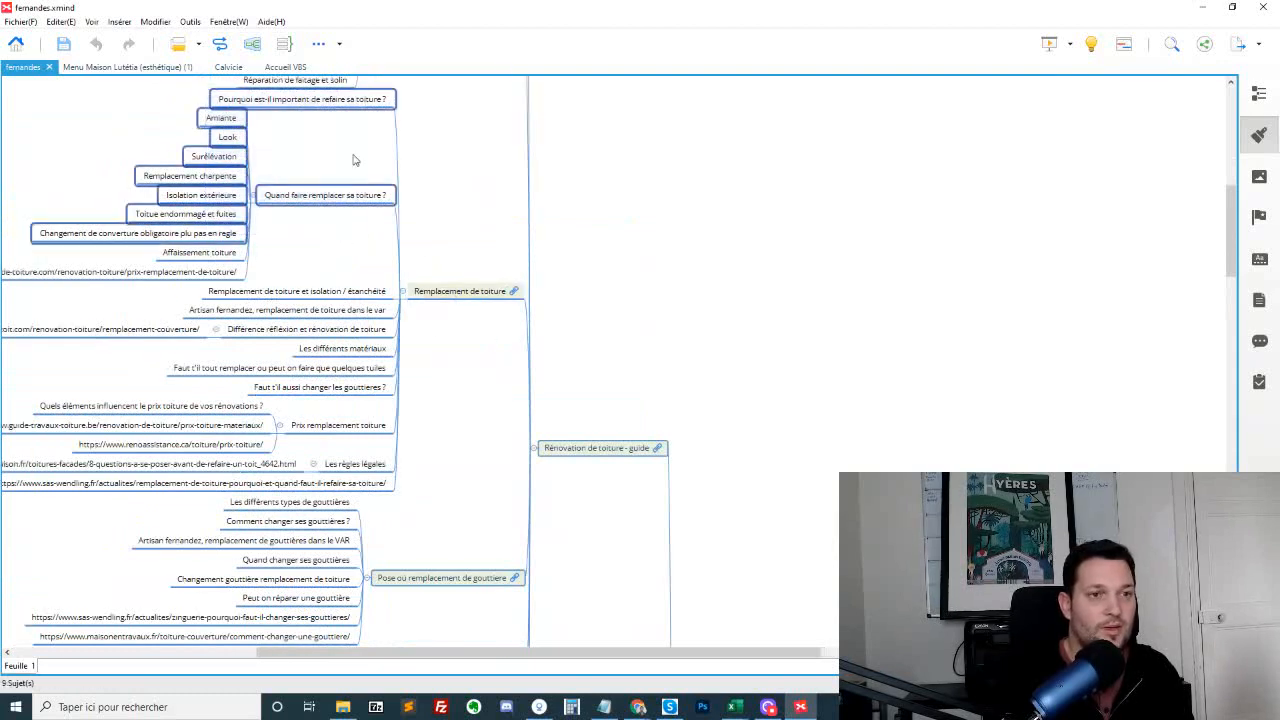
left_click_drag(393, 80, 360, 232)
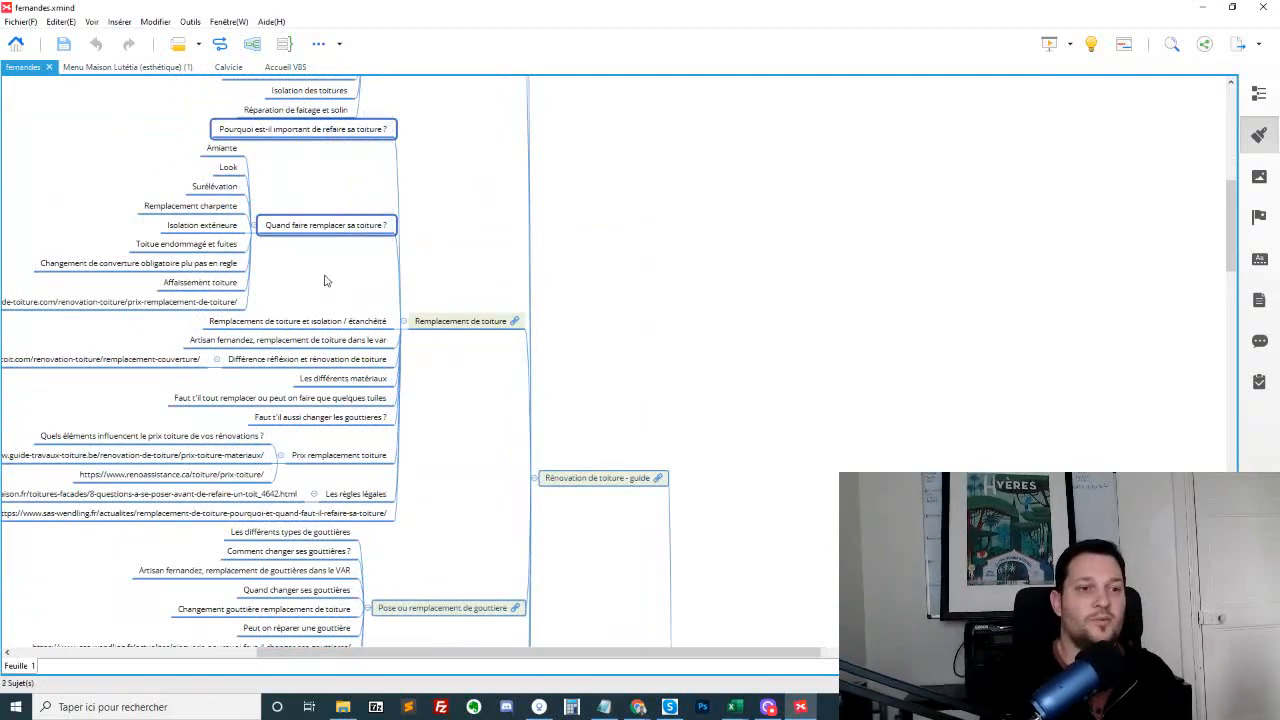
left_click(360, 417)
scroll(433, 396, "down", 3)
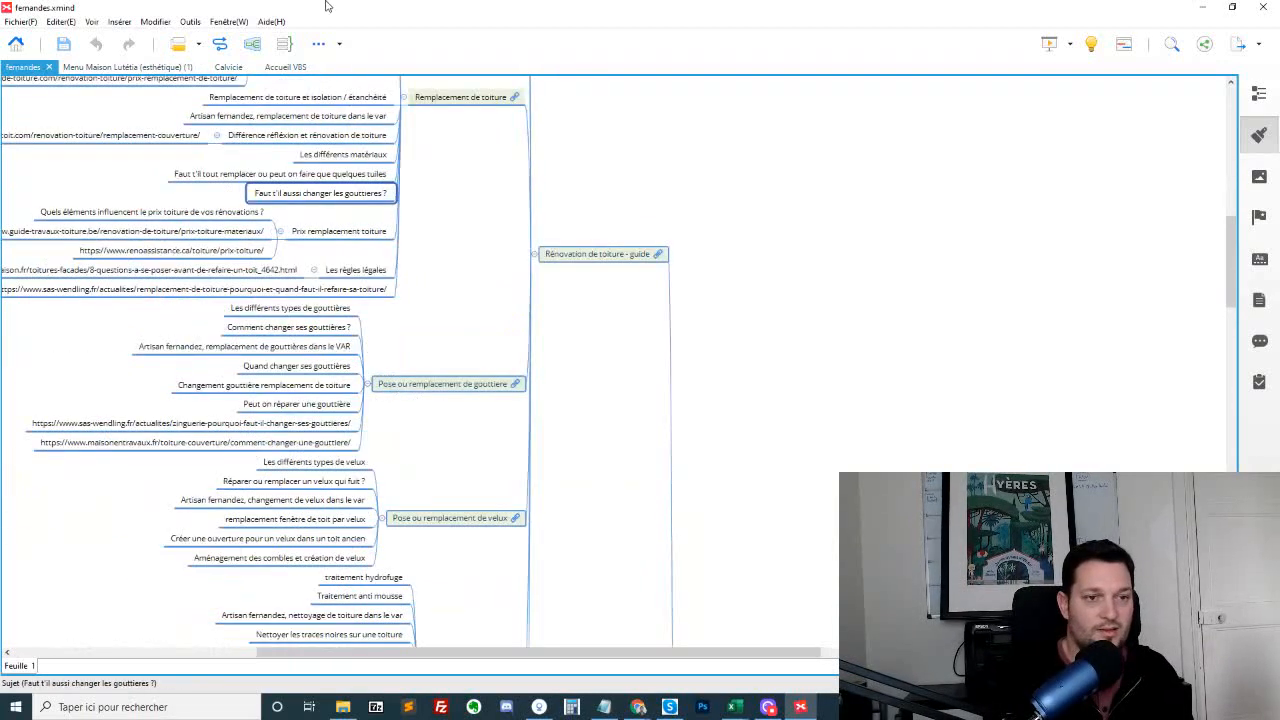
Examine the subtopics of "Pose ou remplacement de gouttiere" and select the "Pose ou remplacement de velux" topic
left_click(456, 383)
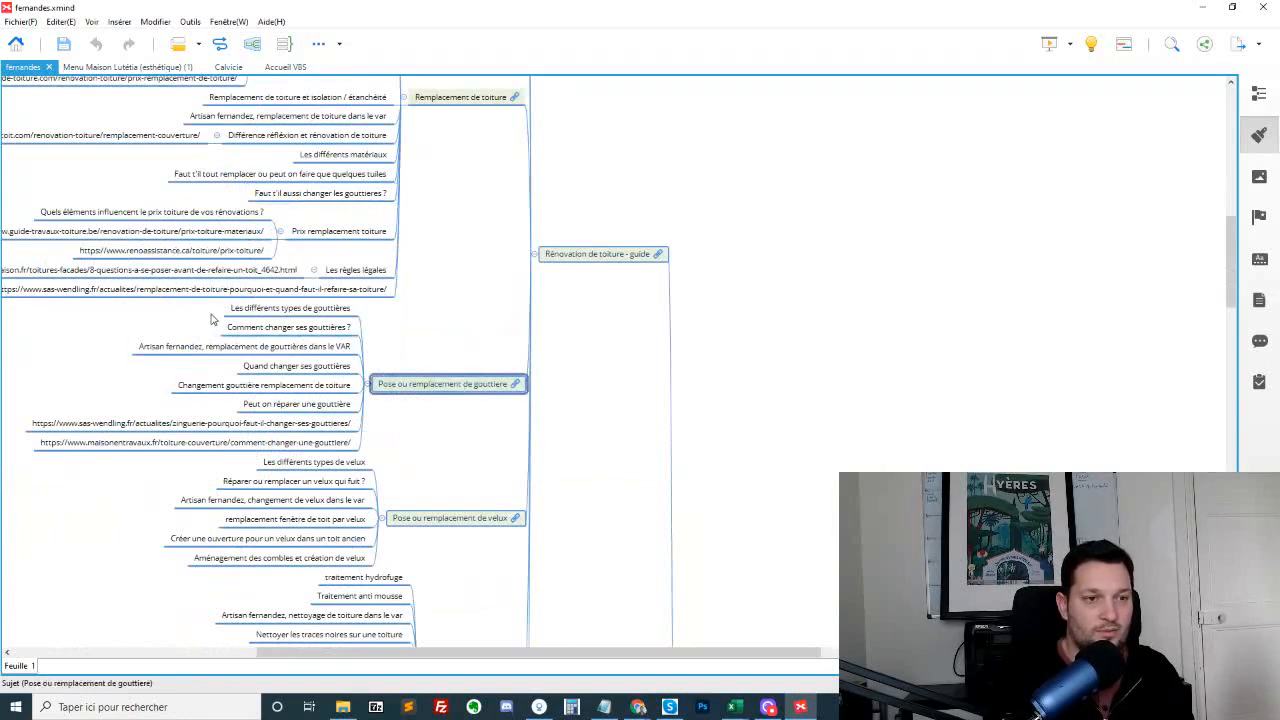
left_click_drag(285, 300, 367, 442)
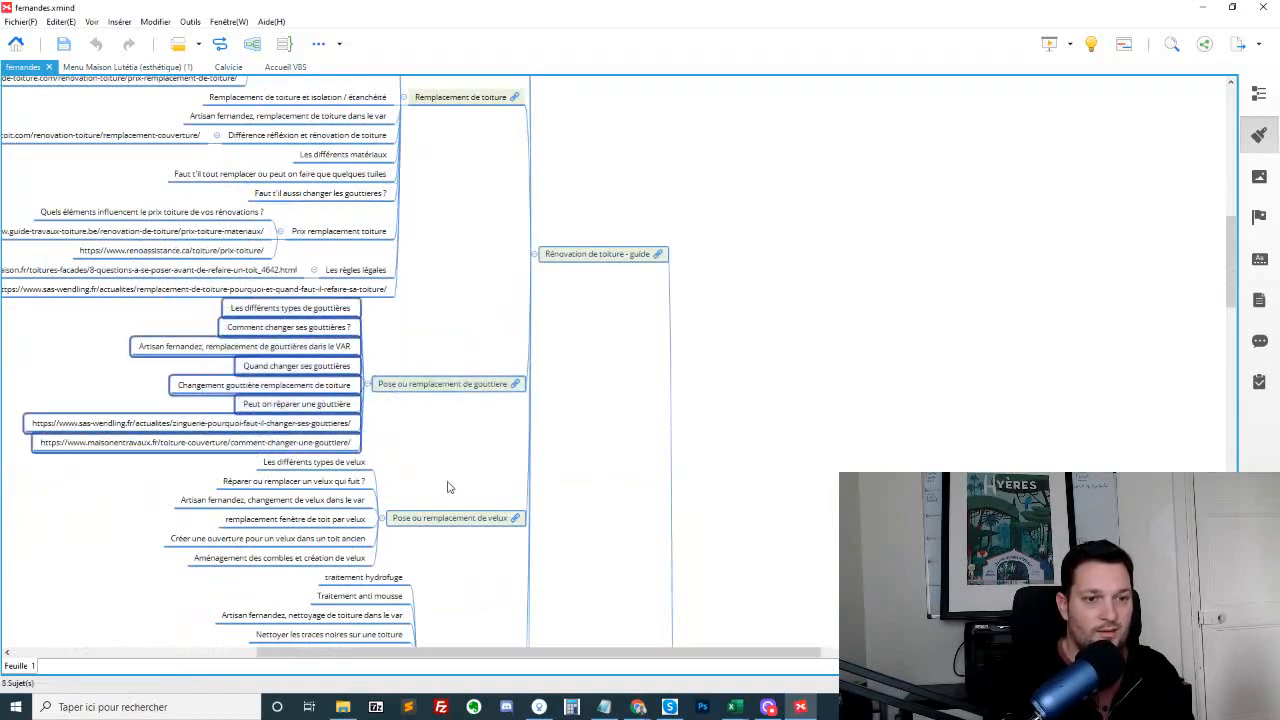
scroll(447, 484, "down", 3)
left_click(416, 293)
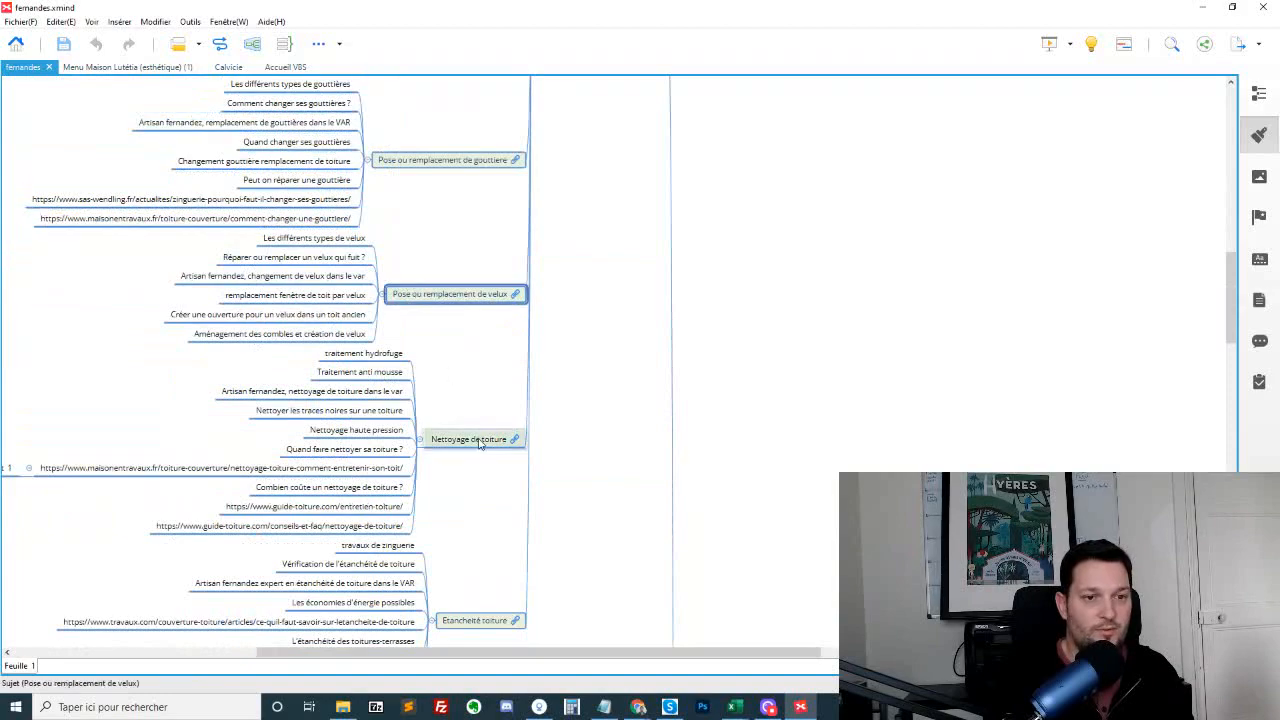
Look over the "Nettoyage de toiture" and "Etancheité toiture" topics and continue to the "Traitement de charpente - guide" branch
left_click(480, 442)
scroll(606, 520, "up", 2)
scroll(488, 450, "down", 2)
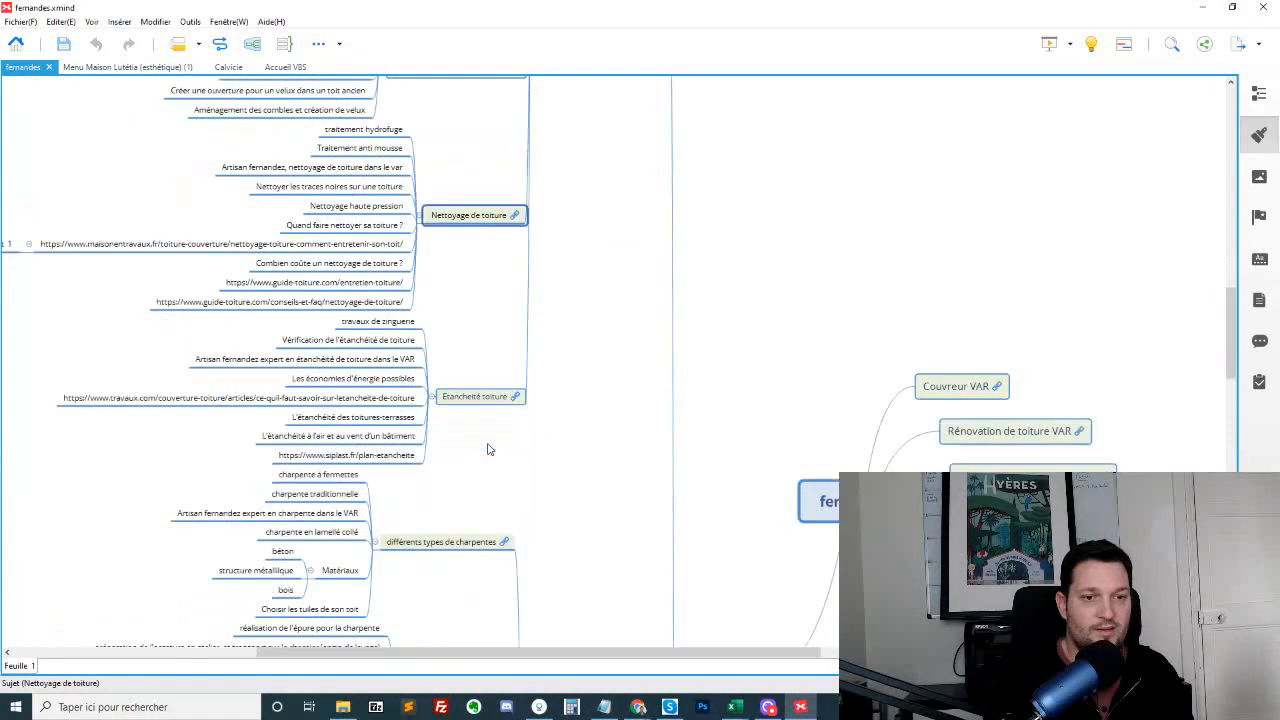
scroll(482, 435, "down", 2)
scroll(578, 343, "down", 3)
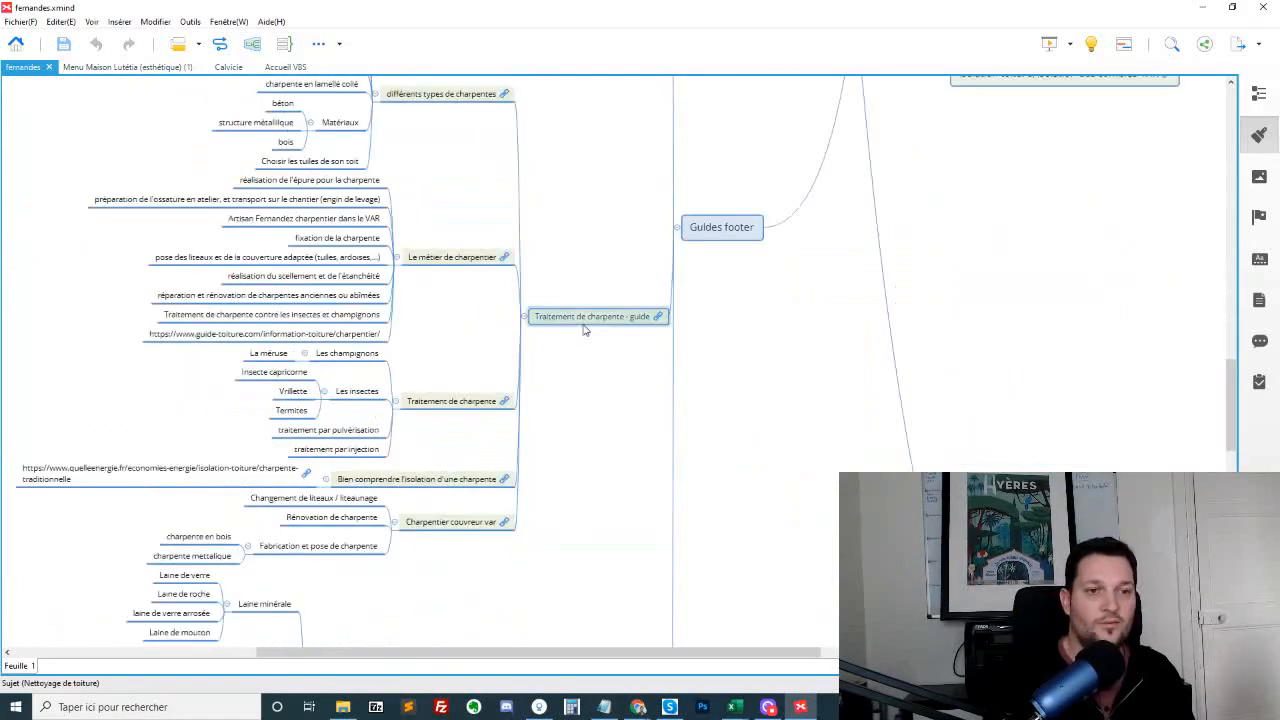
Return to the "Rénovation de toiture - guide" topic and relate it to its first subpage, "Les différents types de toitures"
scroll(586, 330, "up", 8)
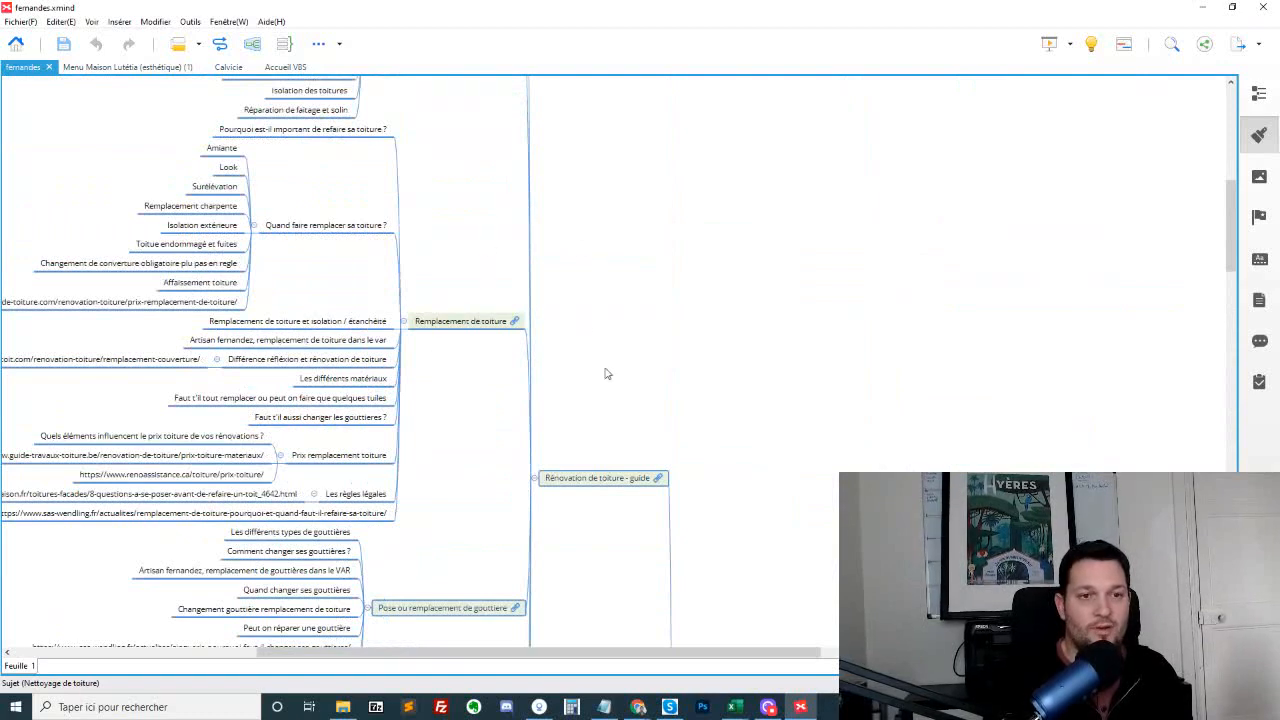
scroll(608, 472, "down", 3)
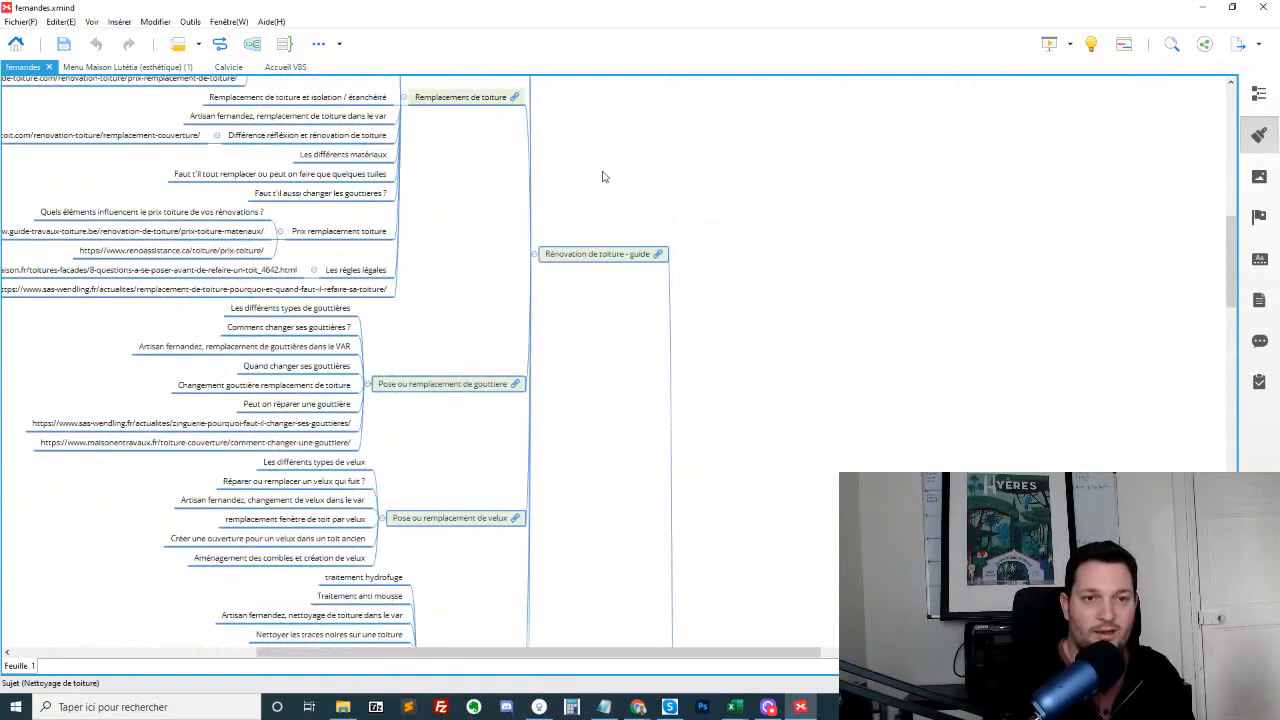
left_click(612, 258)
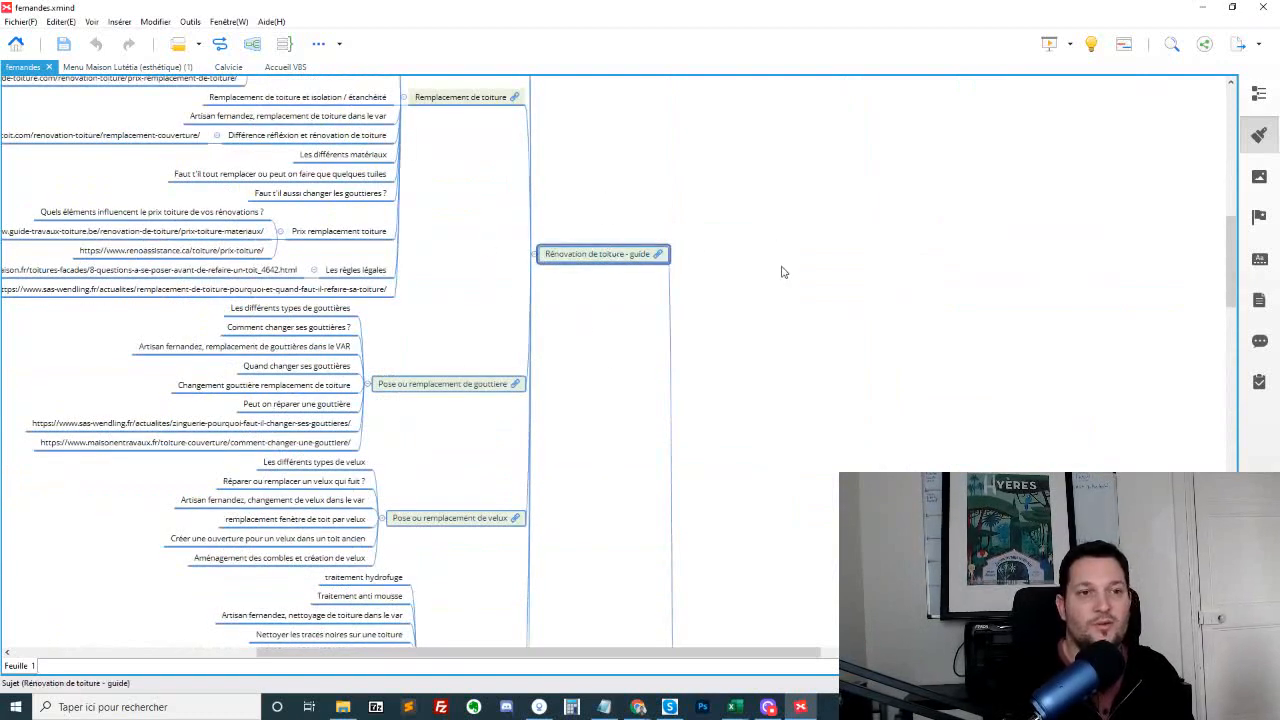
scroll(780, 290, "up", 6)
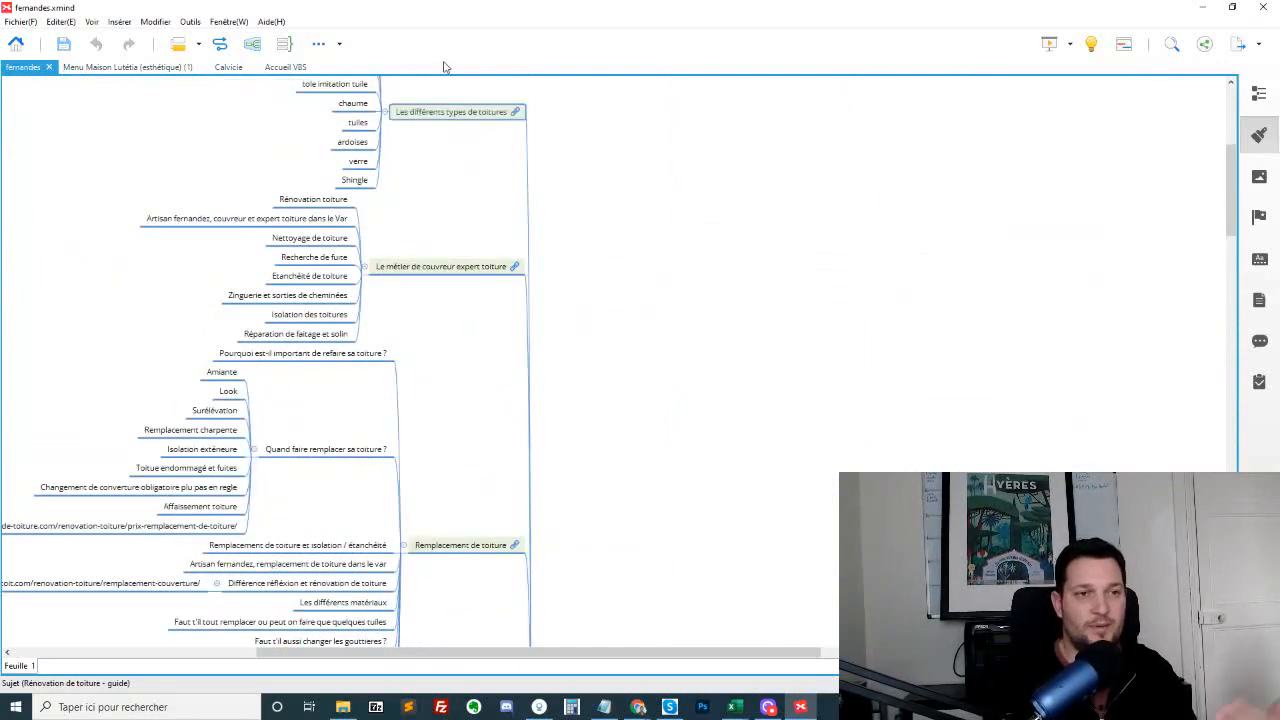
scroll(443, 197, "up", 3)
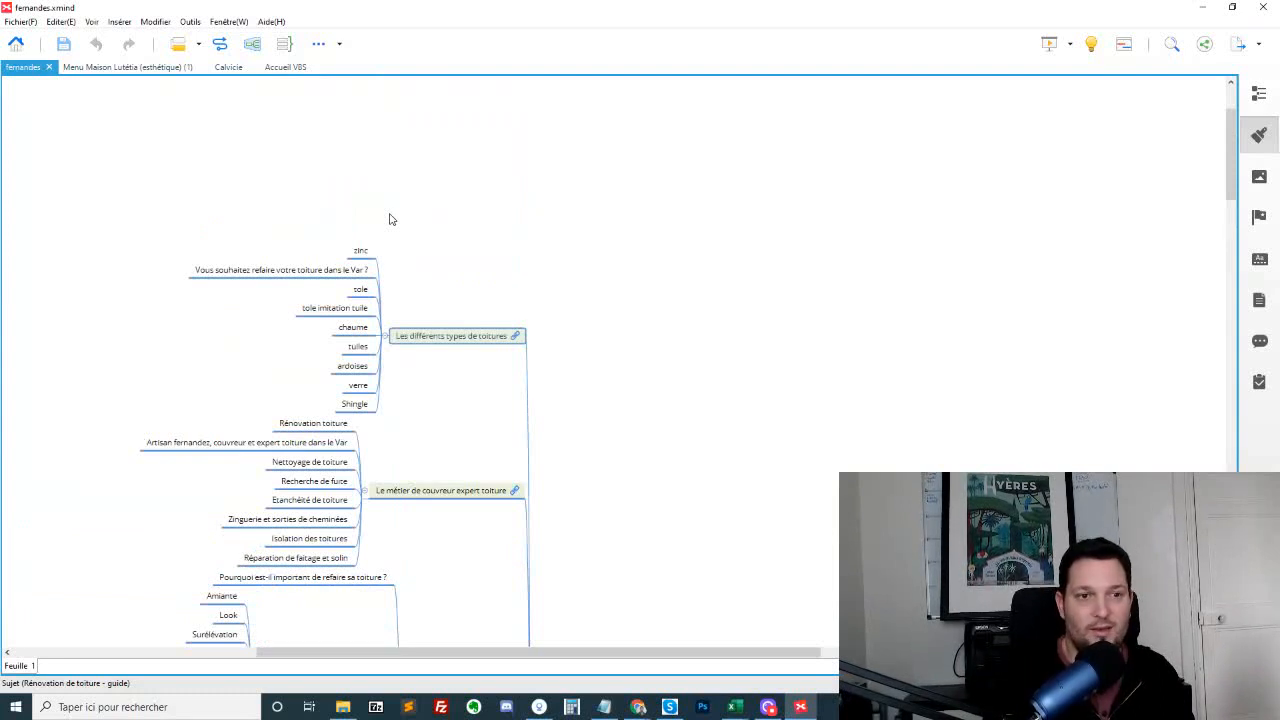
left_click(453, 339)
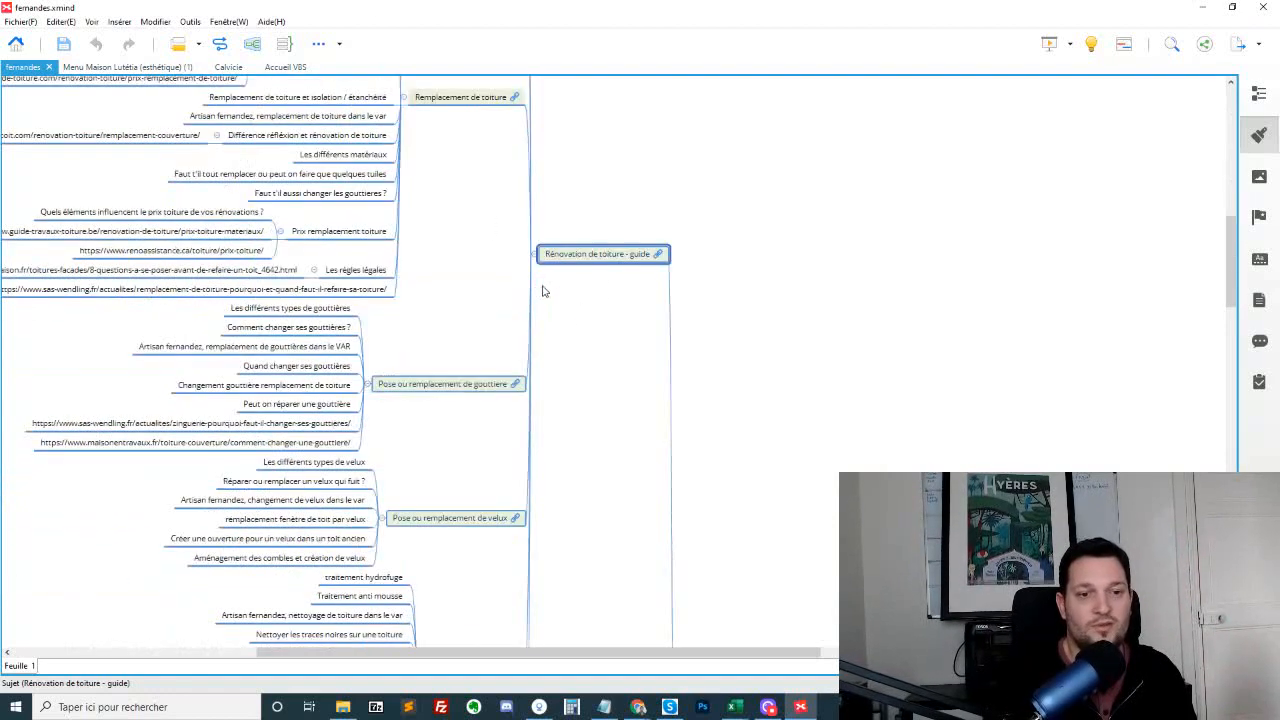
Highlight all the subpages attached to "Rénovation de toiture - guide" together, review them, and clear the selection
scroll(600, 262, "up", 5)
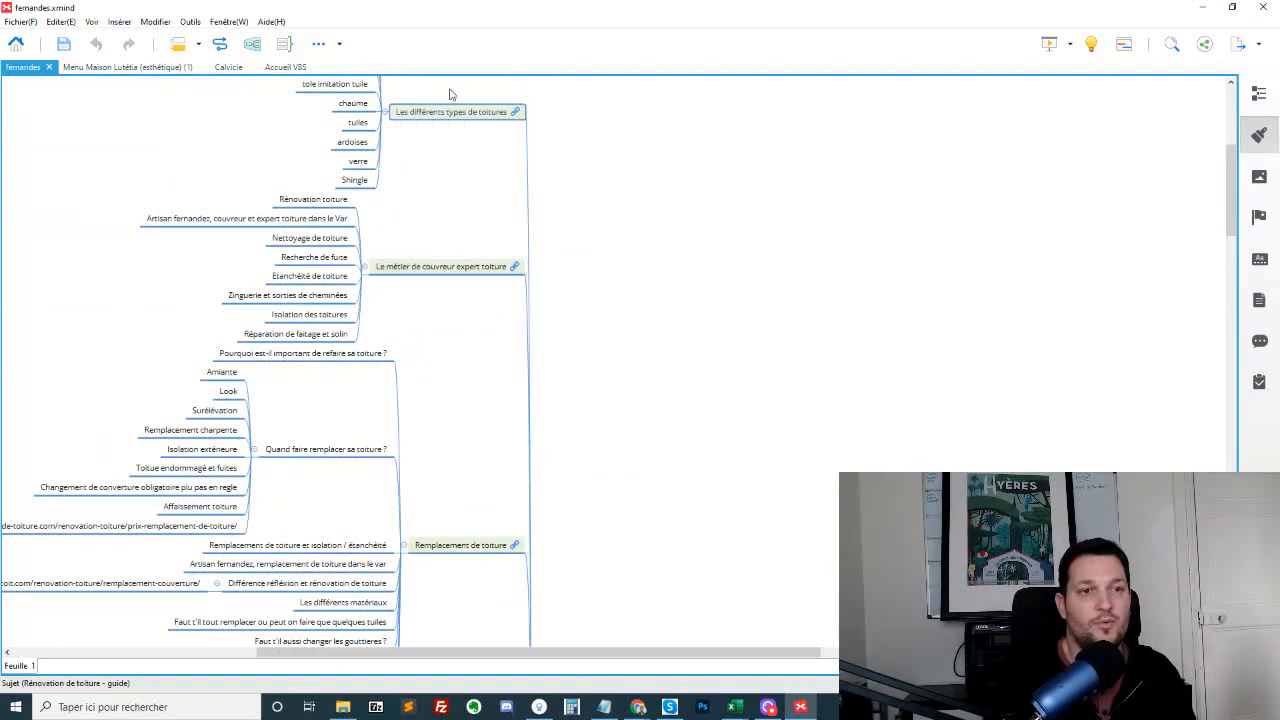
left_click_drag(450, 94, 490, 306)
scroll(477, 296, "down", 4)
scroll(483, 555, "down", 3)
scroll(484, 562, "down", 5)
scroll(552, 309, "up", 7)
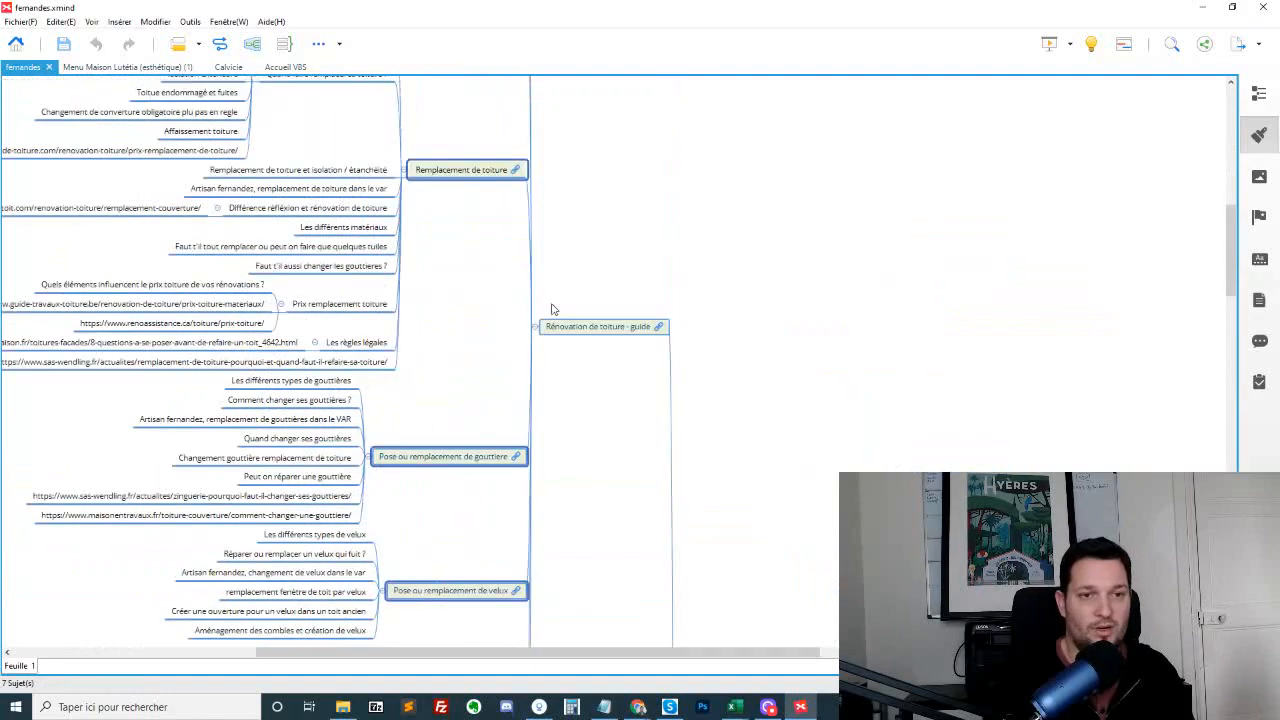
scroll(552, 309, "up", 3)
left_click(645, 290)
Examine the local "remplacement de toiture dans le var" subtopic and its parent page "Remplacement de toiture"
scroll(593, 320, "down", 1)
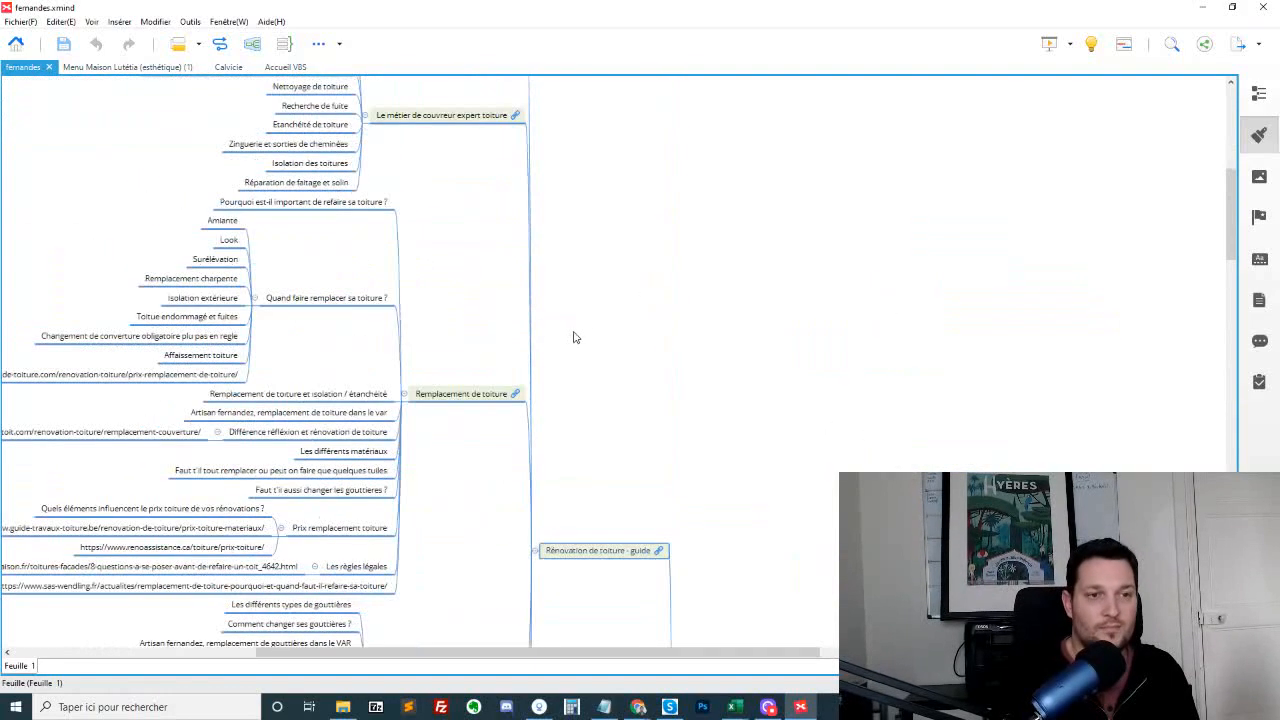
scroll(573, 337, "up", 4)
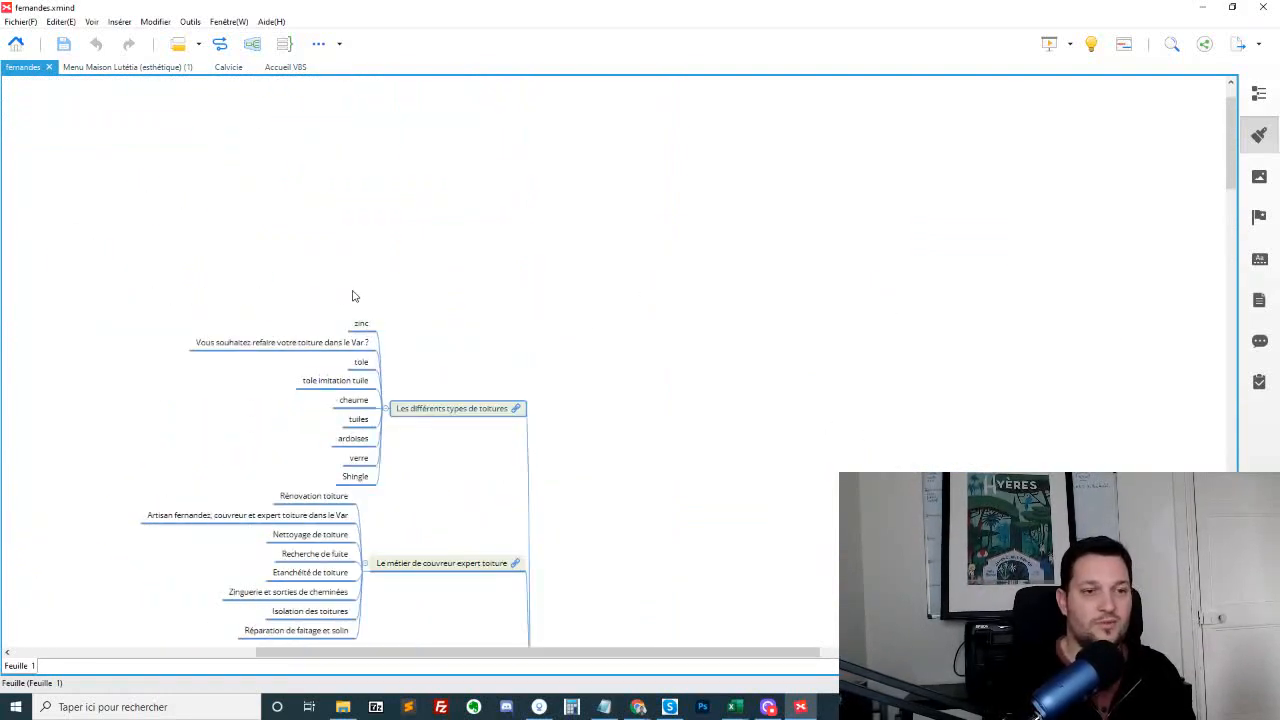
scroll(312, 375, "down", 2)
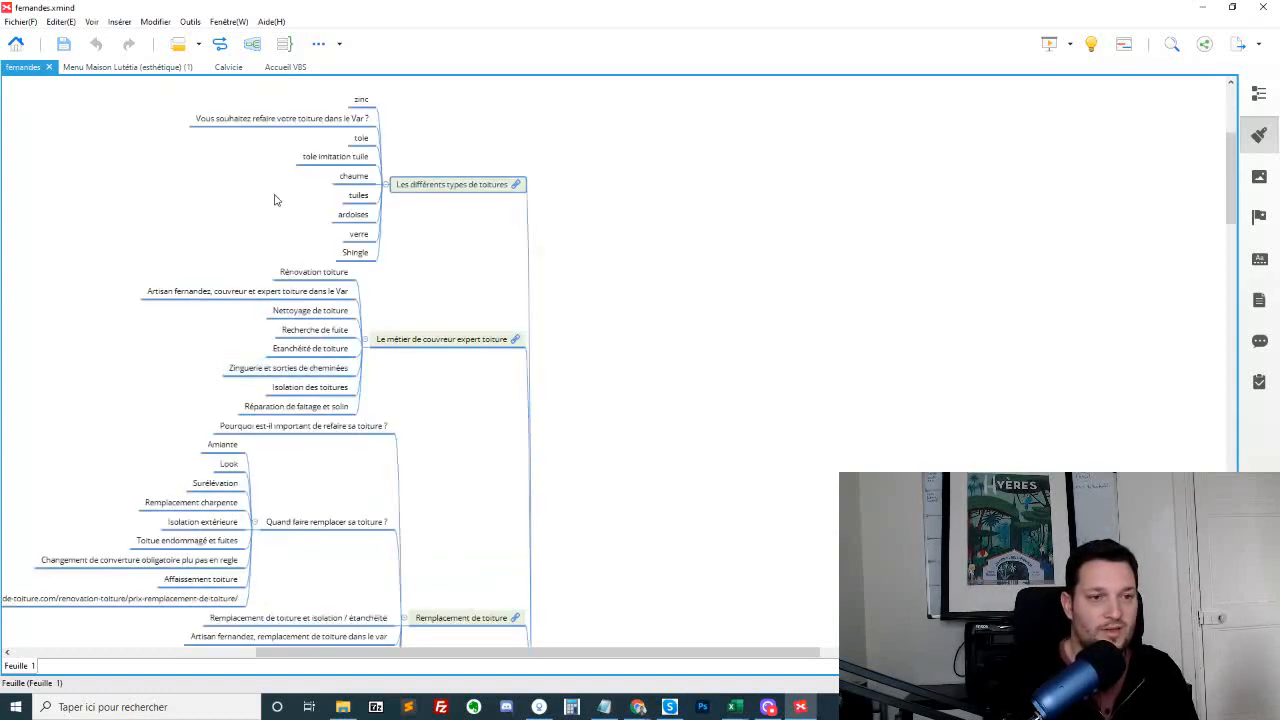
scroll(310, 426, "down", 2)
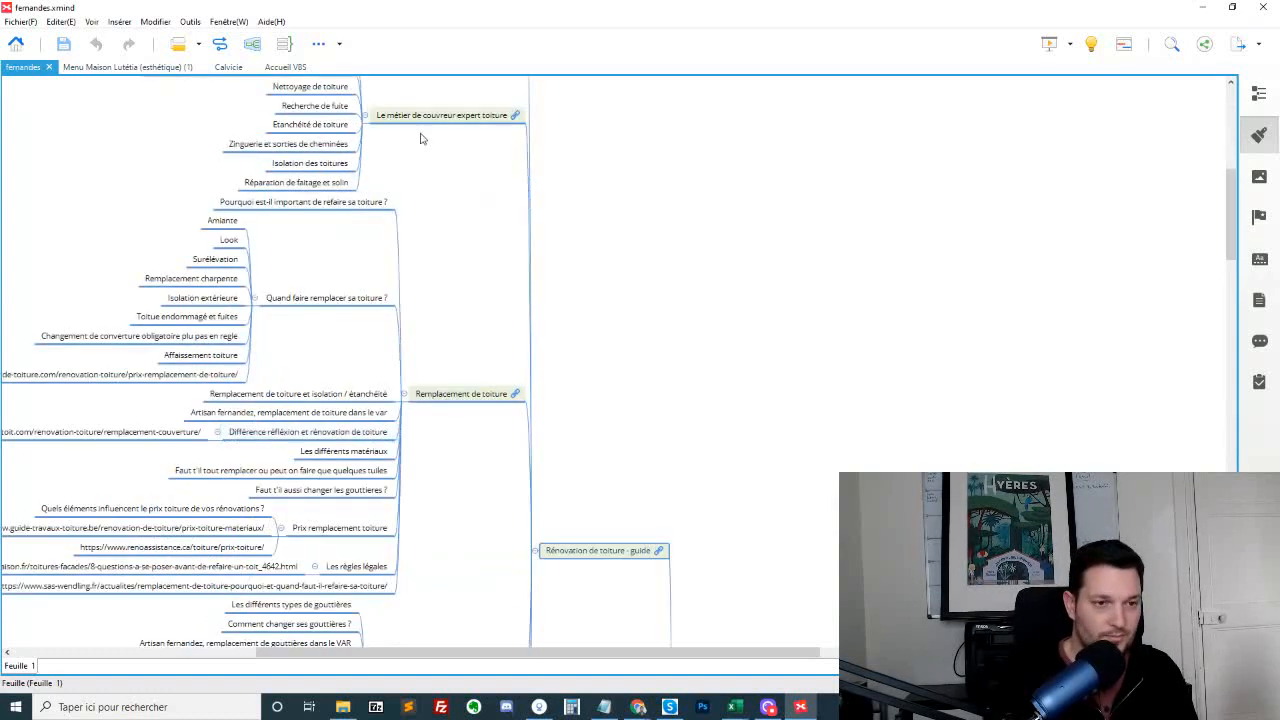
left_click(222, 416)
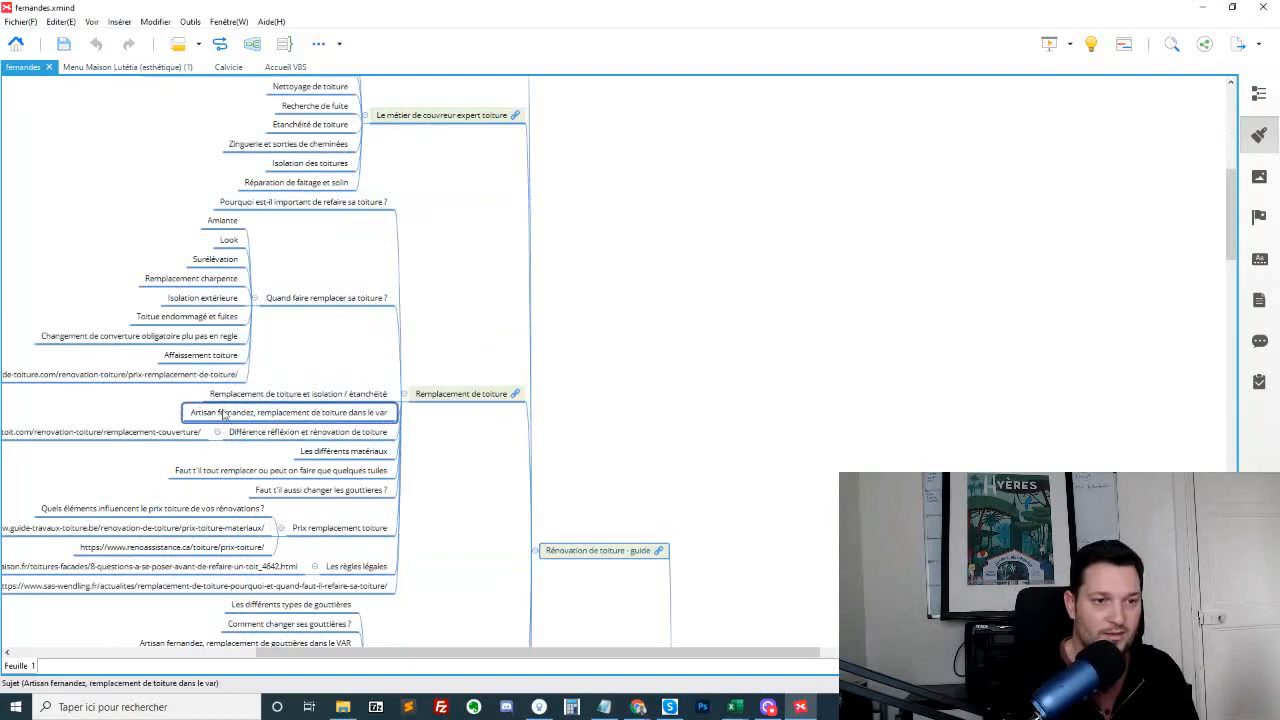
left_click(490, 397)
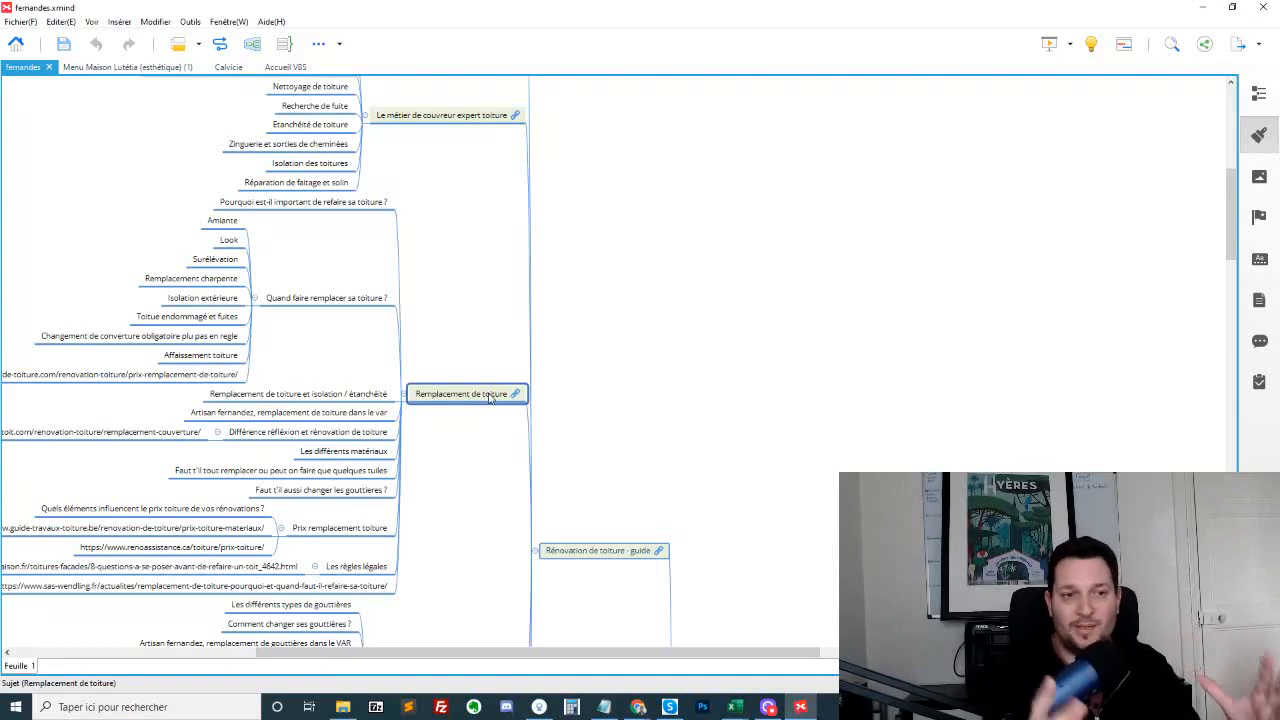
Examine the local "remplacement de toiture dans le var" subtopic and the remaining guide branches down to "Traitement de charpente - guide", and leave the mind map
left_click(339, 414)
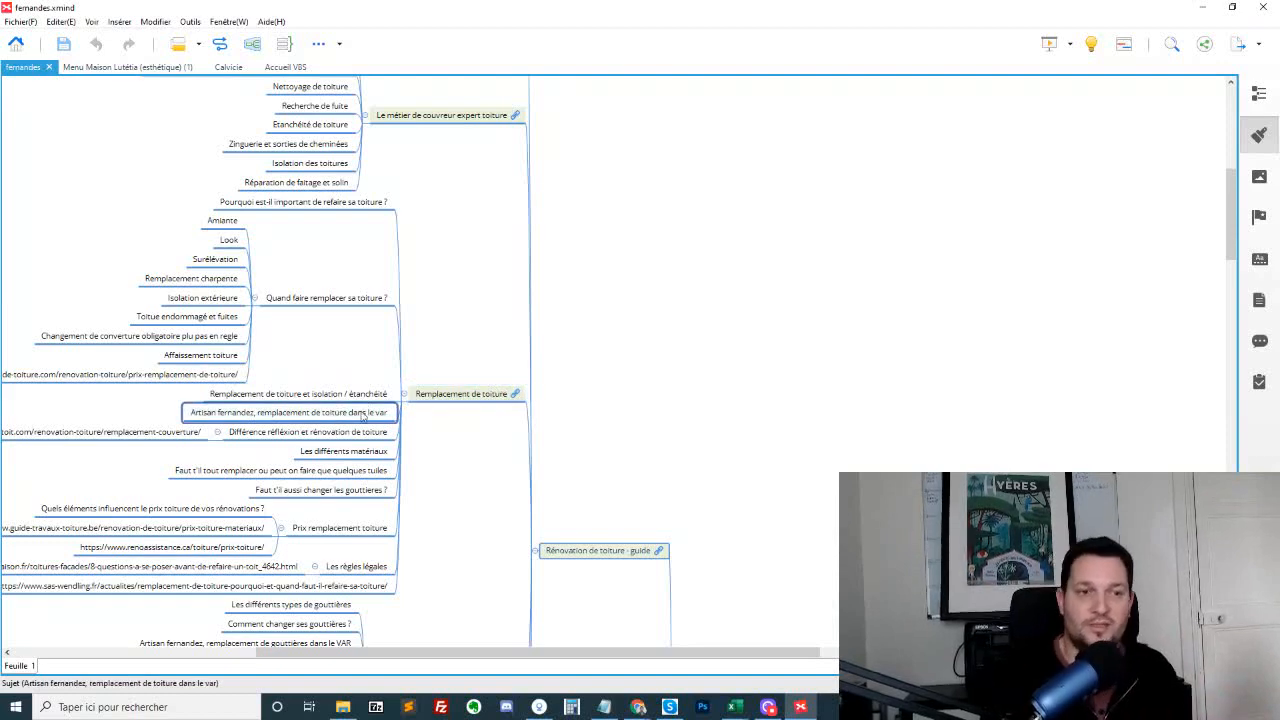
scroll(592, 318, "down", 5)
scroll(596, 320, "up", 5)
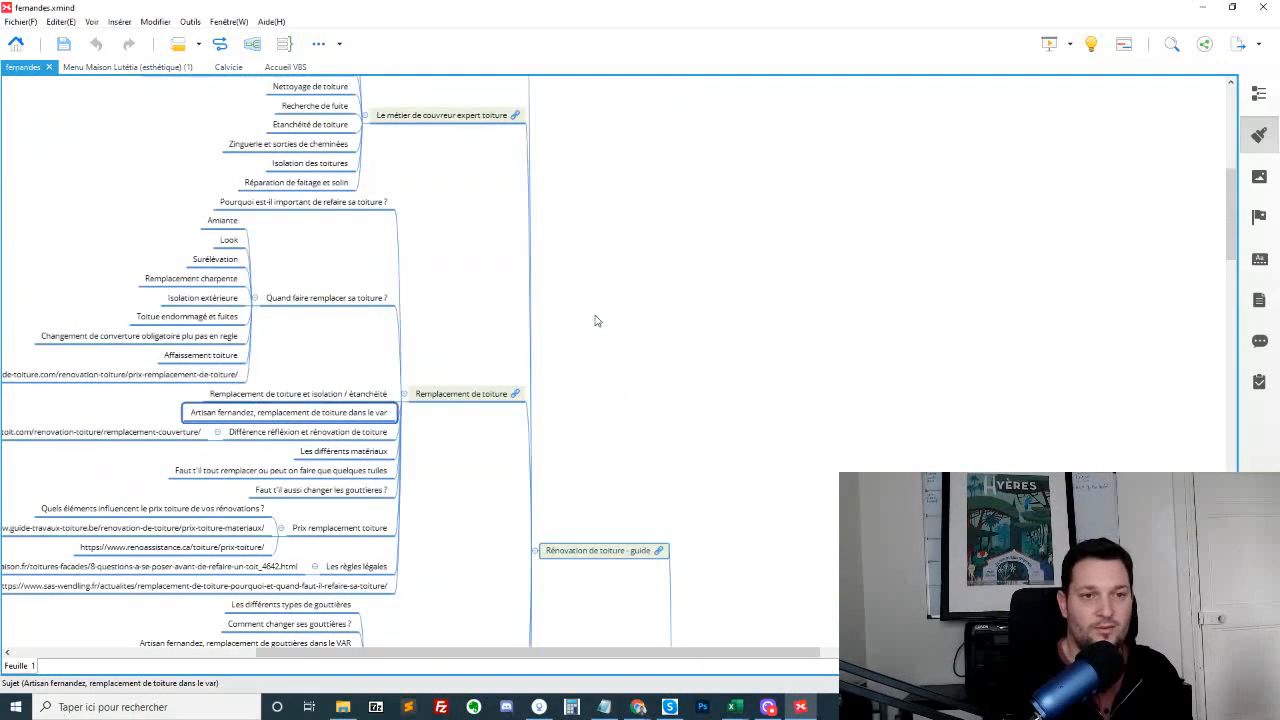
scroll(590, 335, "down", 7)
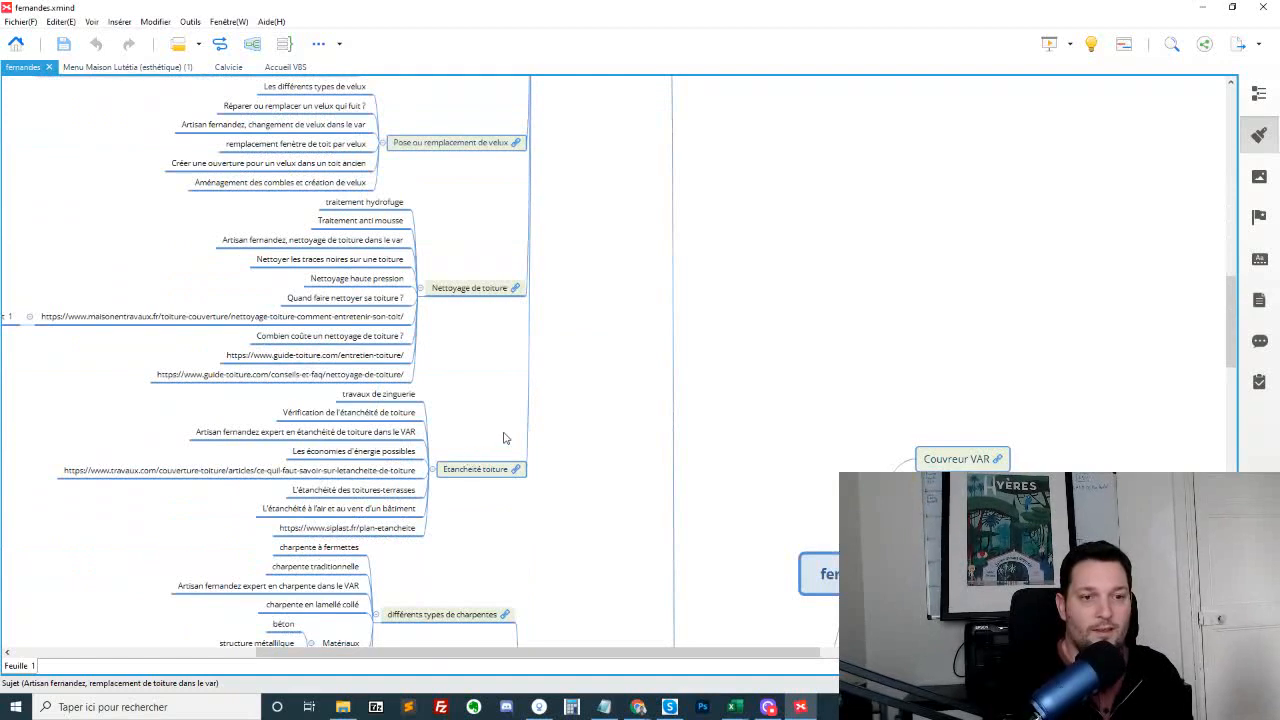
scroll(584, 399, "down", 5)
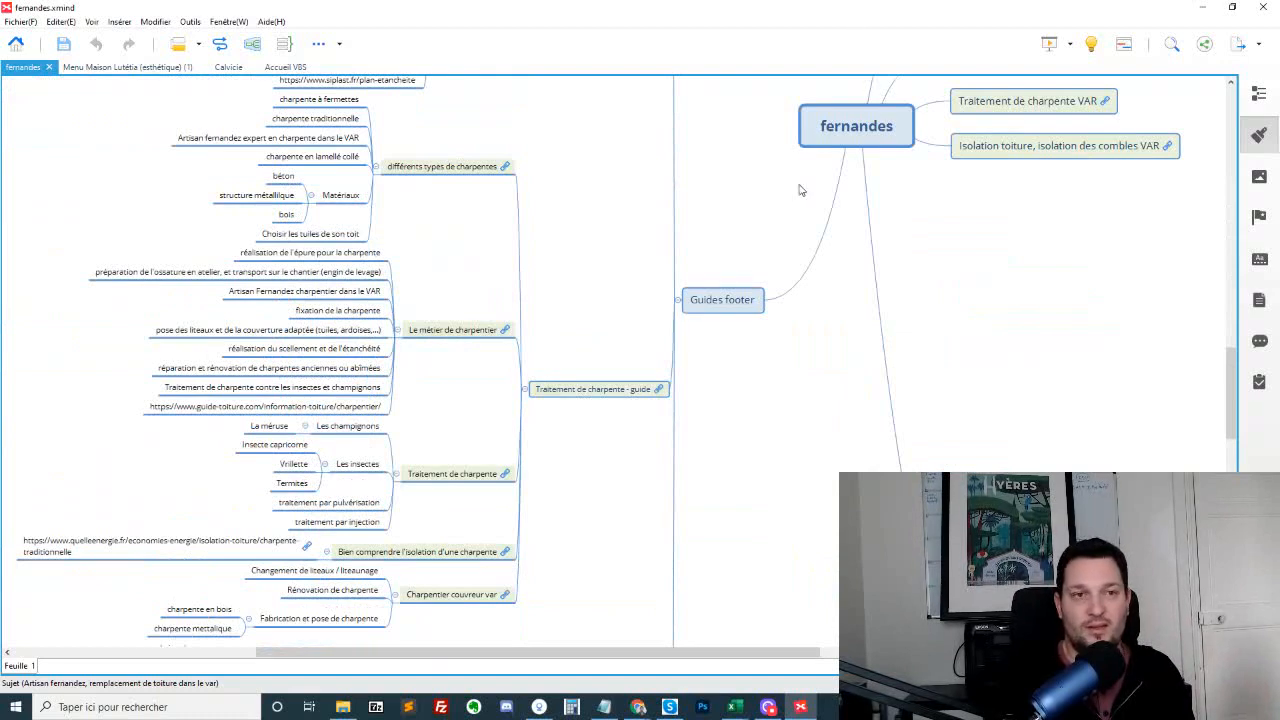
scroll(750, 229, "up", 10)
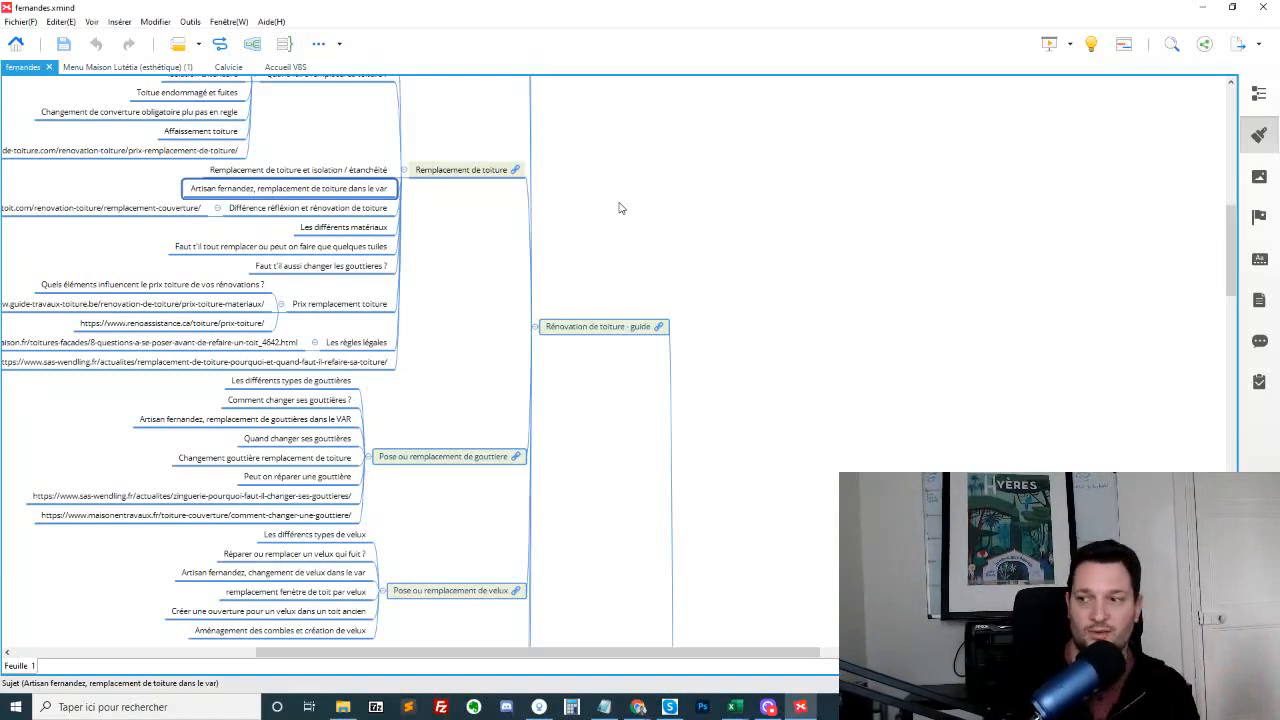
scroll(712, 290, "down", 3)
scroll(712, 300, "down", 6)
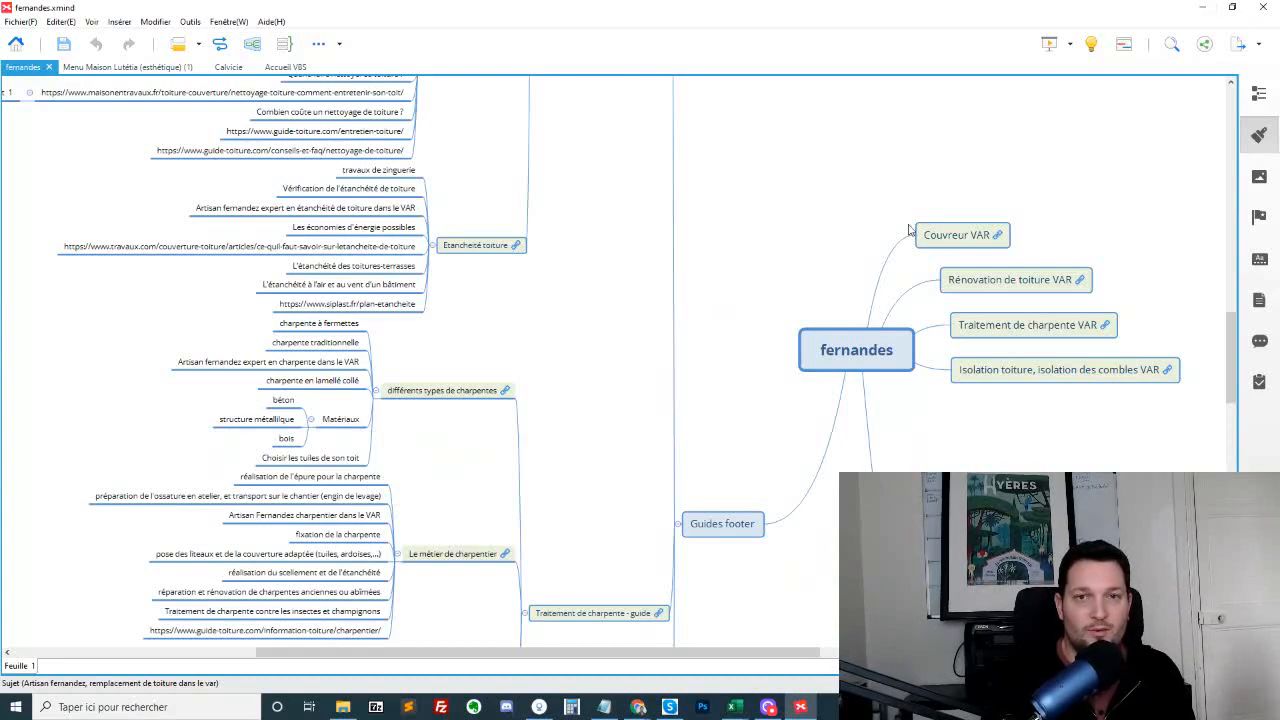
left_click(1202, 8)
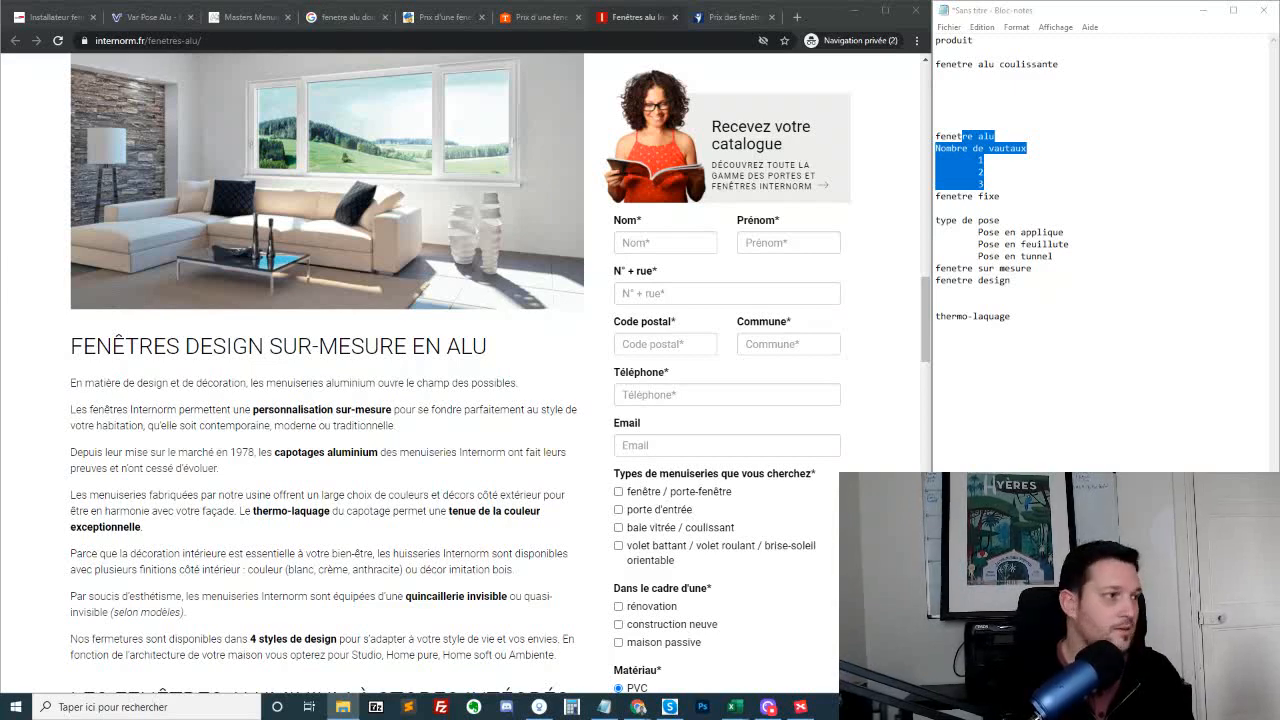
In plan hydrodécapage.txt, insert two blank lines between the "Coque de bateaux et aéronautique" entry and the source links
left_click(335, 425)
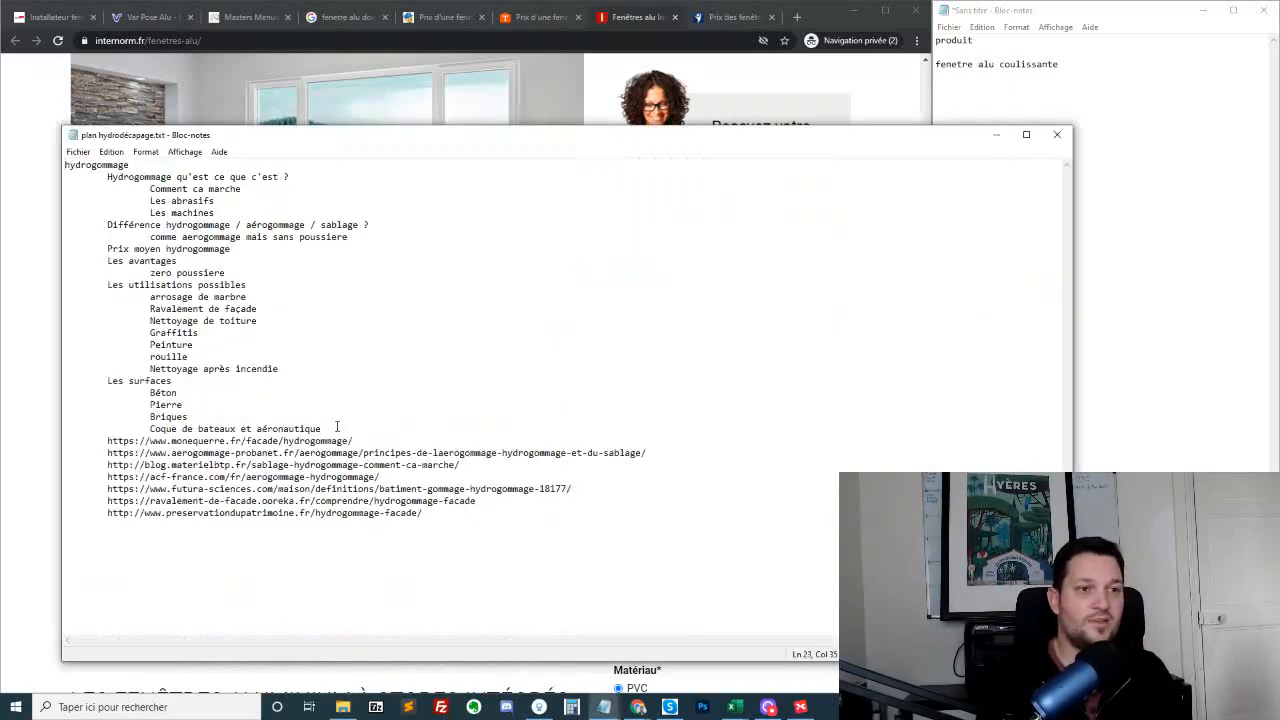
key("Return")
key("Return")
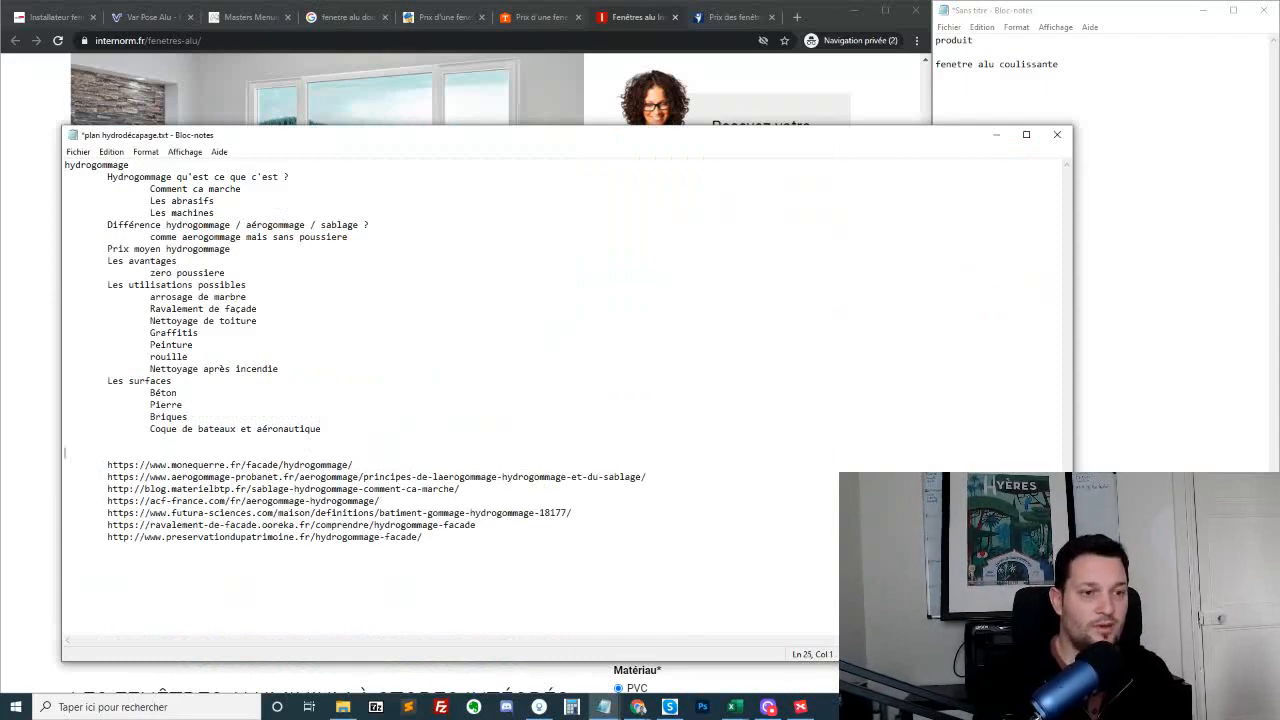
Review the "hydrogommage" outline section by section, from its definition and differences to price, advantages, uses and surfaces, and highlight the whole outline
double_click(112, 165)
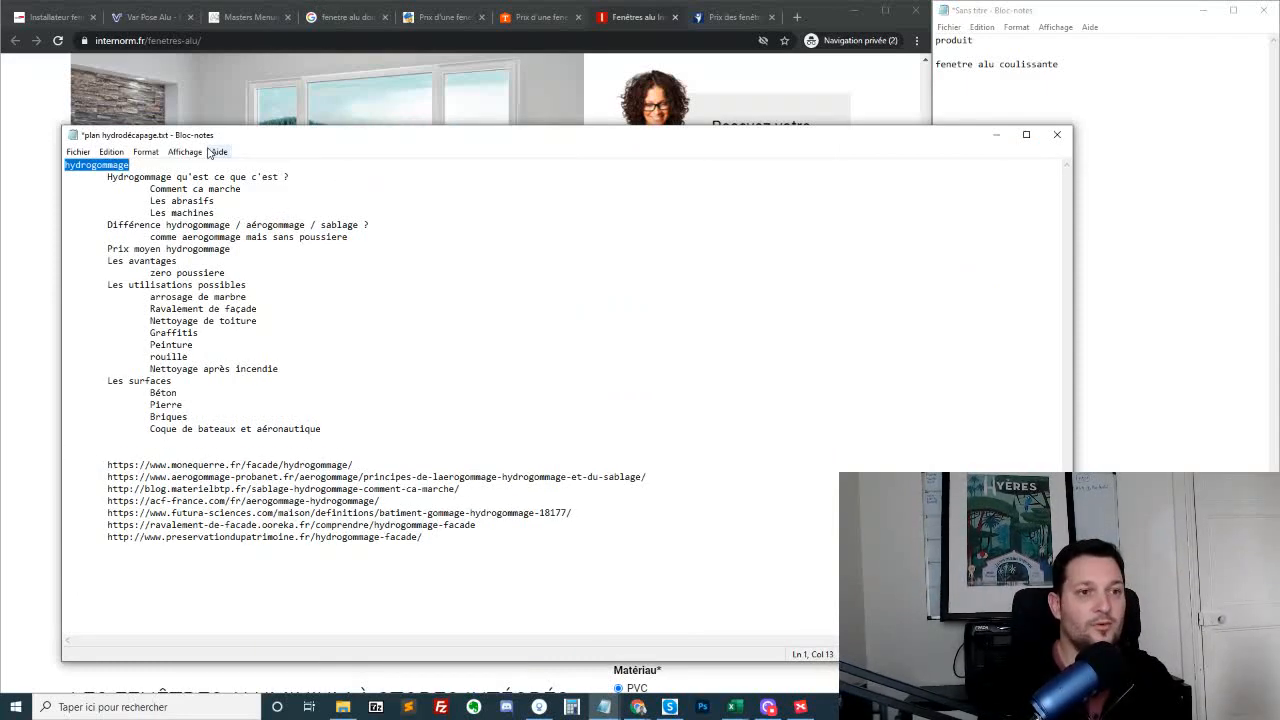
left_click_drag(128, 177, 296, 213)
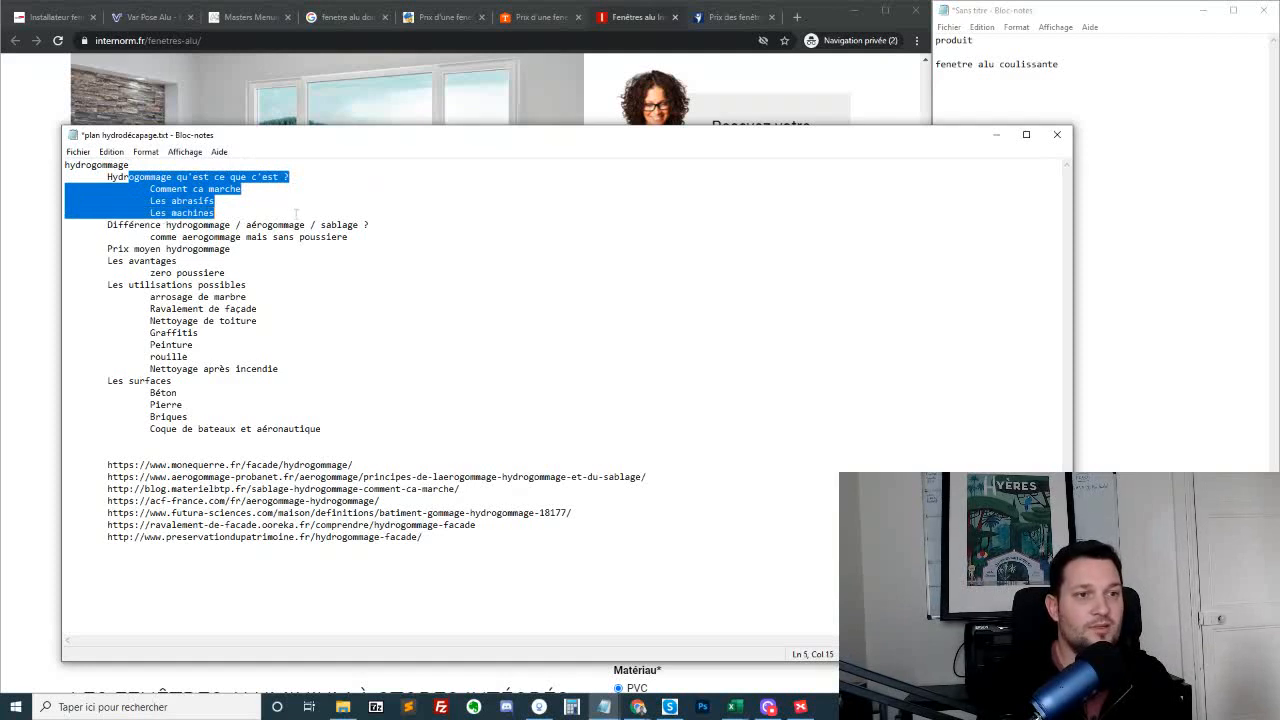
left_click_drag(381, 217, 382, 236)
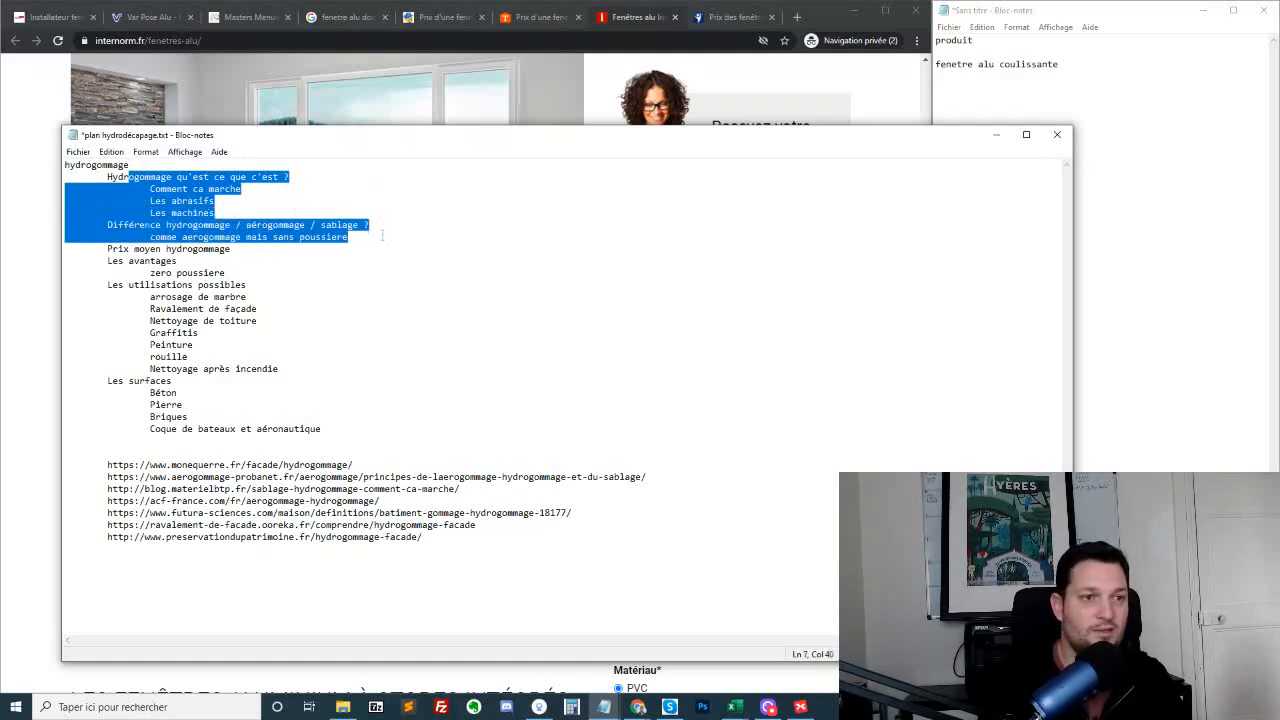
left_click(382, 236)
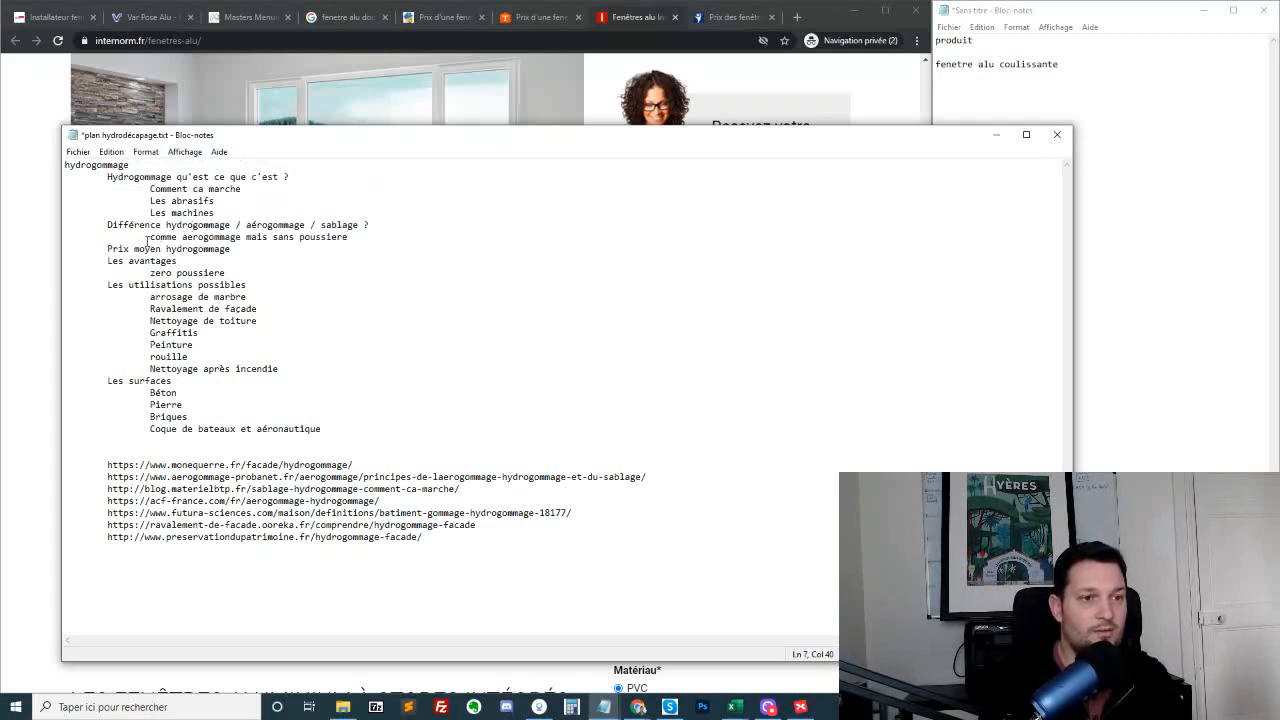
left_click_drag(108, 249, 284, 262)
left_click(247, 285)
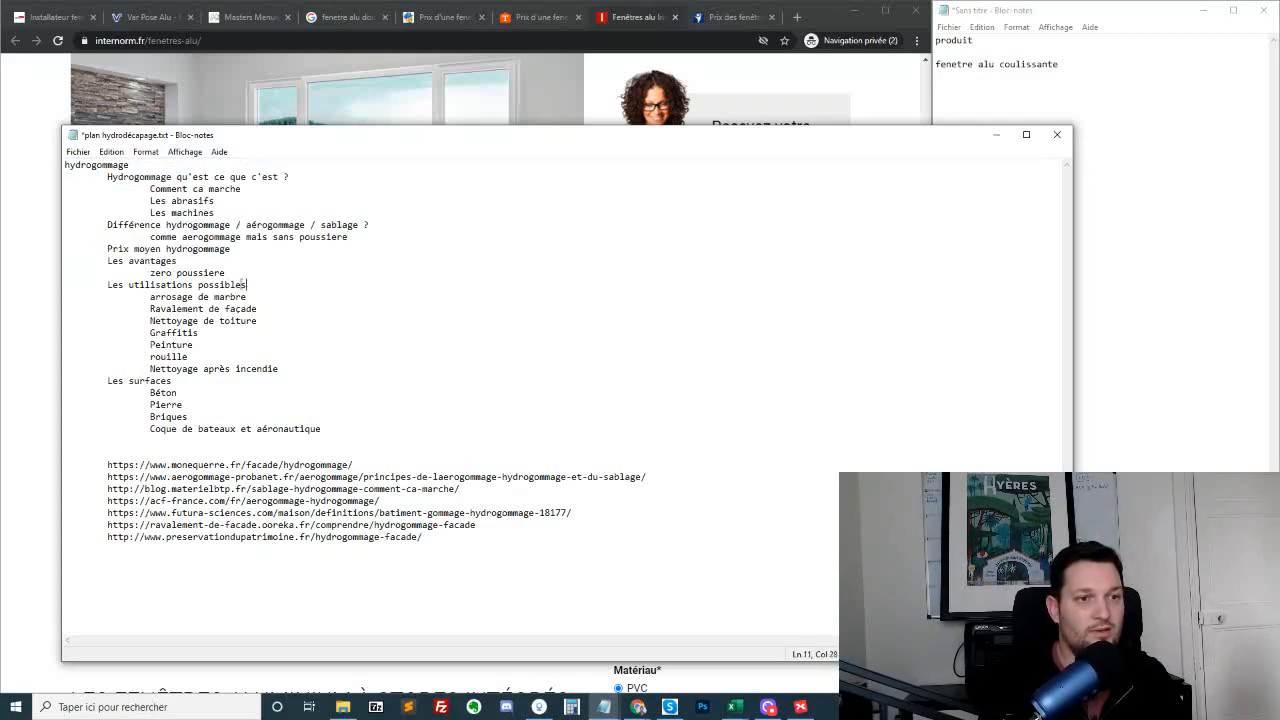
left_click(170, 297)
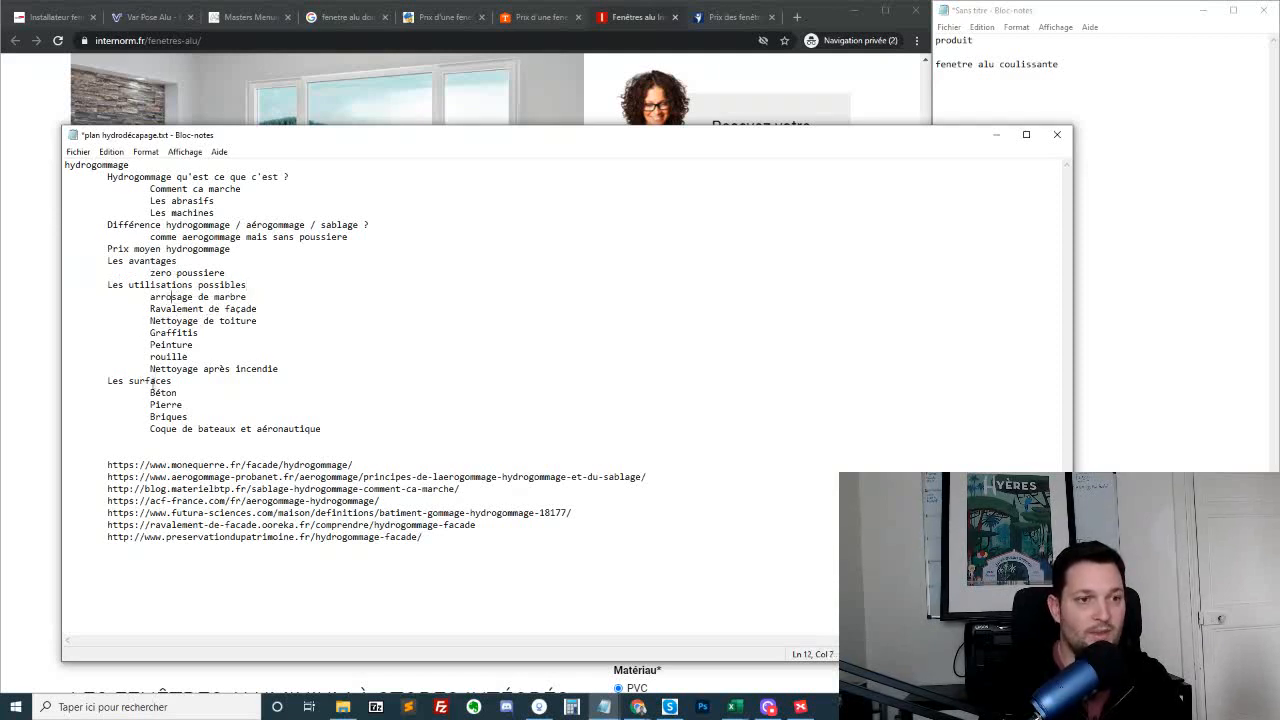
left_click_drag(322, 430, 38, 160)
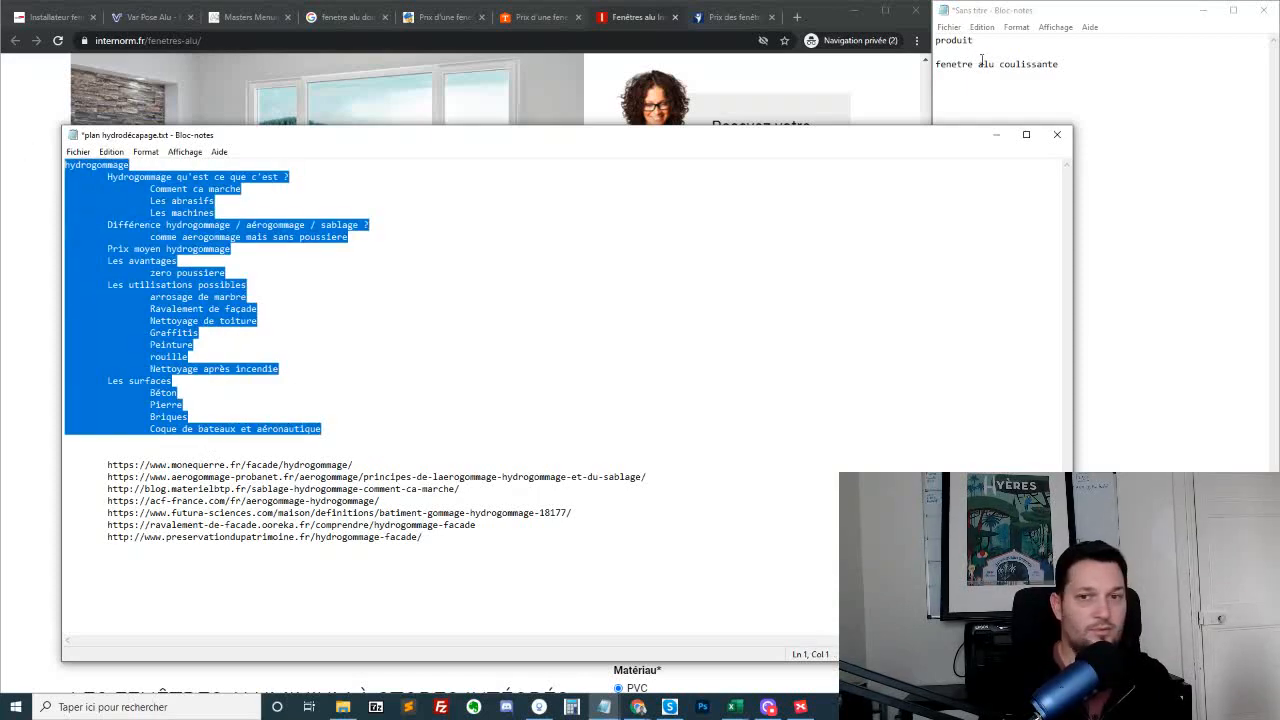
Close the hydrogommage plan, bring up methodes de décapage.txt and highlight its title and "A quoi sert le décapage ?" section
left_click(1057, 134)
left_click(641, 375)
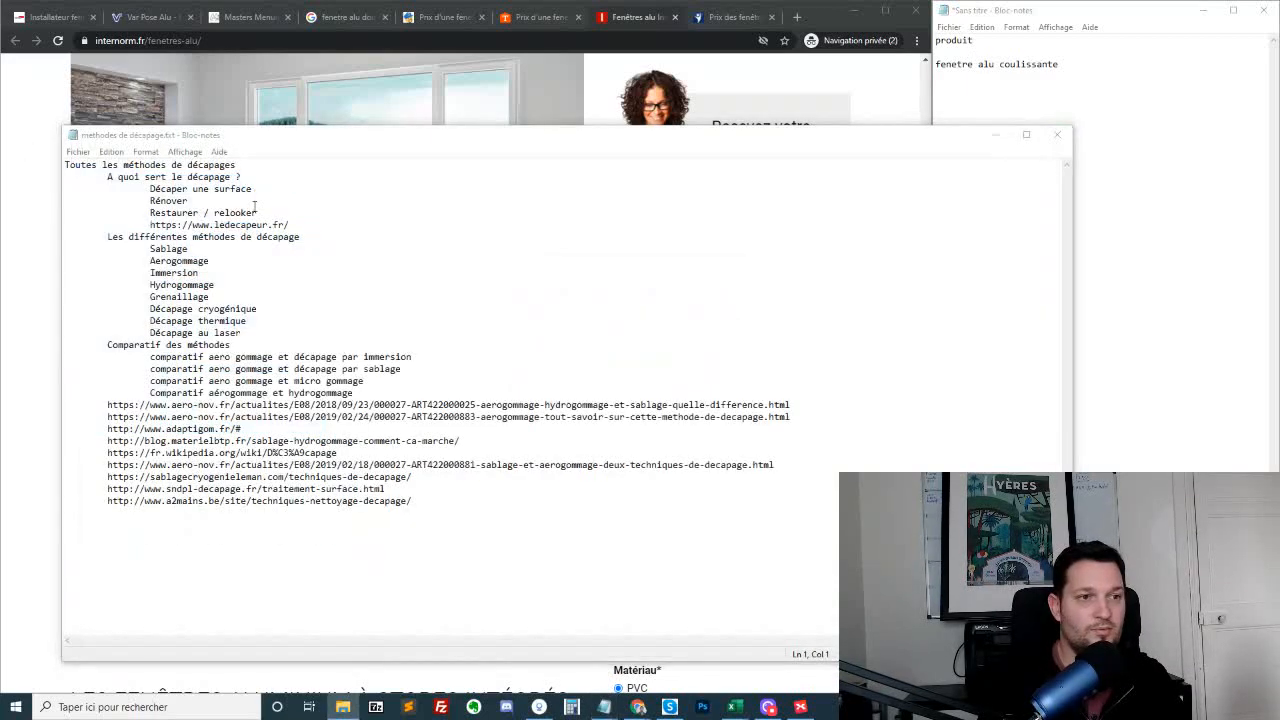
left_click(202, 167)
left_click_drag(138, 165, 333, 209)
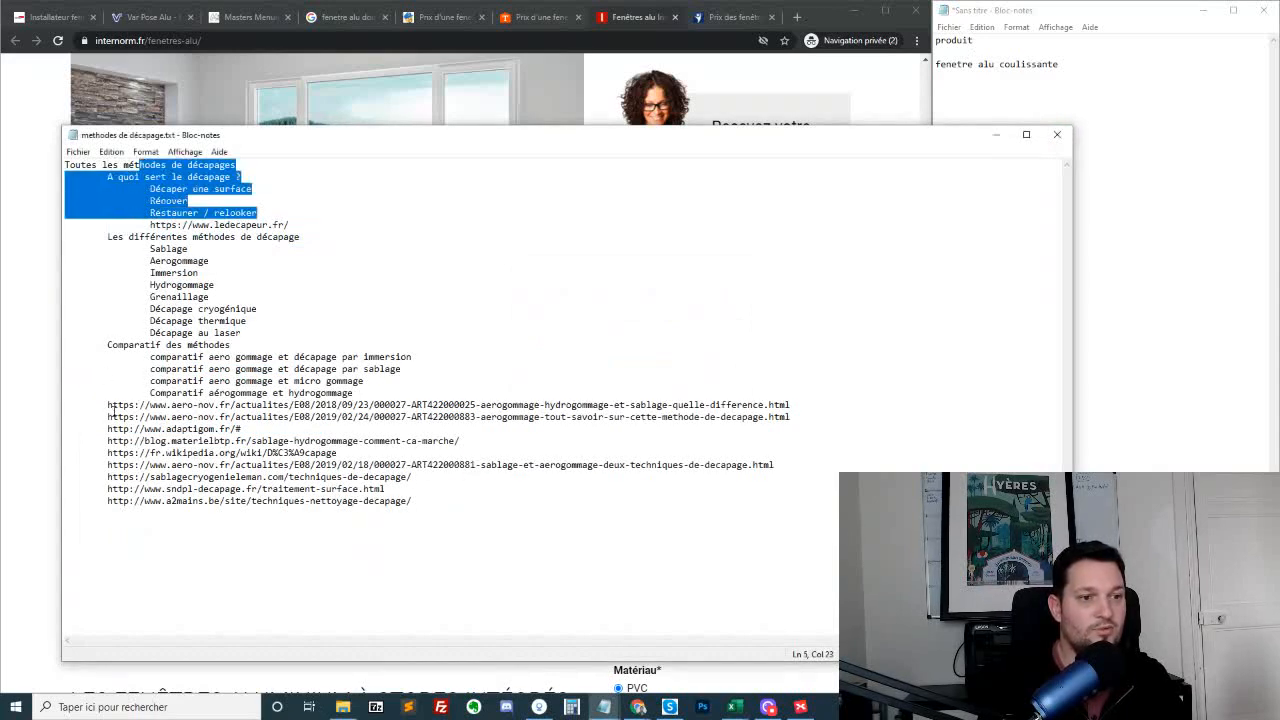
Separate the block of source links from the "Comparatif des méthodes" section with a blank line
left_click_drag(108, 405, 5, 407)
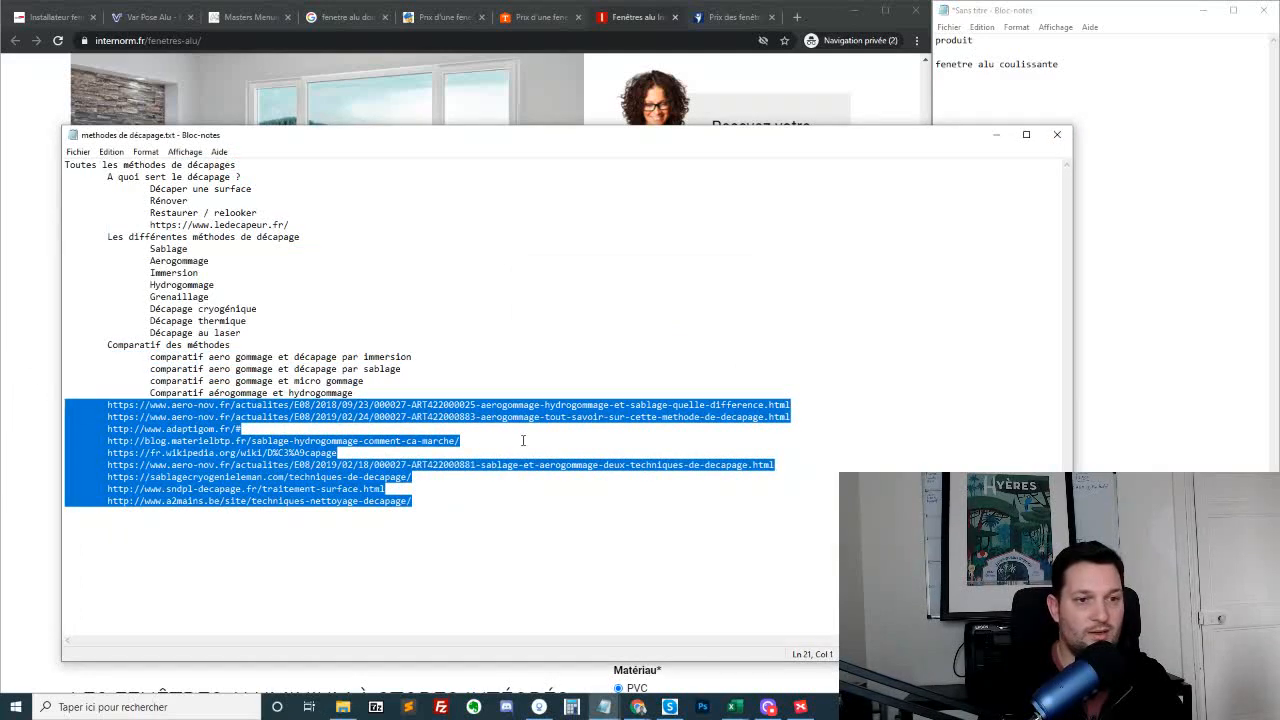
left_click_drag(361, 382, 360, 393)
key("Right")
key("Return")
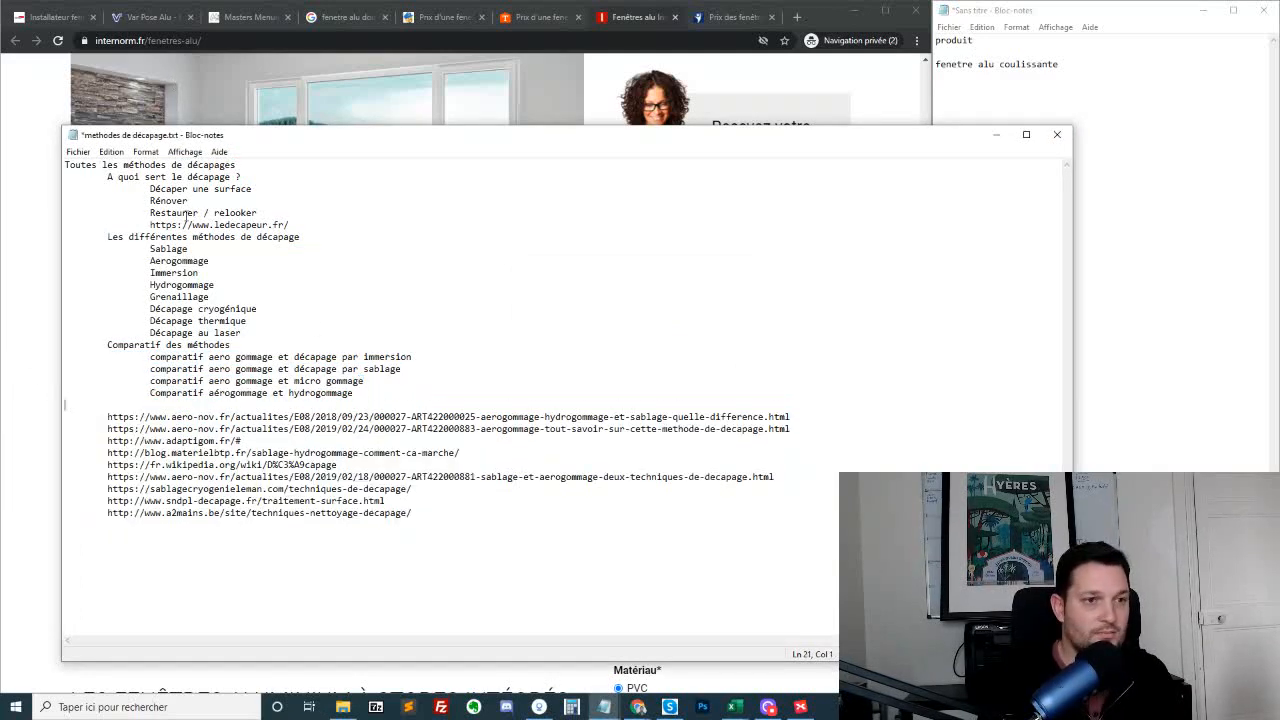
Review the outline's "Les différentes méthodes de décapage" and "Comparatif des méthodes" sections, and highlight "fenetre sur mesure" in the untitled window notes
left_click_drag(133, 237, 323, 289)
left_click_drag(362, 369, 414, 389)
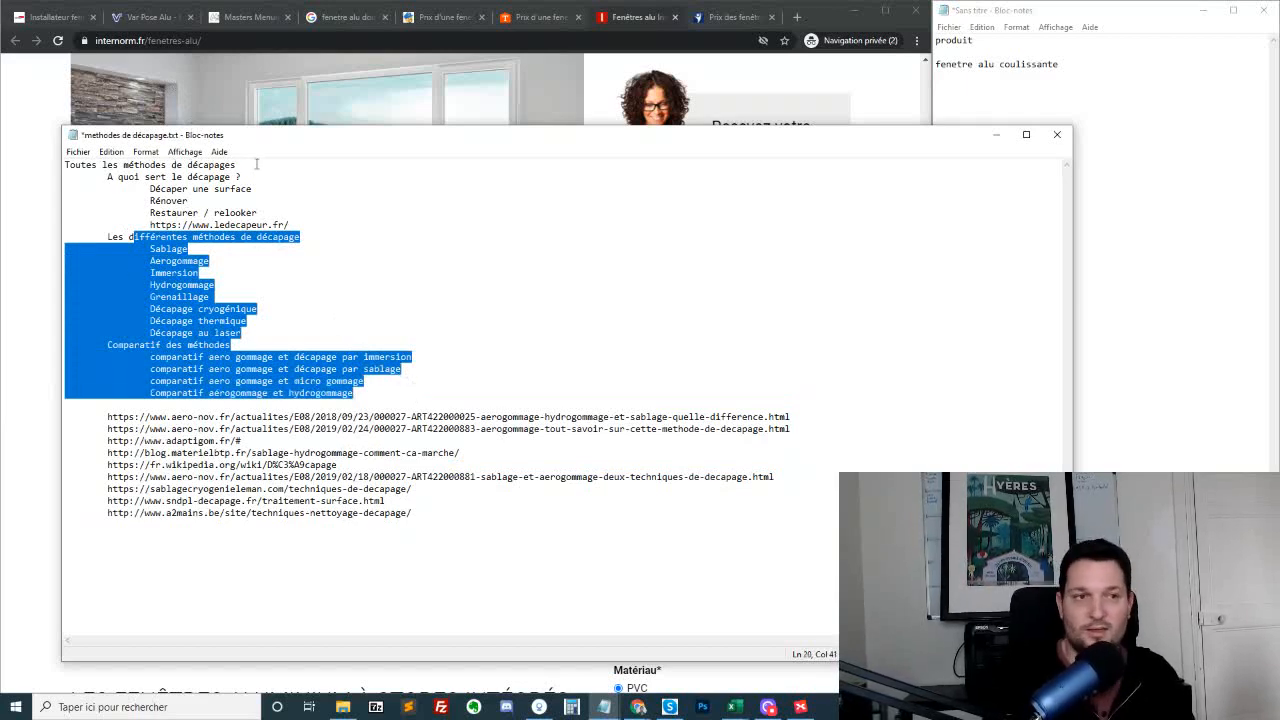
left_click(1025, 91)
left_click(1025, 91)
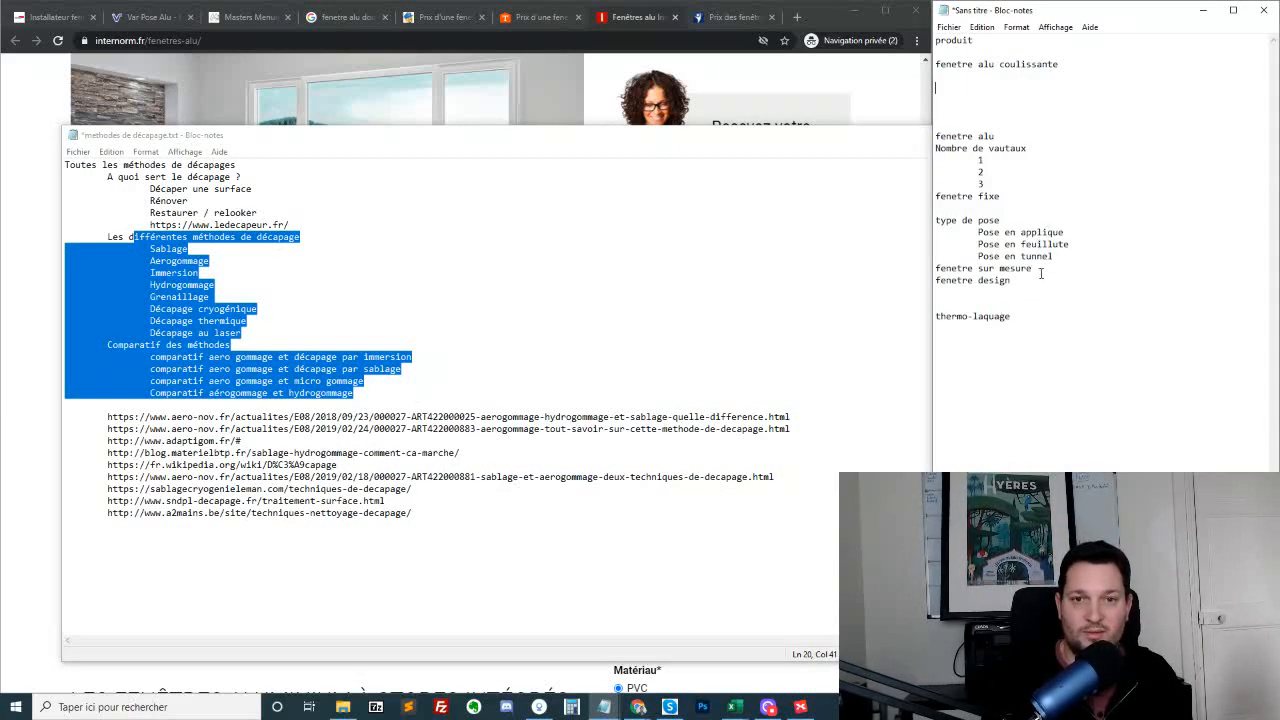
left_click_drag(1036, 270, 933, 270)
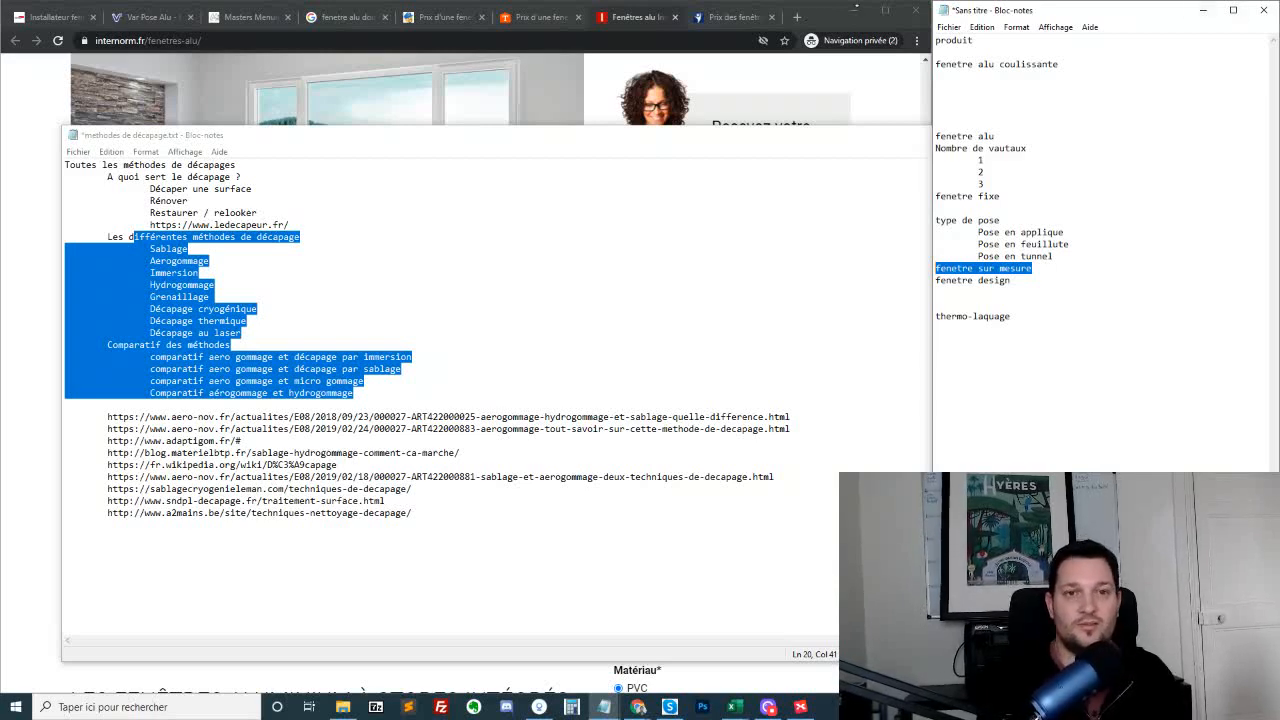
Search Google for "natura piscine" in a new Chrome tab and open the NATURA Piscines website
left_click(797, 17)
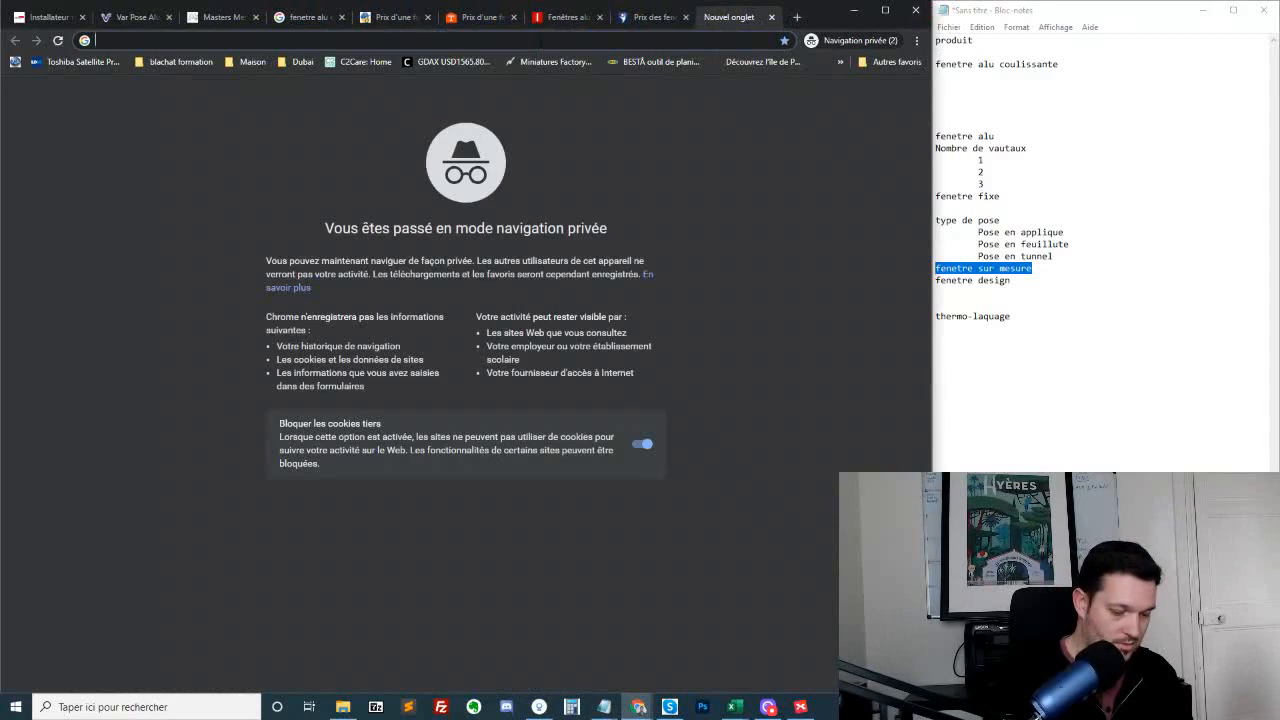
type("natura p")
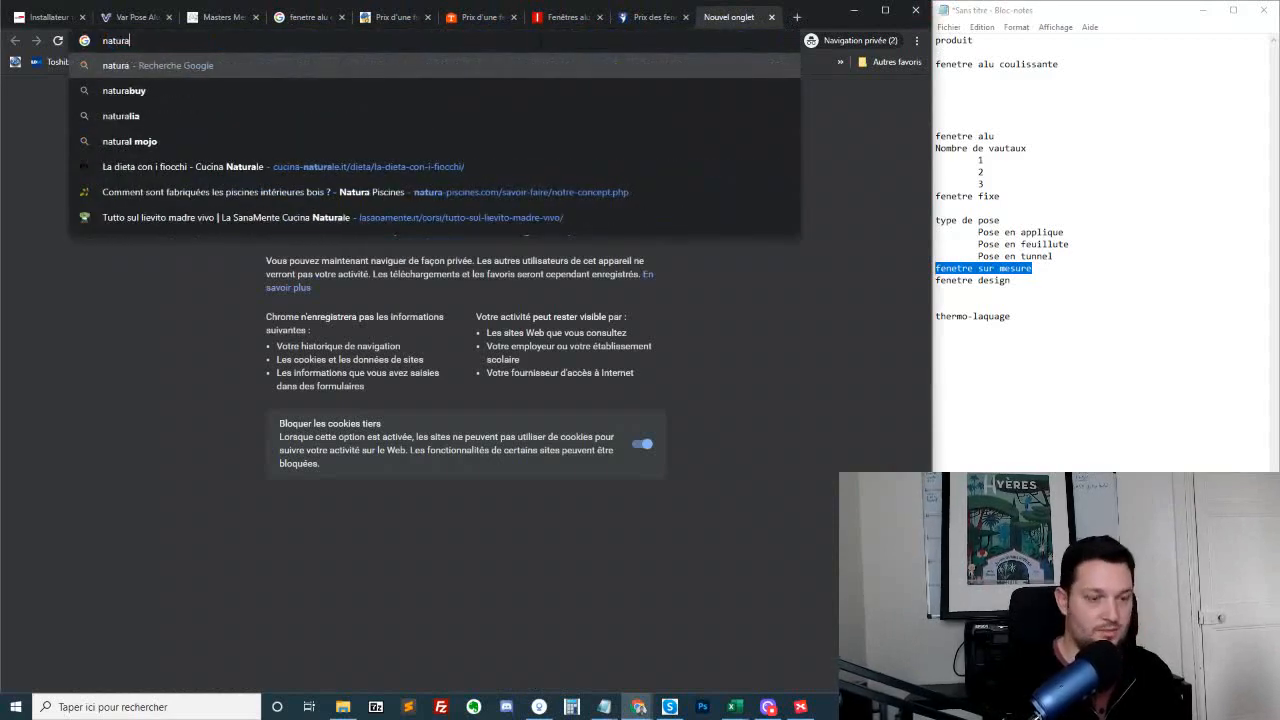
type("iscine")
key("Return")
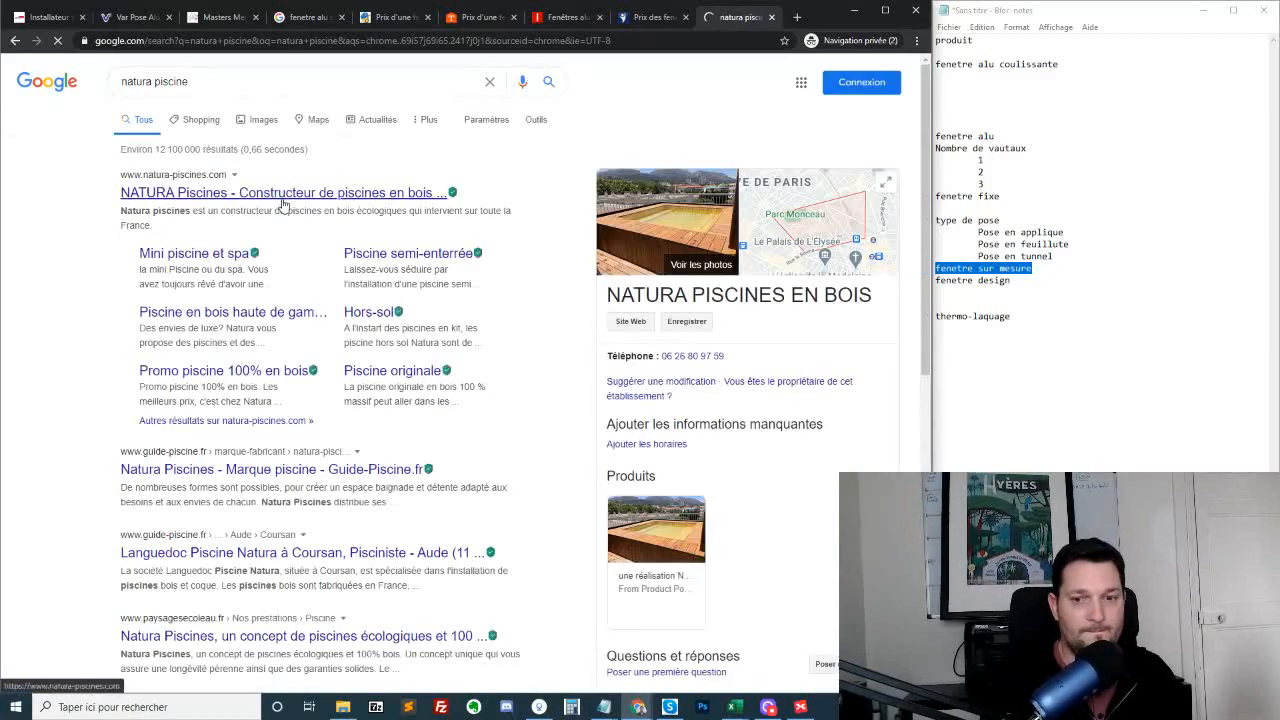
left_click(283, 193)
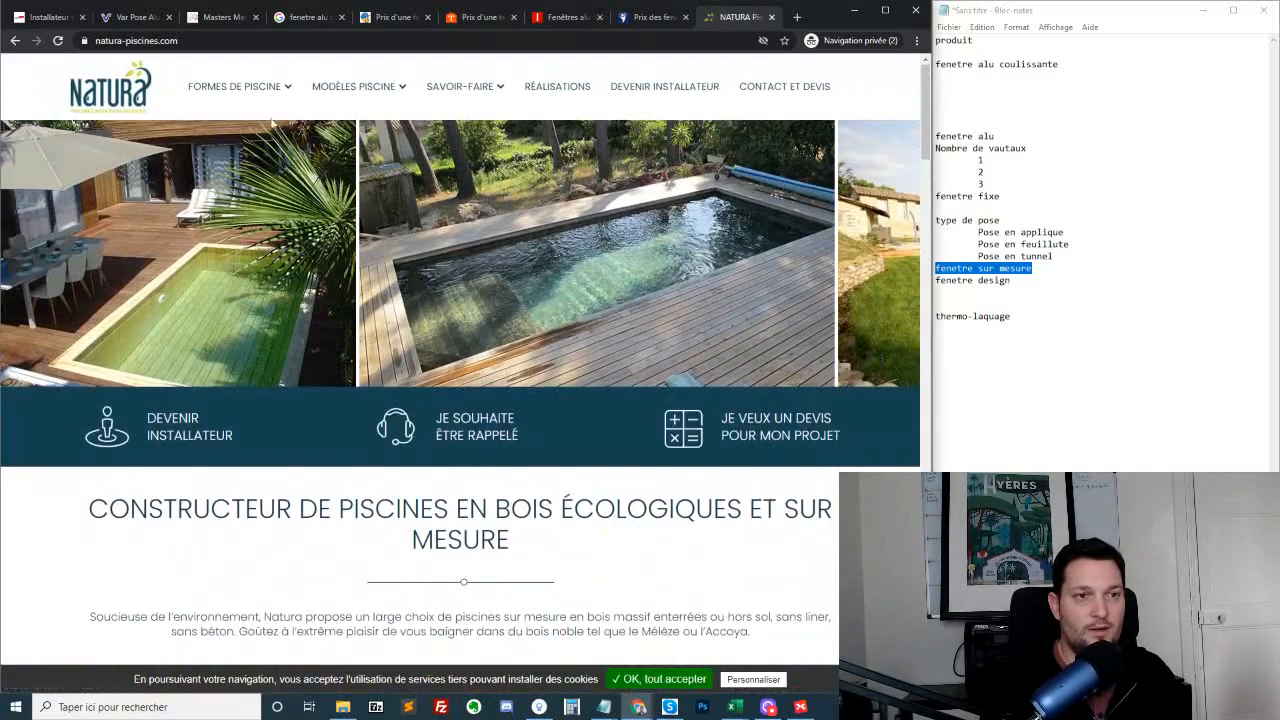
Open the "Piscine hors sol" model page and look through its introduction, filtration options and pricing sections
mouse_move(355, 88)
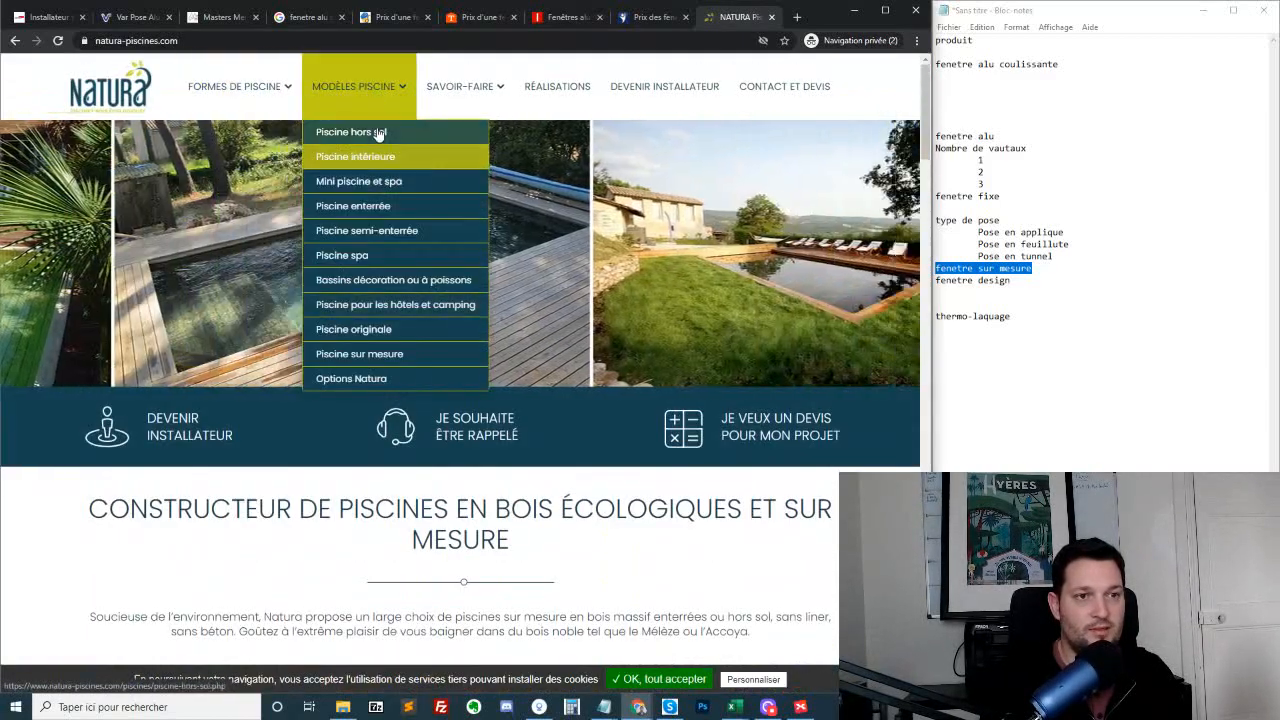
left_click(378, 135)
scroll(368, 207, "down", 5)
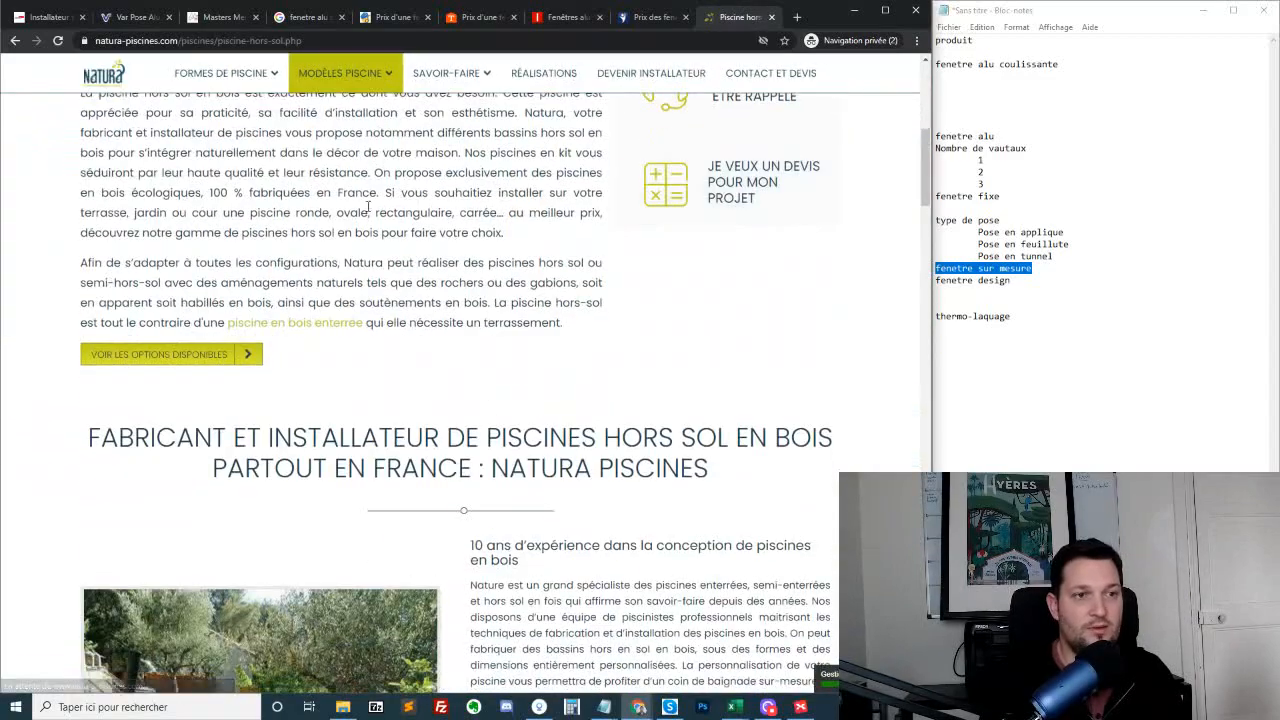
scroll(340, 300, "up", 5)
scroll(677, 323, "down", 20)
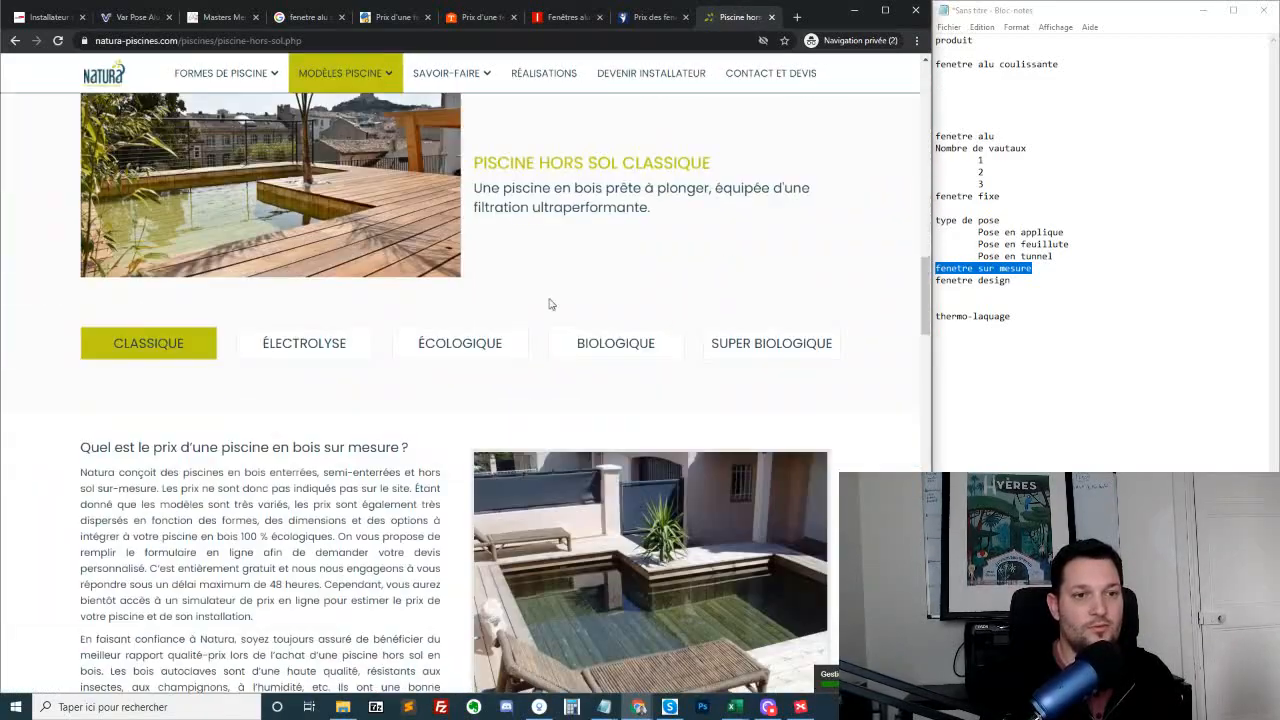
scroll(548, 304, "down", 15)
scroll(759, 292, "up", 5)
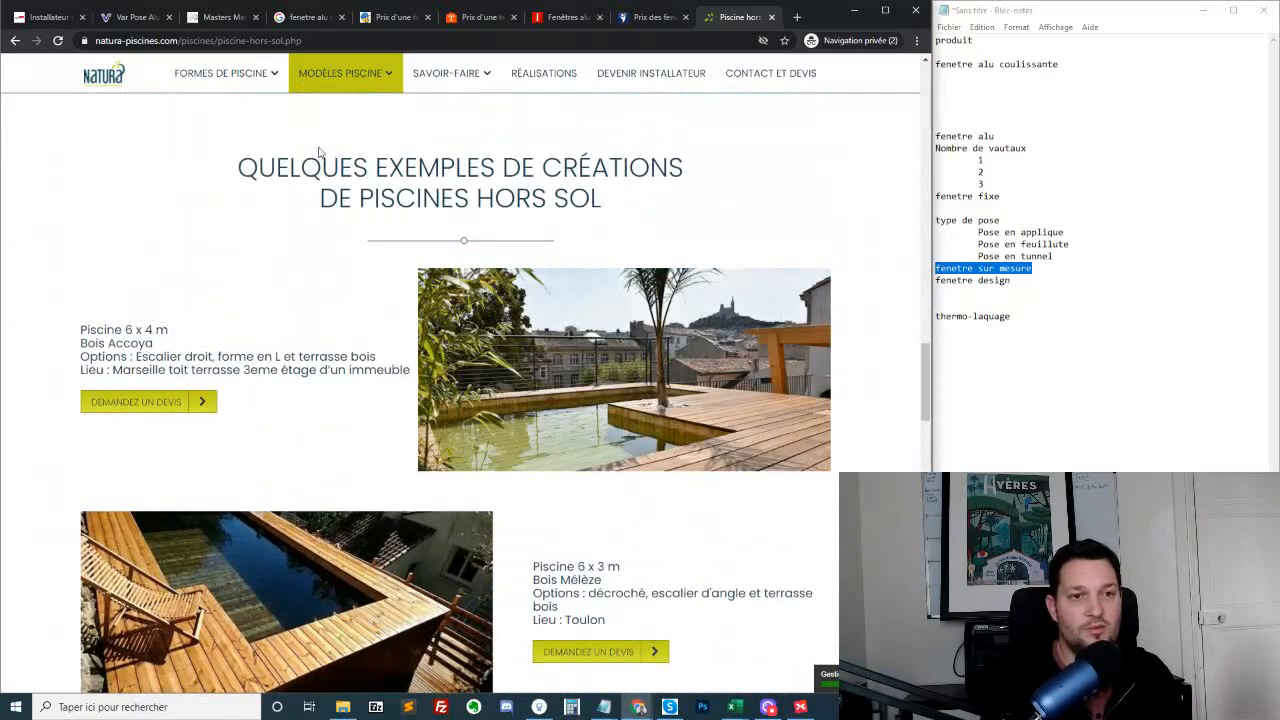
Examine the example above-ground pool creations with their wood, options and location details, and return to the start of the page
left_click_drag(73, 330, 200, 346)
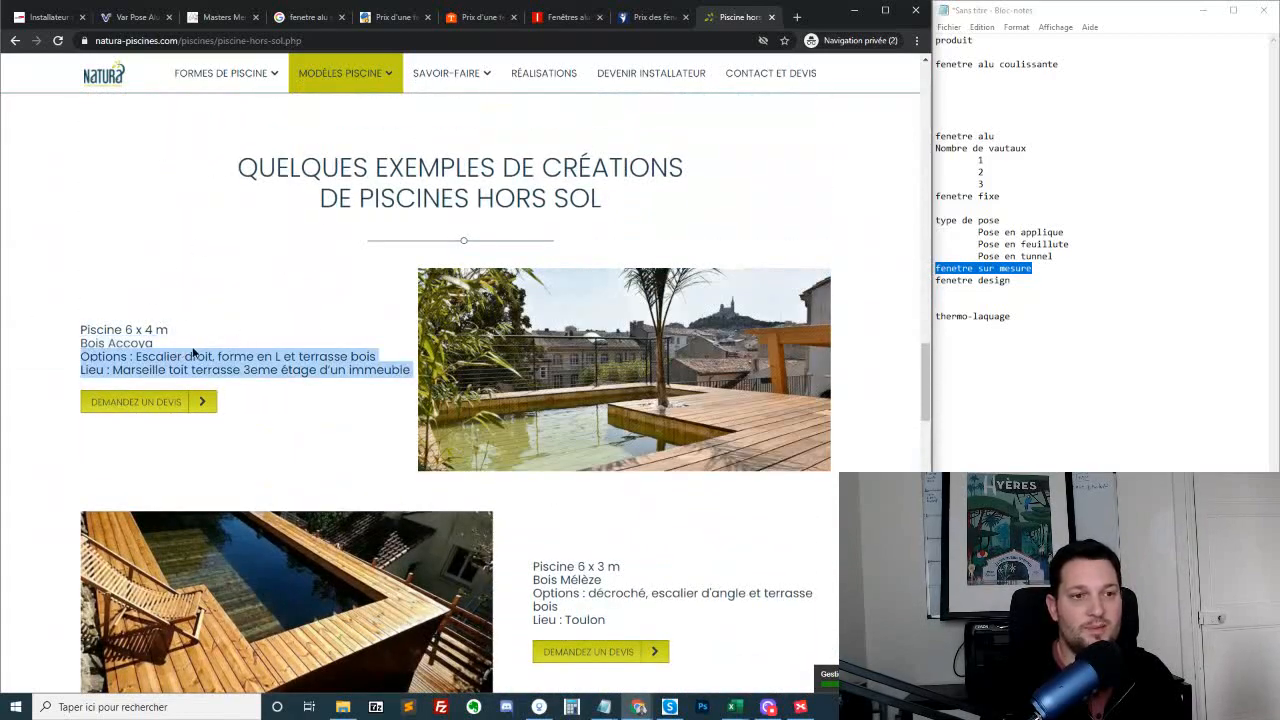
left_click(192, 354)
scroll(746, 344, "down", 2)
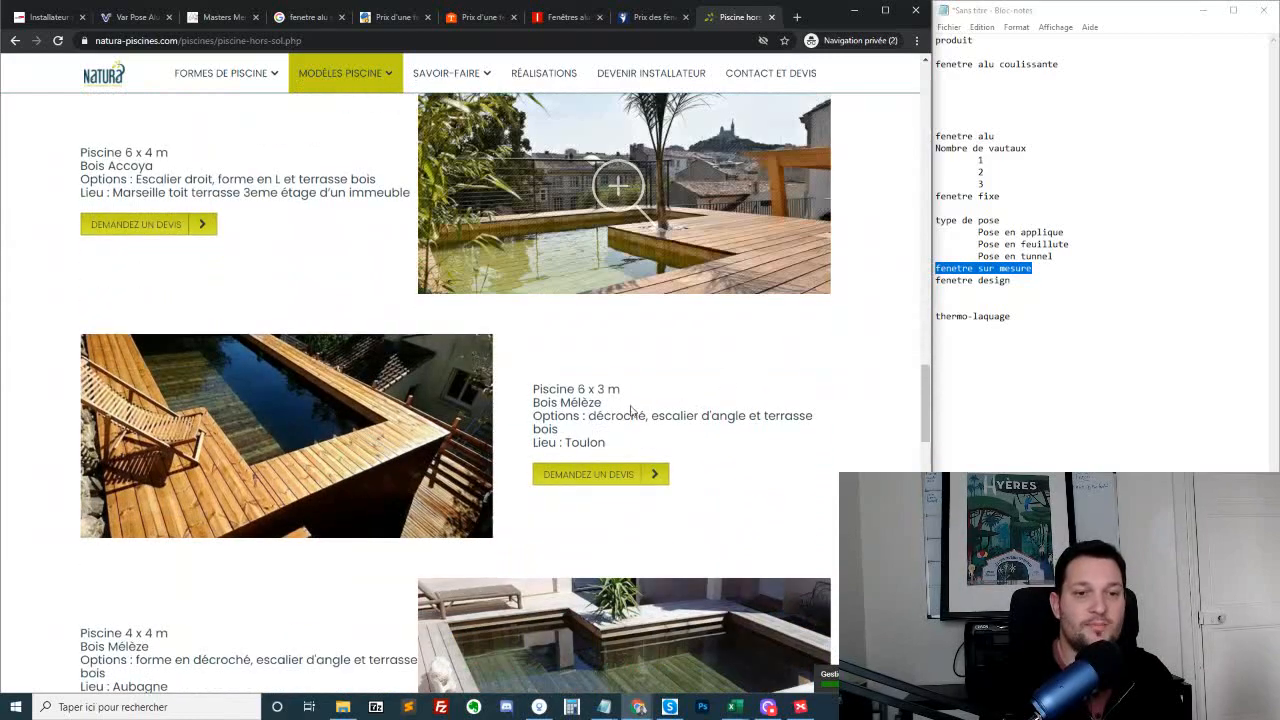
scroll(687, 433, "down", 3)
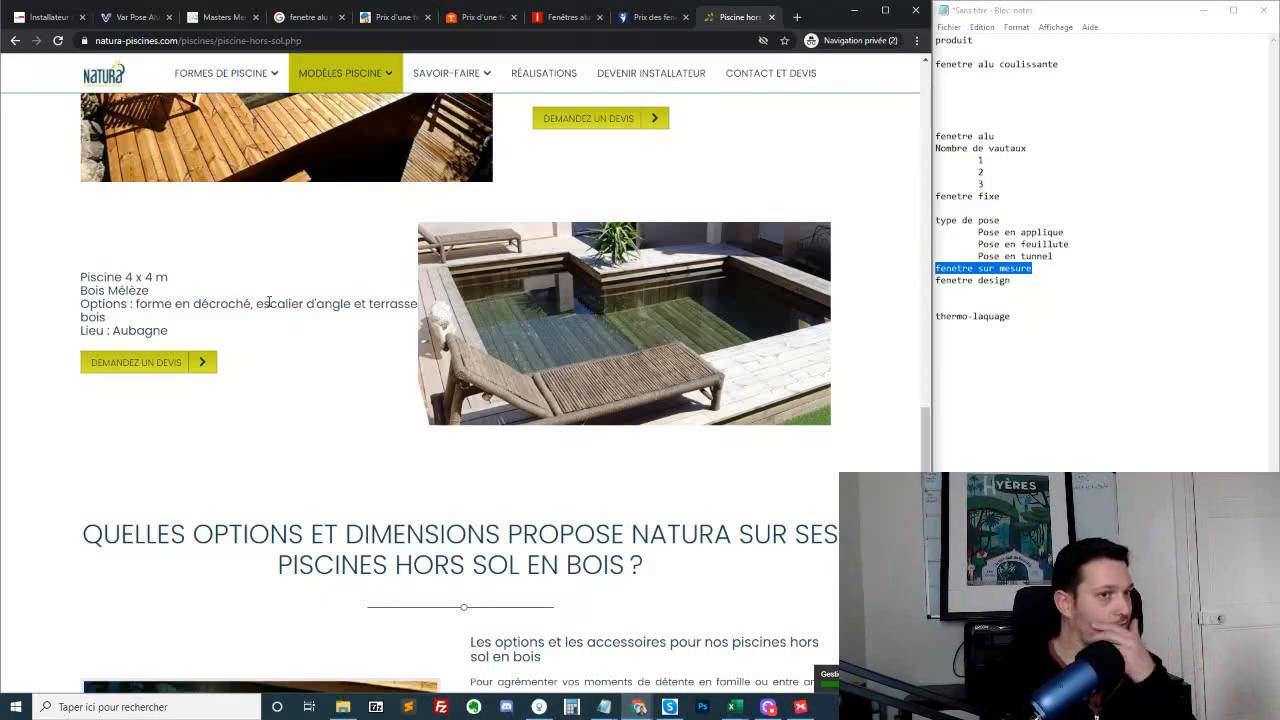
scroll(211, 273, "up", 10)
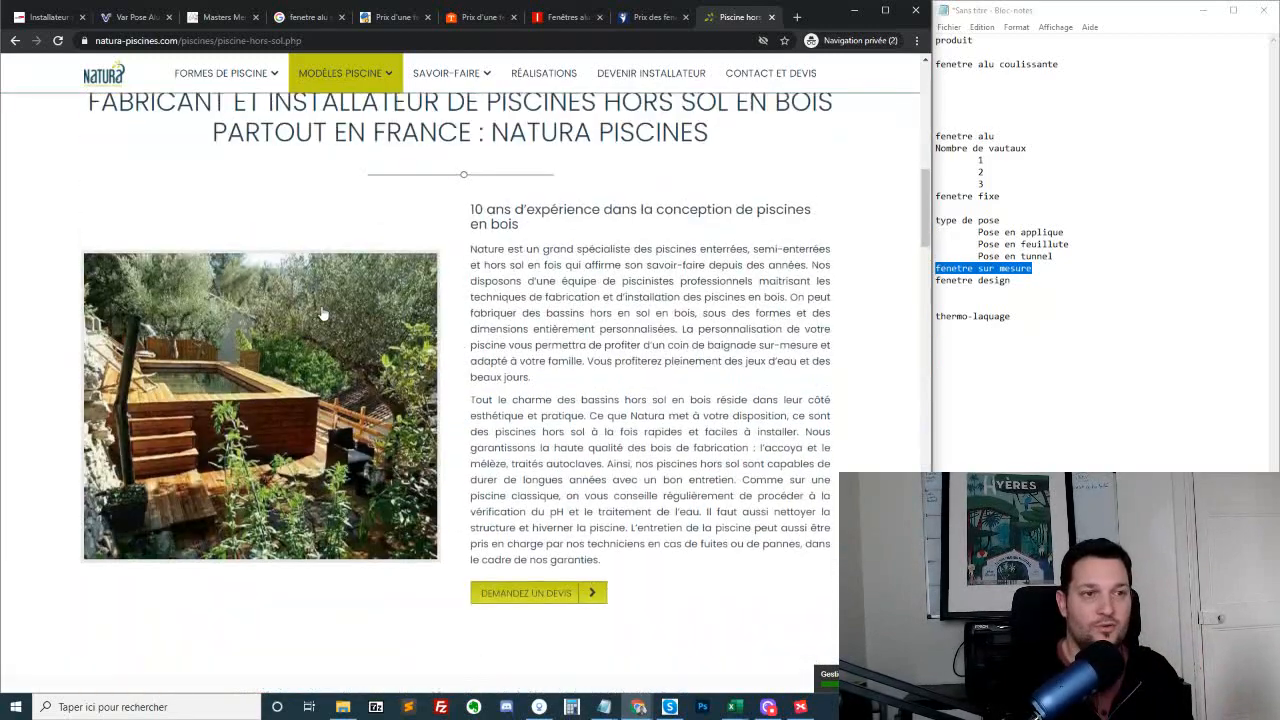
Close the "Piscine hors sol" page and run a Google search for "vitrier nice" from the existing results page
middle_click(741, 20)
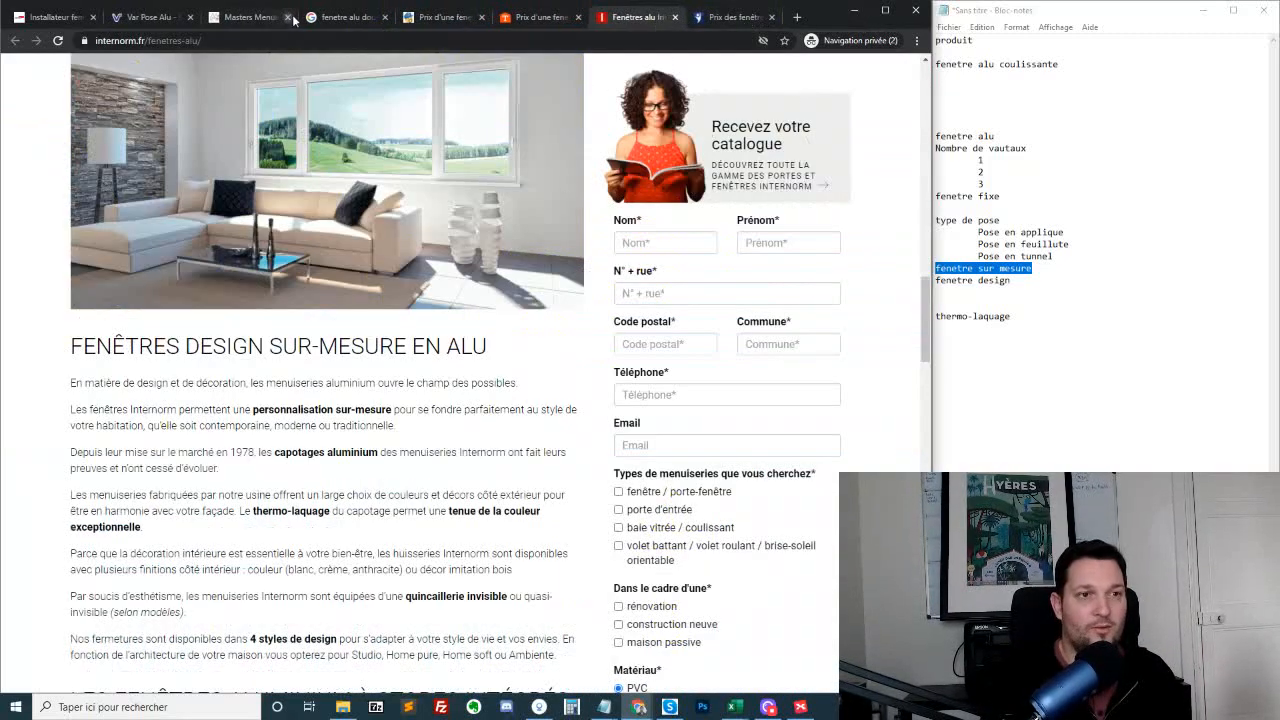
left_click(358, 18)
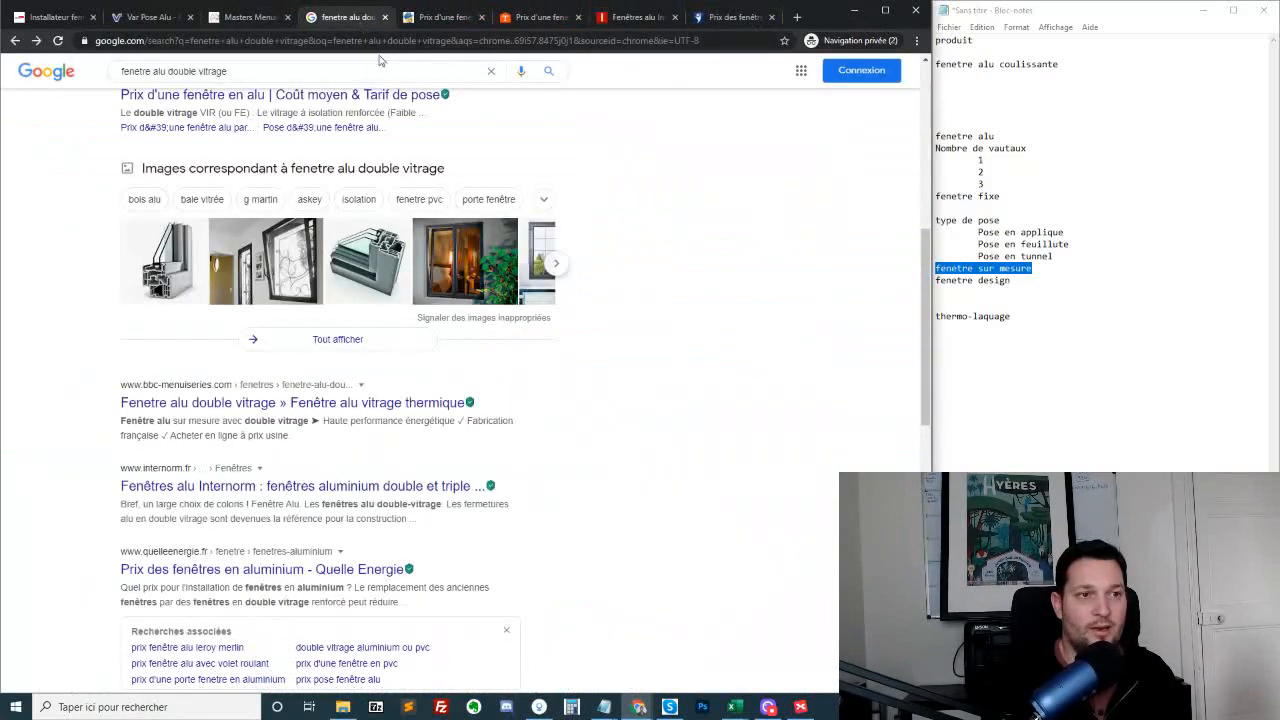
left_click(378, 64)
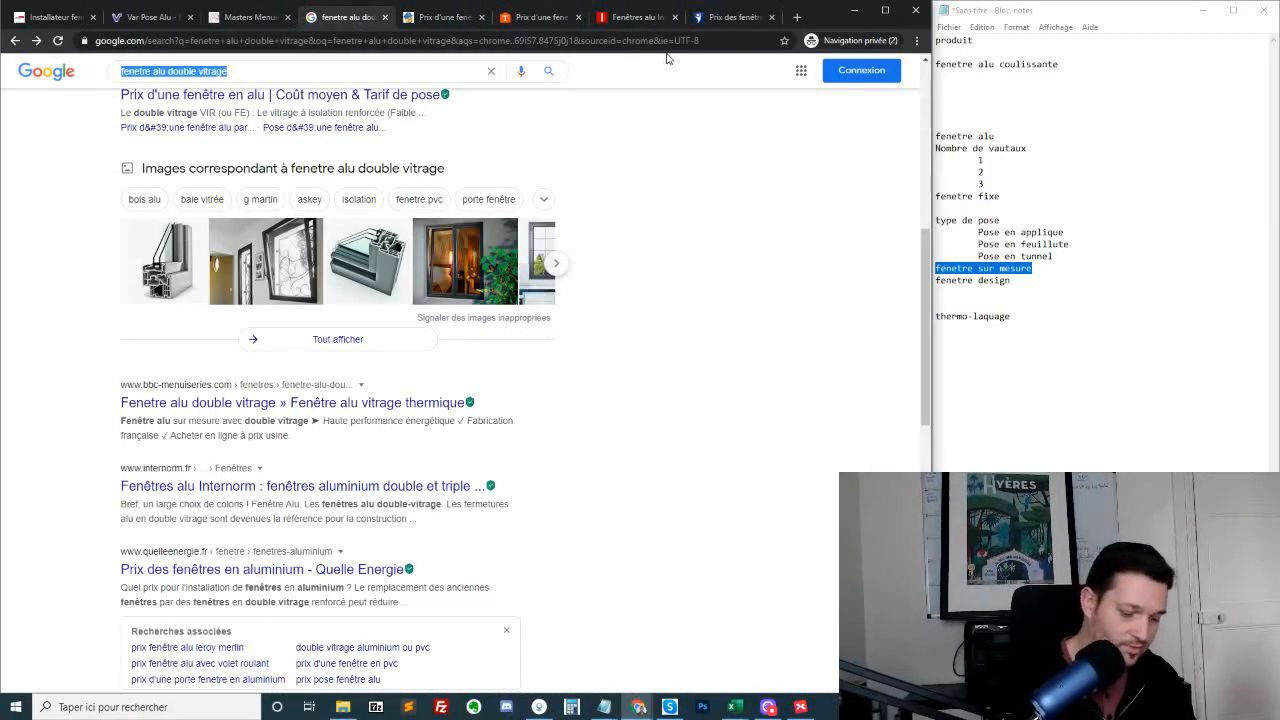
type("vitrier ")
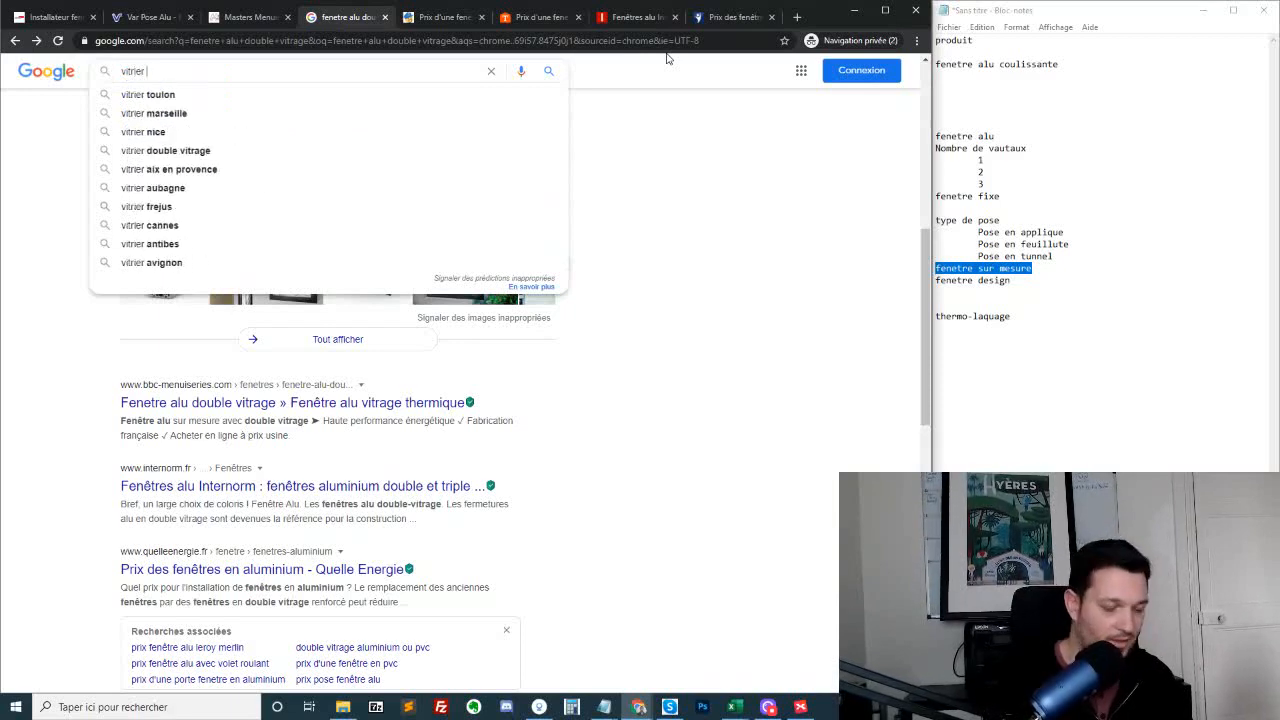
type("nice")
key("Return")
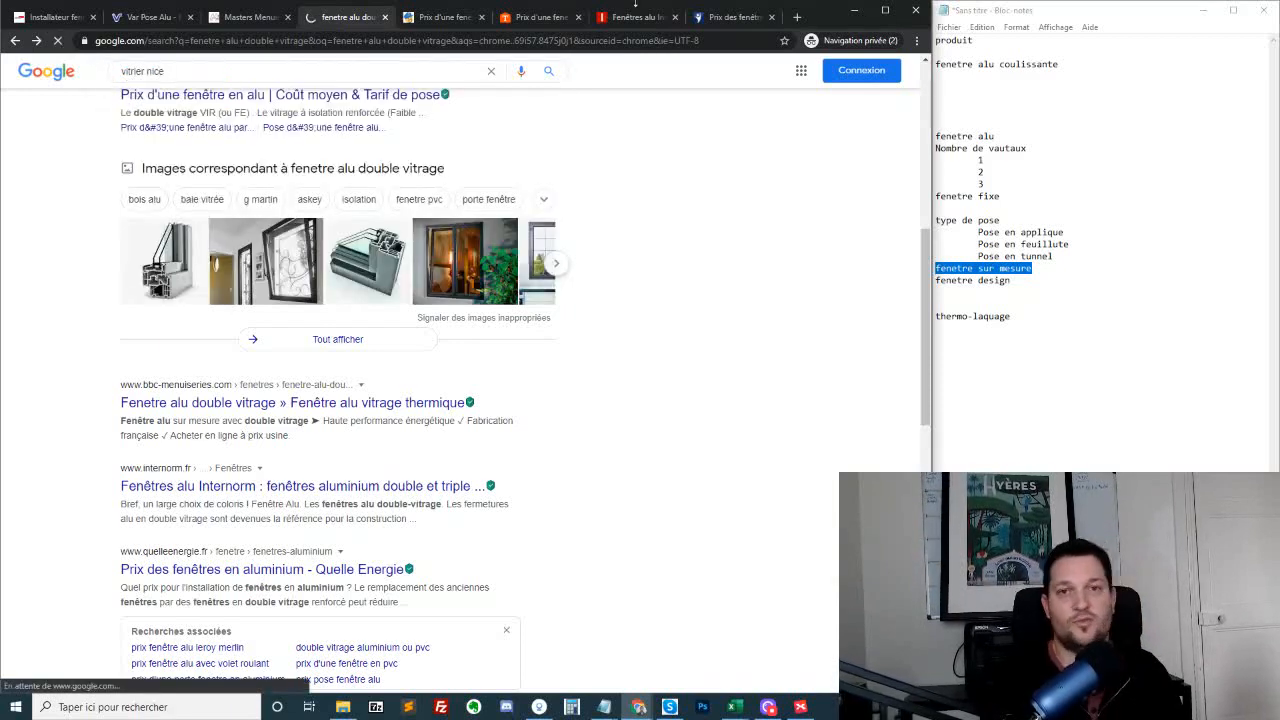
Open the dci-serrurier.com, nice-vitrier.fr, vitrerie-miroiterie-nice.com and referentsurete.com results in separate background tabs
scroll(437, 391, "down", 10)
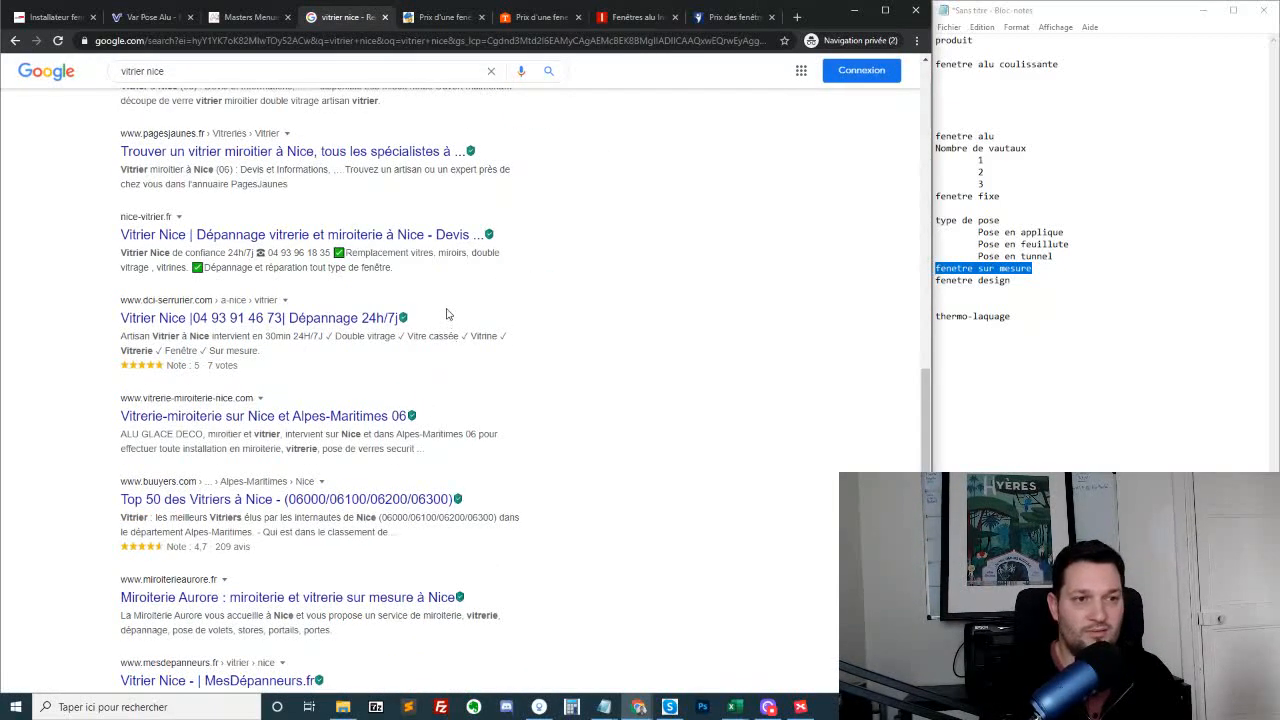
scroll(447, 314, "up", 5)
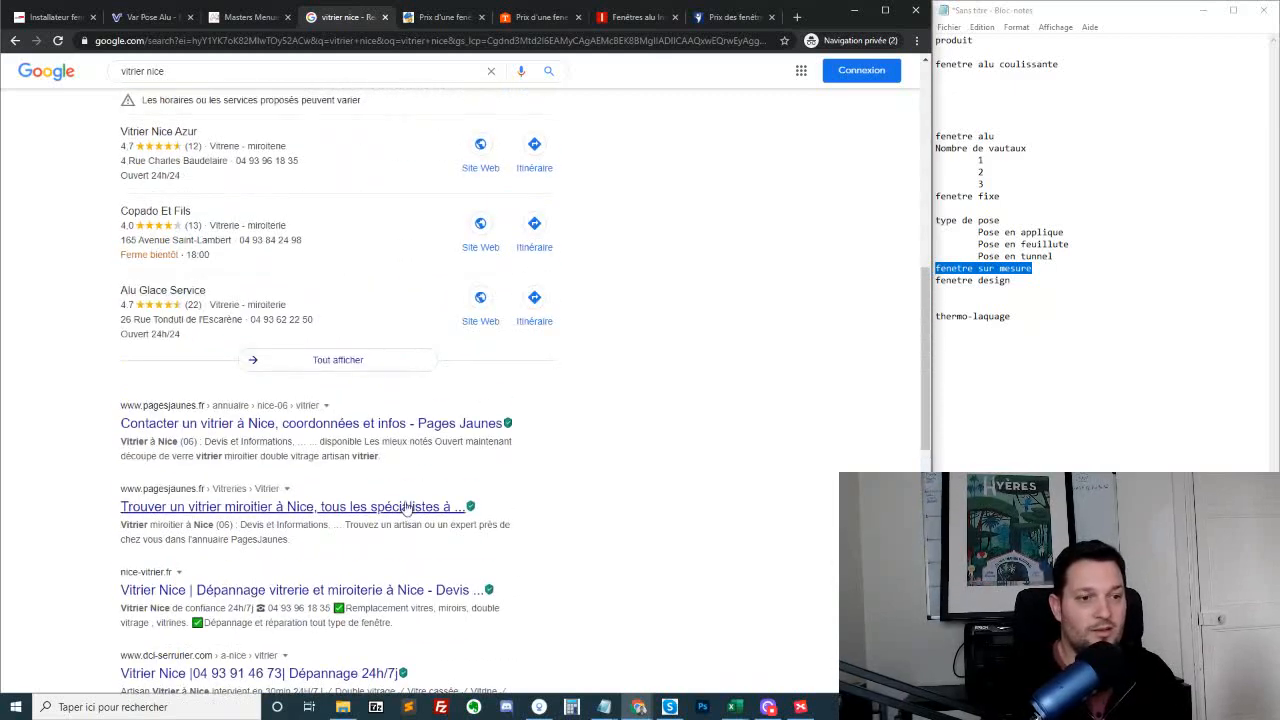
scroll(405, 508, "down", 2)
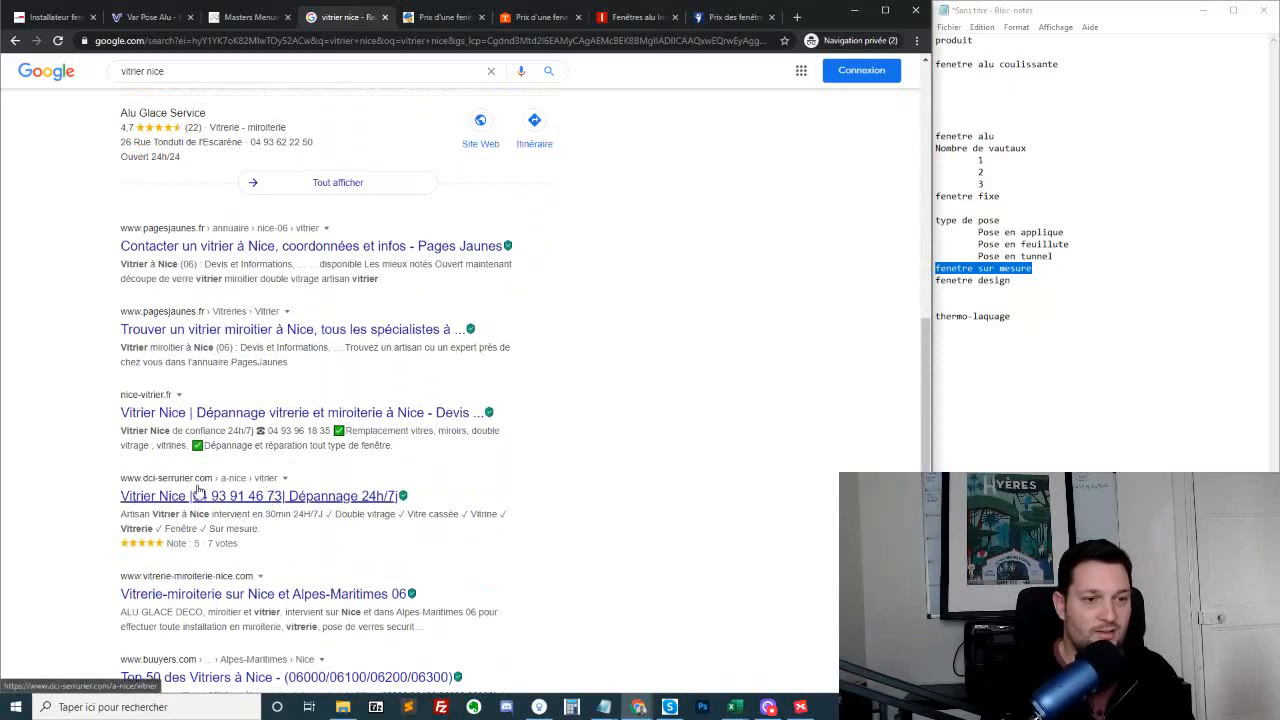
middle_click(207, 497)
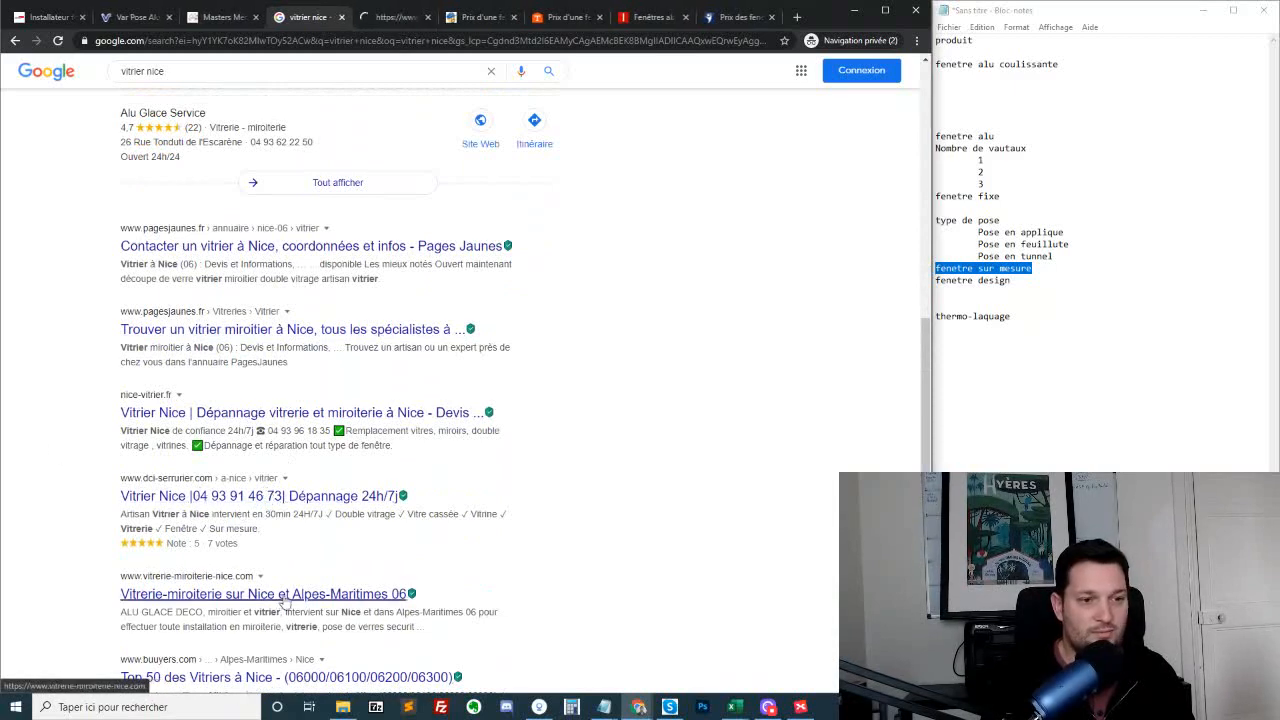
middle_click(263, 414)
scroll(233, 168, "down", 2)
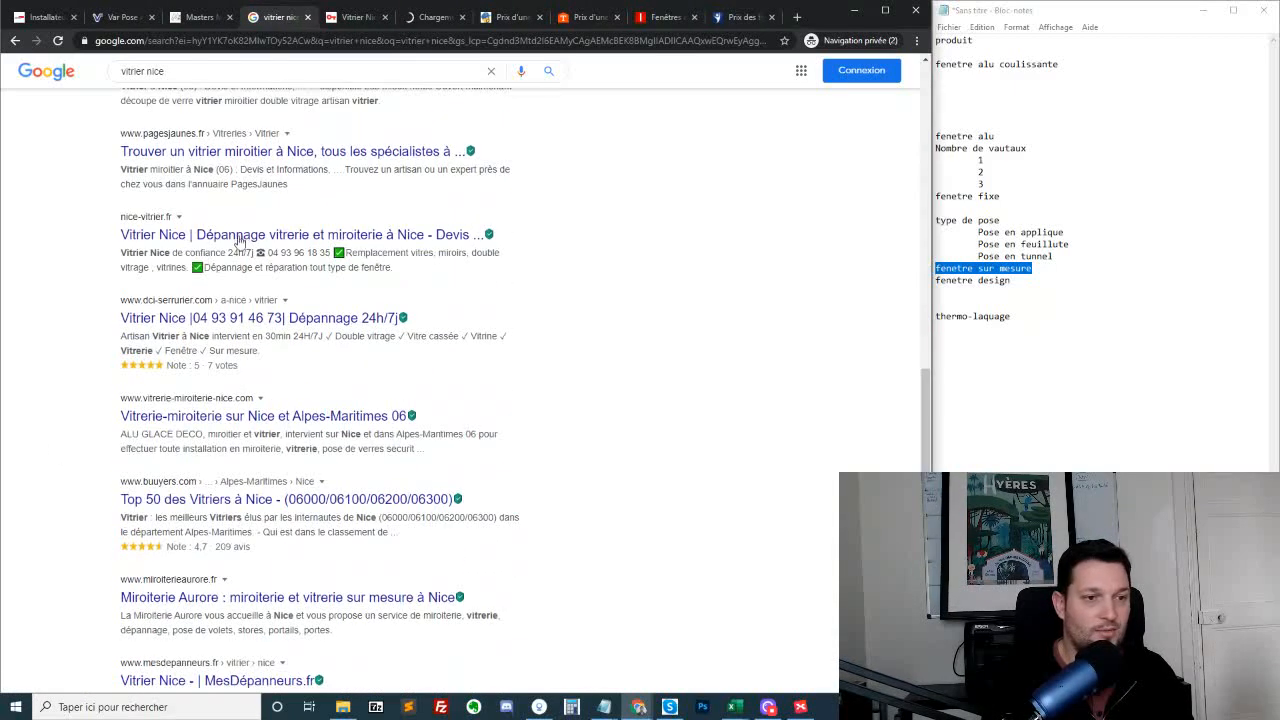
middle_click(275, 416)
scroll(286, 530, "down", 2)
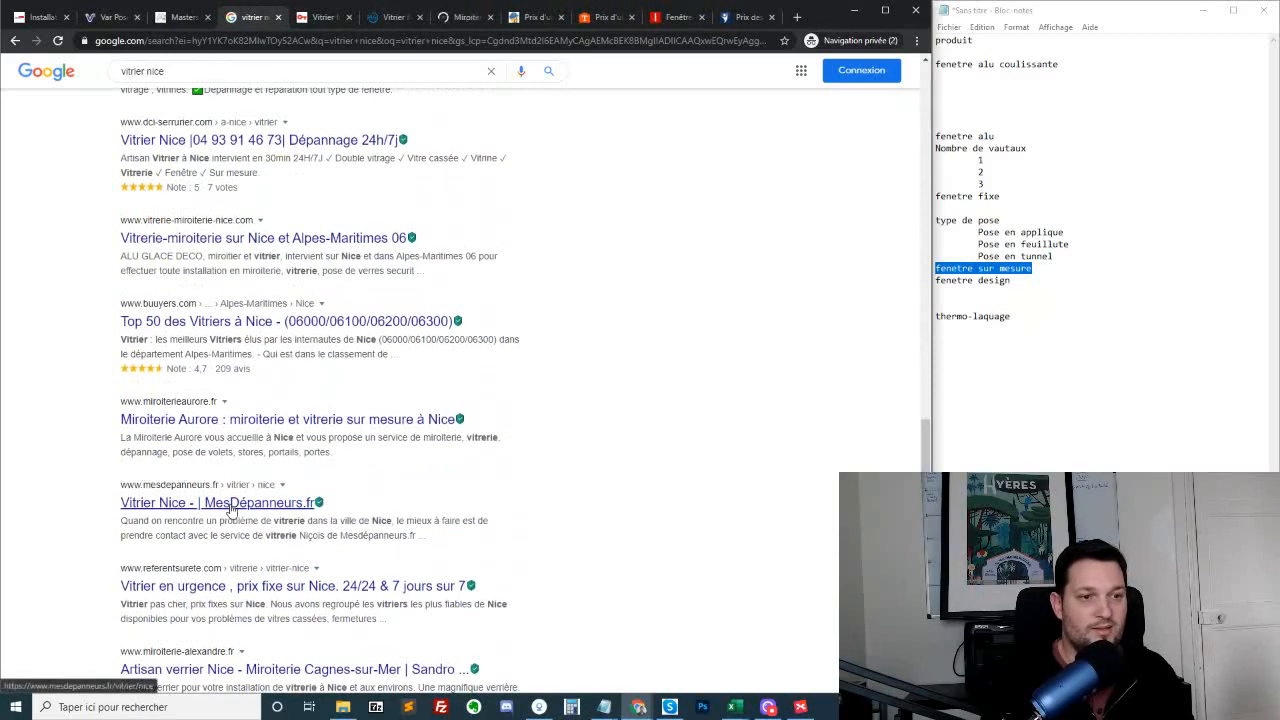
scroll(190, 575, "down", 2)
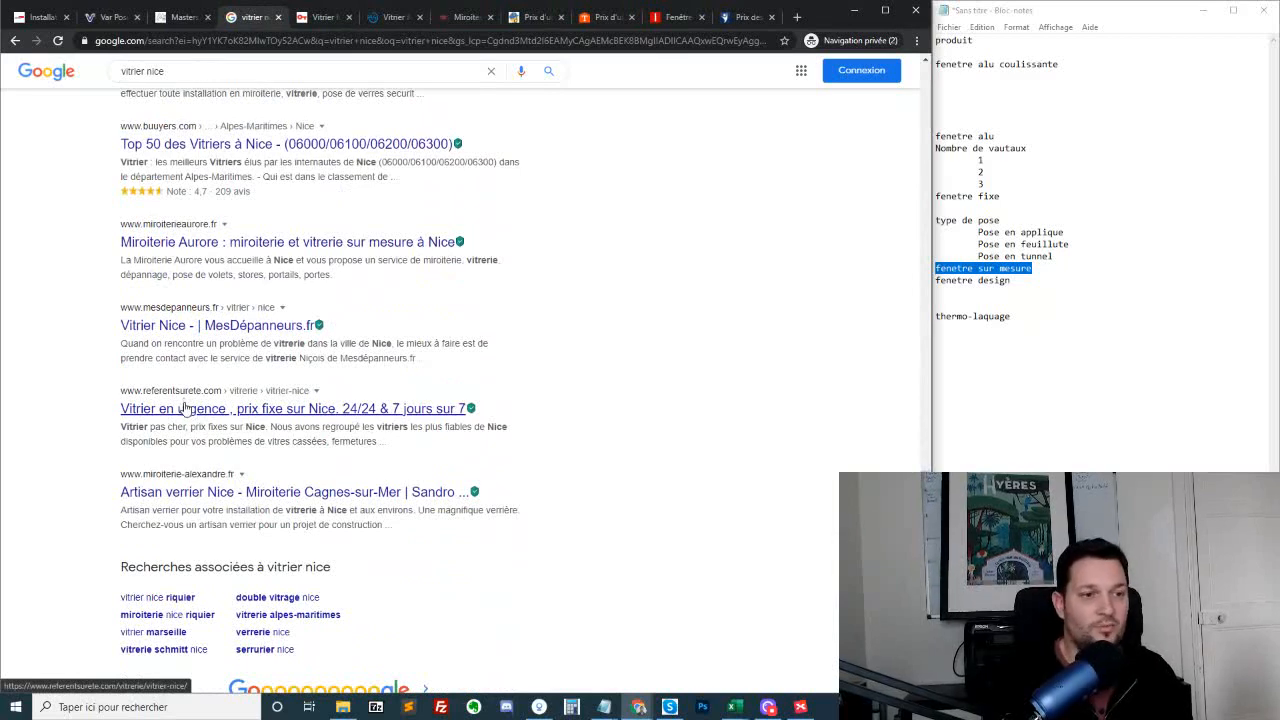
middle_click(185, 407)
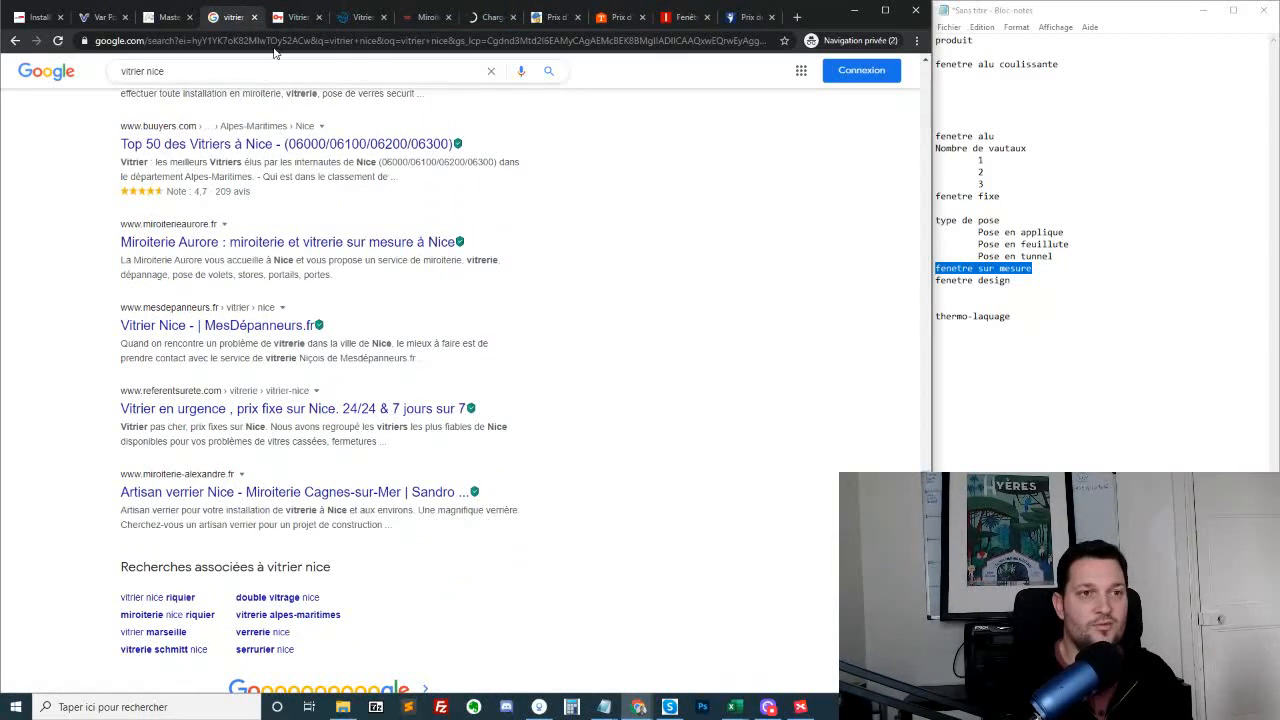
Look through the DCI Nice glazier page from its presentation and services to the nearby towns and the "Principales villes" links
key("ctrl+Tab")
left_click(677, 228)
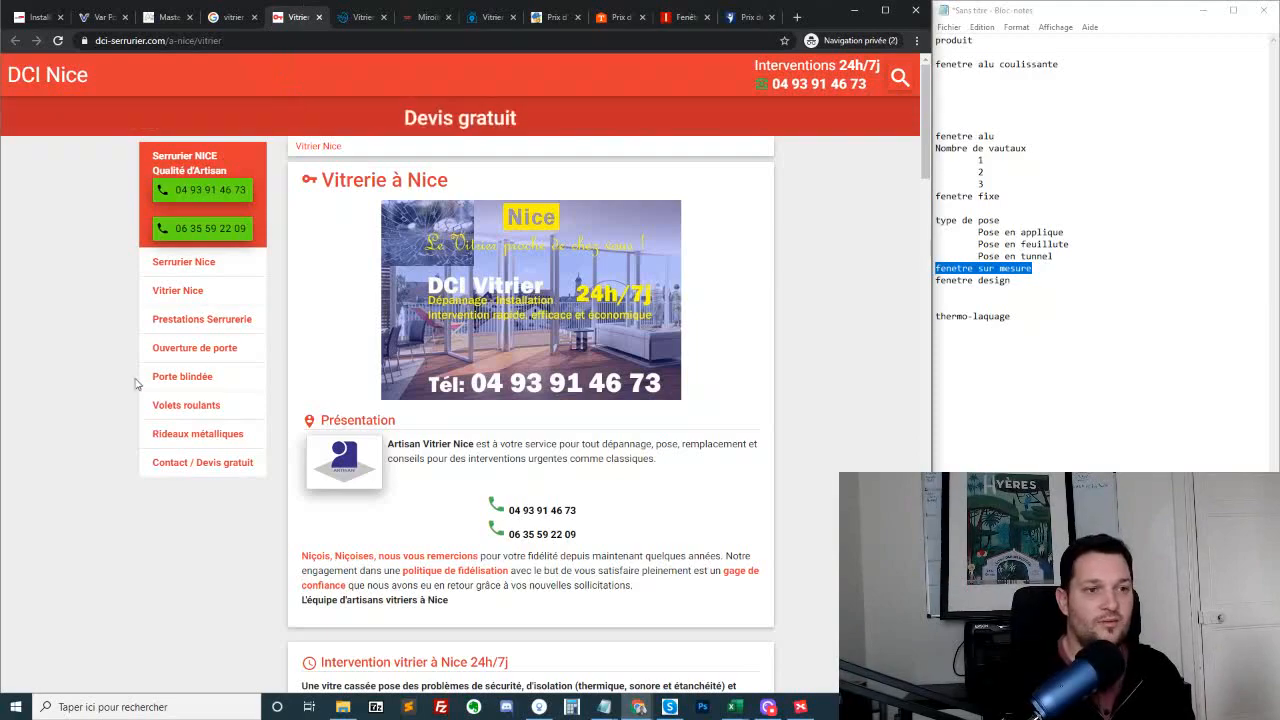
scroll(560, 400, "down", 15)
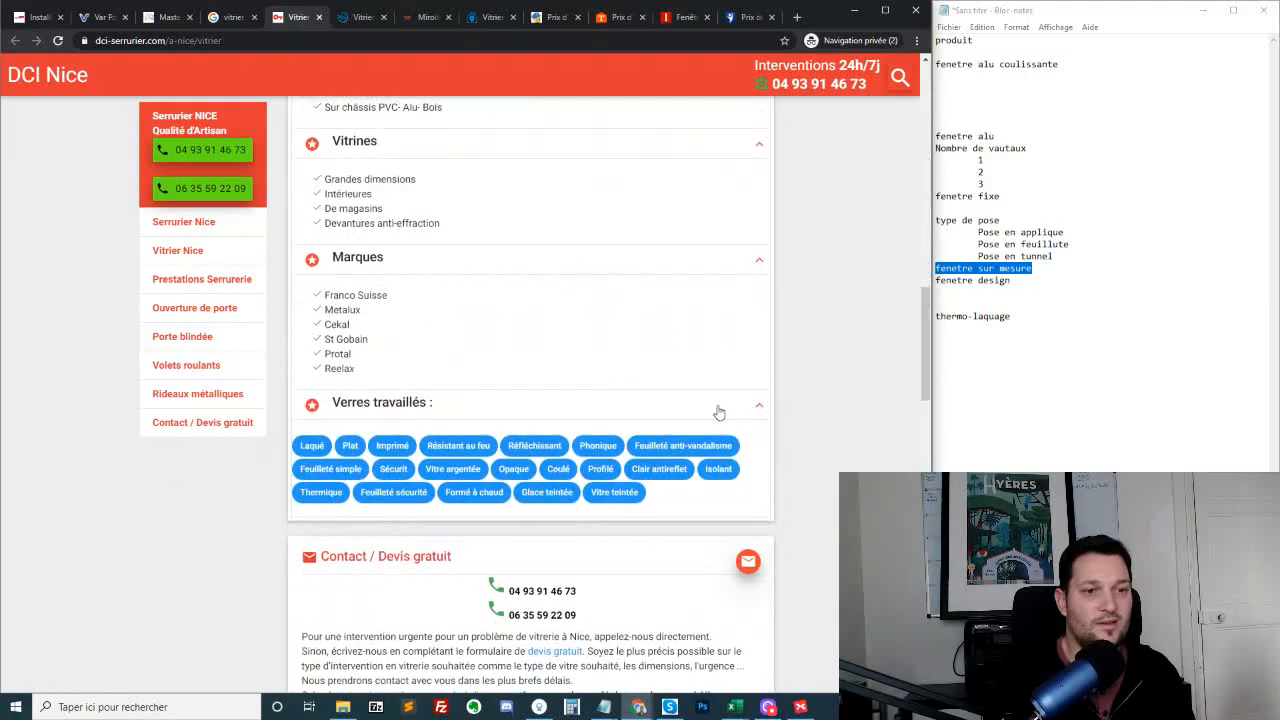
scroll(575, 376, "up", 14)
scroll(437, 329, "down", 2)
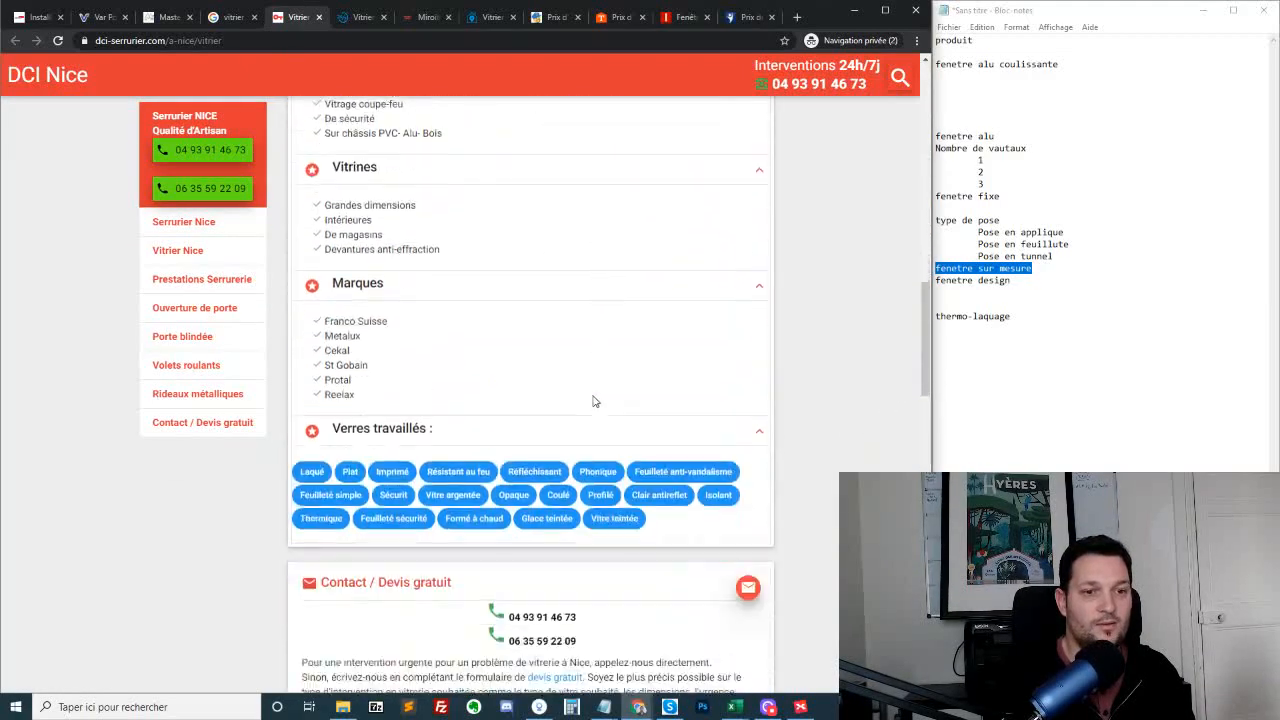
scroll(428, 450, "down", 6)
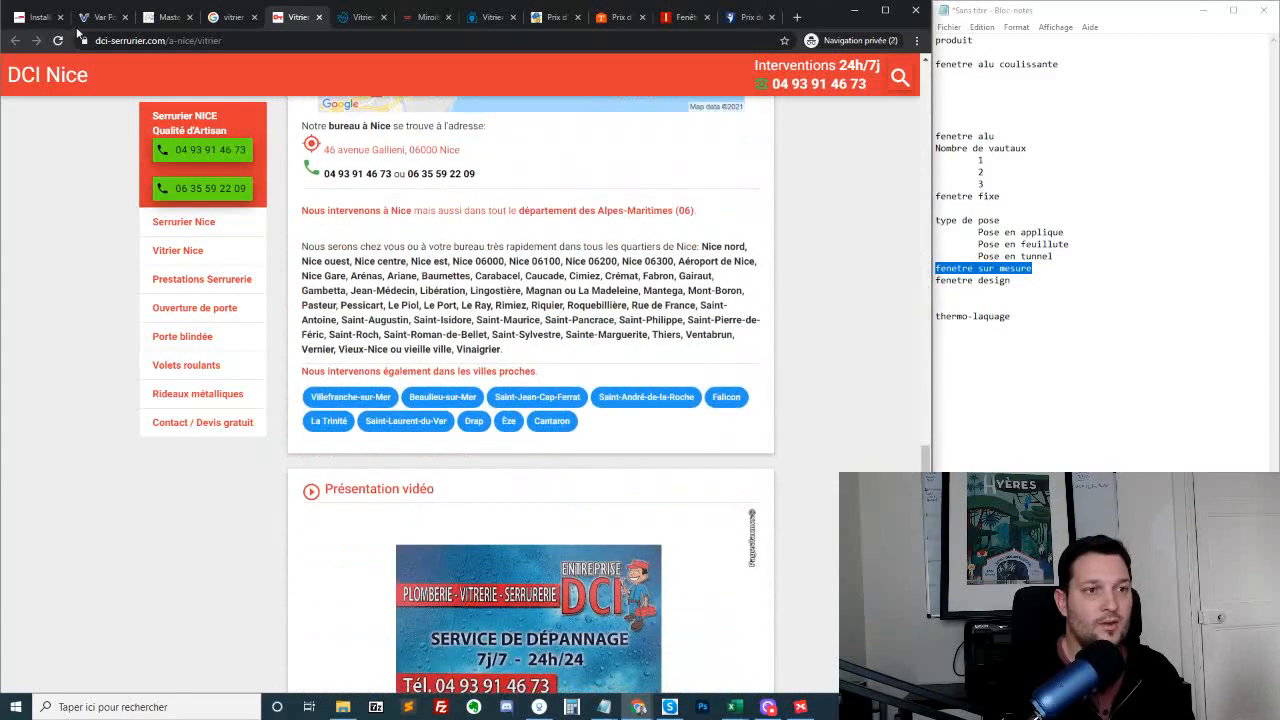
scroll(781, 331, "down", 10)
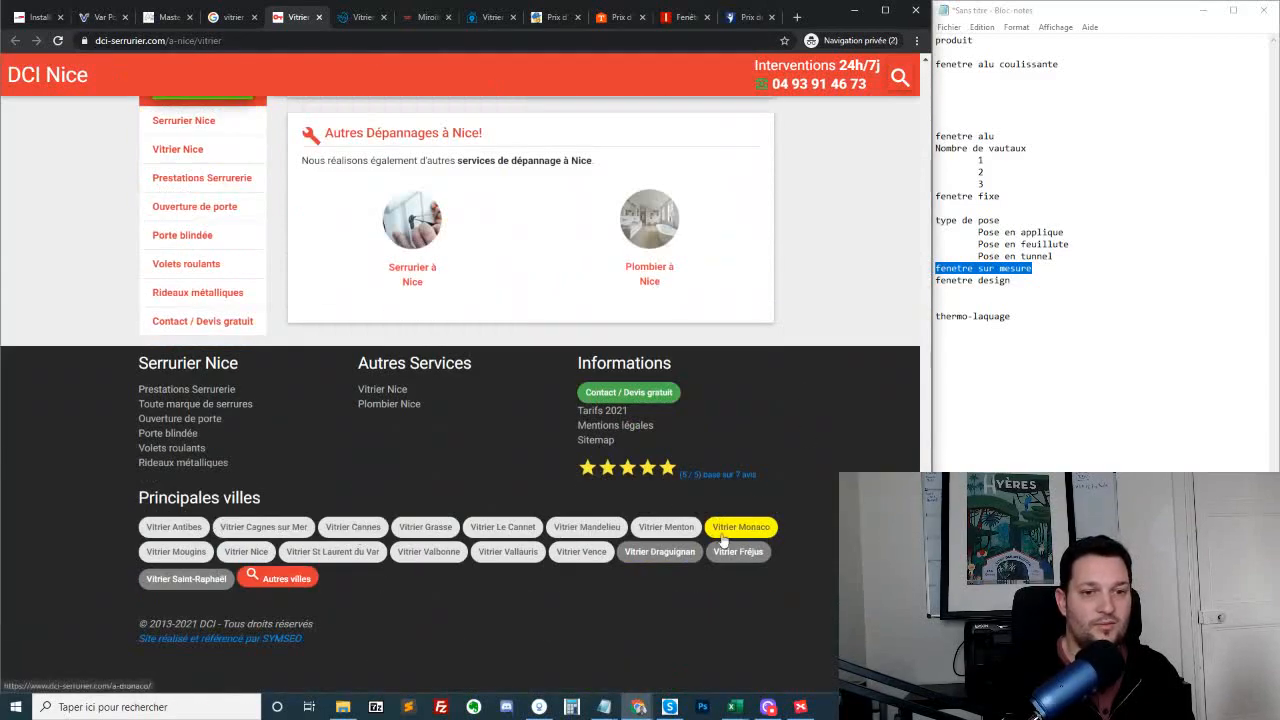
Open the "Vitrier Menton" city page, examine its introduction and services, and highlight the "Dépannage vitrier 24h/7j" list
left_click(656, 528)
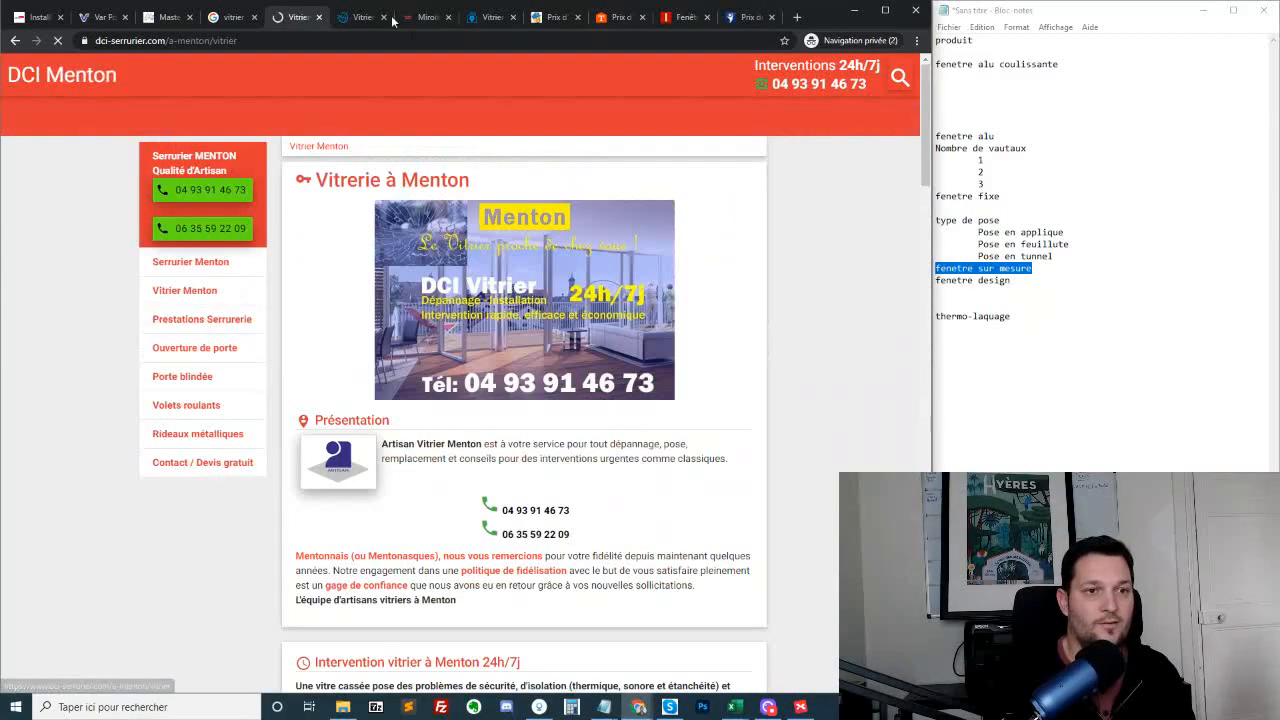
scroll(618, 315, "down", 4)
scroll(689, 332, "up", 2)
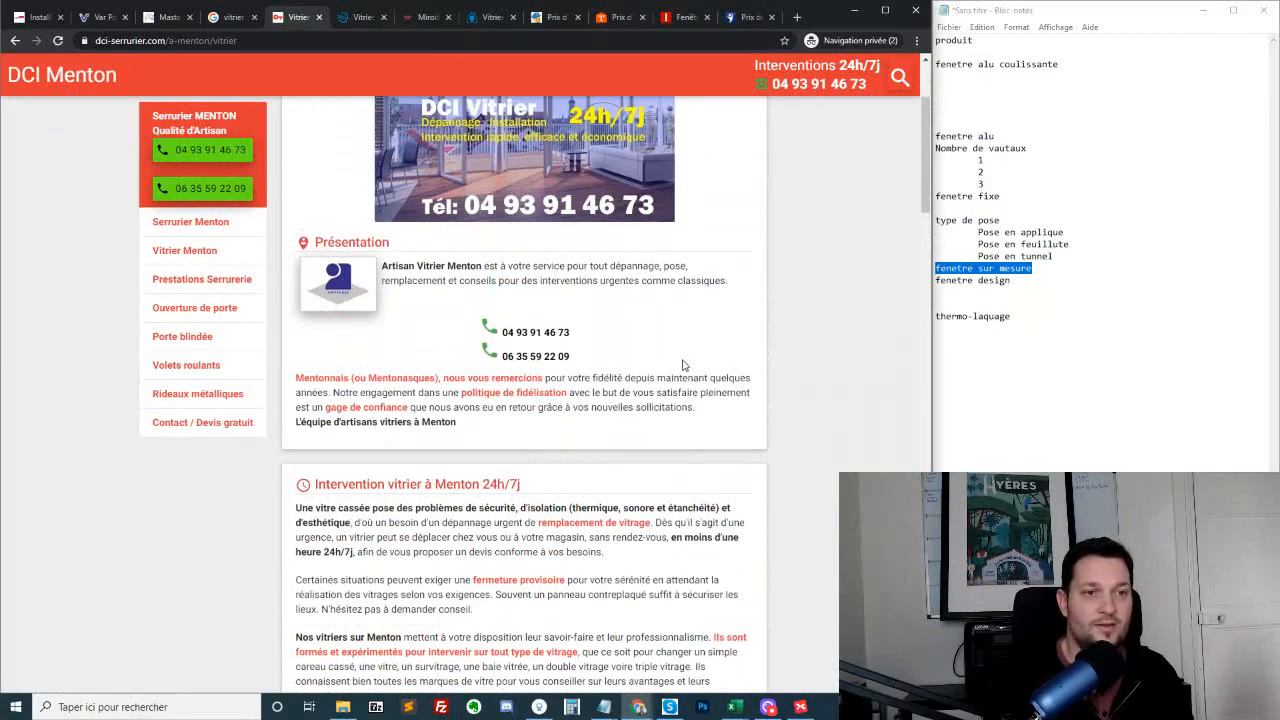
scroll(689, 361, "down", 2)
scroll(740, 390, "up", 4)
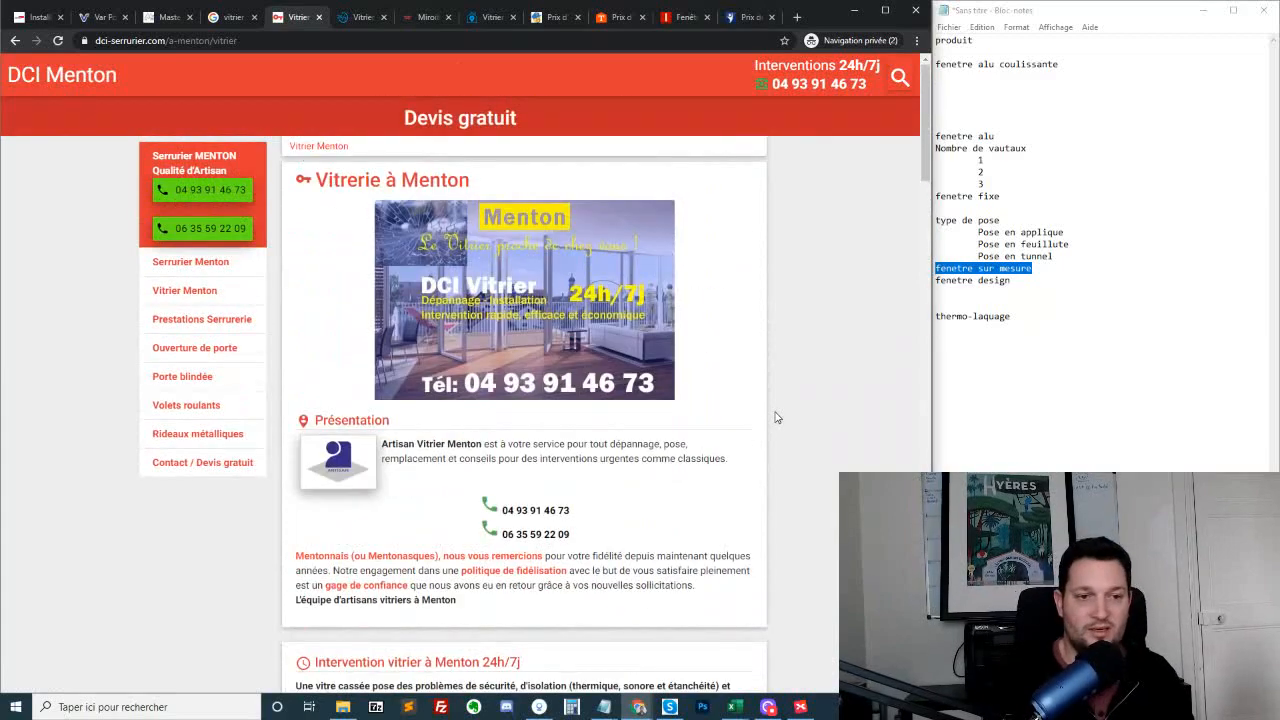
scroll(777, 417, "down", 4)
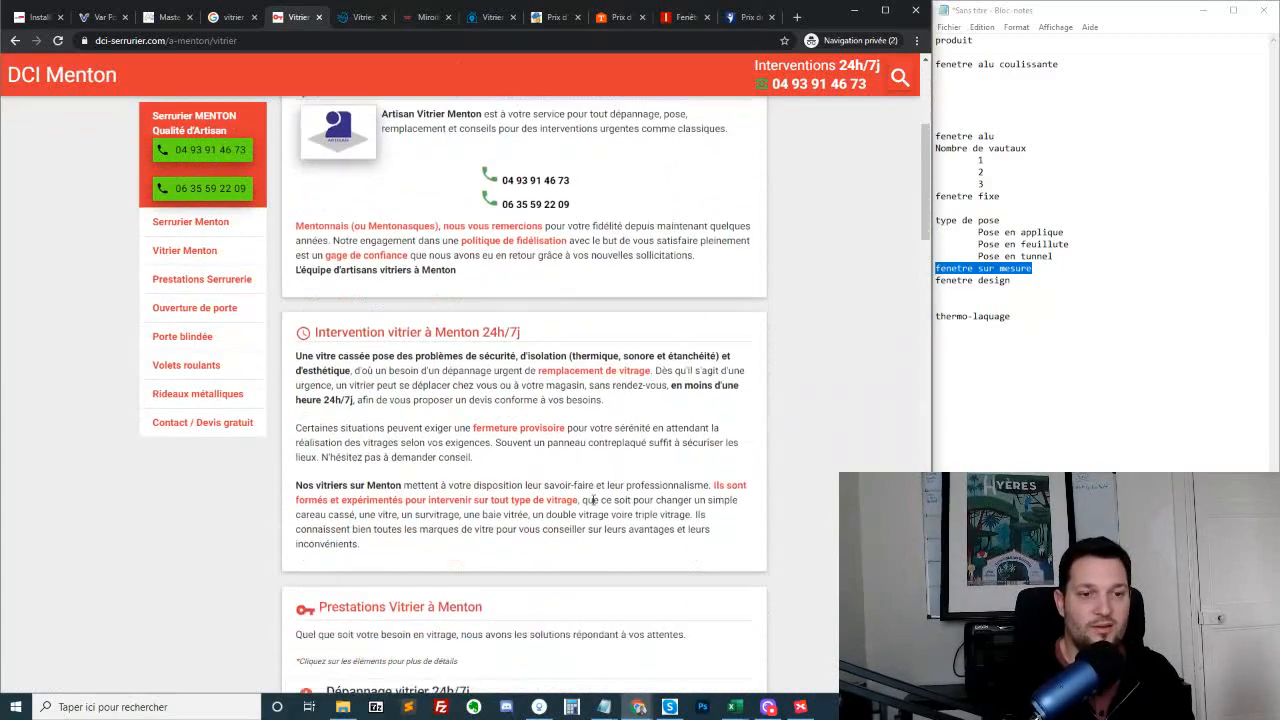
scroll(566, 447, "down", 3)
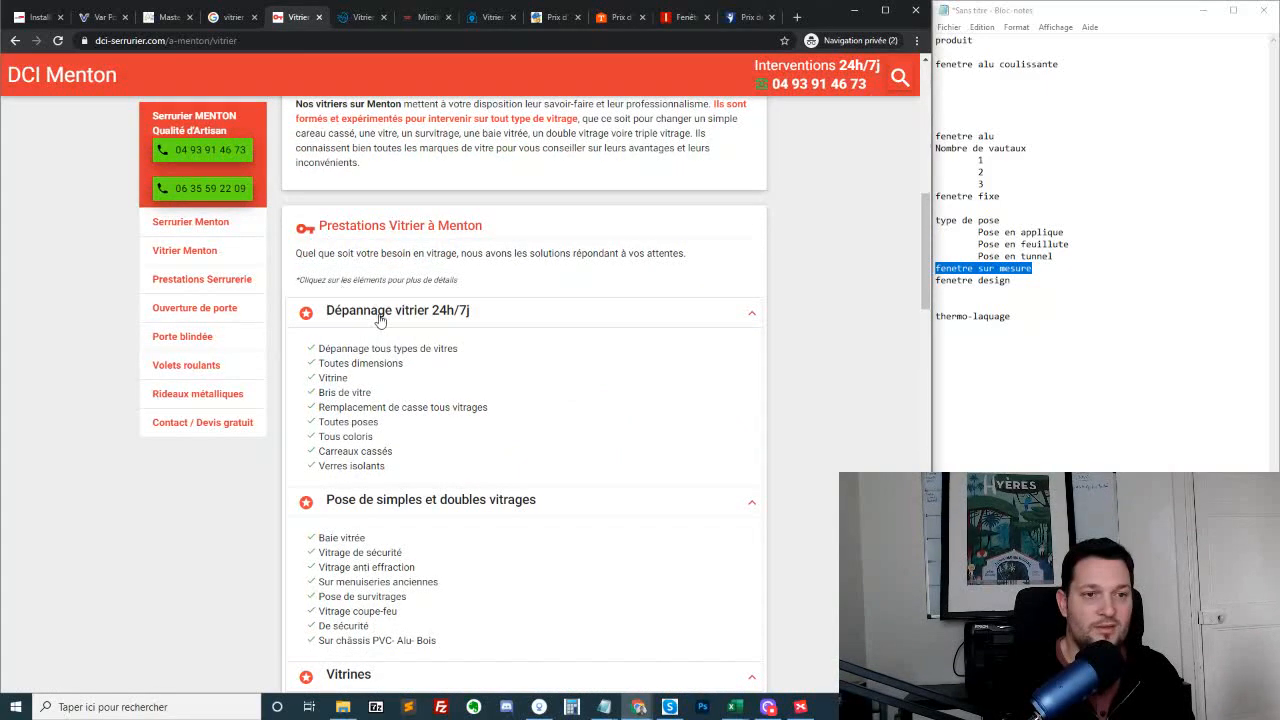
left_click_drag(311, 346, 543, 485)
left_click(296, 356)
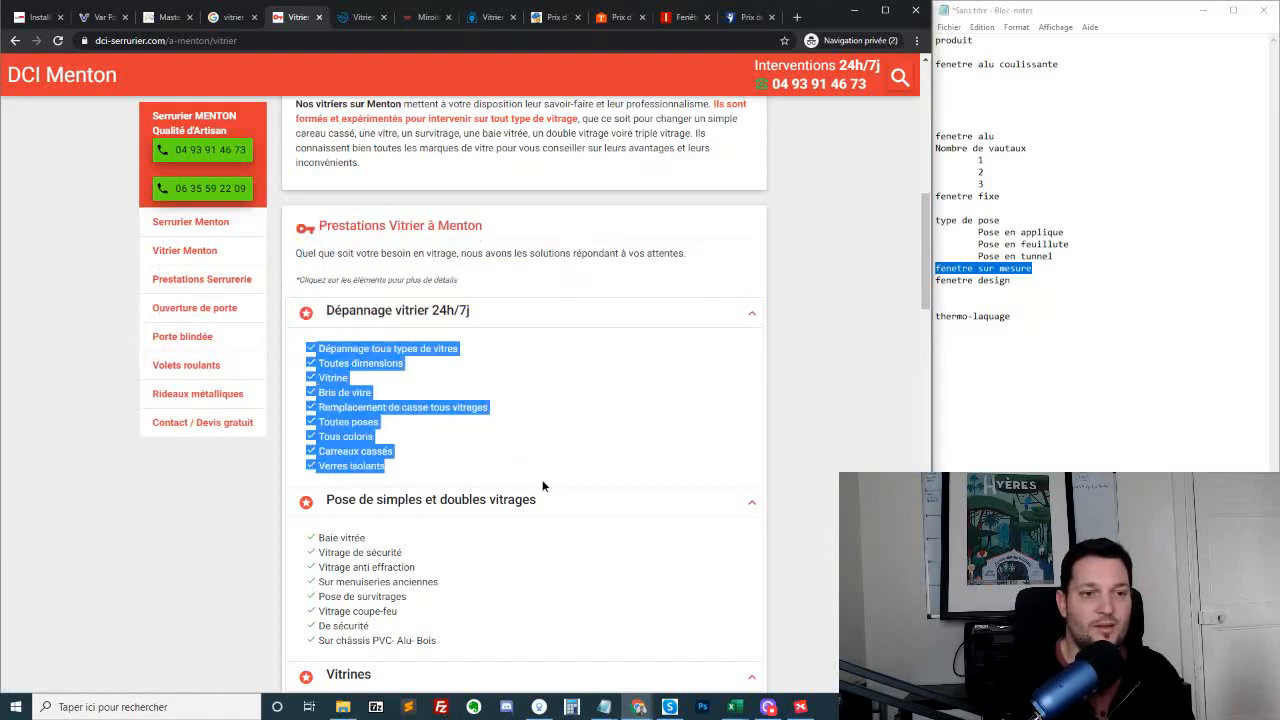
Search Google for "vitrier toulon" and open the "MIROITERIE DE TOULON" result from miroiterie-toulon.fr
left_click(228, 17)
left_click(240, 40)
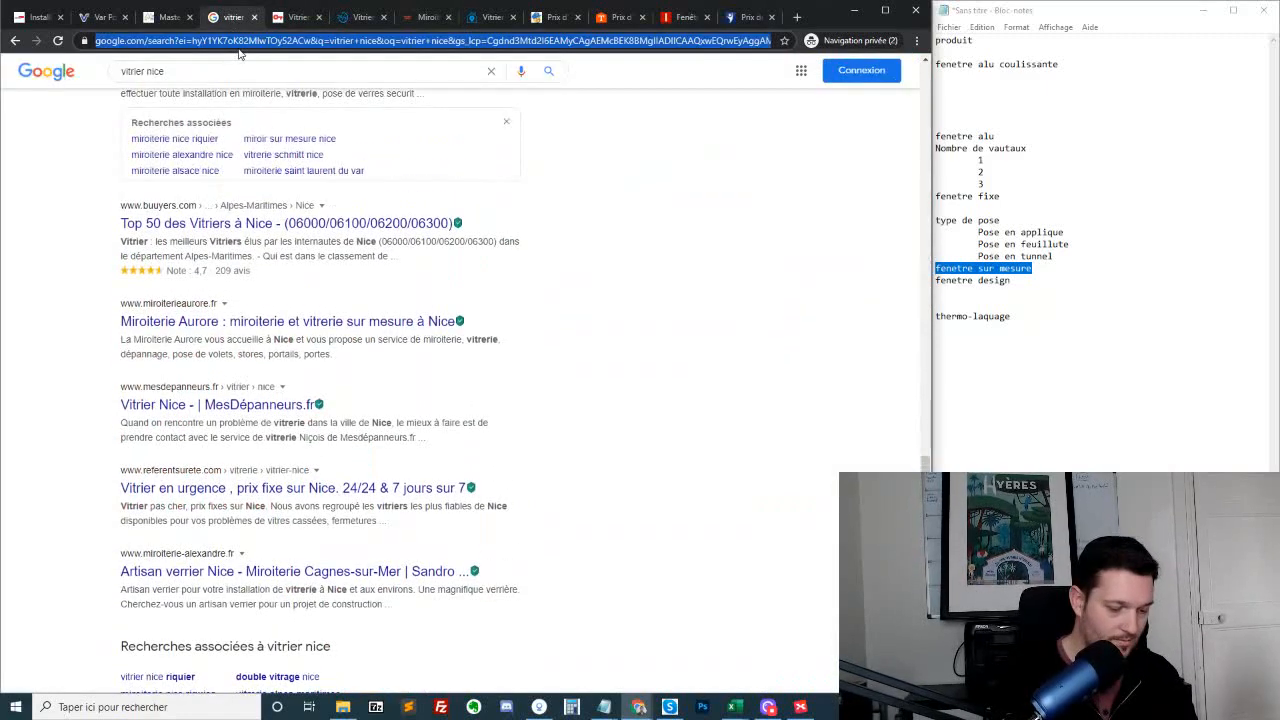
type("vitrier toulon")
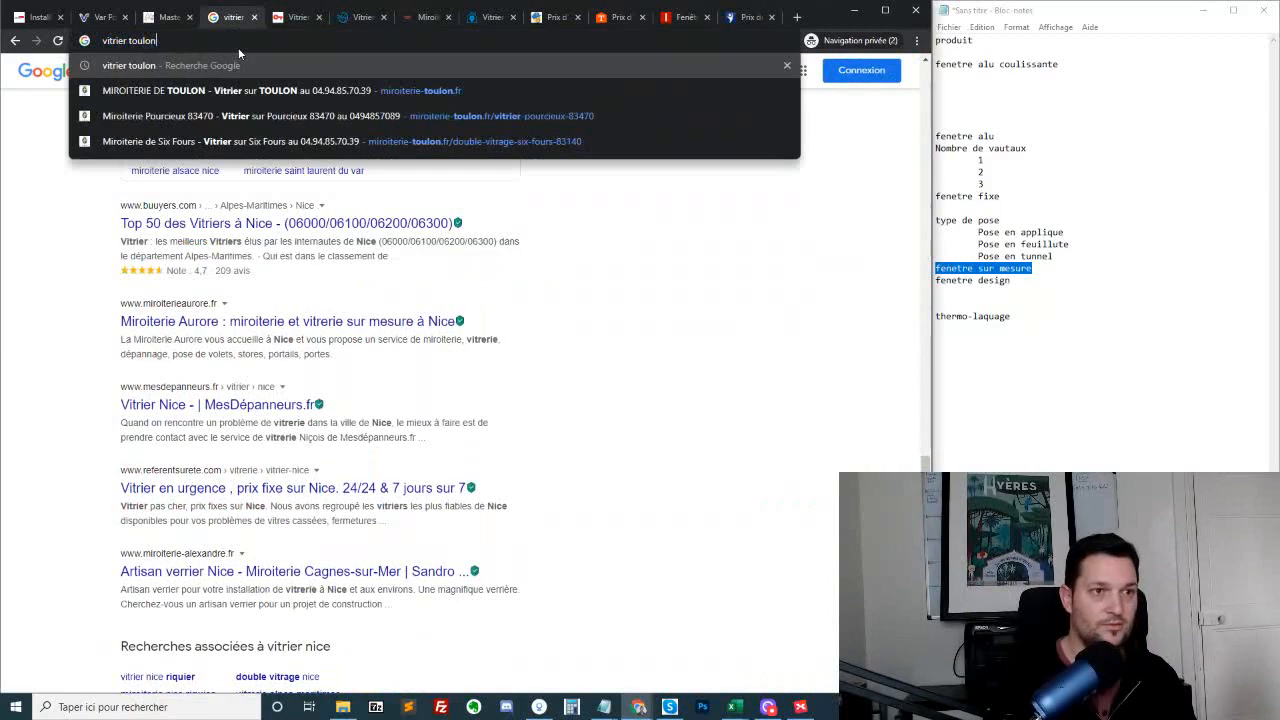
key("Return")
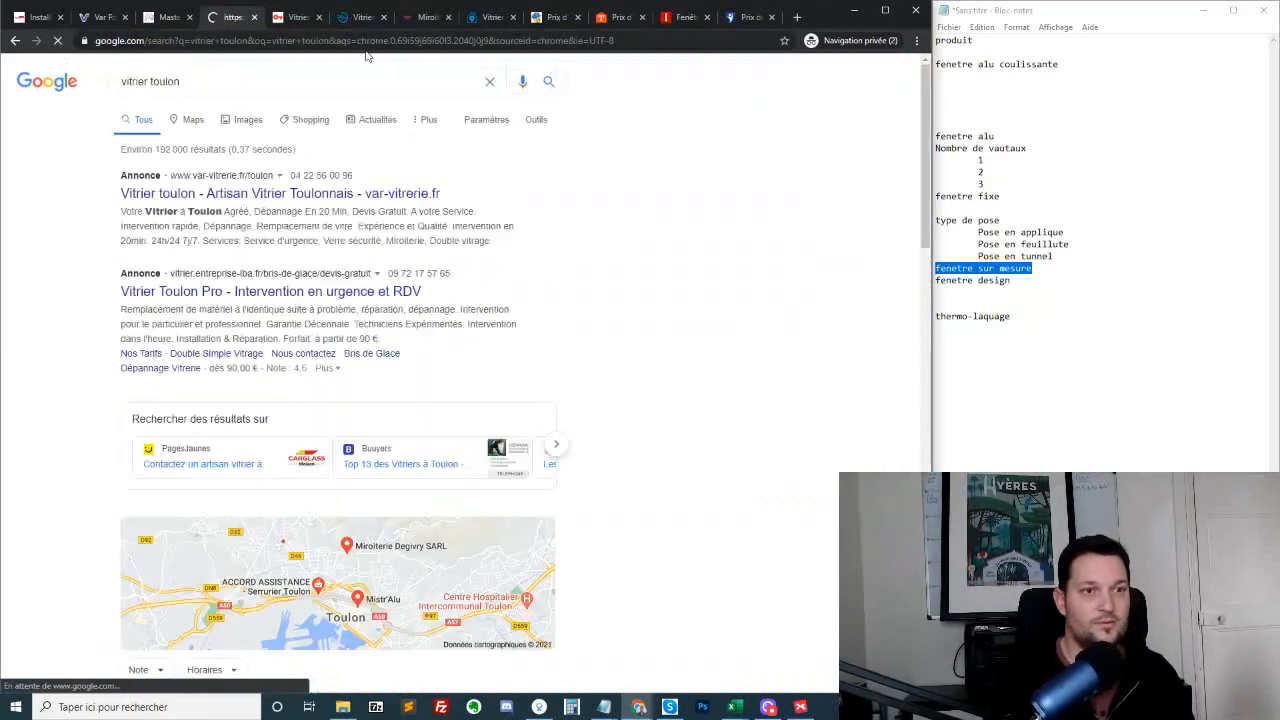
scroll(479, 283, "down", 5)
scroll(452, 286, "up", 3)
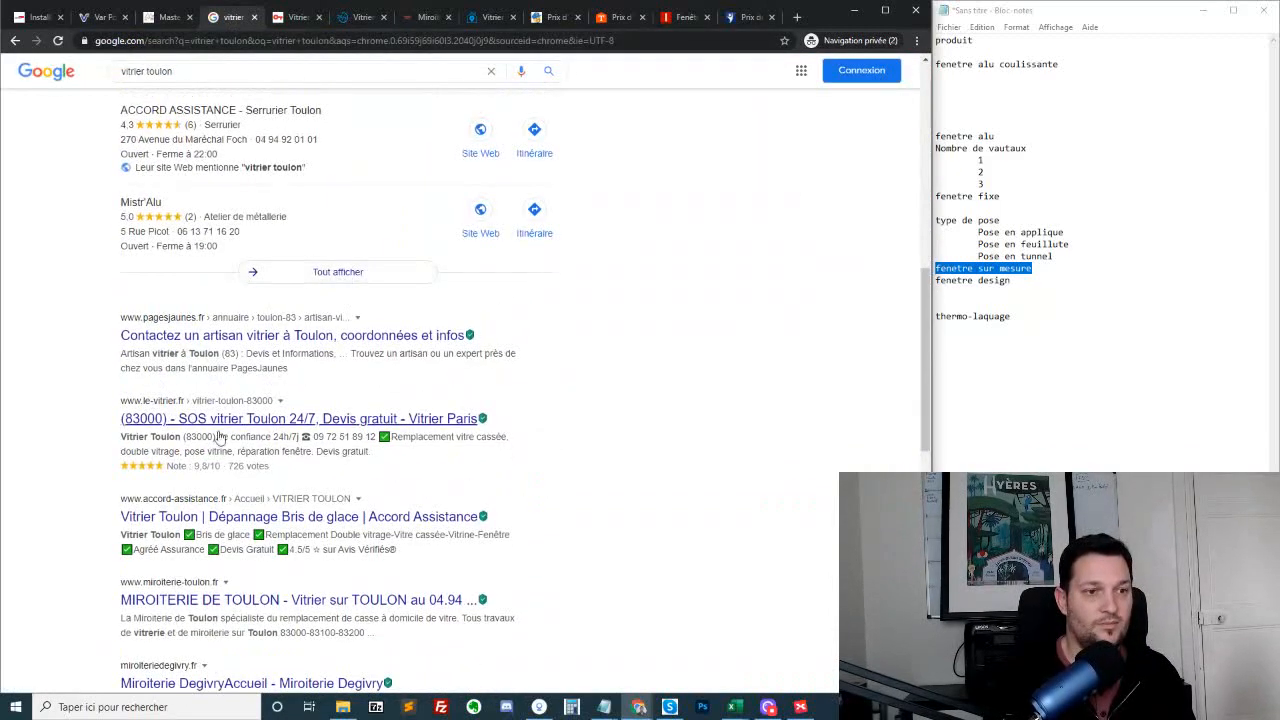
scroll(288, 490, "down", 3)
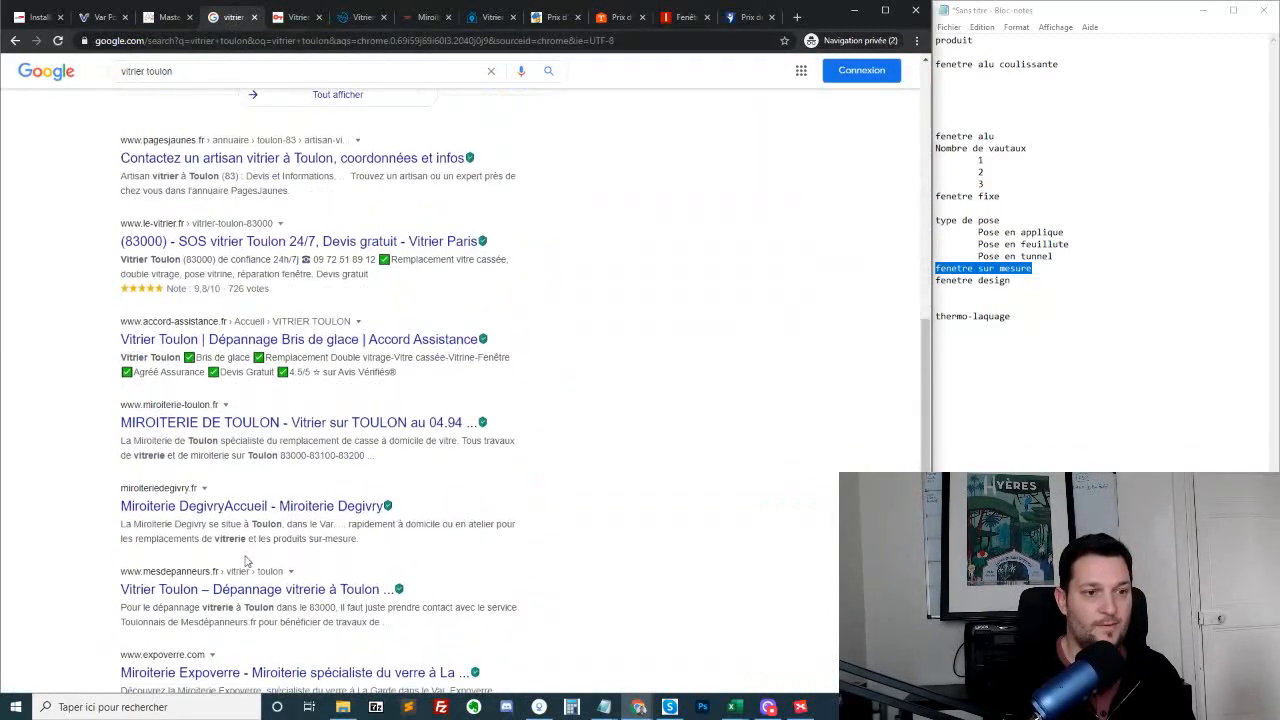
left_click(205, 424)
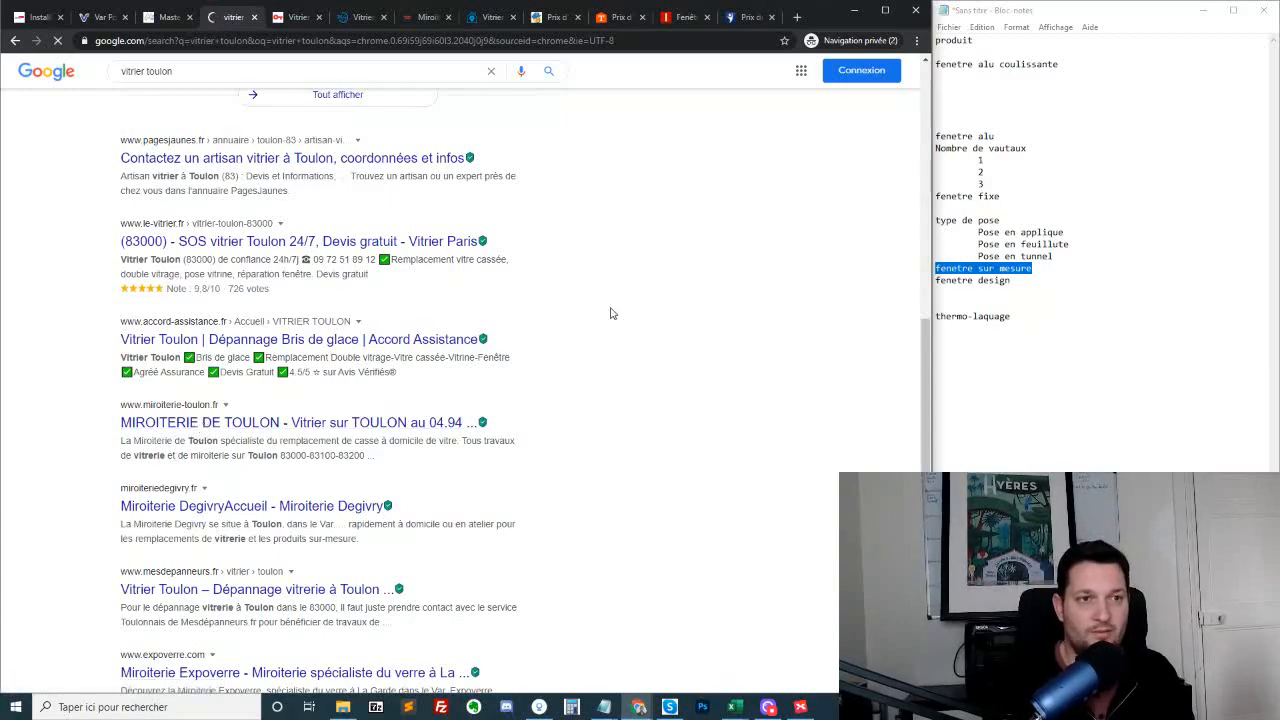
Review the Miroiterie de Toulon home page, highlight its paragraph on glass replacement in Toulon, and open the site's list of city pages
scroll(625, 410, "down", 3)
scroll(625, 410, "down", 5)
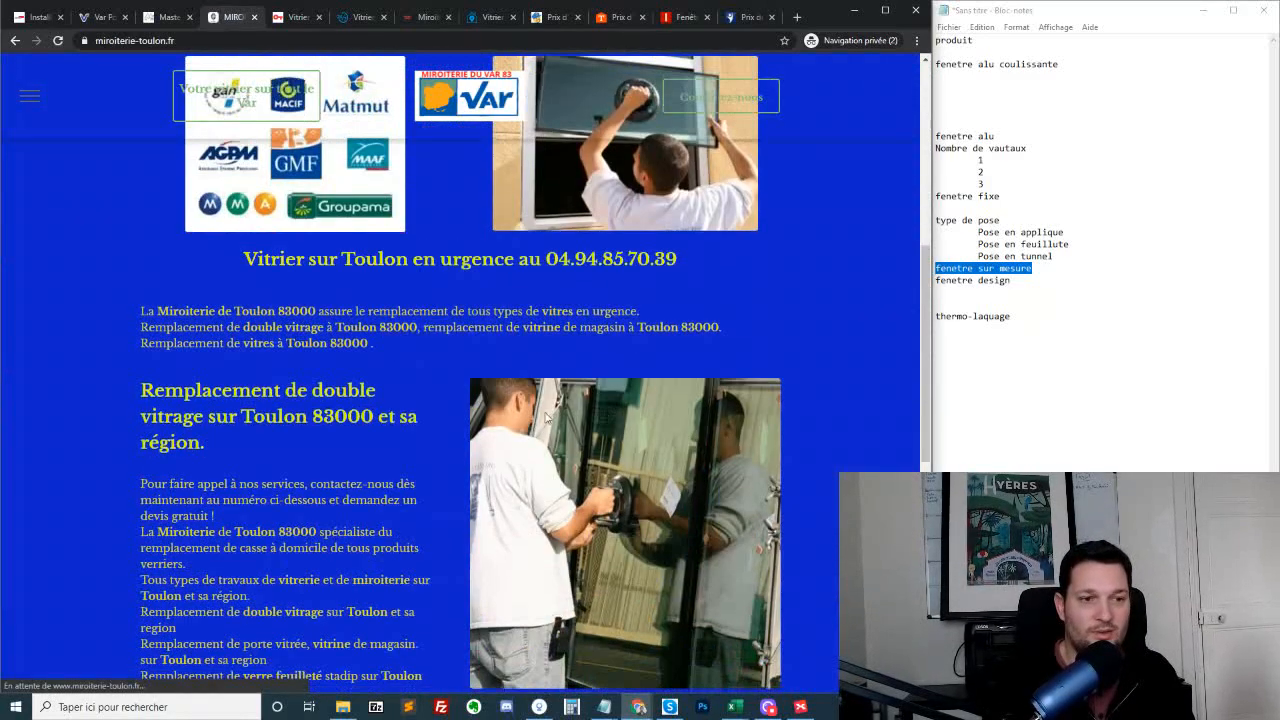
scroll(257, 445, "up", 3)
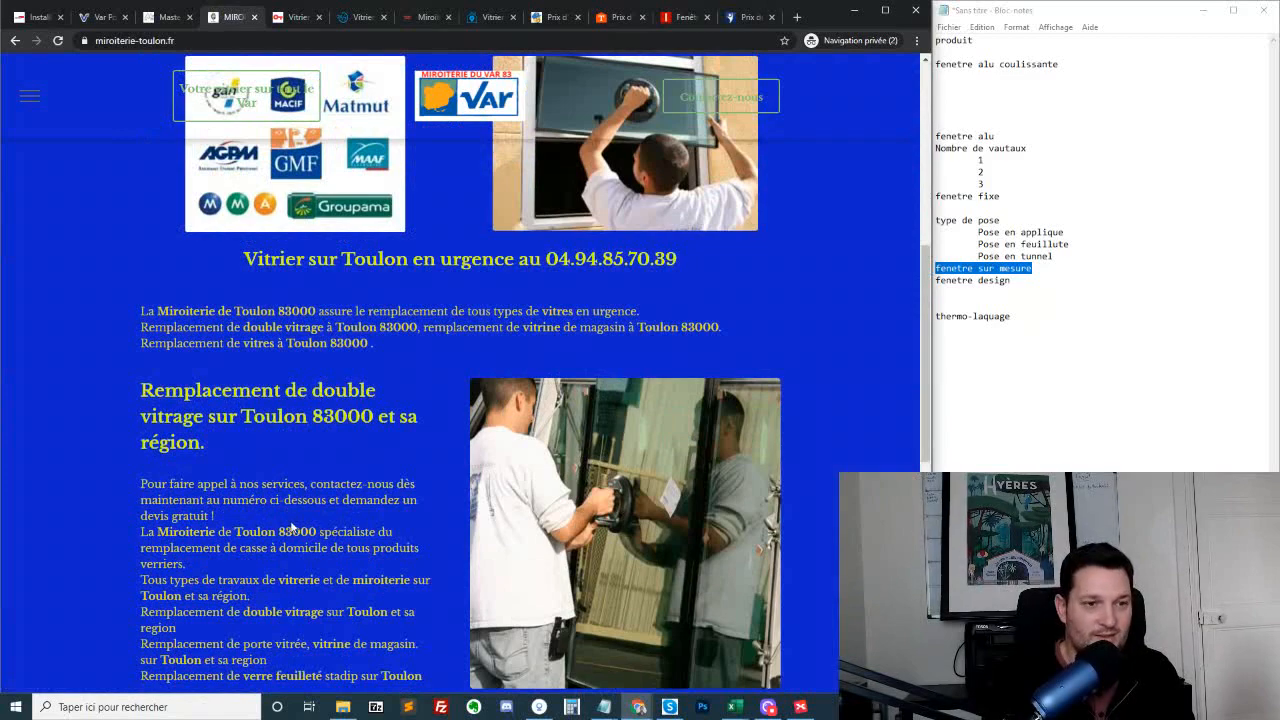
scroll(277, 300, "down", 2)
left_click_drag(277, 134, 451, 171)
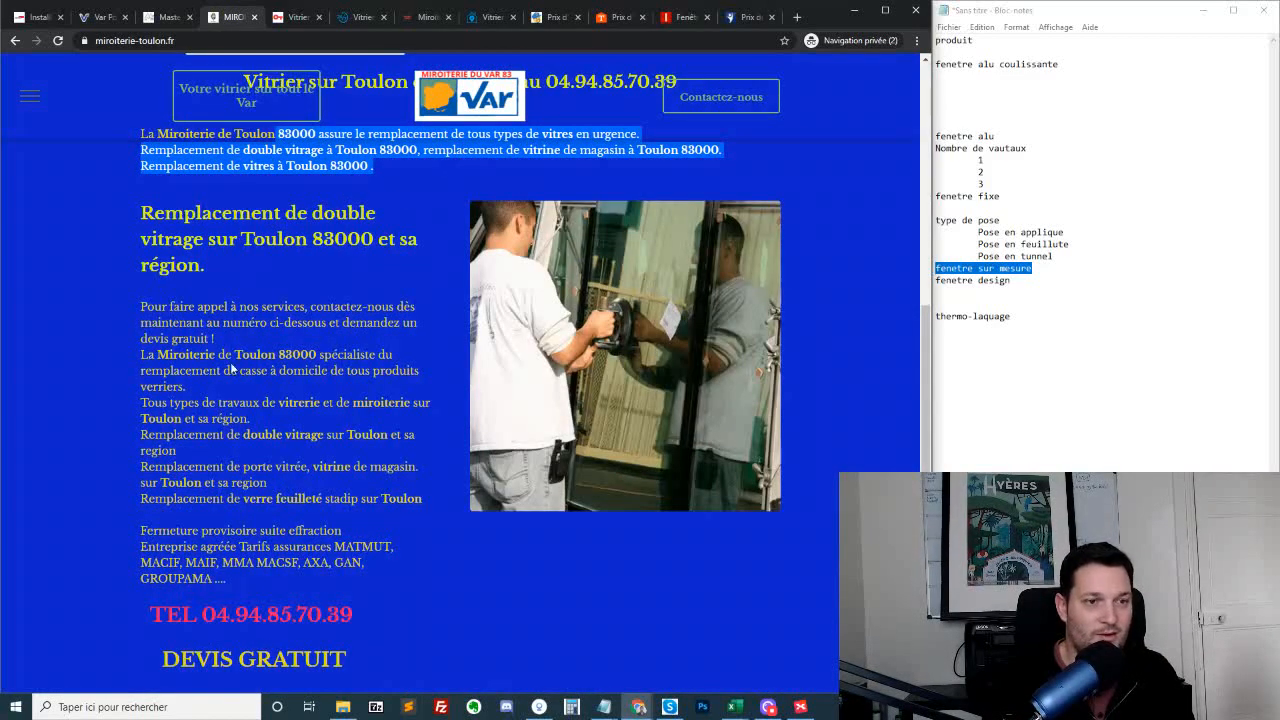
scroll(361, 393, "down", 5)
scroll(365, 396, "up", 10)
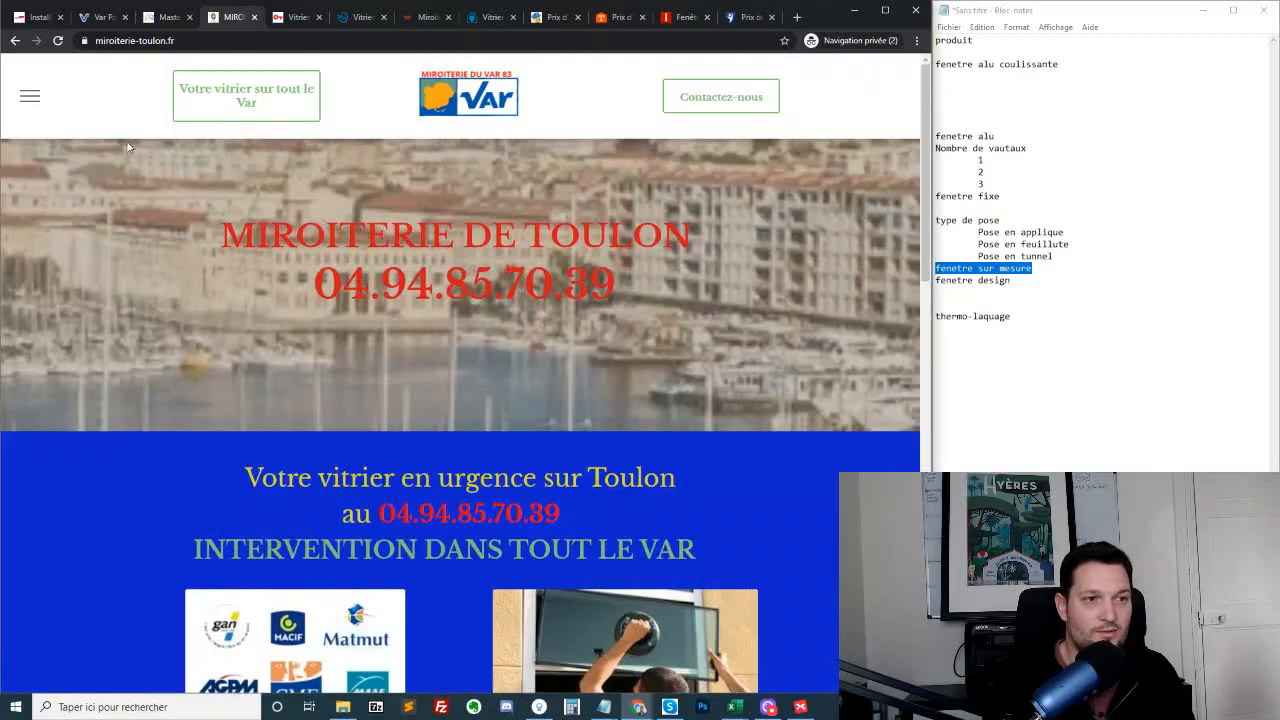
left_click(29, 96)
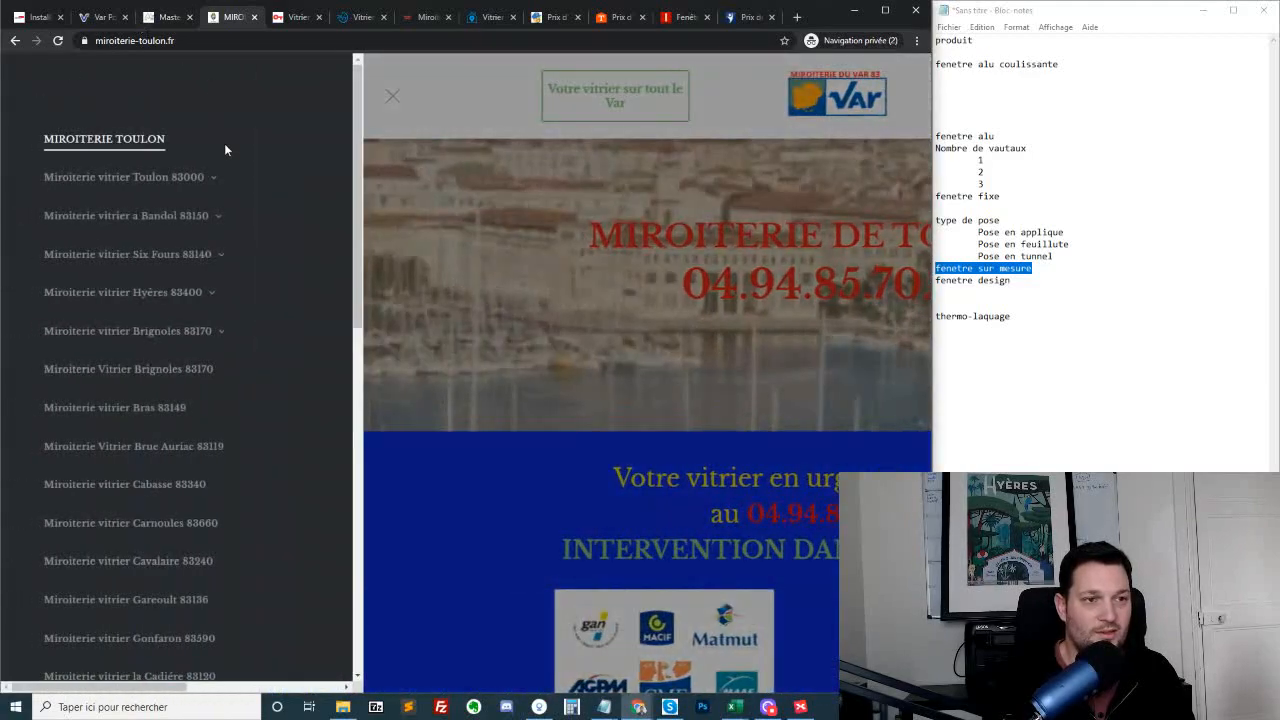
Open the "Miroiterie vitrier a Bandol 83150" page and highlight its list of glazing services by town, from "Double vitrage" to "Stadip"
left_click(160, 217)
scroll(585, 292, "down", 10)
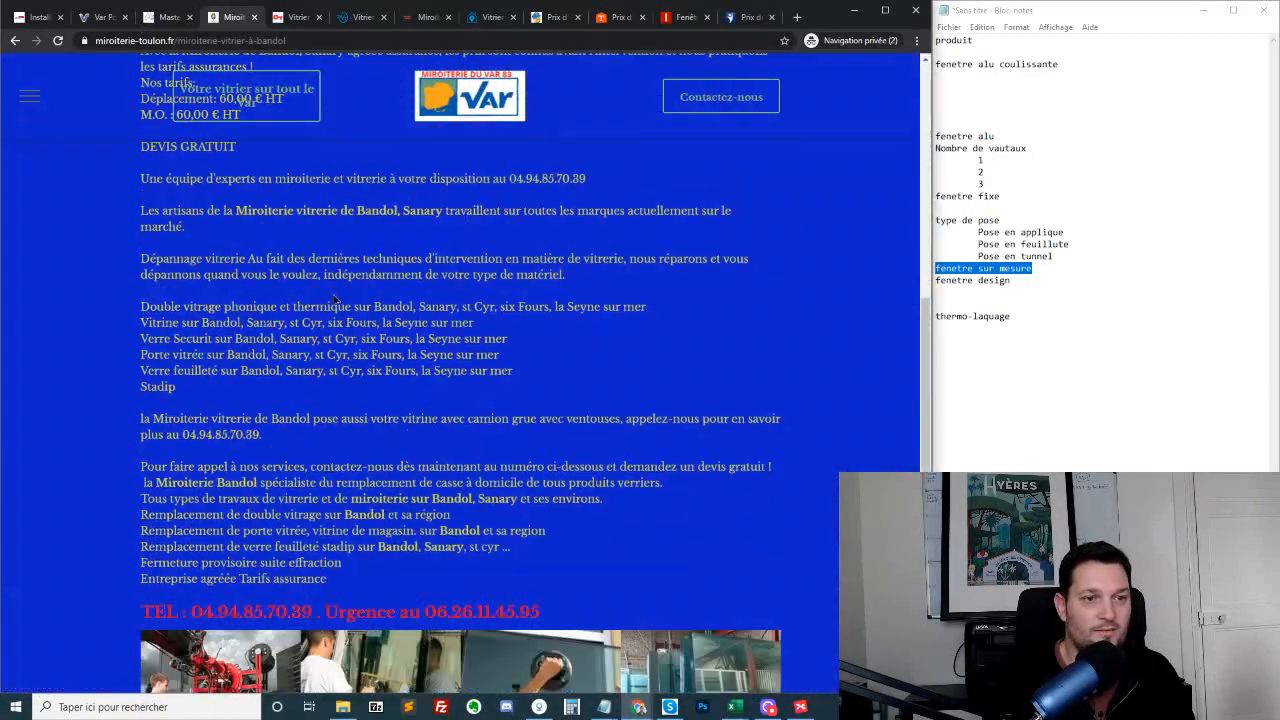
left_click_drag(337, 299, 677, 322)
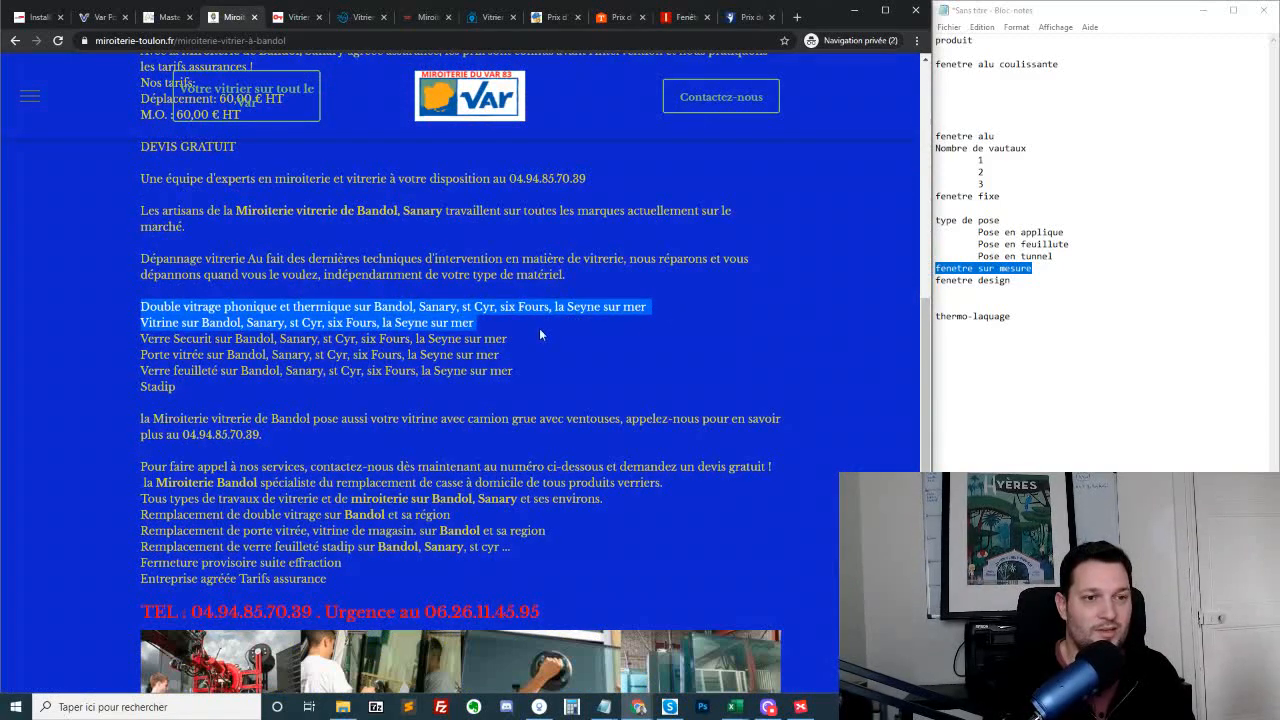
left_click_drag(125, 337, 549, 364)
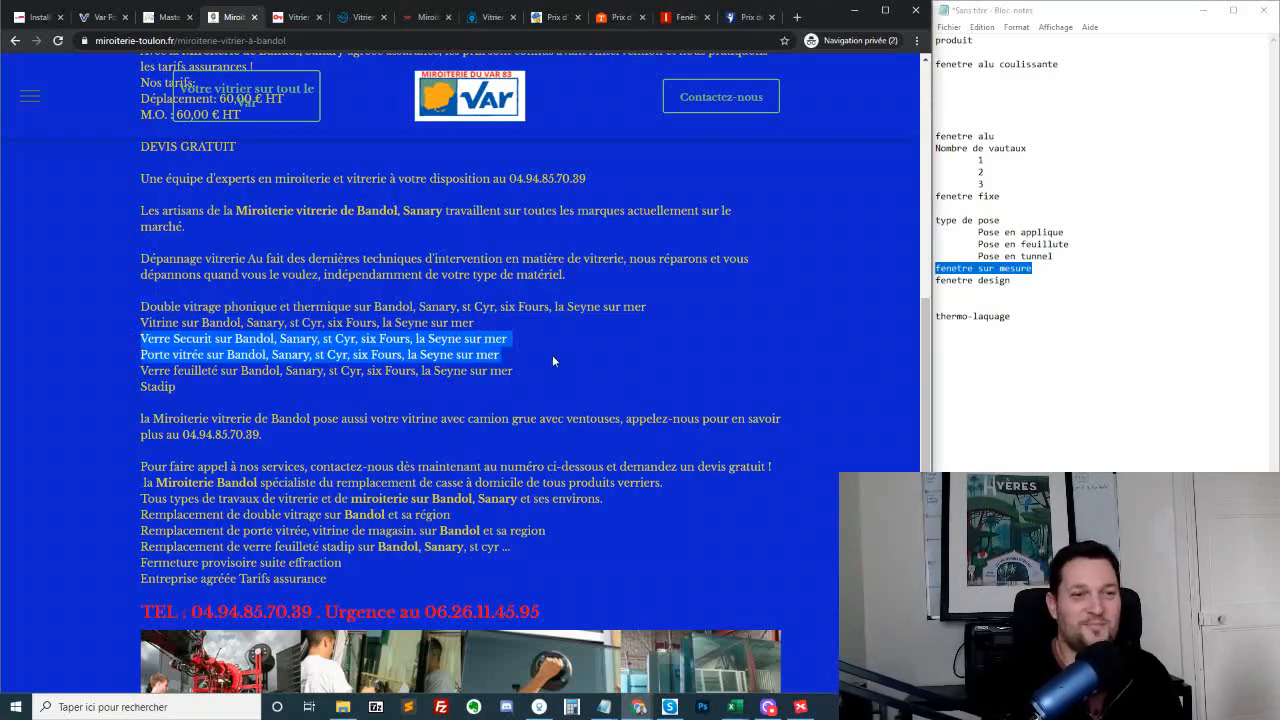
left_click(533, 372)
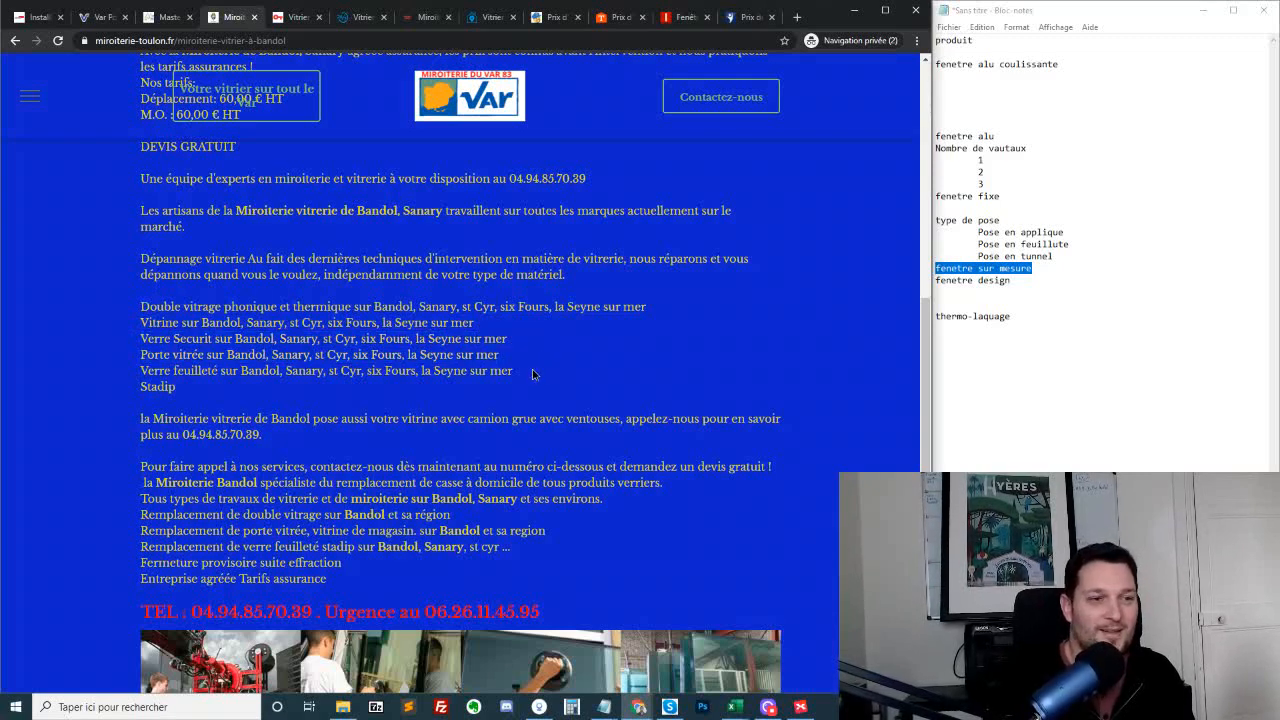
left_click_drag(533, 374, 186, 386)
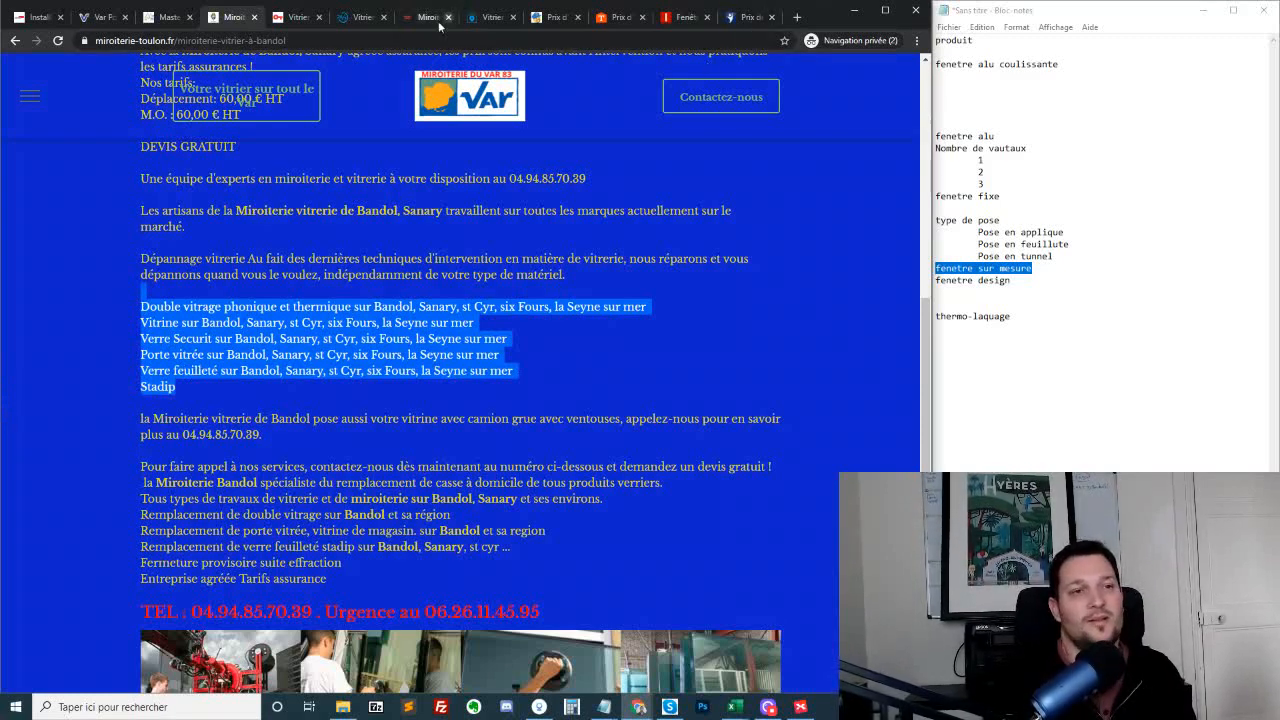
Return to the nice-vitrier.fr page and examine its "Nos services de vitrerie à Nice" list
left_click(360, 18)
scroll(356, 305, "down", 4)
scroll(357, 308, "down", 5)
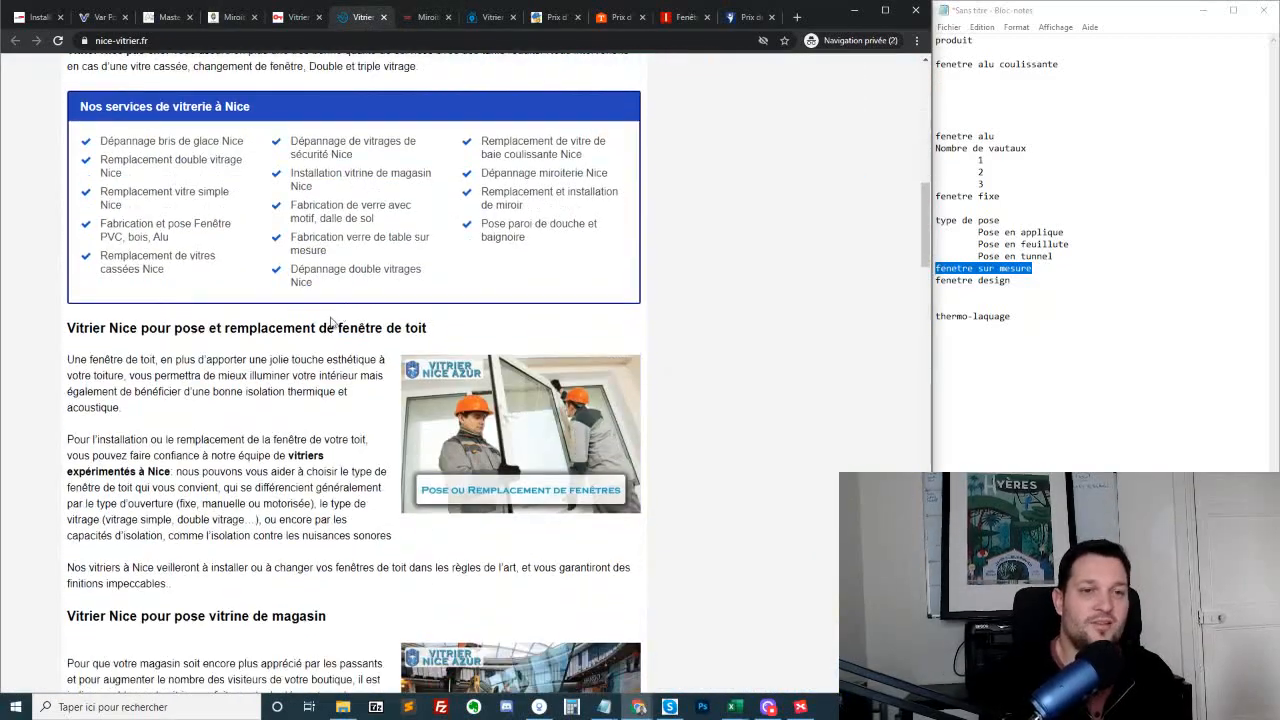
scroll(330, 312, "up", 2)
left_click_drag(100, 283, 595, 426)
left_click(600, 346)
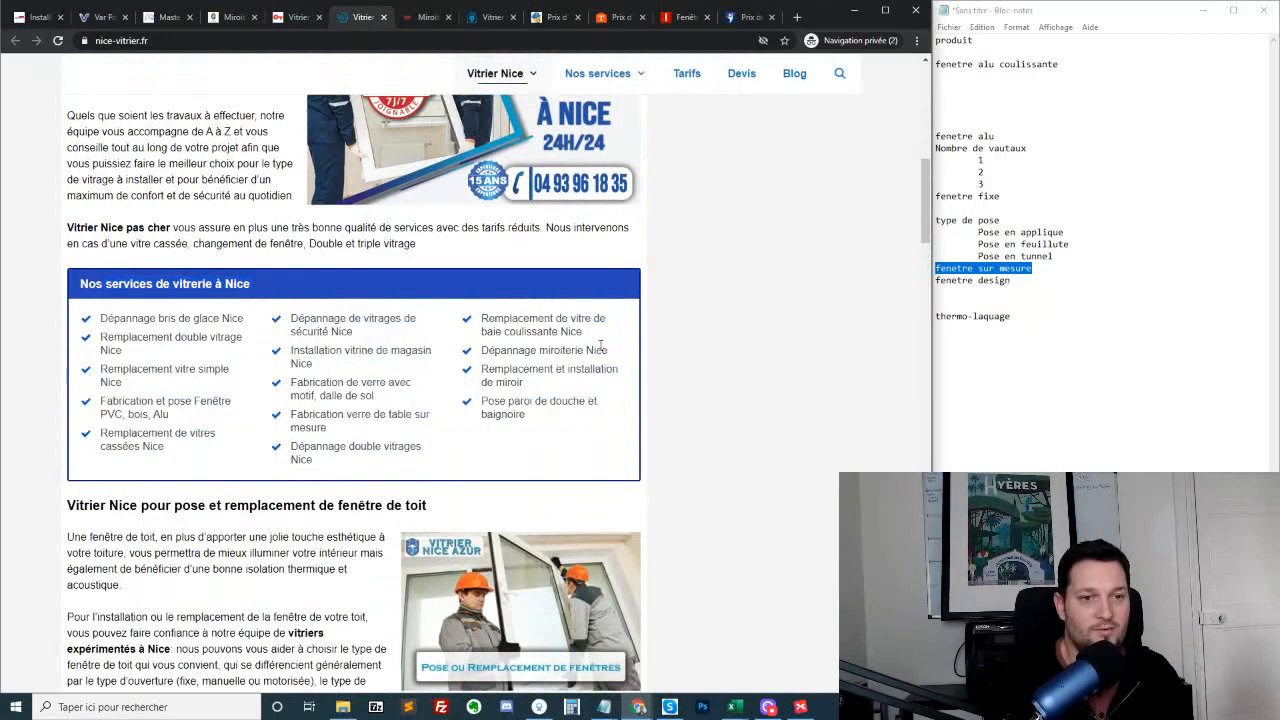
double_click(600, 348)
Open the "Vitrier Carros" page from the intervention zones and review its service links, services list and reasons to trust the glazier
scroll(250, 337, "up", 10)
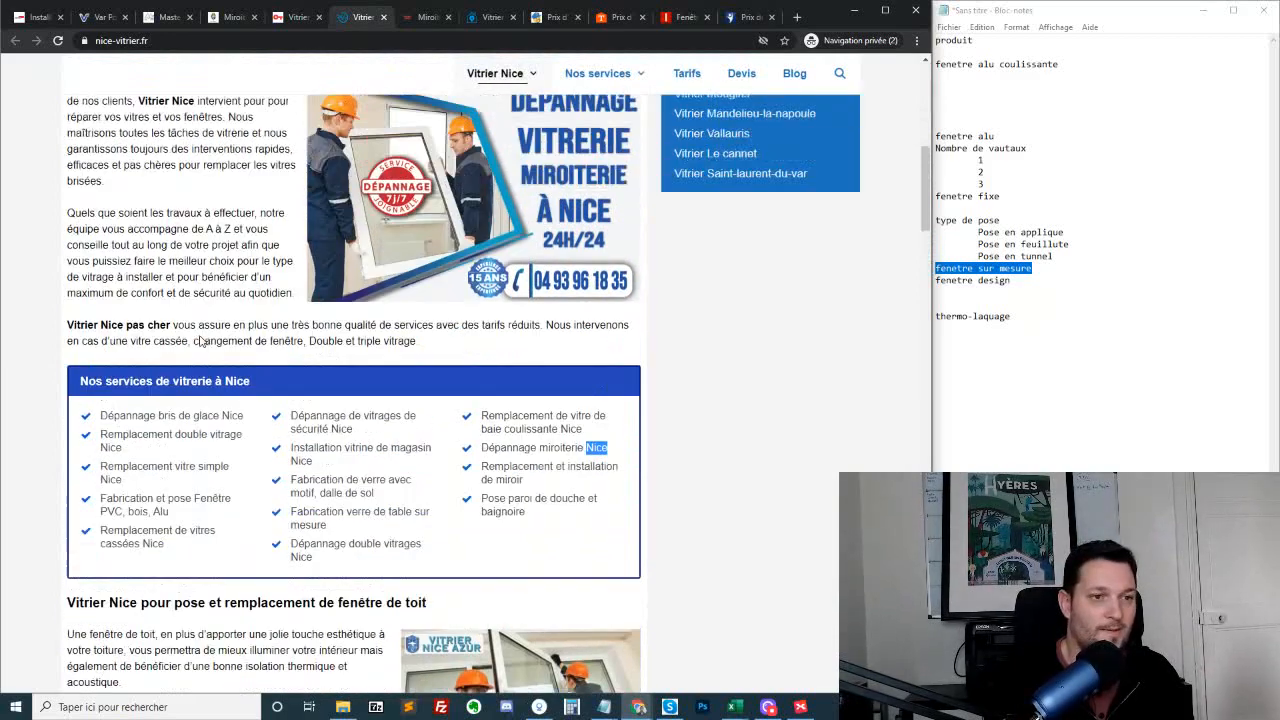
scroll(287, 465, "down", 2)
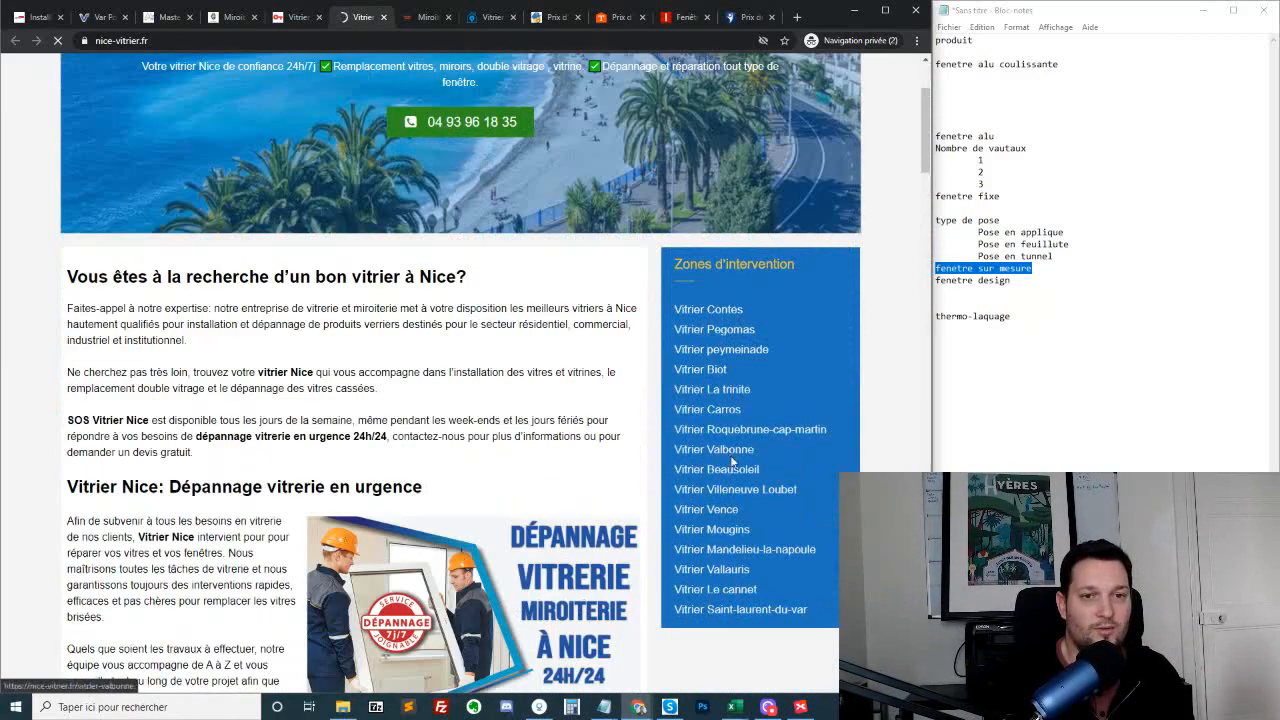
left_click(787, 428)
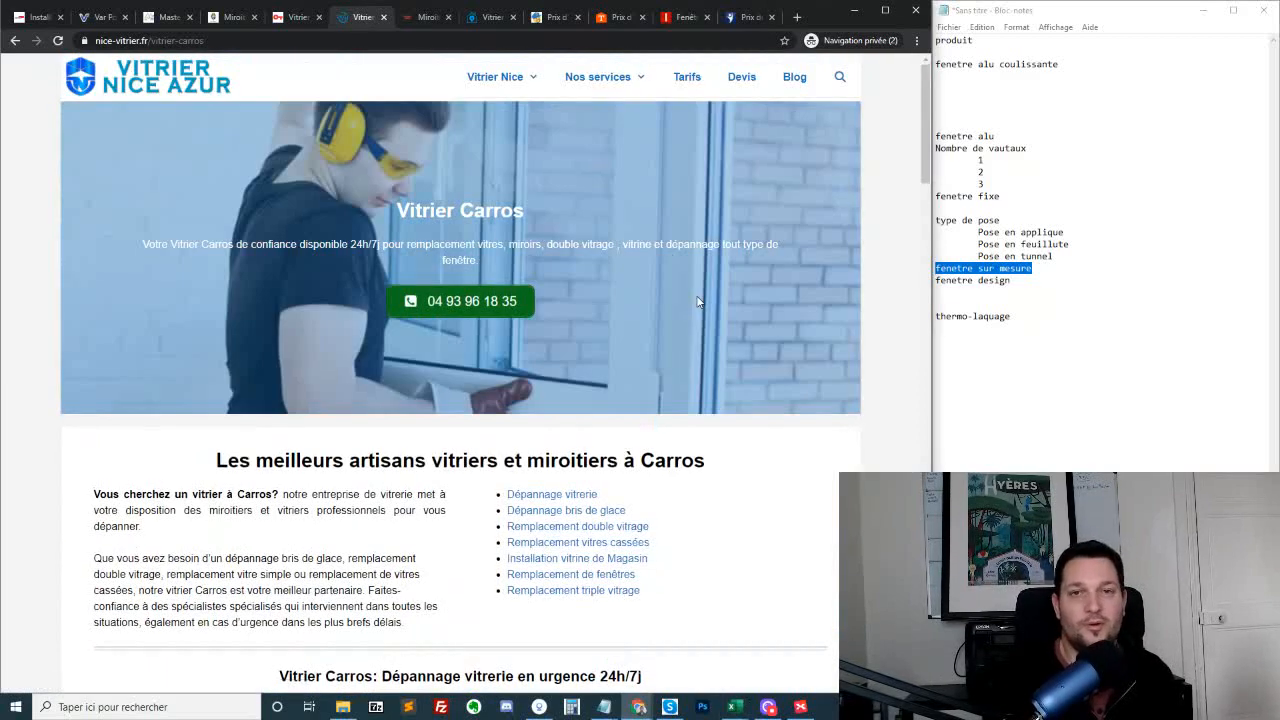
scroll(698, 302, "down", 3)
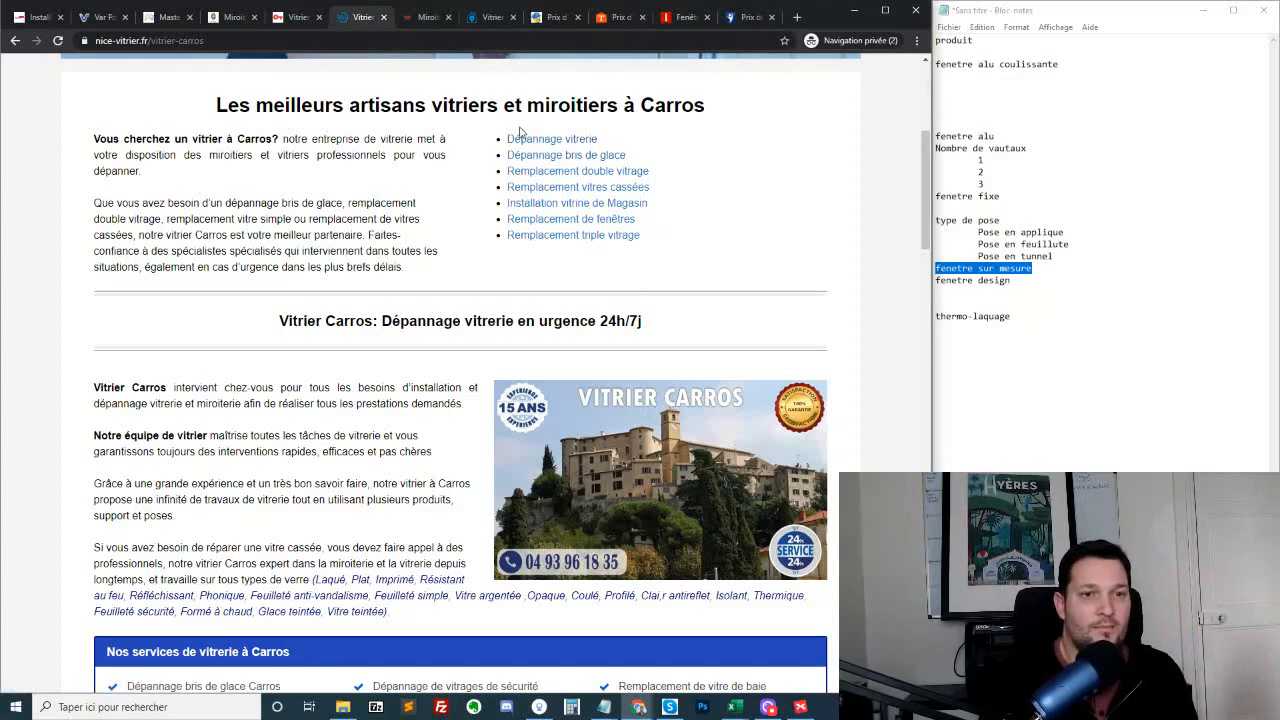
mouse_move(519, 130)
left_mouse_down()
mouse_move(633, 157)
mouse_move(678, 212)
mouse_move(679, 241)
mouse_move(503, 140)
left_mouse_up()
left_click(679, 241)
left_click(493, 139)
scroll(463, 243, "down", 5)
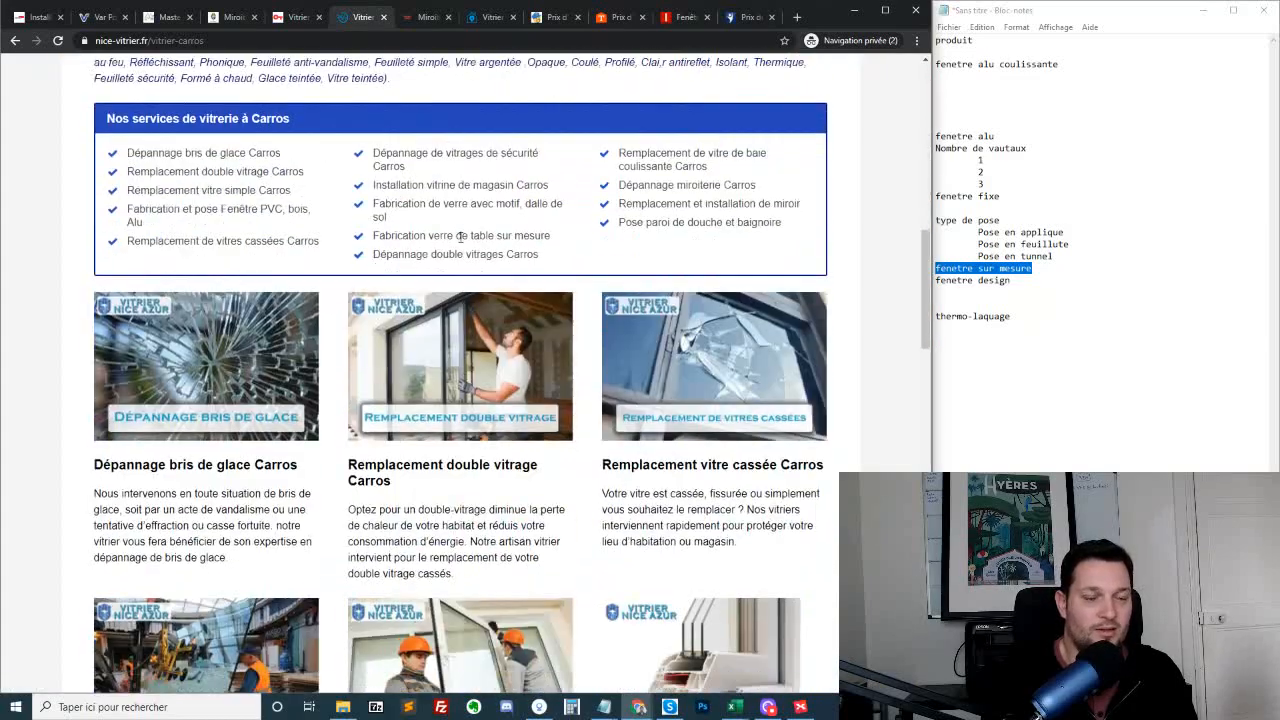
scroll(500, 290, "down", 8)
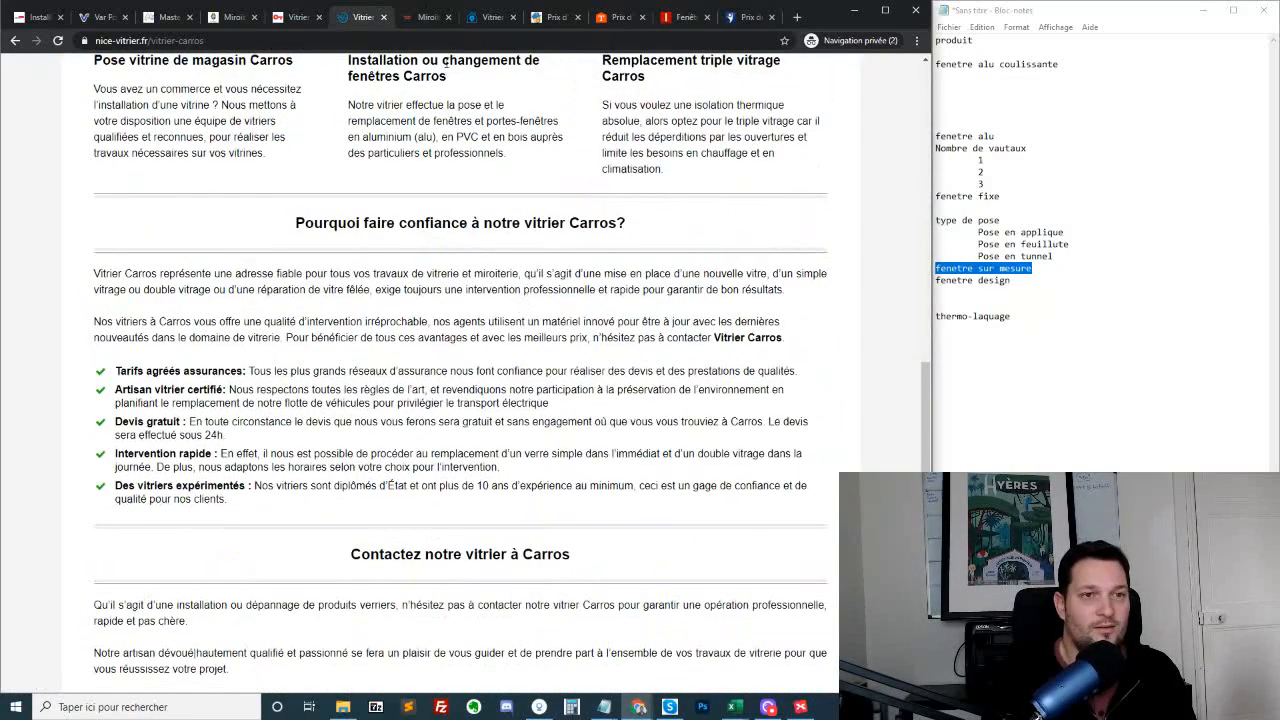
Search Google for "remplacement fenetre nice"
left_click(448, 41)
type("pos")
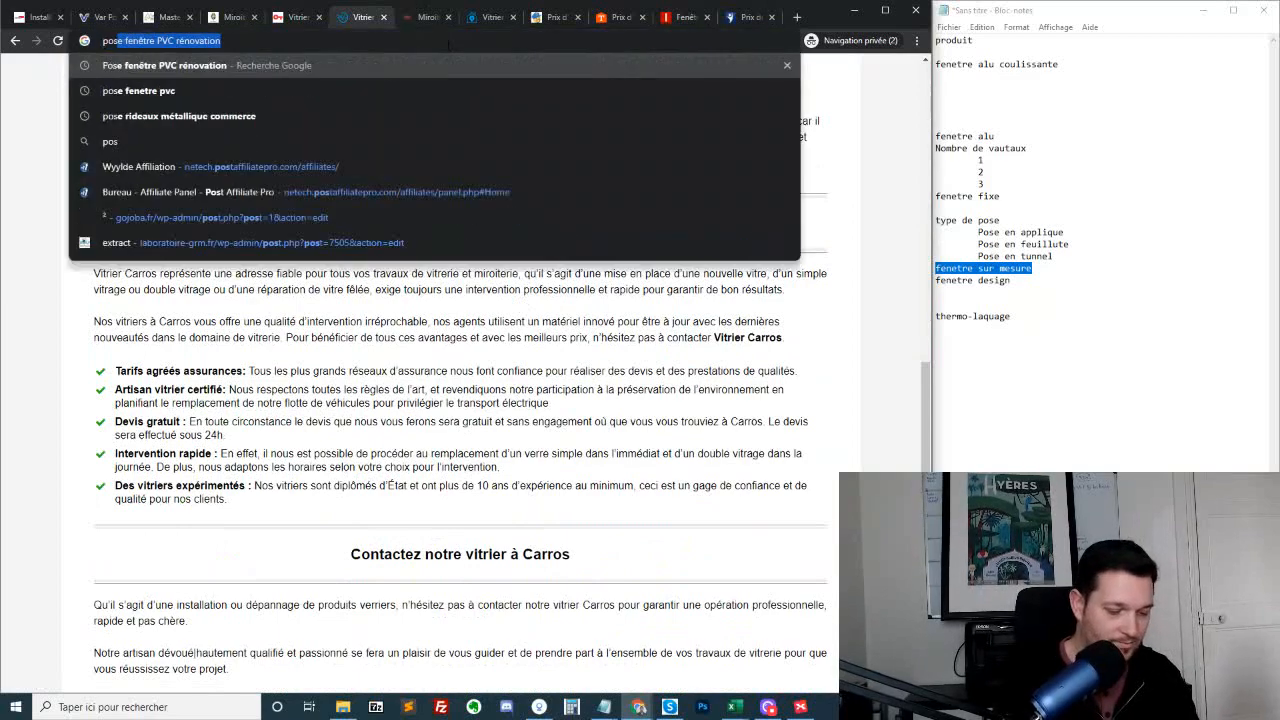
type("e")
key("BackSpace")
key("BackSpace")
key("BackSpace")
key("BackSpace")
key("BackSpace")
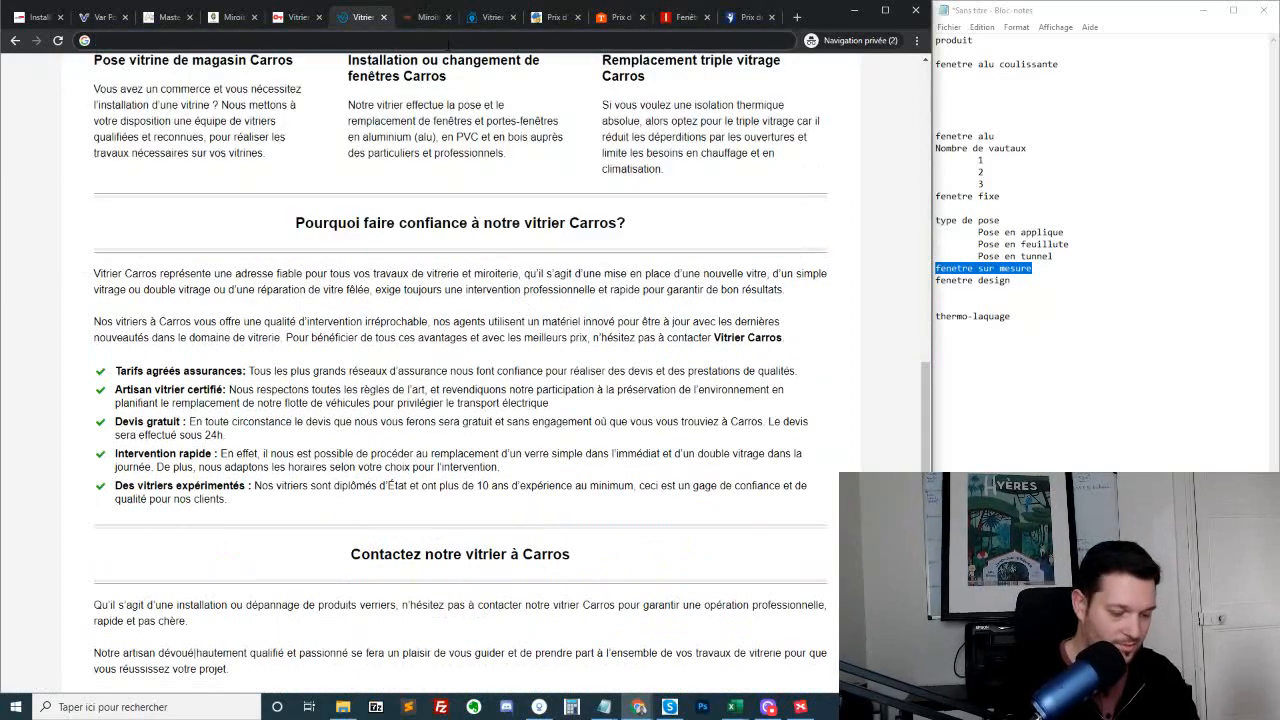
type("rem")
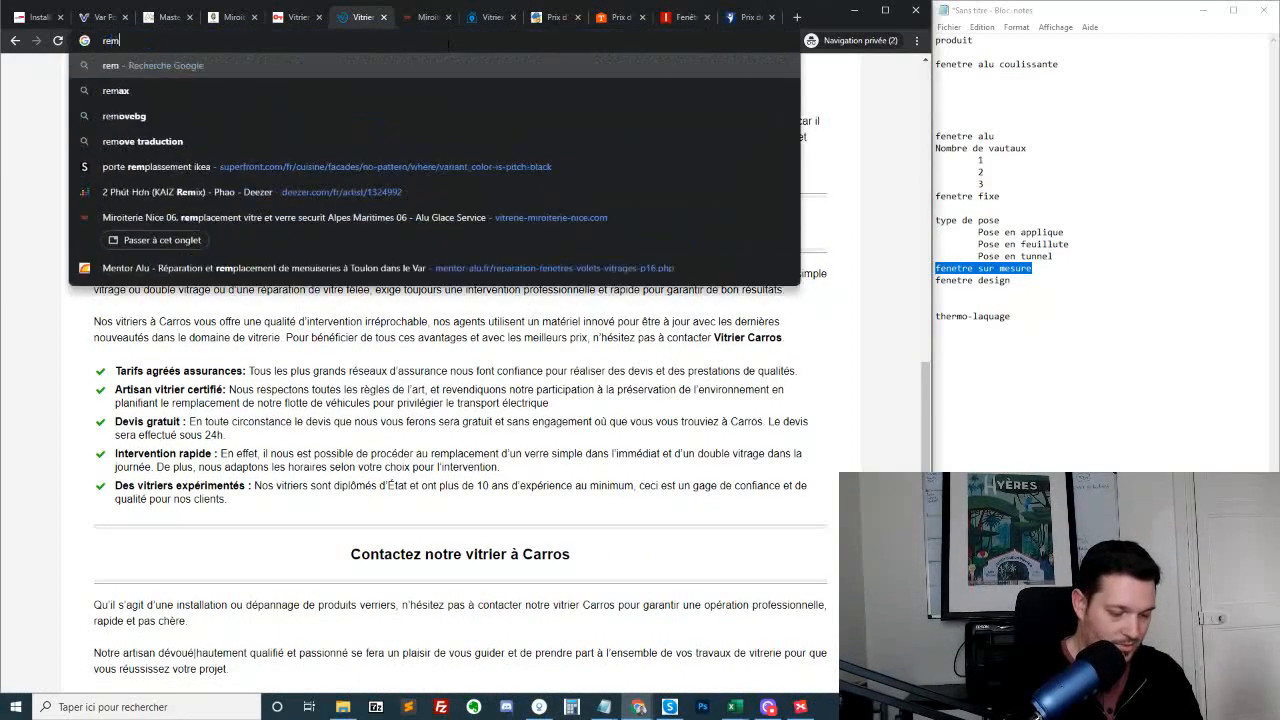
type("placement fenetre")
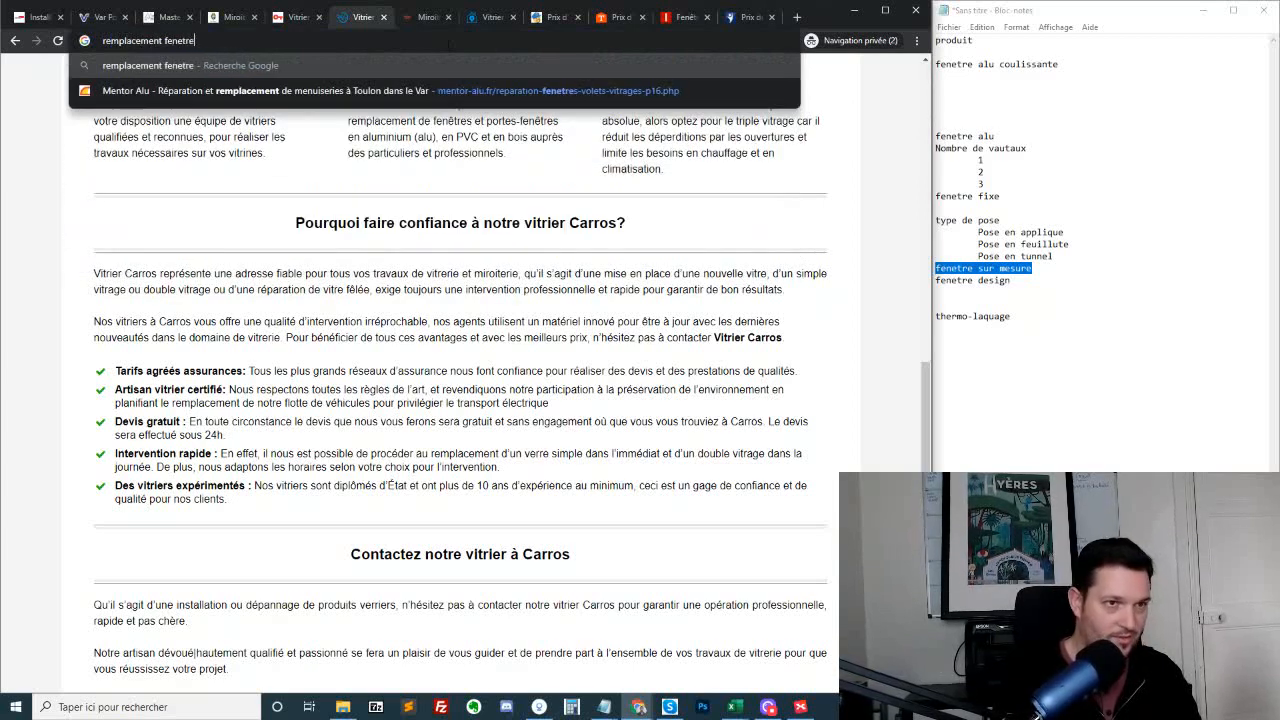
type(" nuce")
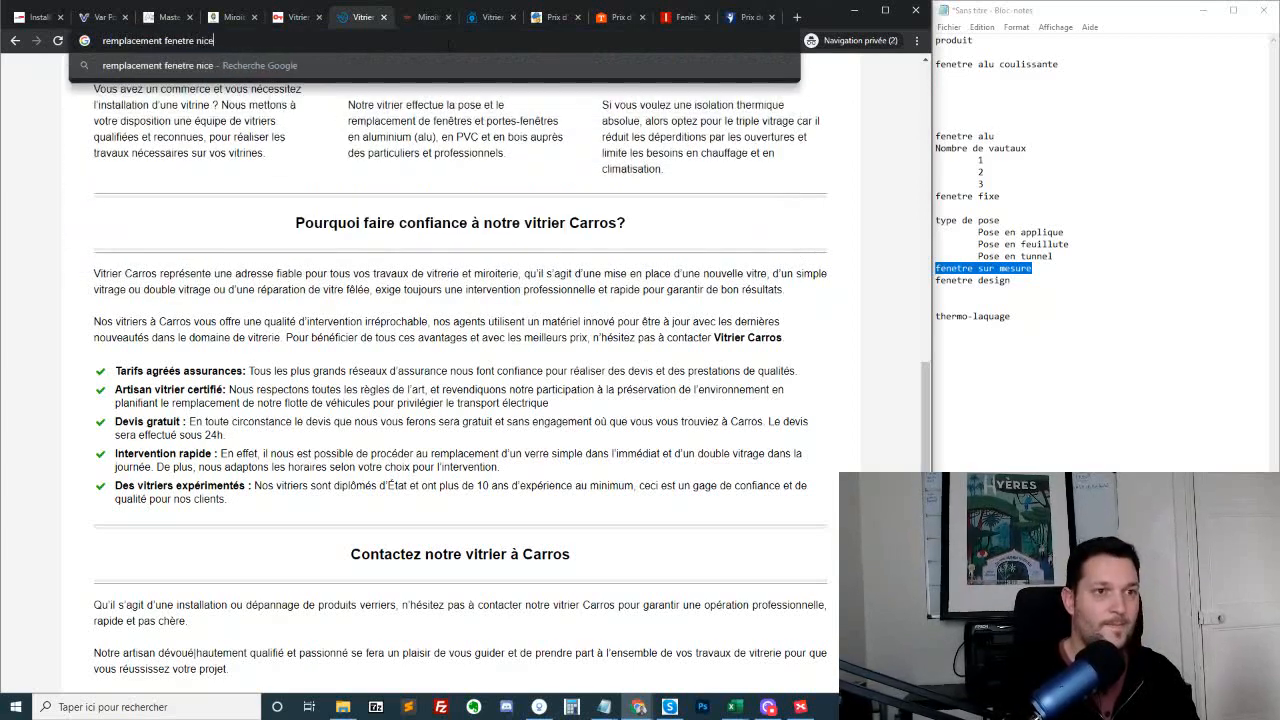
key("Return")
Look through the search results and open Servibat's "Fenêtres et Menuiseries en PVC sur mesure à Nice" page
scroll(479, 185, "down", 5)
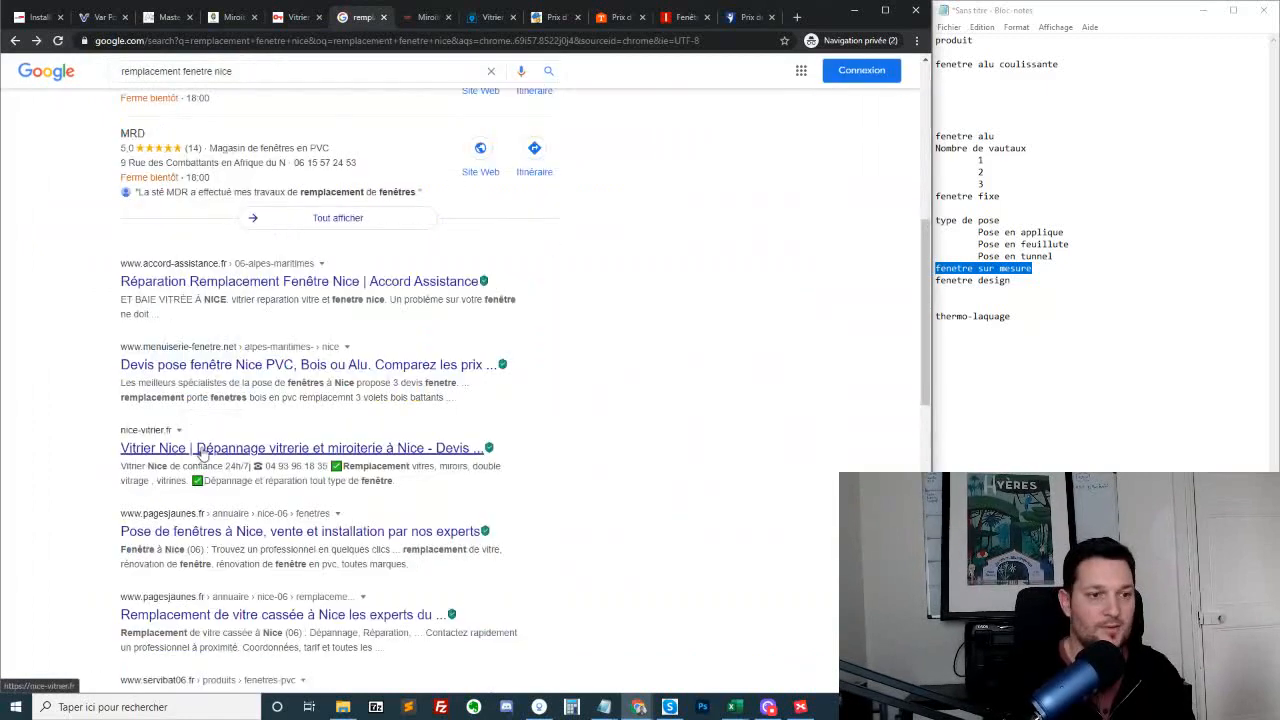
scroll(246, 561, "down", 2)
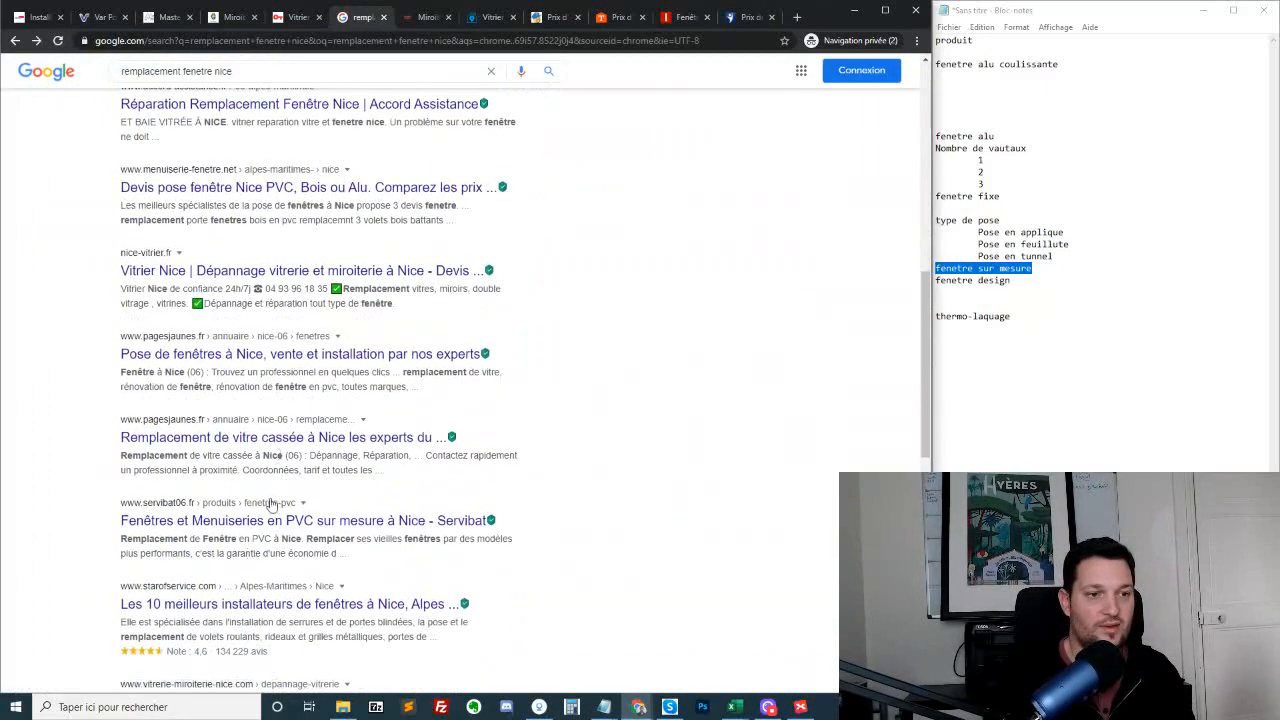
left_click(268, 521)
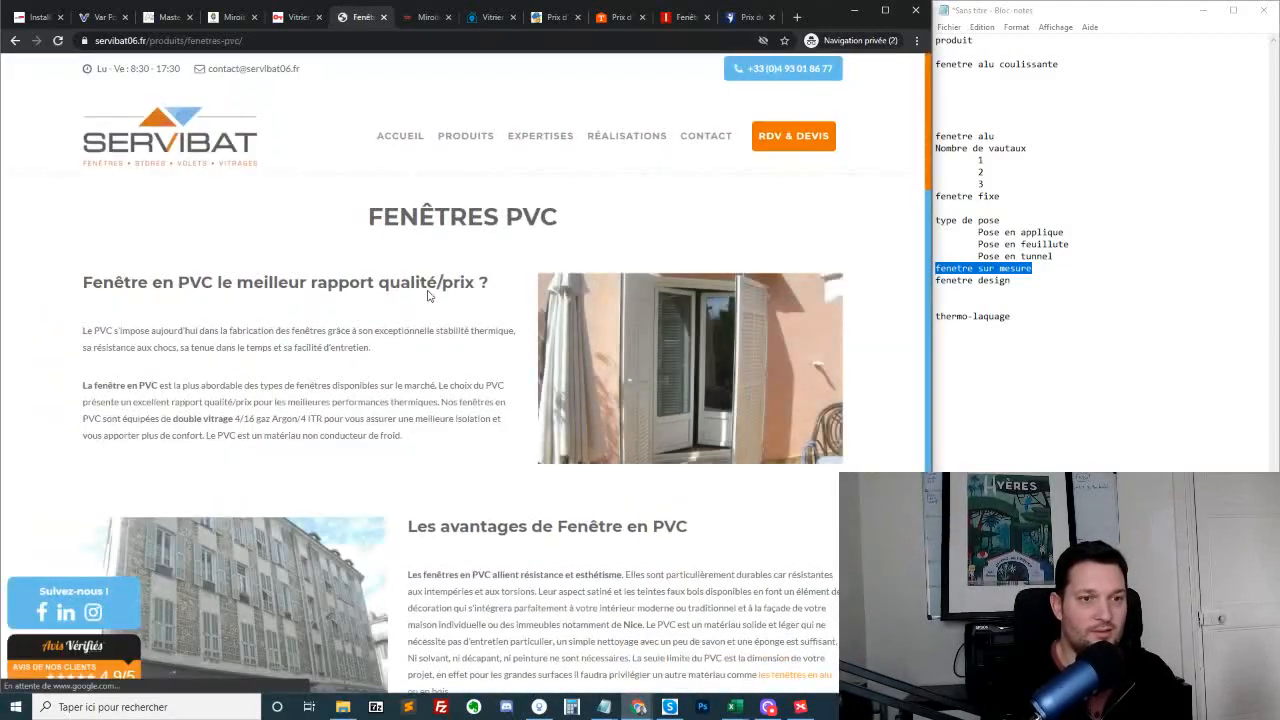
Review Servibat's "Fenêtres PVC" page, examining its sections on quality and price, advantages, custom installation and replacement in Nice
scroll(280, 270, "down", 10)
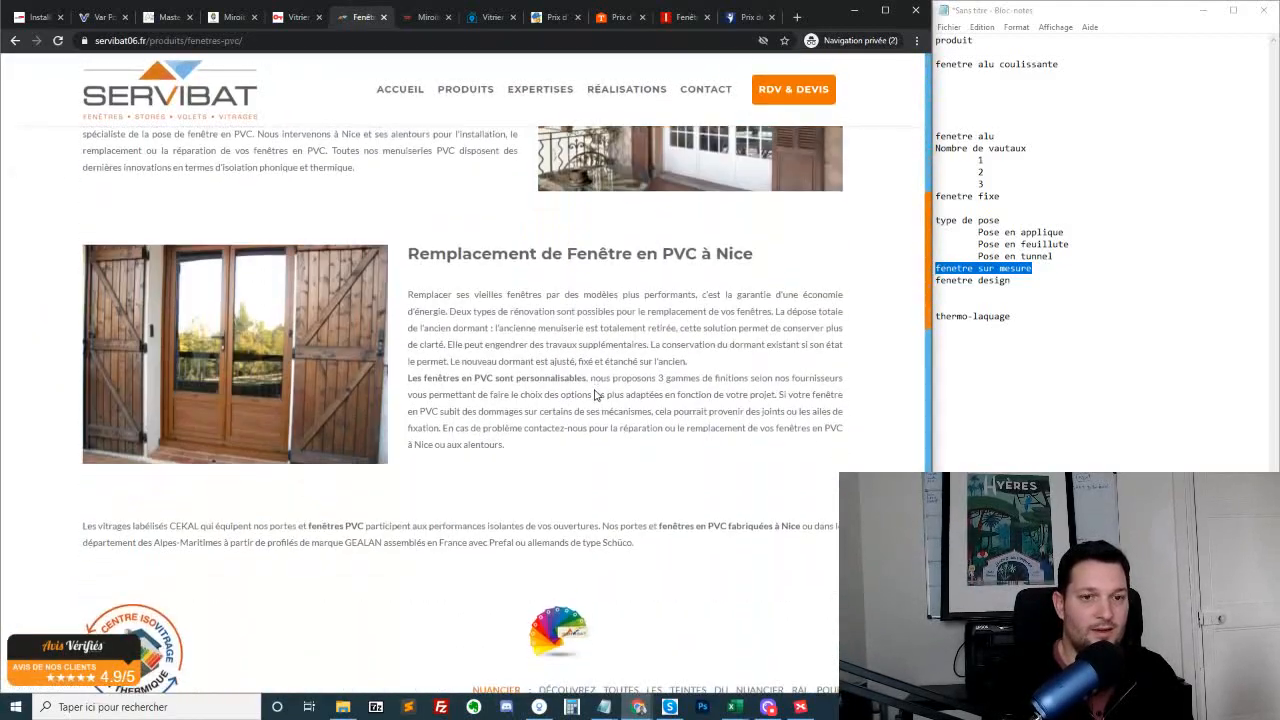
scroll(594, 398, "up", 8)
scroll(586, 440, "down", 3)
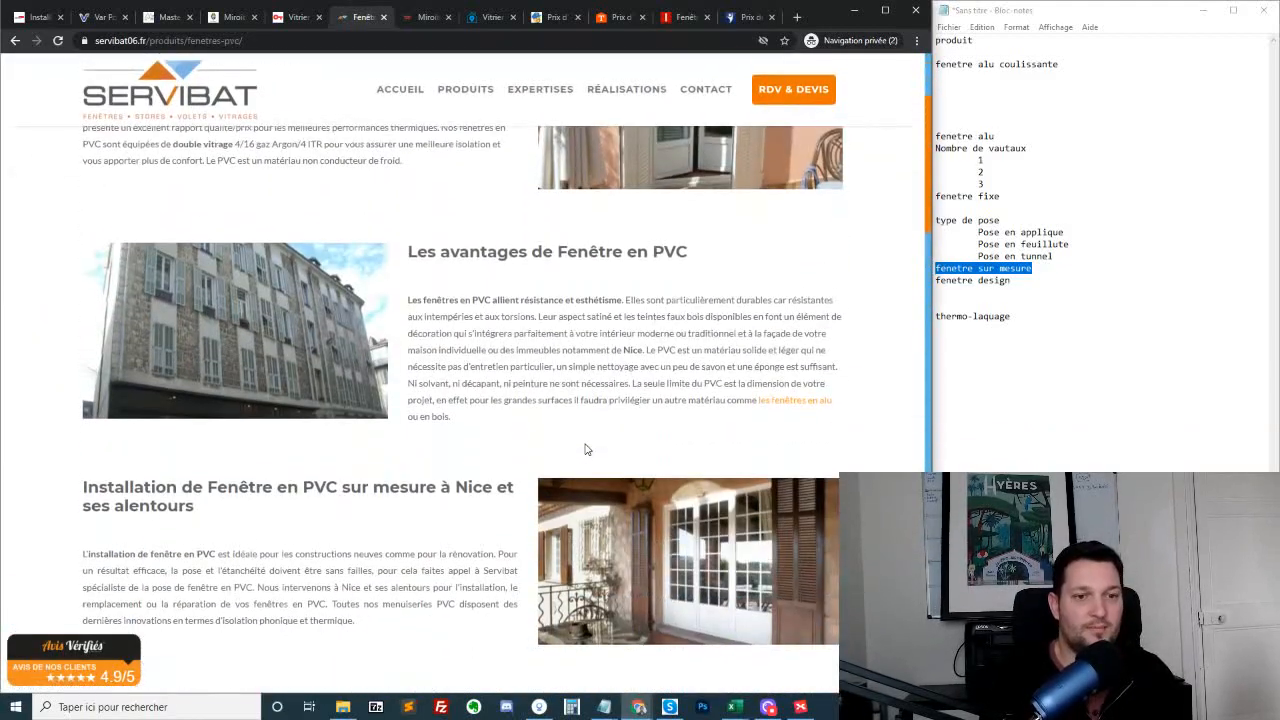
scroll(602, 432, "up", 3)
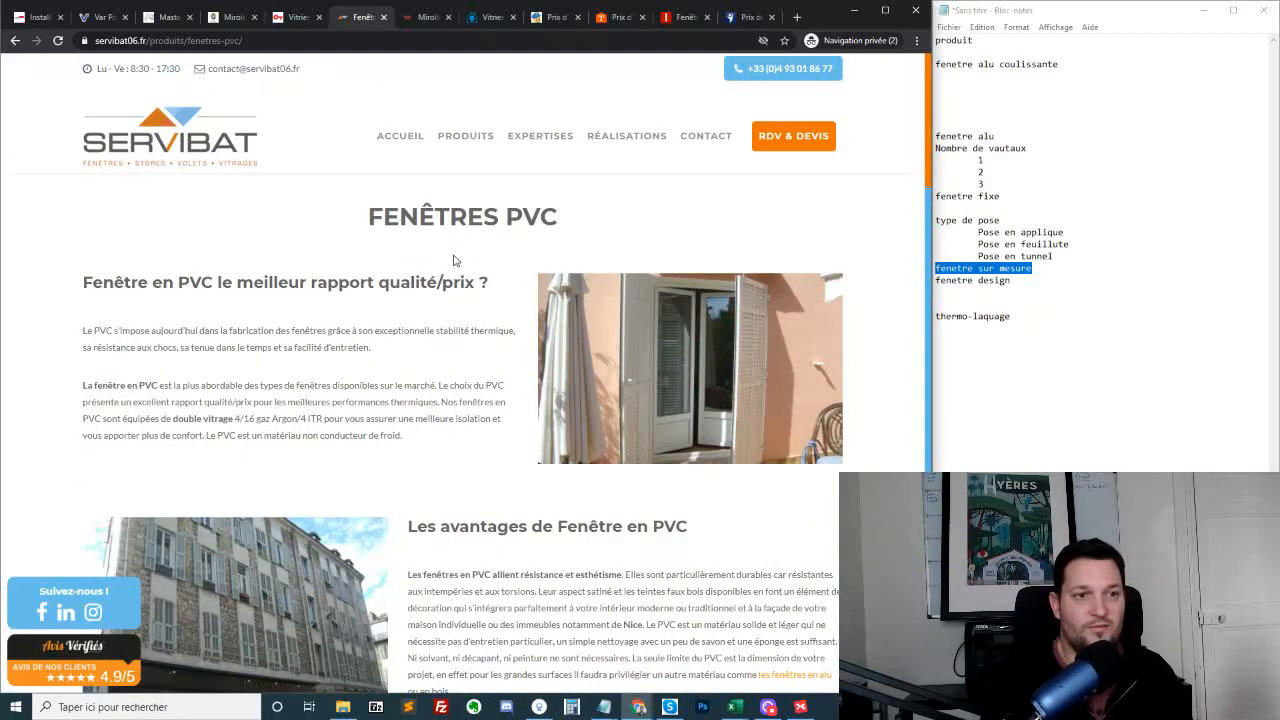
scroll(385, 285, "down", 5)
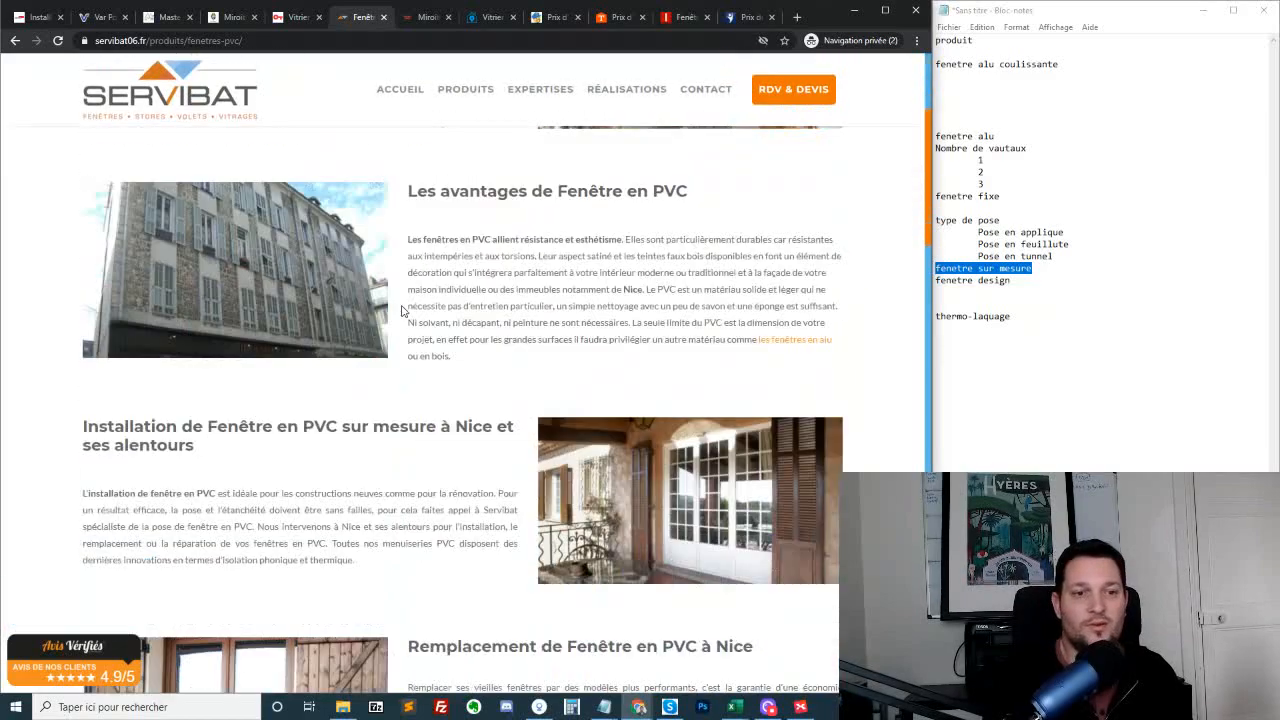
scroll(528, 293, "up", 5)
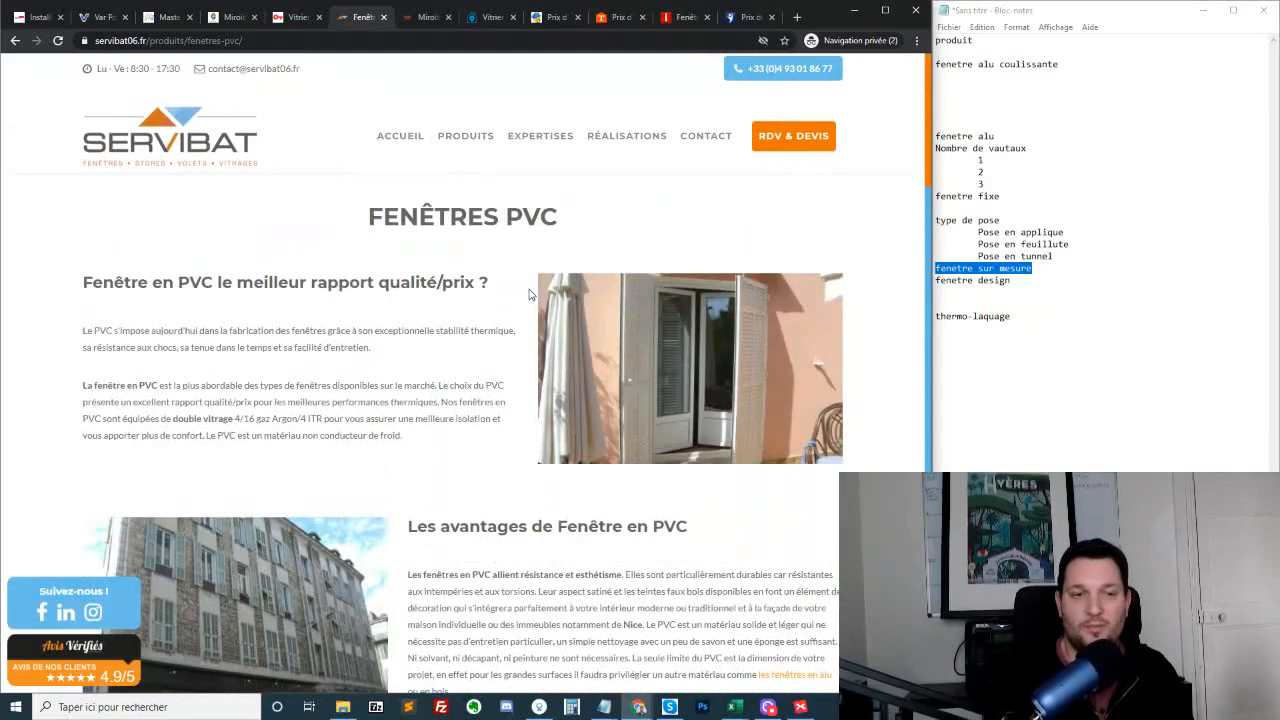
scroll(530, 293, "down", 3)
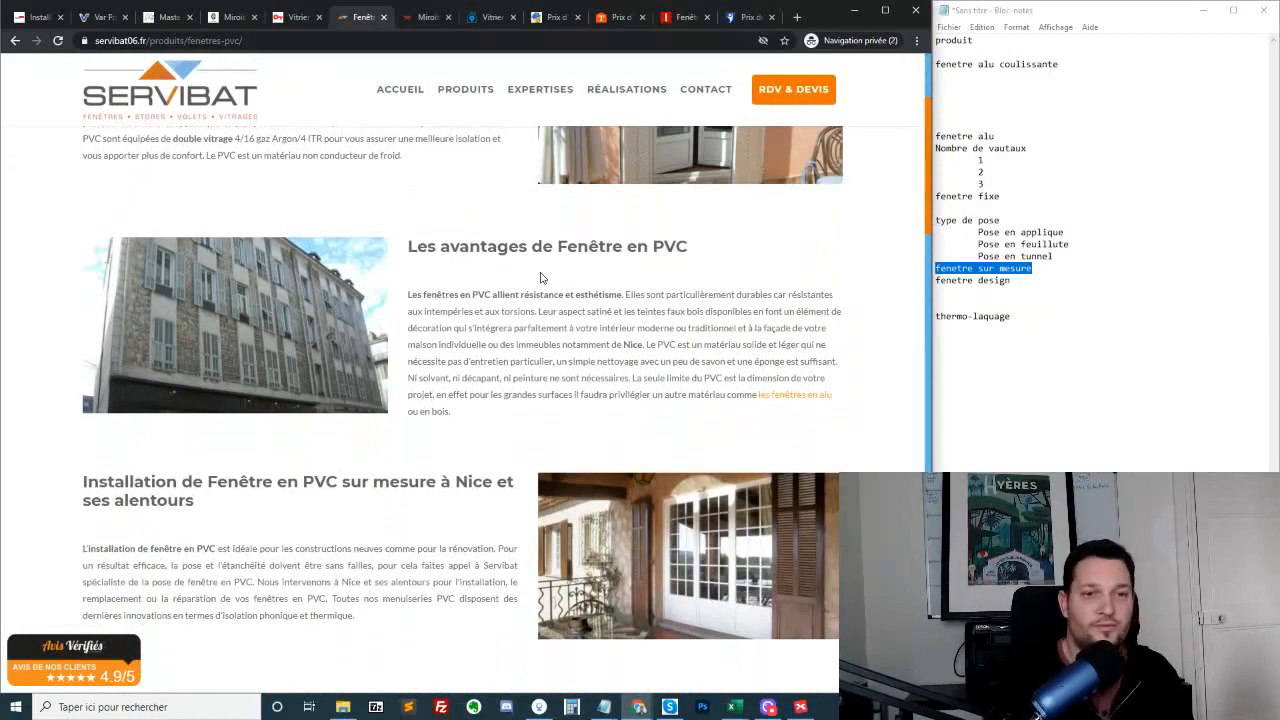
scroll(540, 277, "down", 3)
scroll(506, 354, "up", 1)
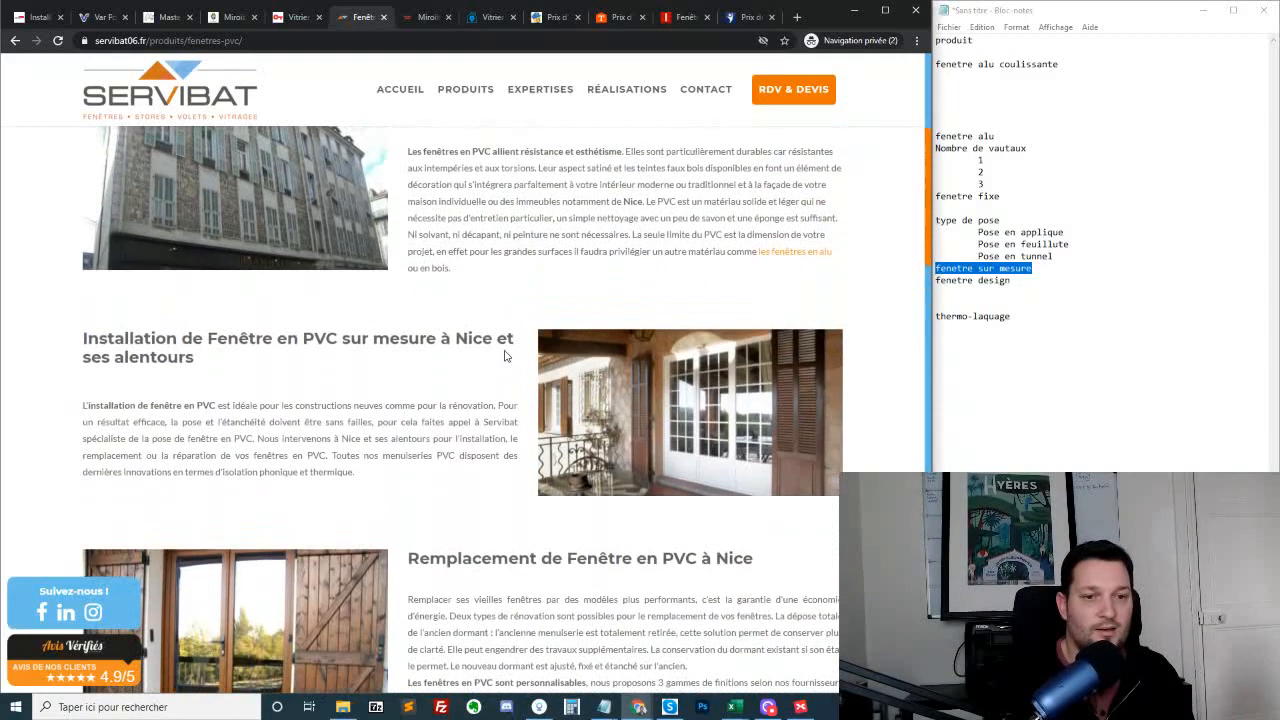
scroll(600, 300, "down", 2)
scroll(468, 210, "up", 2)
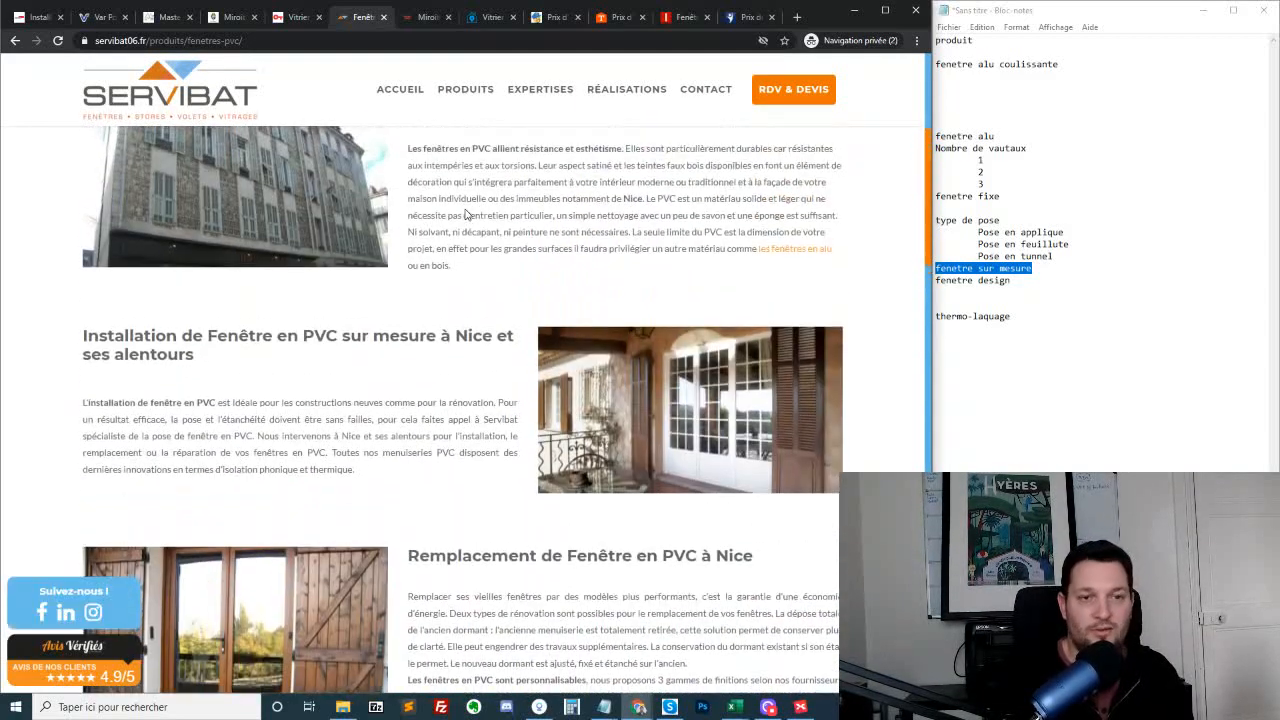
Switch to the Notepad notes and highlight the outline from "fenetre alu" to "thermo-laquage"
left_click_drag(1040, 318, 845, 80)
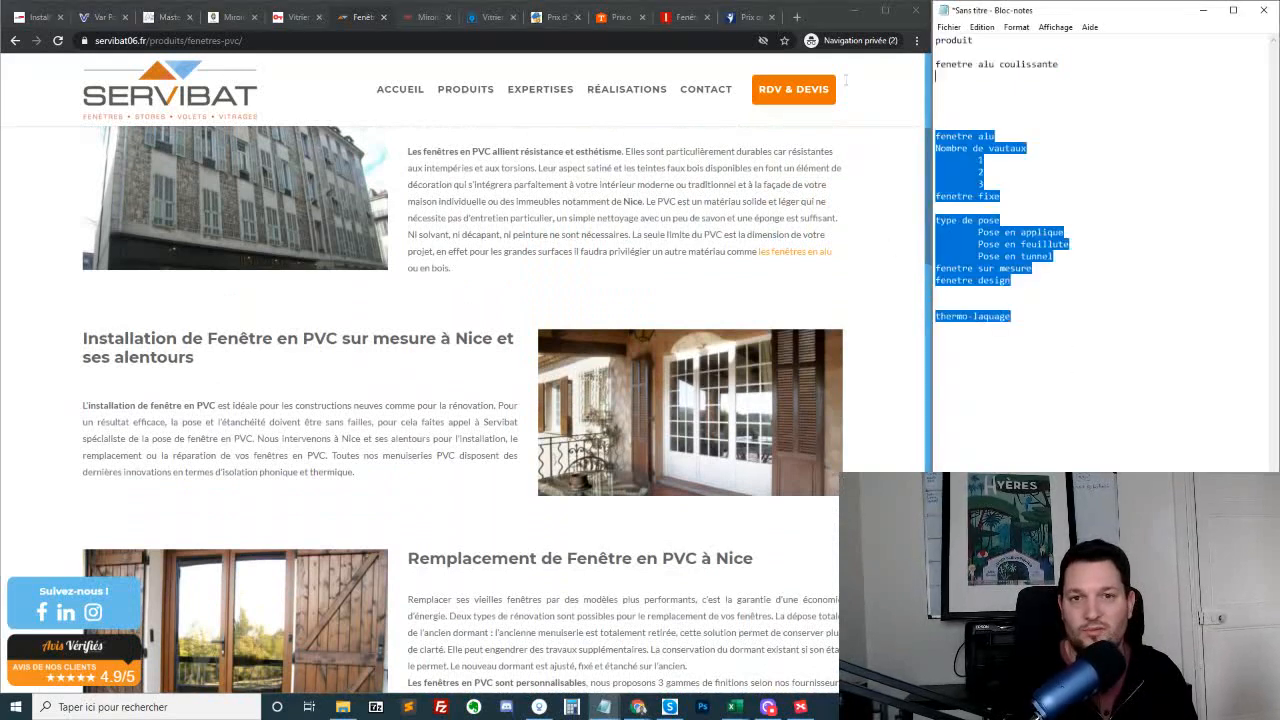
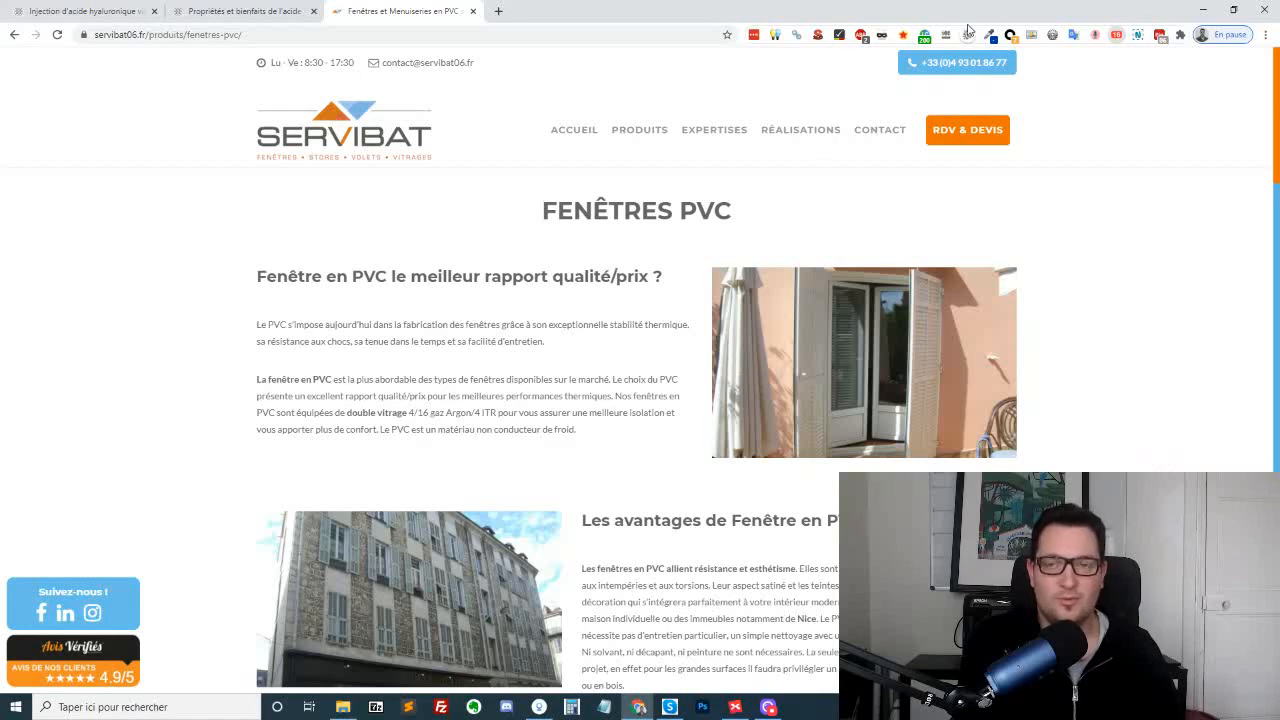
Check servibat06.fr's trust flow and referring domains in SEObserver, and skim the sections and photos of its "Fenêtres PVC" page again
scroll(450, 245, "down", 3)
scroll(450, 245, "up", 5)
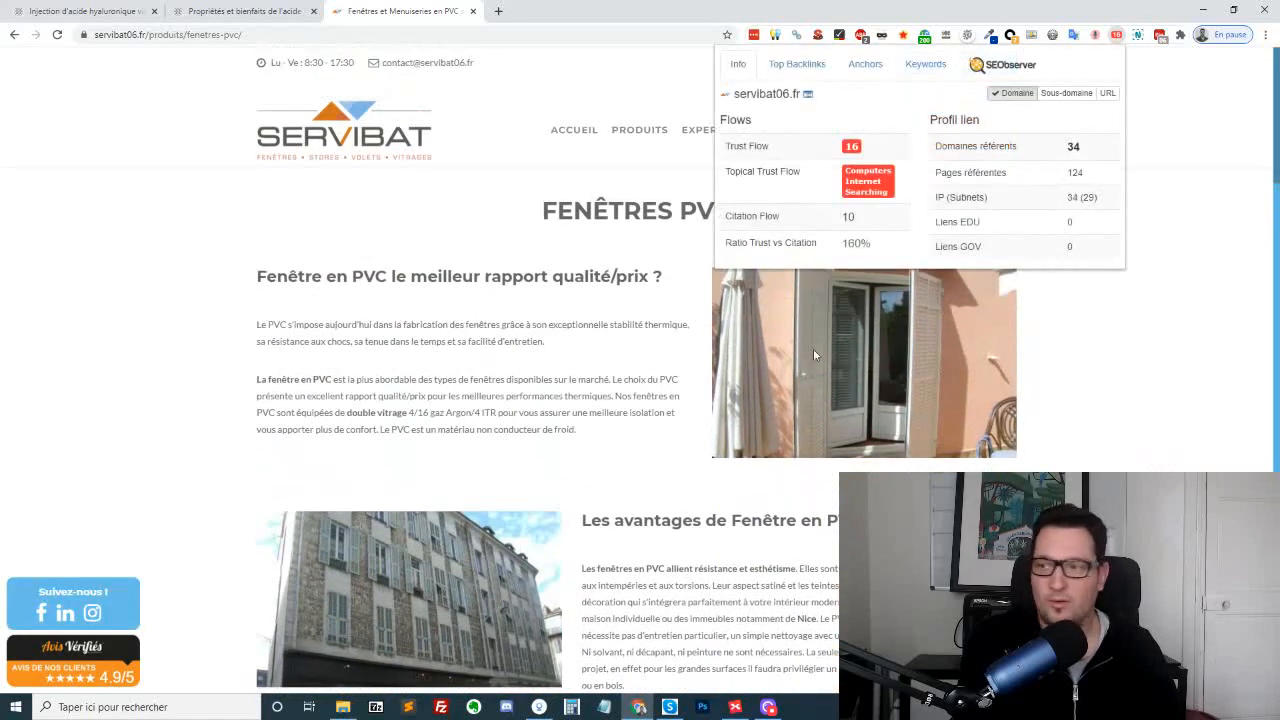
left_click(1112, 376)
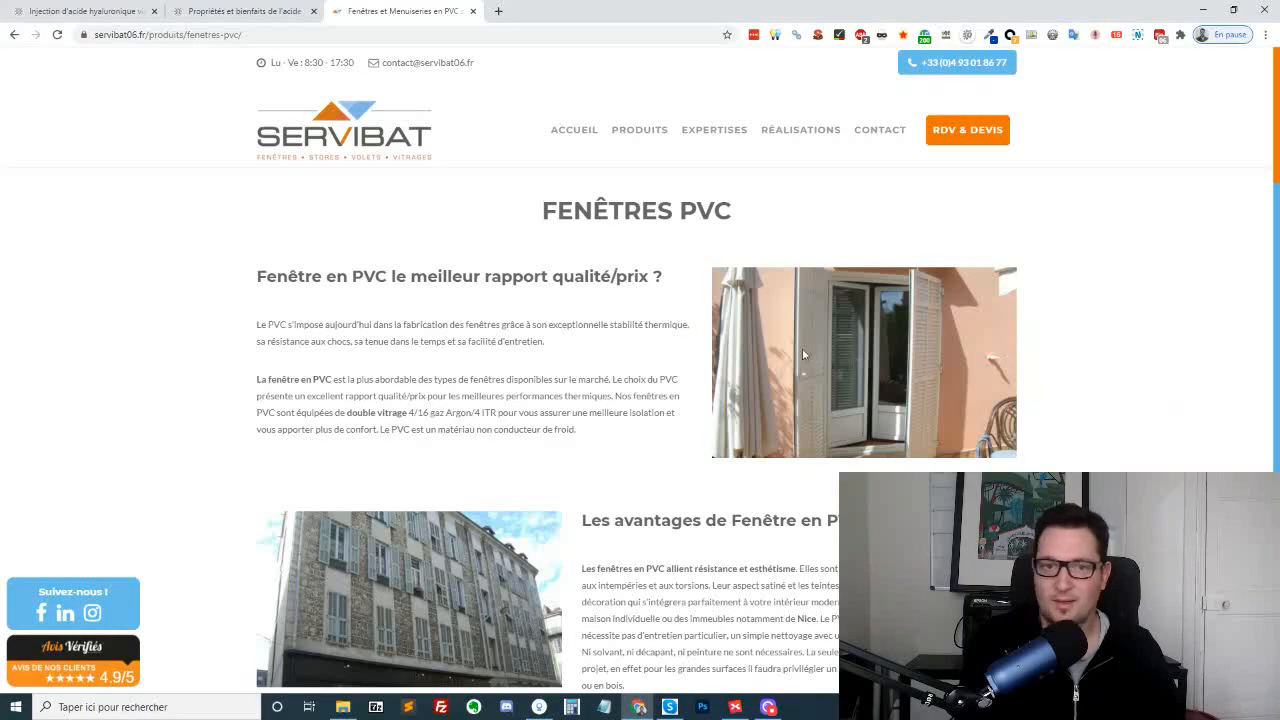
scroll(802, 353, "down", 3)
scroll(316, 469, "down", 2)
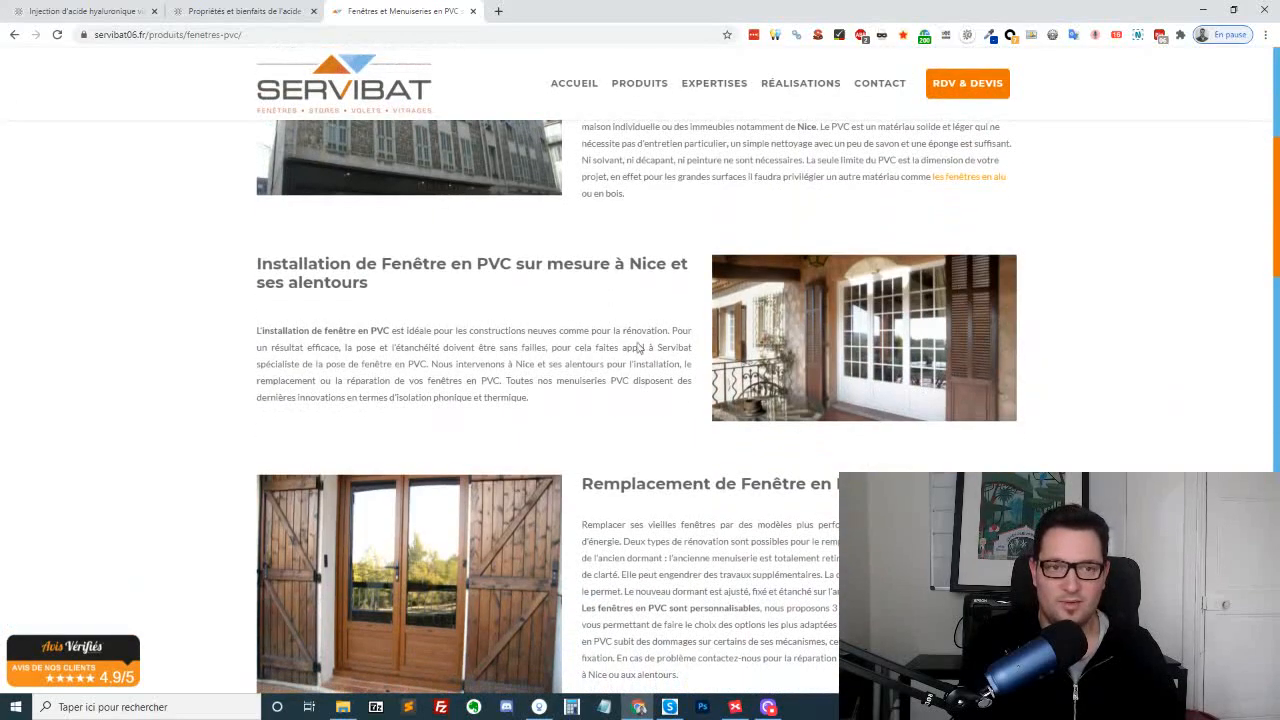
scroll(638, 347, "up", 6)
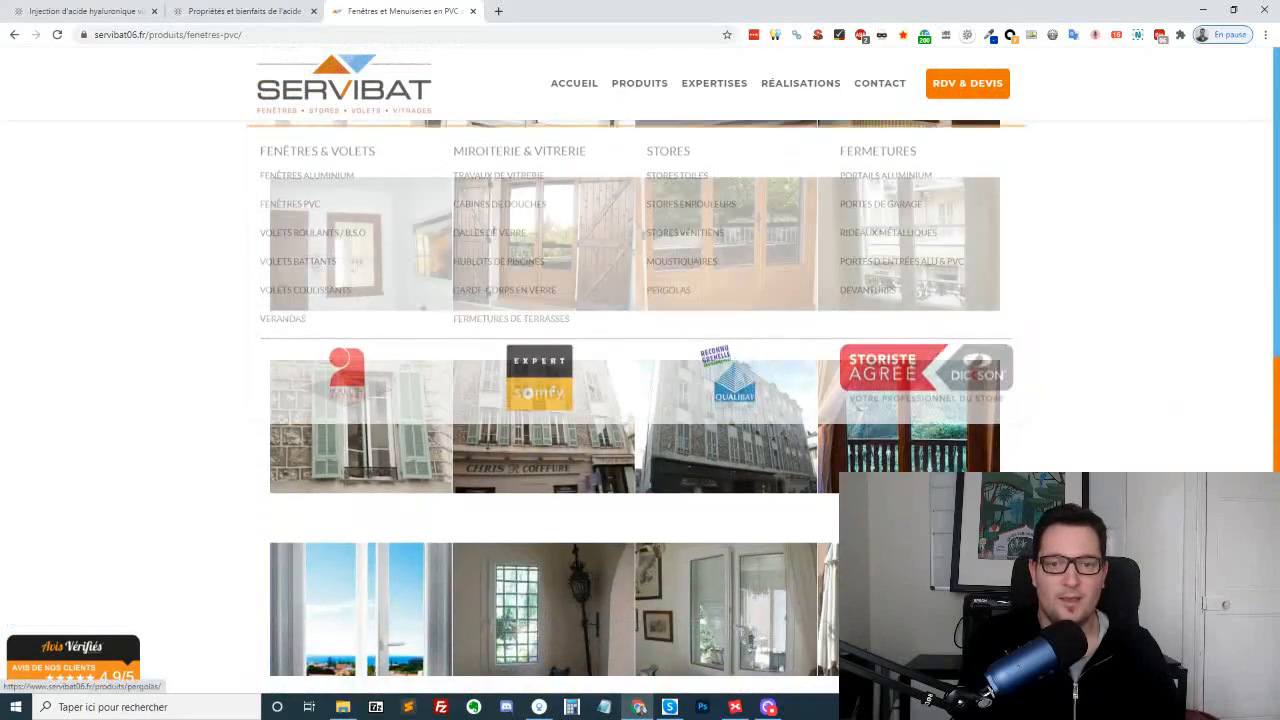
scroll(640, 400, "down", 5)
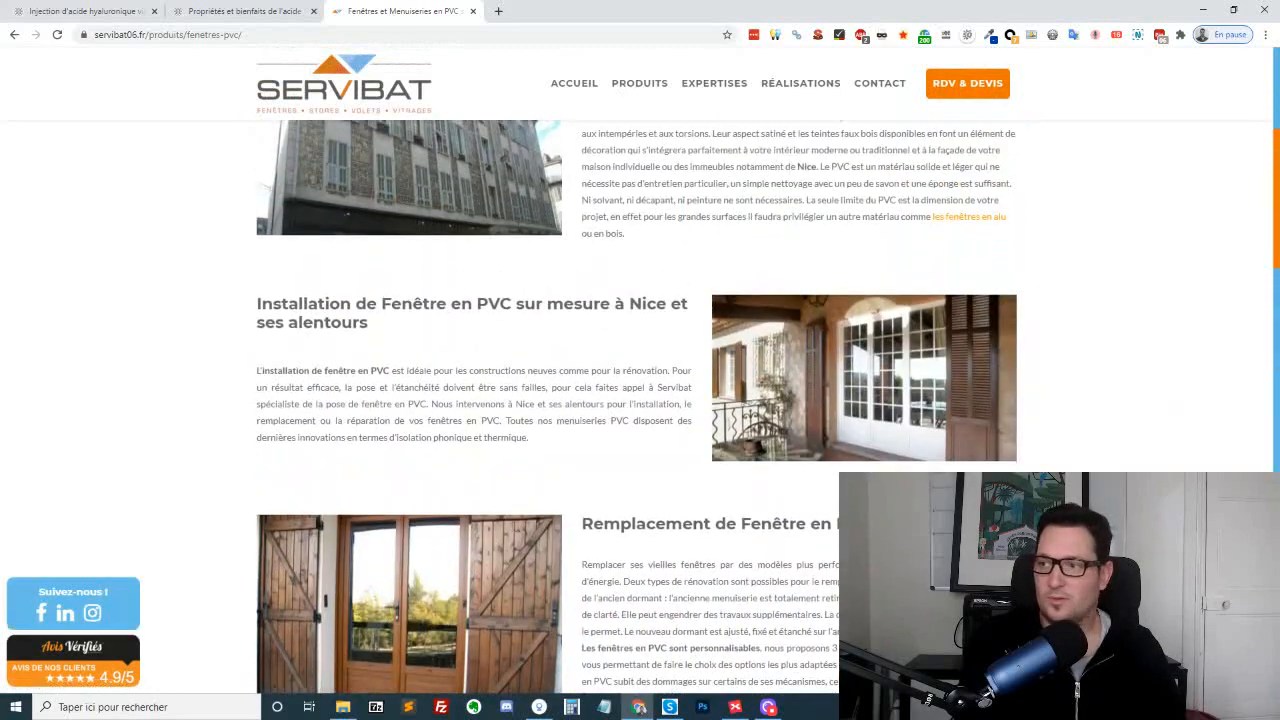
key("alt+Tab")
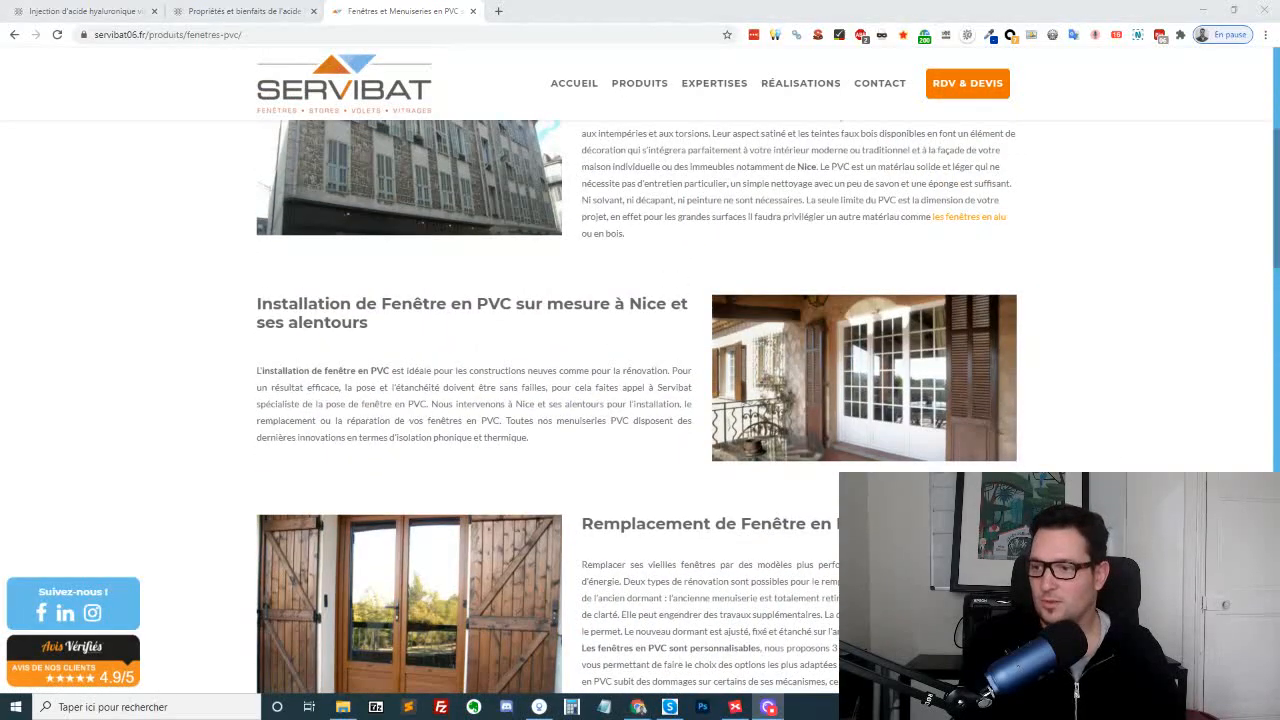
scroll(761, 340, "up", 5)
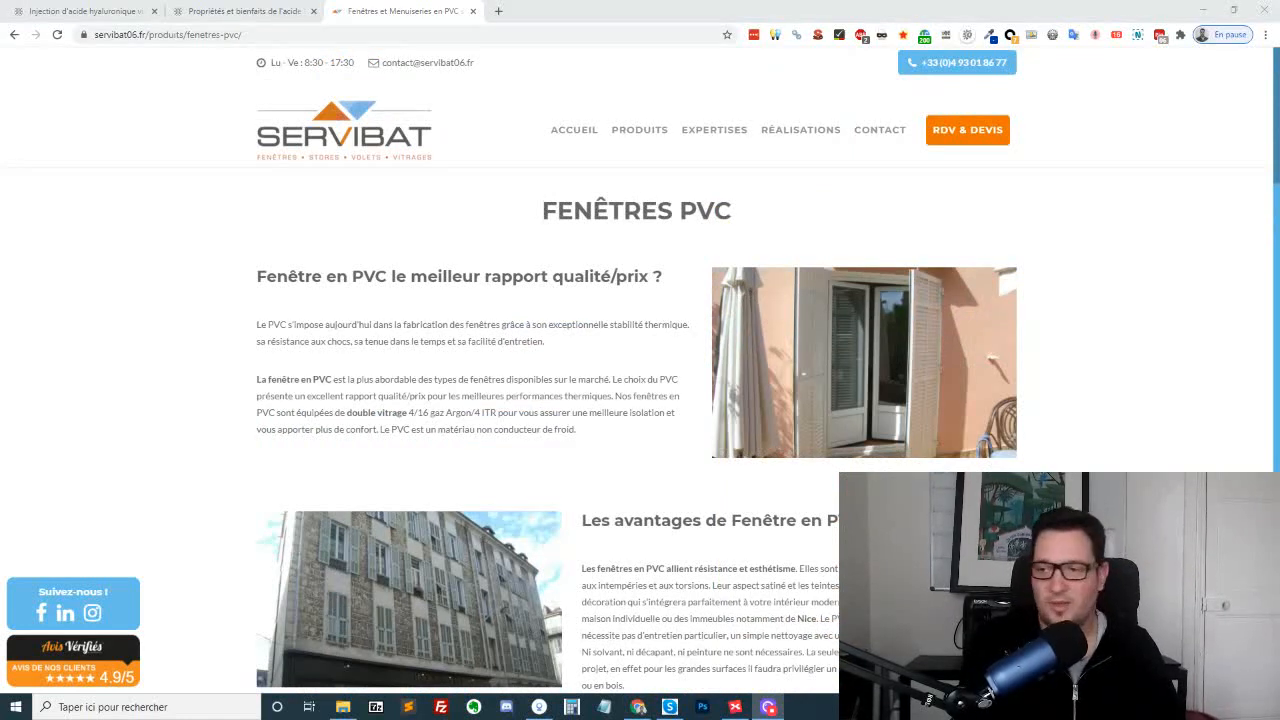
Switch to the XMind map "Vitrier / menuisier alu" and look over its "Nos services" and "Nos produits" branches
key("alt+Tab")
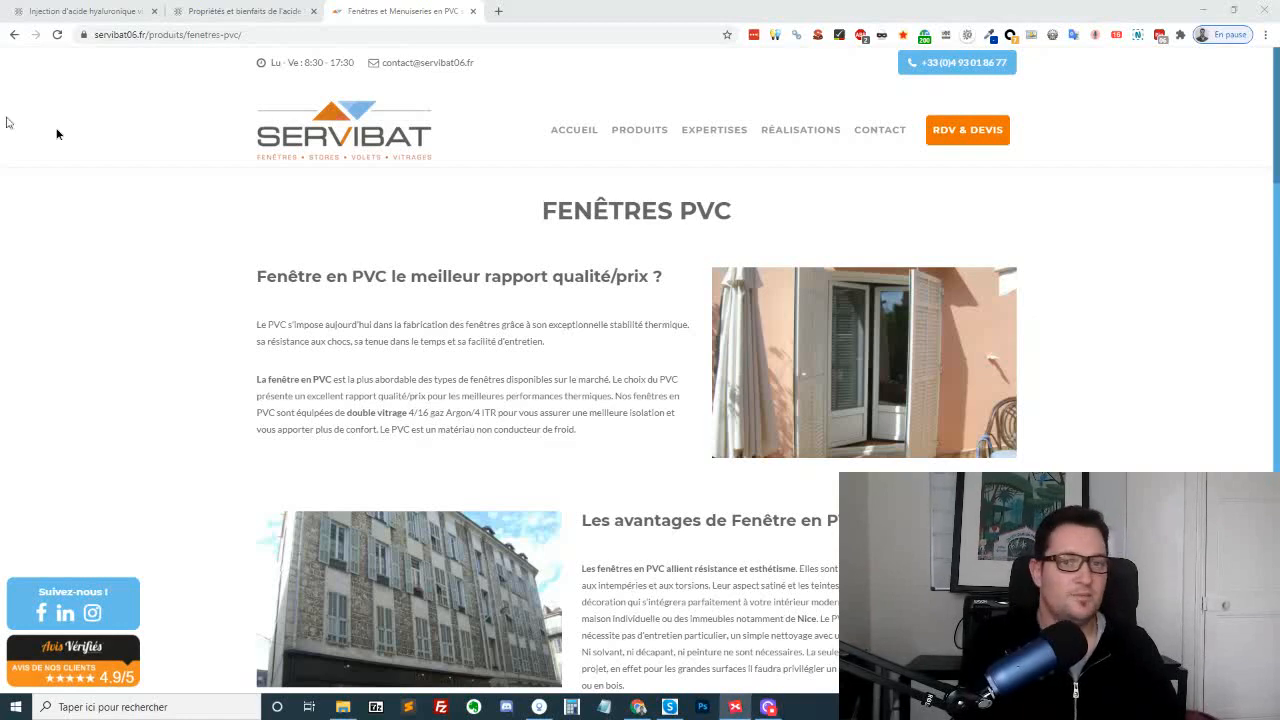
double_click(753, 179)
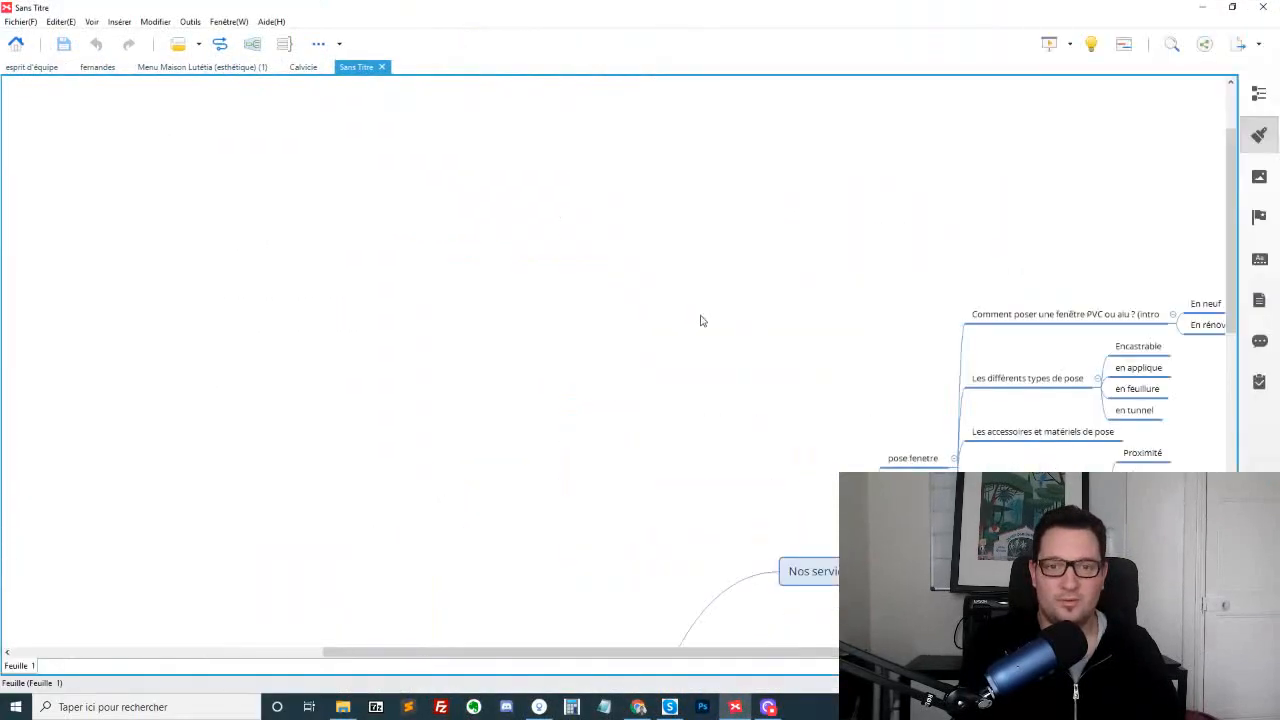
left_click_drag(672, 653, 813, 654)
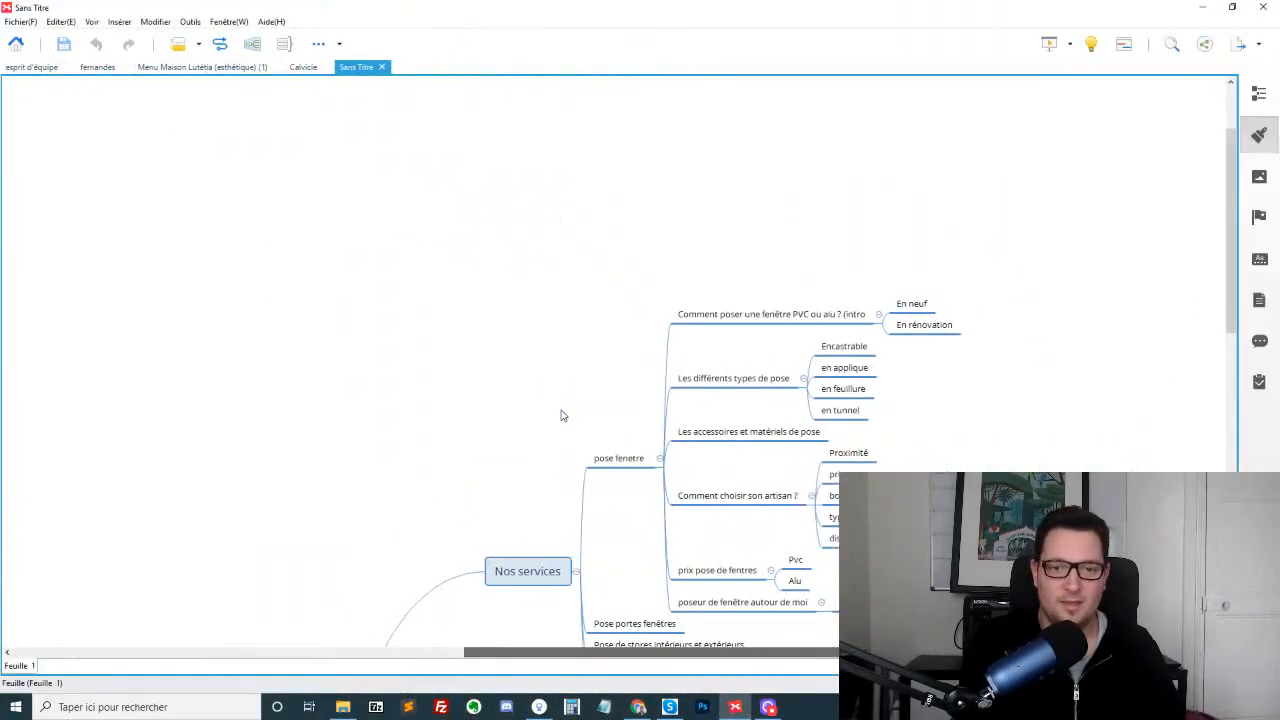
scroll(552, 344, "down", 5)
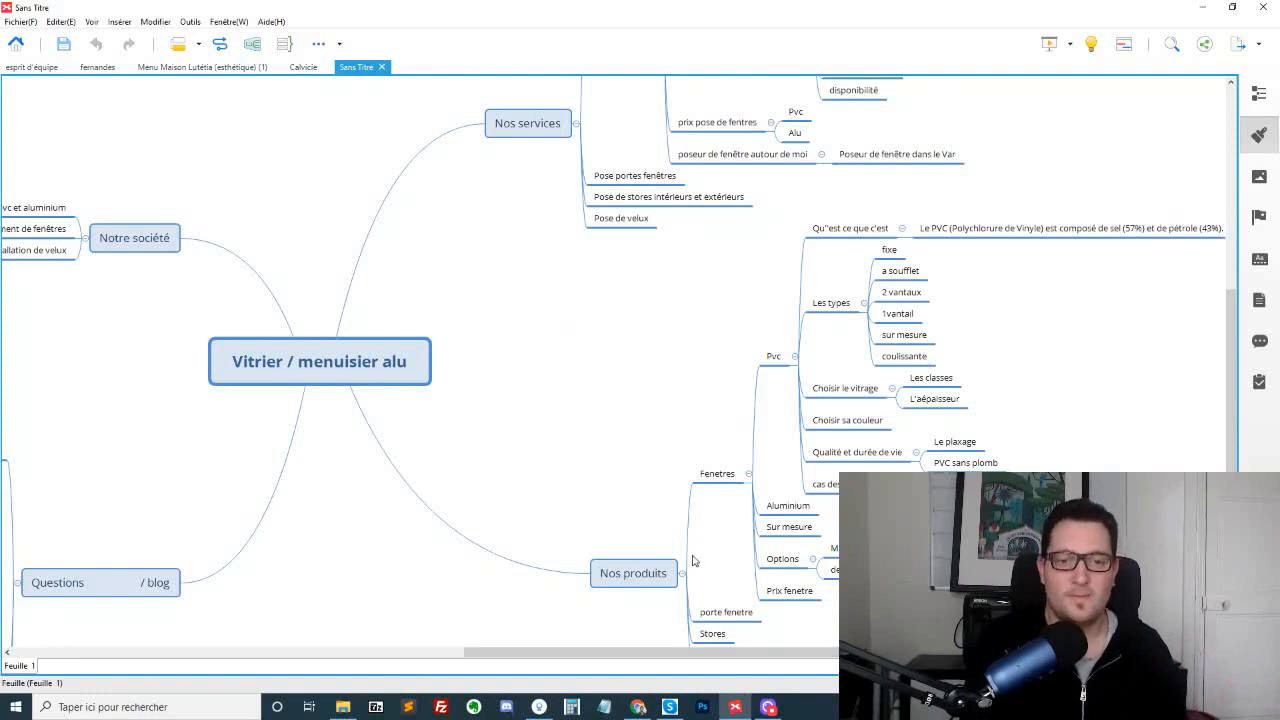
scroll(586, 457, "down", 3)
left_click(621, 343)
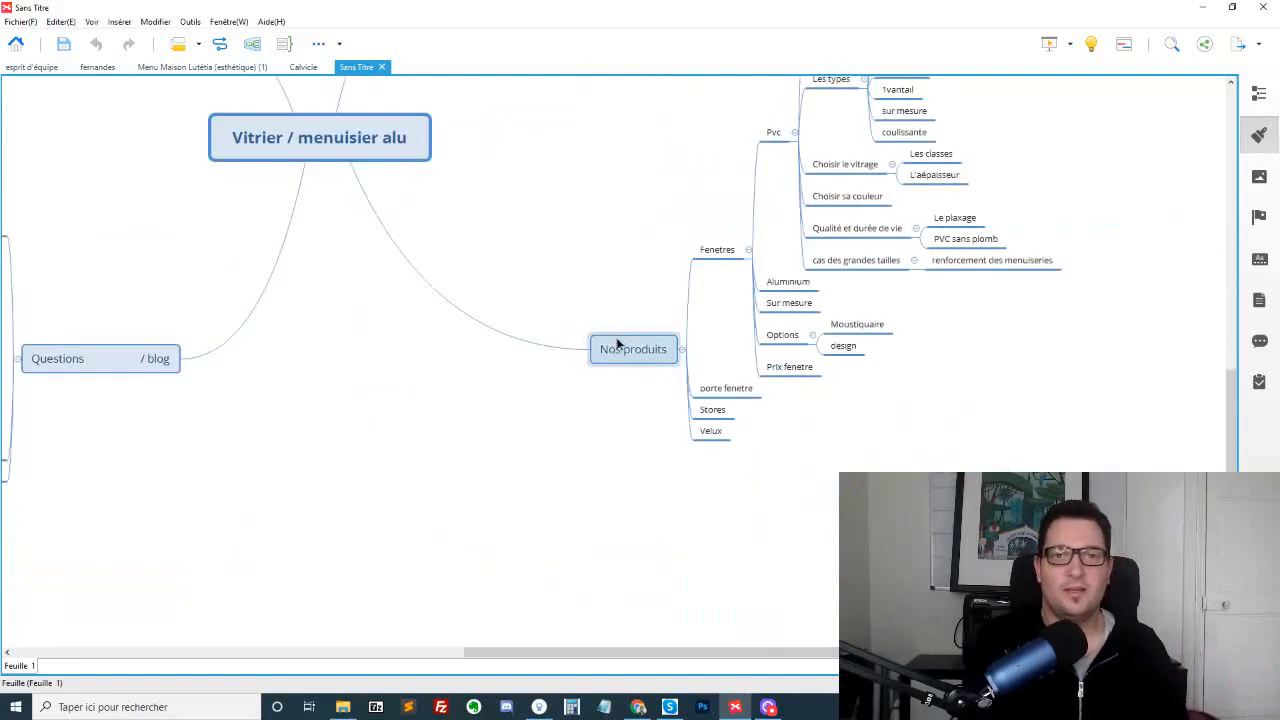
scroll(718, 390, "up", 3)
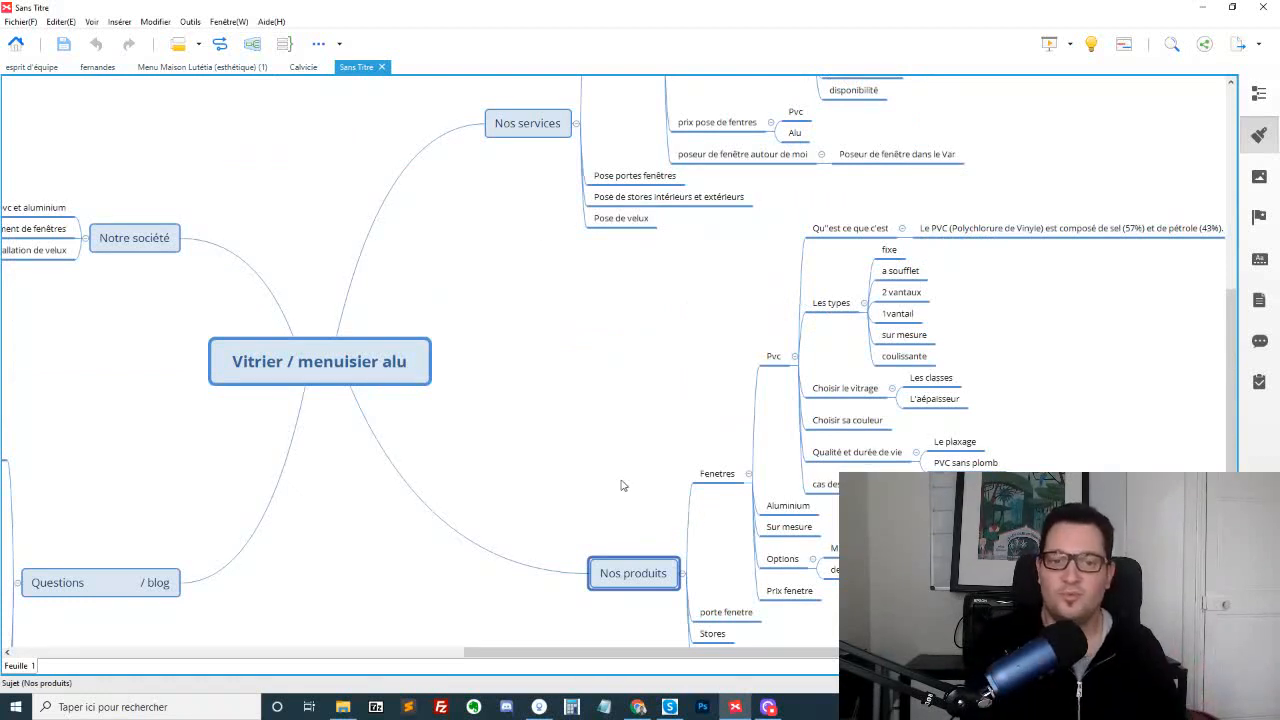
Go through the topics under Fenetres > Pvc one by one, from the definition and types to "cas des grandes tailles"
left_click(713, 478)
left_click(773, 360)
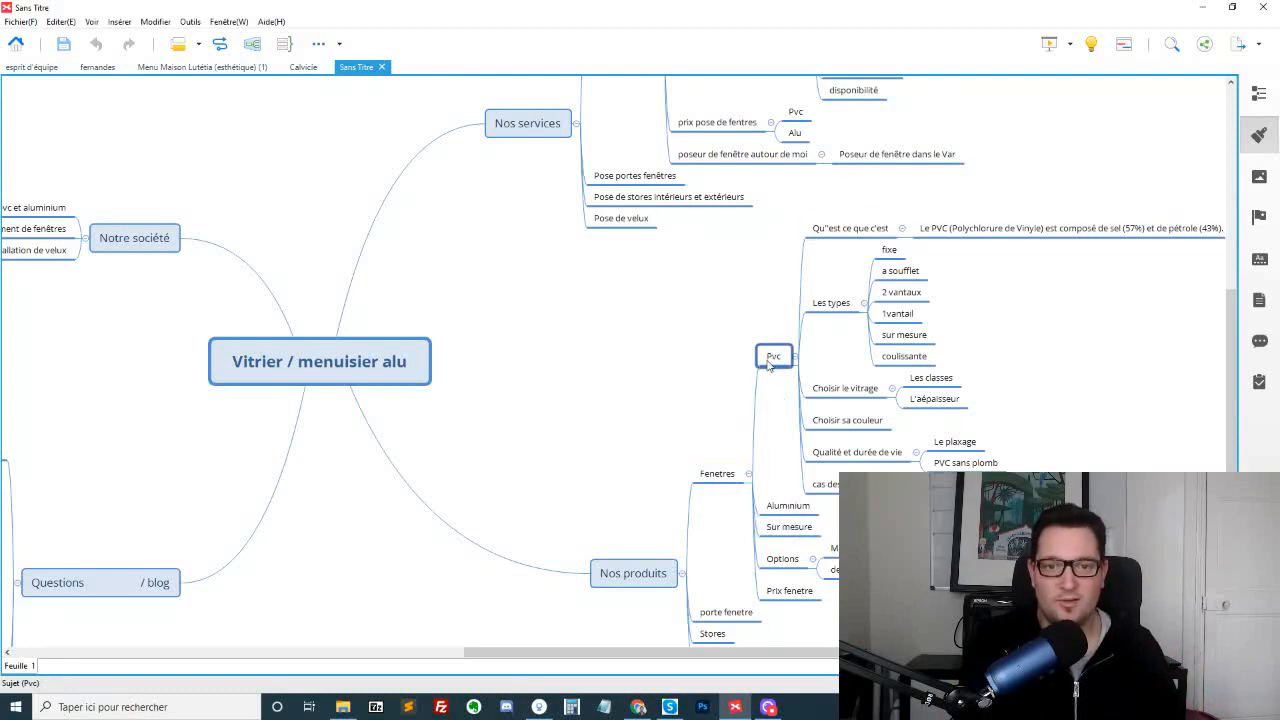
left_click(850, 228)
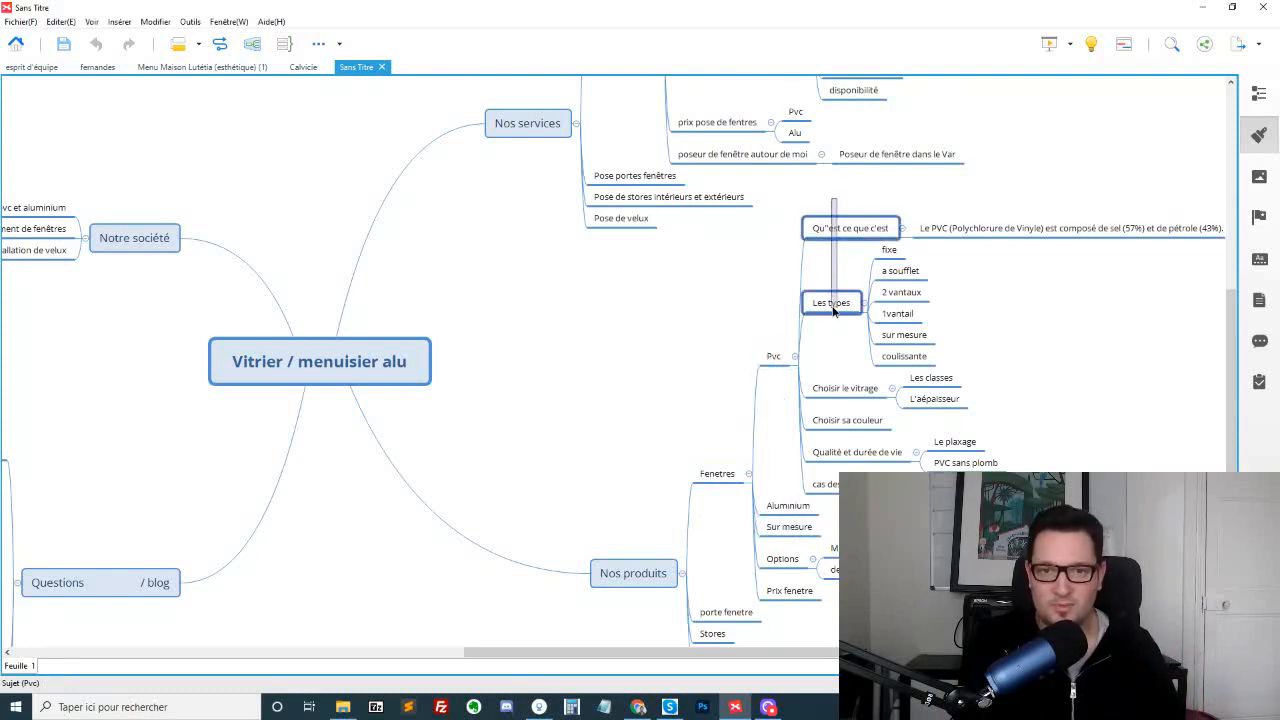
left_click(833, 302, "ctrl")
left_click(840, 388)
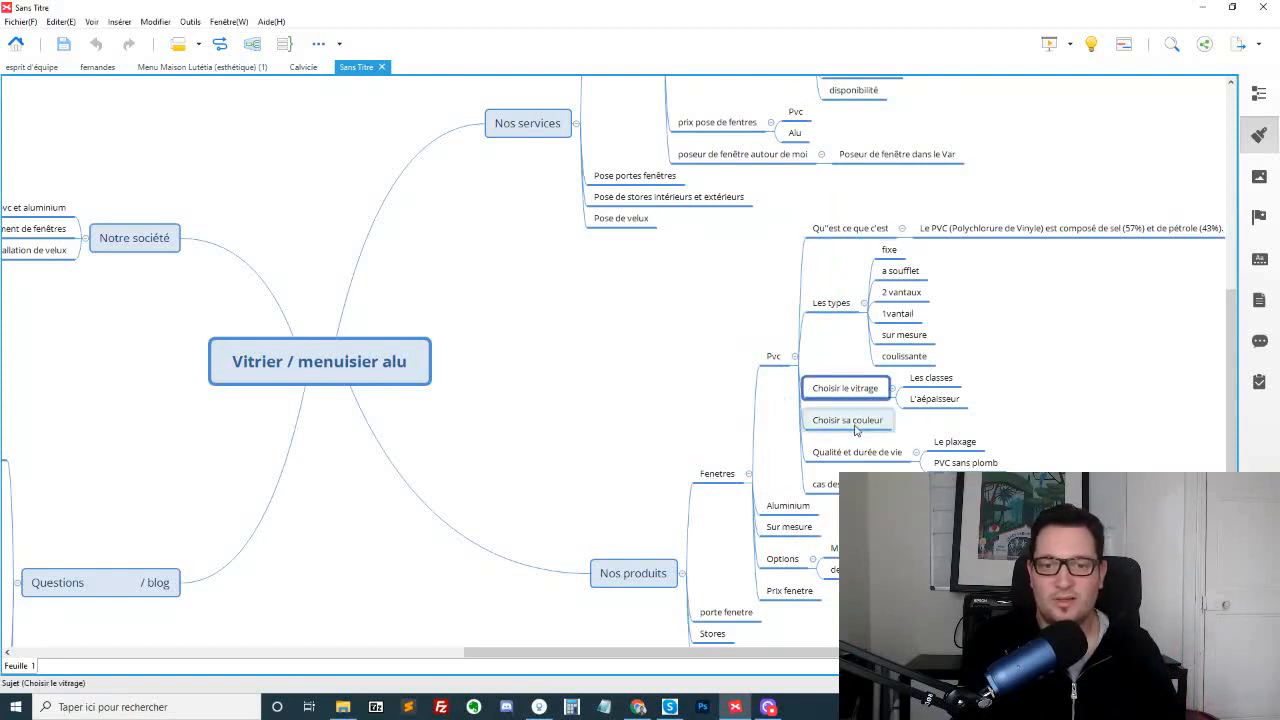
left_click(862, 428)
left_click(872, 455)
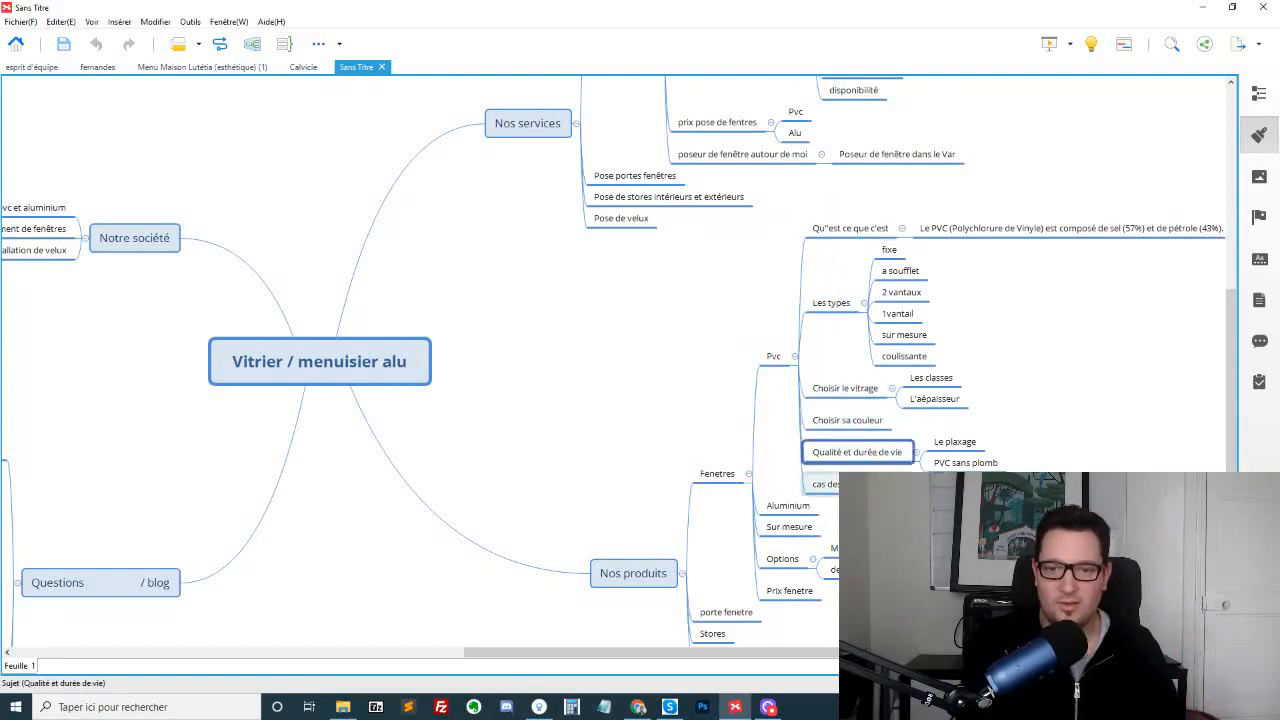
left_click(862, 485)
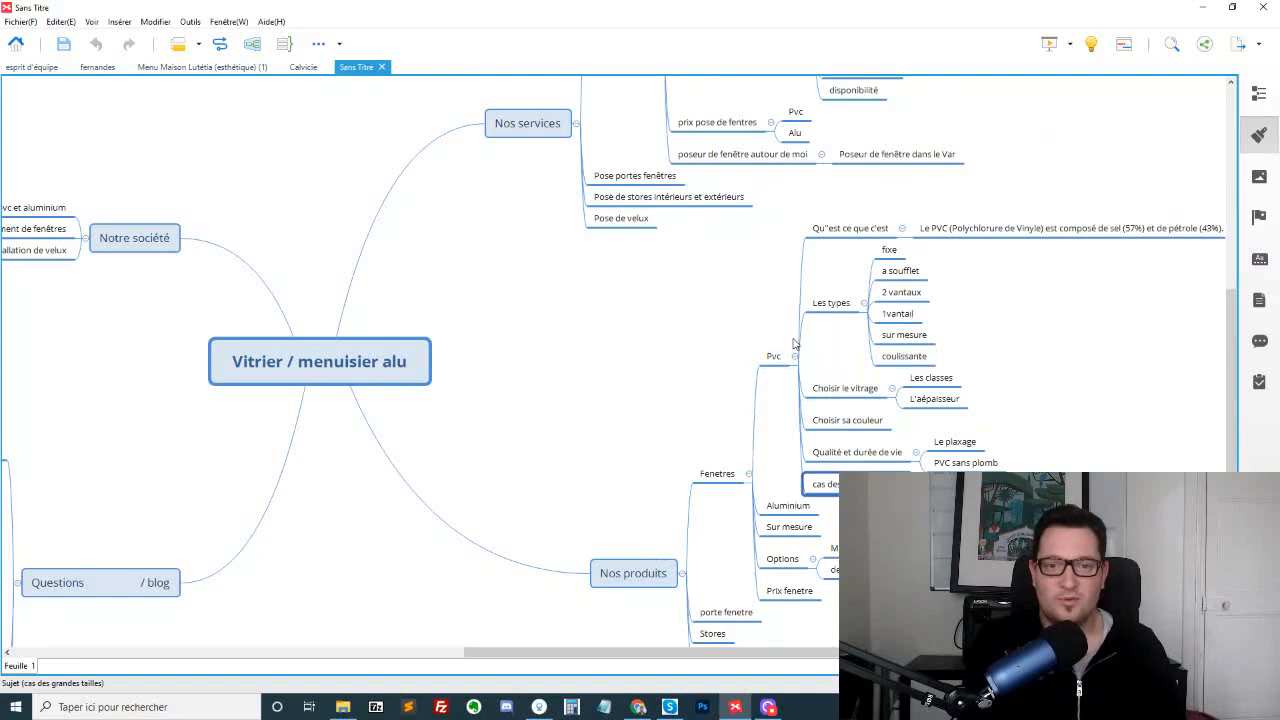
Review the "Nos services" branch, covering "pose fenetre" and the topics on fitting portes fenêtres, stores and velux
scroll(875, 287, "up", 3)
scroll(875, 287, "up", 2)
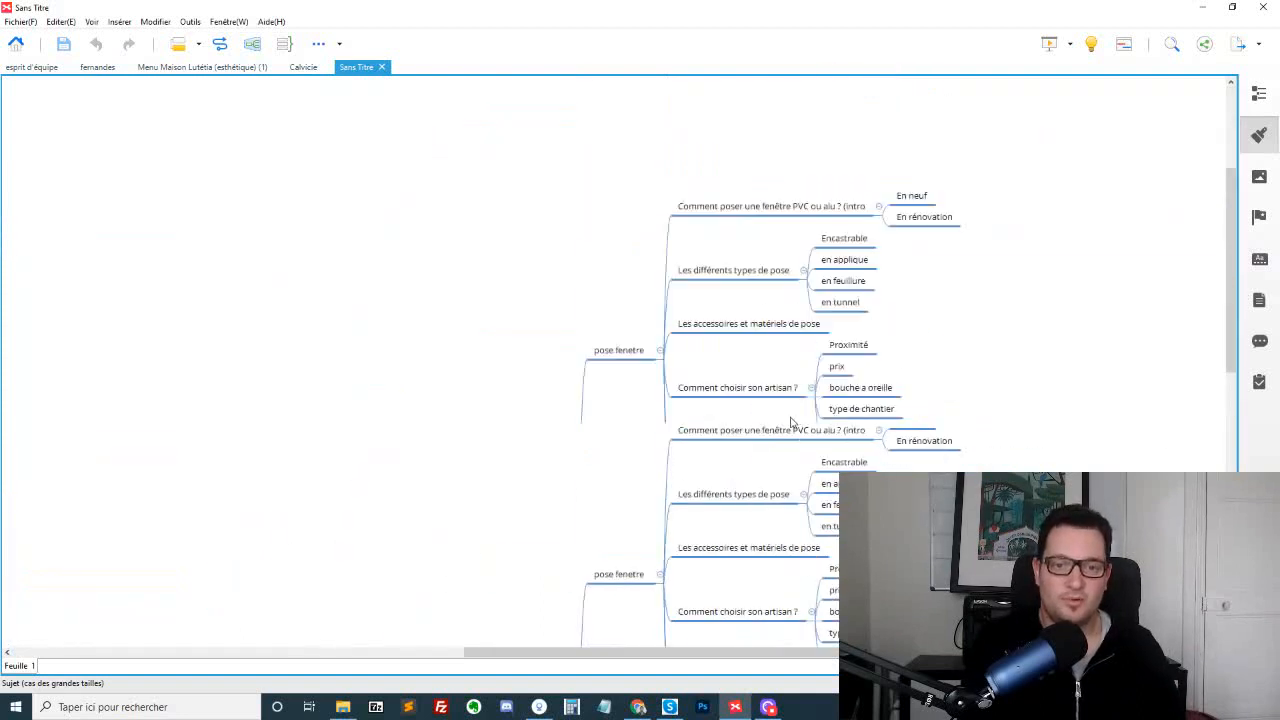
left_click(508, 476)
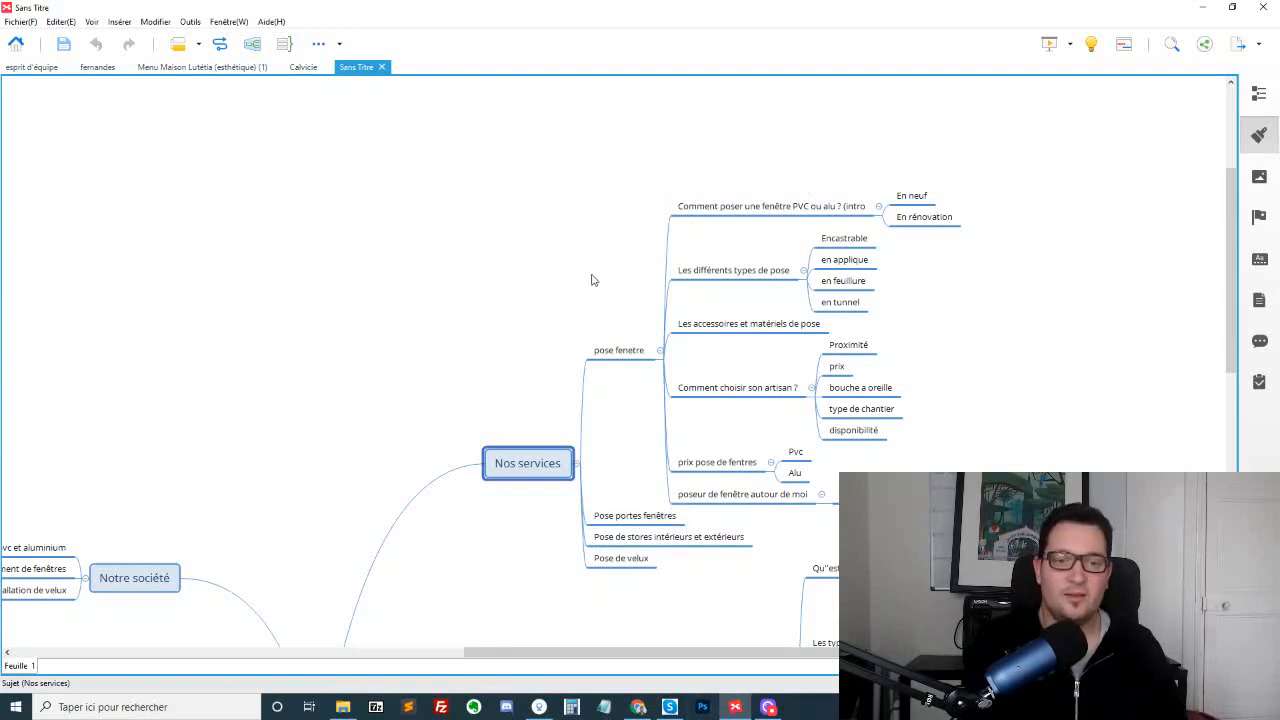
left_click(612, 348)
left_click_drag(614, 442, 619, 610)
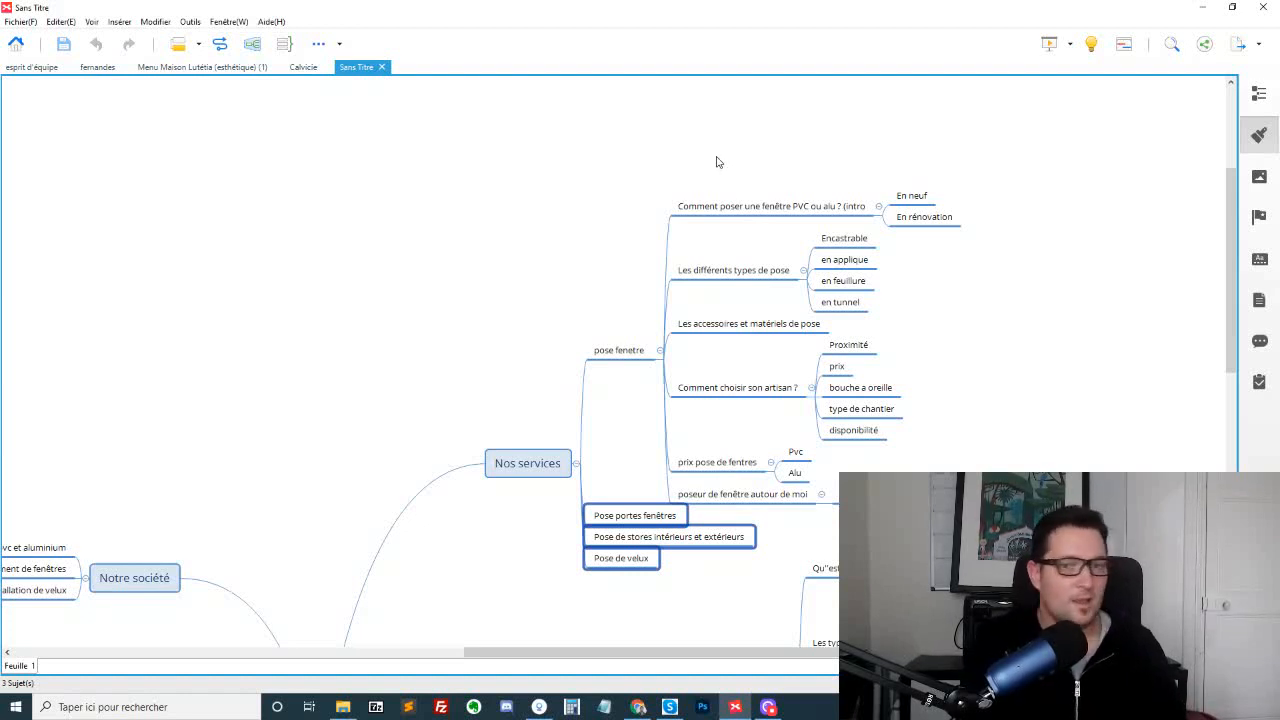
Examine each subtopic of "pose fenetre", from the introduction to "poseur de fenêtre autour de moi", and revisit the three sibling services
left_click_drag(712, 165, 740, 228)
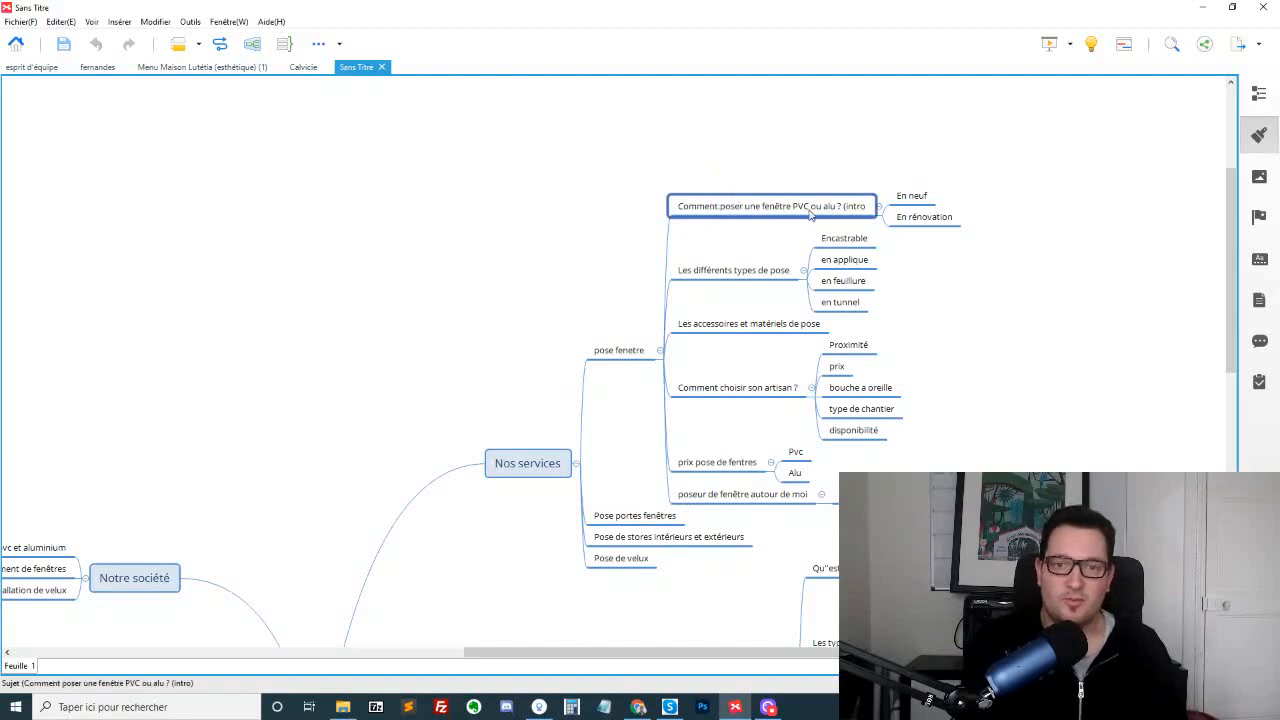
left_click(731, 270)
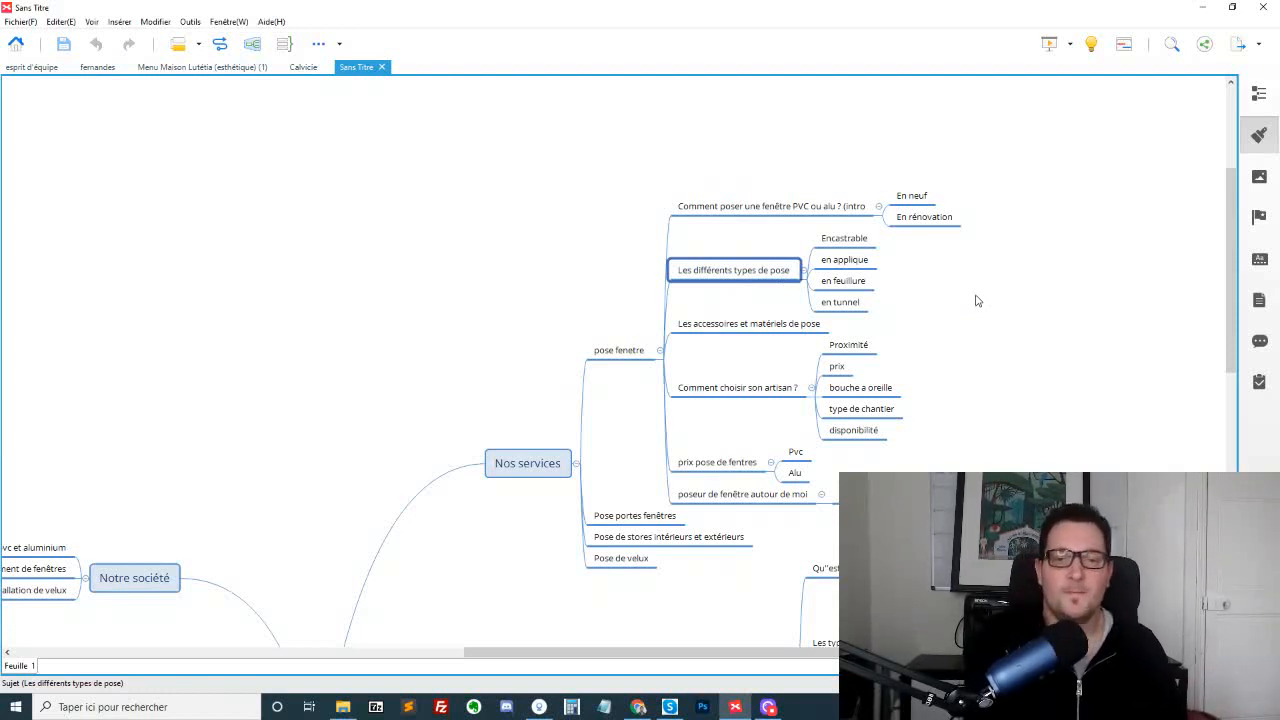
left_click(736, 322)
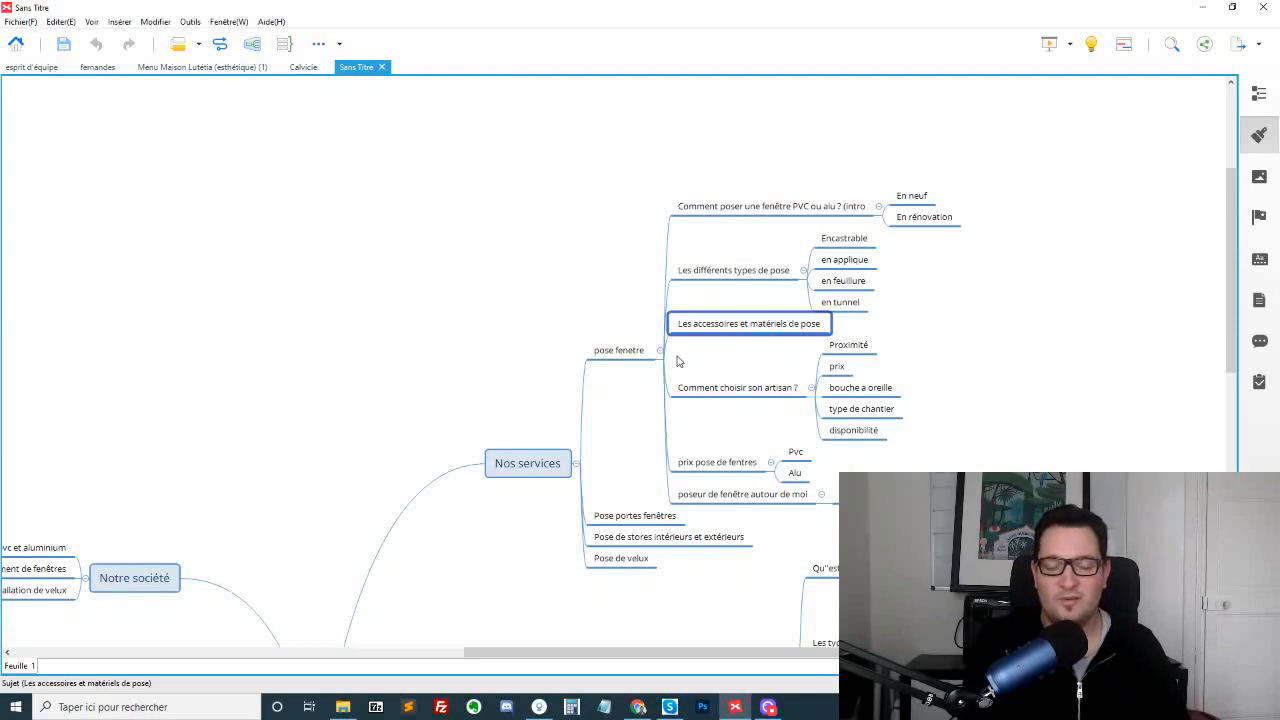
left_click_drag(683, 355, 755, 399)
left_click_drag(715, 444, 742, 514)
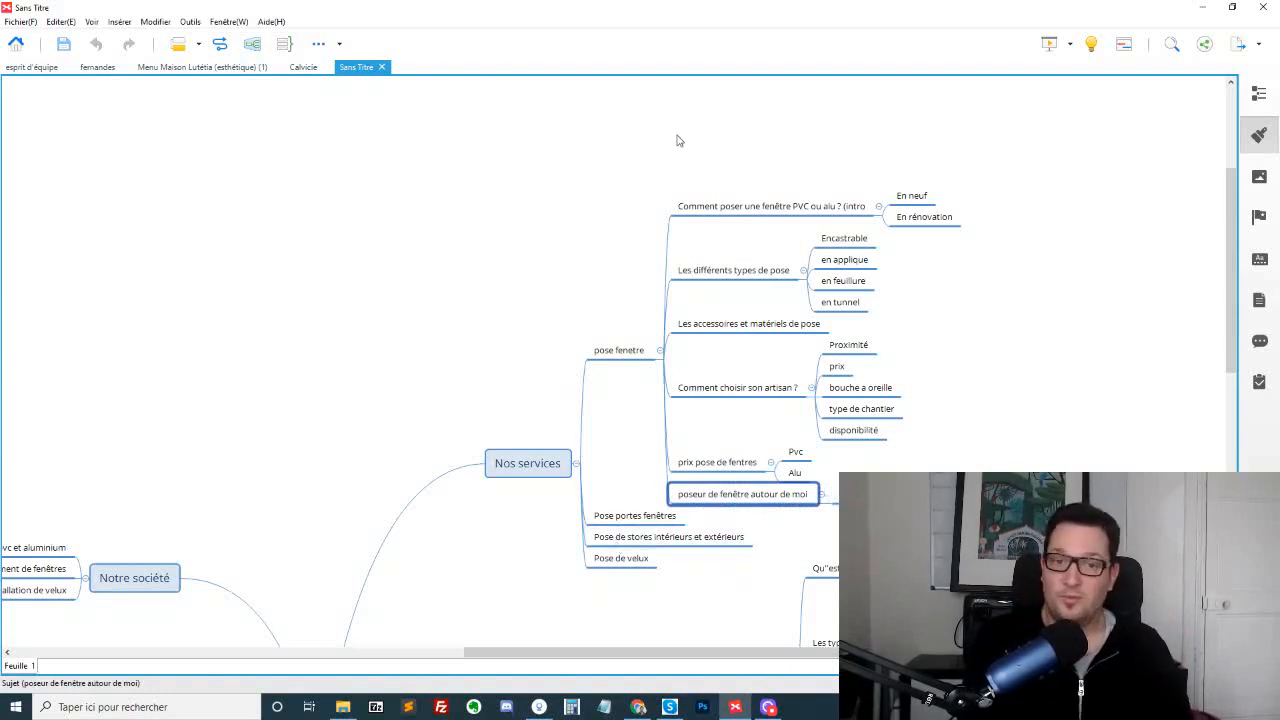
left_click_drag(688, 148, 721, 356)
left_click(628, 517)
left_click(626, 538)
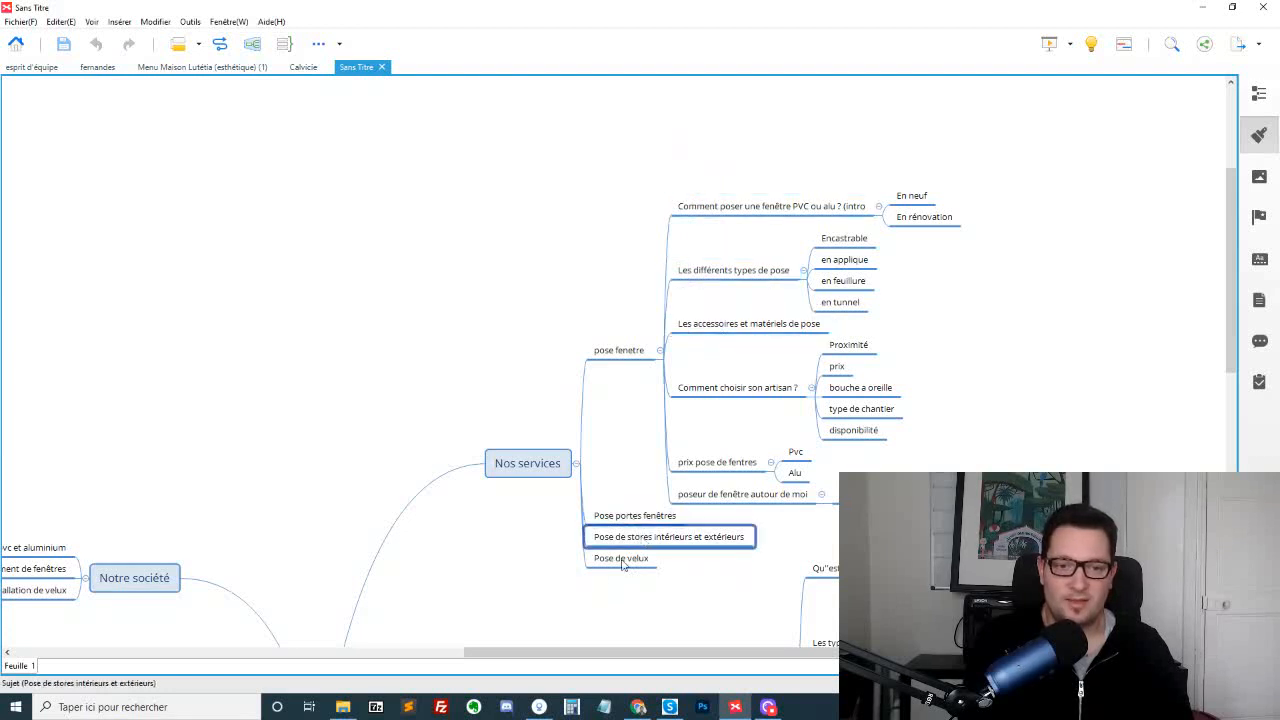
left_click(622, 561)
Examine the "Notre société" branch with its artisan menuiserie, window replacement, velux installation and "Installateur velux toulon" topics
left_click_drag(533, 653, 391, 657)
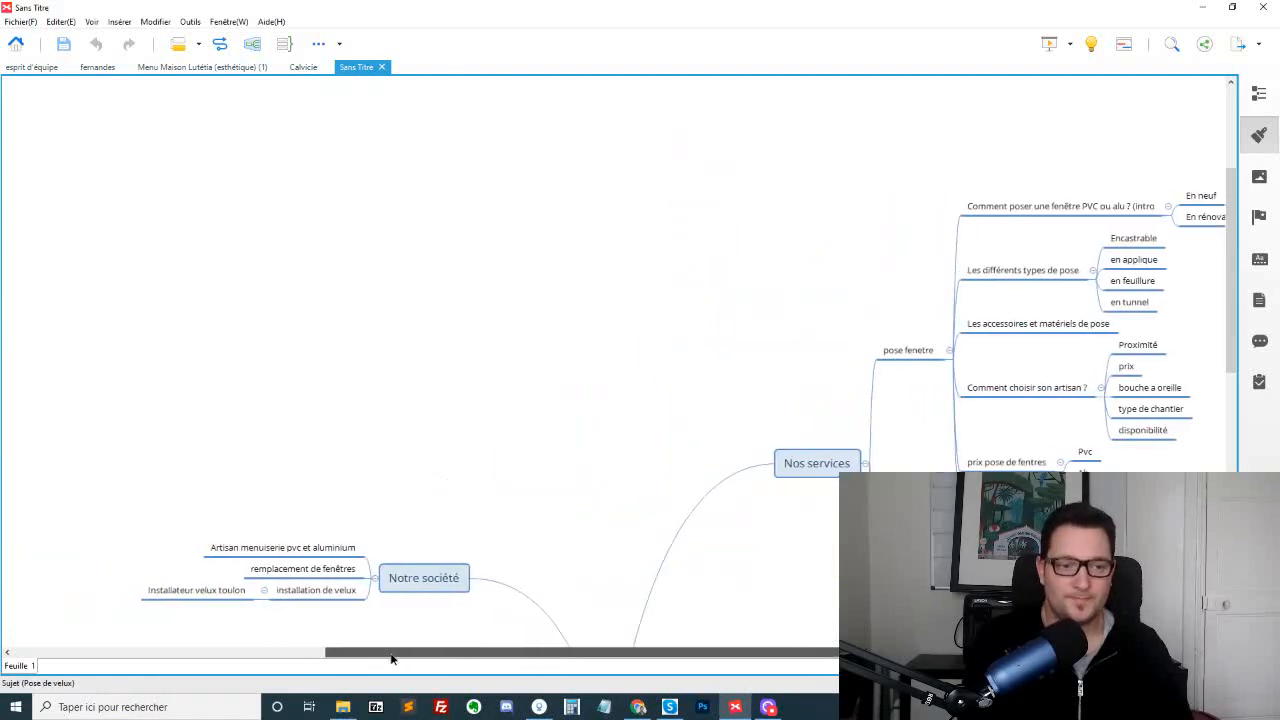
scroll(463, 342, "down", 2)
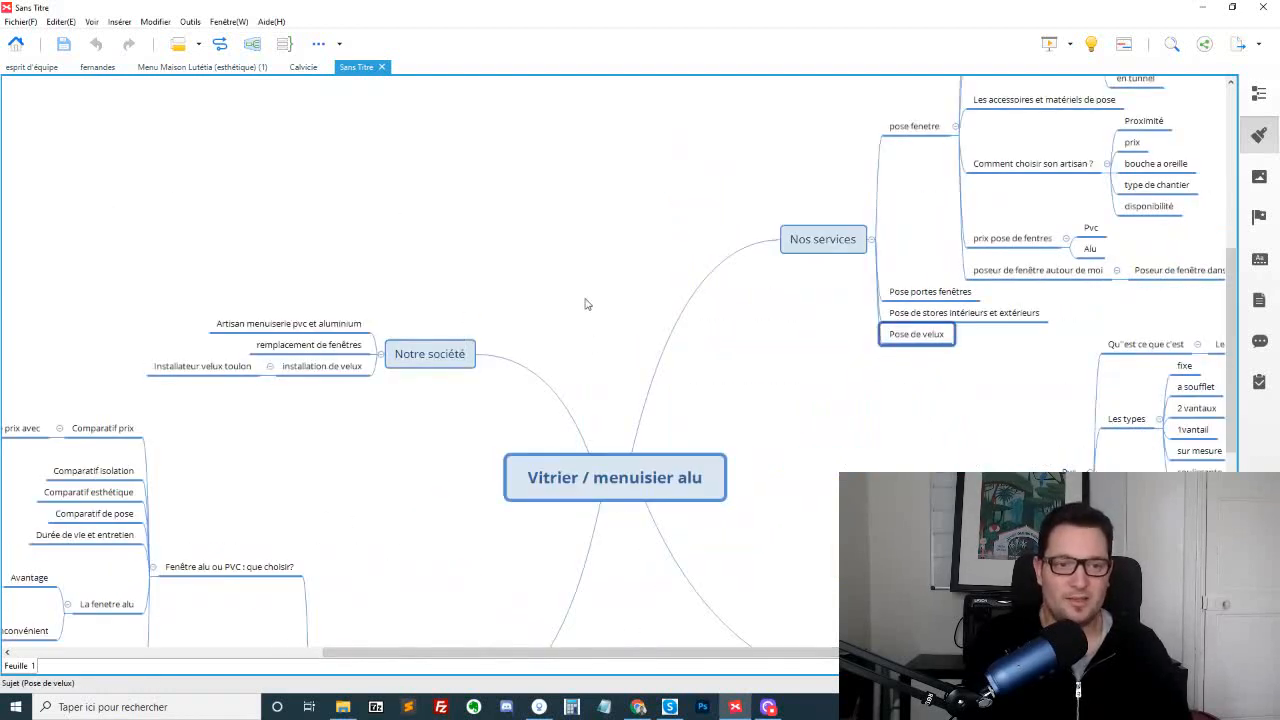
left_click_drag(356, 227, 516, 408)
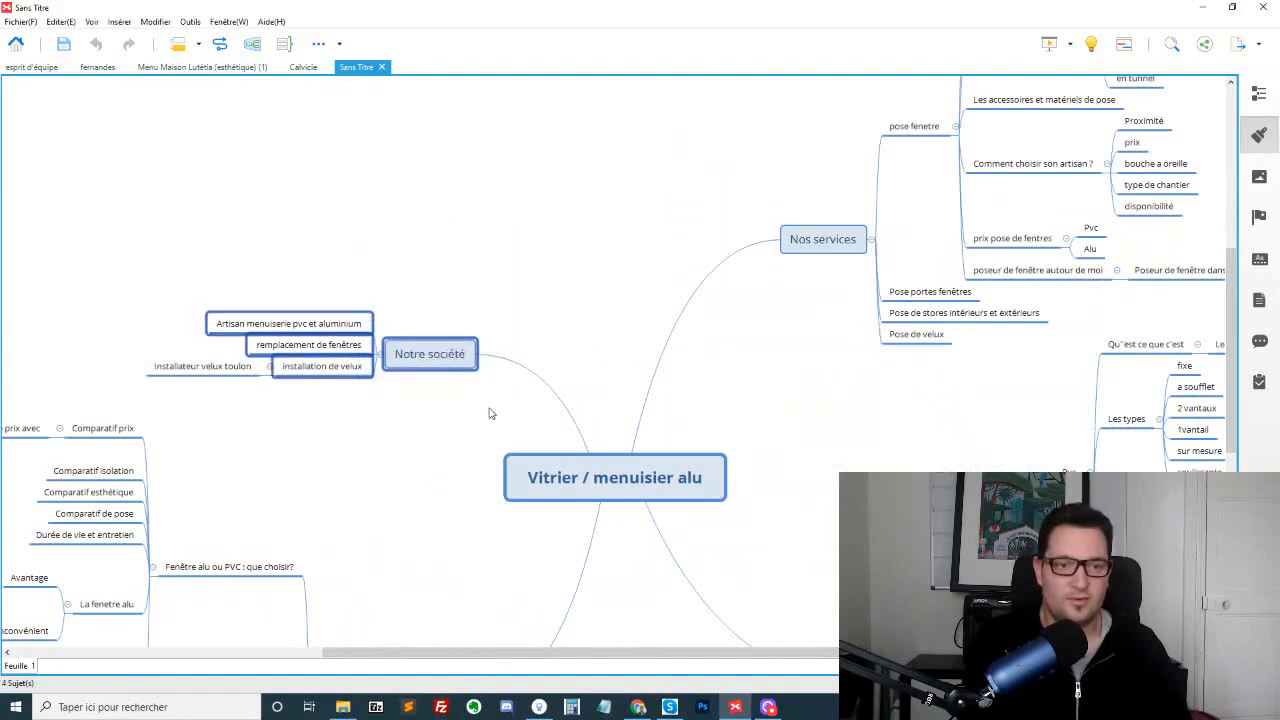
left_click(296, 378)
left_click(324, 325)
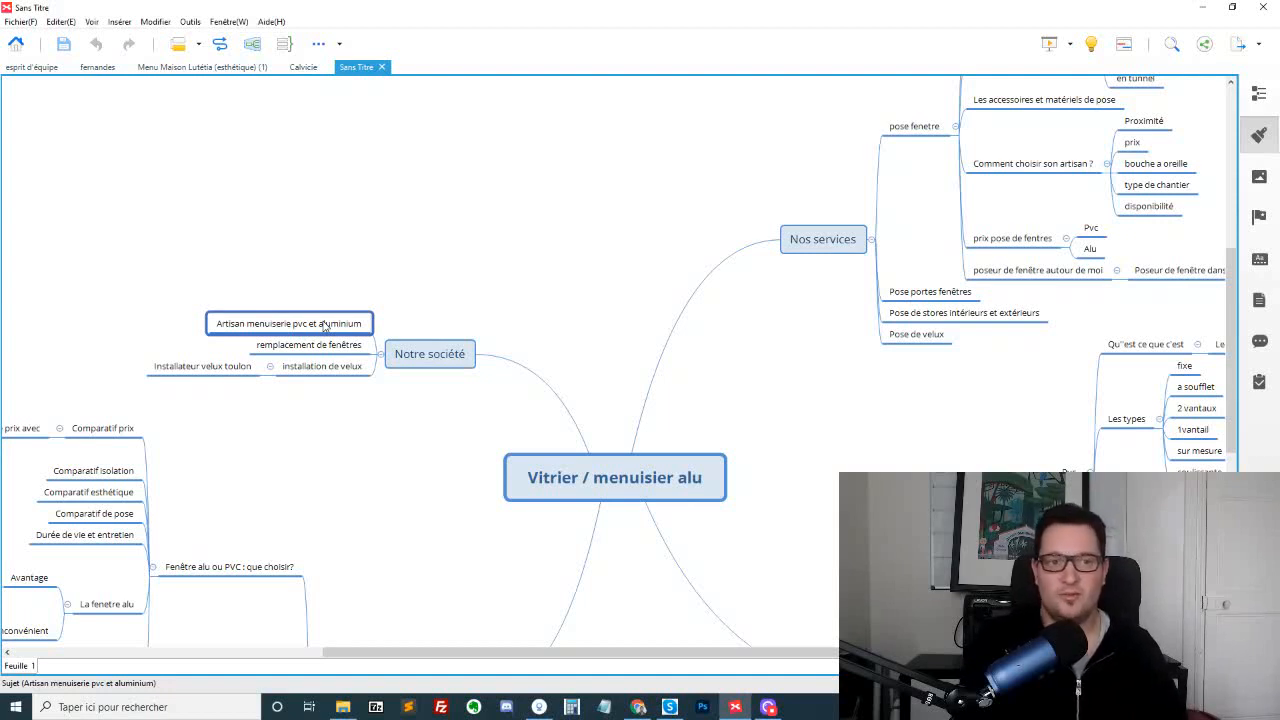
left_click(330, 346)
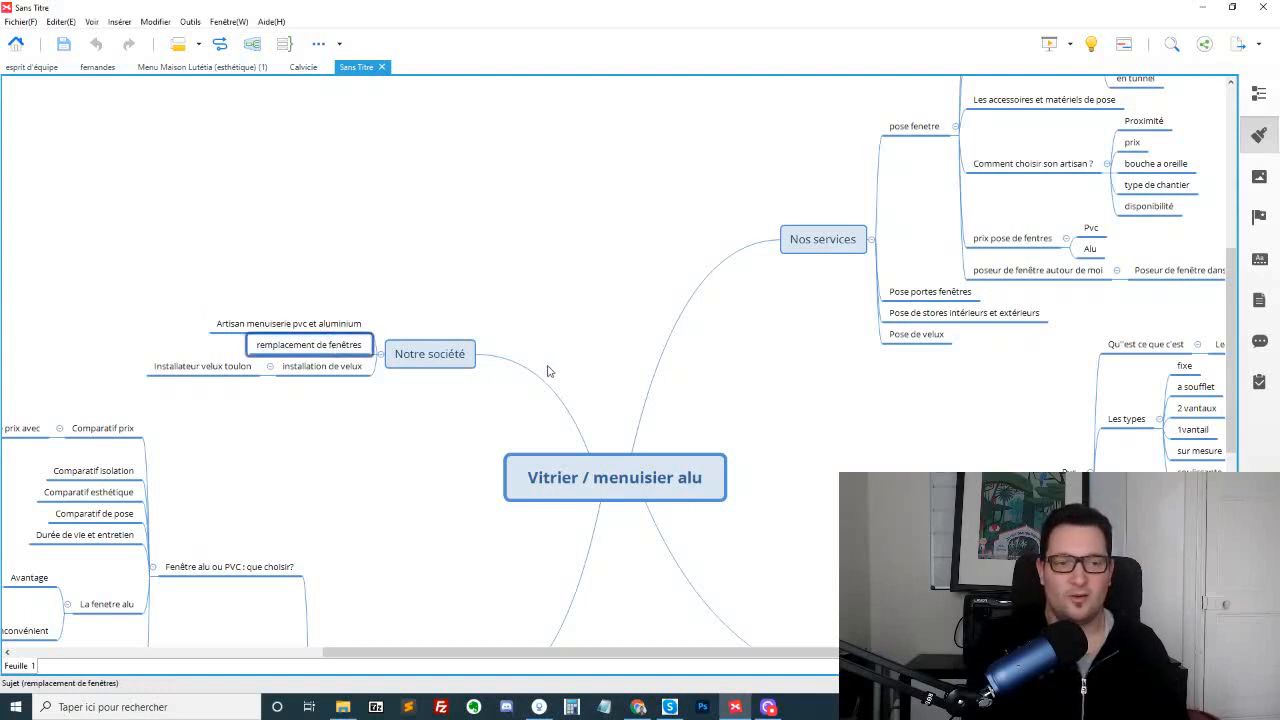
left_click(330, 368)
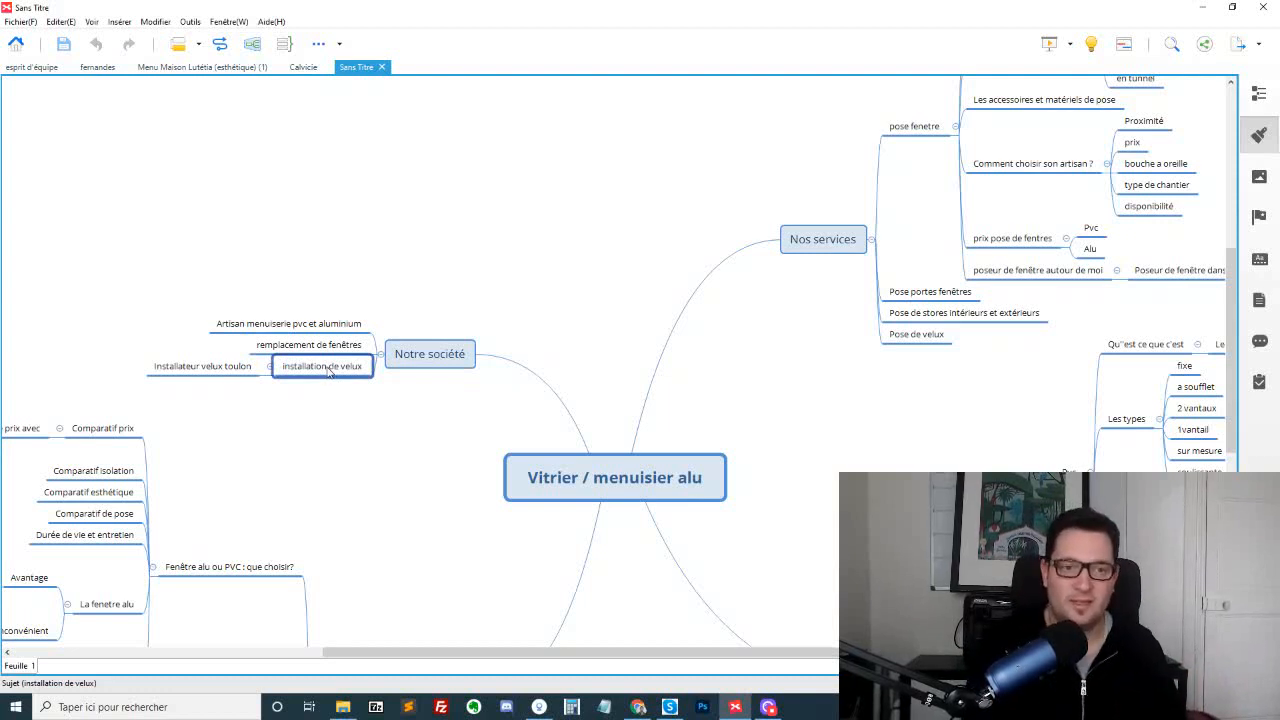
left_click(193, 368)
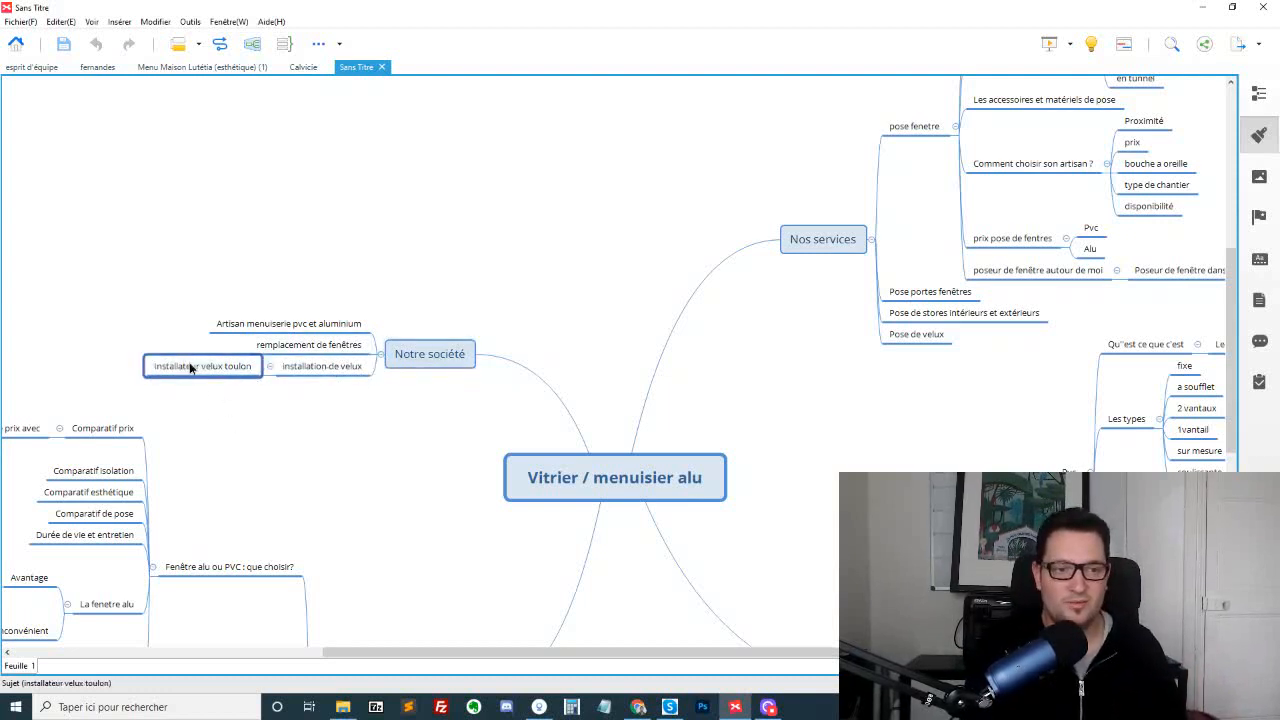
Rename the "installation de velux" topic under "Notre société" to "installation de velux (var)"
left_click(346, 370)
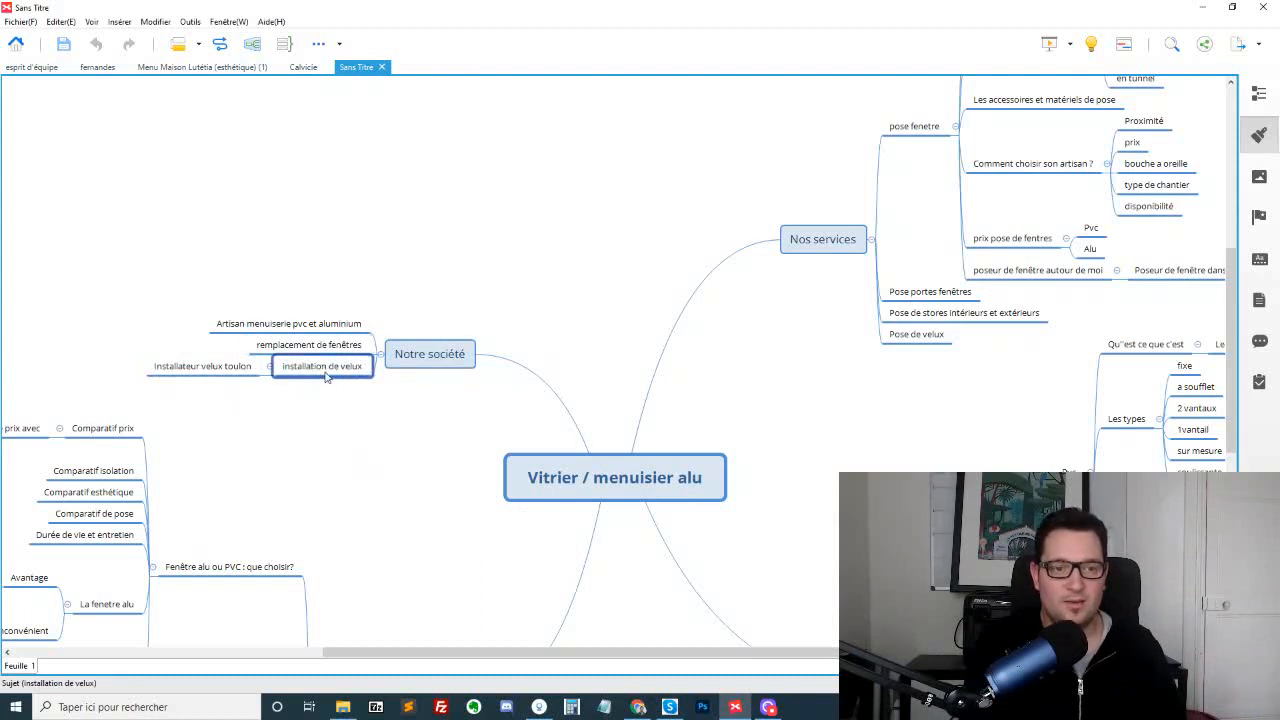
double_click(360, 368)
left_click(362, 369)
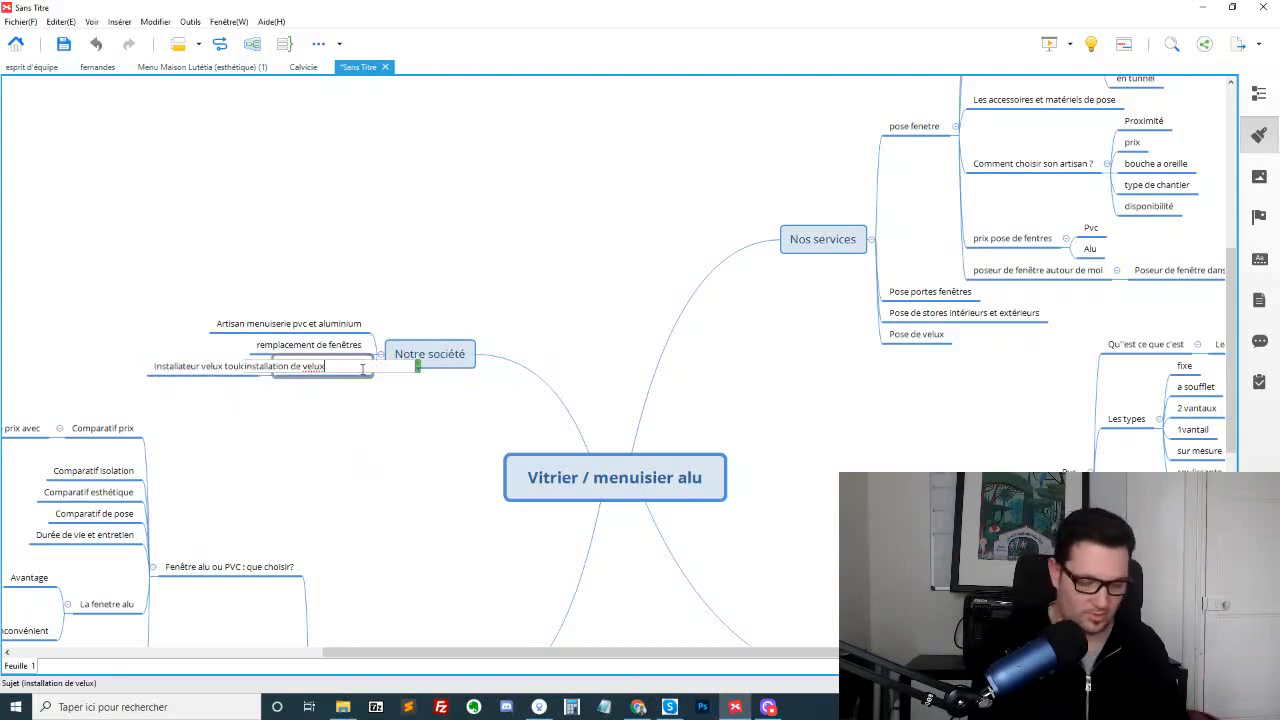
type("(var)")
key("Return")
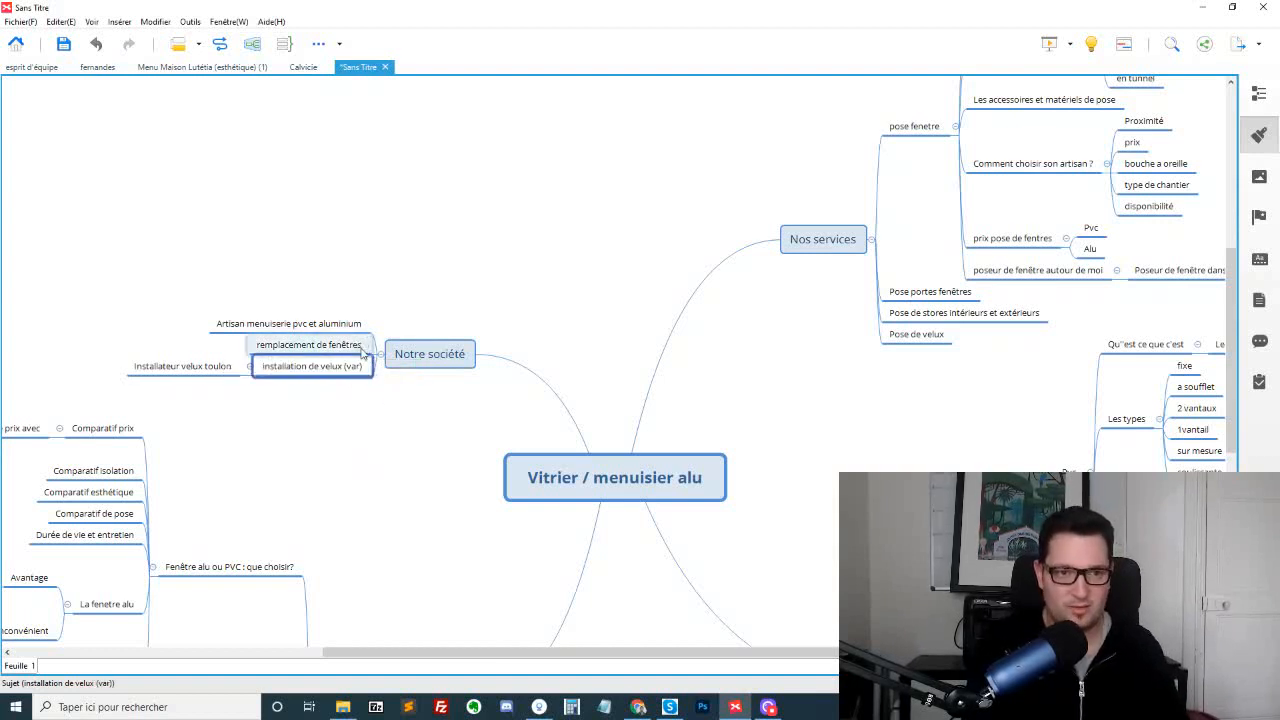
left_click(316, 382)
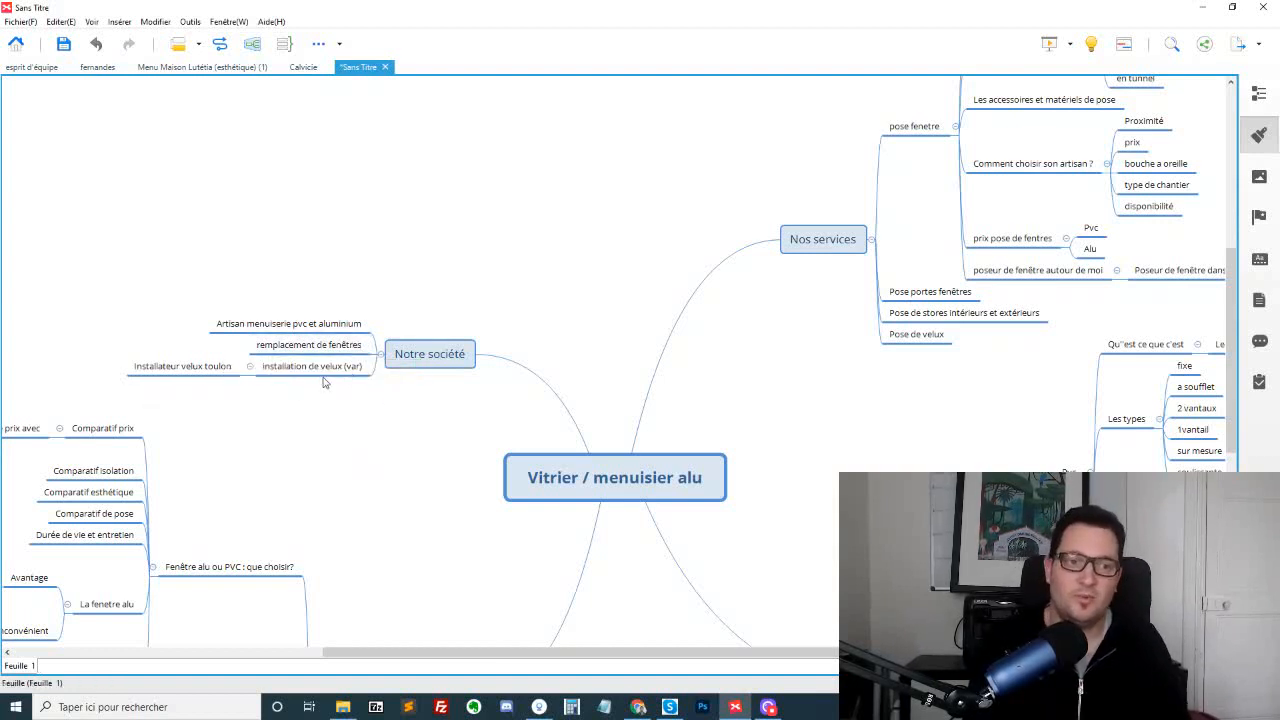
Add the sibling topics "la garde" and "bandol" after "Installateur velux toulon" under "installation de velux (var)"
left_click(219, 374)
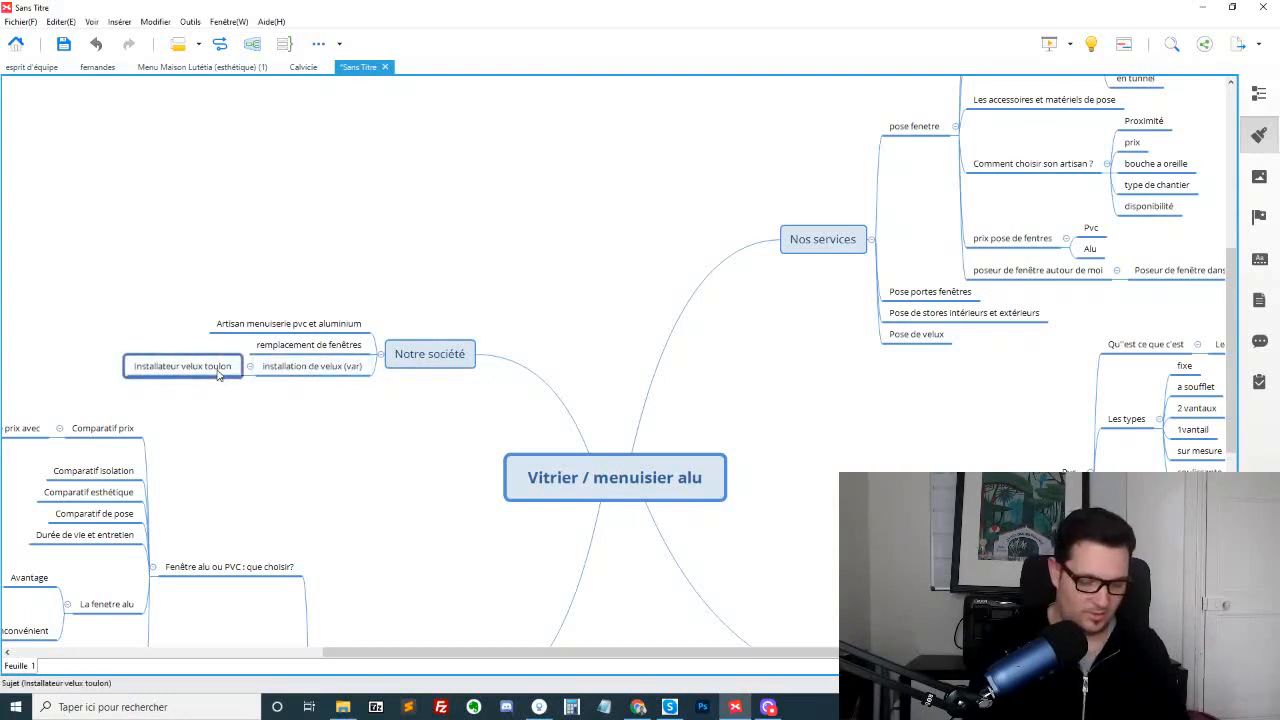
key("Return")
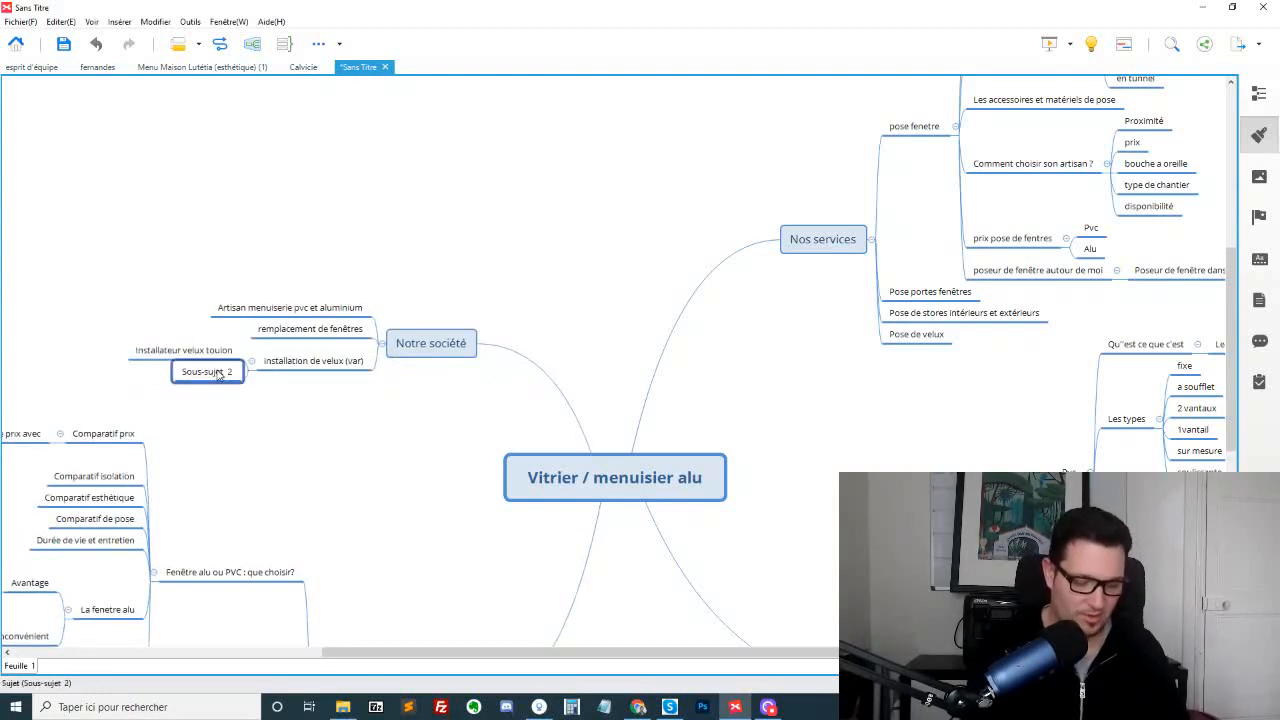
type("la garde")
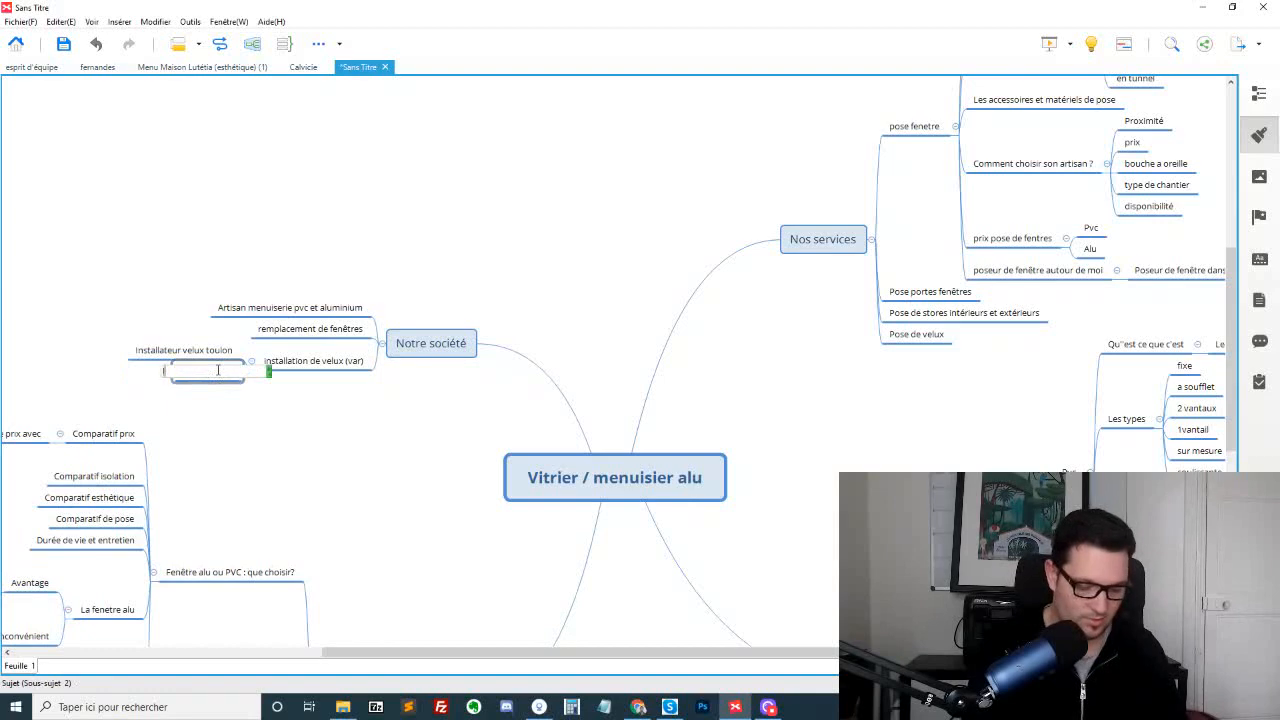
key("Return")
key("Return")
type("bandol")
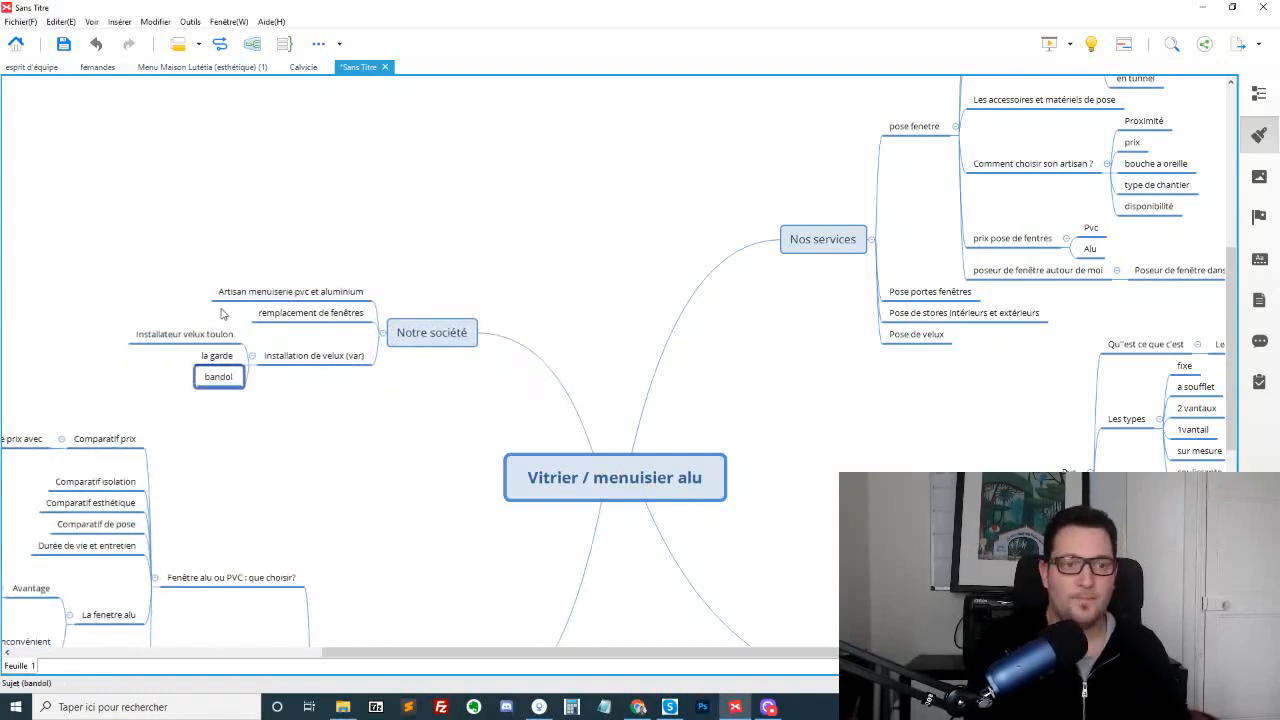
Compare the "Notre société" topics with the "Nos services" topics, including "poseur de fenêtre autour de moi" and its Var subtopic
left_click_drag(142, 302, 196, 380)
left_click_drag(220, 404, 186, 322)
left_click(218, 377)
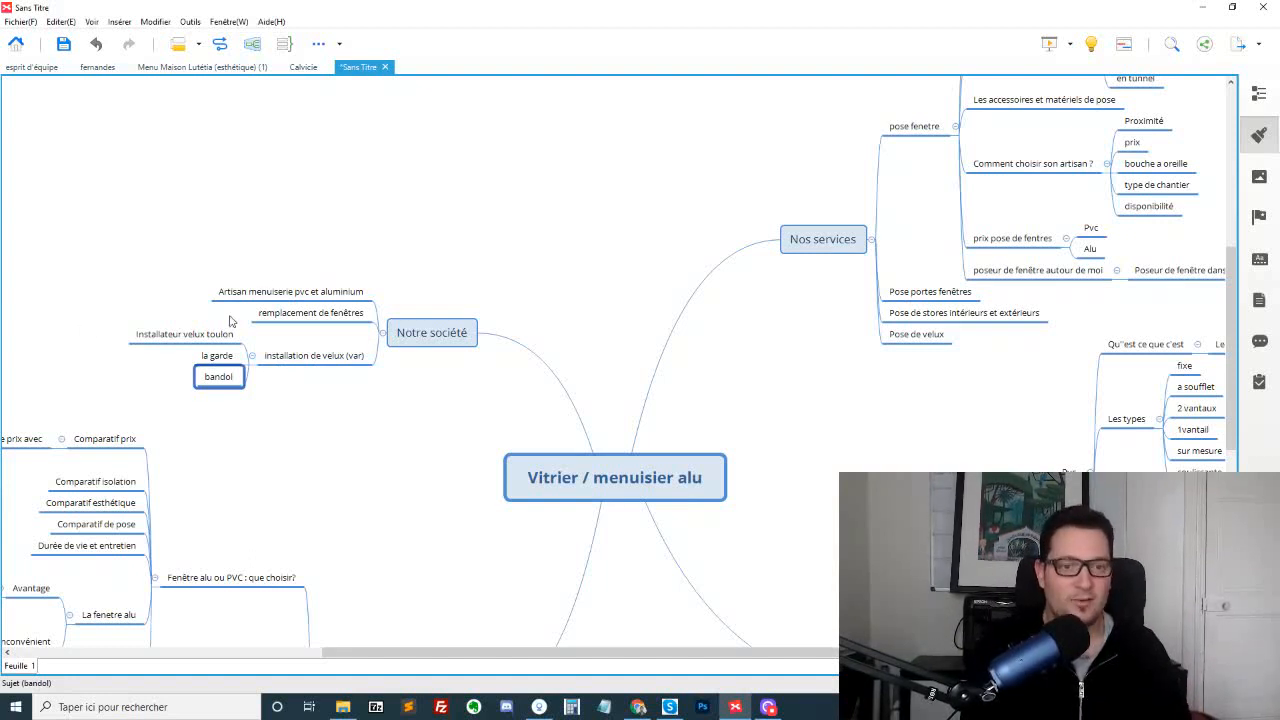
left_click_drag(323, 226, 346, 451)
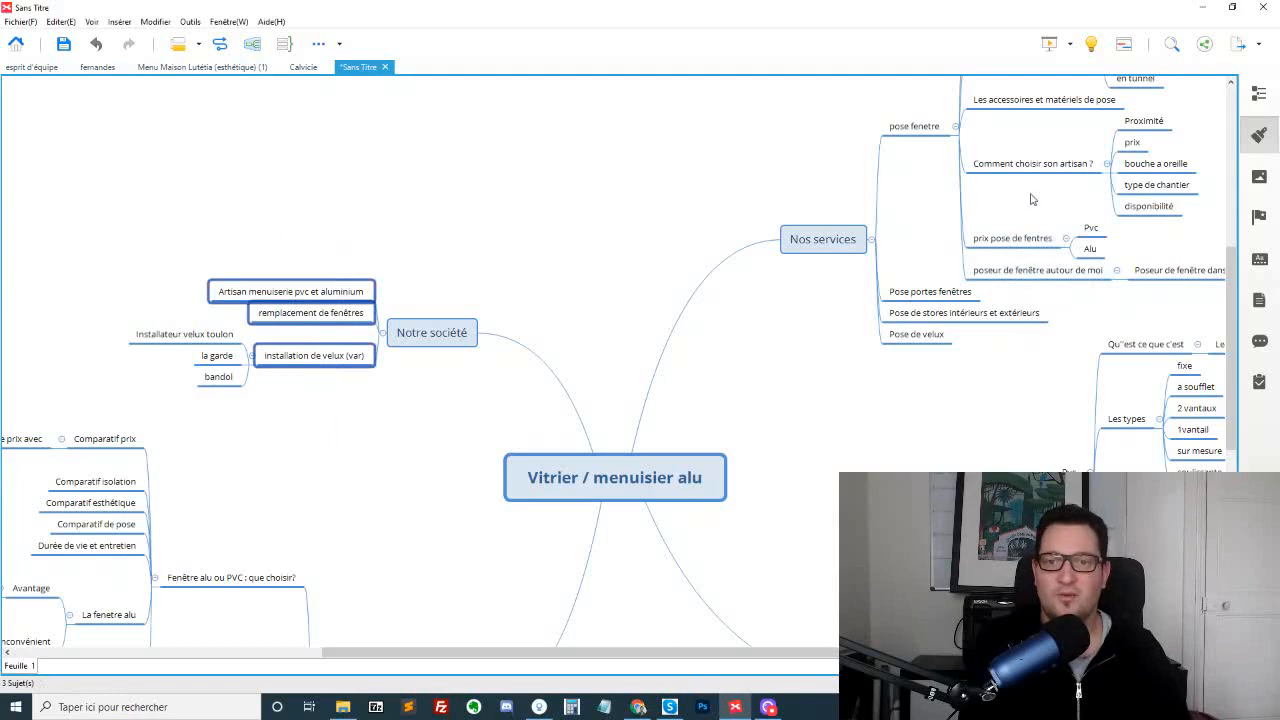
scroll(1031, 198, "up", 3)
left_click_drag(899, 212, 915, 565)
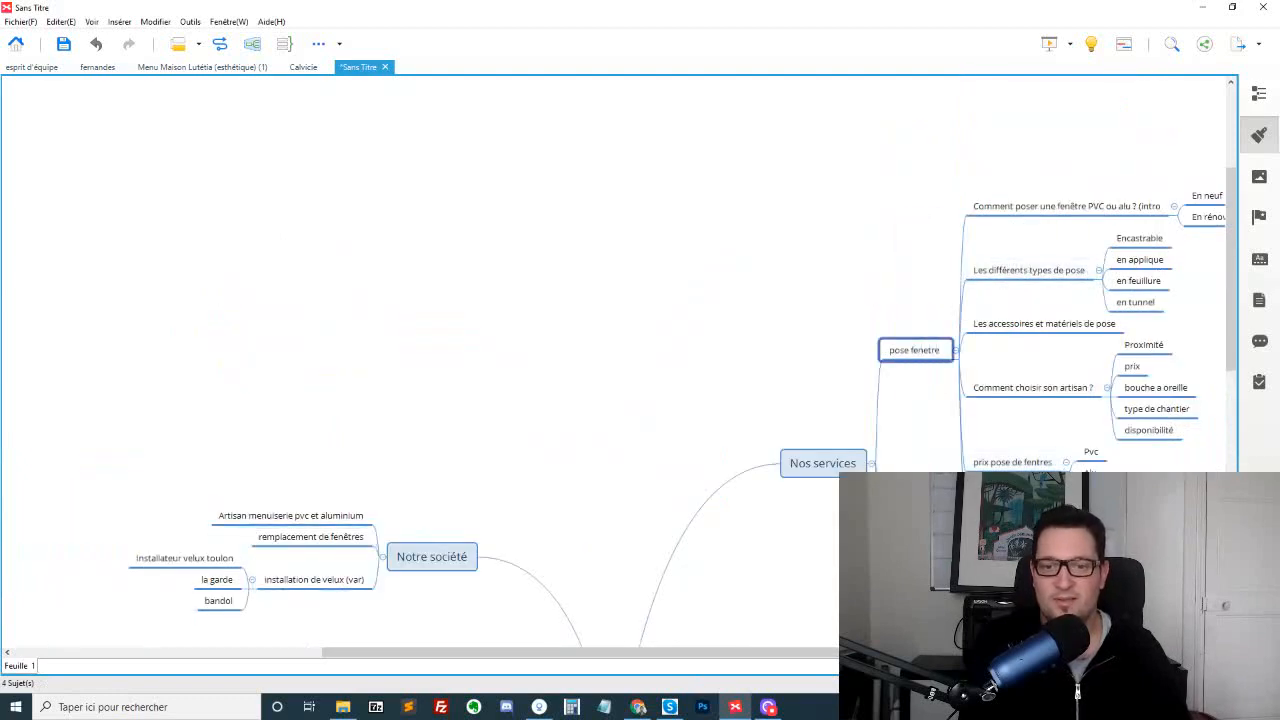
scroll(779, 501, "down", 3)
left_click_drag(591, 655, 689, 652)
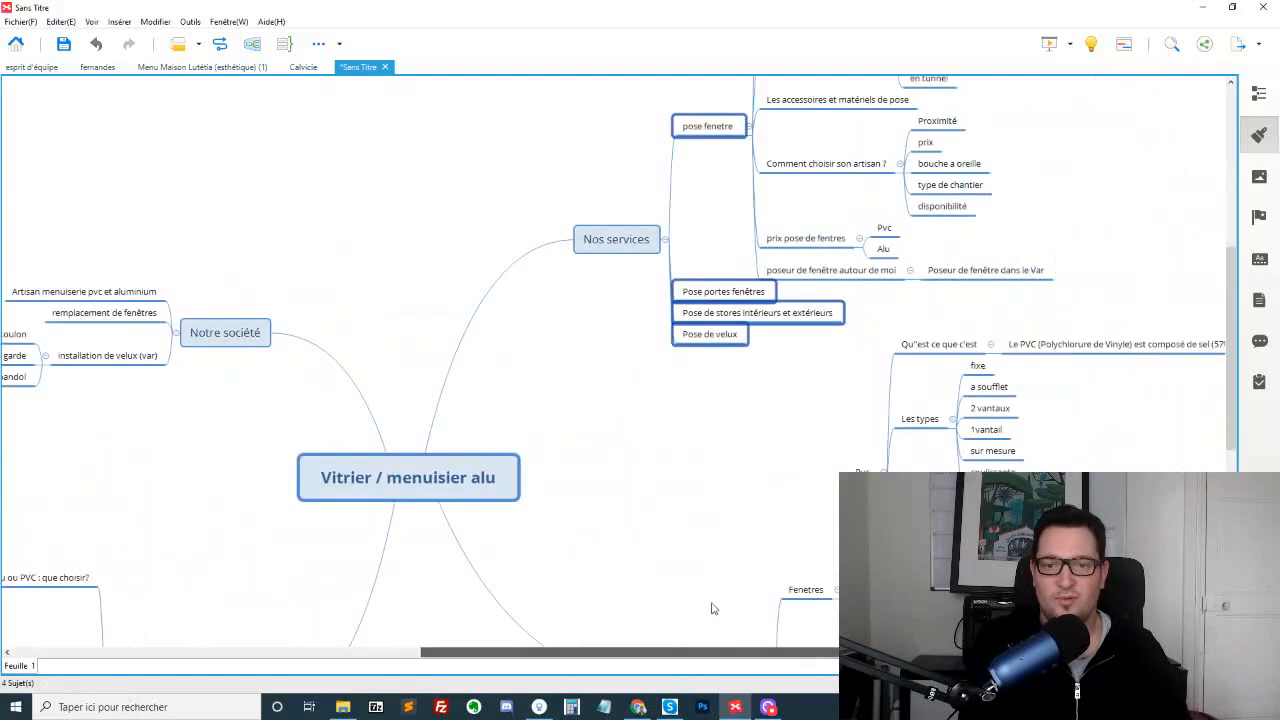
left_click(860, 270)
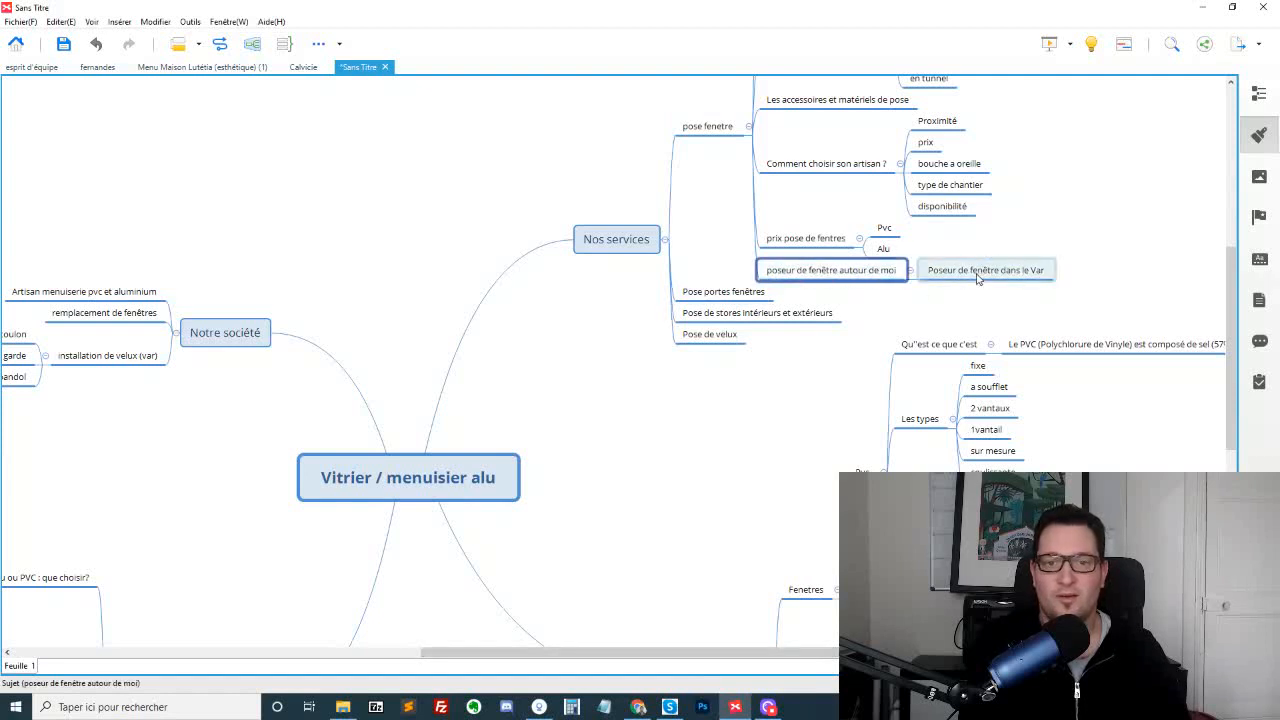
left_click_drag(971, 277, 810, 274)
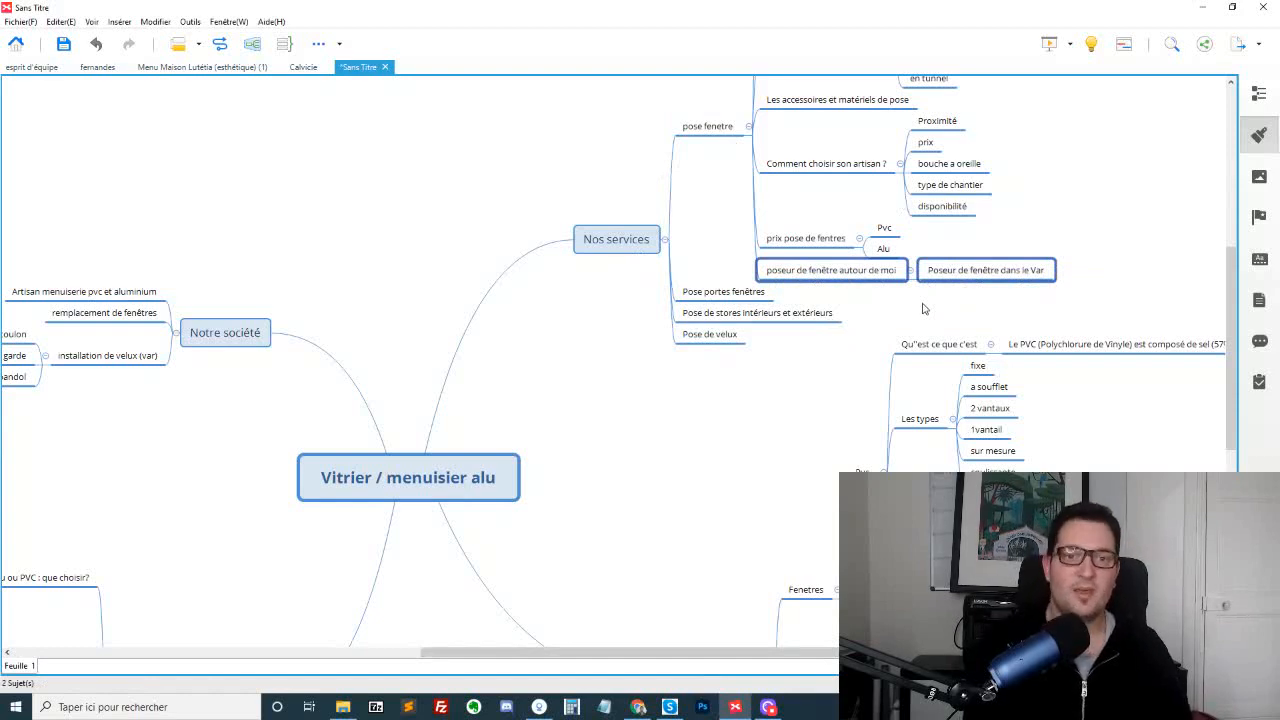
scroll(704, 464, "up", 2)
left_click_drag(714, 216, 690, 565)
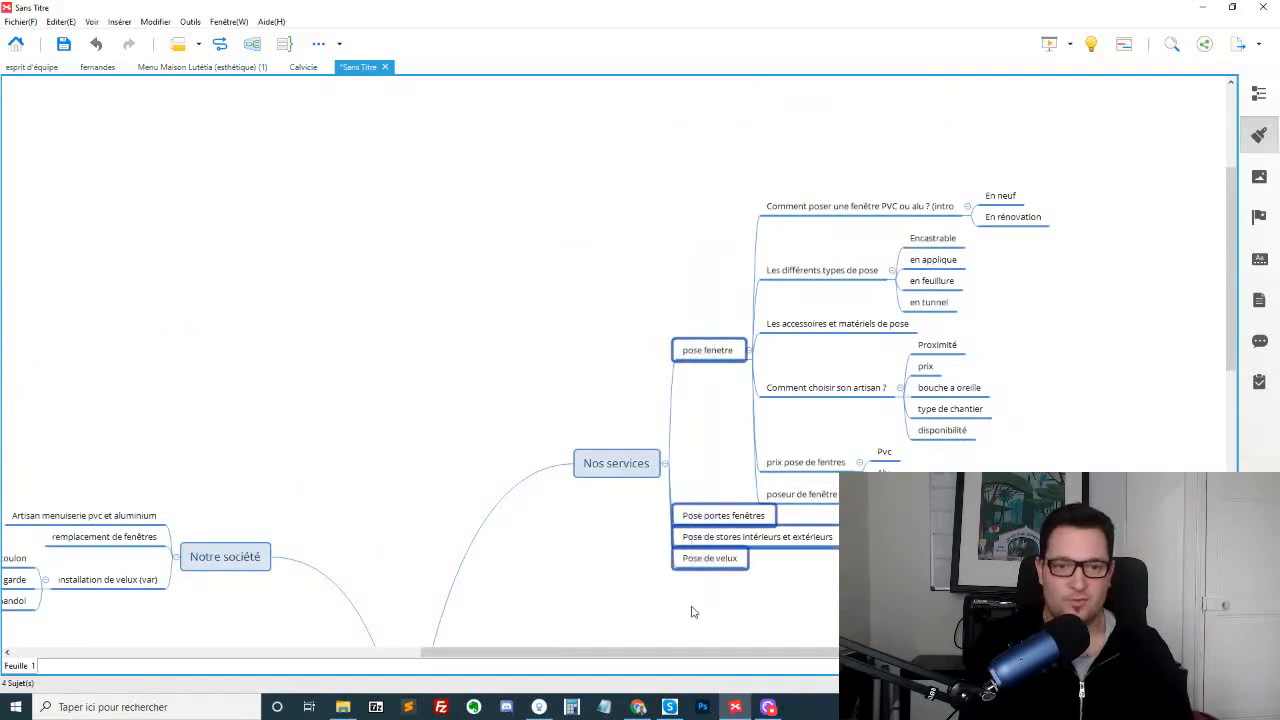
Try renaming the "pose fenetre" topic to "pose fenetre (var)" and undo the rename
double_click(718, 355)
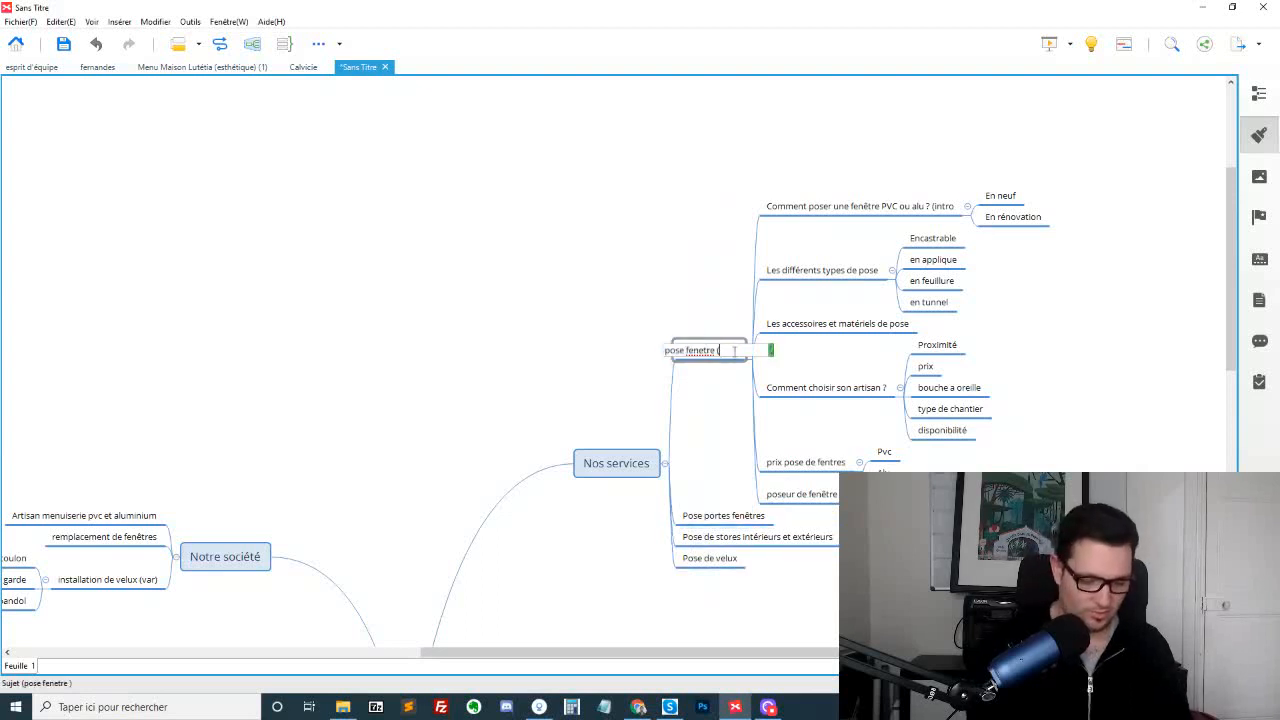
type("(var)")
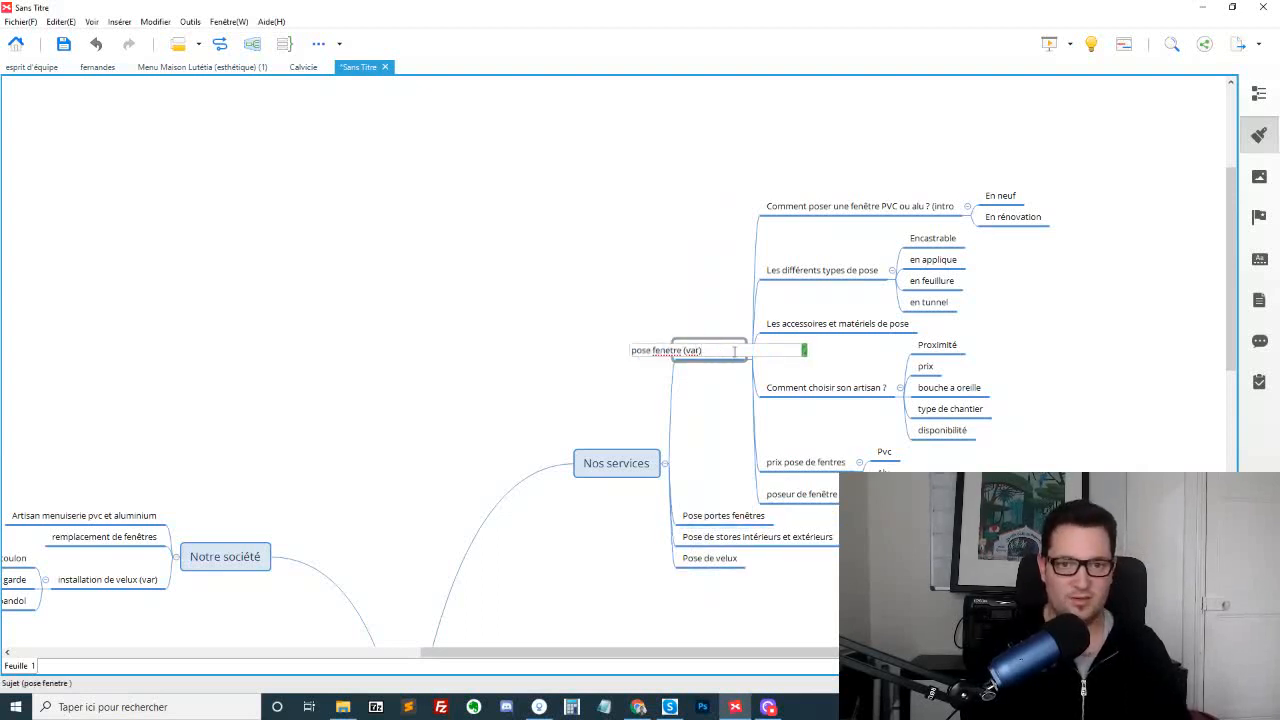
key("Return")
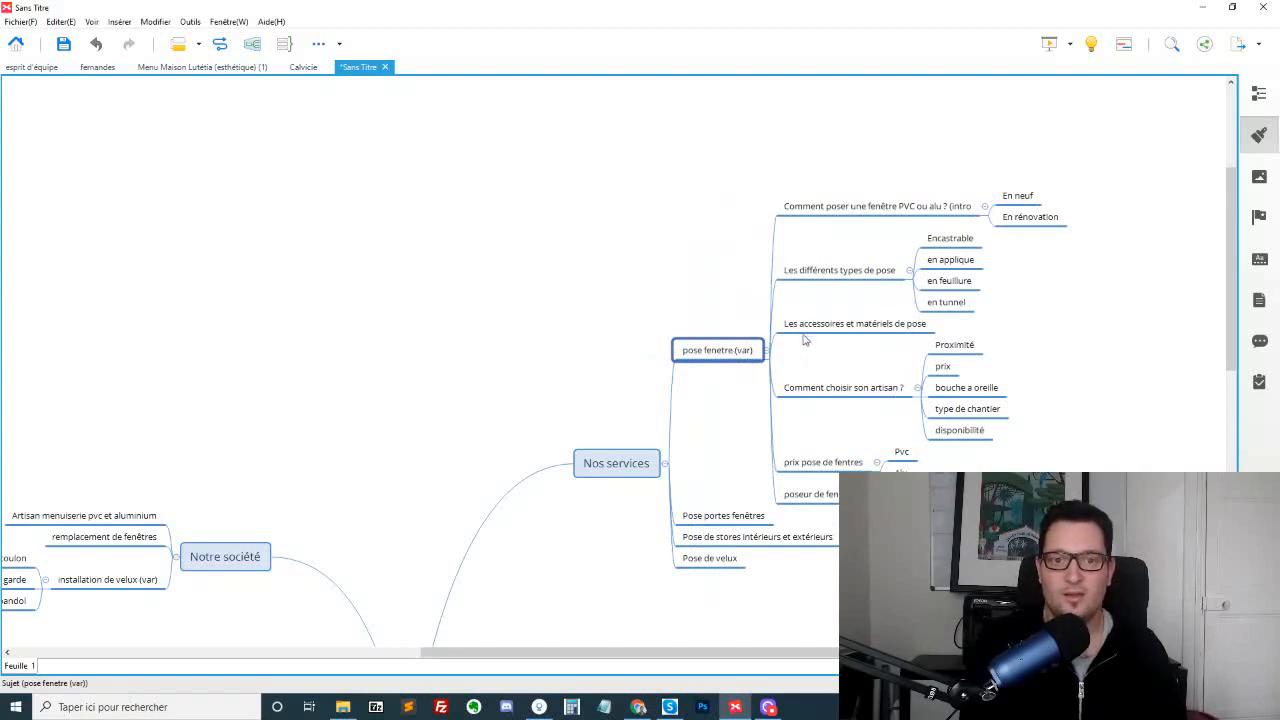
key("ctrl+z")
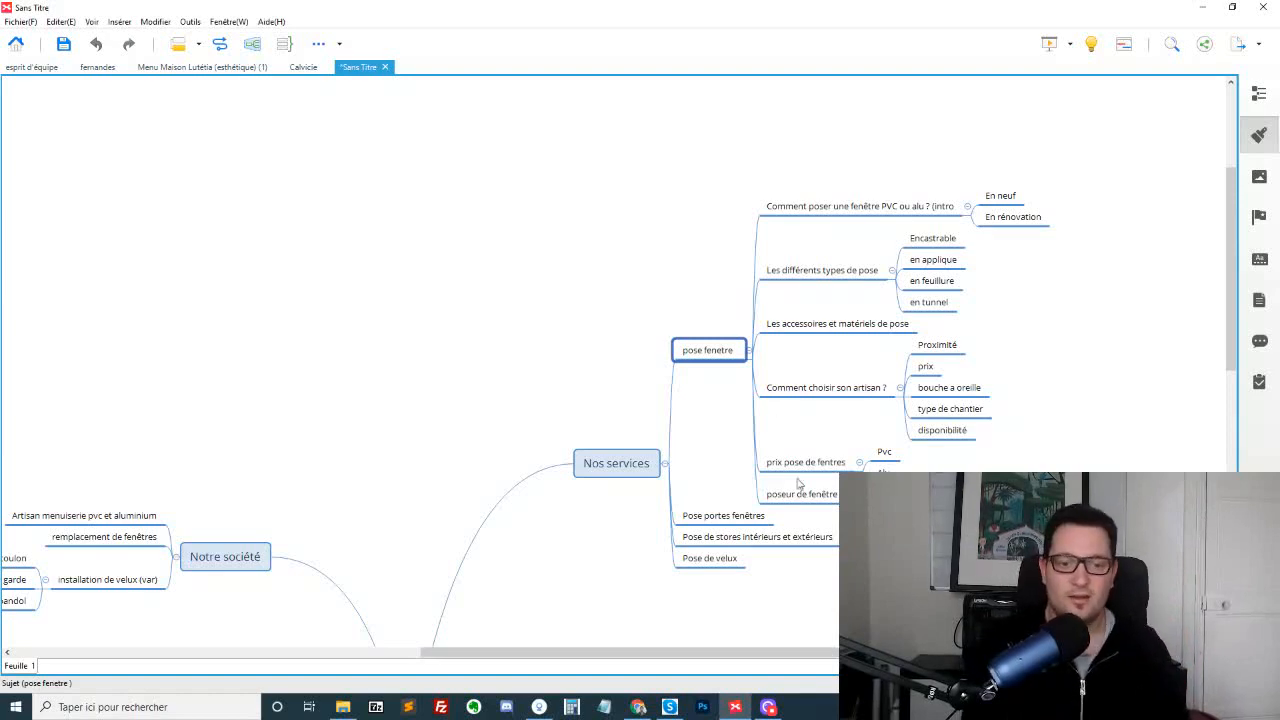
Switch to Chrome, search Google for "maisons blanches" in a new tab and open the Maisons Blanches website
left_click(638, 707)
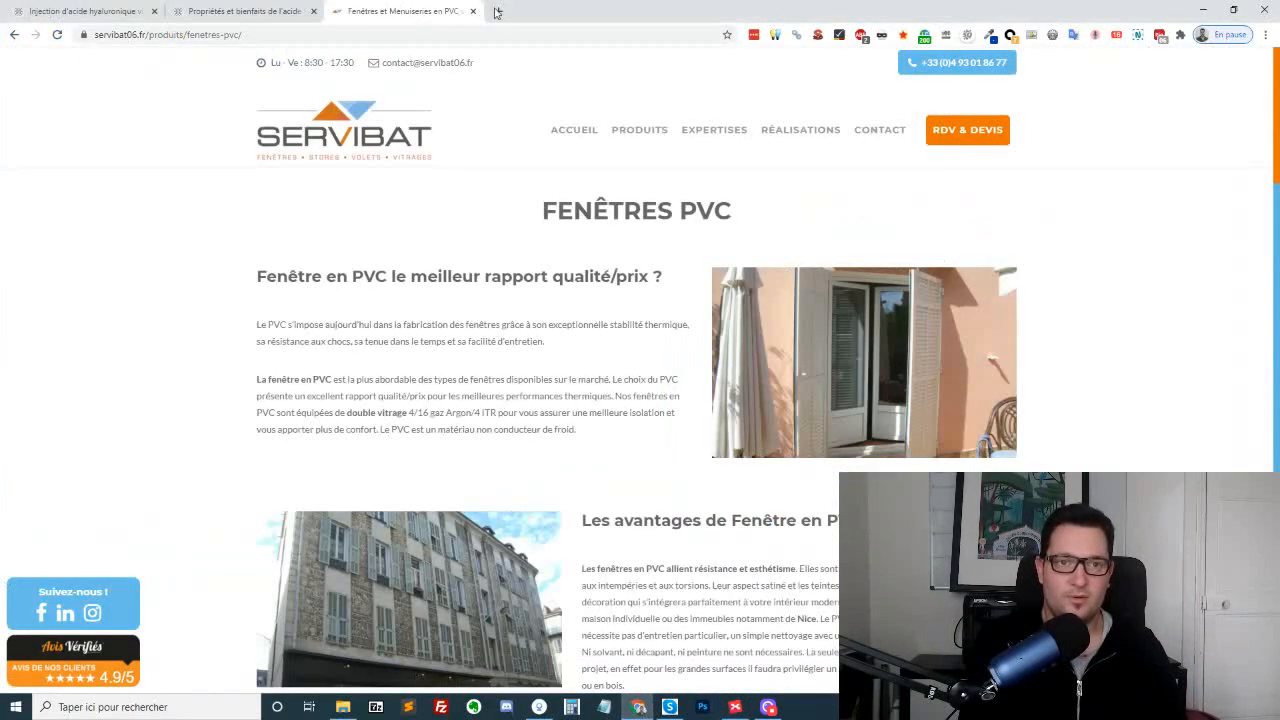
left_click(500, 10)
type("maison")
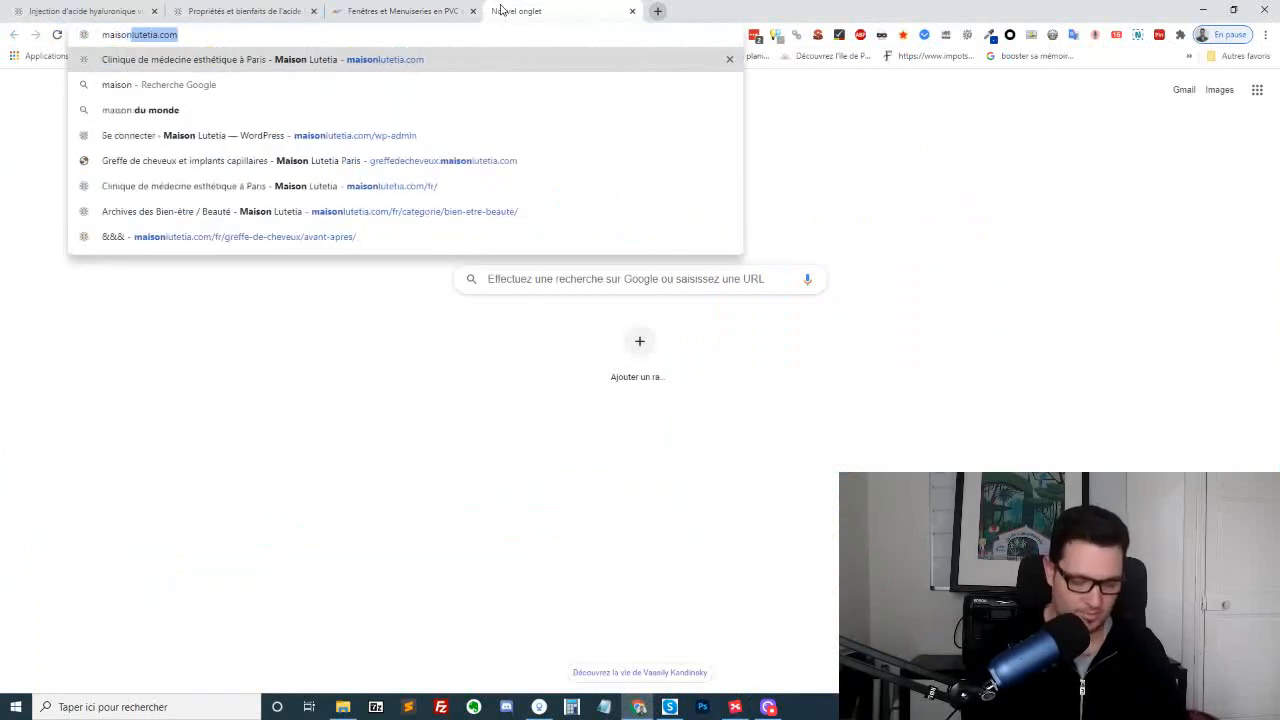
type("s blanches")
key("Return")
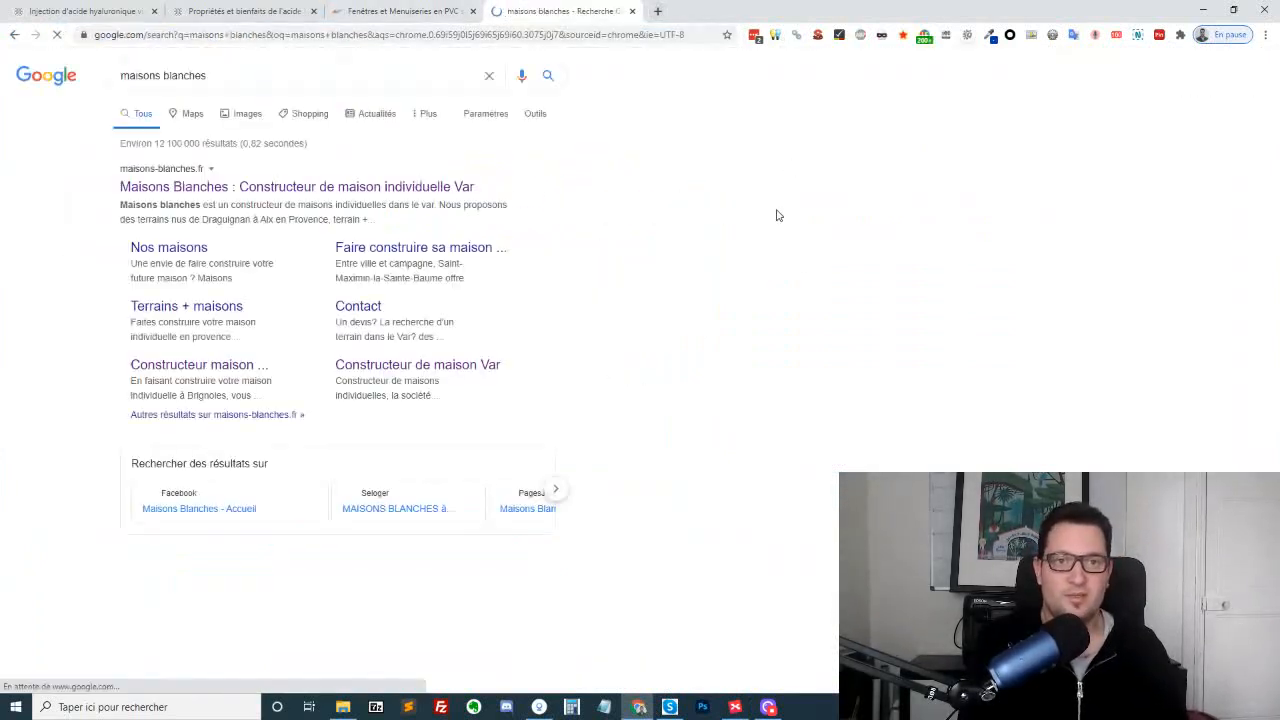
left_click(192, 189)
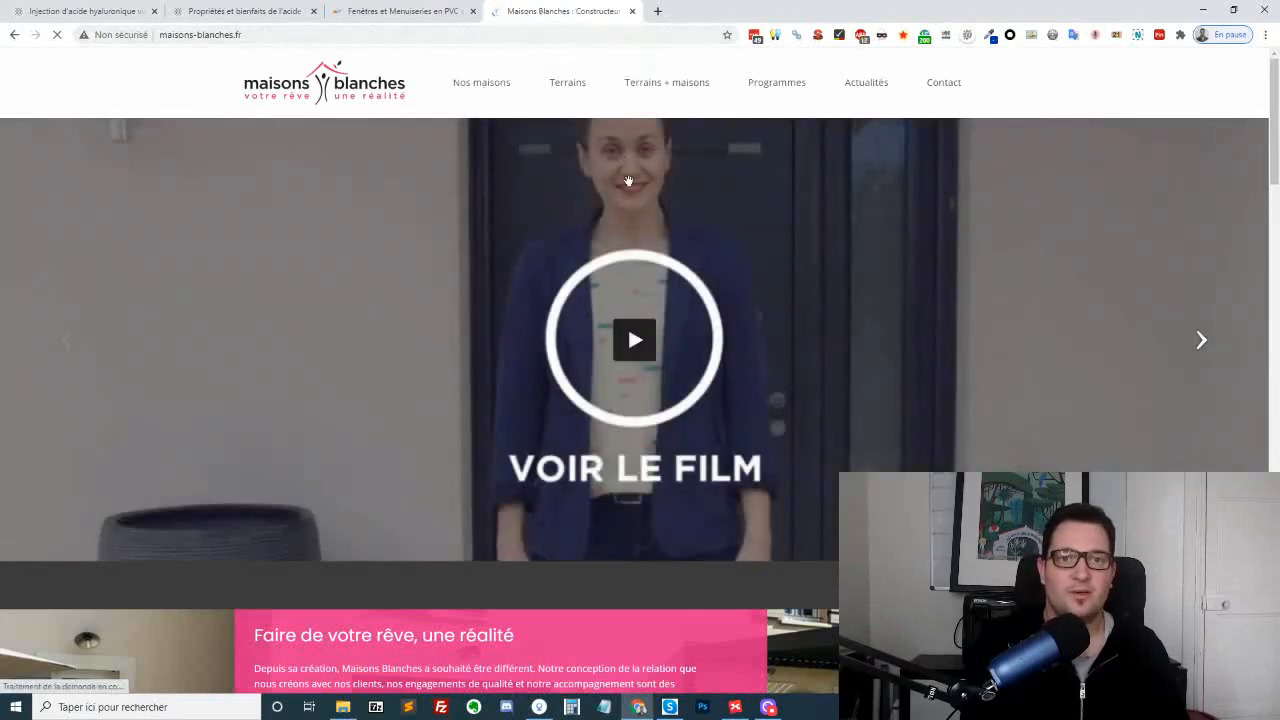
Look through the "Nos maisons" page down to its footer and open the "Constructeur de maisons Var" page
left_click(484, 92)
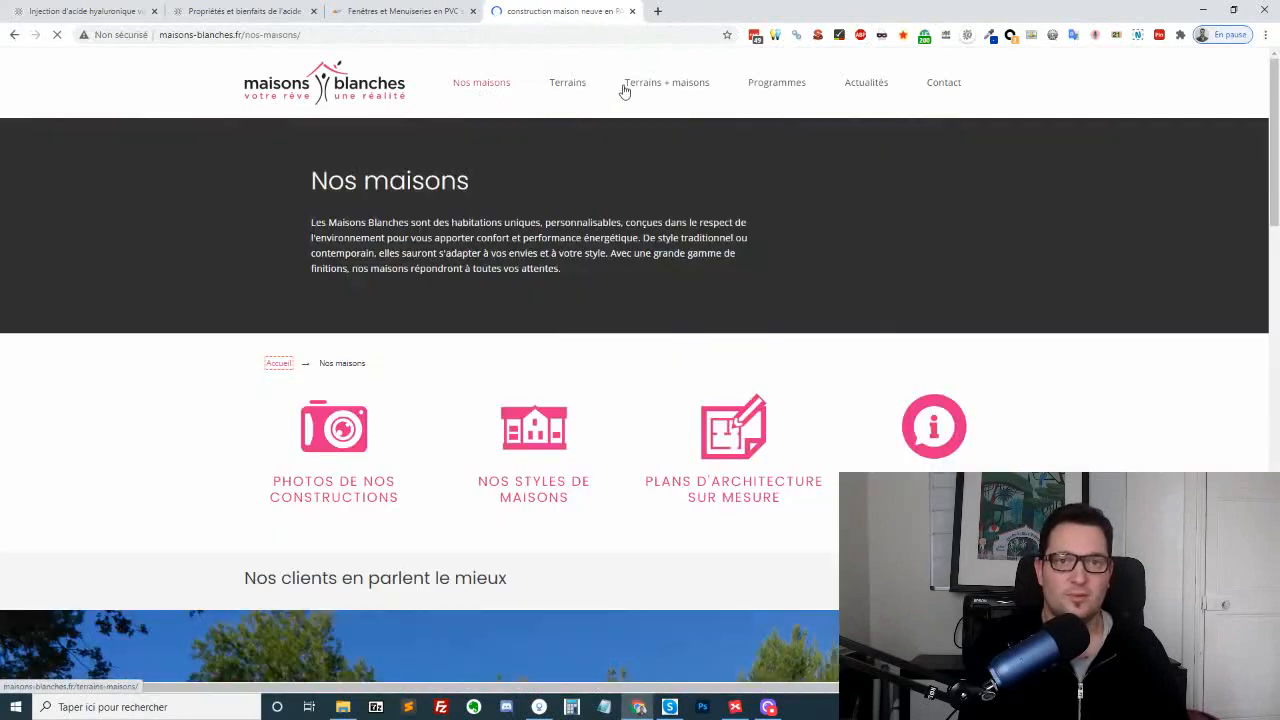
scroll(743, 214, "down", 10)
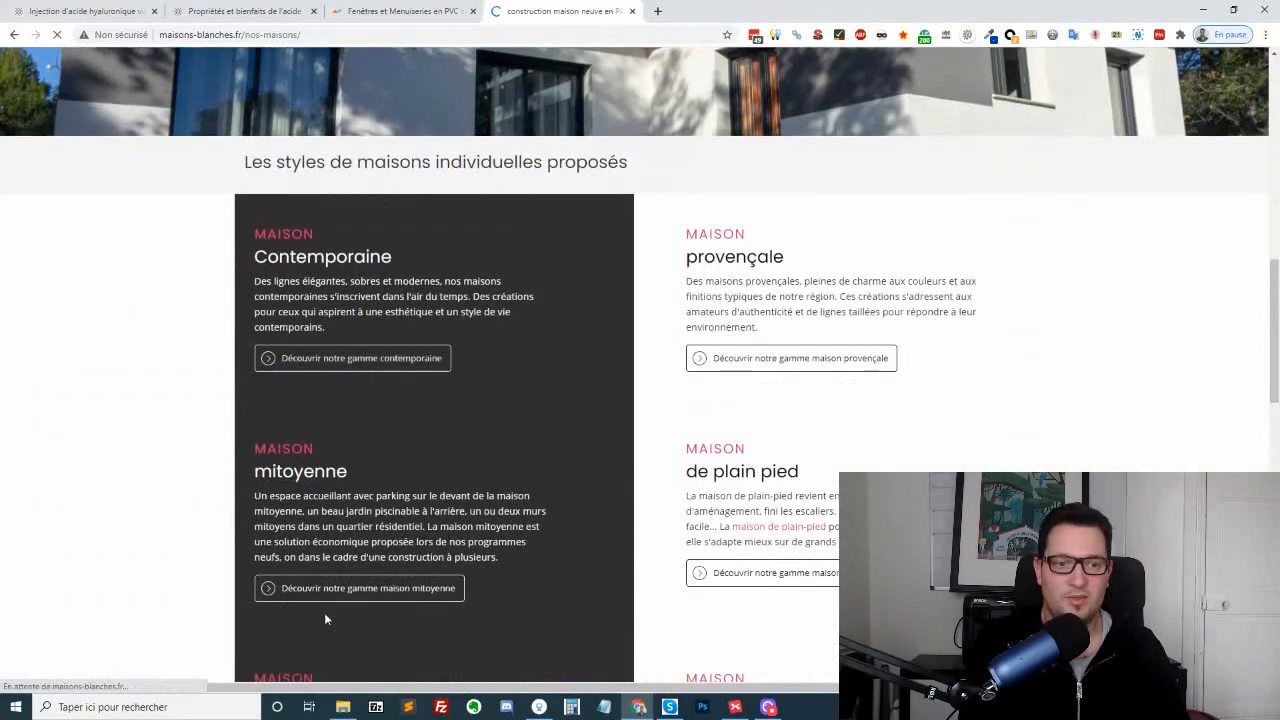
scroll(843, 360, "down", 8)
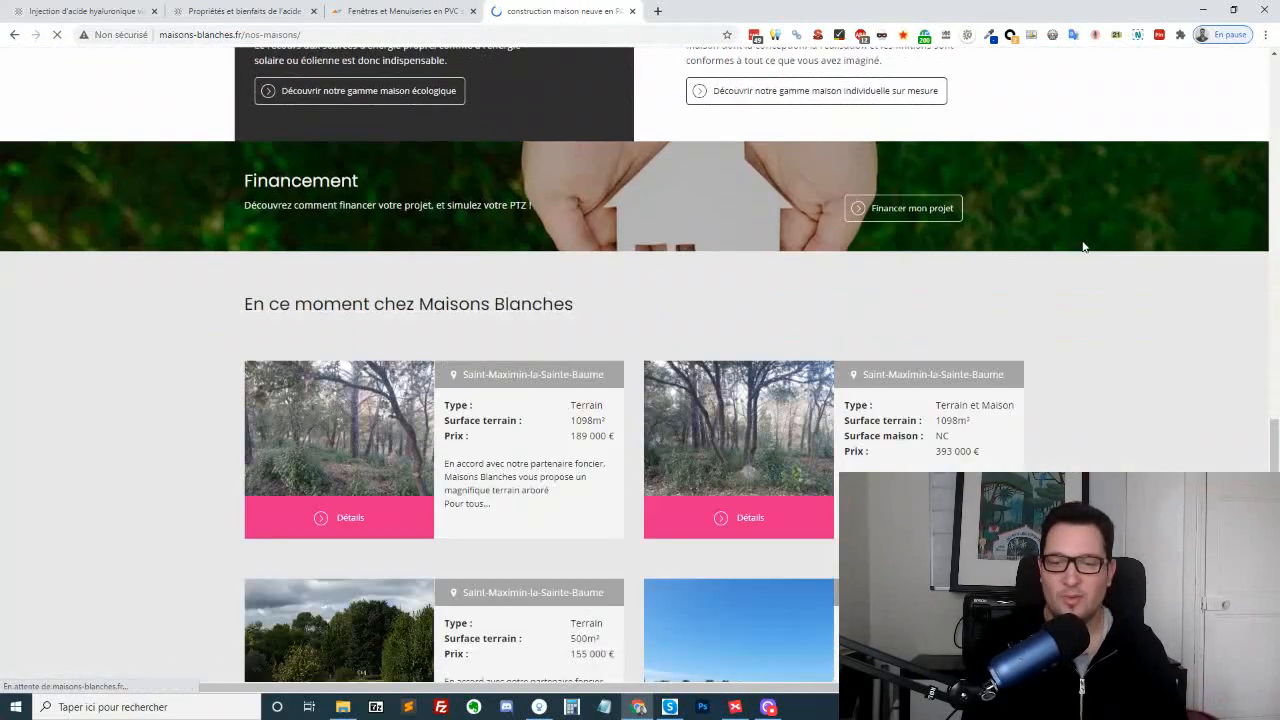
scroll(1083, 246, "down", 5)
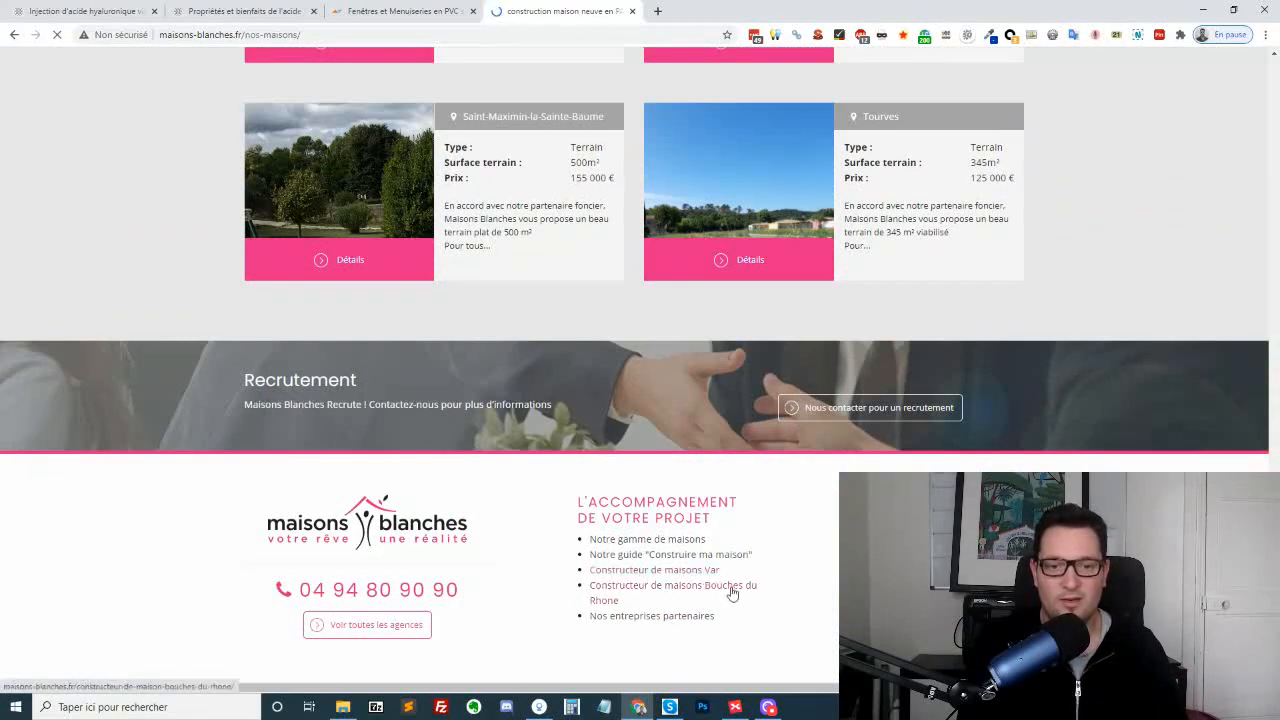
left_click(675, 570)
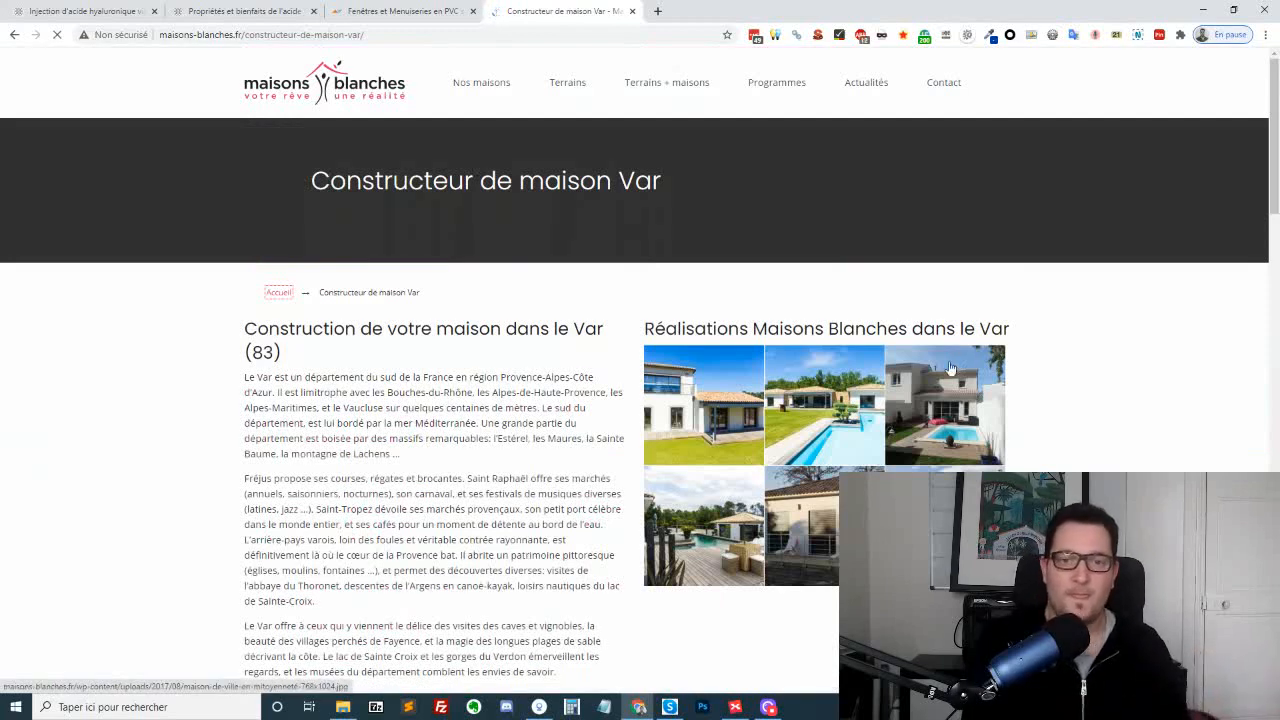
Search Google for "artisan fernandez" and open the Artisan Fernandez roofing company's website
left_click(450, 38)
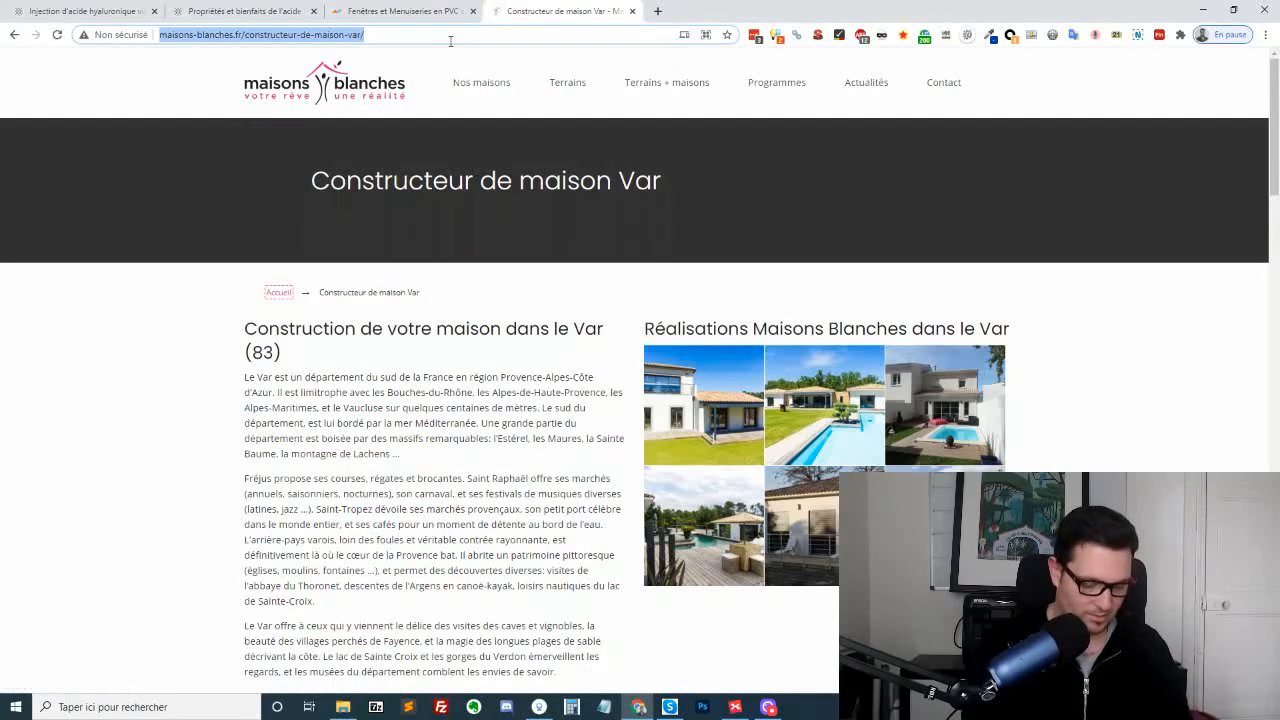
type("aer")
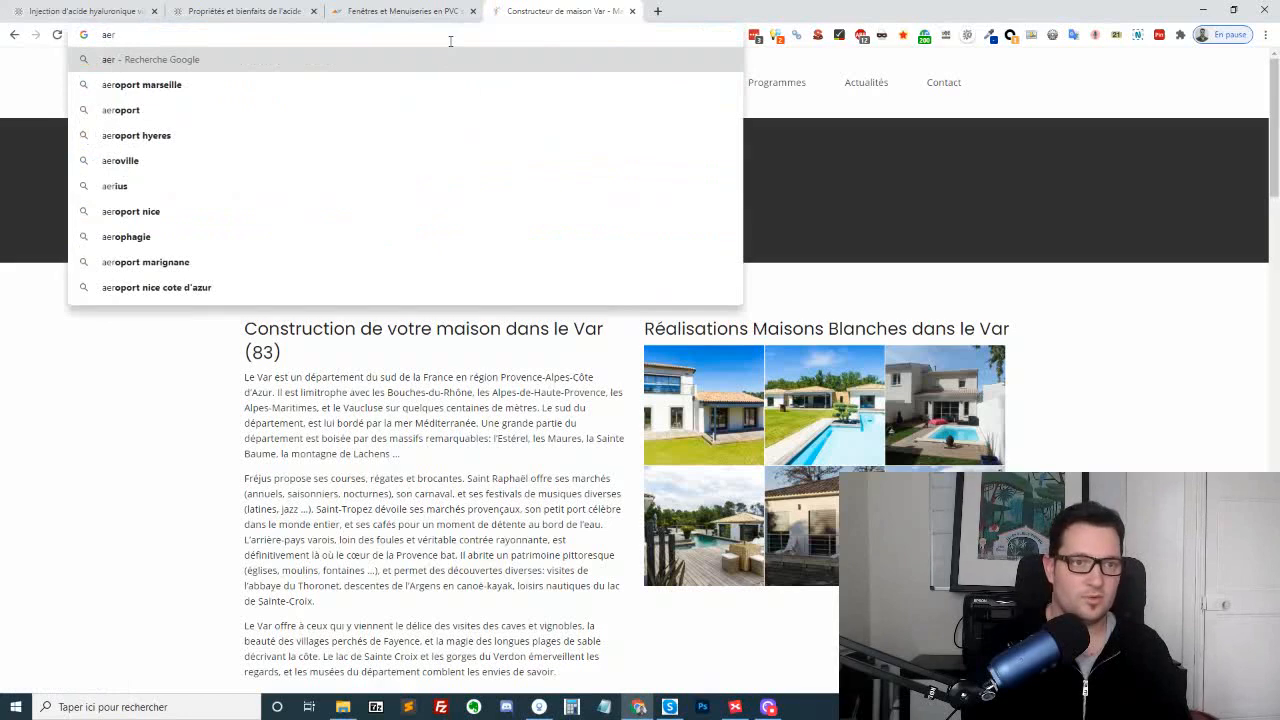
key("ctrl+a")
type("artisan")
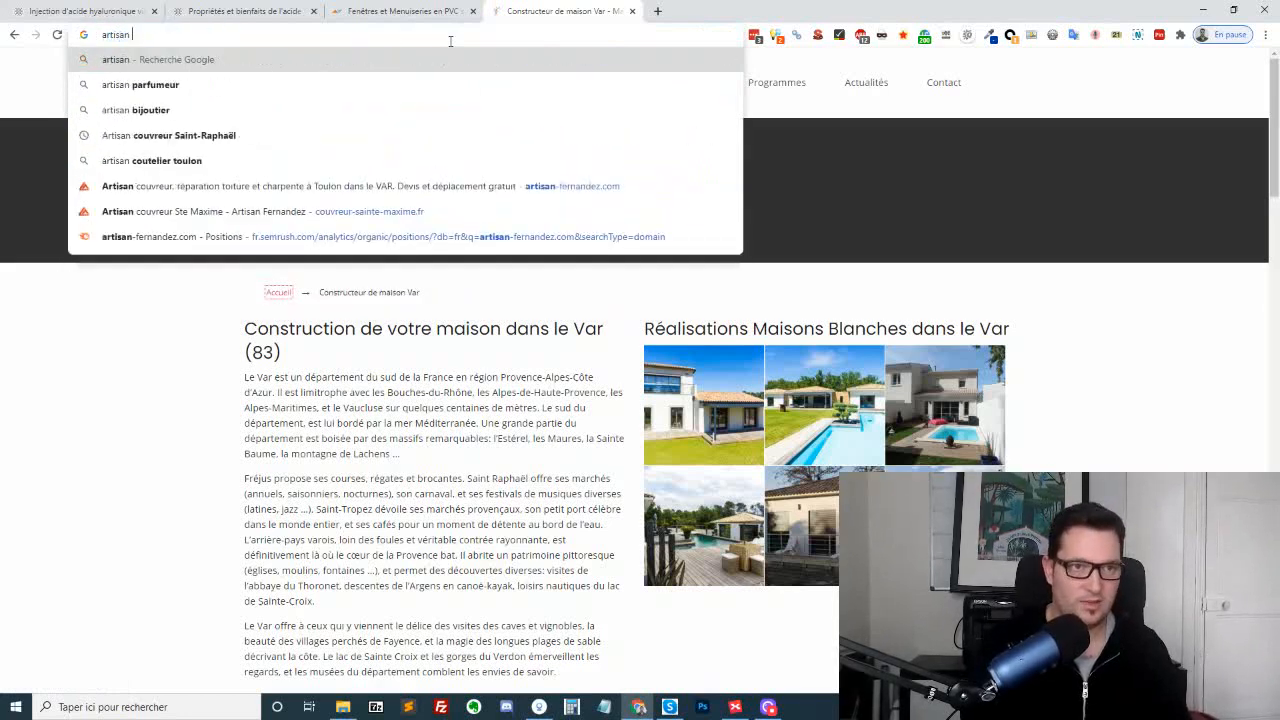
key("Return")
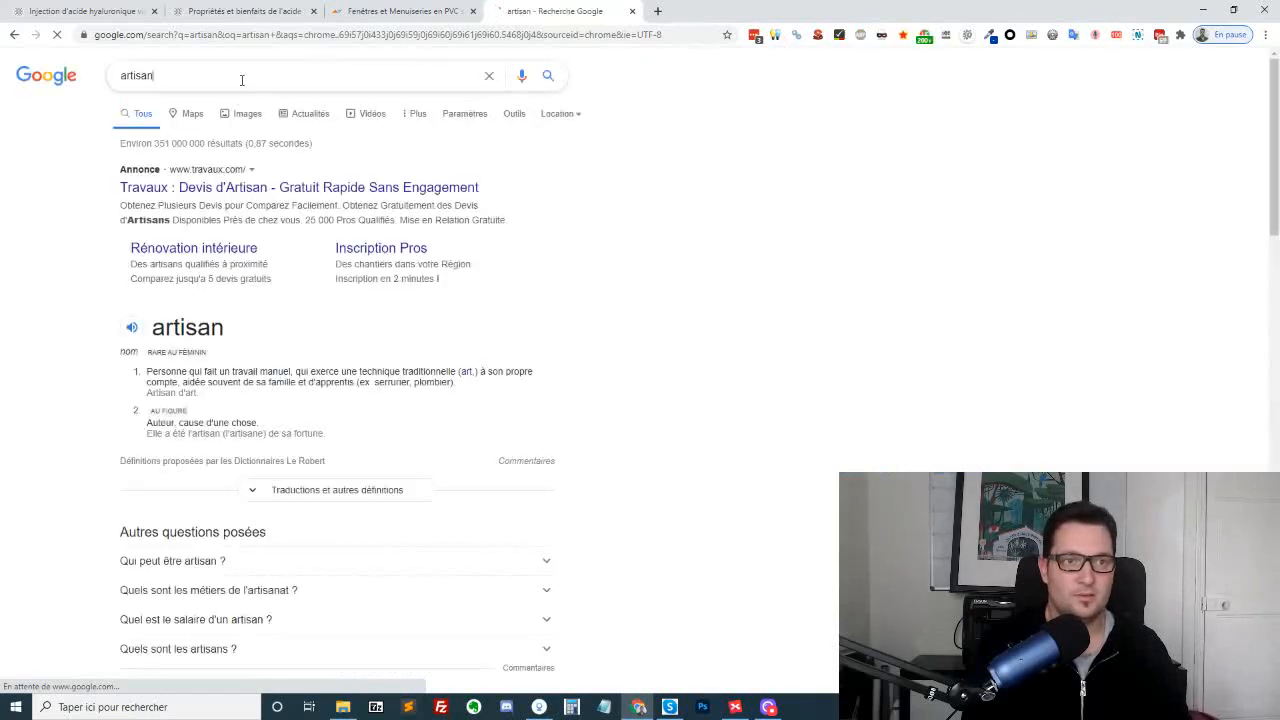
left_click(241, 78)
type("fernandez")
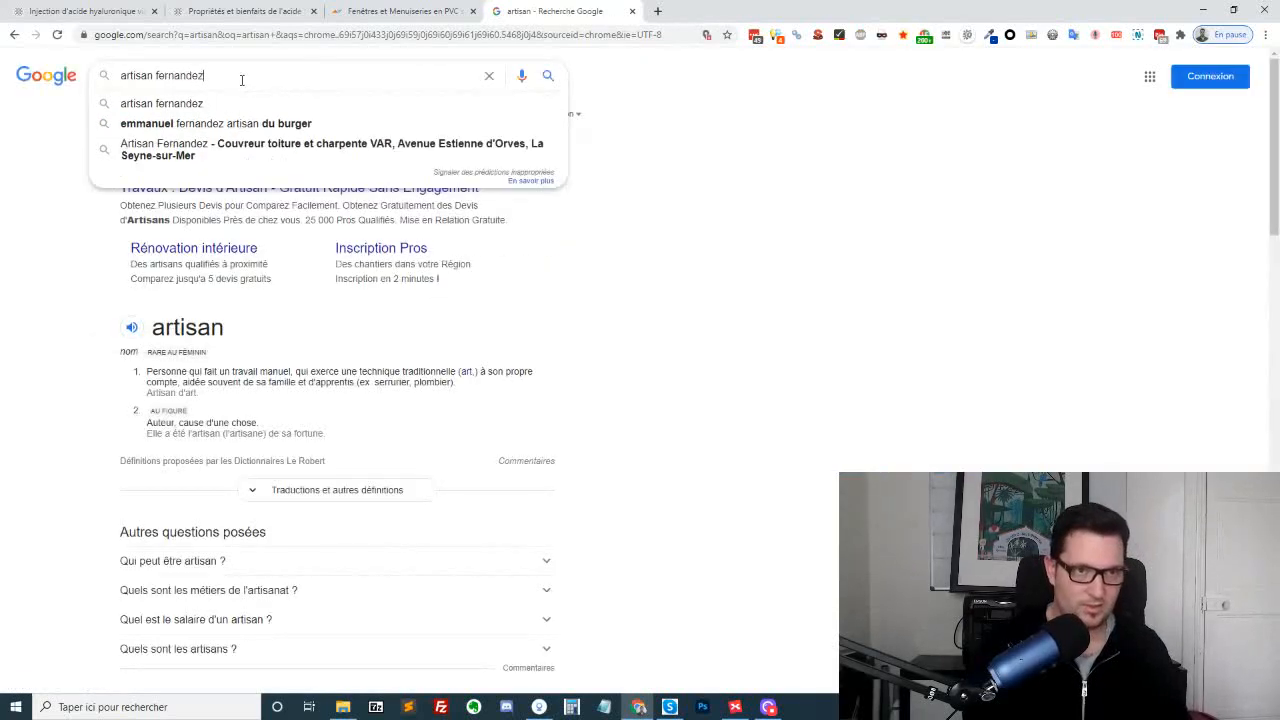
left_click(200, 150)
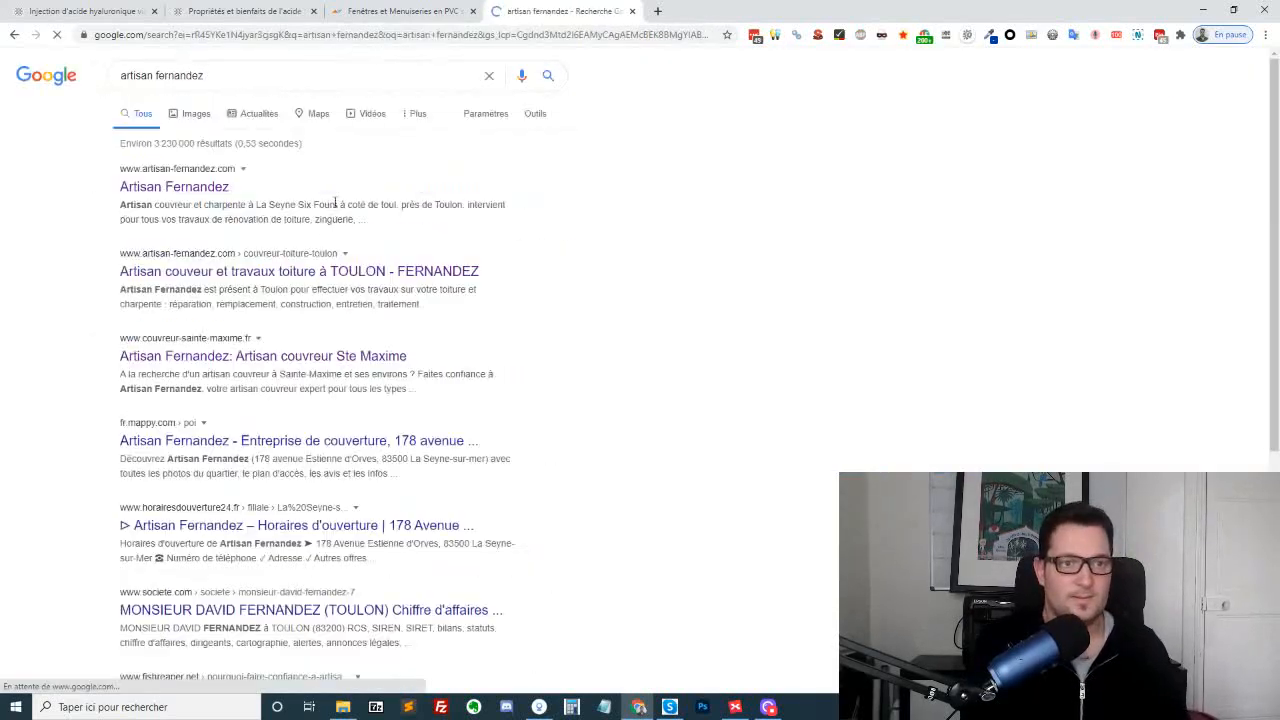
left_click(201, 196)
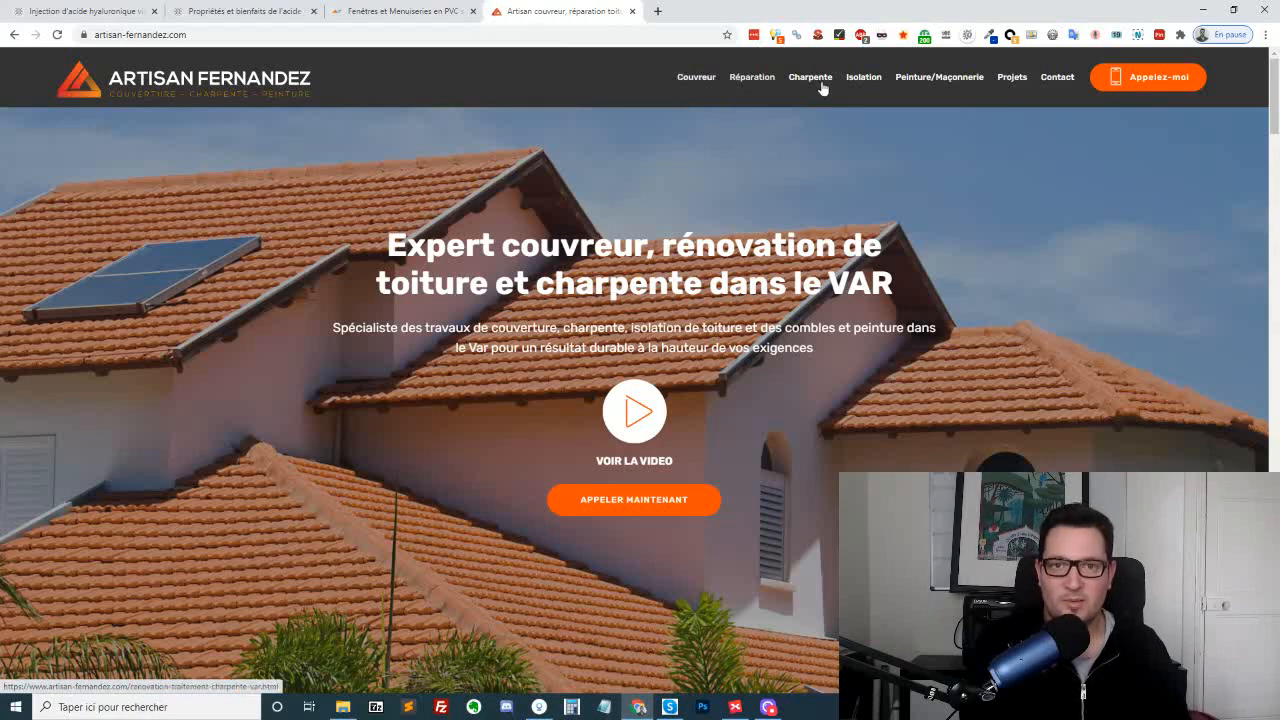
Open the roof and attic insulation page and highlight the footer's Navigation service links, then clear the selection
left_click(879, 87)
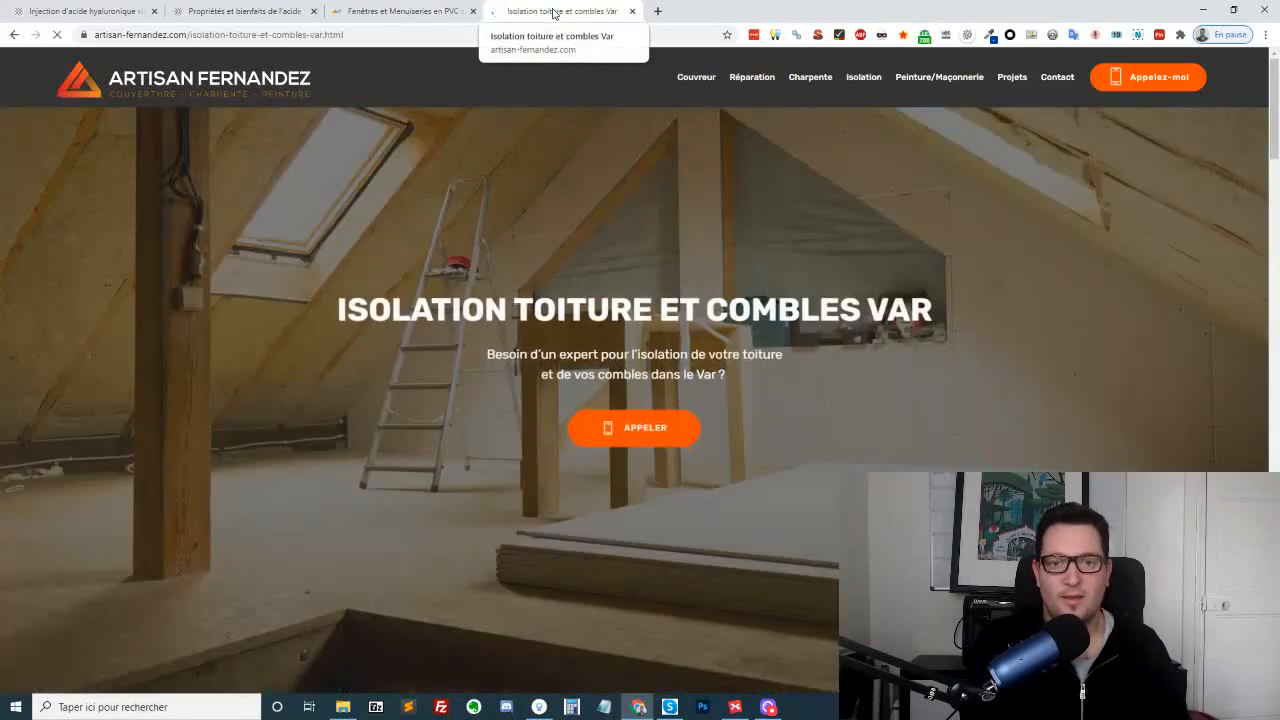
scroll(991, 319, "down", 20)
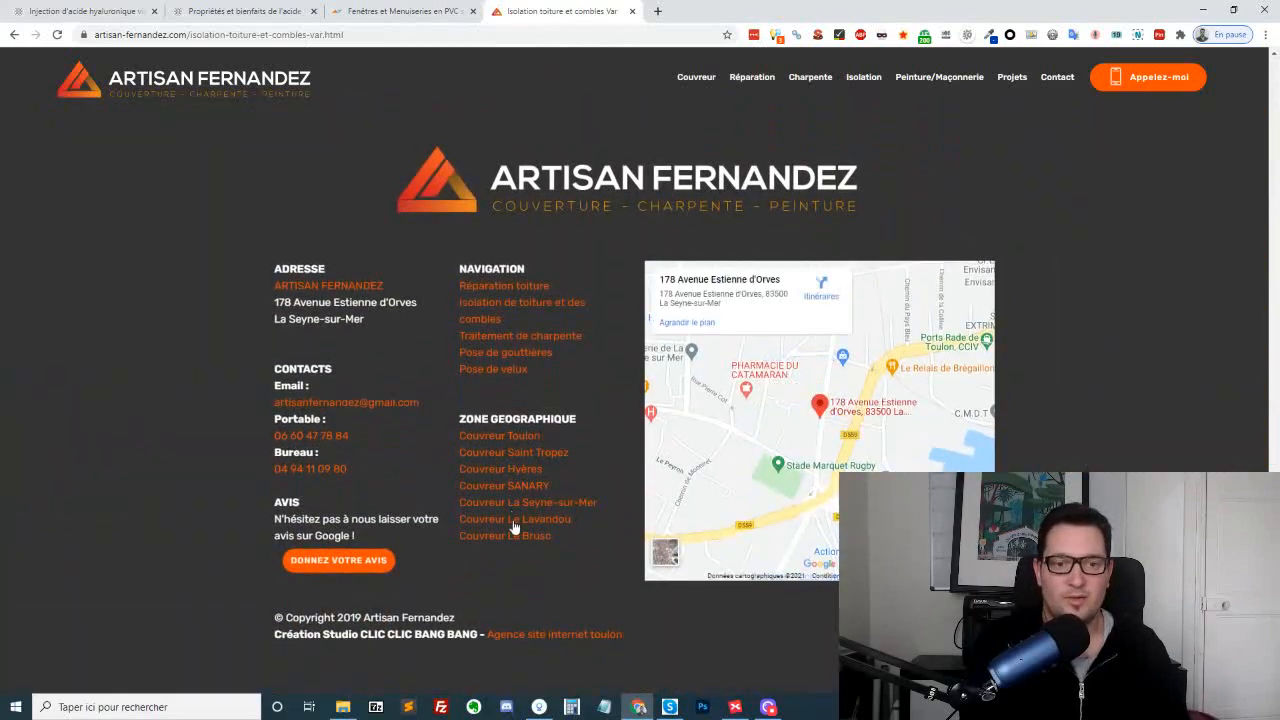
left_click_drag(449, 266, 575, 372)
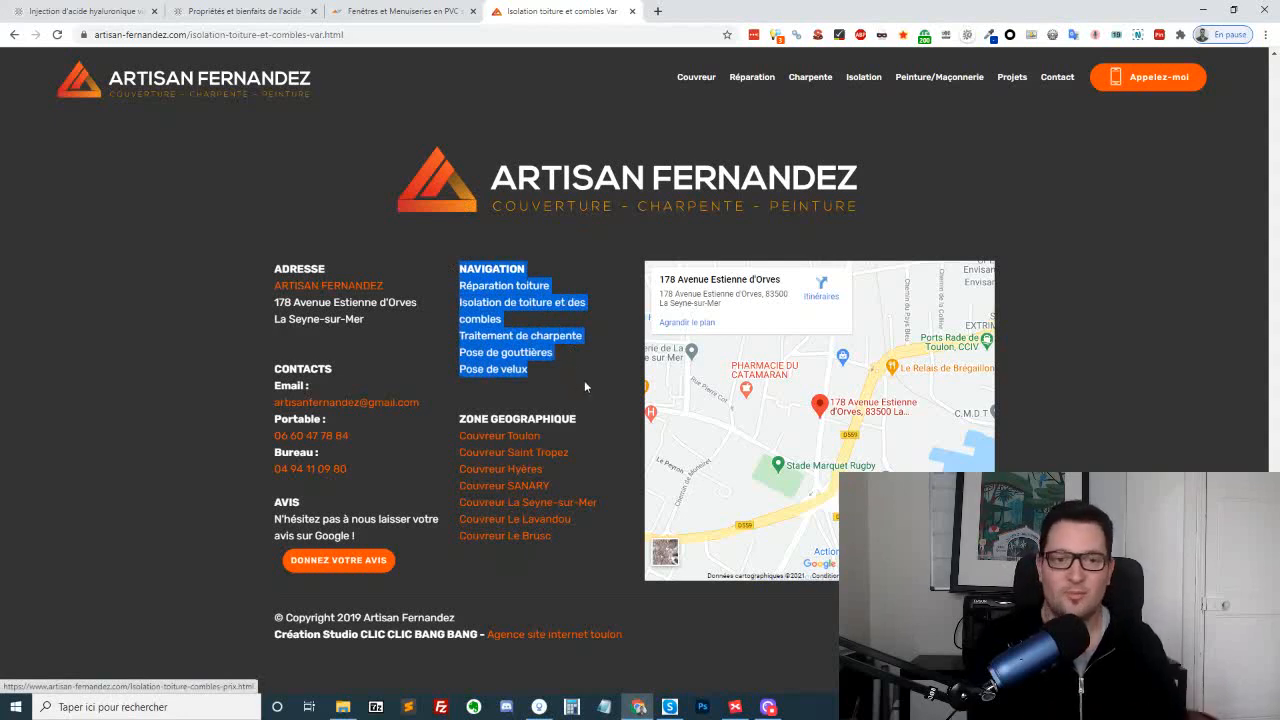
left_click(591, 277)
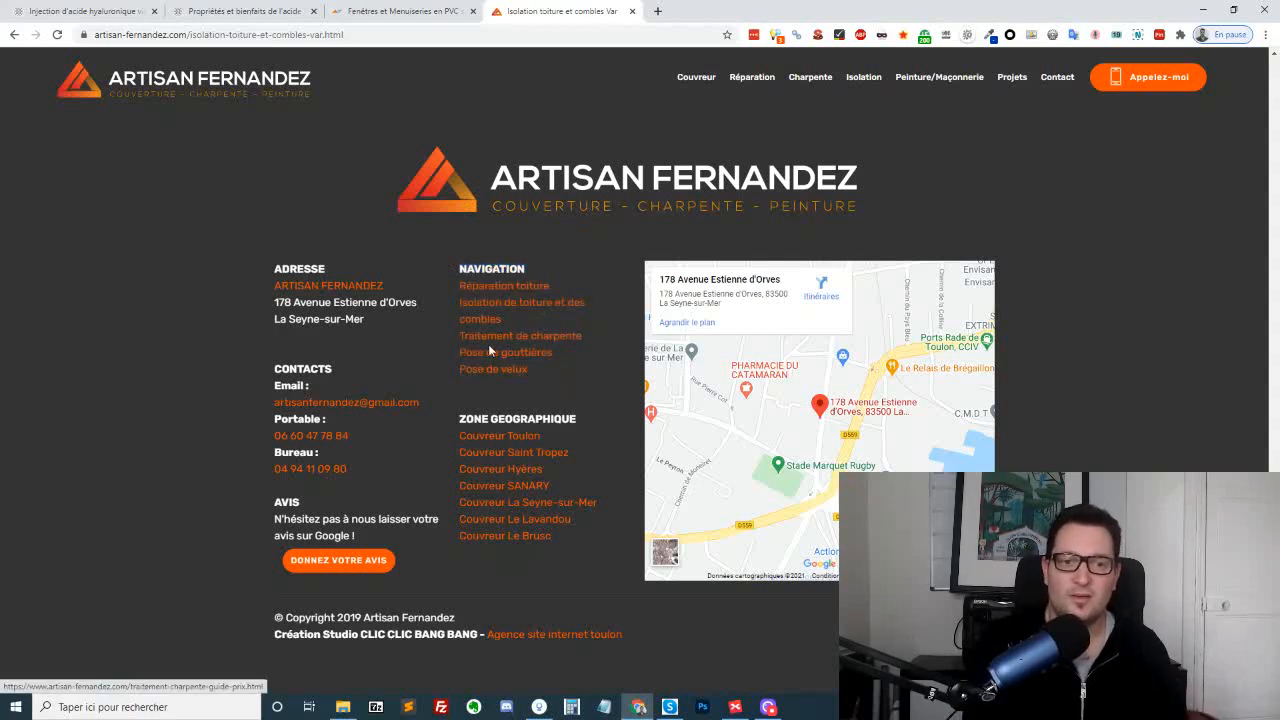
Open the "Pose de gouttières" page from the footer and look through its content, roofing projects and footer
left_click(491, 355)
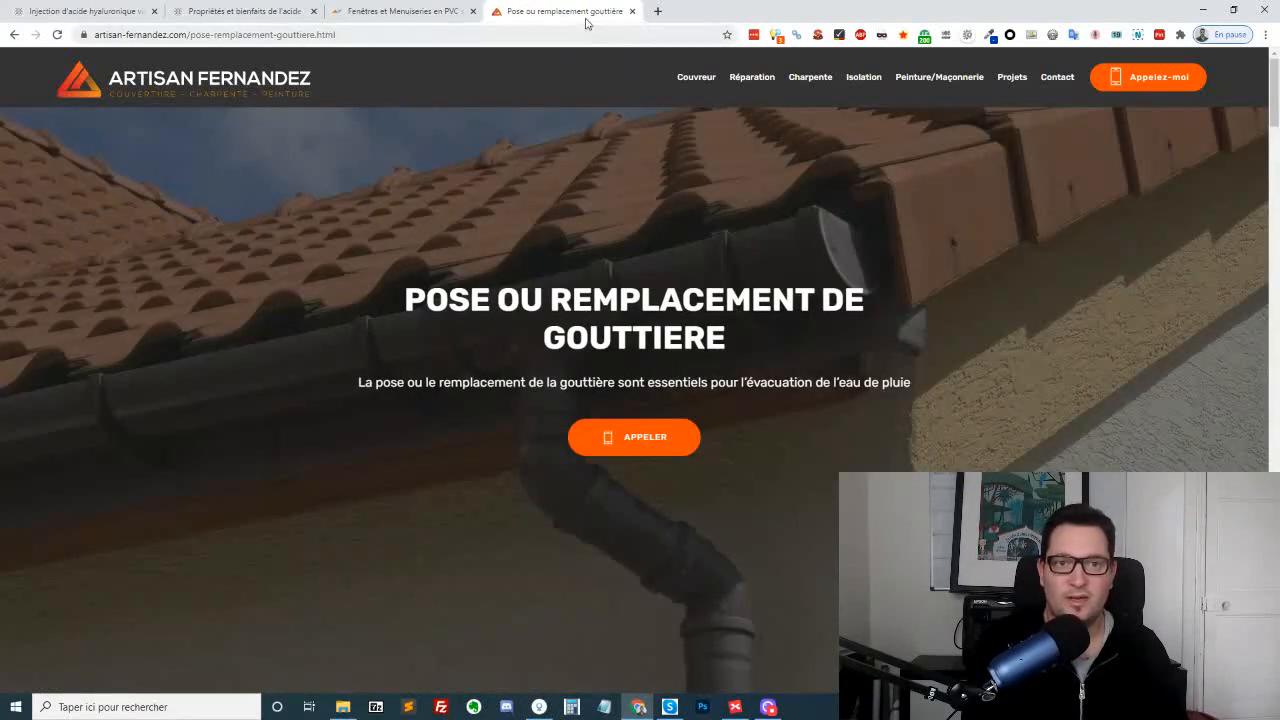
scroll(830, 322, "down", 10)
scroll(834, 322, "down", 15)
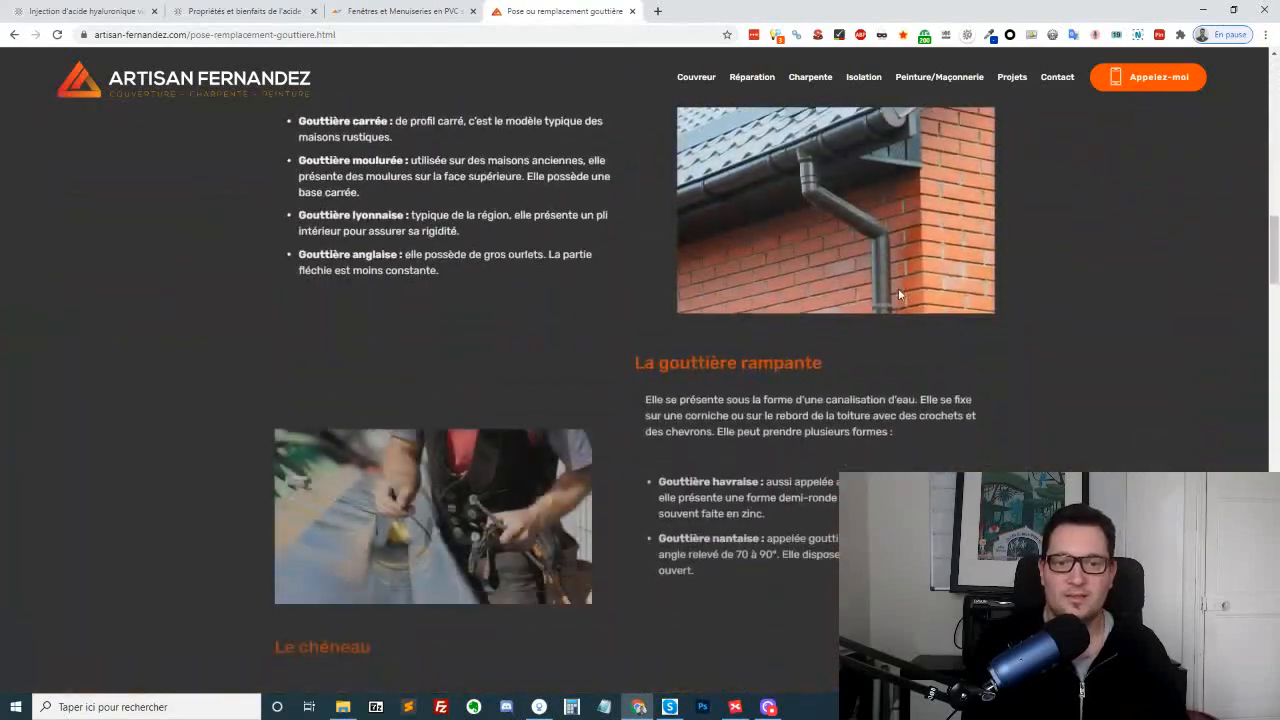
scroll(709, 336, "down", 15)
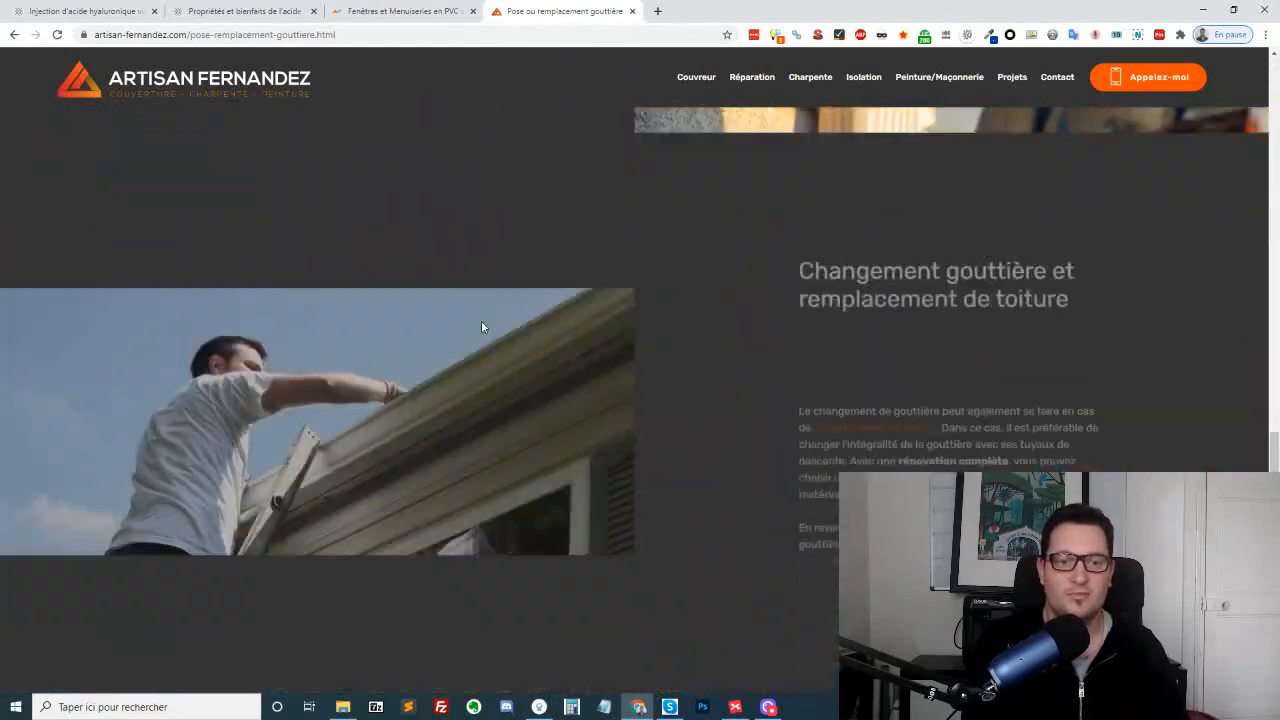
scroll(692, 300, "up", 10)
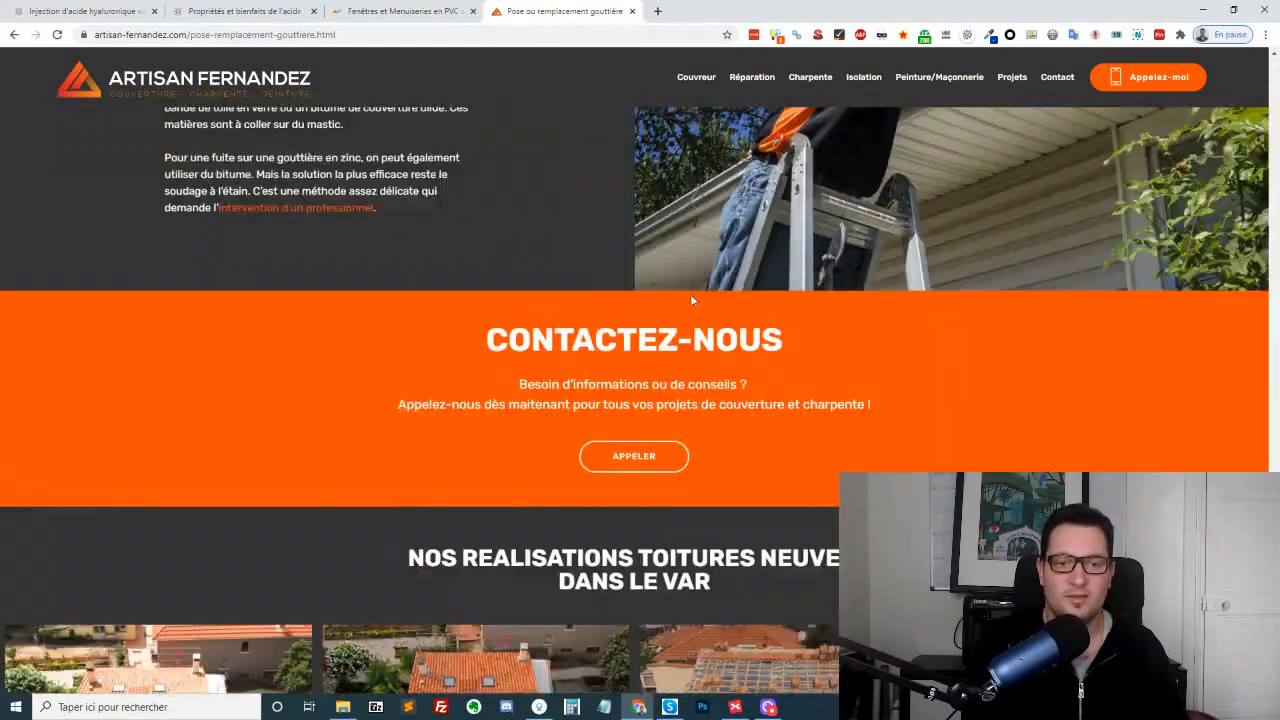
scroll(700, 312, "down", 20)
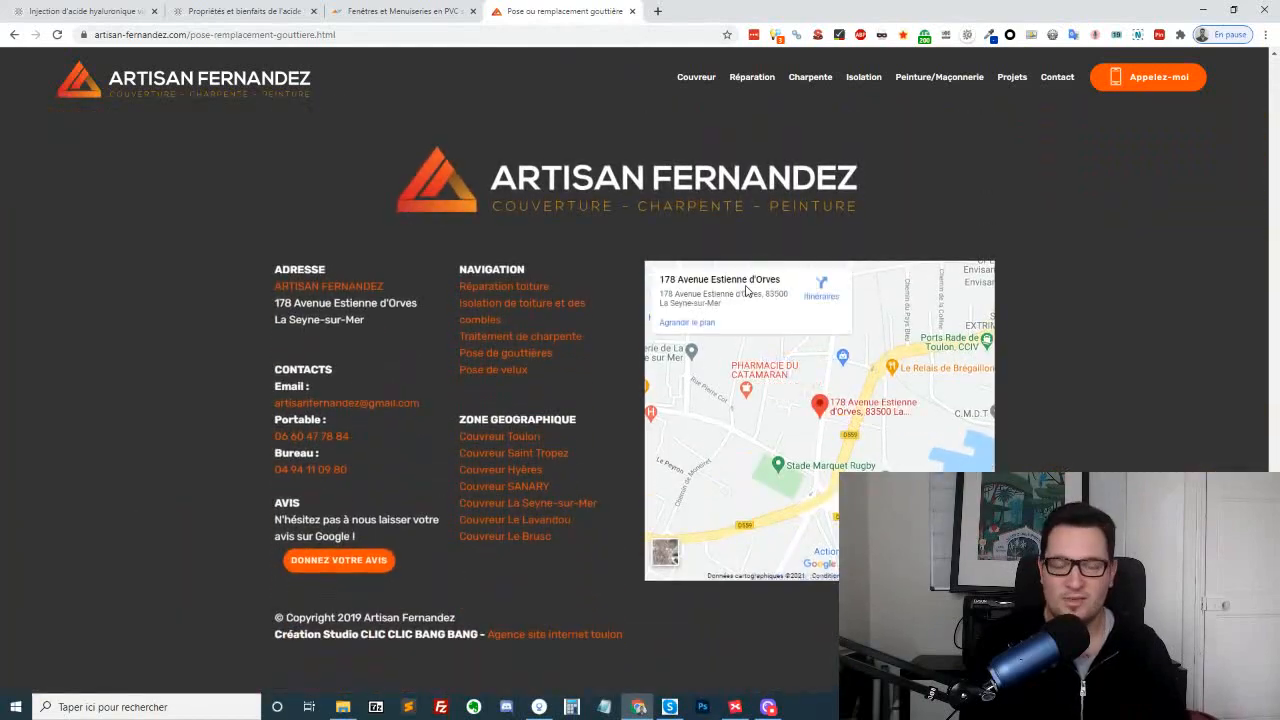
scroll(505, 202, "up", 8)
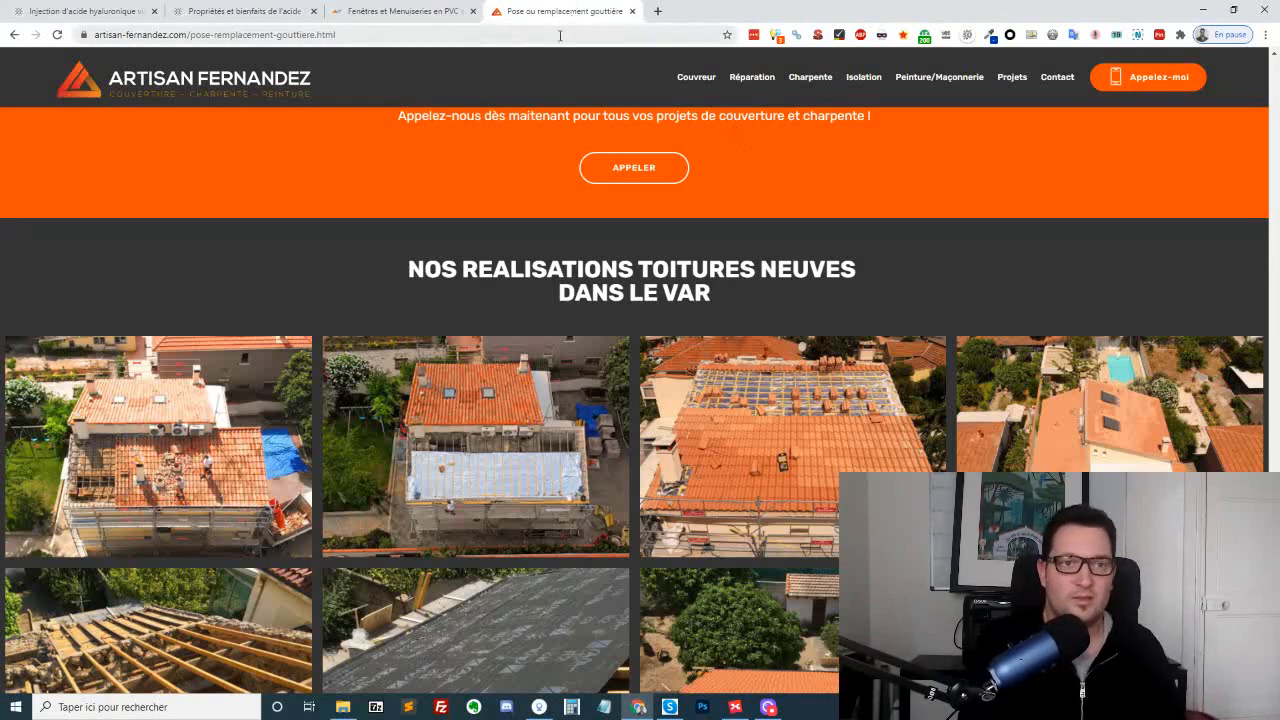
Go to the interior architecture website allconceptcreation.fr in the current tab
left_click(560, 35)
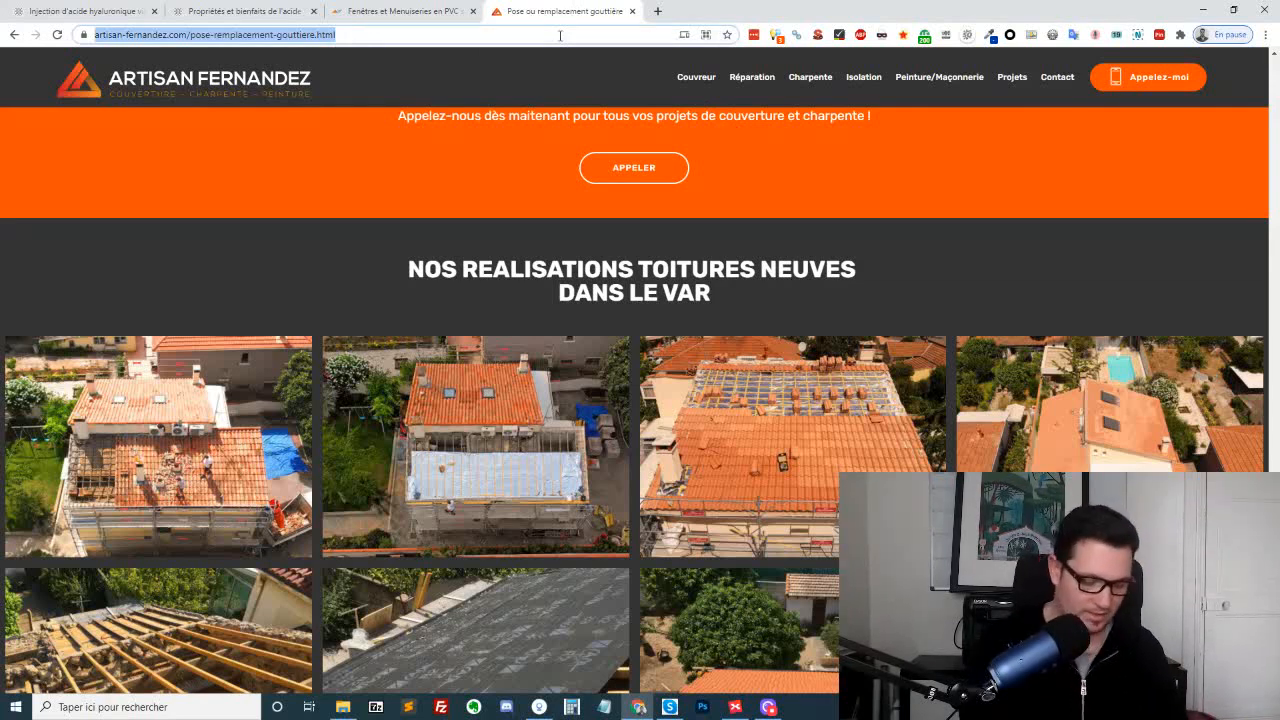
type("aoll")
key("BackSpace")
key("BackSpace")
key("BackSpace")
key("BackSpace")
type("l")
key("BackSpace")
key("BackSpace")
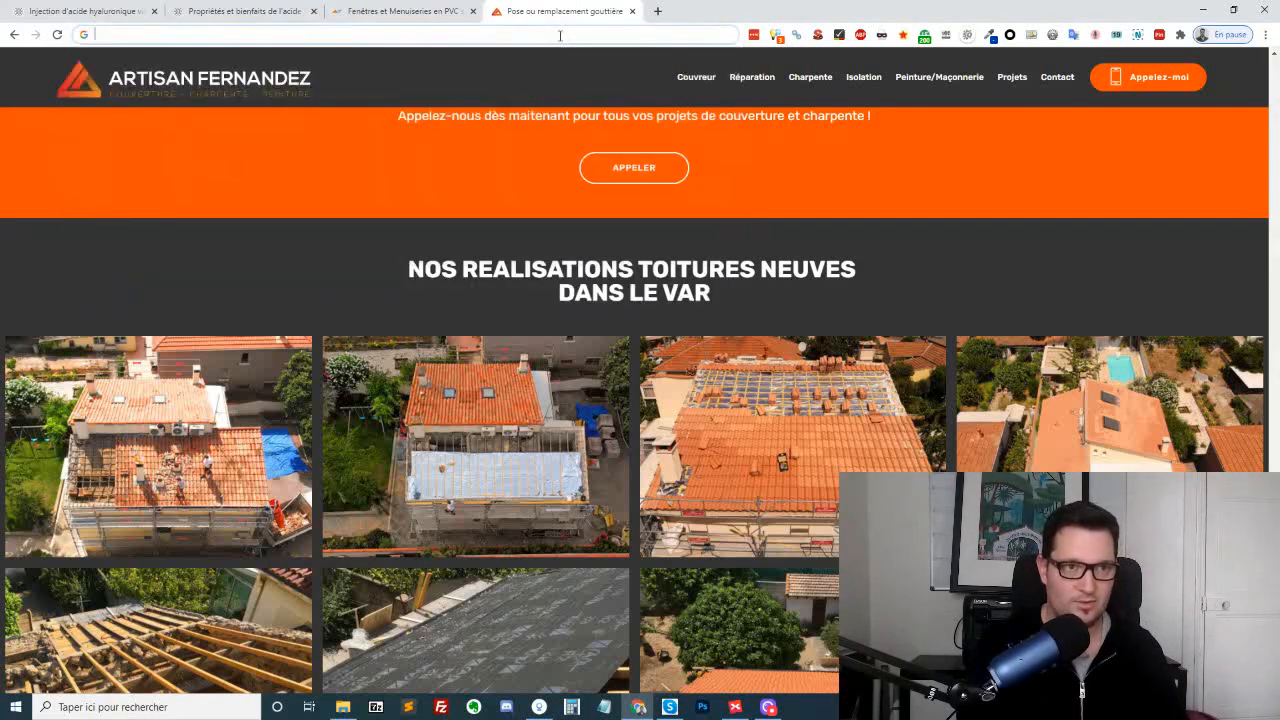
type("allconceptcreation.fr")
key("Return")
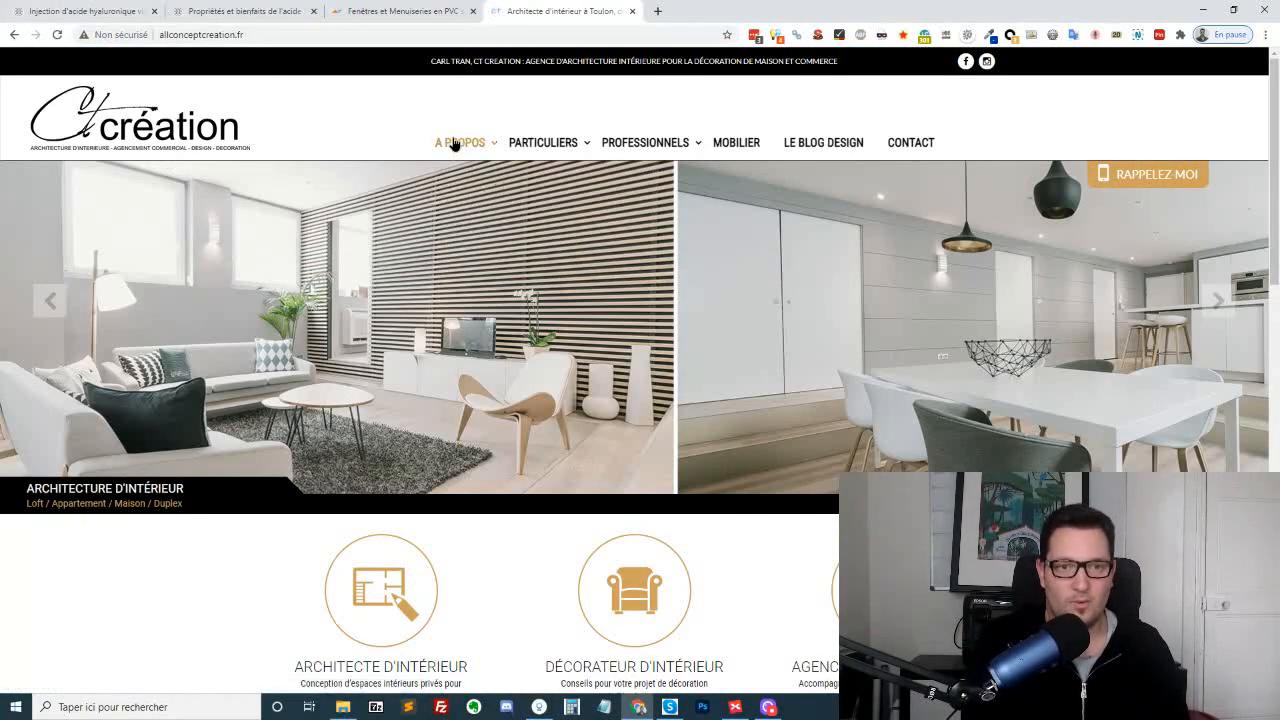
Open the "Agencement commercial" page and review its introduction and the grid of commercial specialities
mouse_move(455, 143)
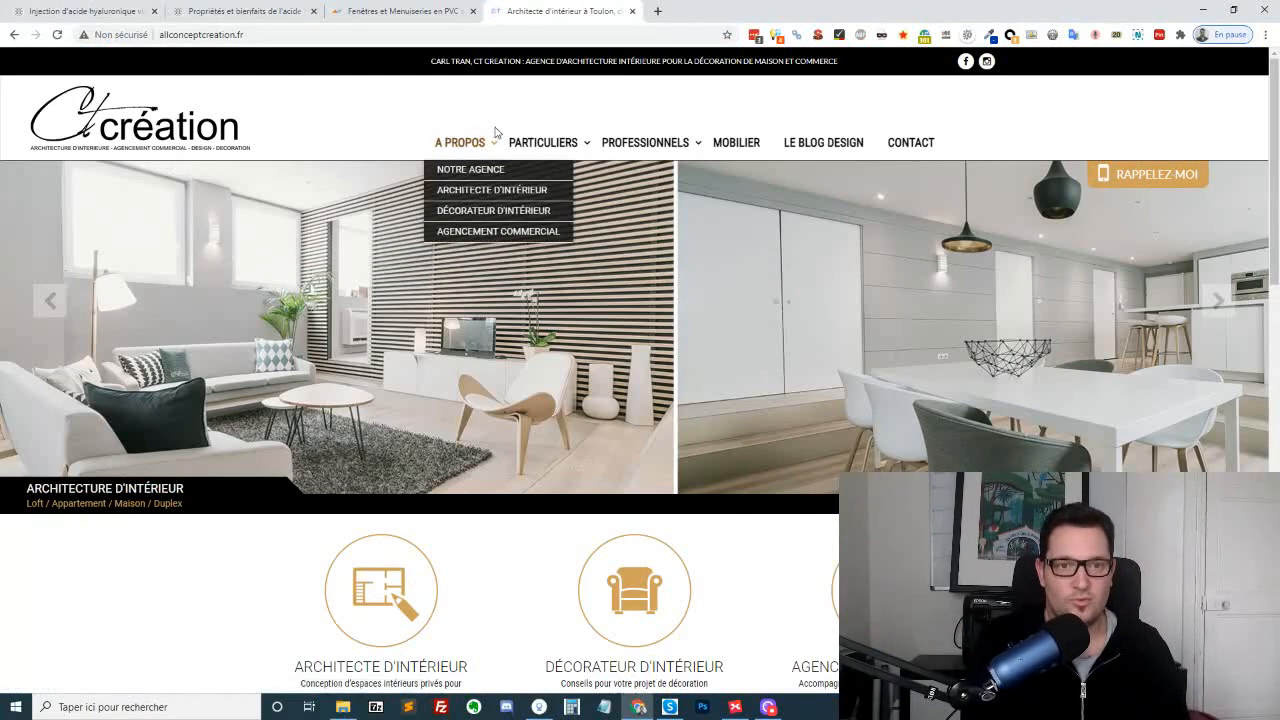
left_click(510, 232)
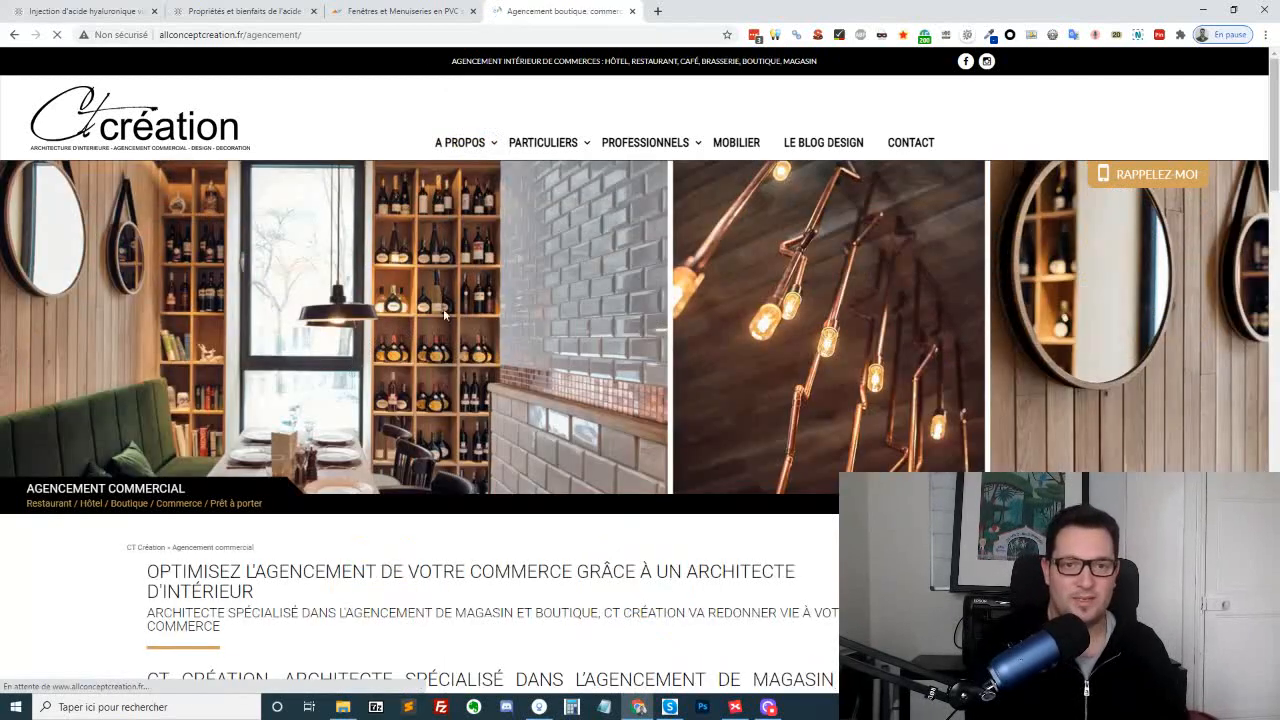
scroll(546, 183, "down", 5)
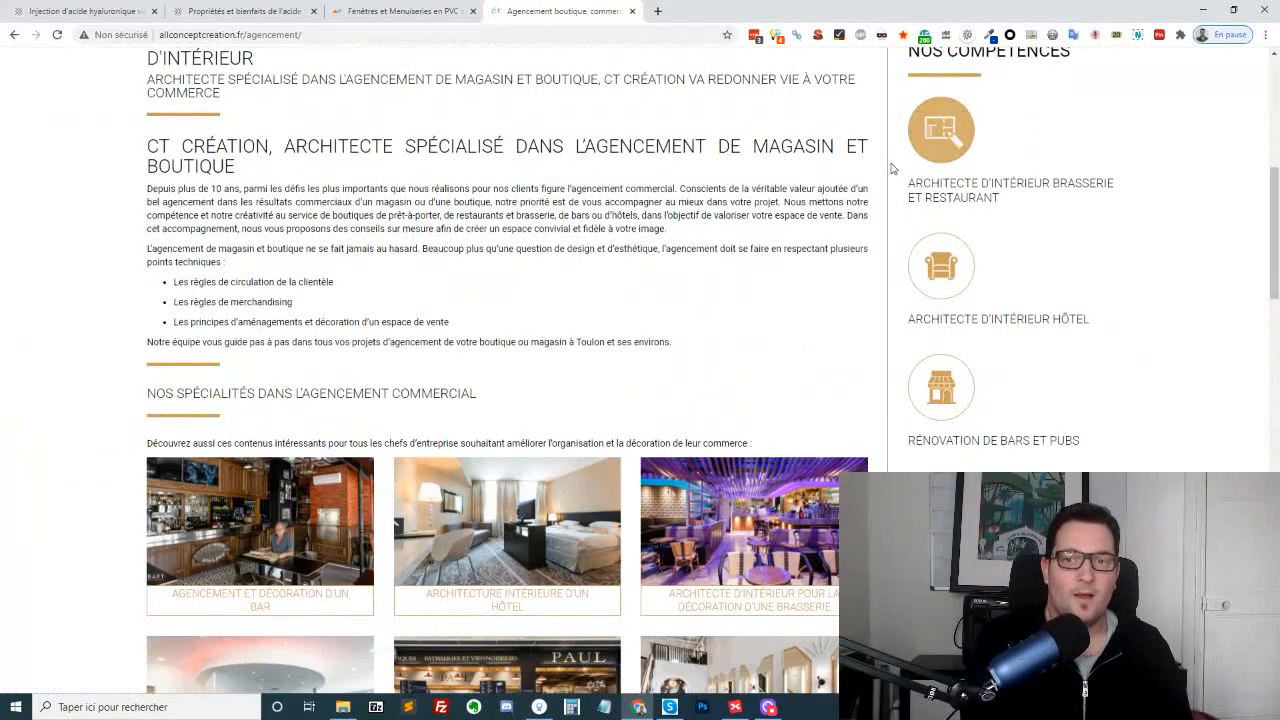
scroll(268, 262, "down", 2)
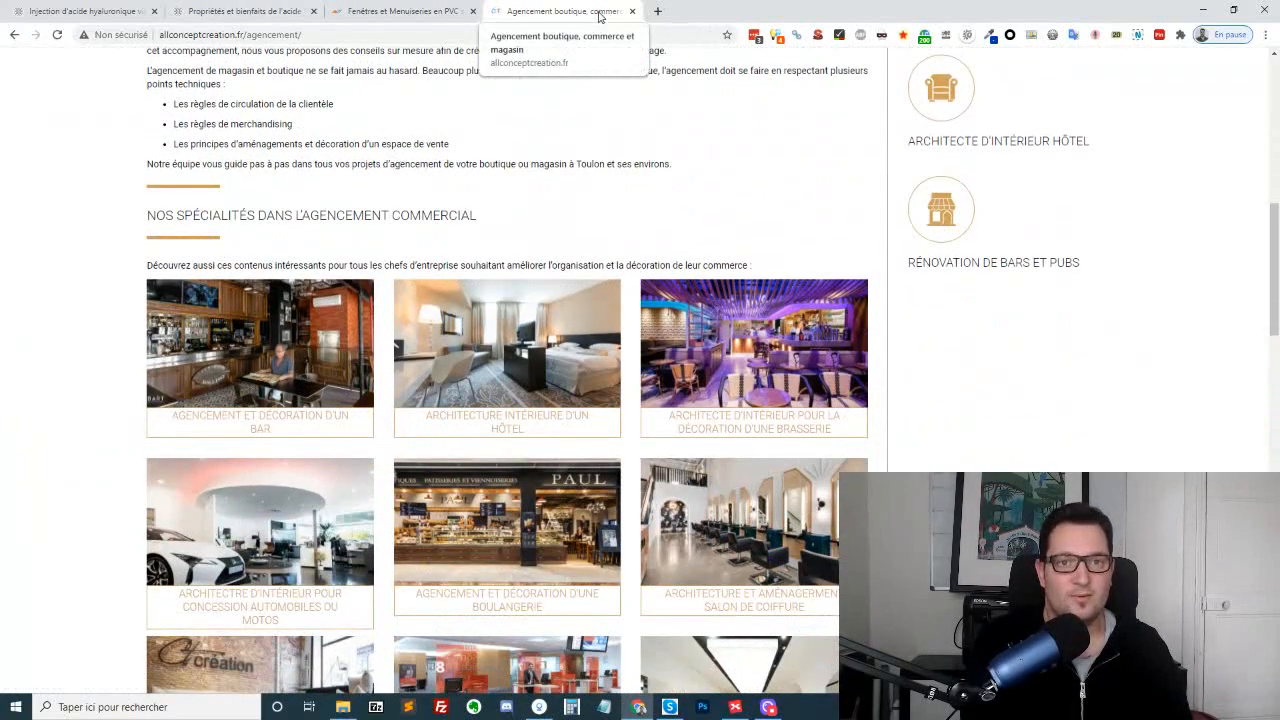
scroll(334, 189, "down", 3)
scroll(318, 192, "up", 1)
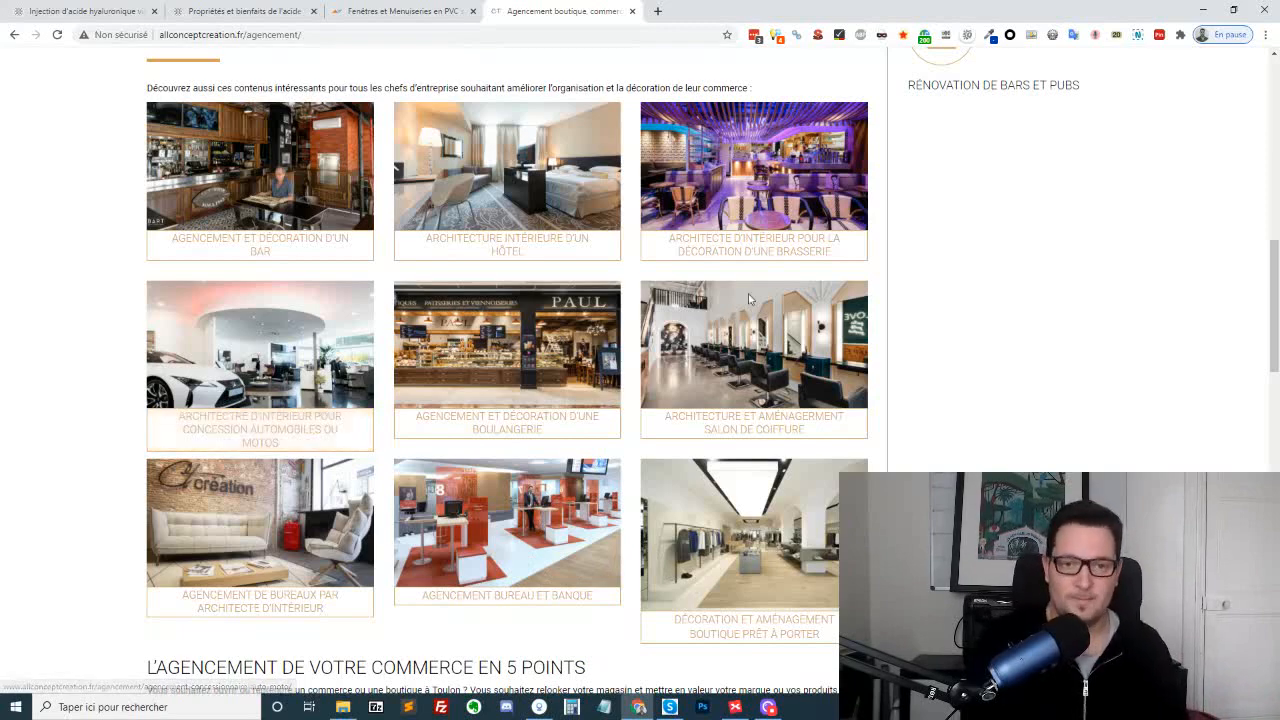
Examine the "En savoir plus" links and footer of the page, highlighting the store-design city links from Toulon to Fréjus
scroll(753, 300, "down", 2)
scroll(903, 300, "down", 10)
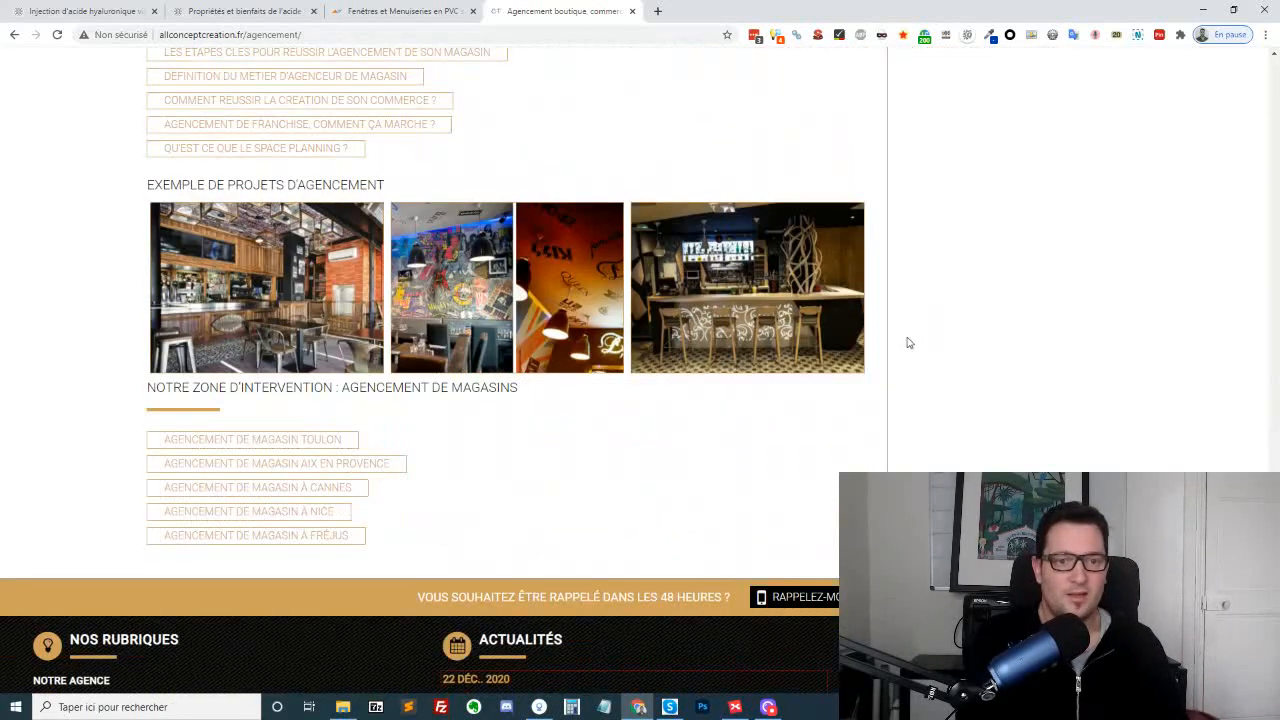
scroll(386, 134, "up", 2)
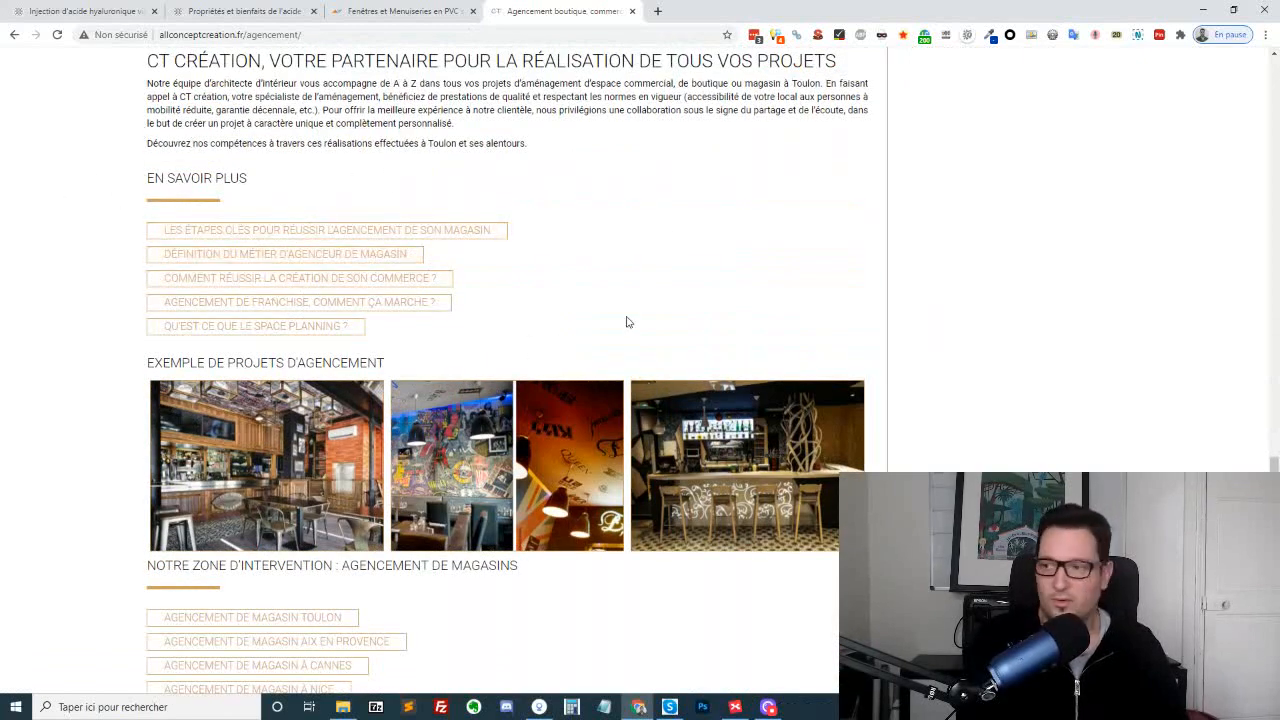
scroll(340, 450, "down", 4)
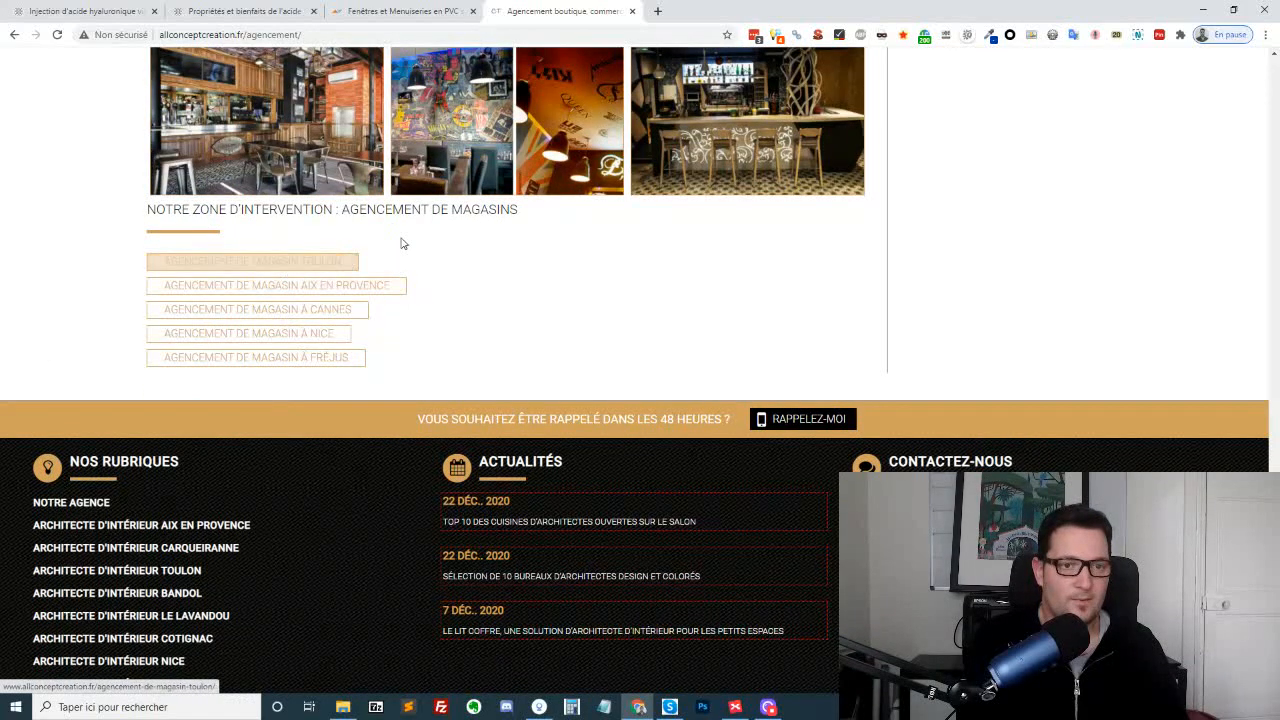
left_click_drag(336, 260, 383, 363)
scroll(240, 463, "down", 1)
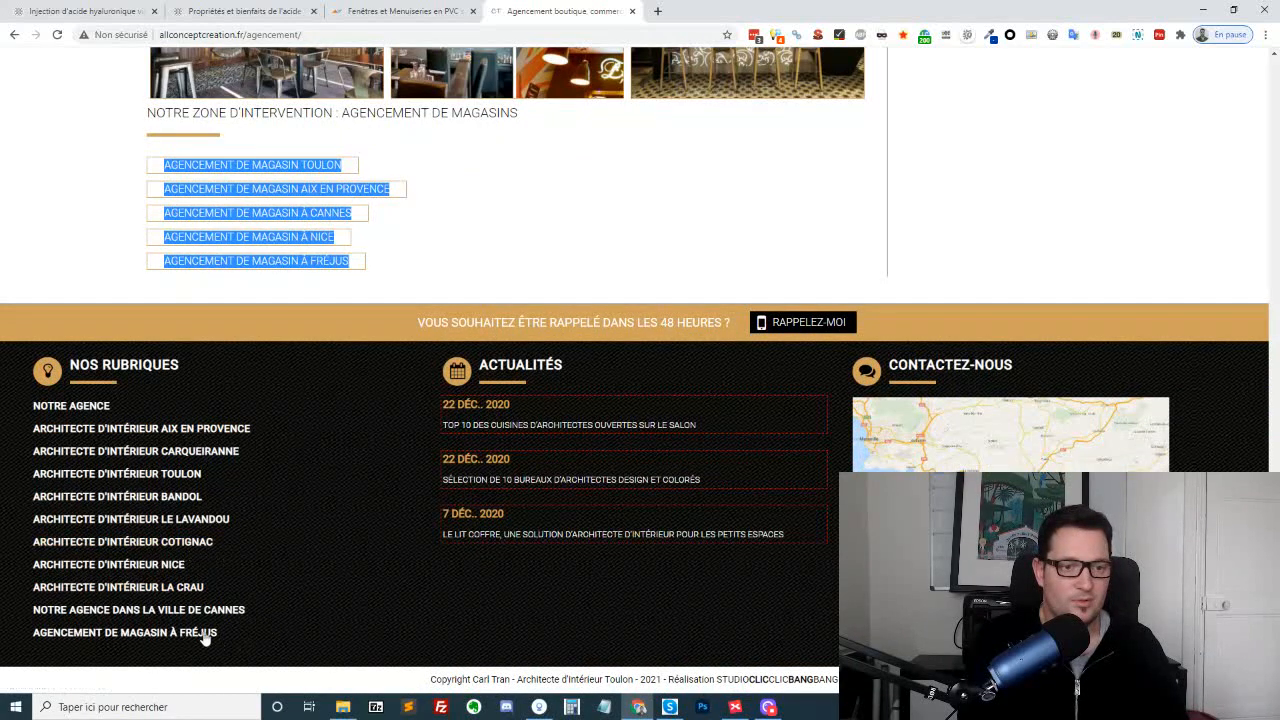
Open the "Architecte d'intérieur Aix en Provence" local page from the footer and review its banner, introduction and architect portrait
left_click(200, 432)
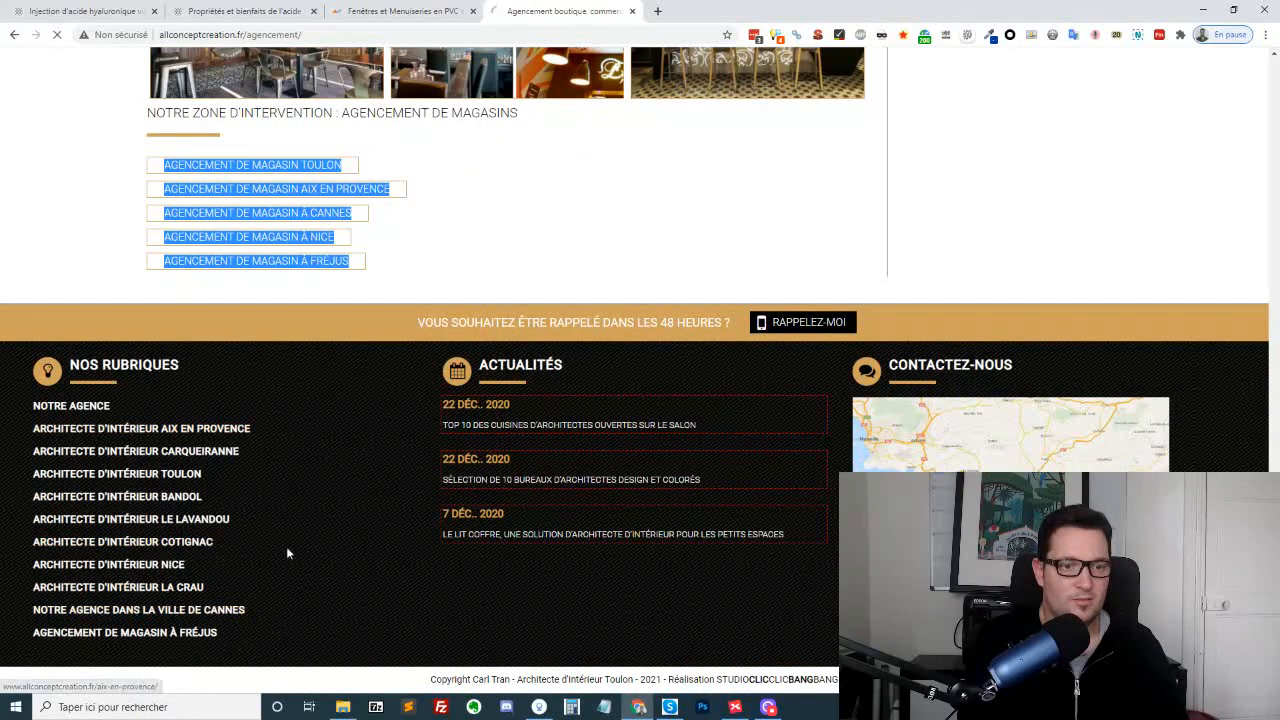
scroll(340, 447, "down", 10)
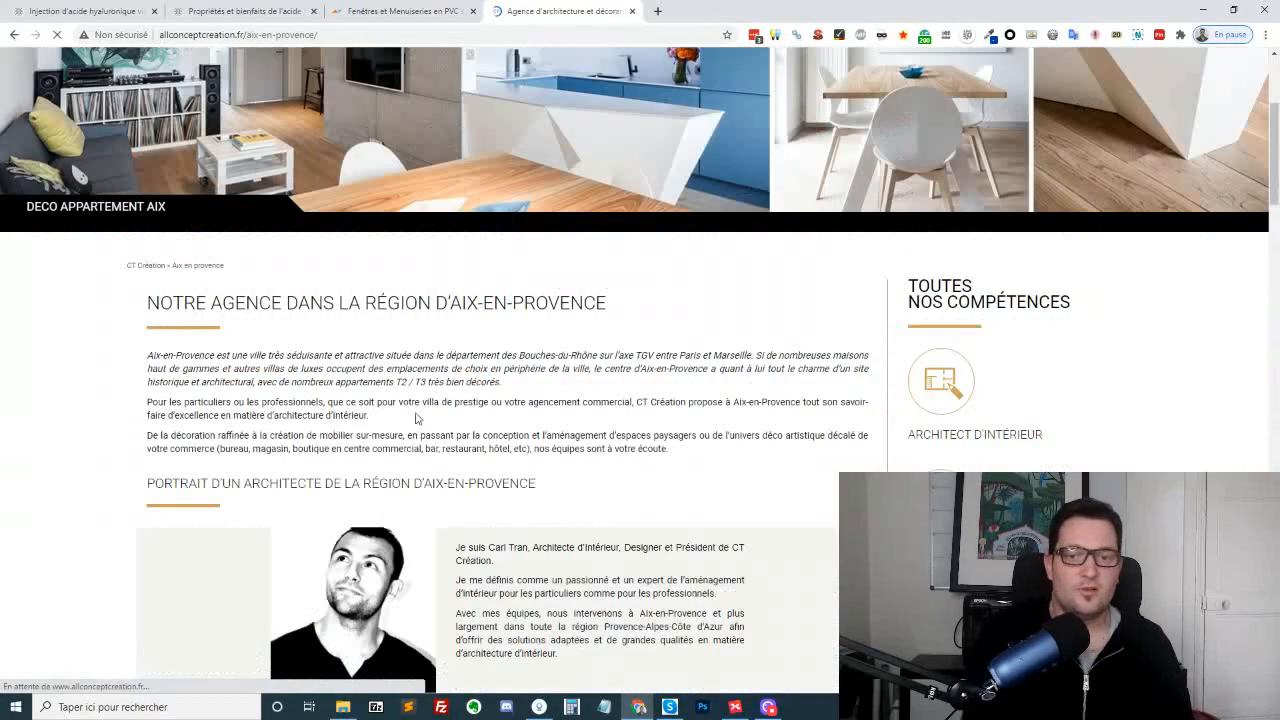
scroll(467, 333, "up", 10)
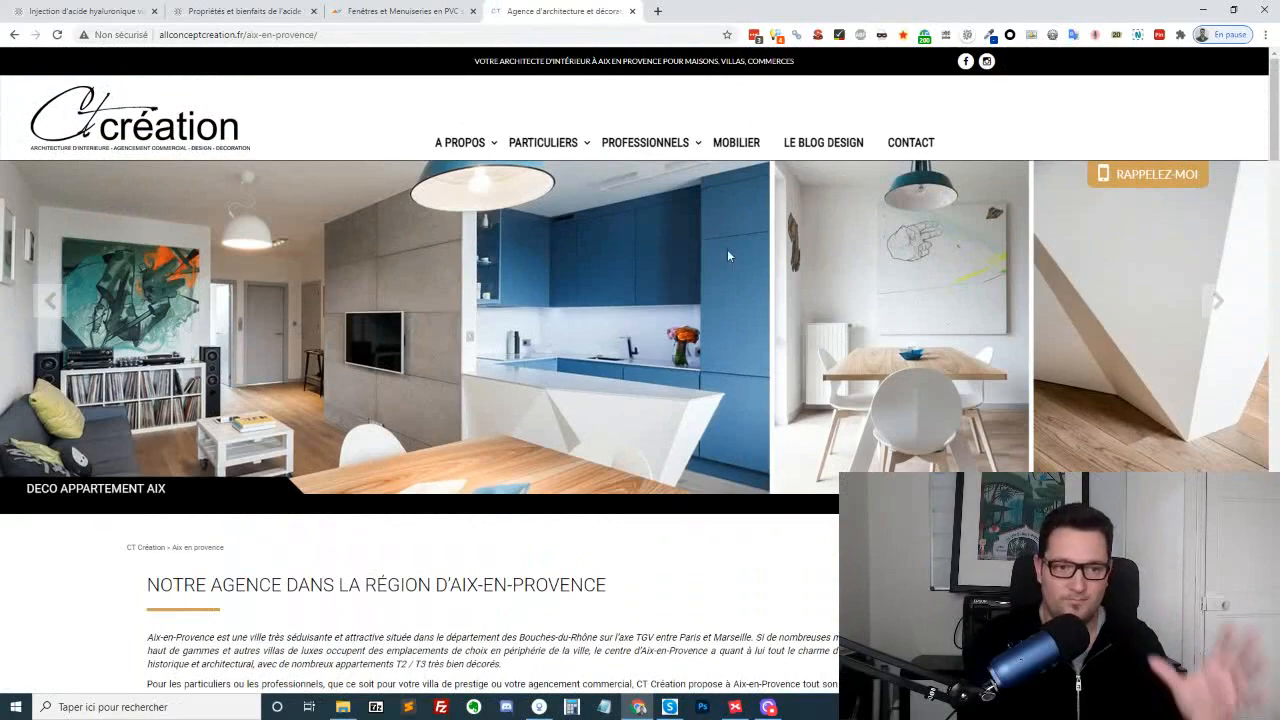
scroll(740, 247, "down", 2)
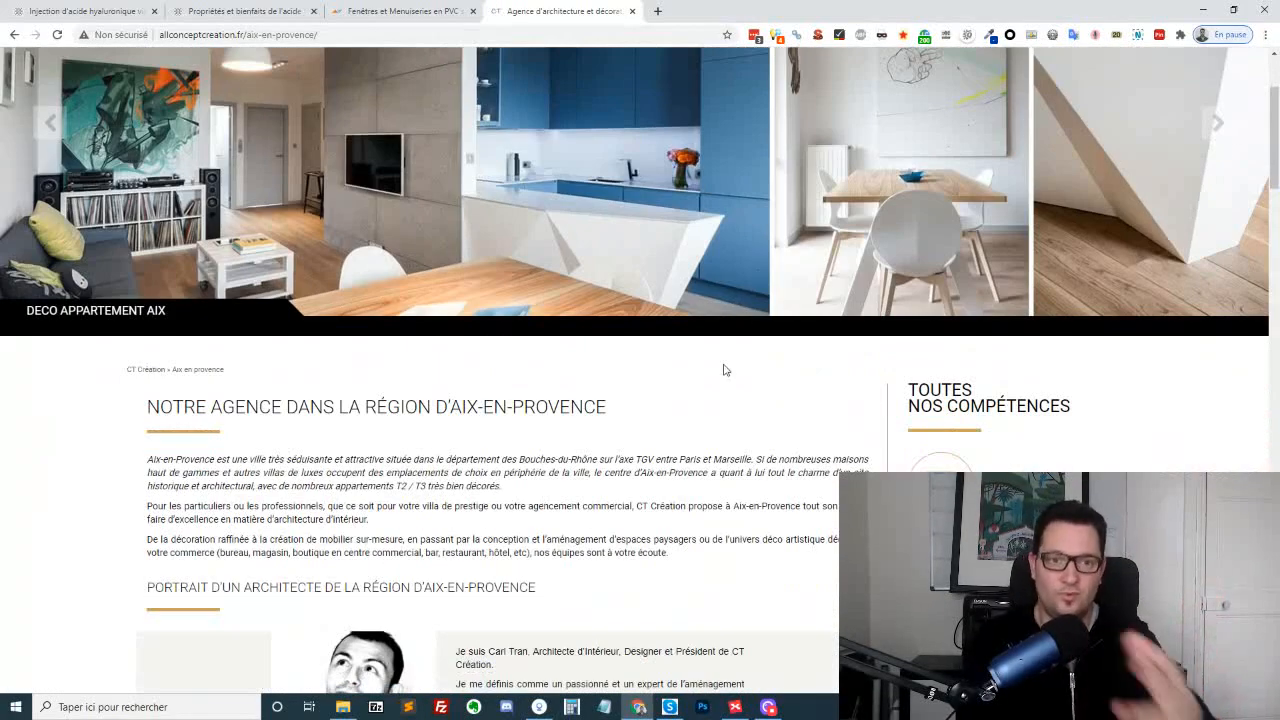
scroll(725, 370, "down", 4)
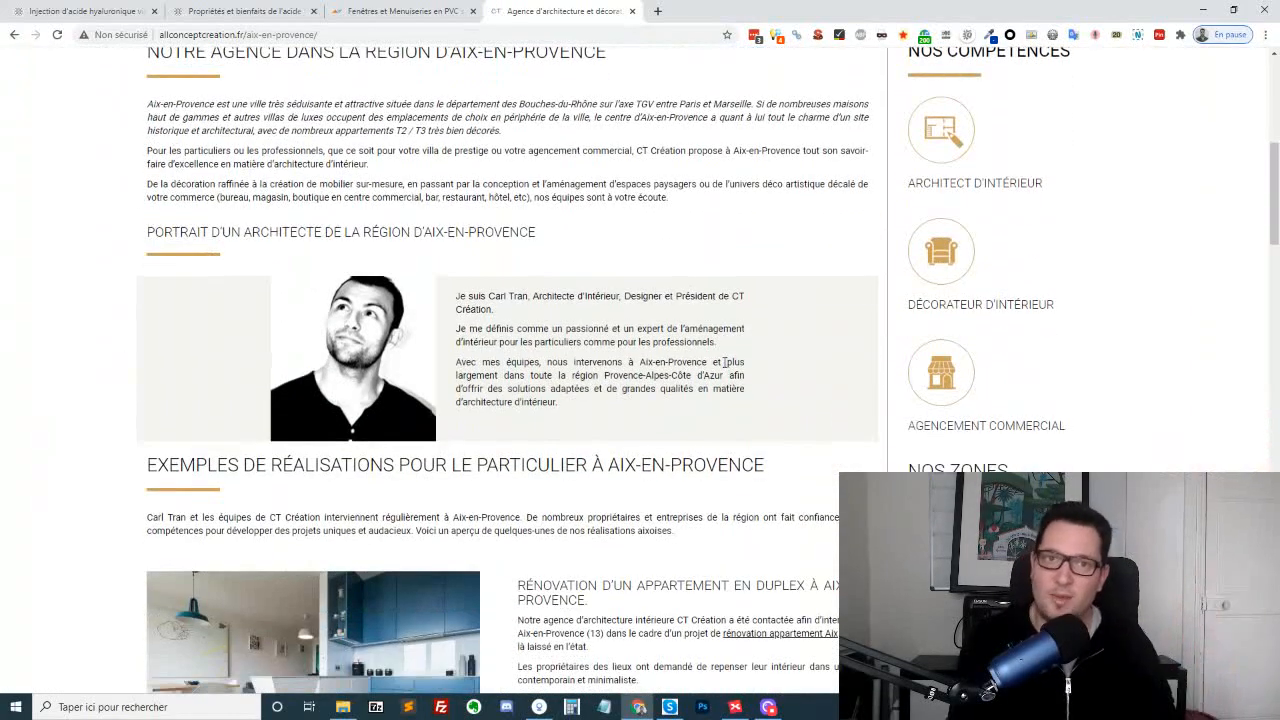
scroll(724, 362, "up", 4)
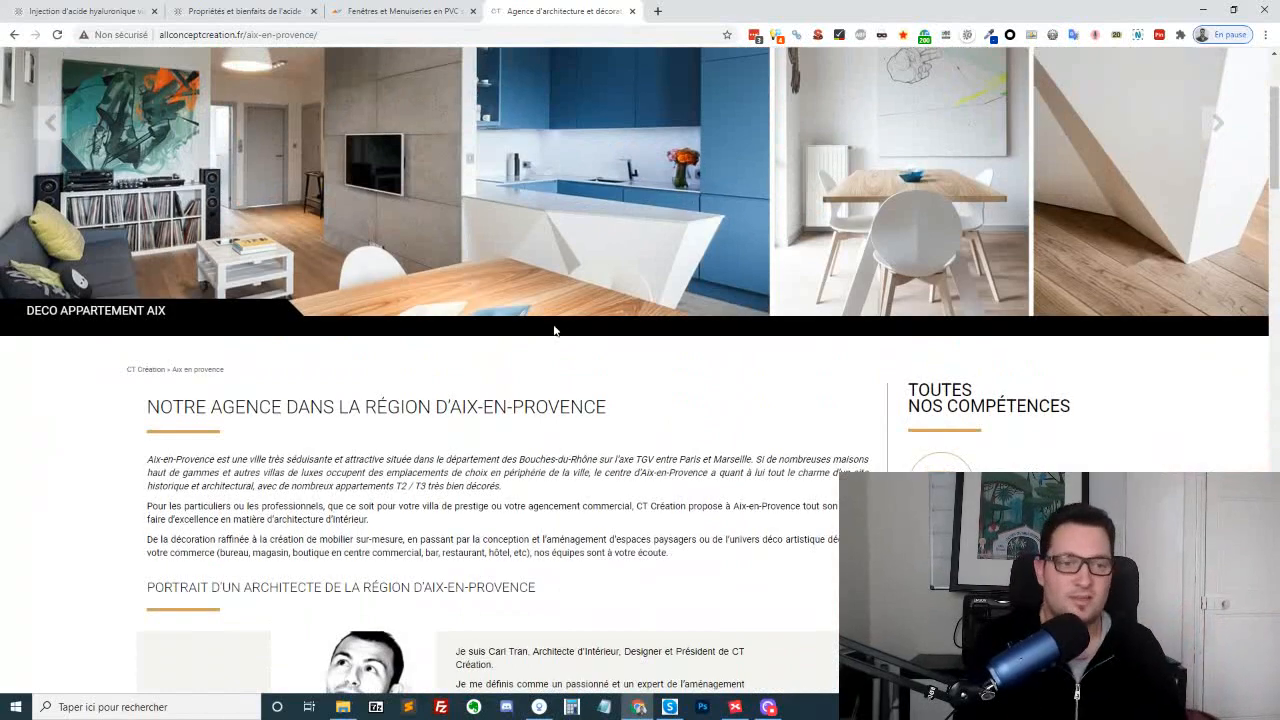
Review the Aix-en-Provence residential and professional project examples and highlight the heading "Nos métiers autour de l'architecture d'intérieur"
scroll(239, 441, "down", 5)
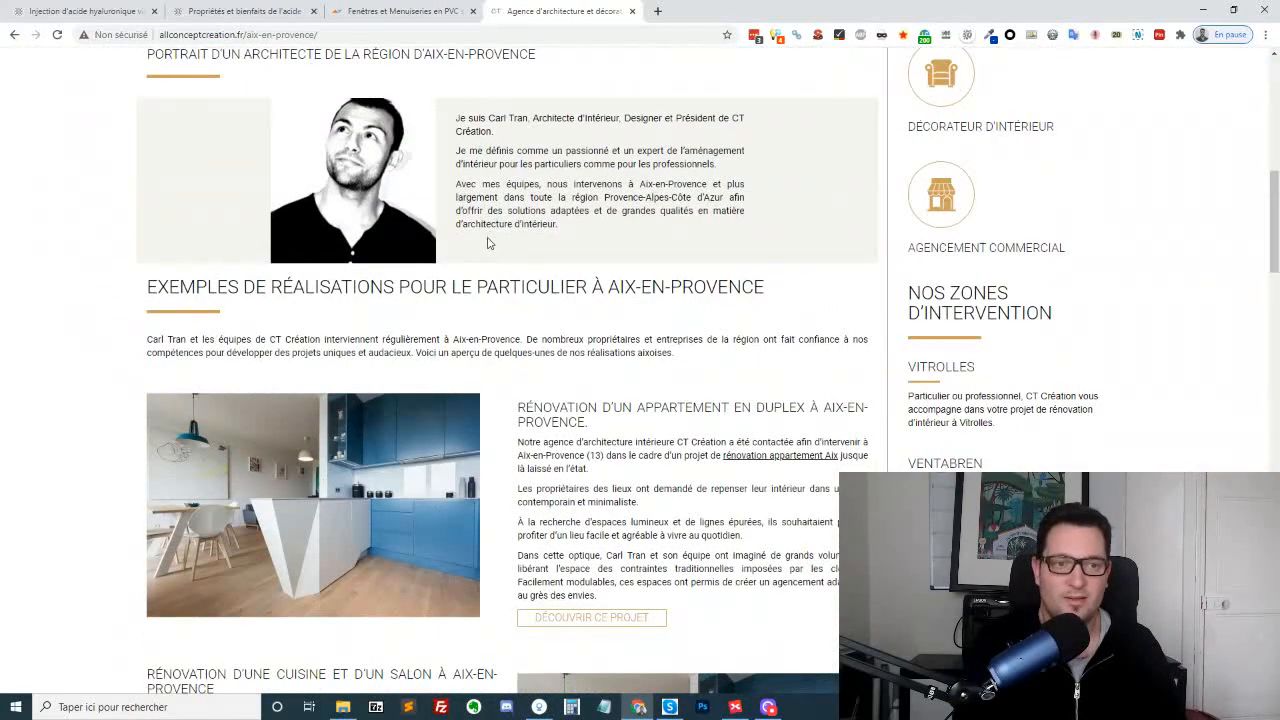
scroll(729, 619, "down", 3)
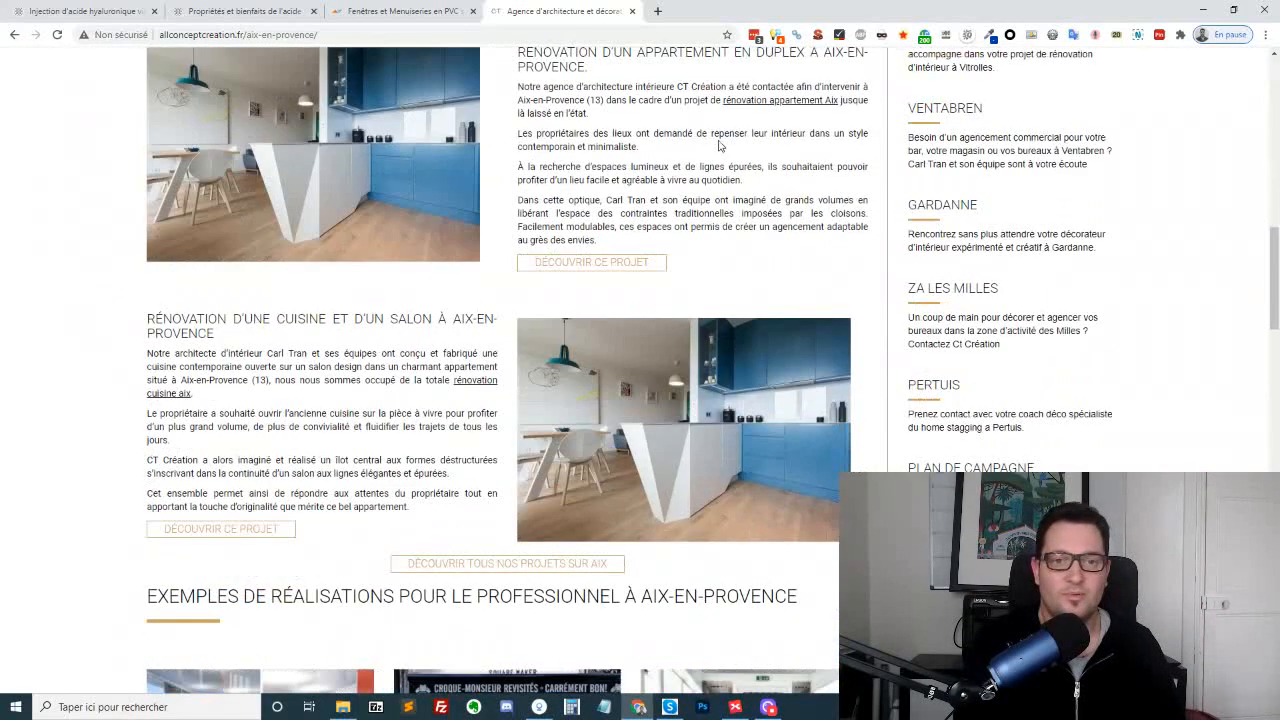
scroll(614, 280, "down", 1)
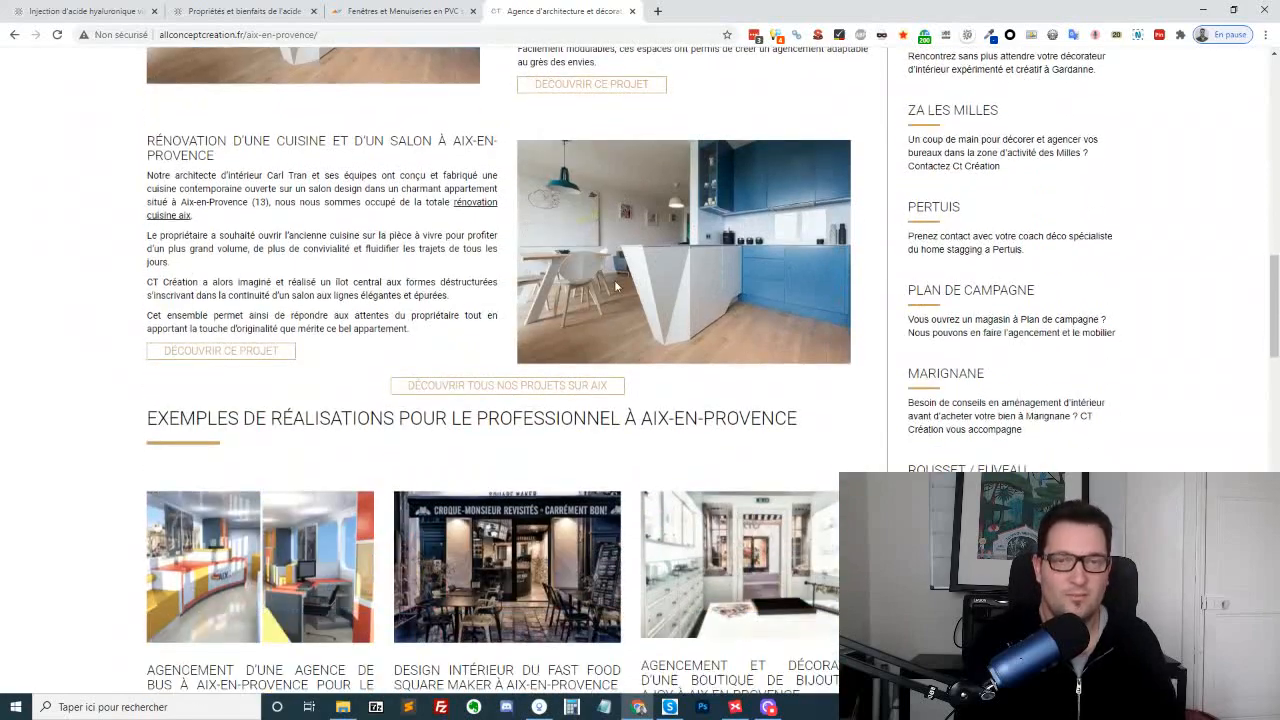
scroll(614, 280, "down", 2)
scroll(620, 372, "up", 4)
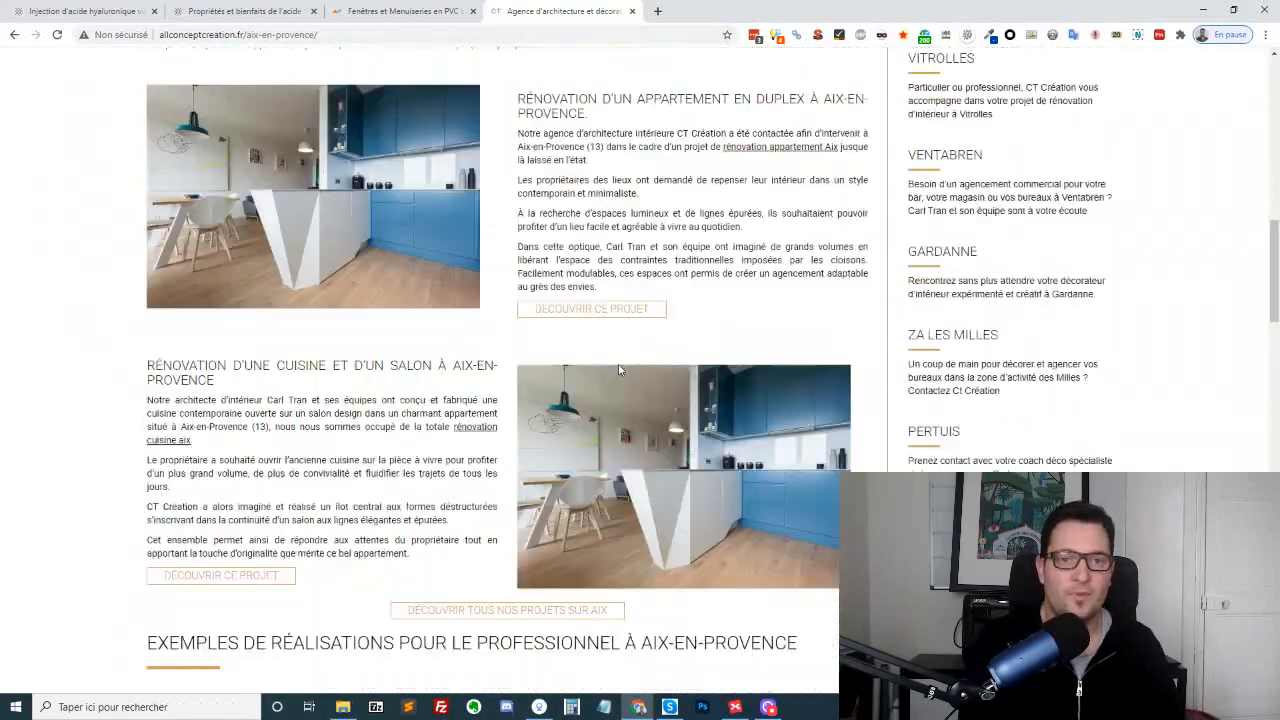
scroll(518, 396, "down", 4)
scroll(518, 396, "down", 3)
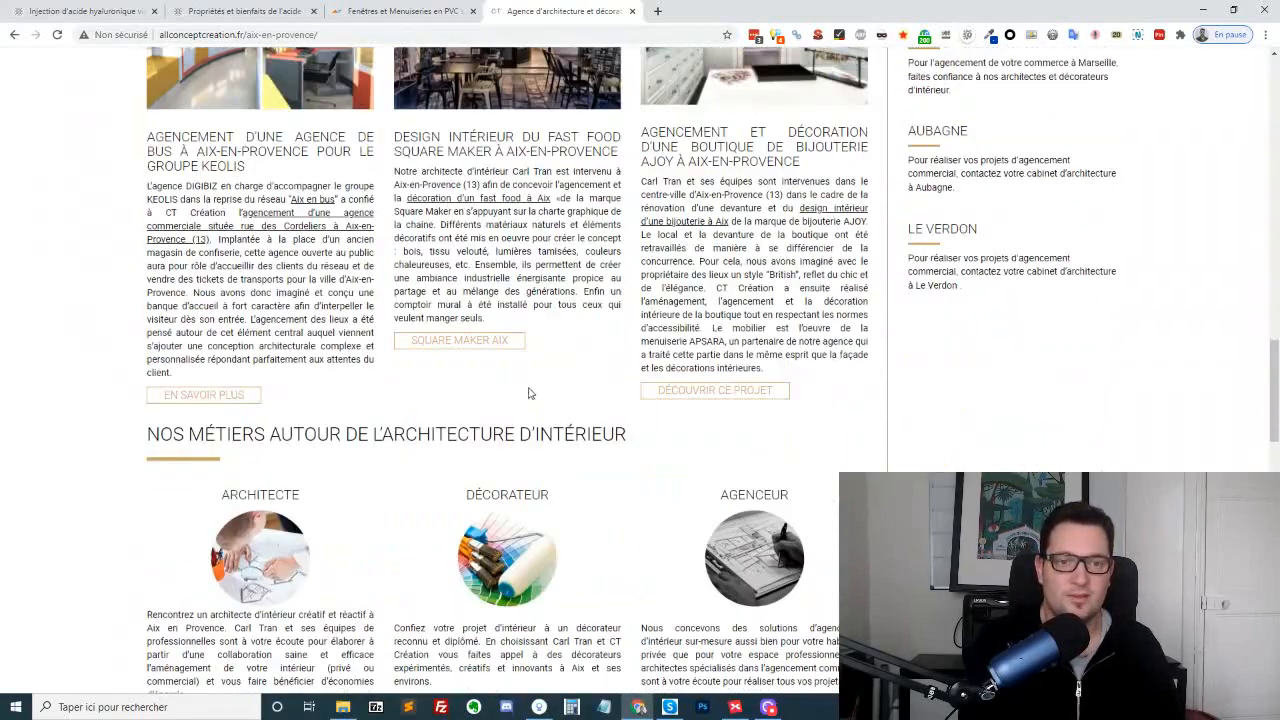
scroll(528, 394, "down", 2)
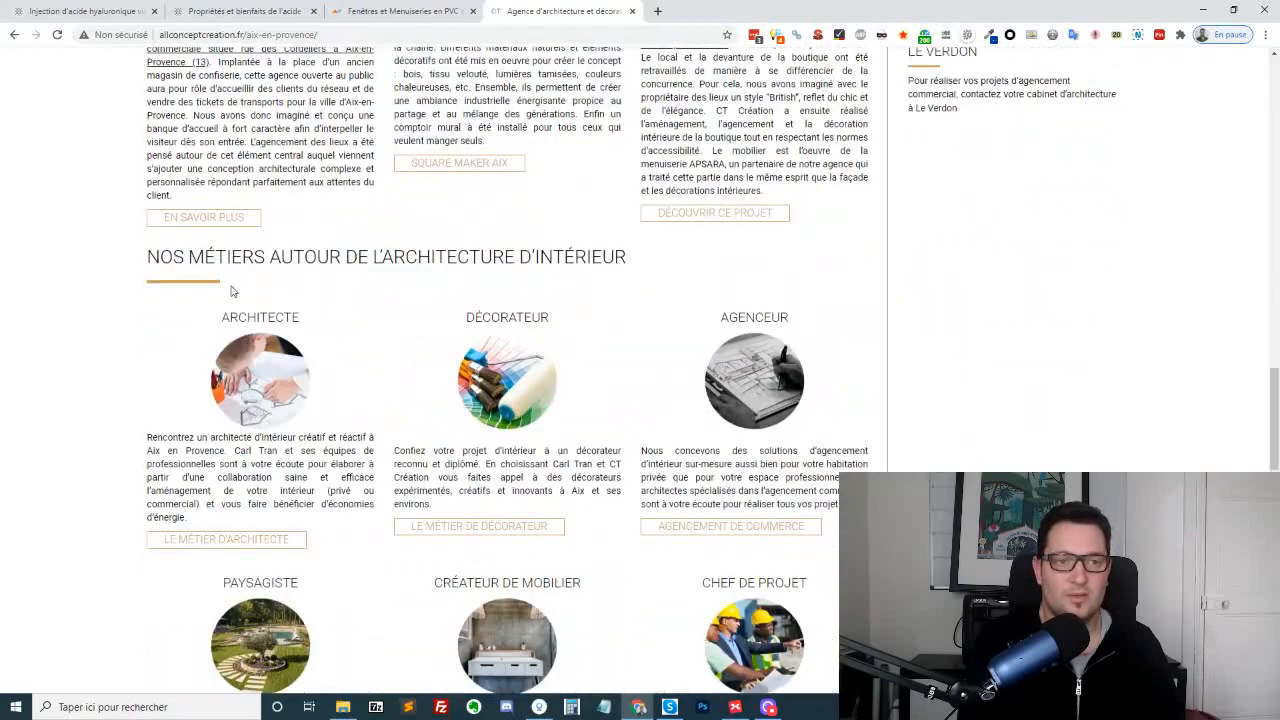
left_click_drag(147, 257, 813, 285)
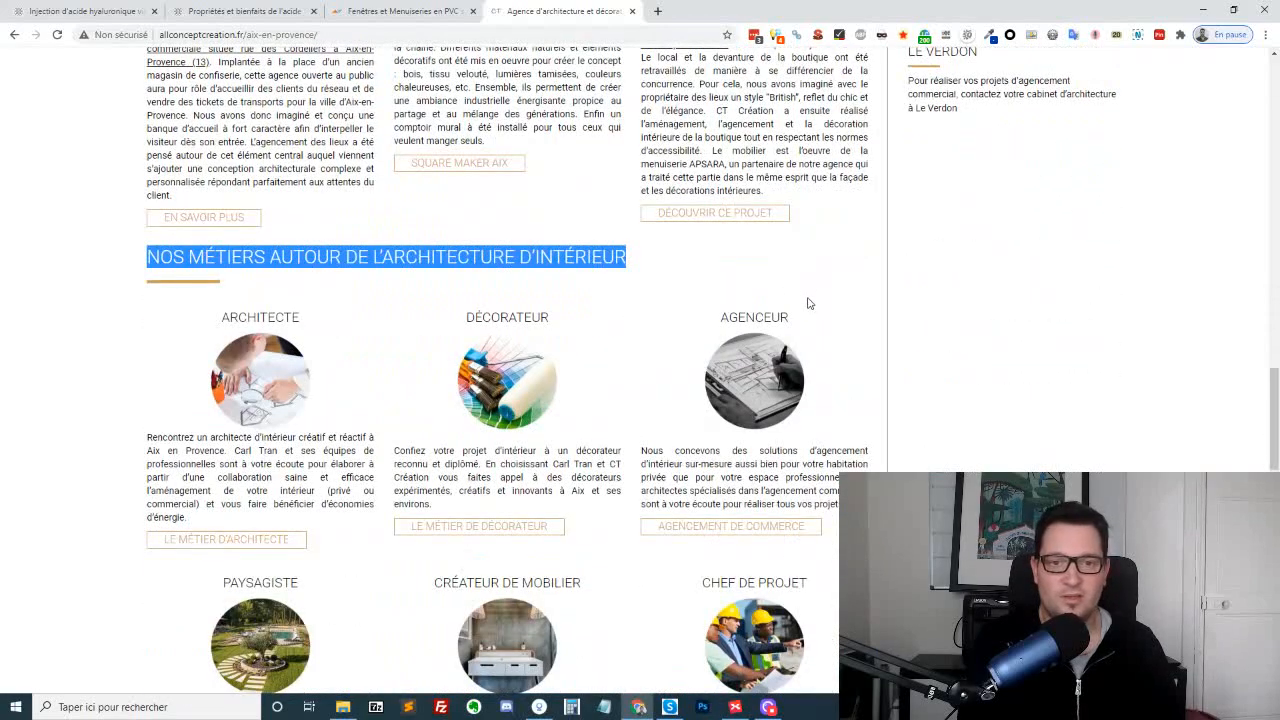
Review the trades grid and price table of the Aix-en-Provence page, highlighting the "Agence d'architecture Aix en Provence" section
scroll(818, 285, "down", 2)
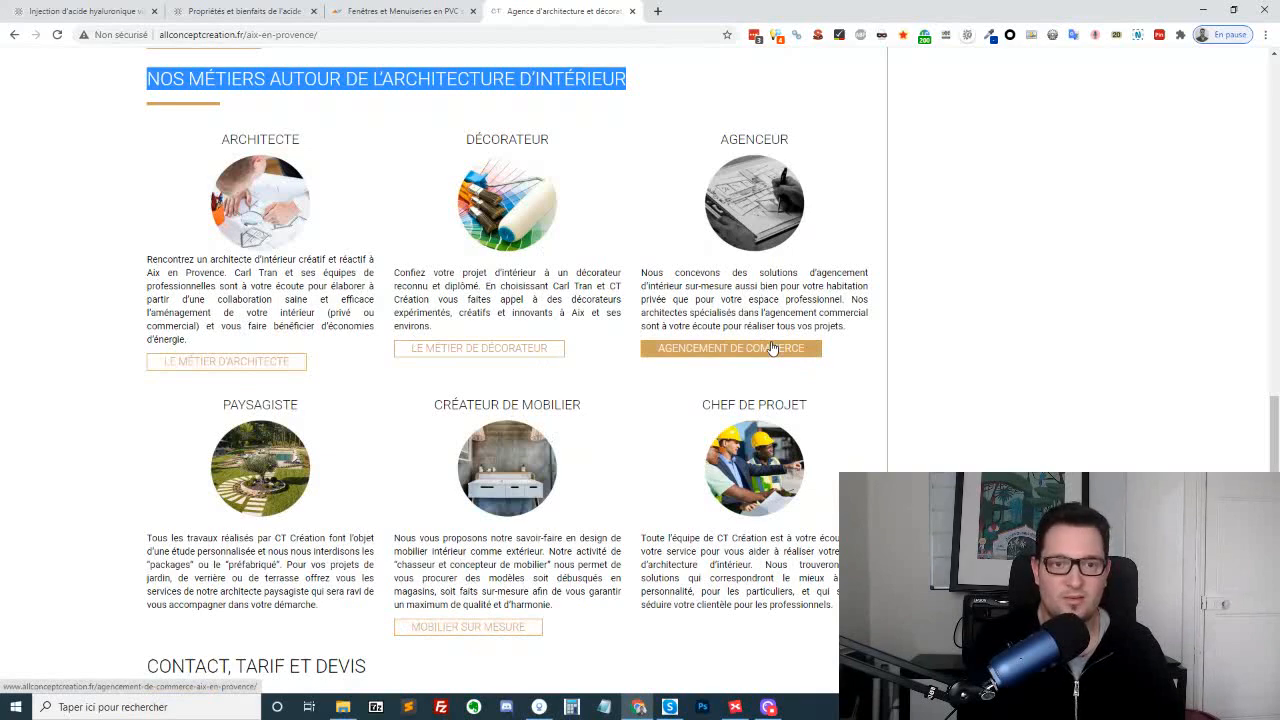
scroll(780, 360, "down", 5)
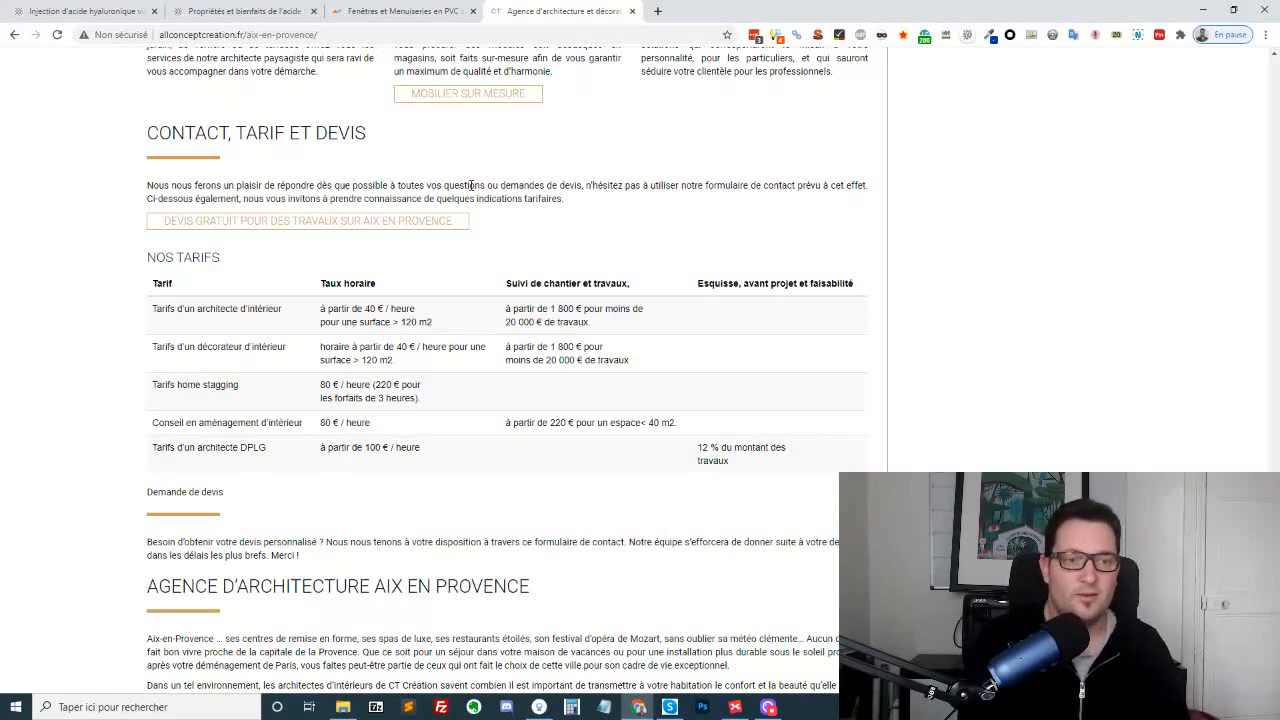
scroll(471, 185, "down", 5)
scroll(85, 193, "up", 2)
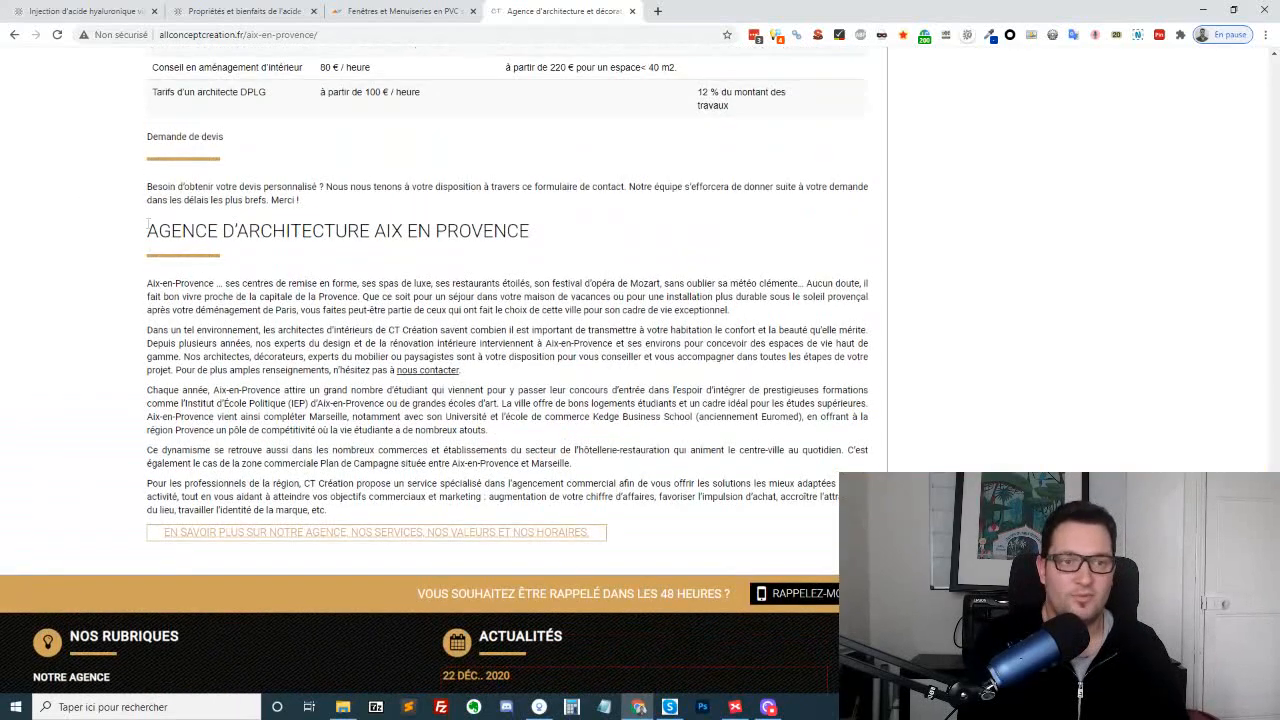
left_click_drag(147, 222, 690, 520)
left_click(638, 357)
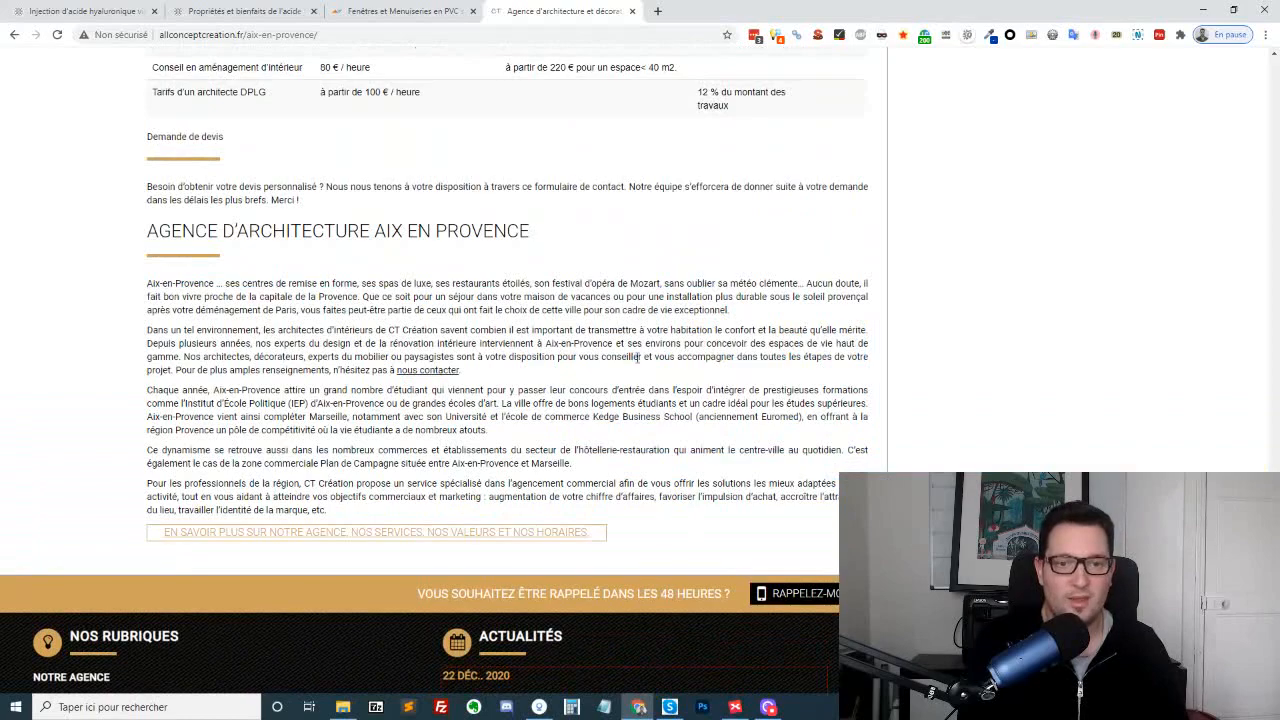
scroll(777, 451, "up", 10)
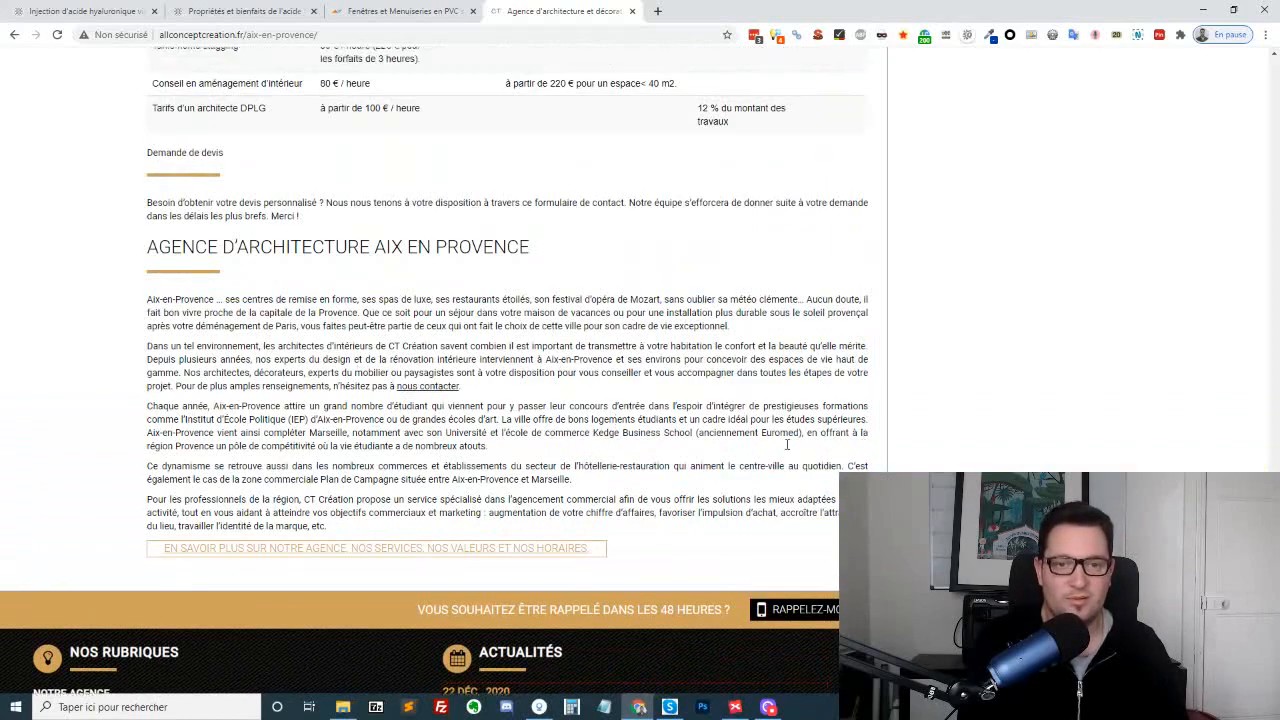
Revisit the professional project examples and highlight the start of the "Nos zones d'intervention" town list on the Aix-en-Provence page
scroll(760, 356, "up", 2)
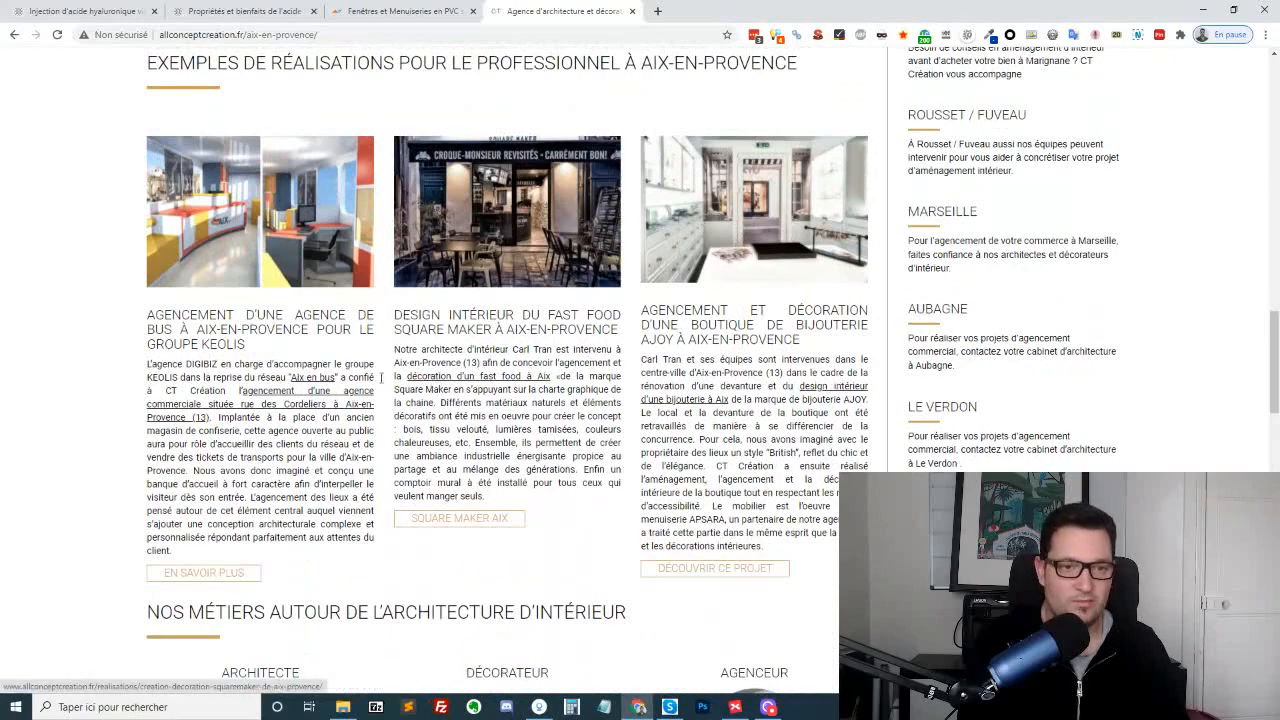
scroll(655, 432, "down", 4)
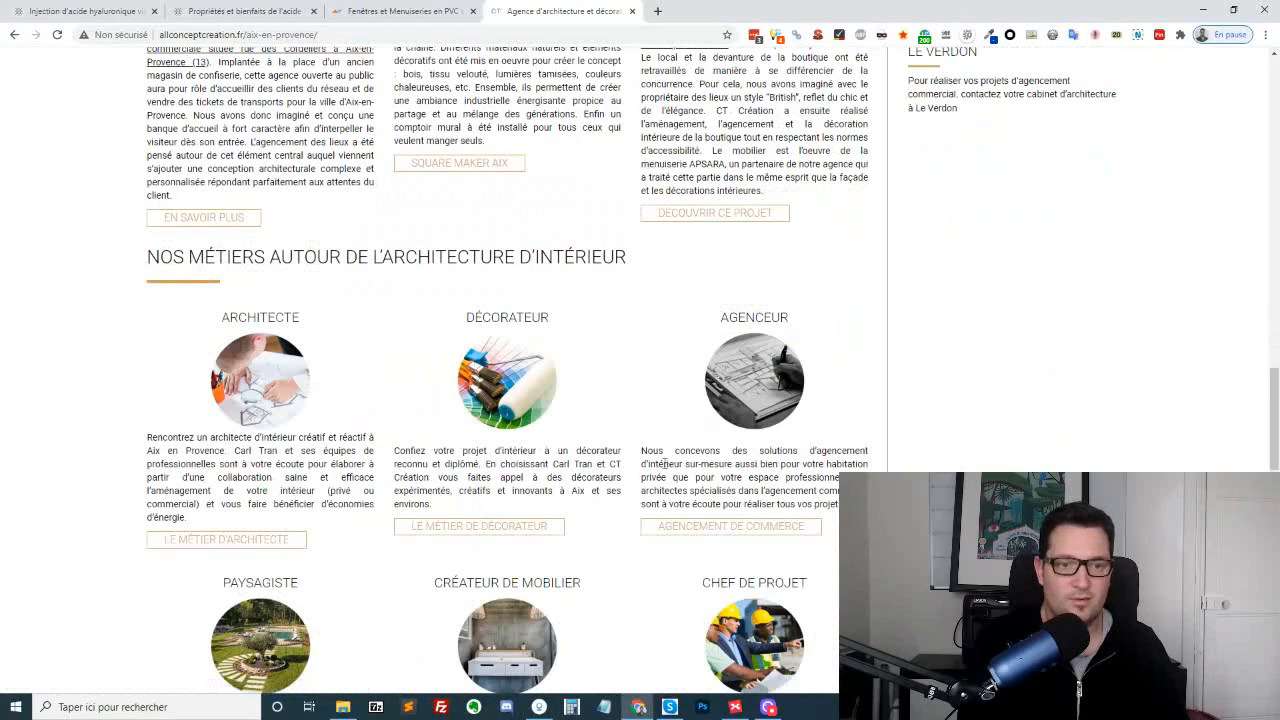
scroll(665, 463, "down", 10)
scroll(655, 410, "up", 15)
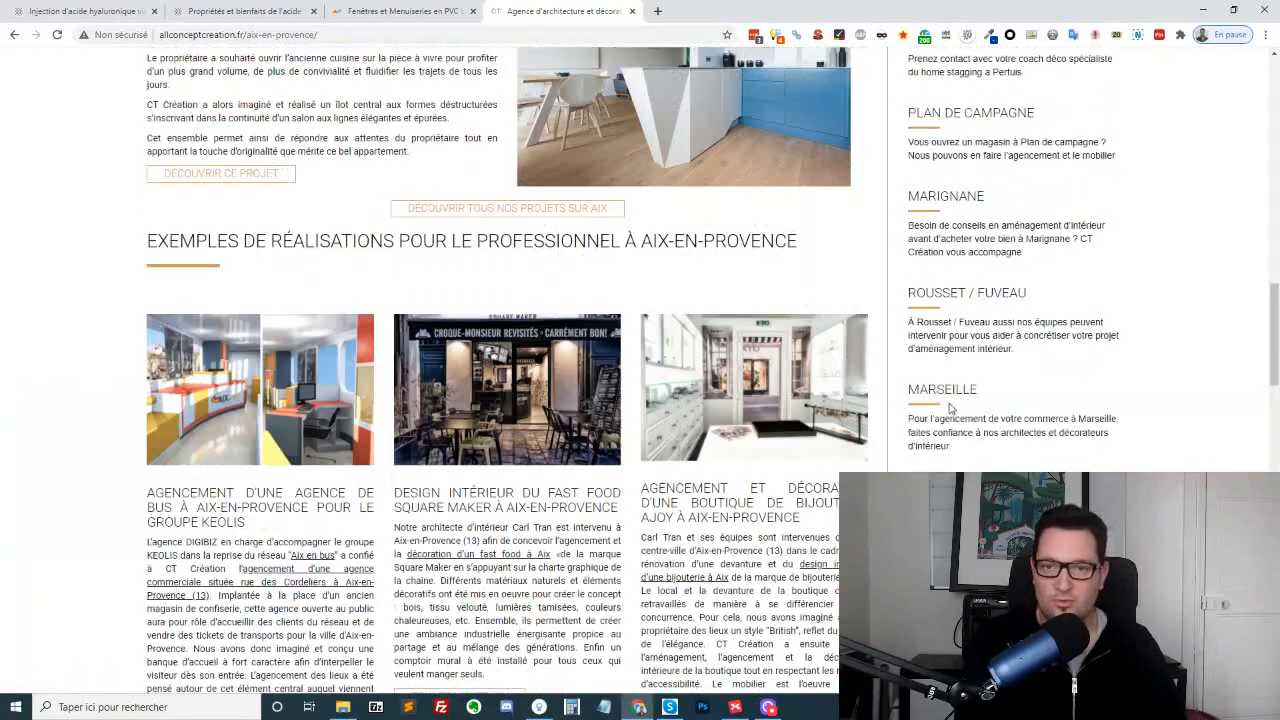
scroll(952, 407, "up", 8)
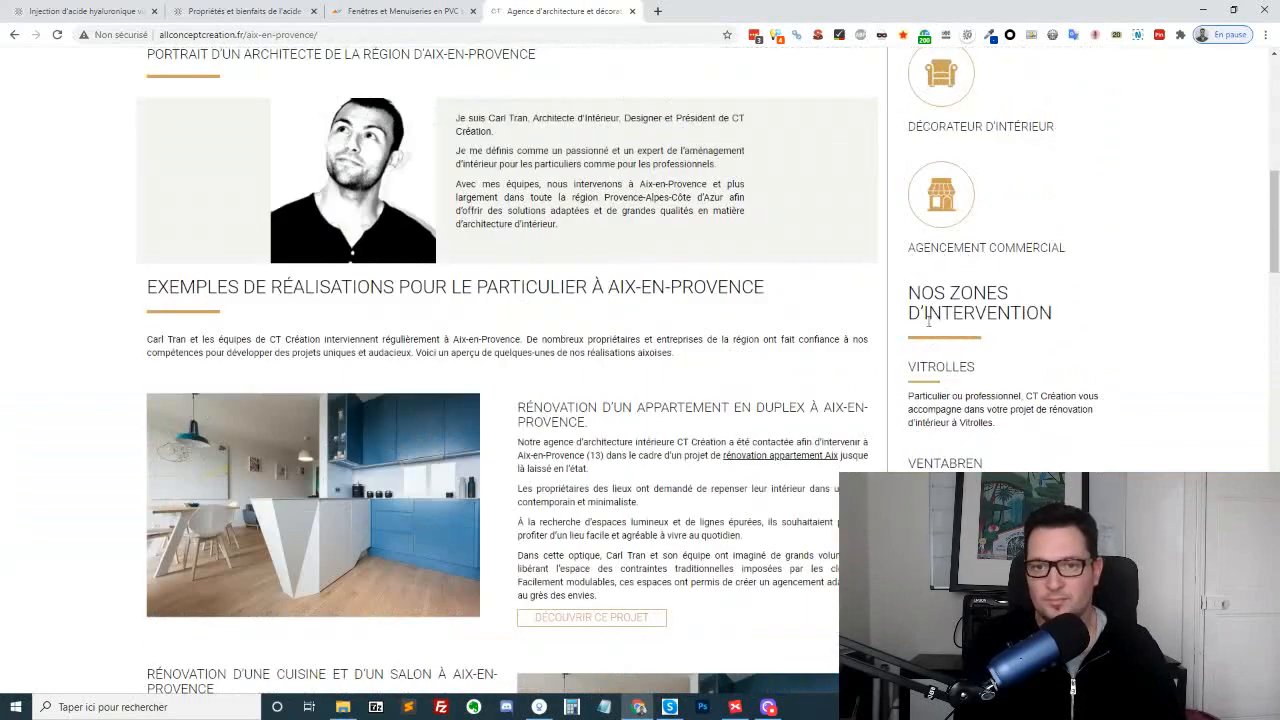
left_click_drag(909, 292, 985, 465)
left_click(1030, 340)
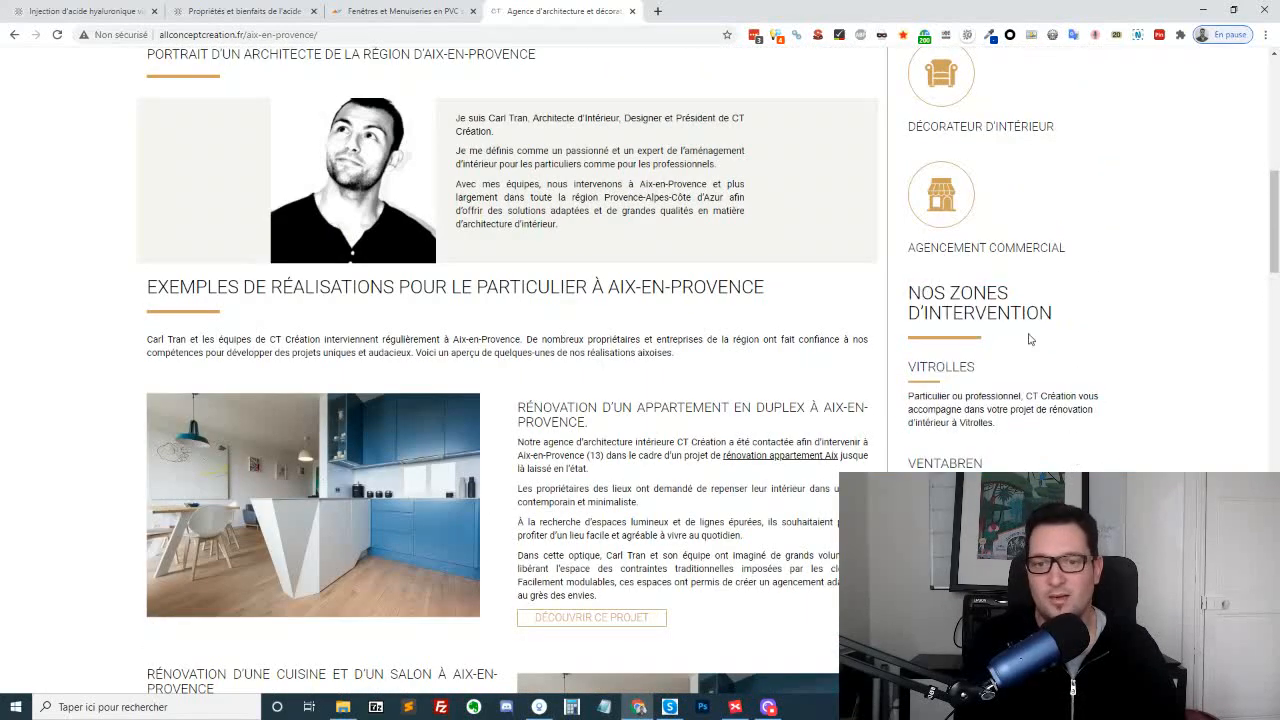
Run Check My Links on the Aix-en-Provence page, examine the highlighted project and zone links, and close the results
left_click(838, 36)
scroll(995, 333, "down", 7)
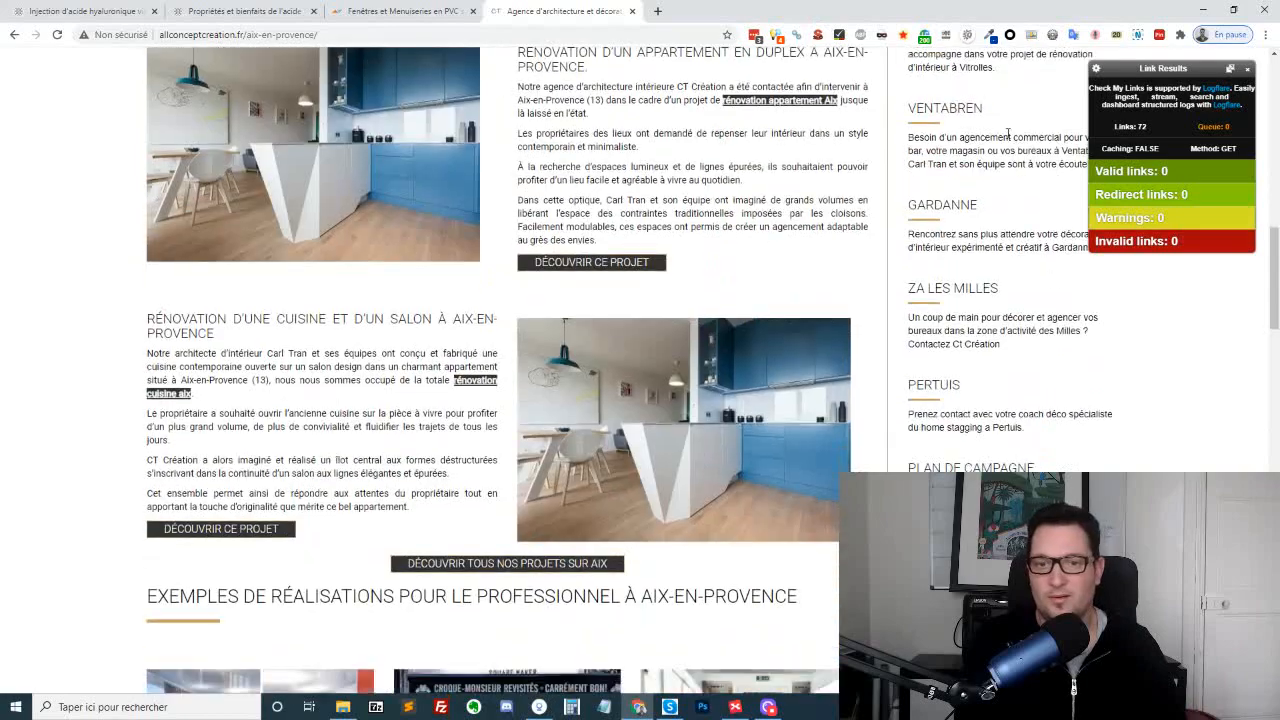
scroll(980, 350, "up", 2)
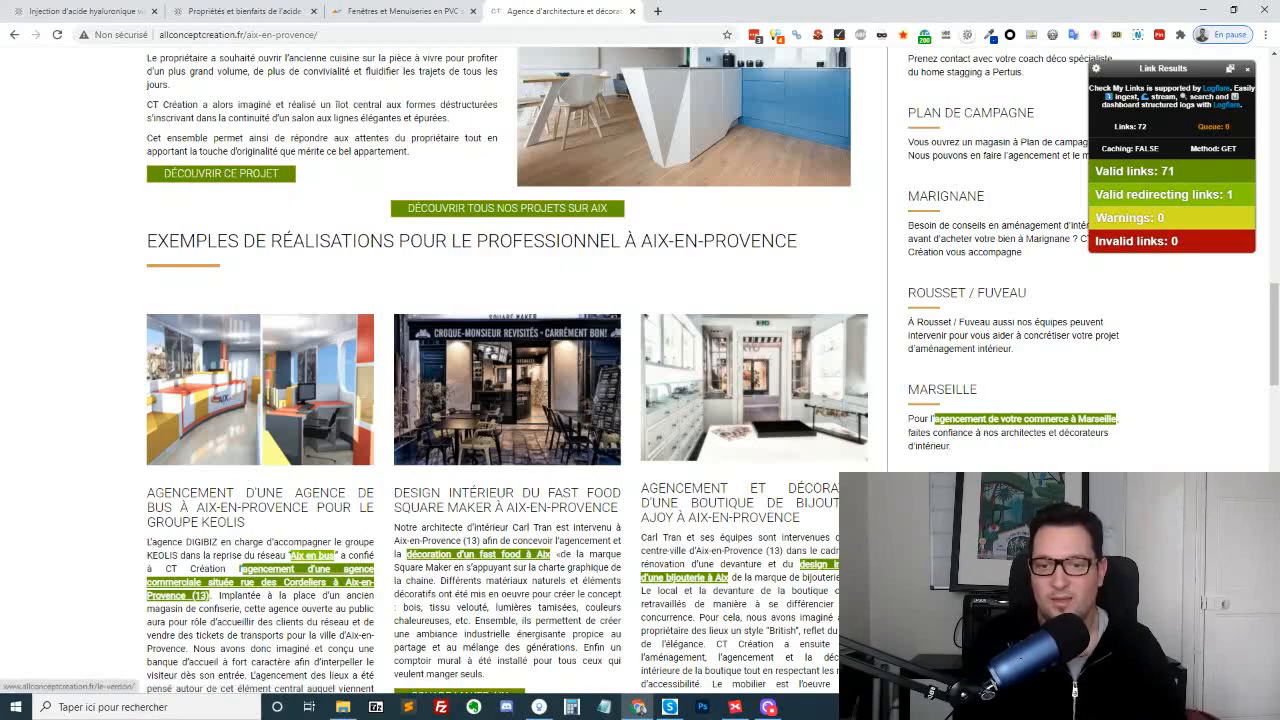
scroll(995, 465, "up", 2)
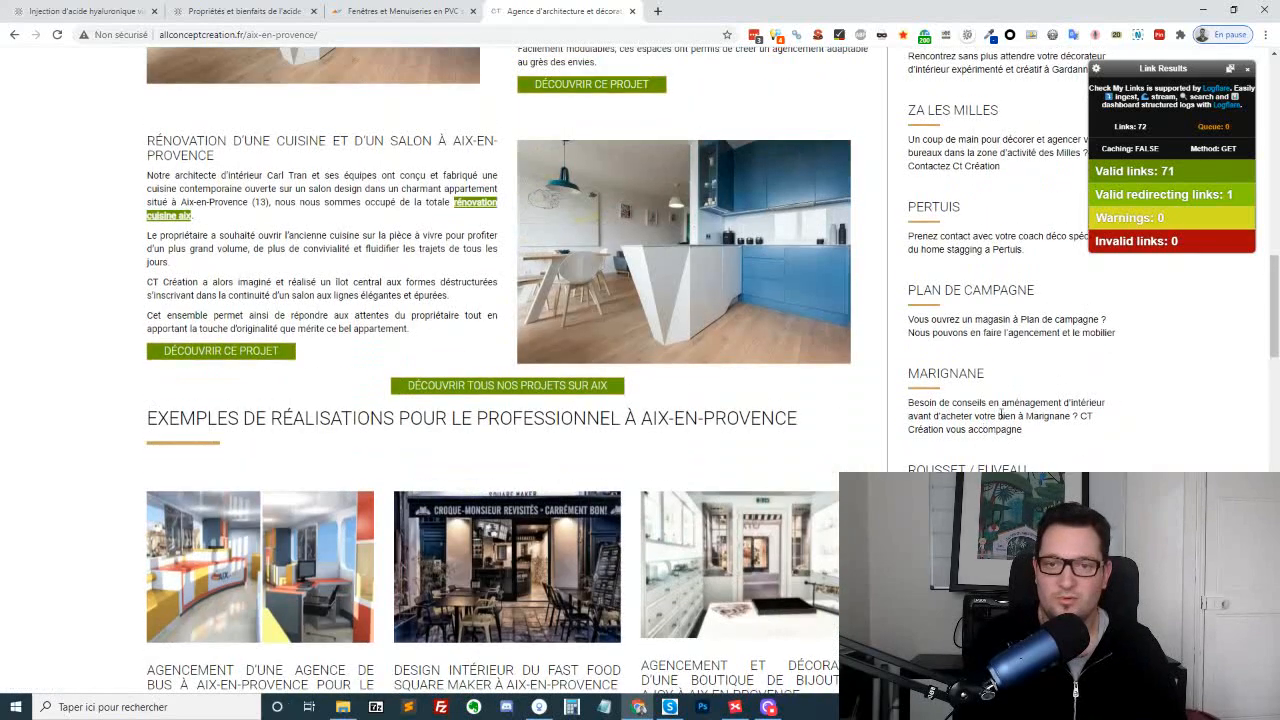
left_click(1247, 69)
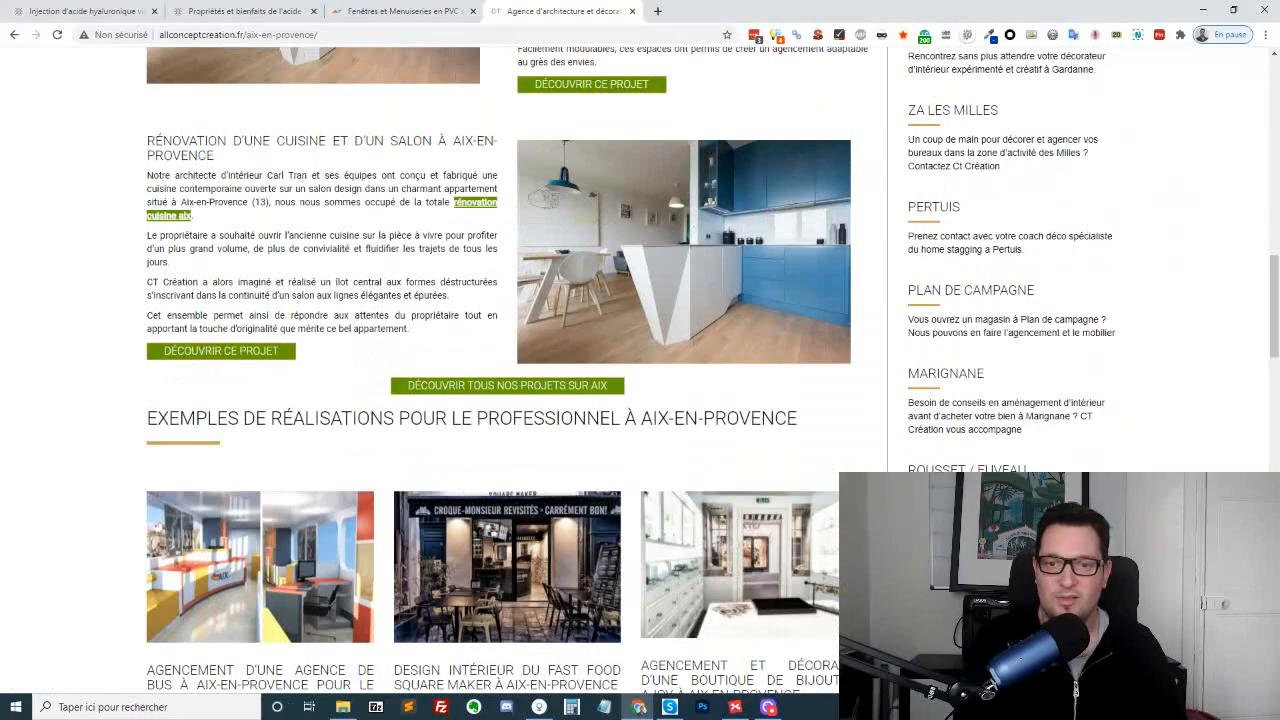
Open the Marseille local page from the intervention zones and review its project examples, agency text and nearby towns
scroll(983, 410, "down", 2)
left_click(1000, 424)
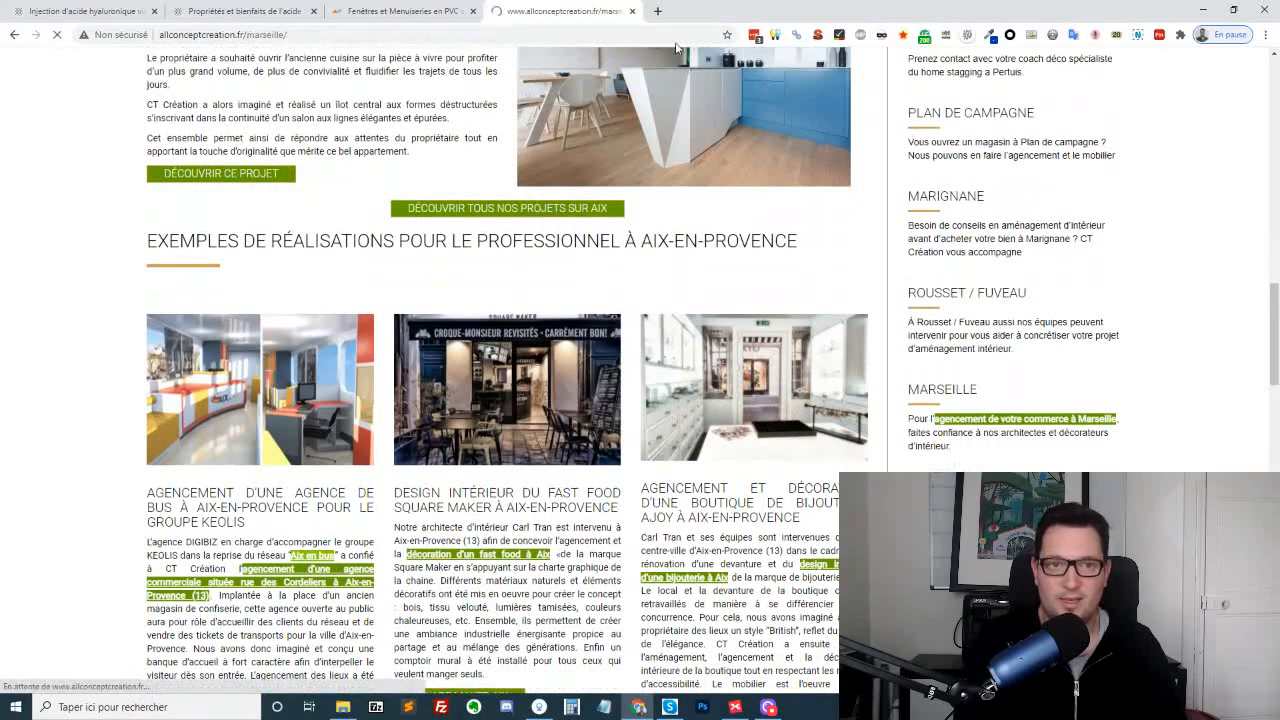
scroll(581, 371, "down", 15)
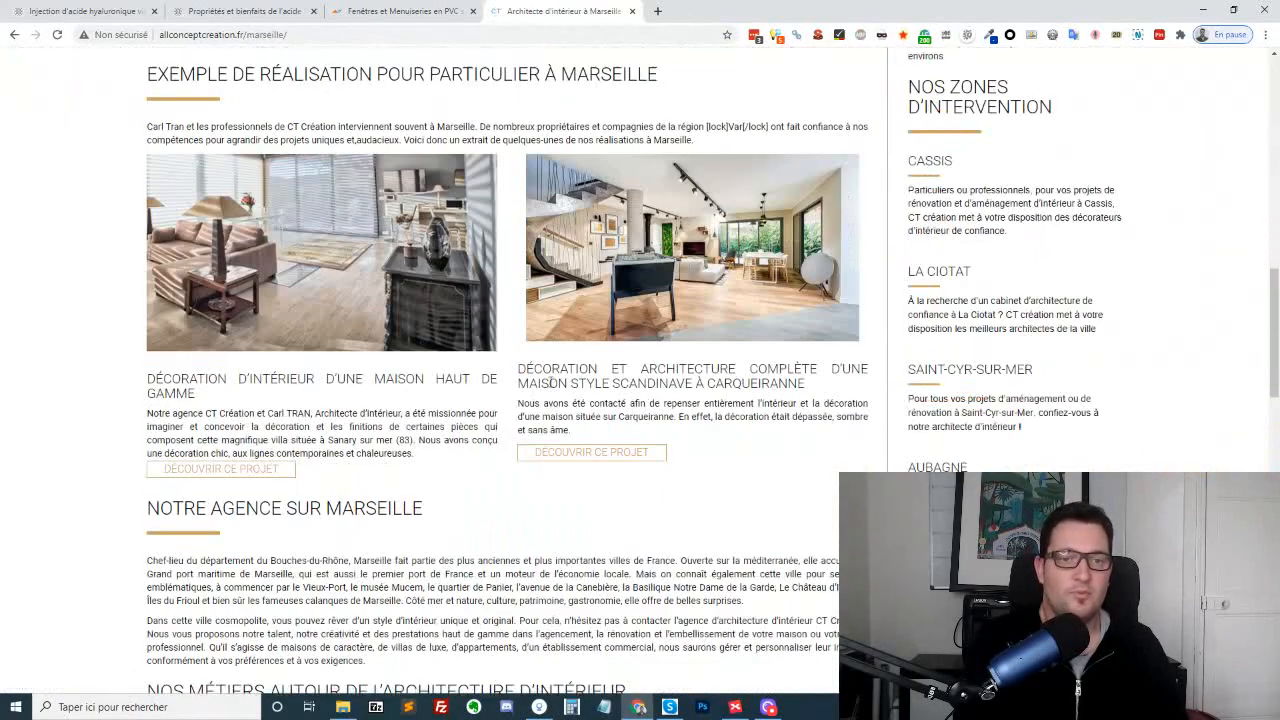
scroll(582, 362, "down", 5)
scroll(583, 357, "up", 9)
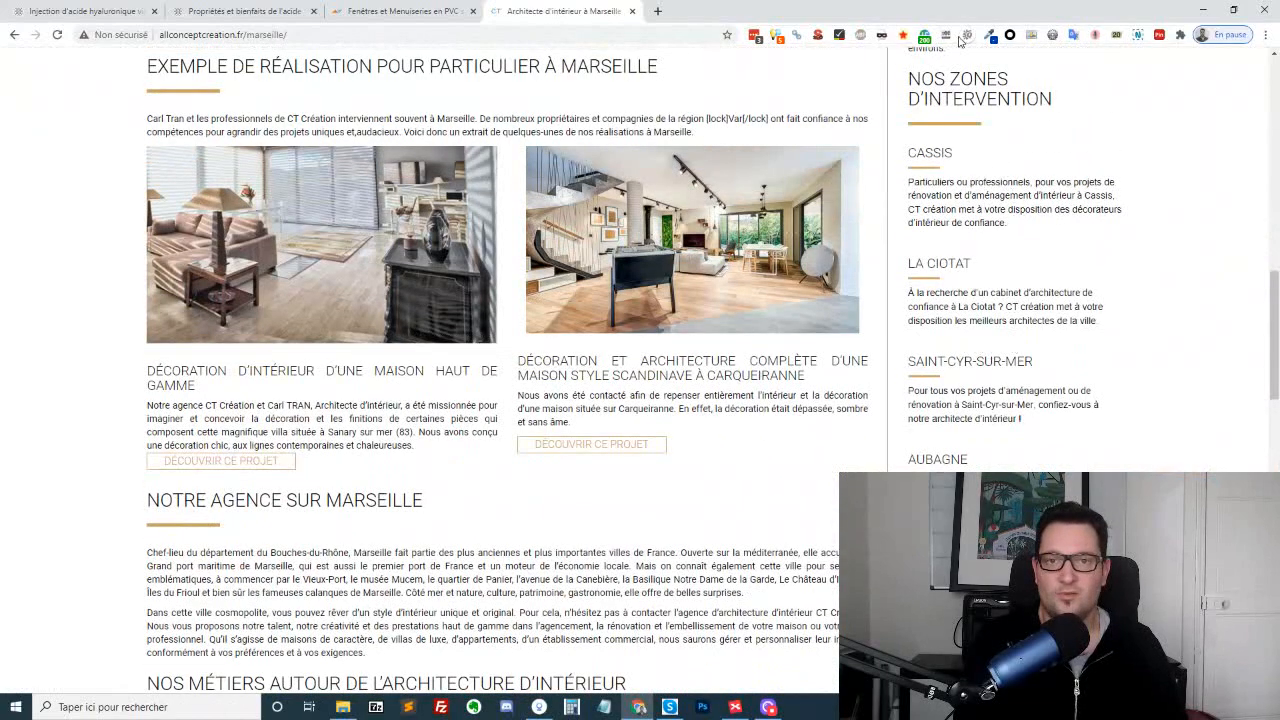
Run Check My Links on the Marseille page, examine its highlighted links down to the footer, and reload the page
left_click(834, 36)
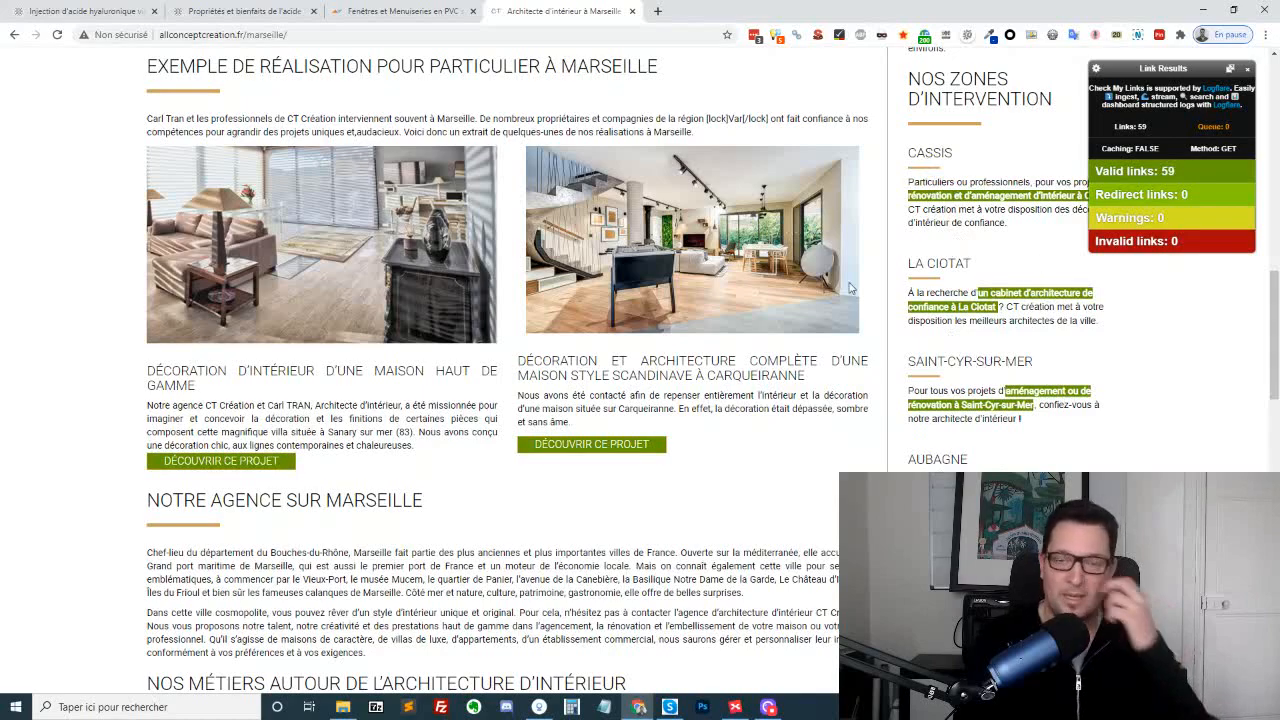
scroll(630, 338, "down", 8)
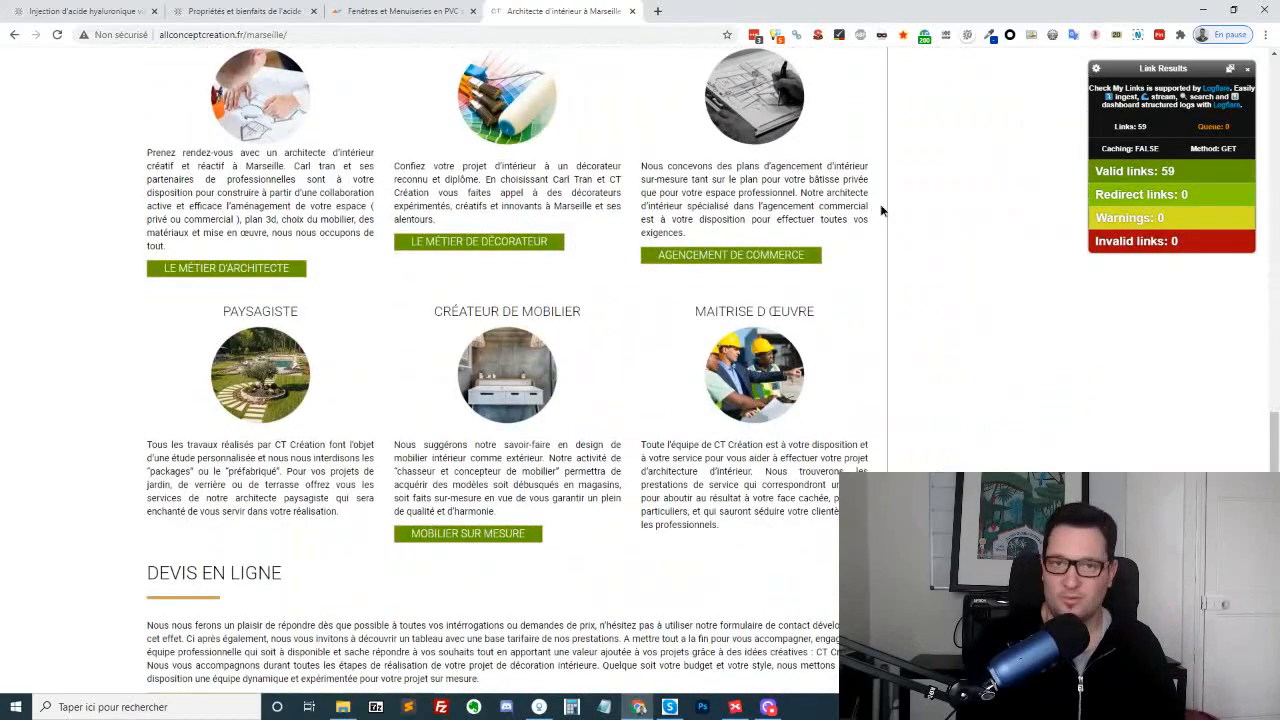
scroll(881, 209, "up", 10)
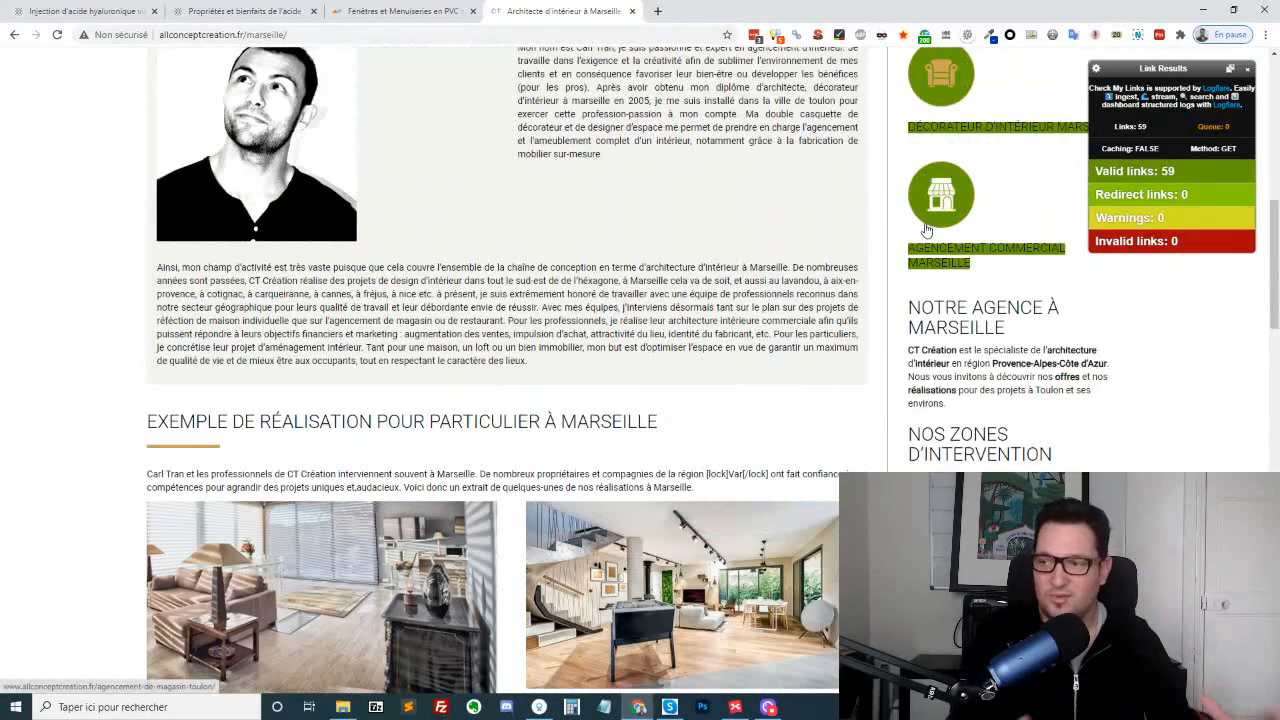
scroll(925, 230, "down", 15)
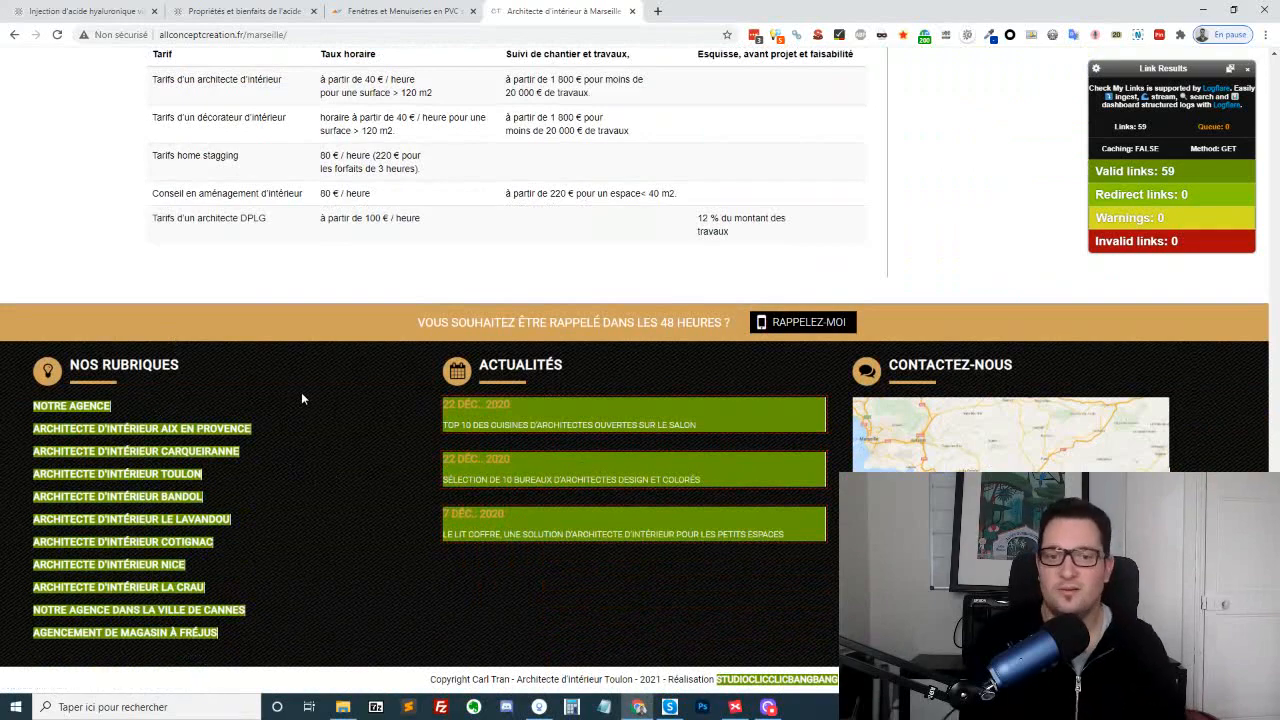
scroll(903, 403, "up", 20)
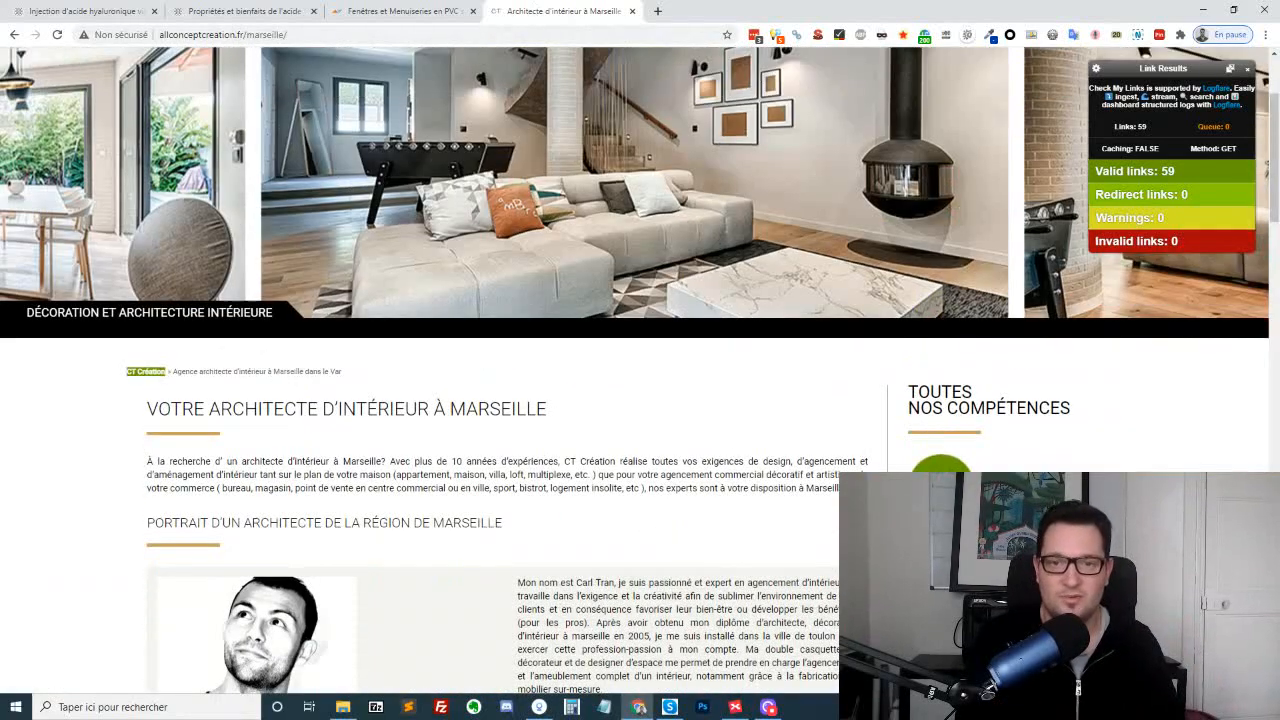
key("F5")
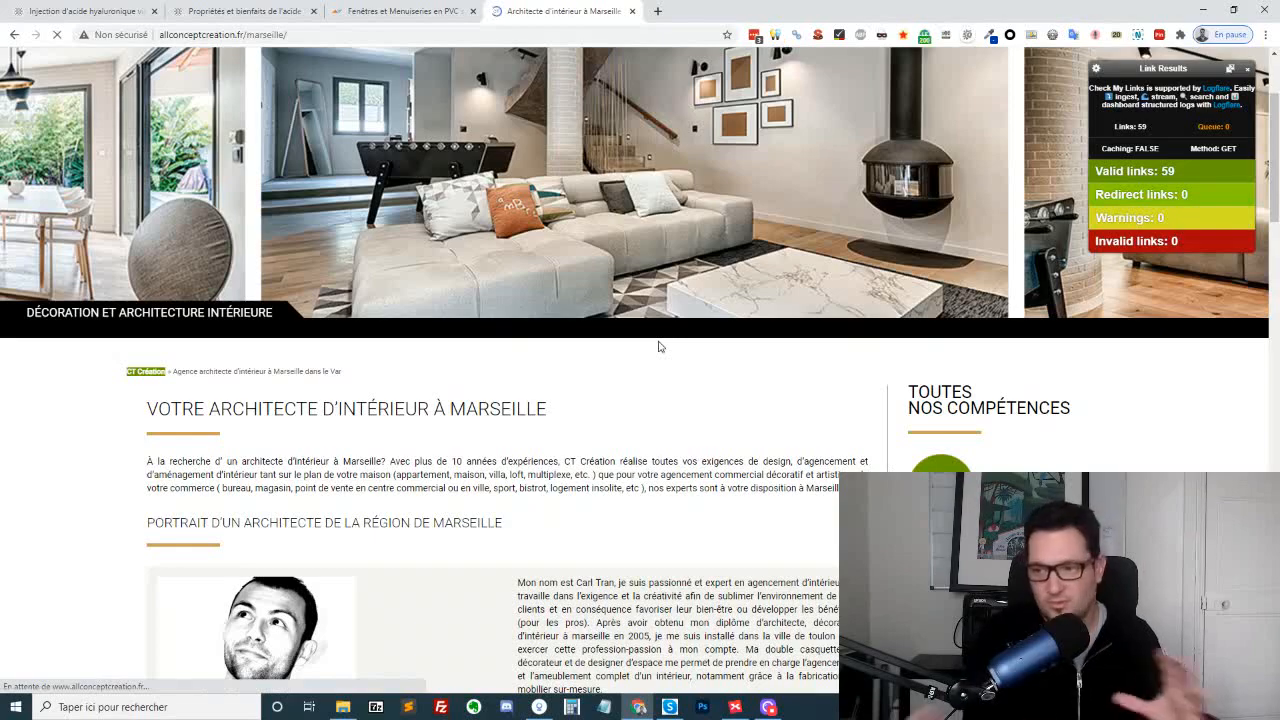
scroll(700, 360, "down", 10)
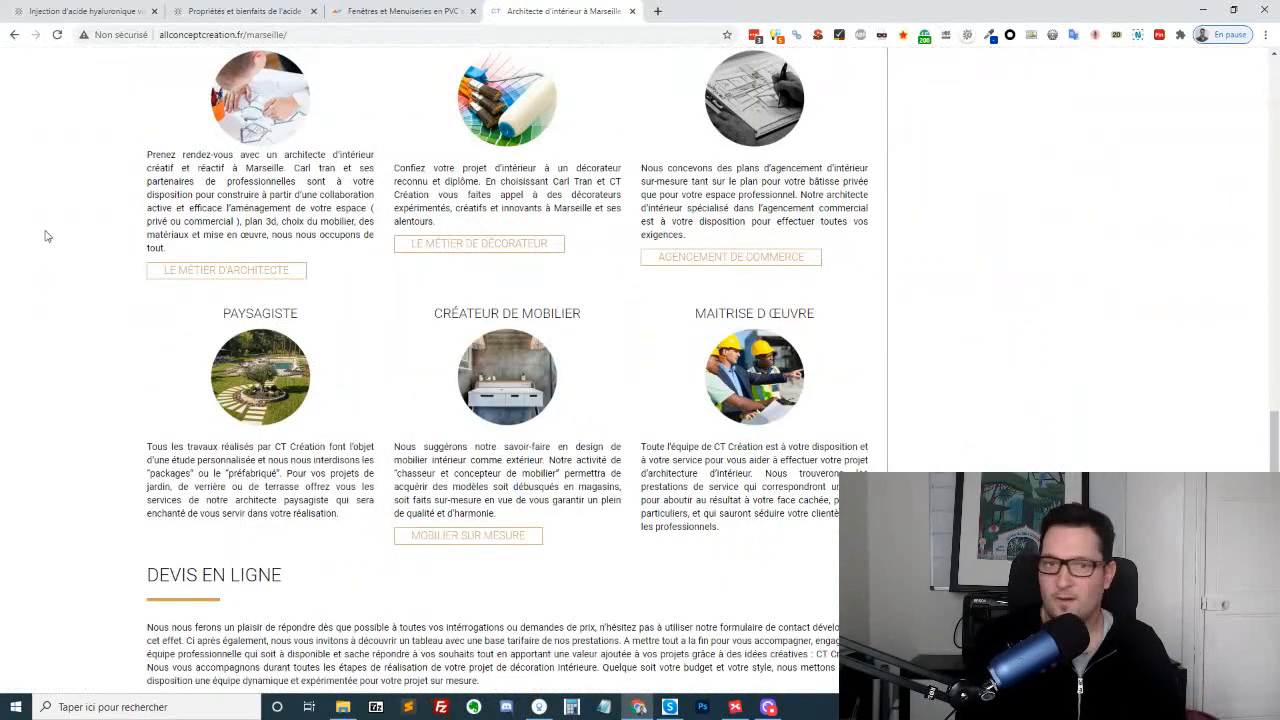
Switch back to the mind map, review its services, company, blog and products branches, and select the "Pvc" topic under Fenetres
key("ctrl+shift+Tab")
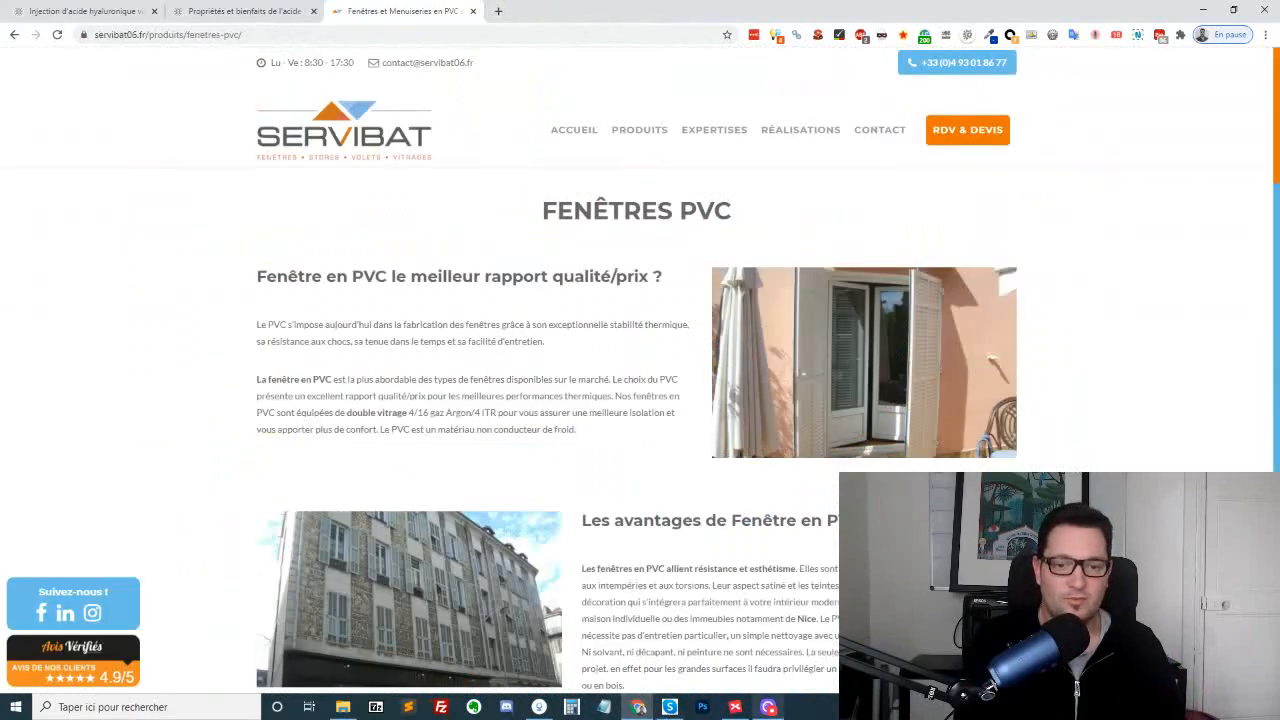
left_click(735, 707)
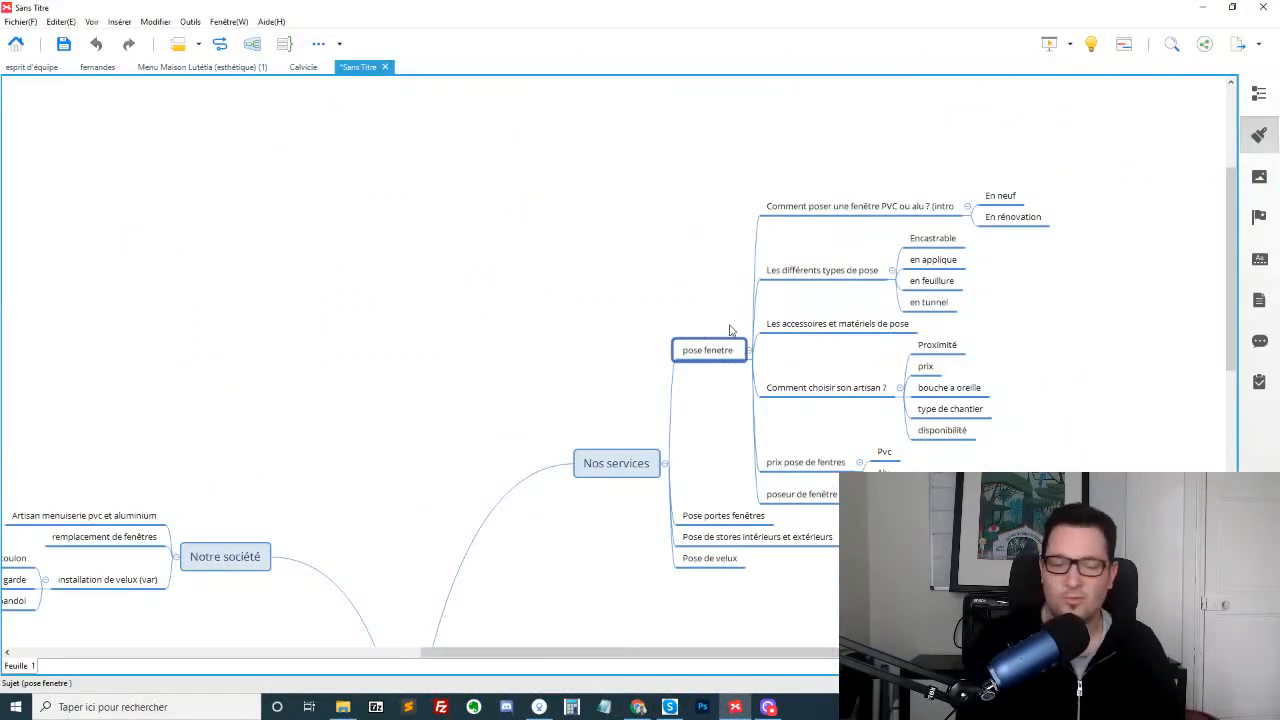
scroll(680, 305, "down", 7)
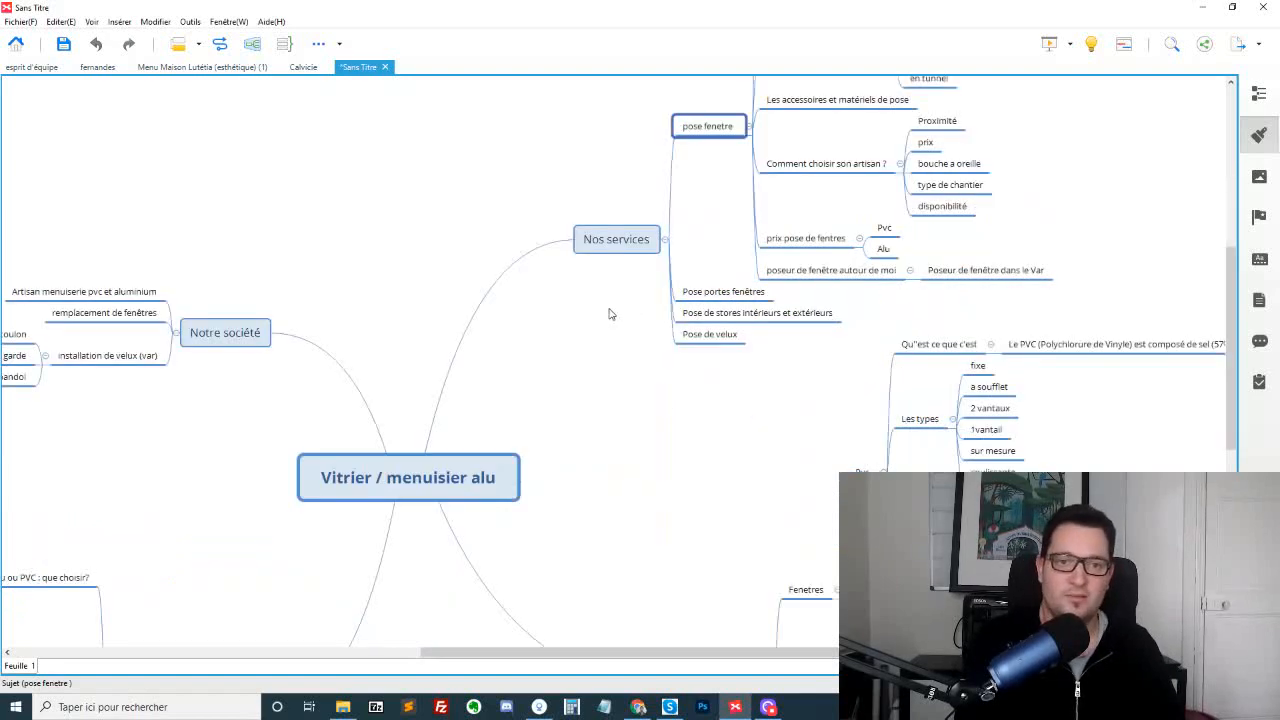
scroll(770, 375, "up", 2)
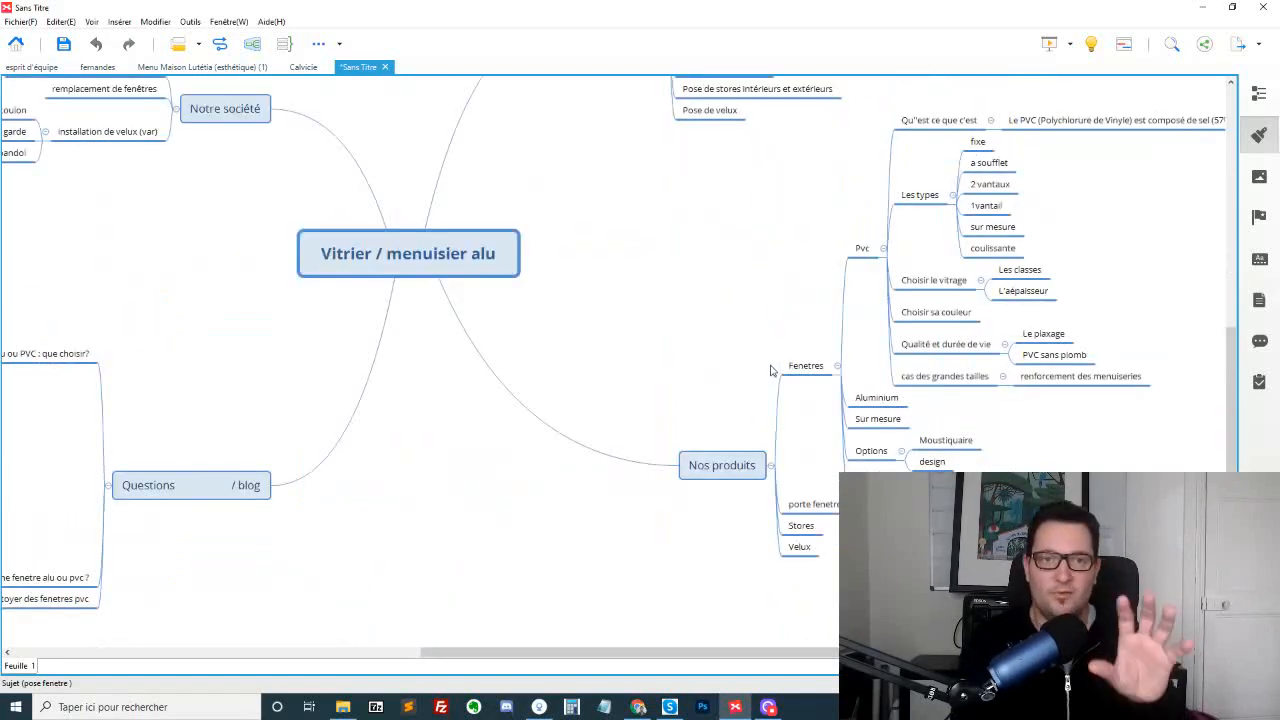
scroll(770, 376, "up", 2)
scroll(771, 376, "down", 2)
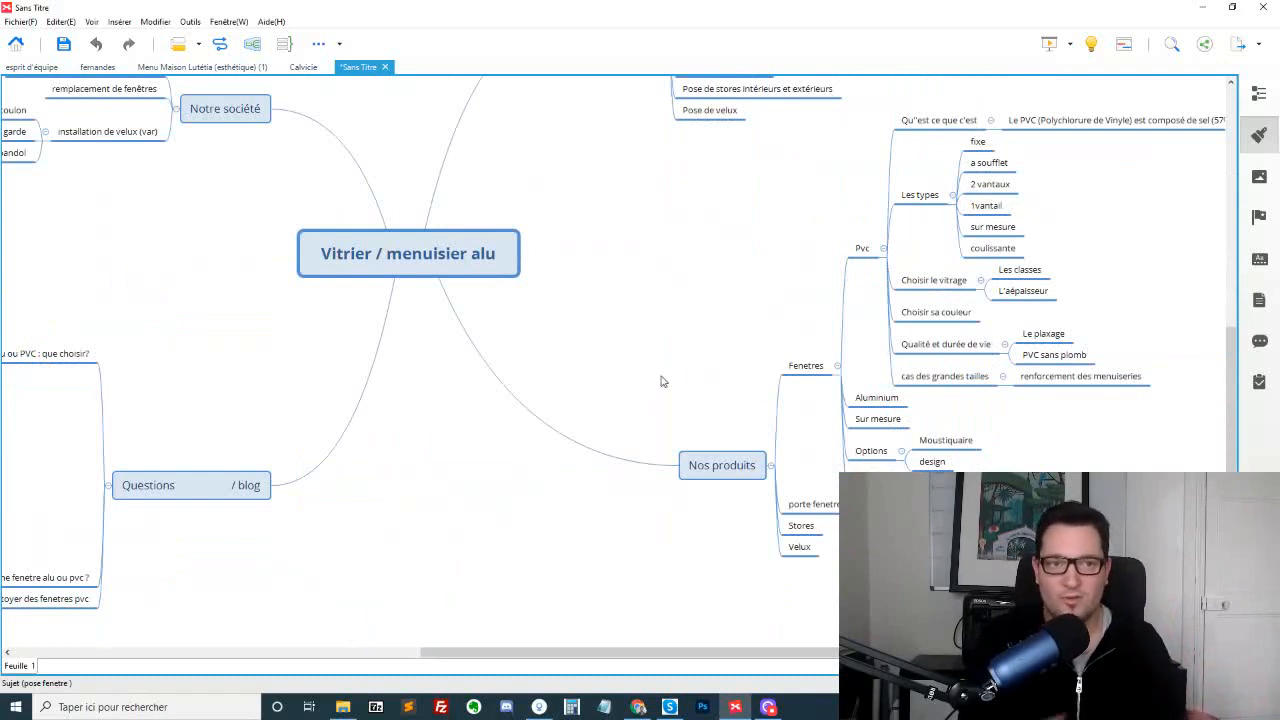
scroll(660, 381, "up", 4)
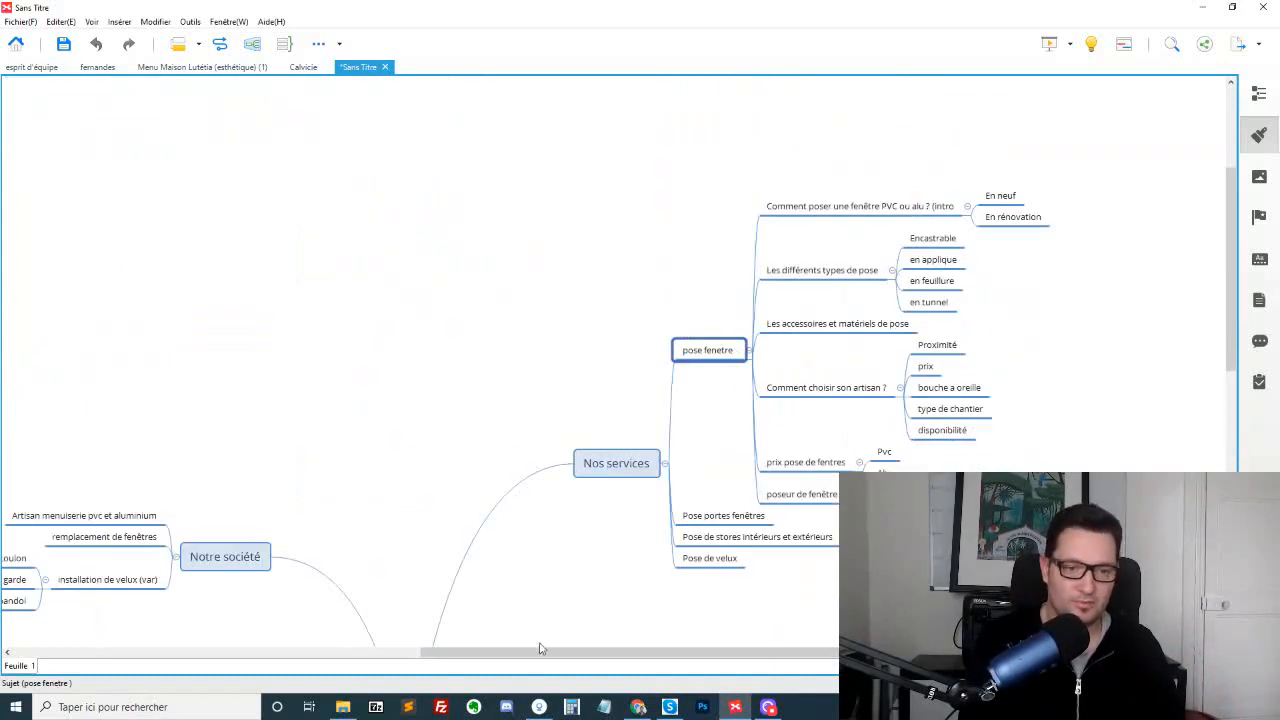
left_click_drag(540, 648, 371, 643)
scroll(620, 260, "down", 2)
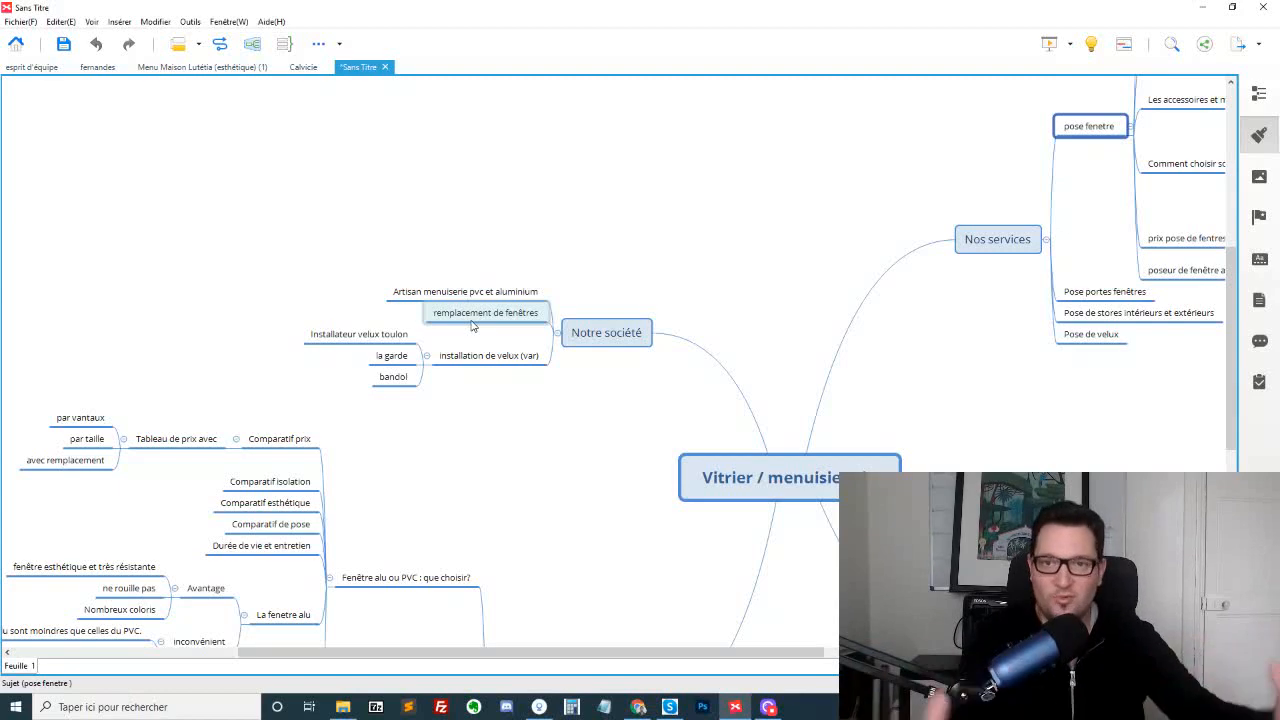
left_click_drag(738, 652, 883, 652)
scroll(912, 467, "down", 3)
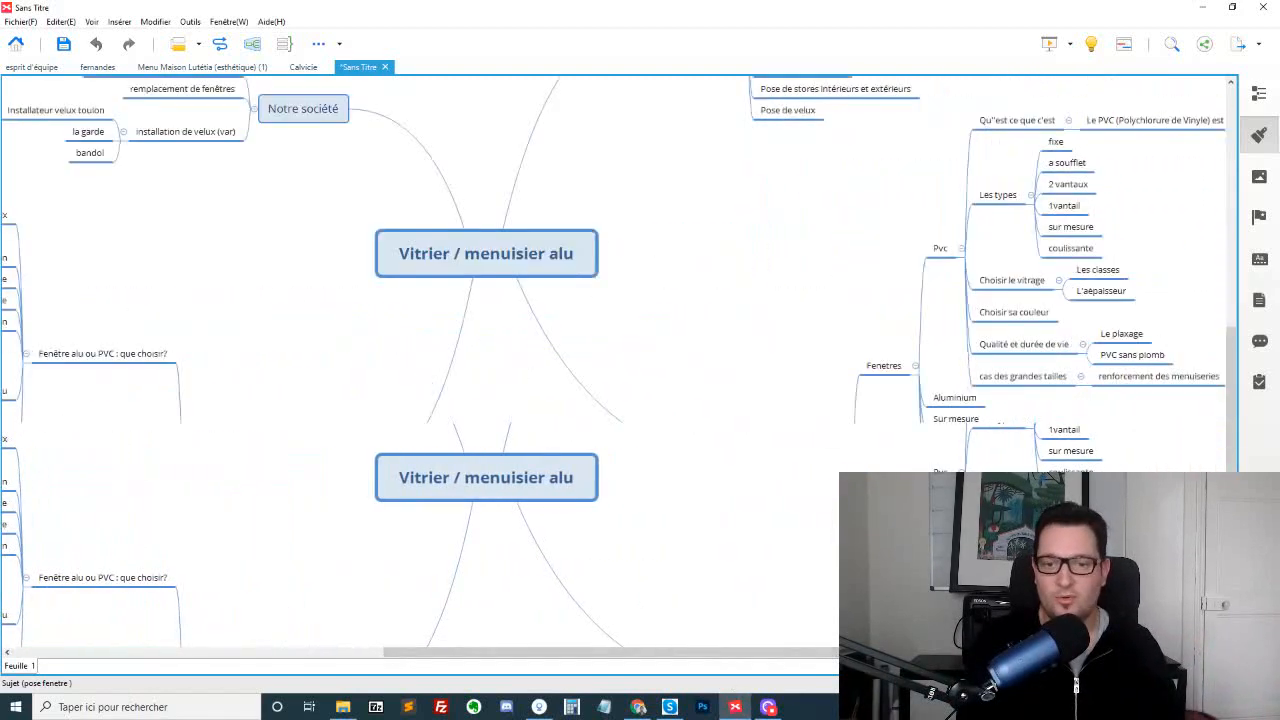
left_click(932, 250)
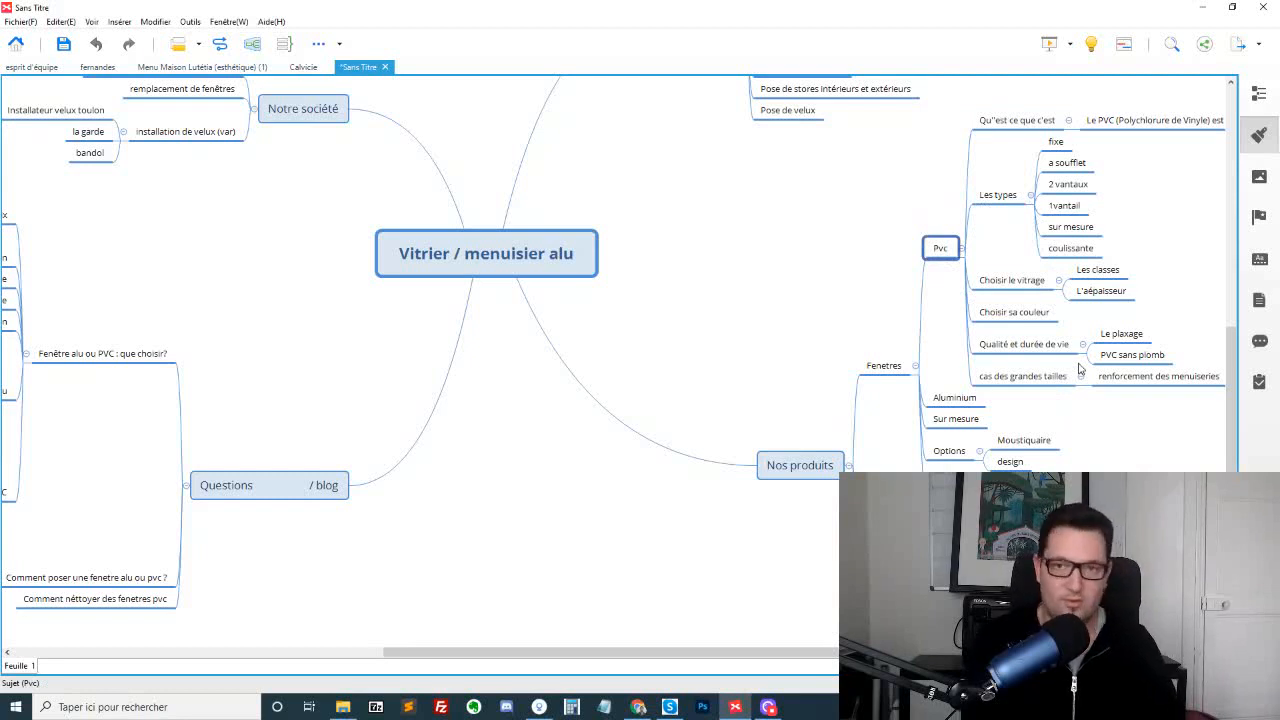
Search Windows for "blo" and launch the Bloc-notes text editor
left_click(231, 710)
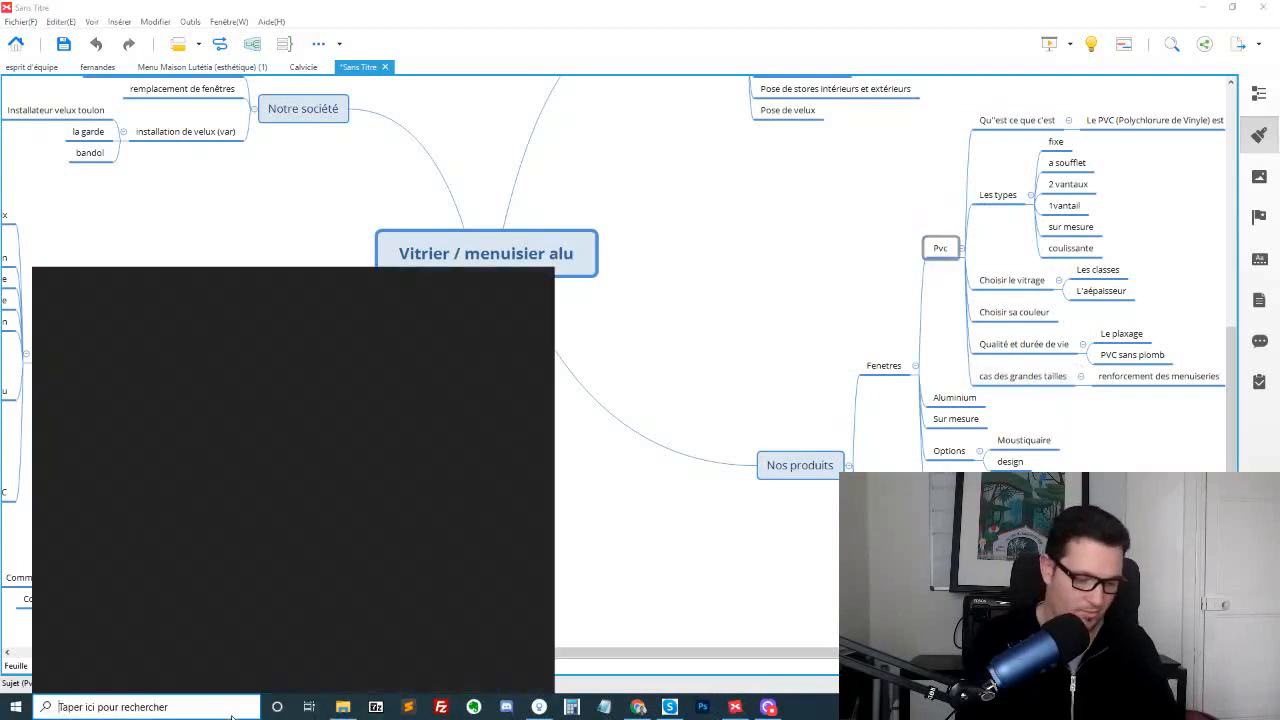
type("blo")
key("Return")
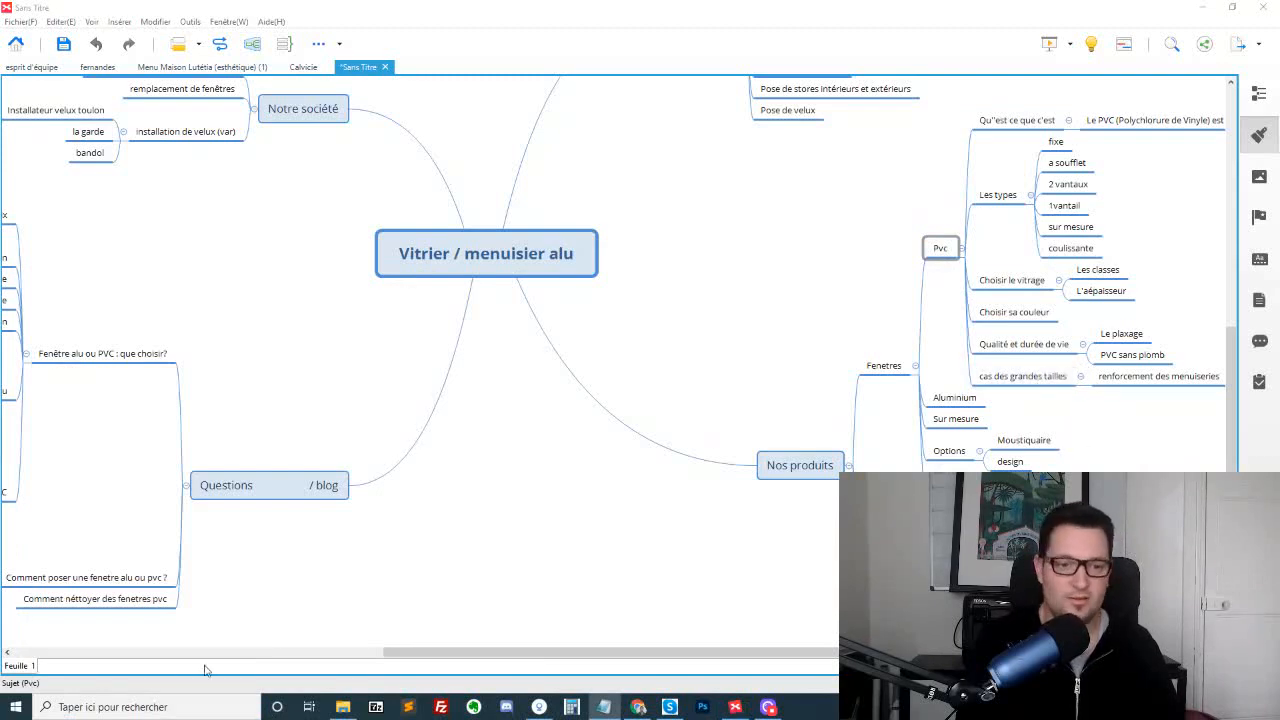
Open a Bloc-notes window over the mind map and paste the "Pvc" branch into it as an indented text outline
left_click(204, 707)
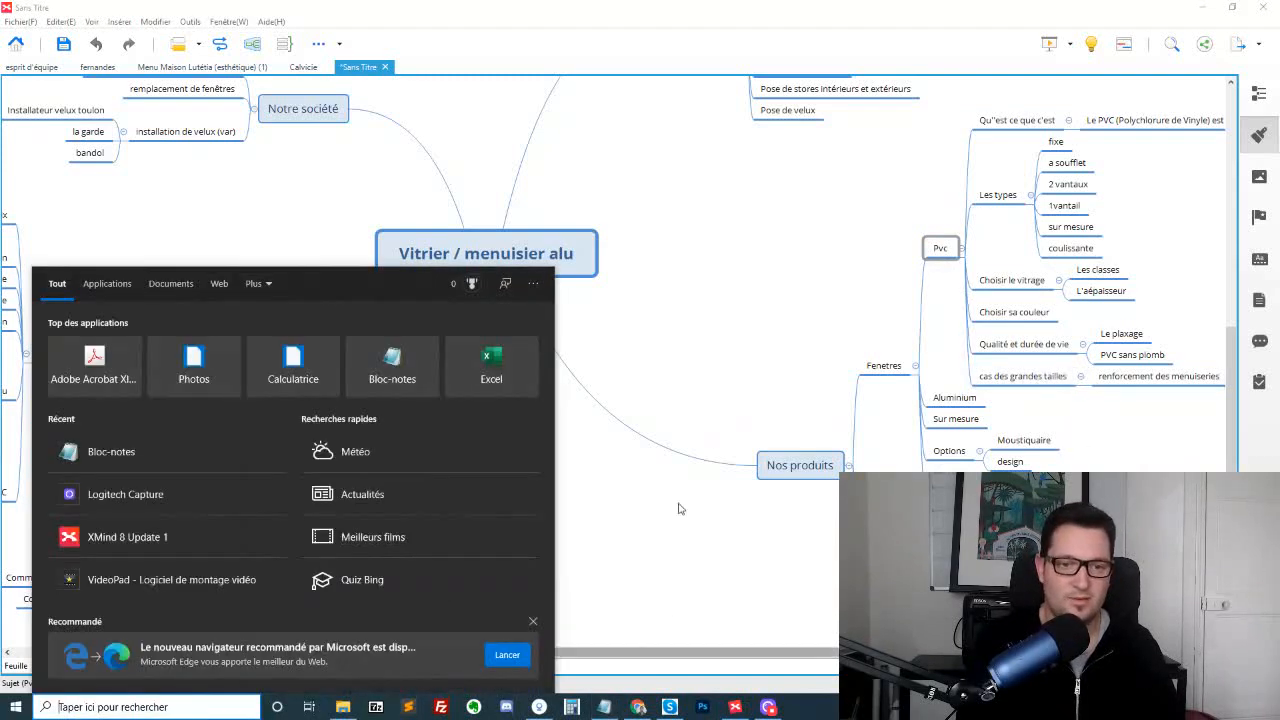
left_click(395, 383)
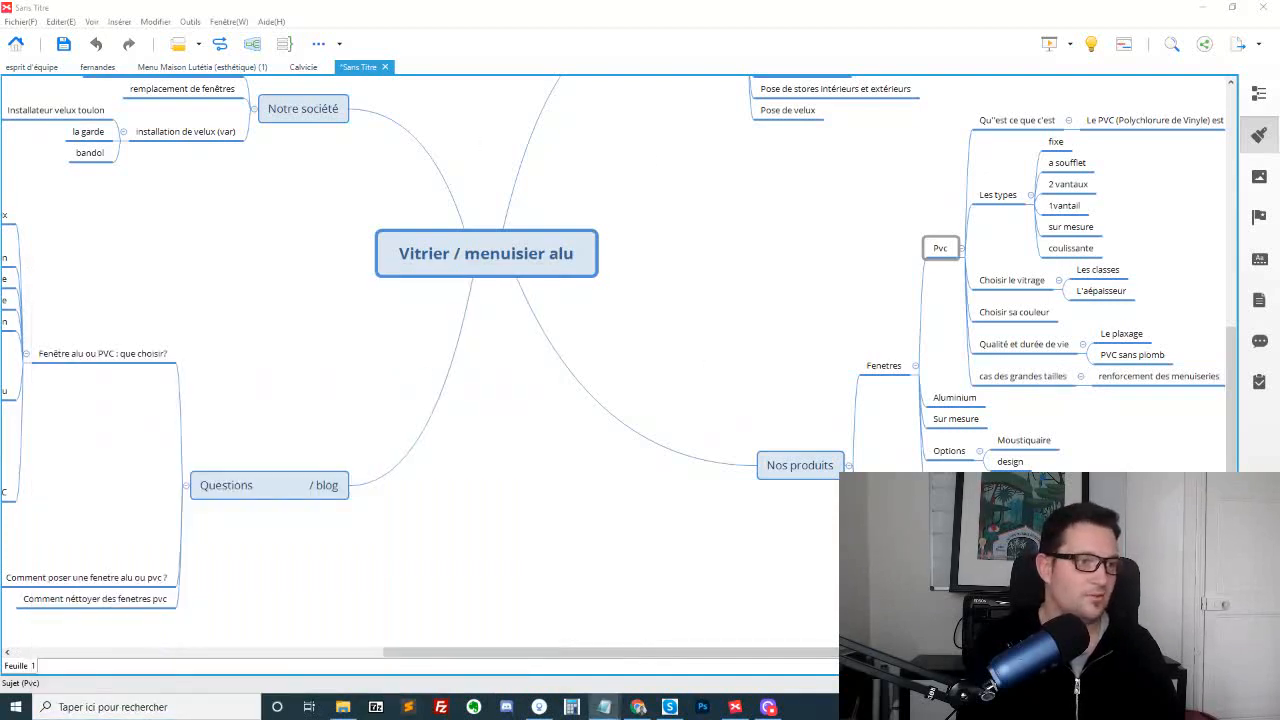
left_click_drag(0, 165, 922, 125)
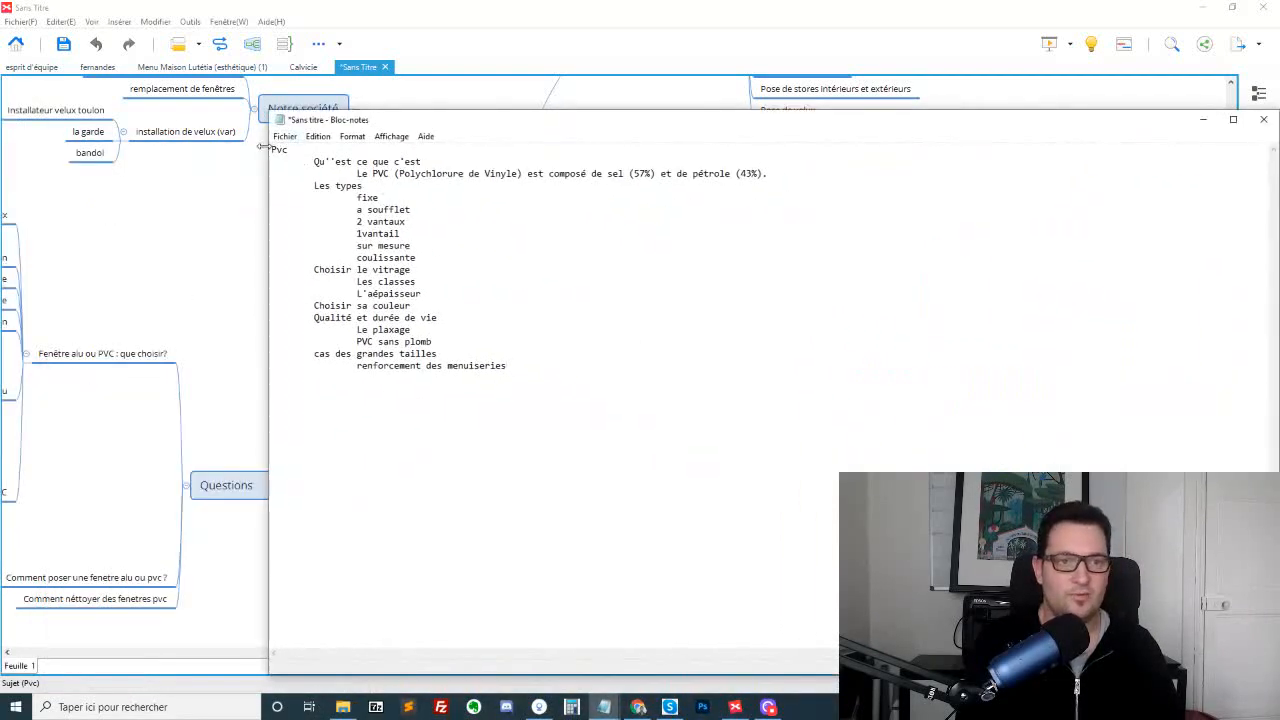
Select the entire pasted Pvc outline in Bloc-notes and close the document without saving it
left_click_drag(272, 149, 644, 381)
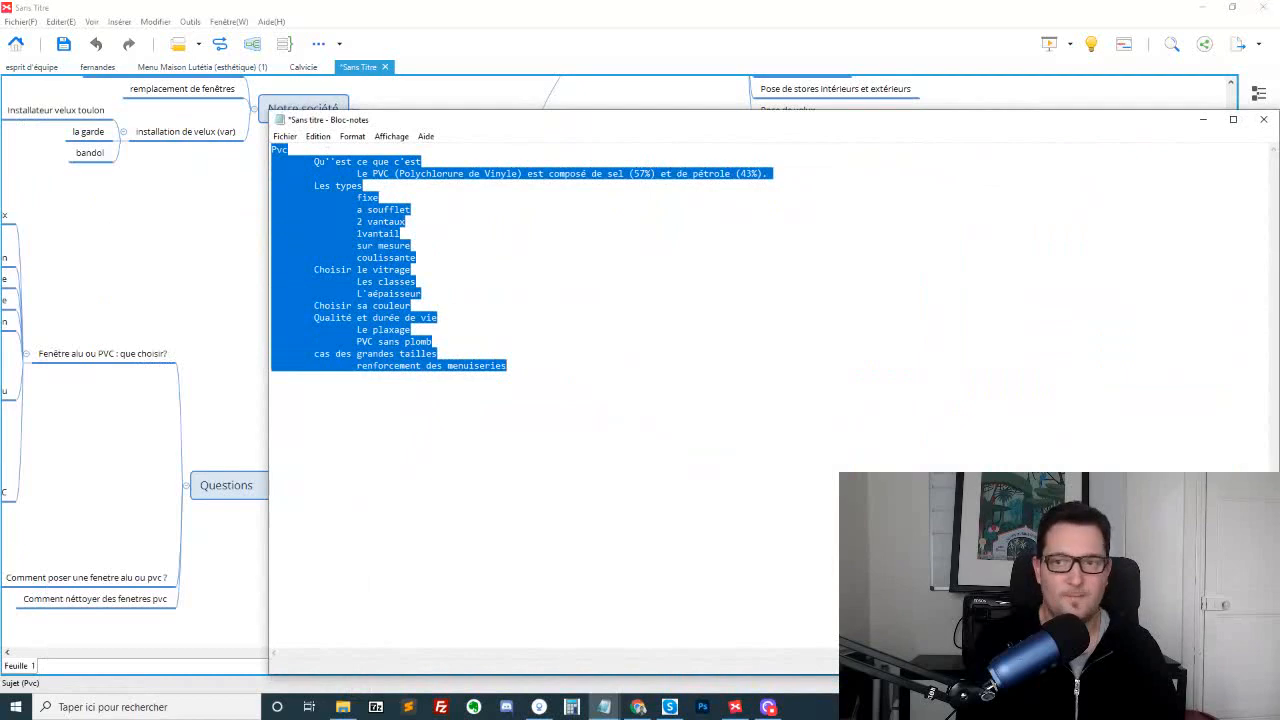
left_click(1264, 119)
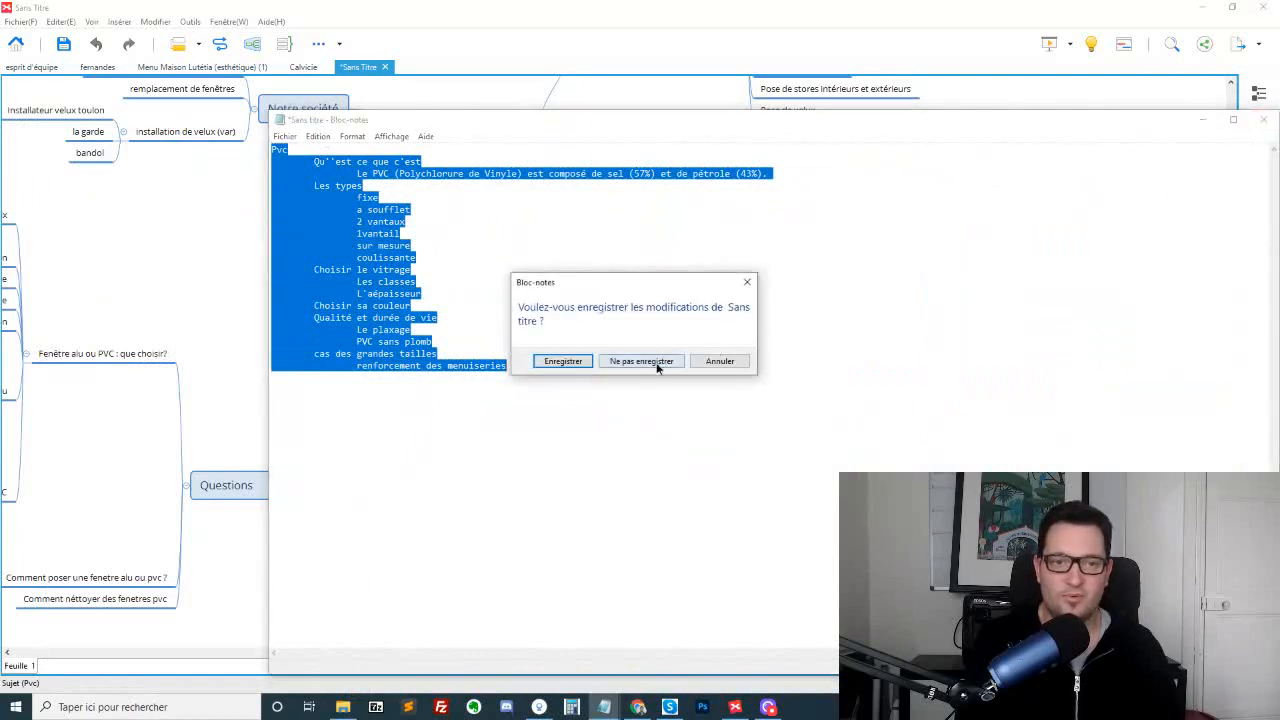
left_click(641, 361)
Review the "Nos services" branch, selecting its four service topics together, and select "Nos services" with the central "Vitrier / menuisier alu" topic
scroll(769, 329, "up", 6)
scroll(771, 351, "down", 2)
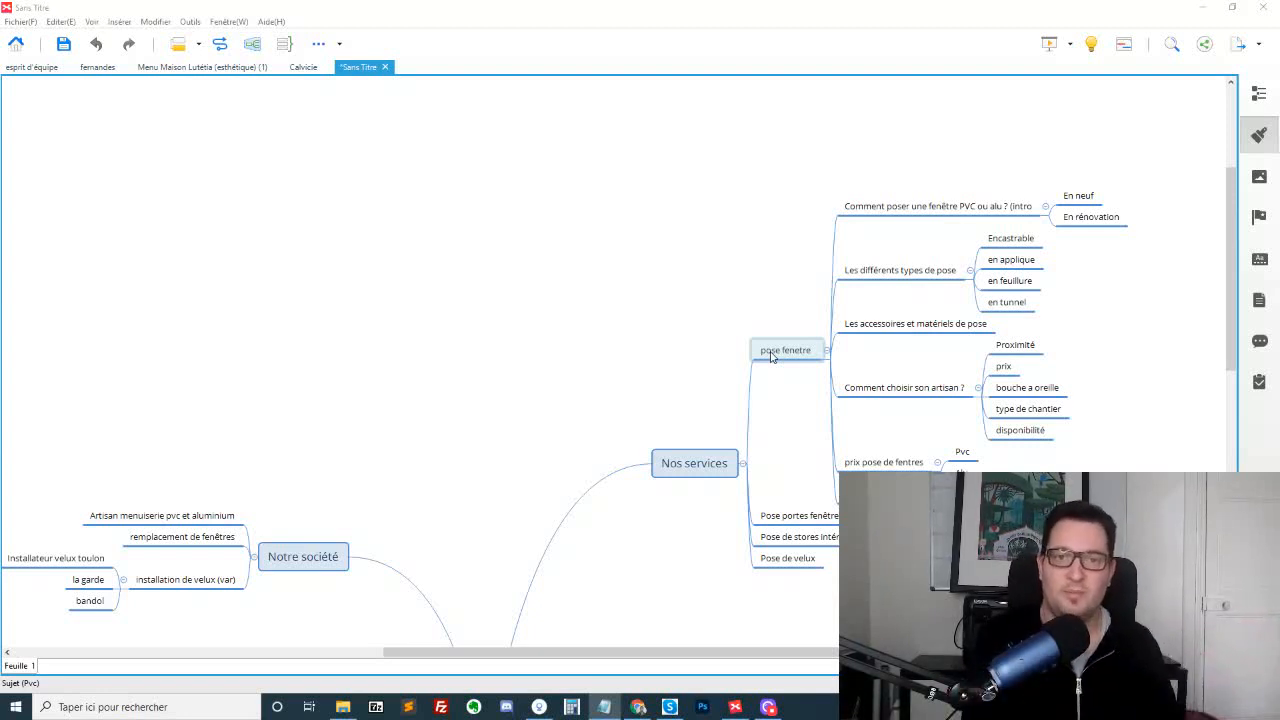
left_click_drag(798, 208, 793, 261)
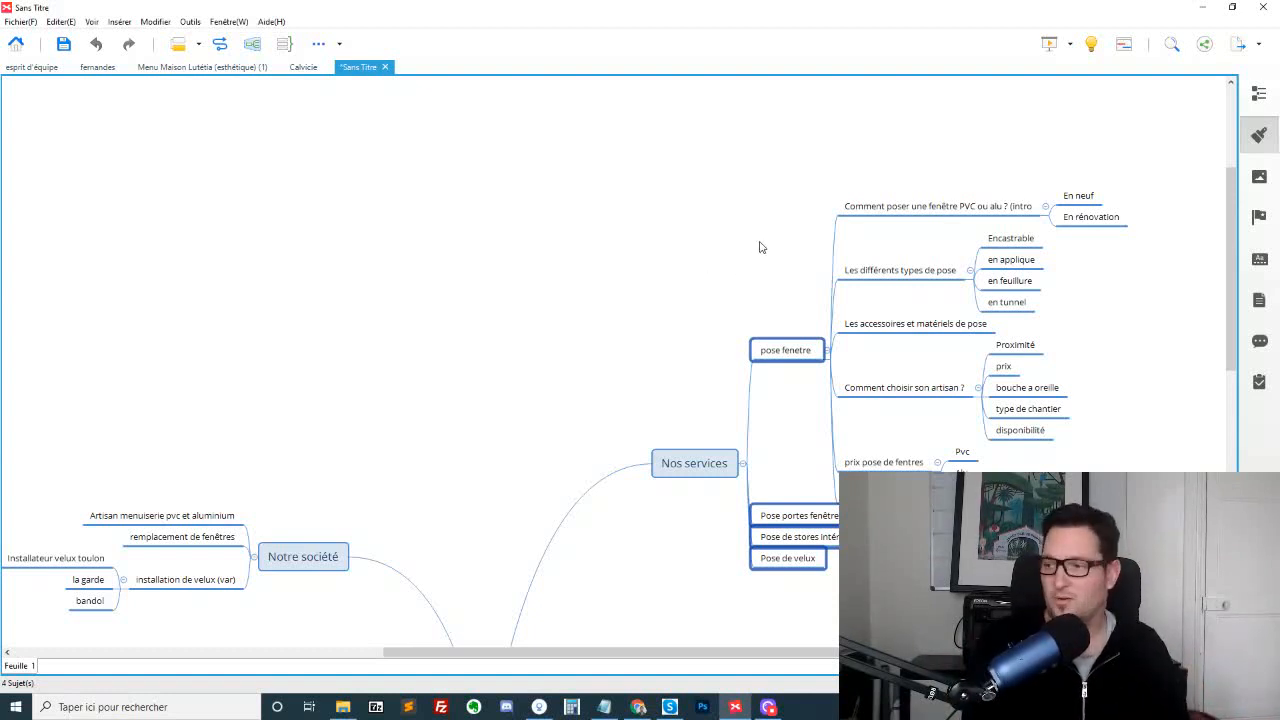
scroll(694, 236, "down", 3)
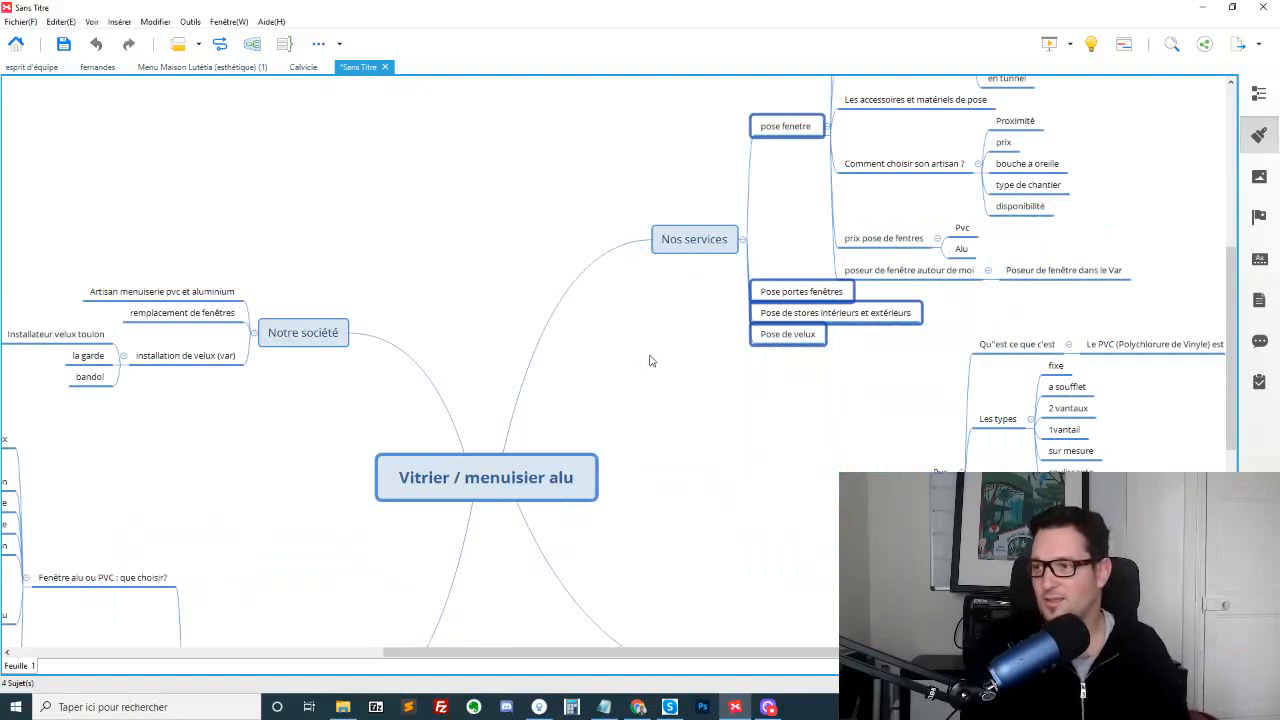
left_click_drag(653, 165, 584, 510)
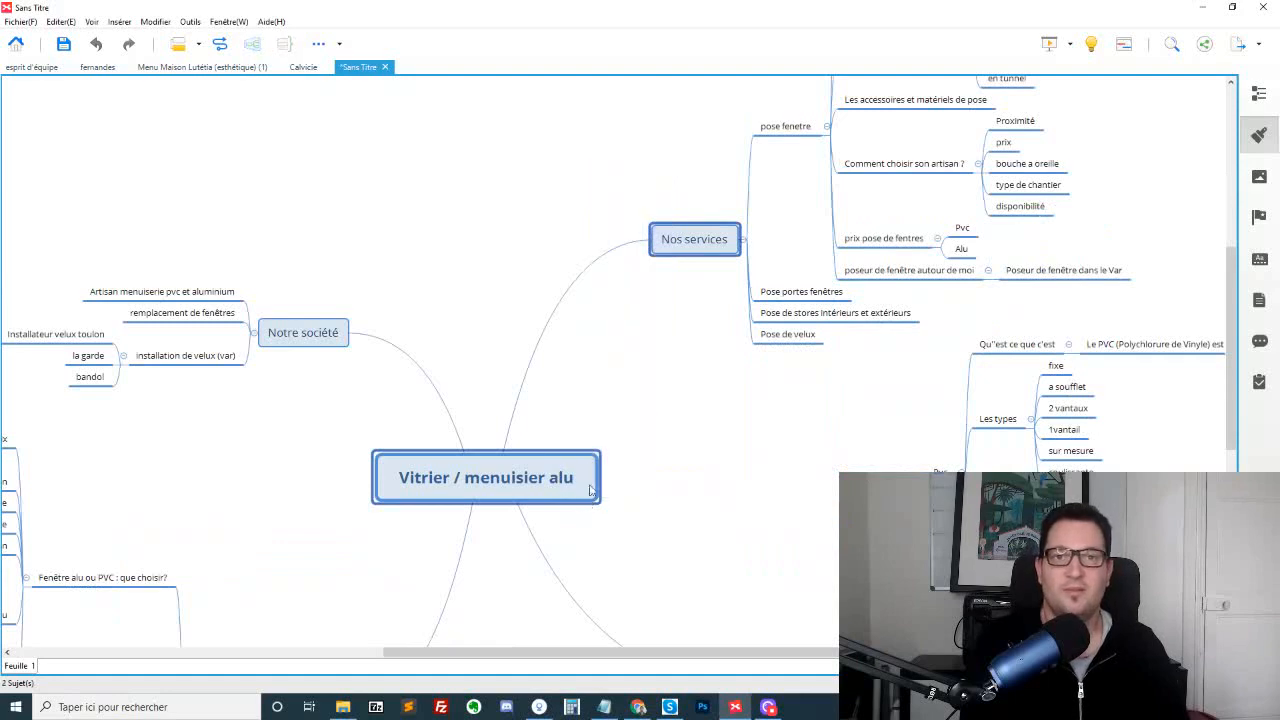